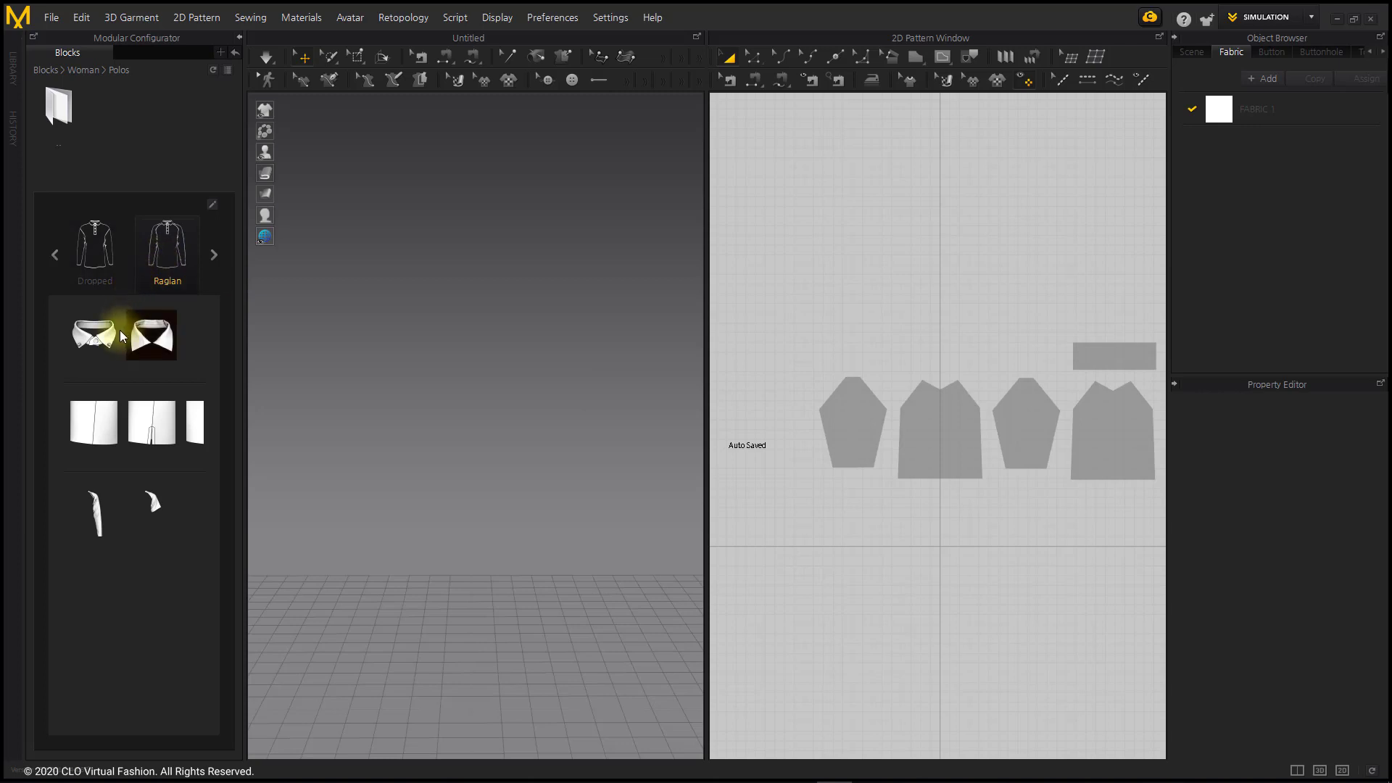
- Add the first collar style to the woman's Raglan polo block
click(102, 349)
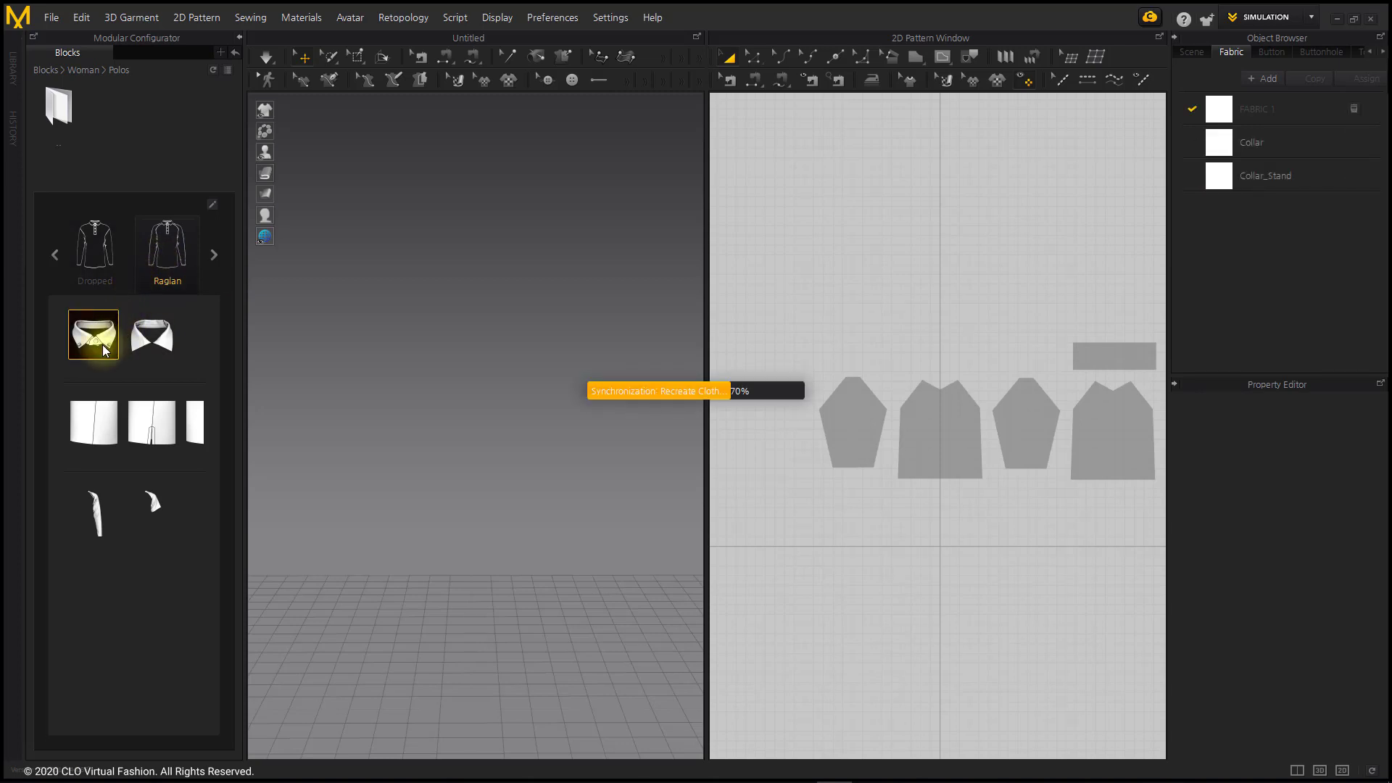
click(538, 151)
scroll(1005, 345, down, 6)
middle_drag(1013, 367, 936, 604)
scroll(934, 596, up, 3)
scroll(935, 591, down, 2)
middle_drag(1061, 342, 1027, 407)
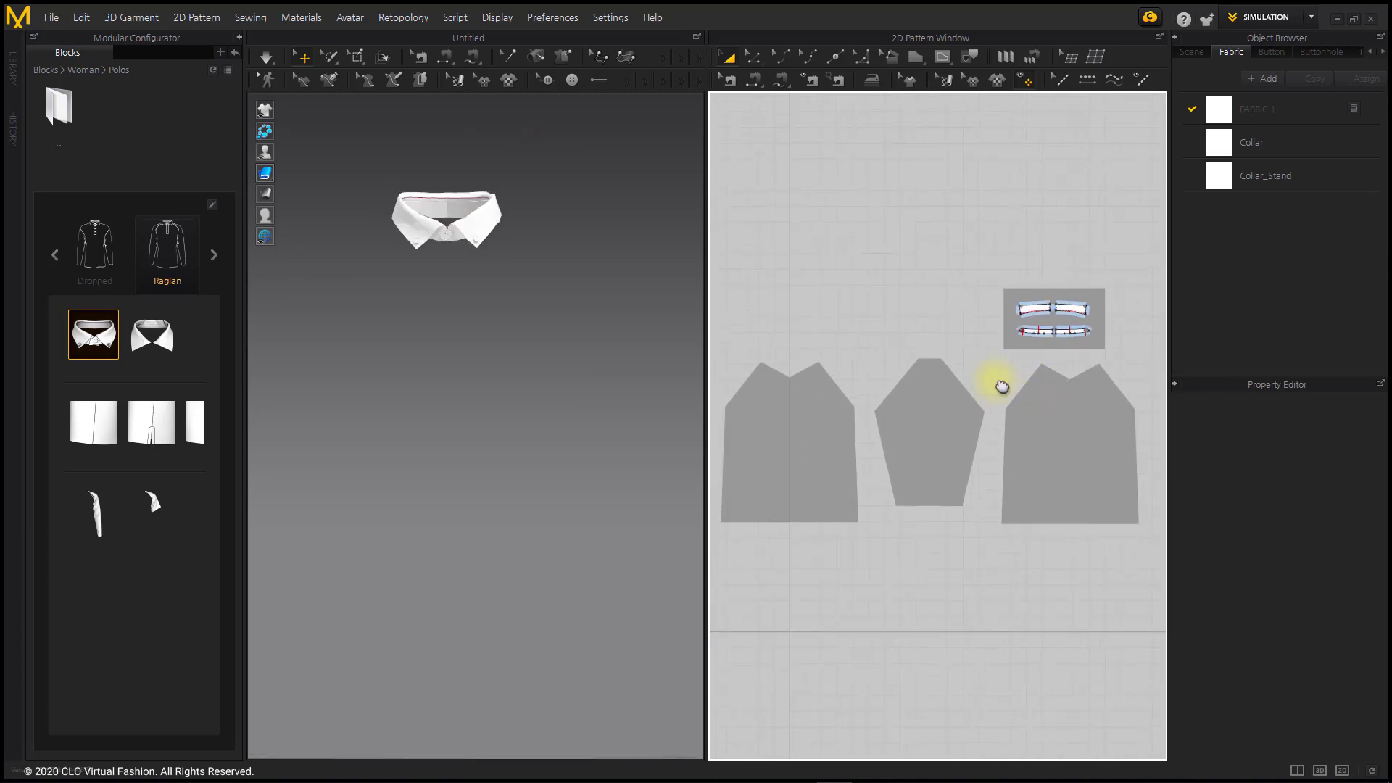
middle_drag(1002, 389, 1000, 391)
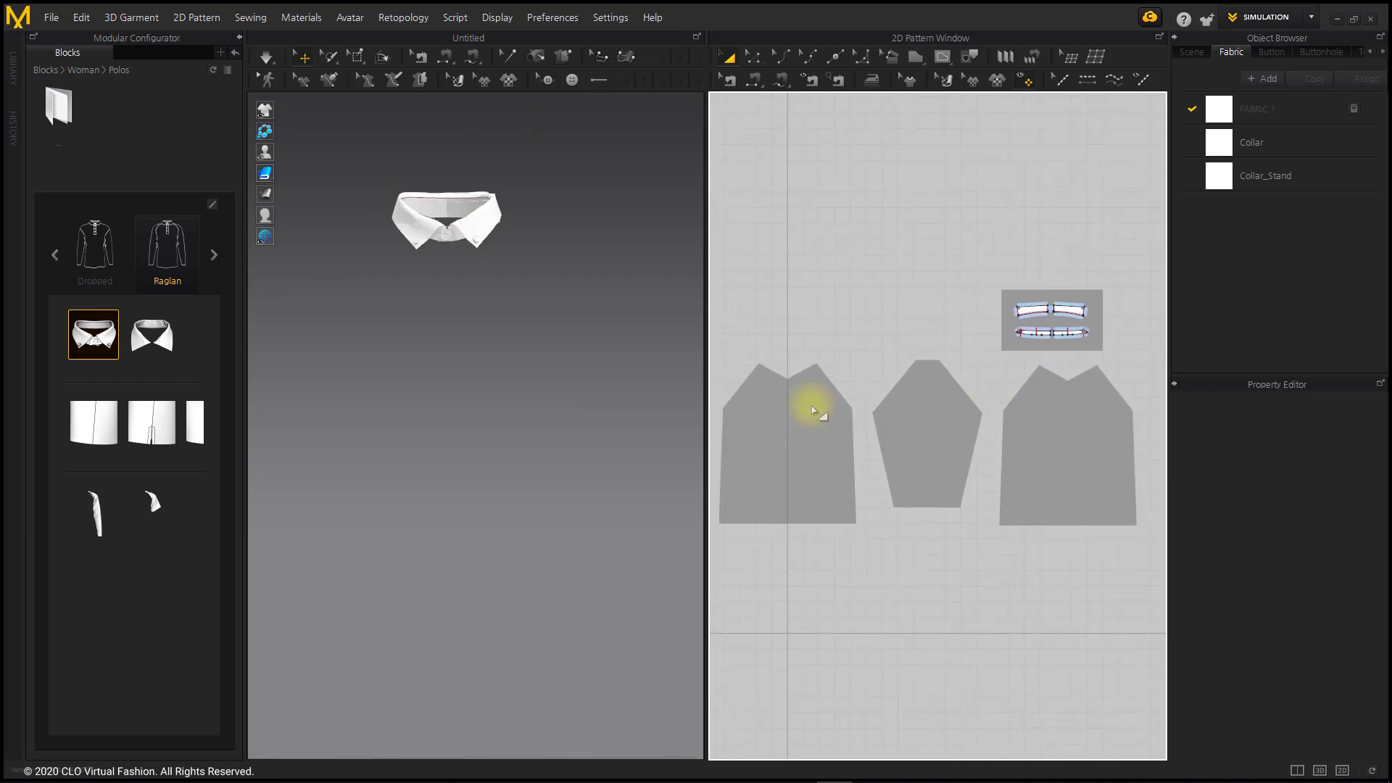
- Add the first body style to the Raglan polo and check the garment from all sides
click(90, 429)
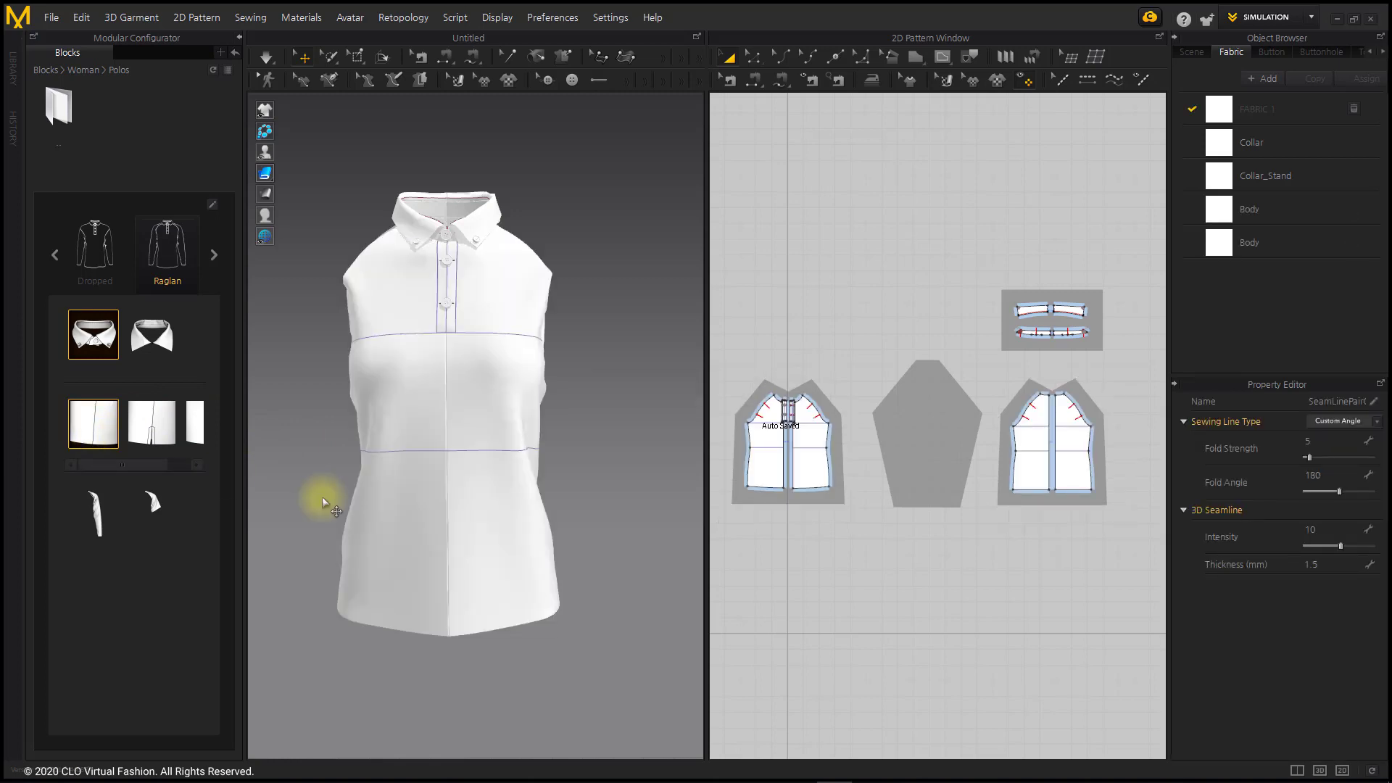
right_drag(610, 508, 477, 517)
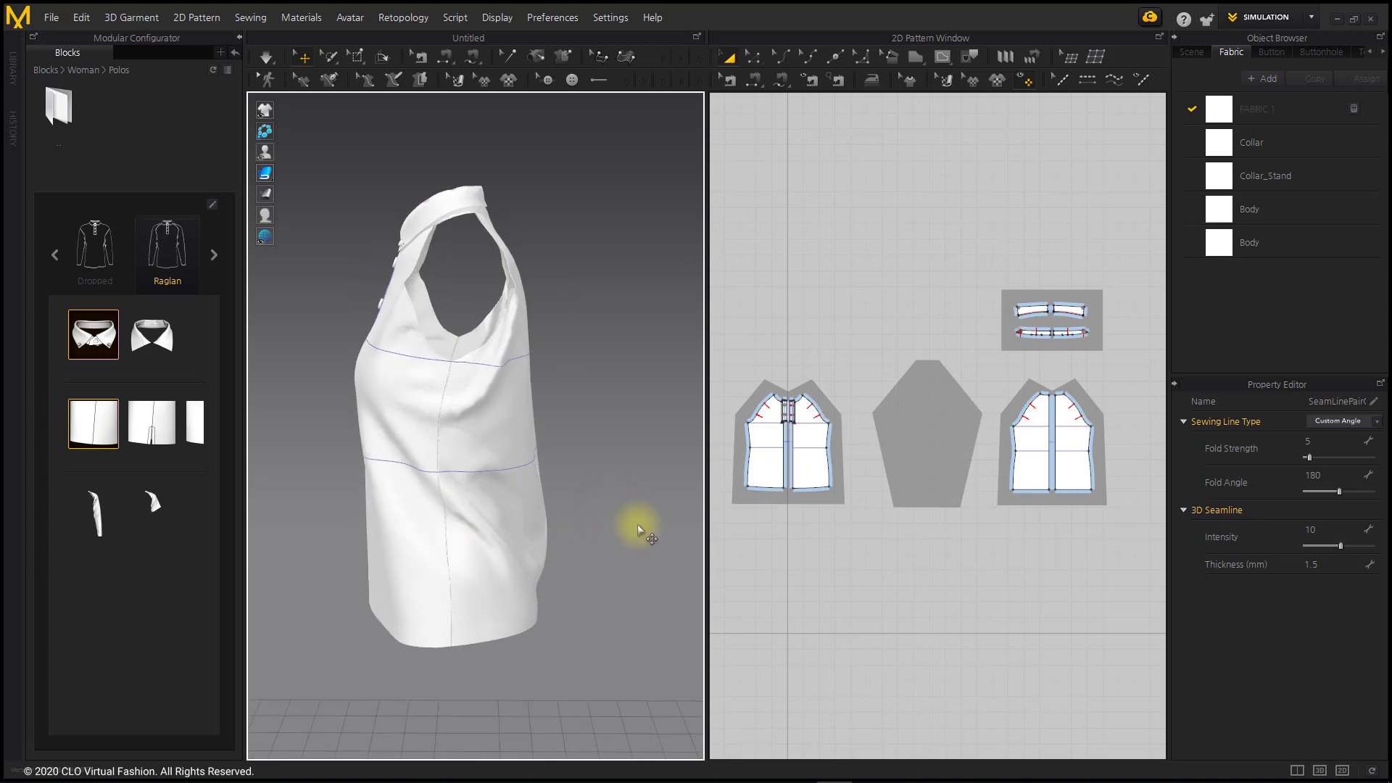
right_drag(635, 526, 309, 527)
mouse_move(591, 500)
right_down()
mouse_move(444, 507)
mouse_move(436, 490)
right_up()
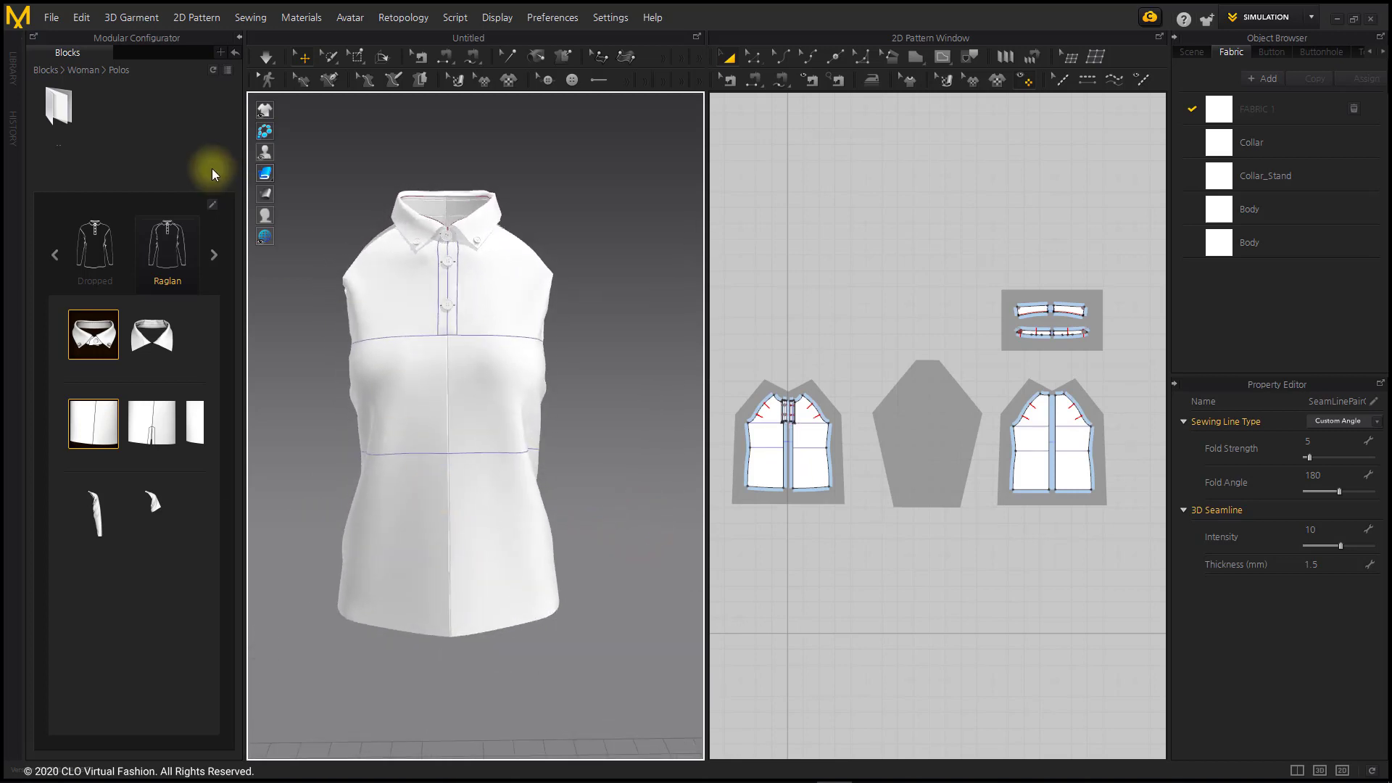
- Hide the Modular Configurator and remove the modular relationship from the polo patterns
click(240, 37)
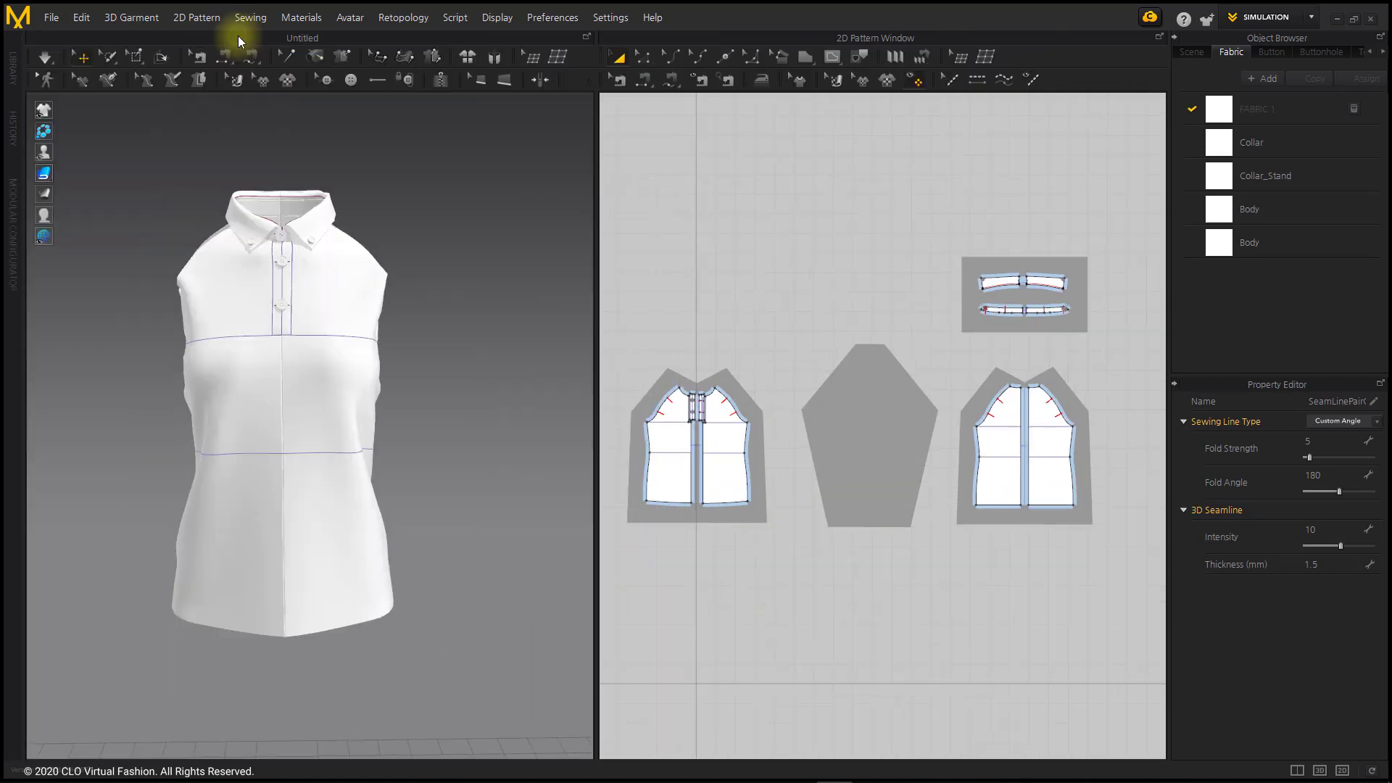
right_click(773, 219)
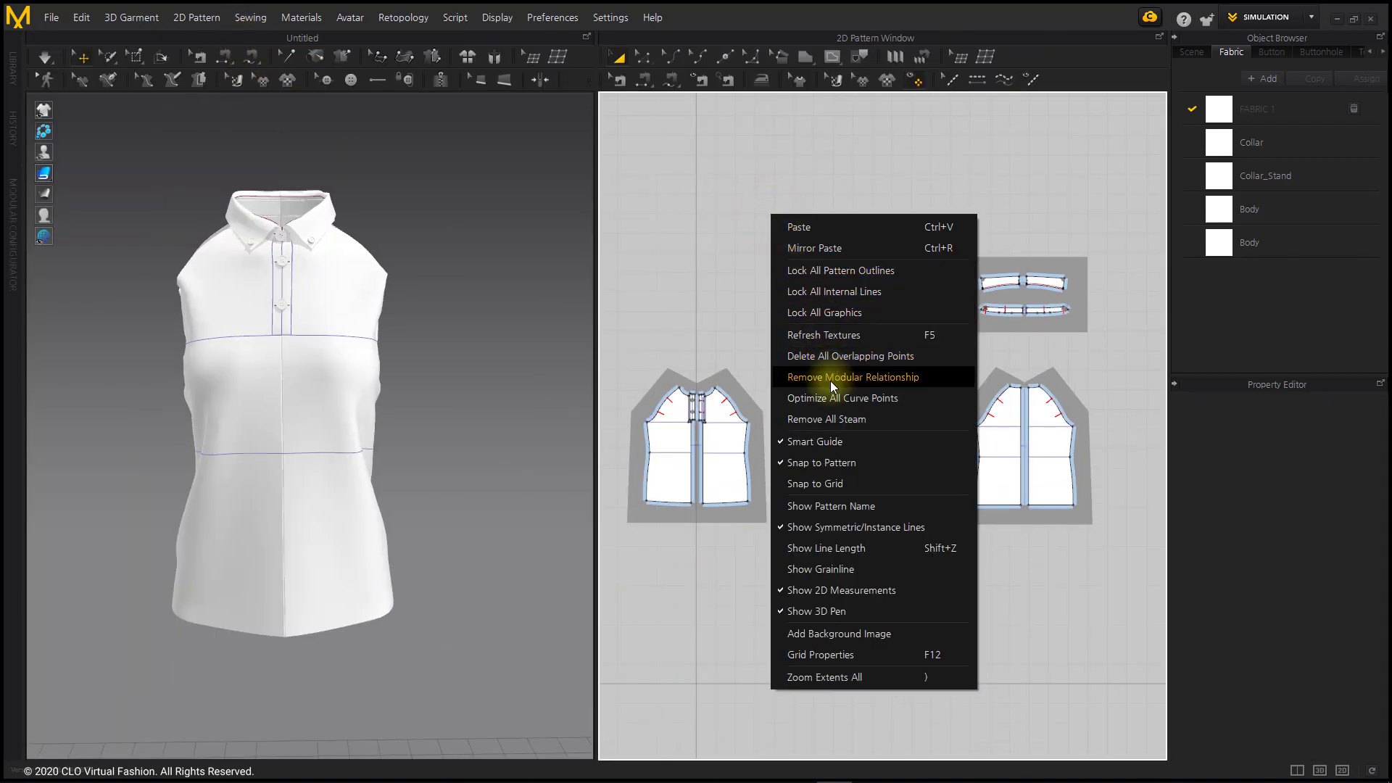
click(942, 375)
click(674, 445)
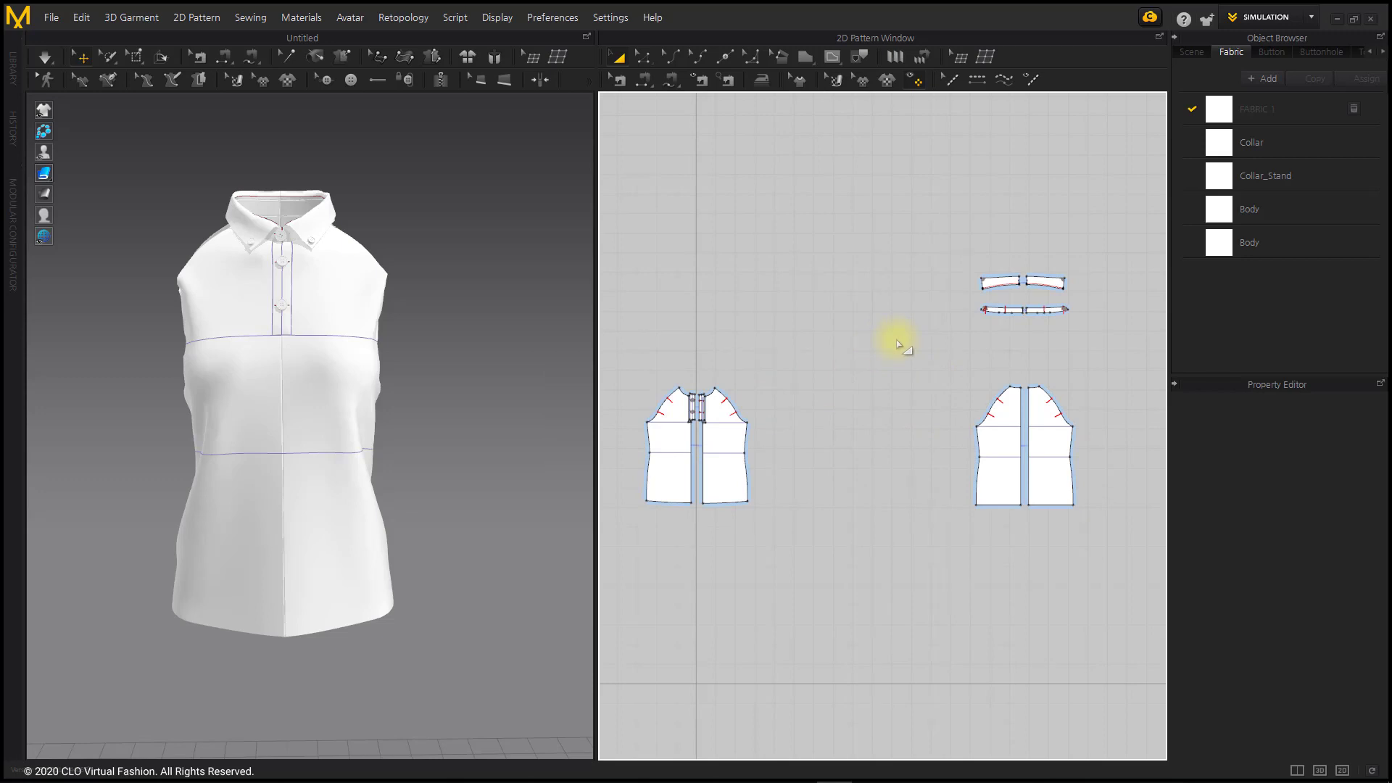
- Delete the two collar pieces above the collar stand and the two front placket pieces
drag(1128, 302, 1131, 302)
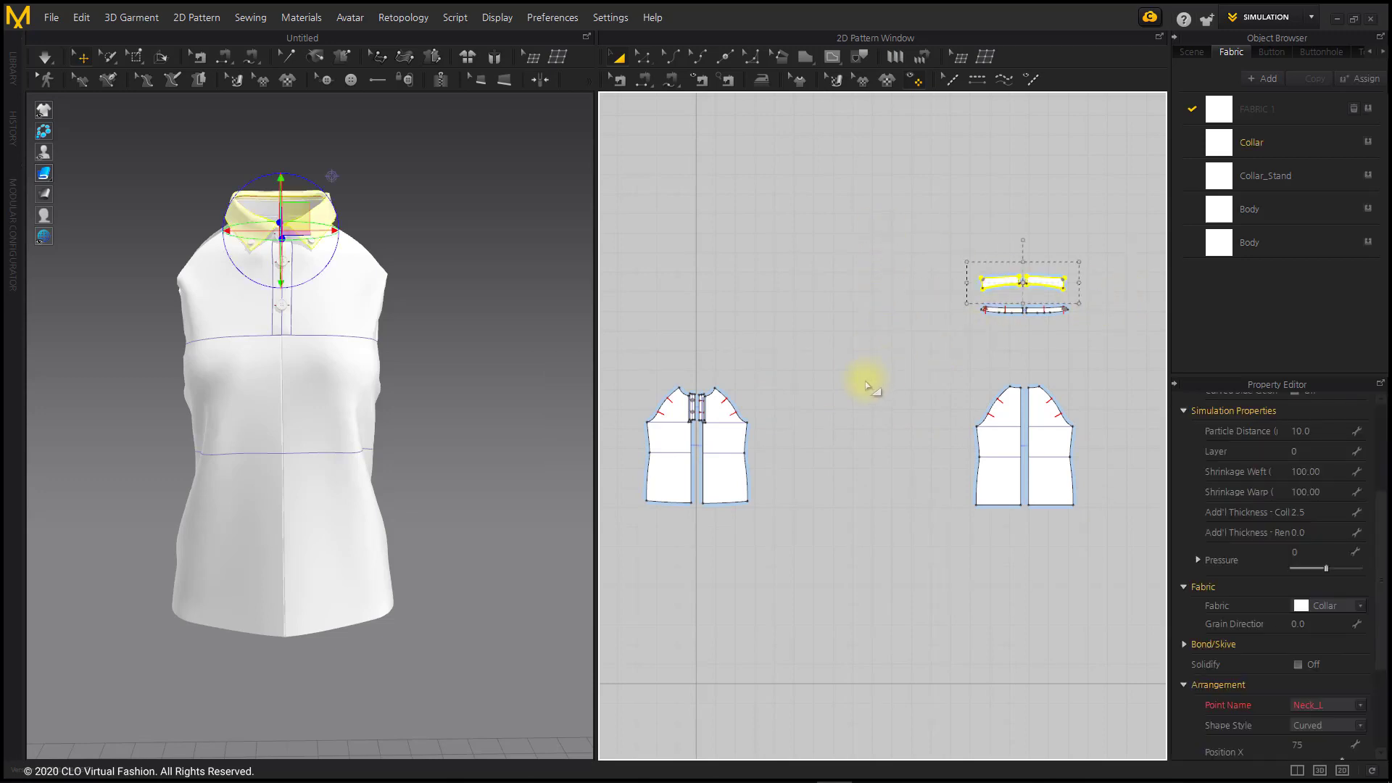
key(Delete)
scroll(761, 442, up, 10)
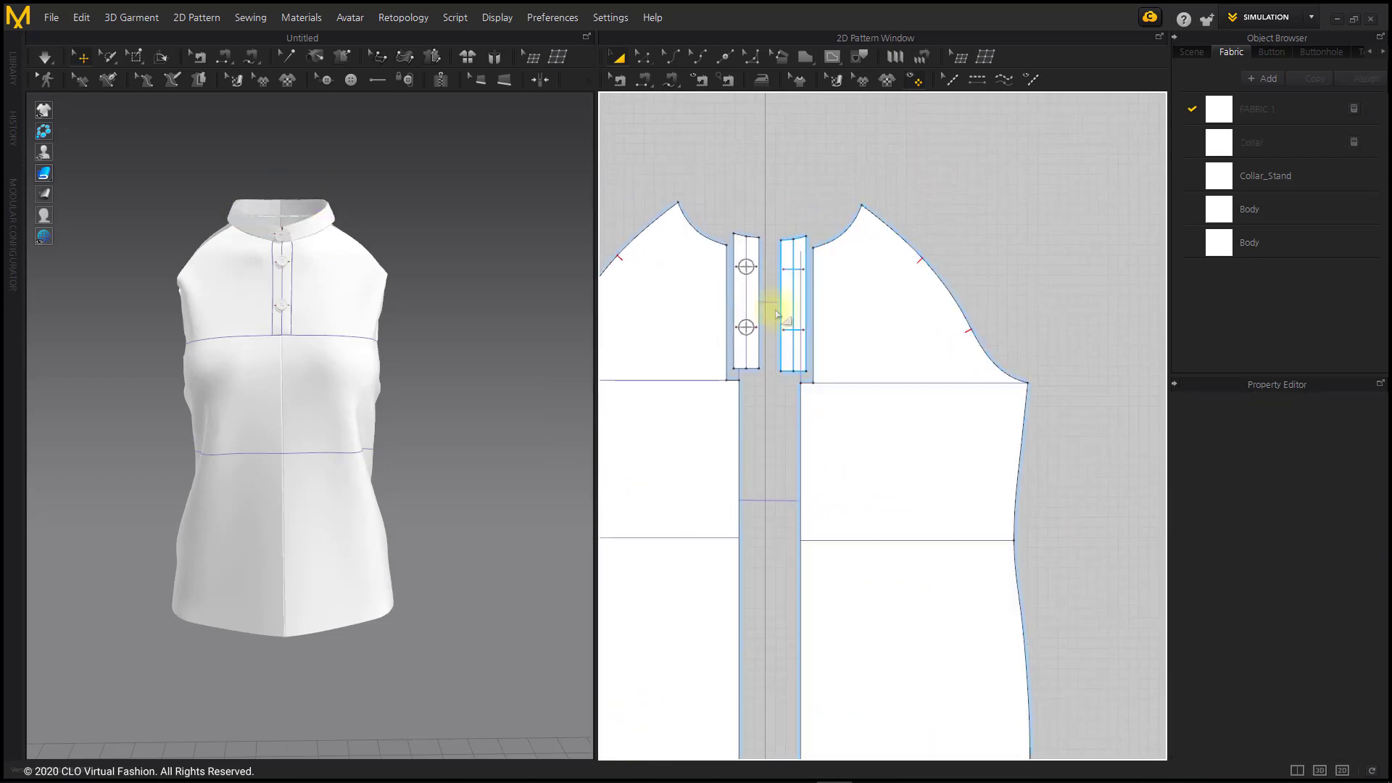
drag(868, 430, 868, 431)
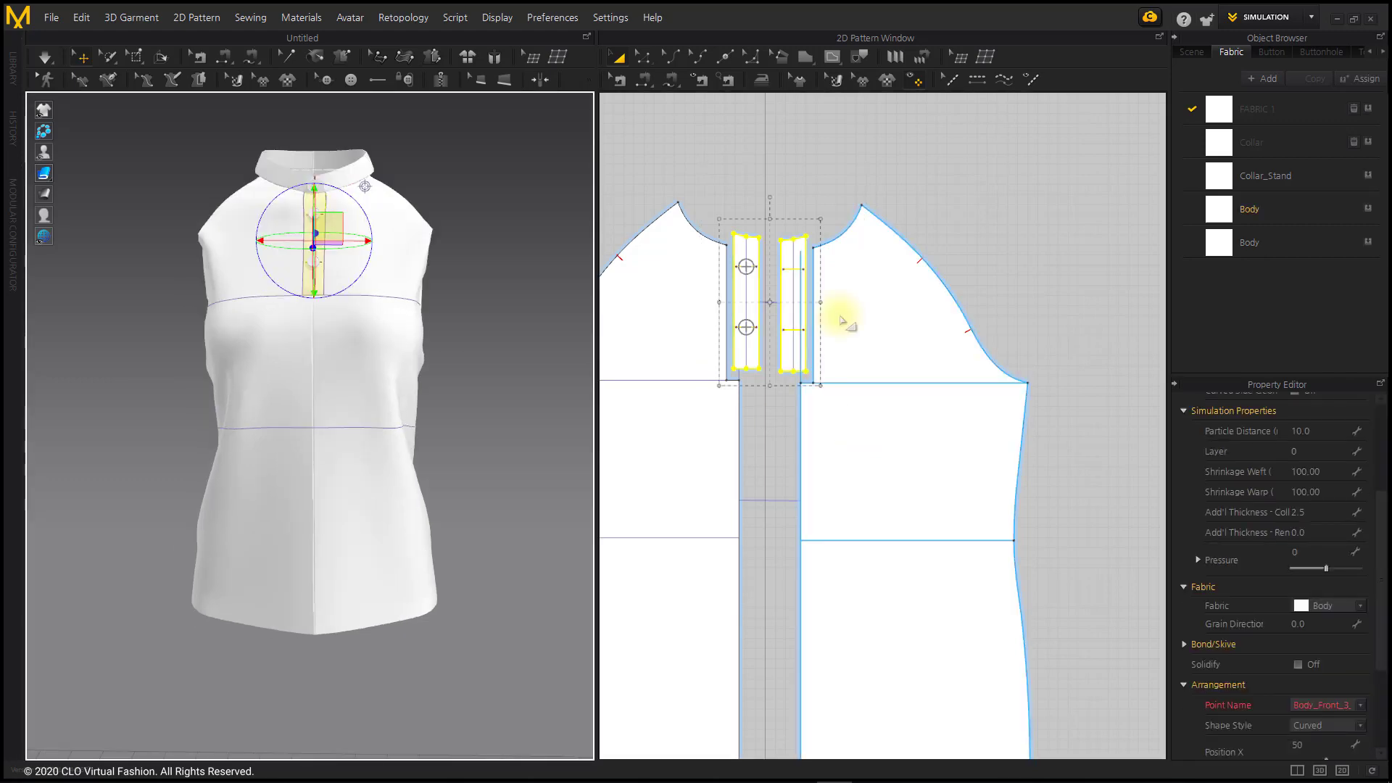
middle_drag(841, 316, 844, 306)
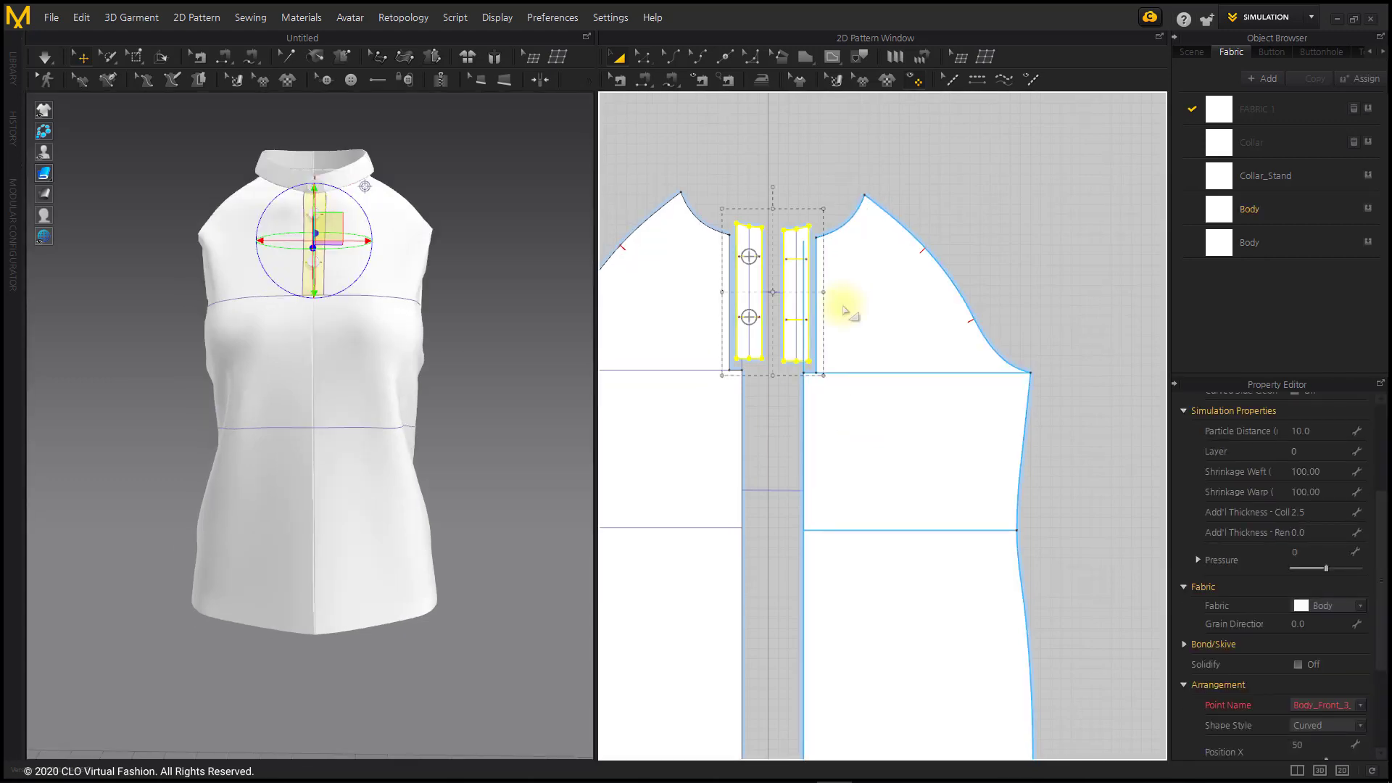
key(Delete)
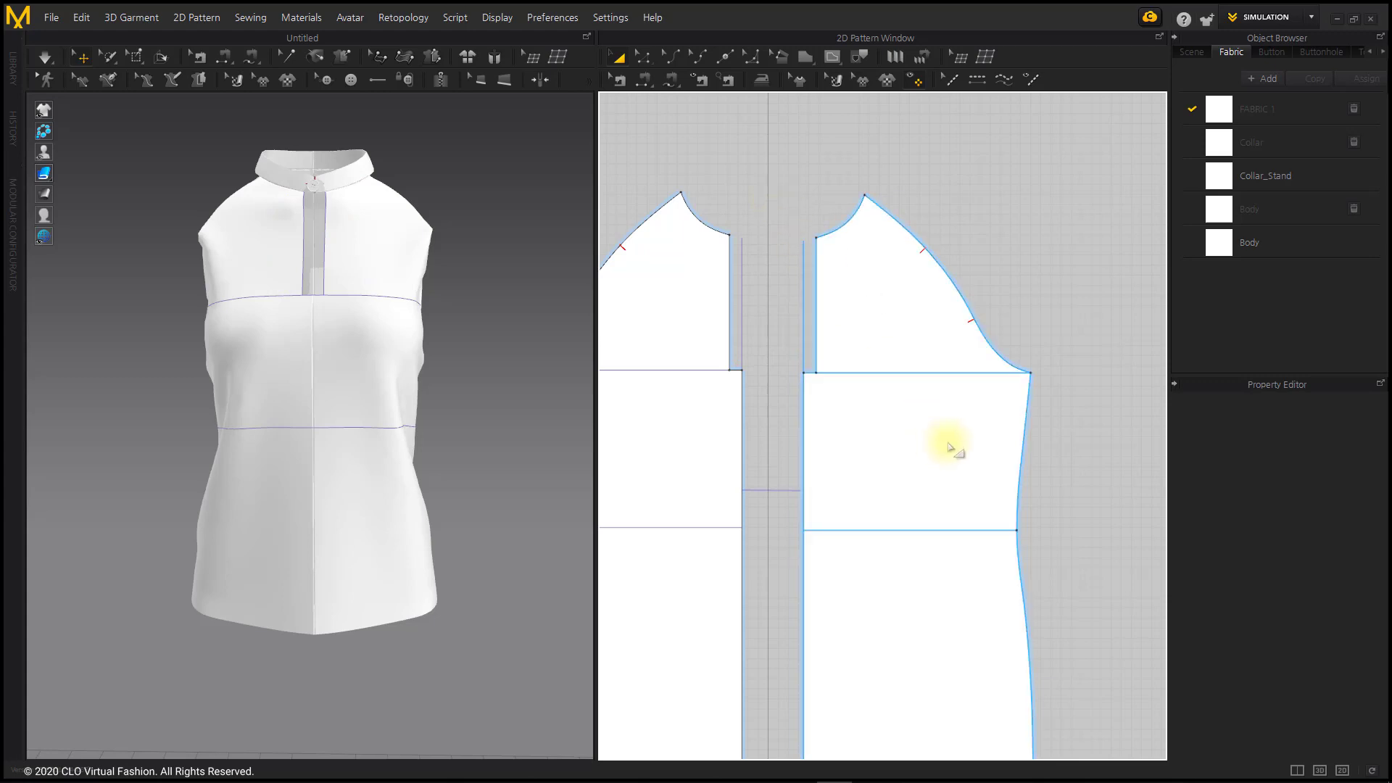
scroll(949, 443, down, 2)
scroll(1030, 319, up, 3)
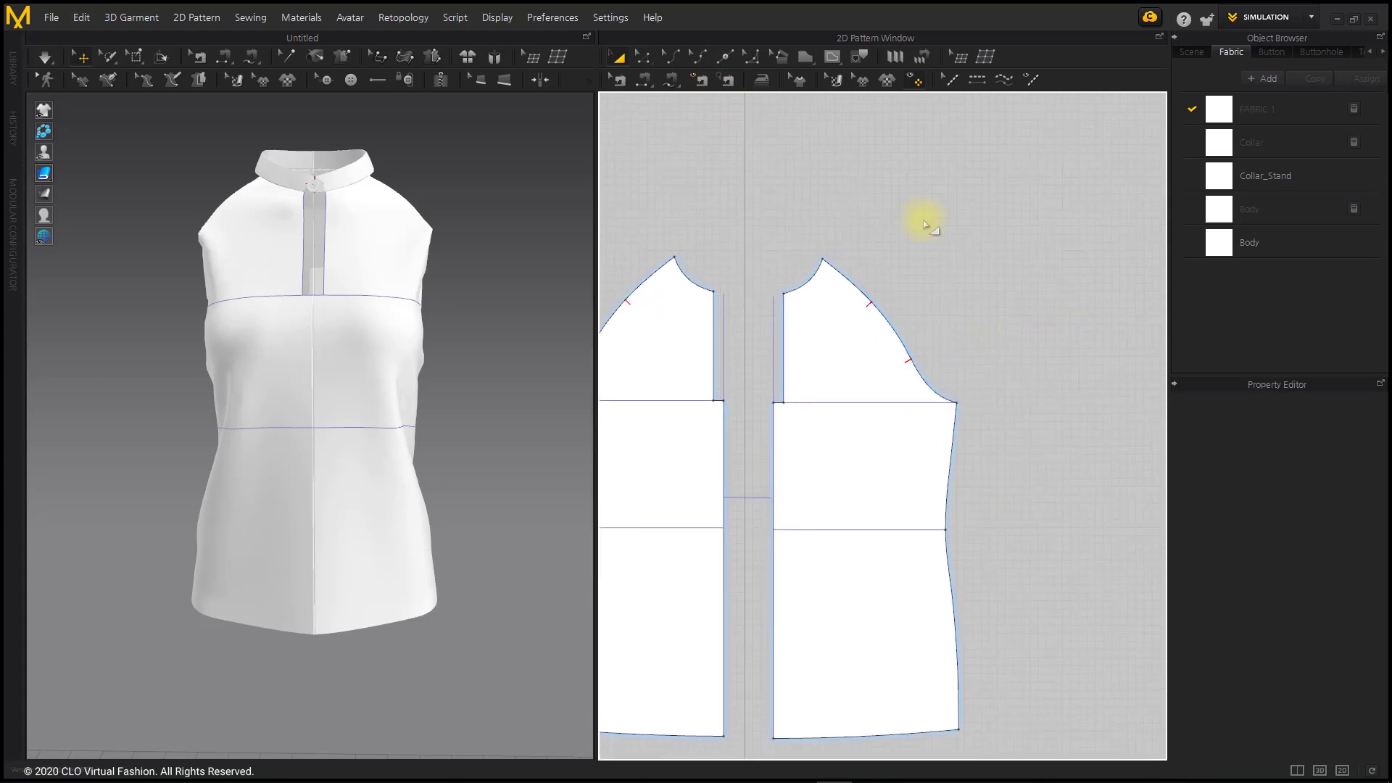
scroll(929, 230, up, 2)
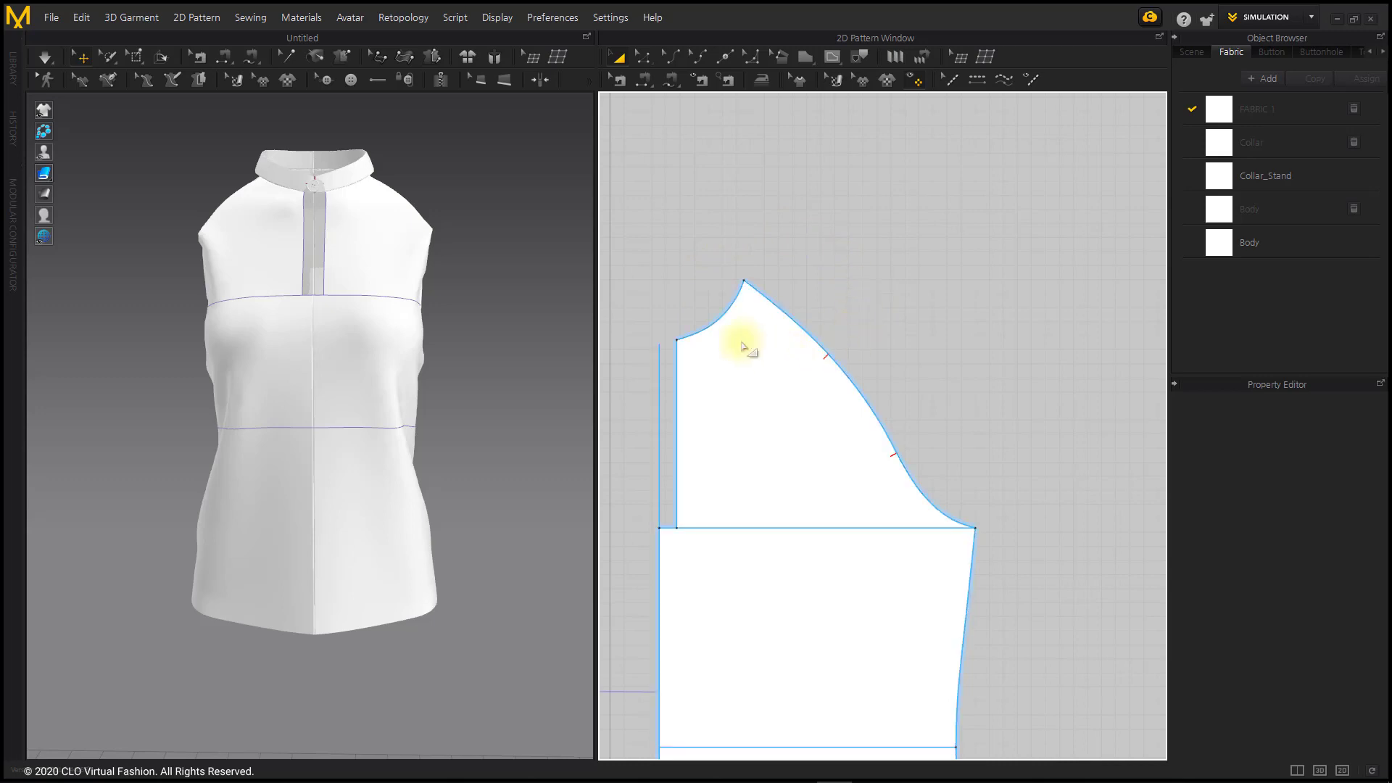
scroll(921, 301, down, 5)
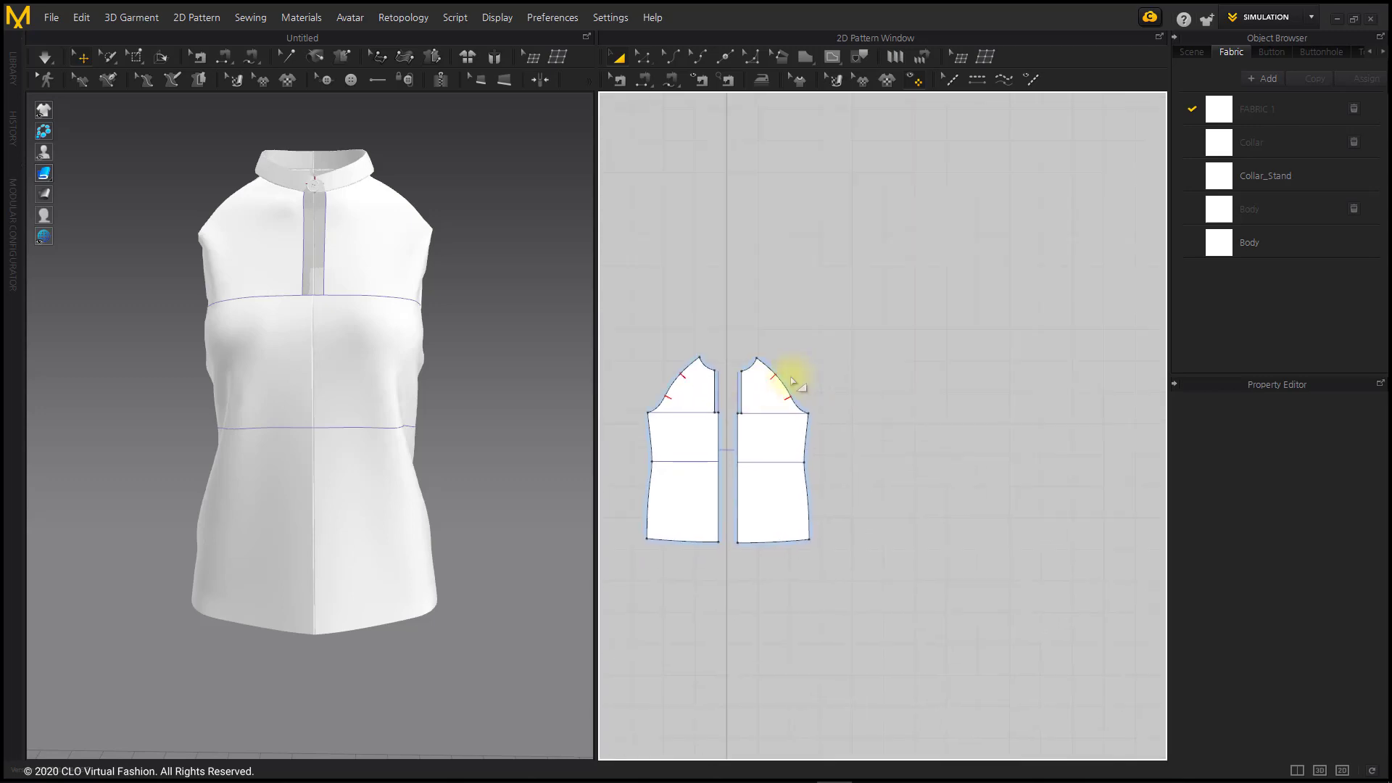
middle_drag(880, 398, 868, 424)
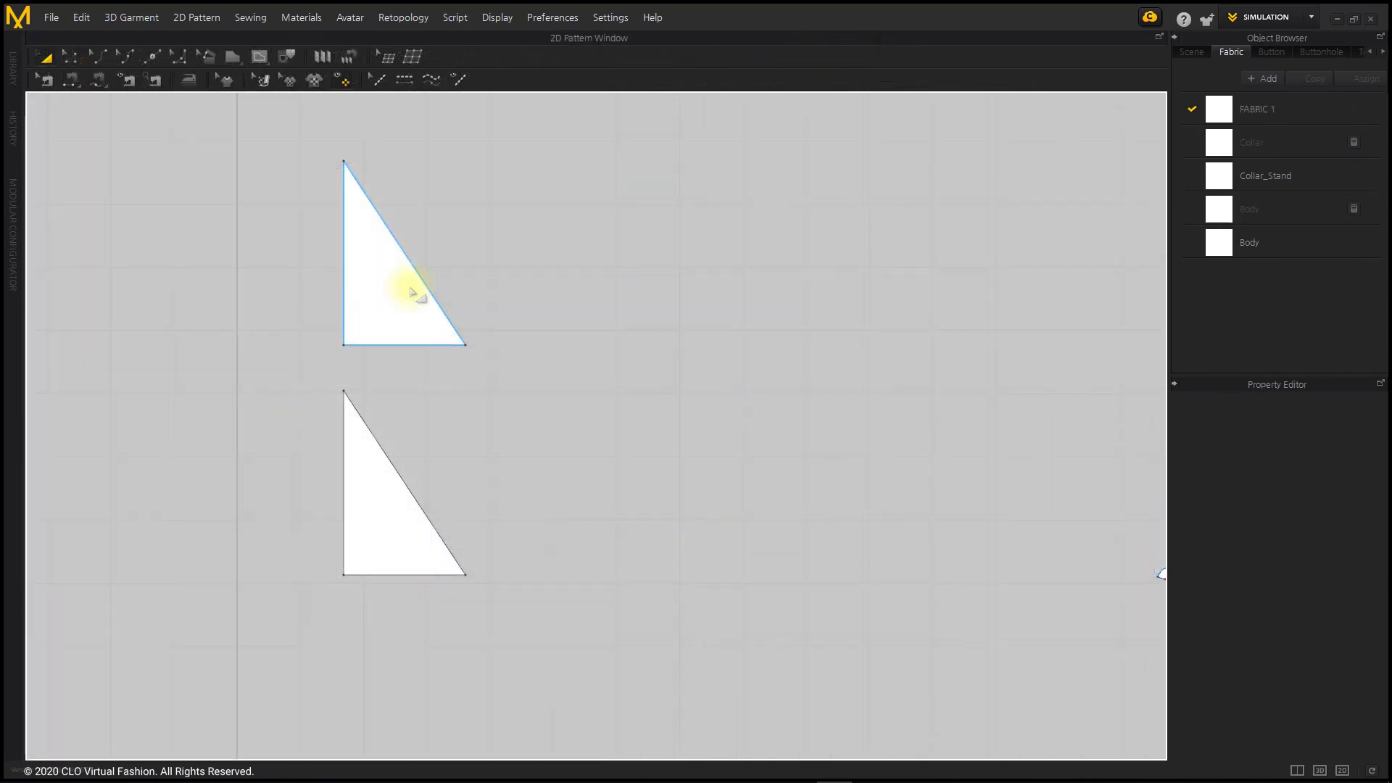
- Clone the upper triangle as a Symmetric Pattern (with Sewing), placing the mirrored copy about 454 mm to its right
click(409, 290)
right_click(430, 316)
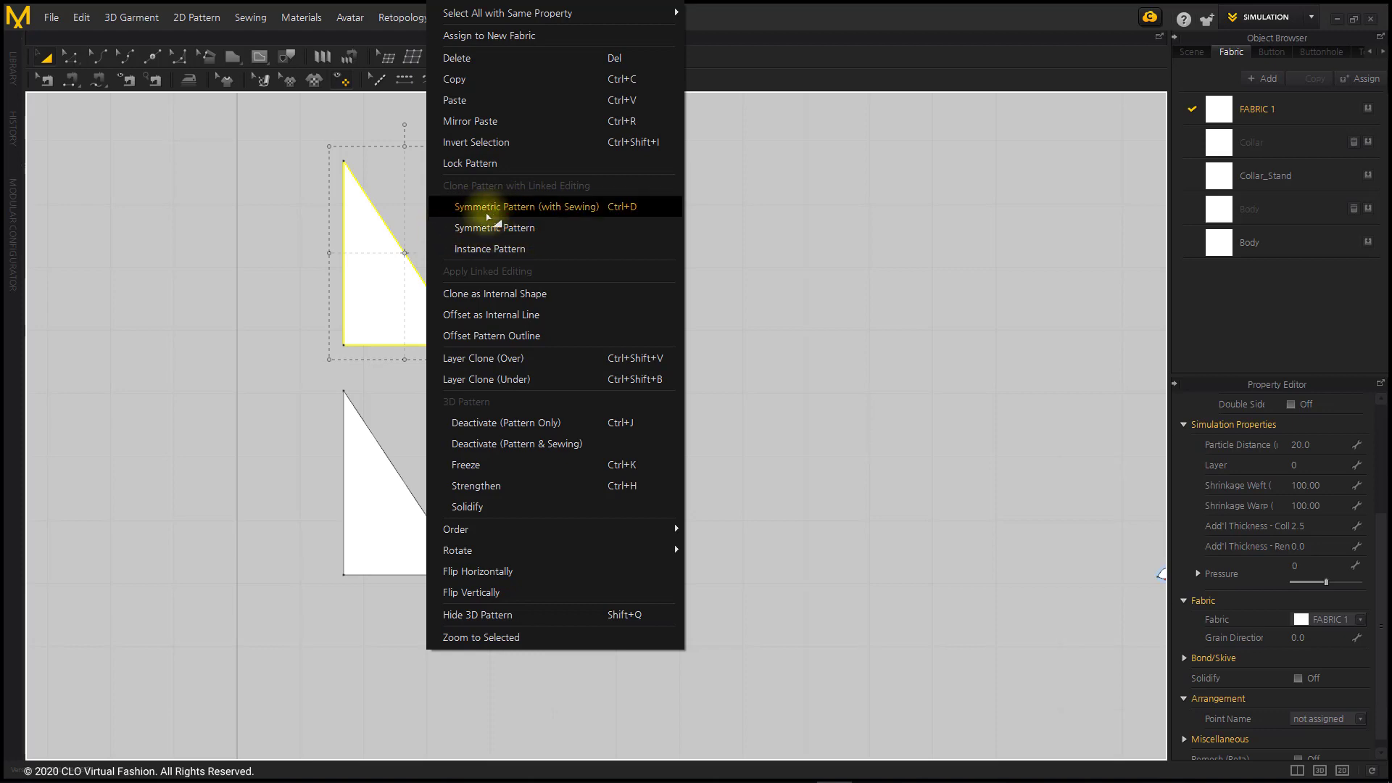
click(586, 215)
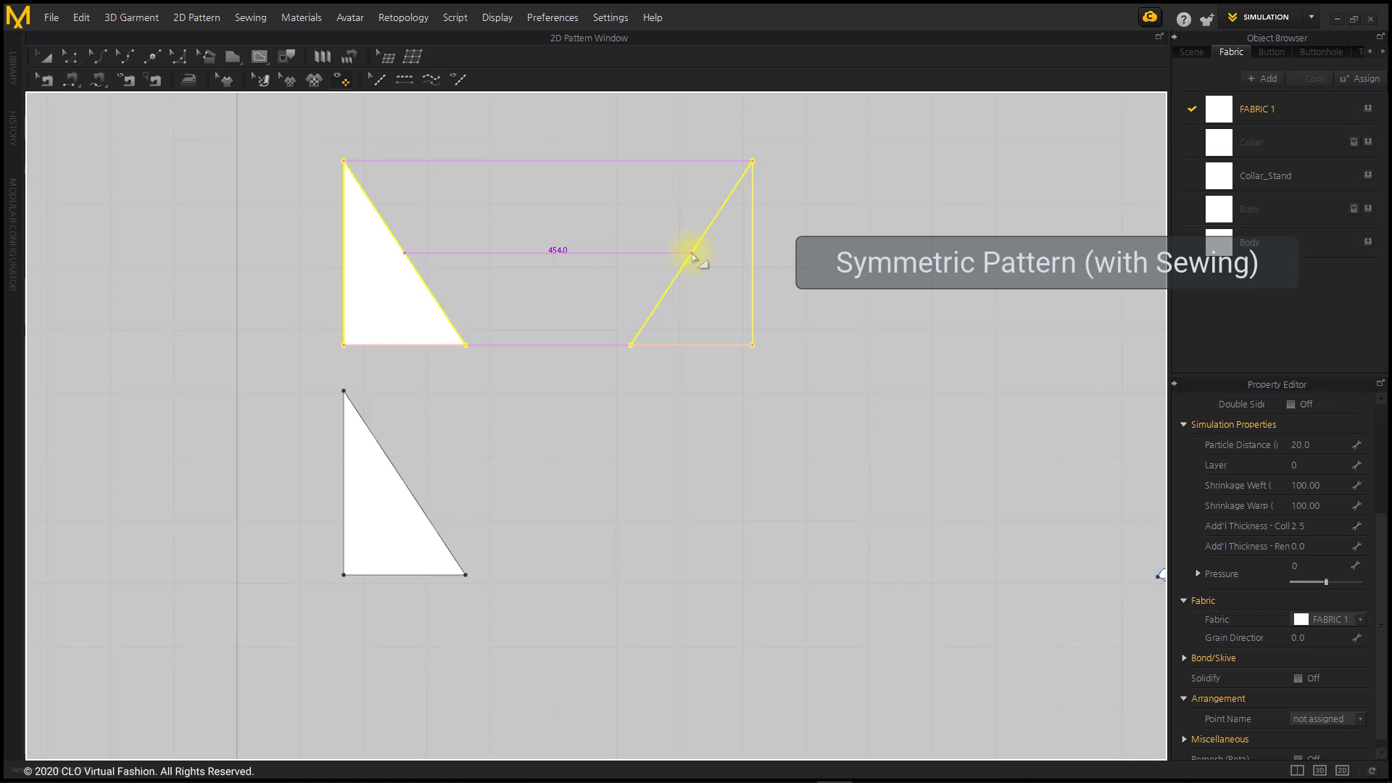
click(693, 254)
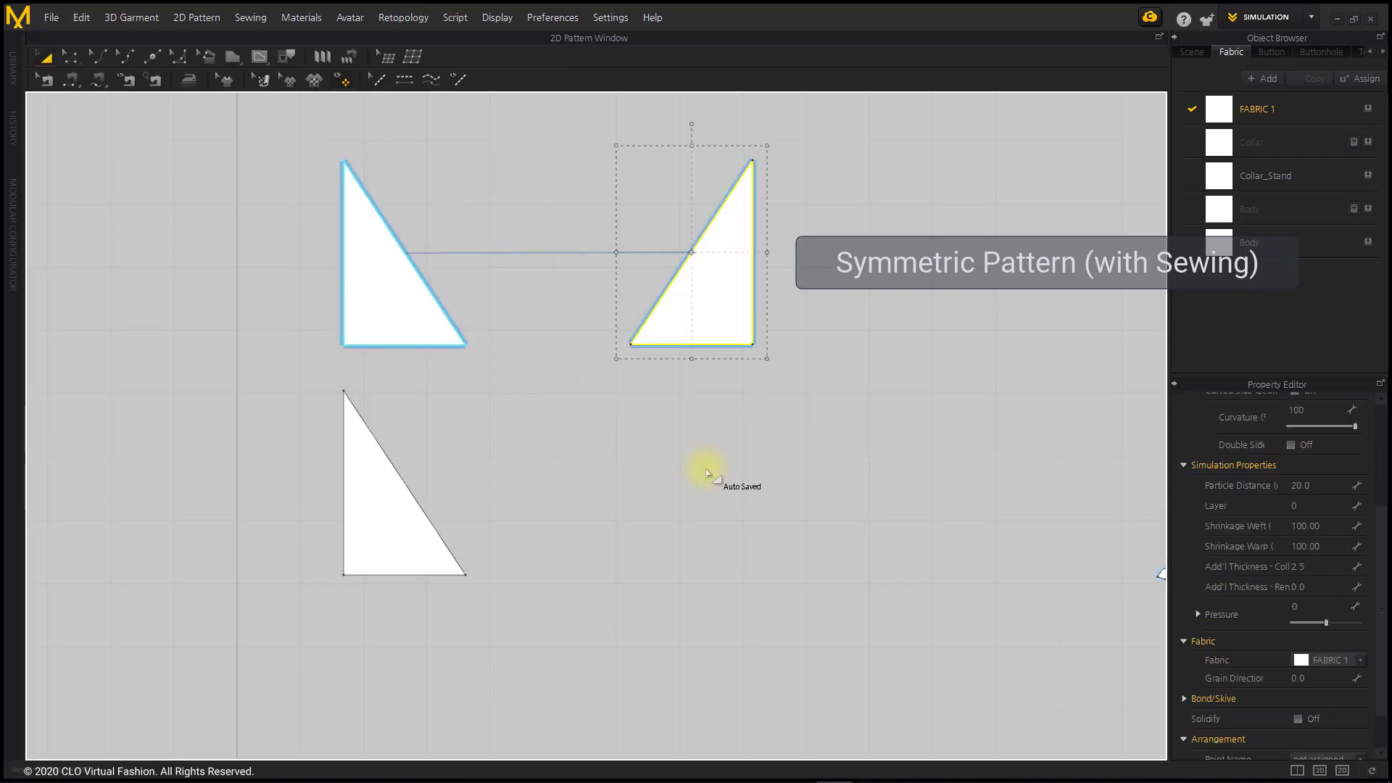
- Clone the lower triangle as a Symmetric Pattern without sewing, placing the mirrored copy about 454 mm to its right
right_click(391, 516)
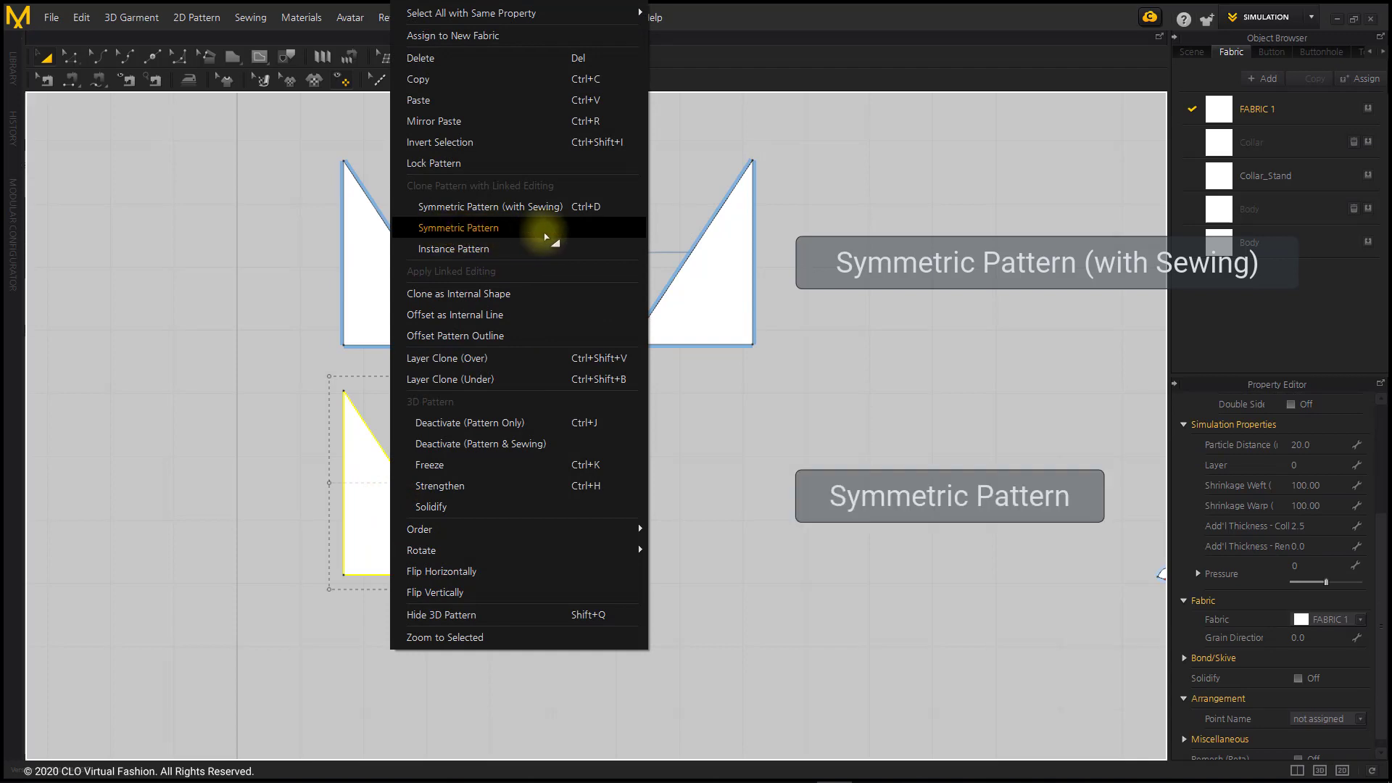
click(545, 232)
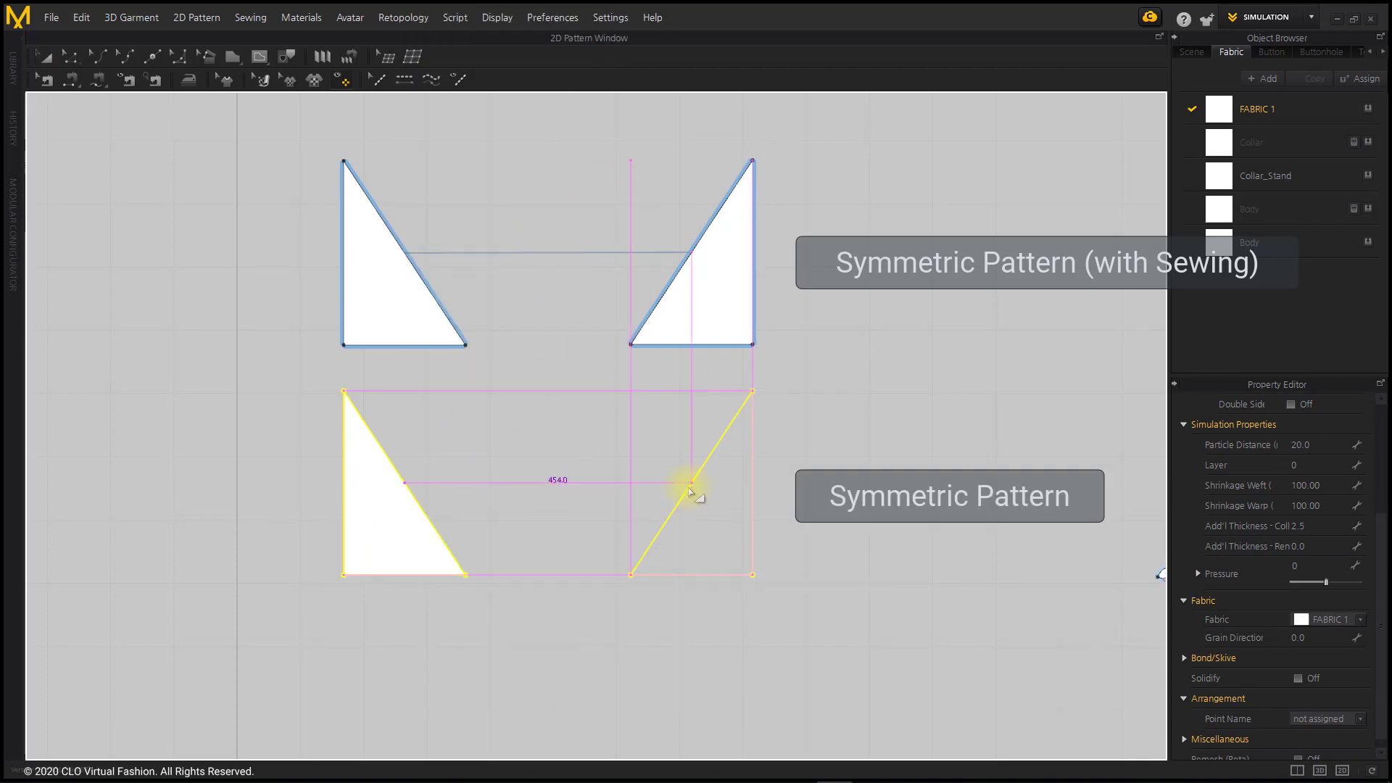
click(690, 492)
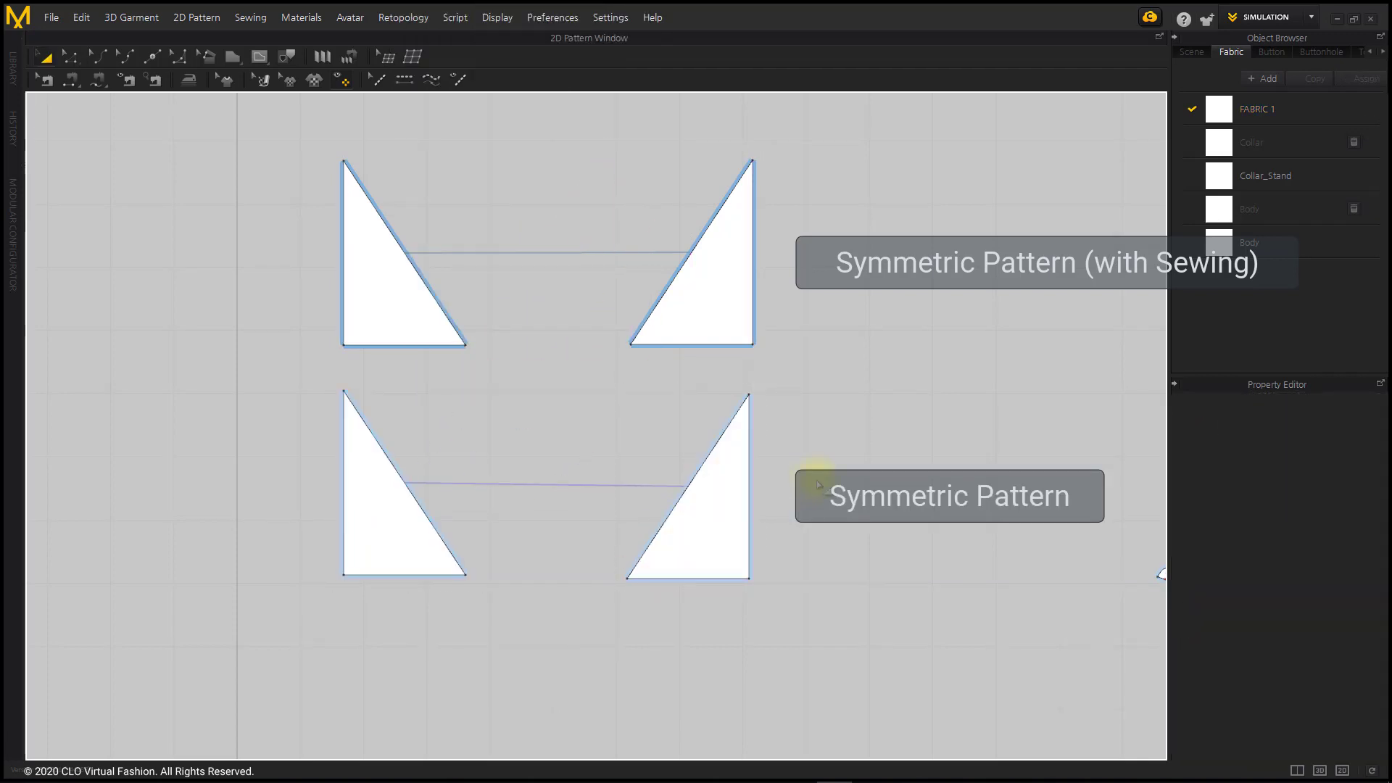
- Examine the front and back bodice pieces and the mirrored triangle pairs in the 2D pattern layout
right_drag(820, 381, 914, 357)
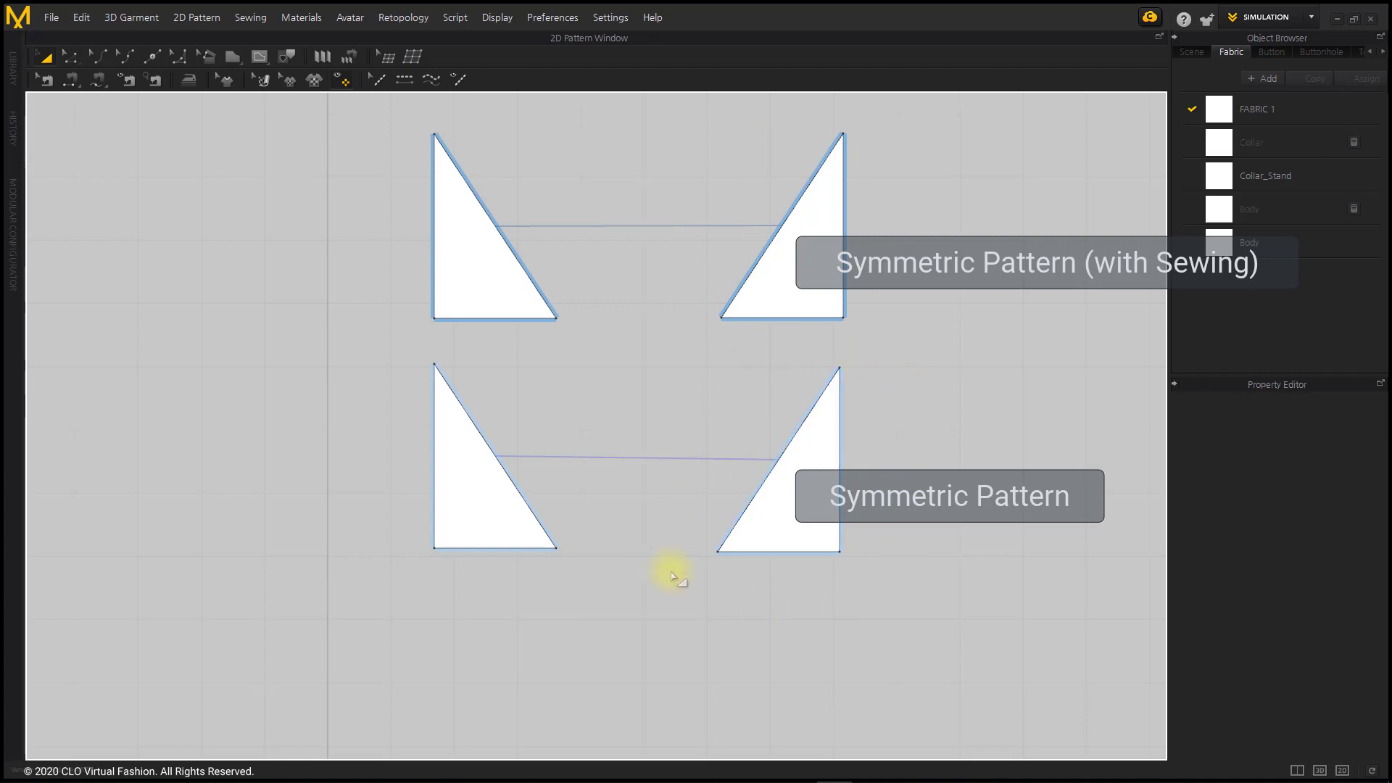
scroll(692, 613, down, 2)
right_drag(703, 622, 628, 410)
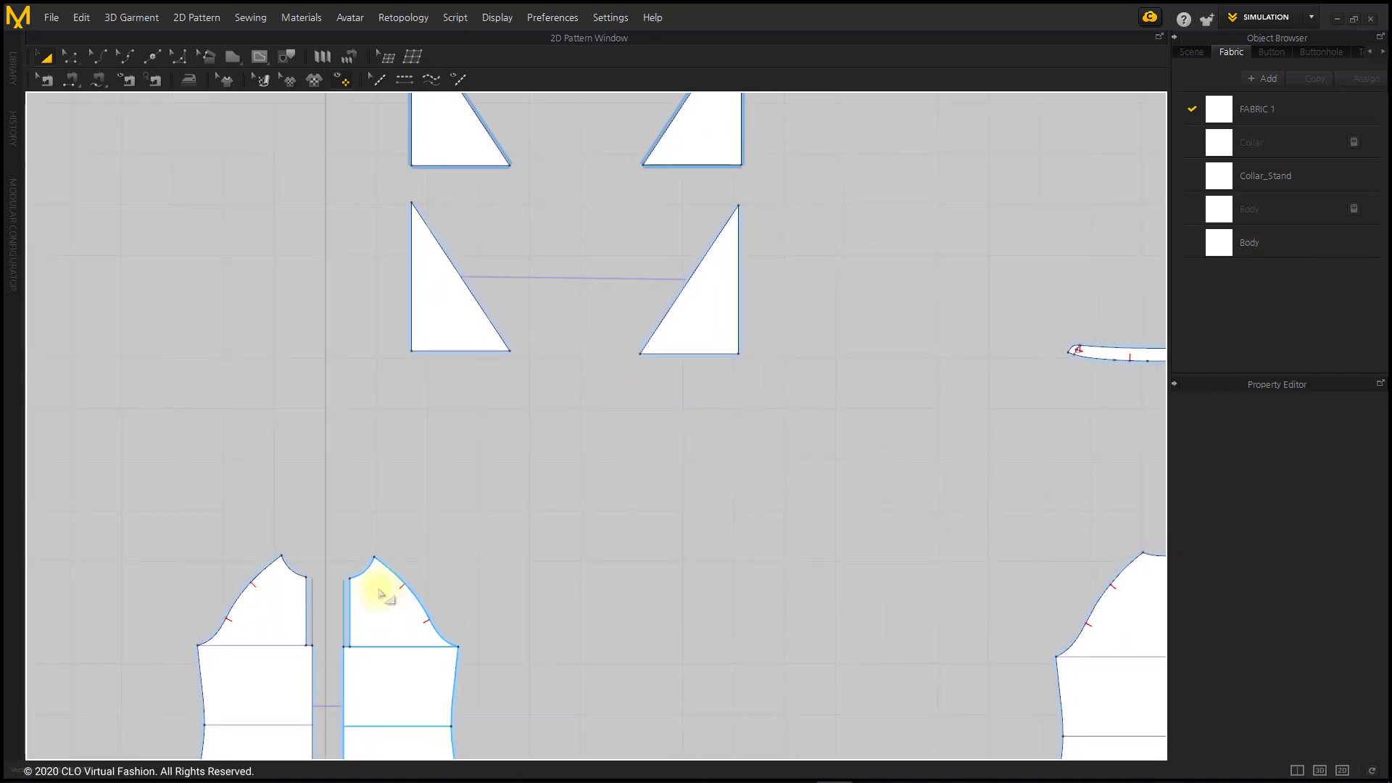
scroll(457, 613, down, 2)
right_drag(457, 612, 450, 399)
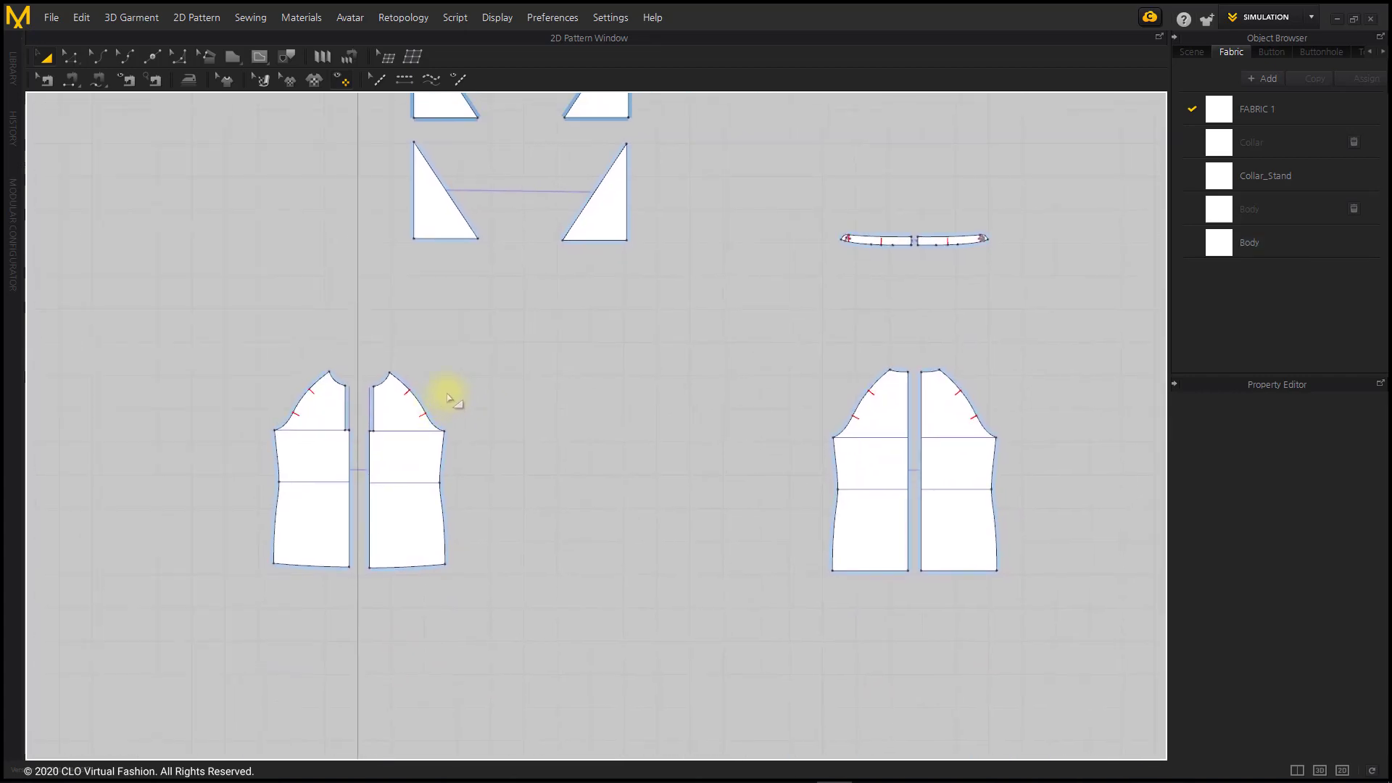
click(423, 453)
click(617, 211)
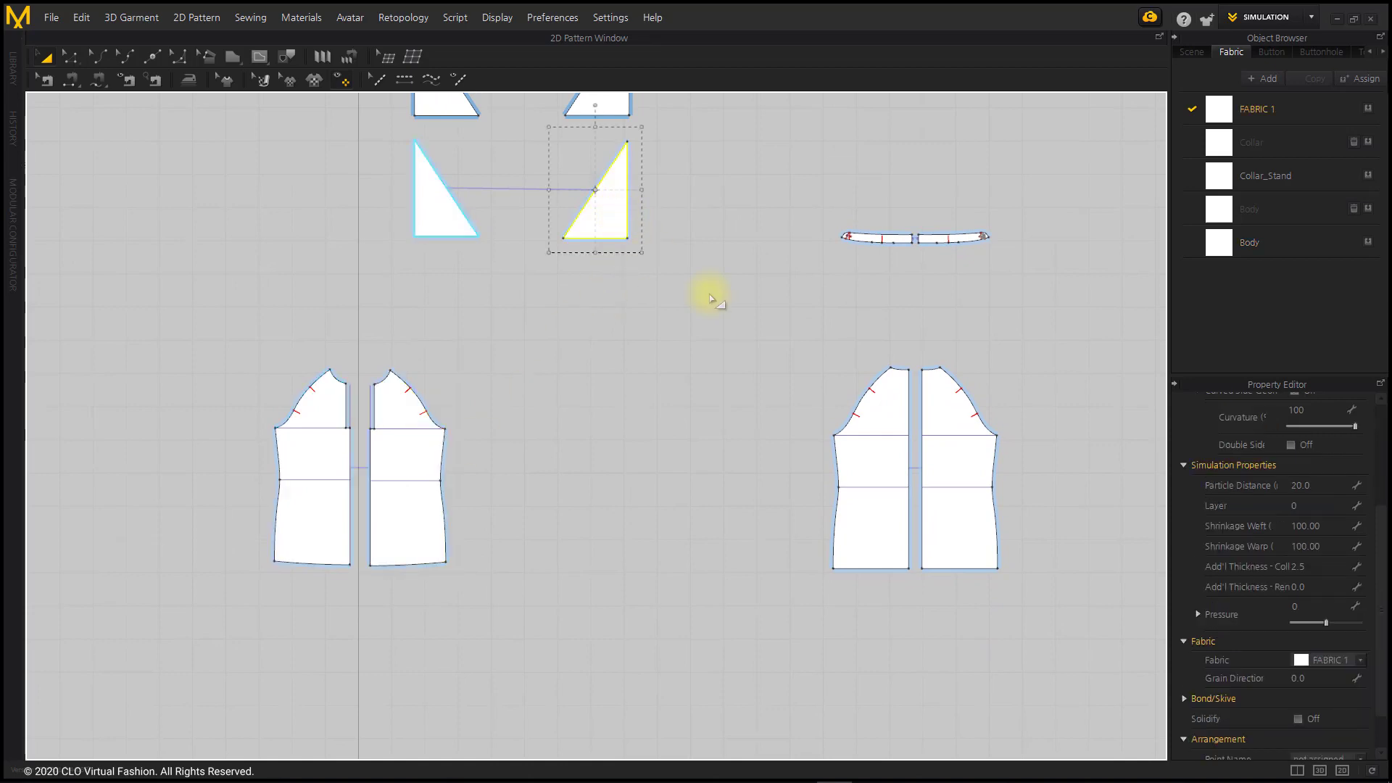
click(705, 287)
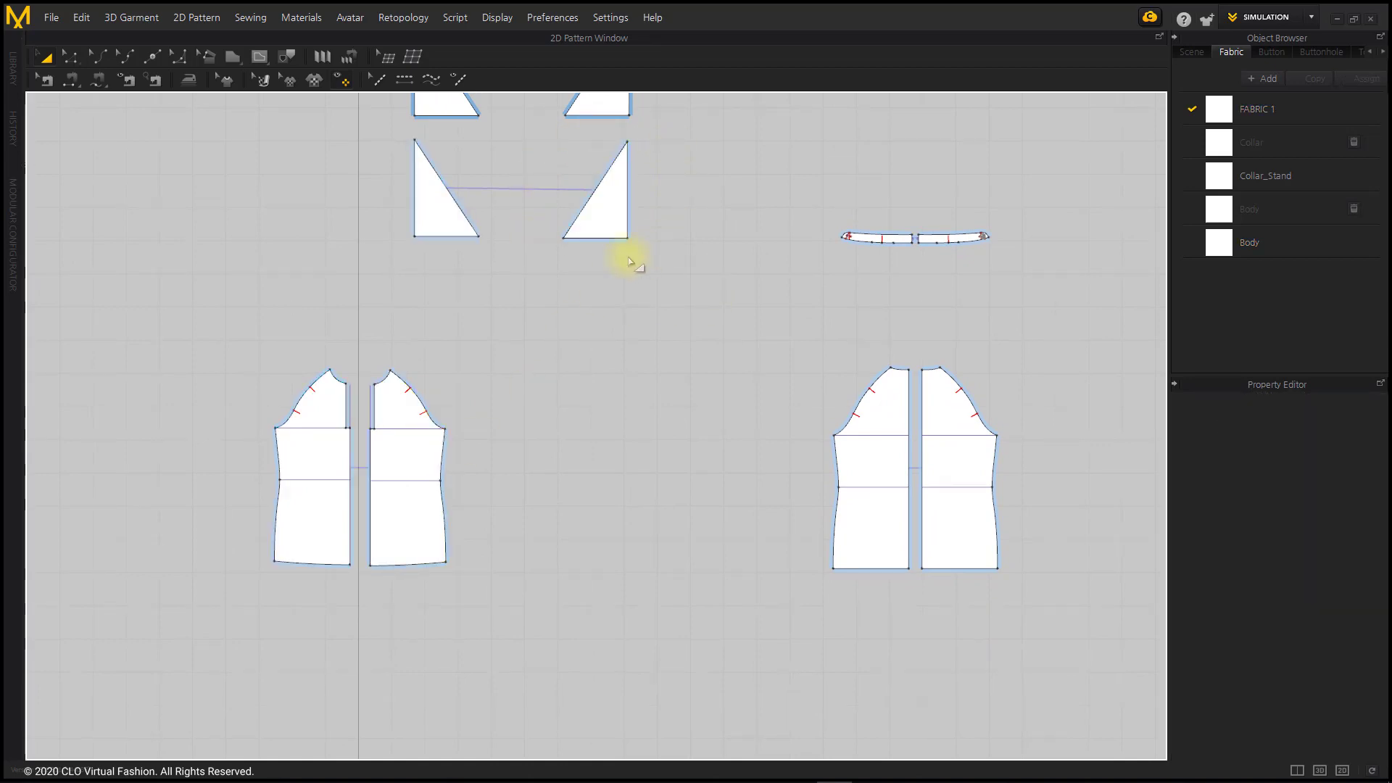
right_drag(714, 184, 725, 308)
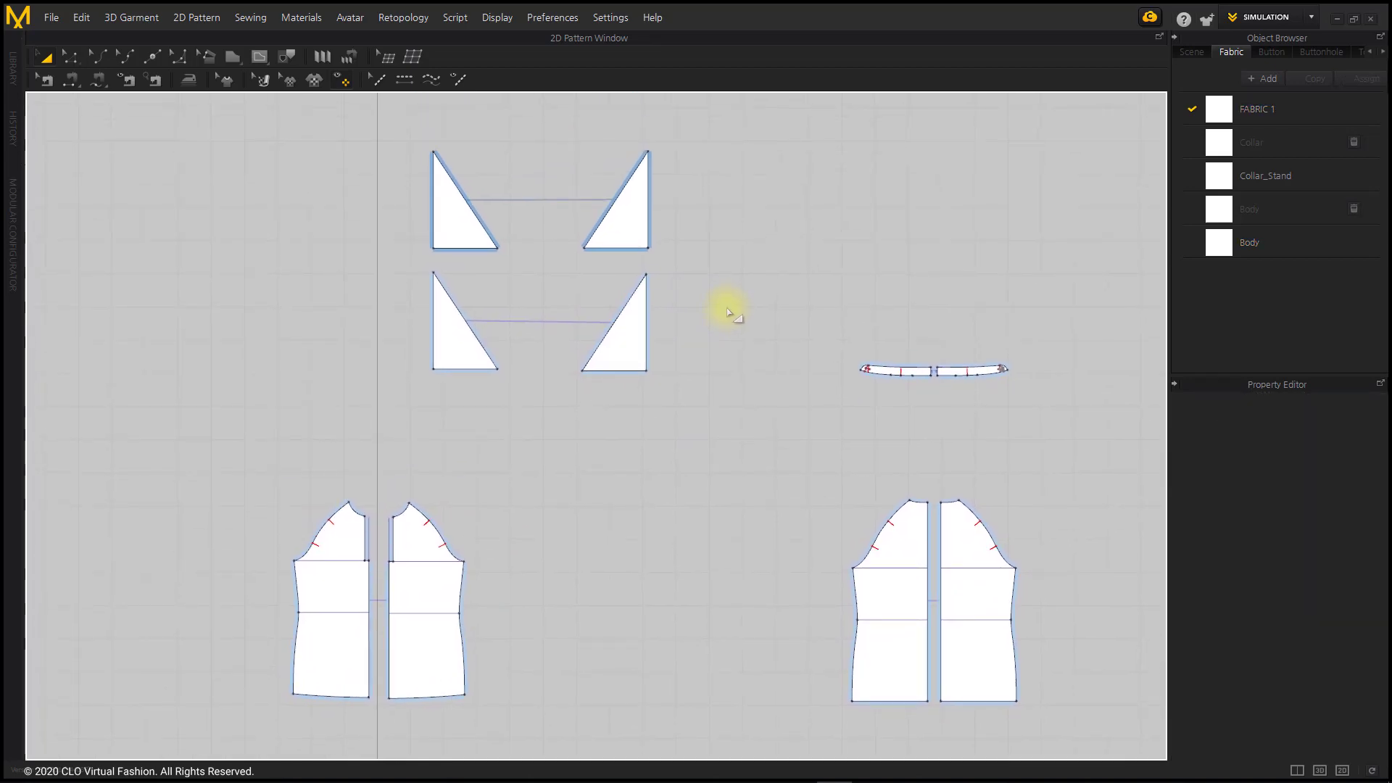
- Remove Linked Editing from the lower pair of triangles
drag(716, 403, 669, 386)
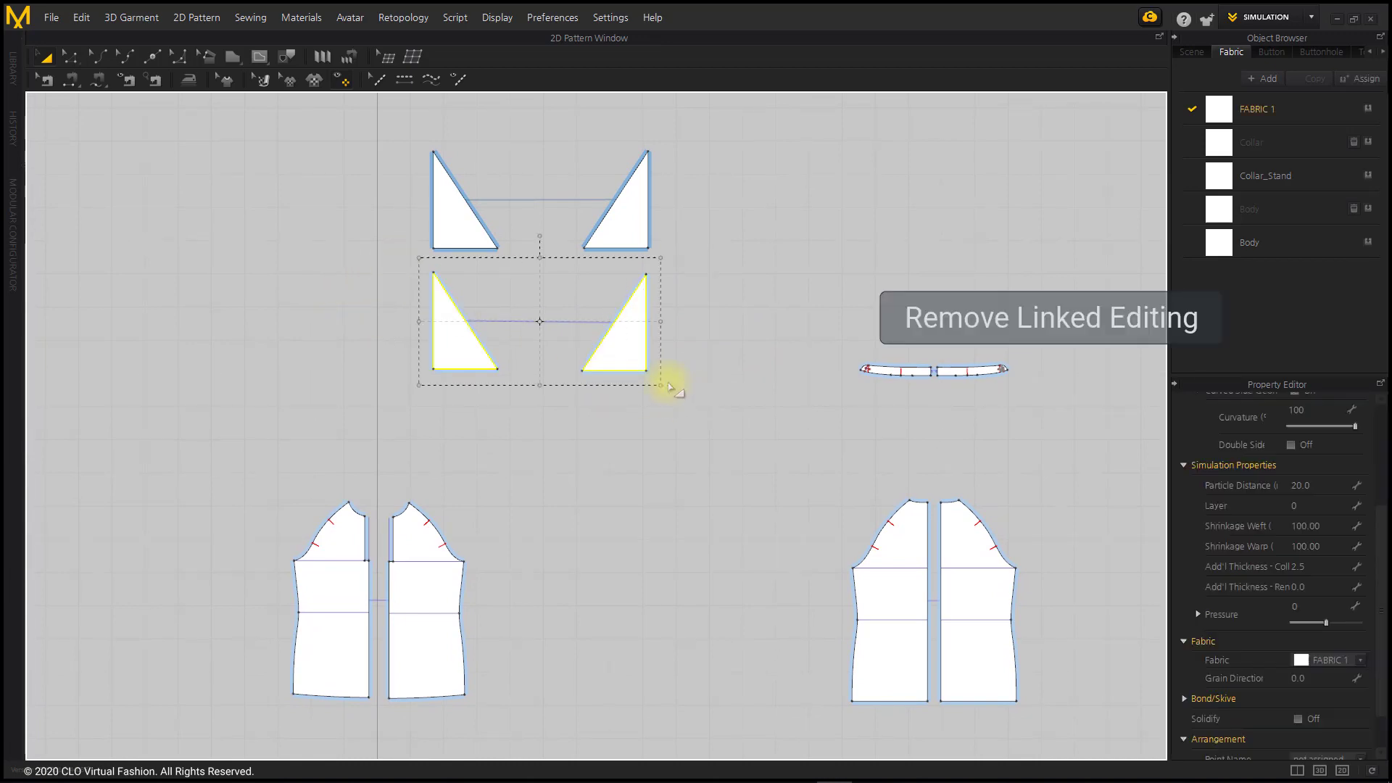
right_click(628, 346)
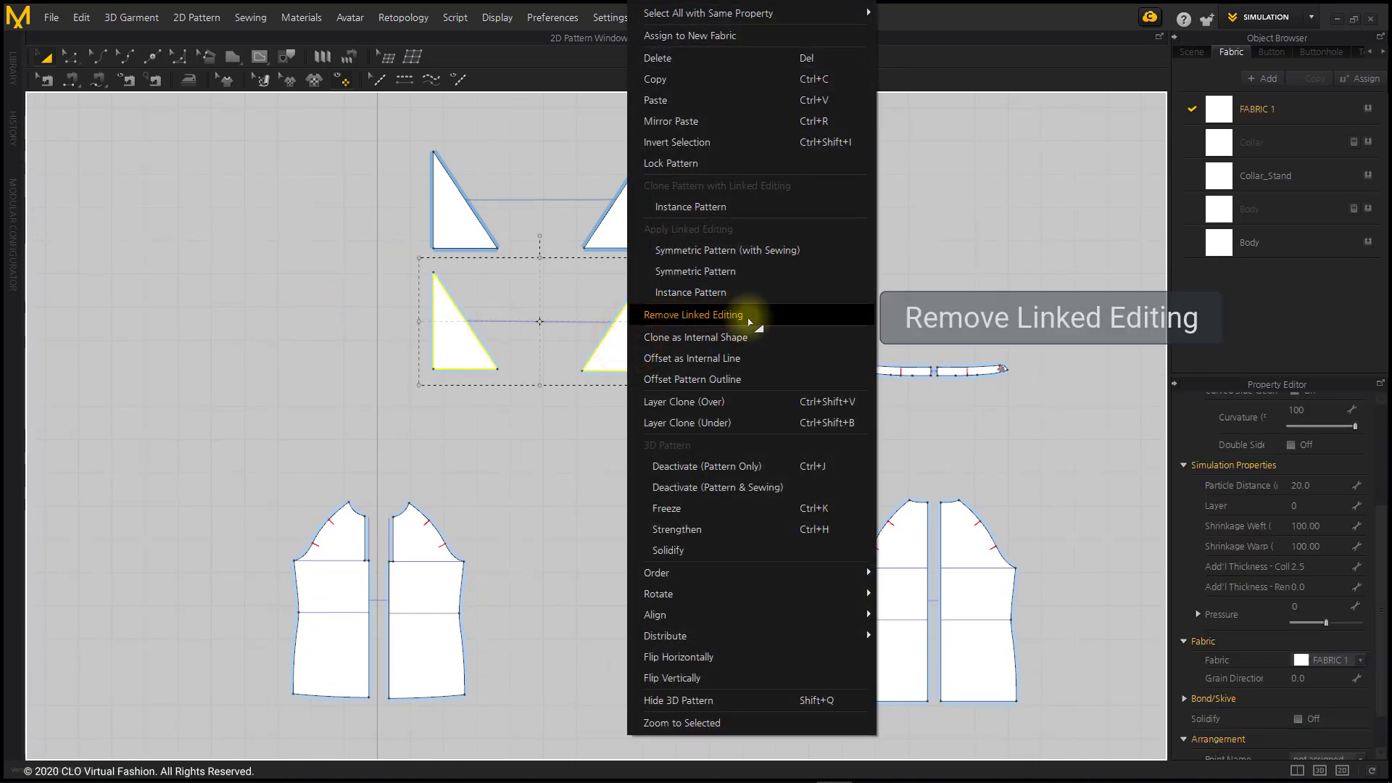
click(767, 320)
click(761, 323)
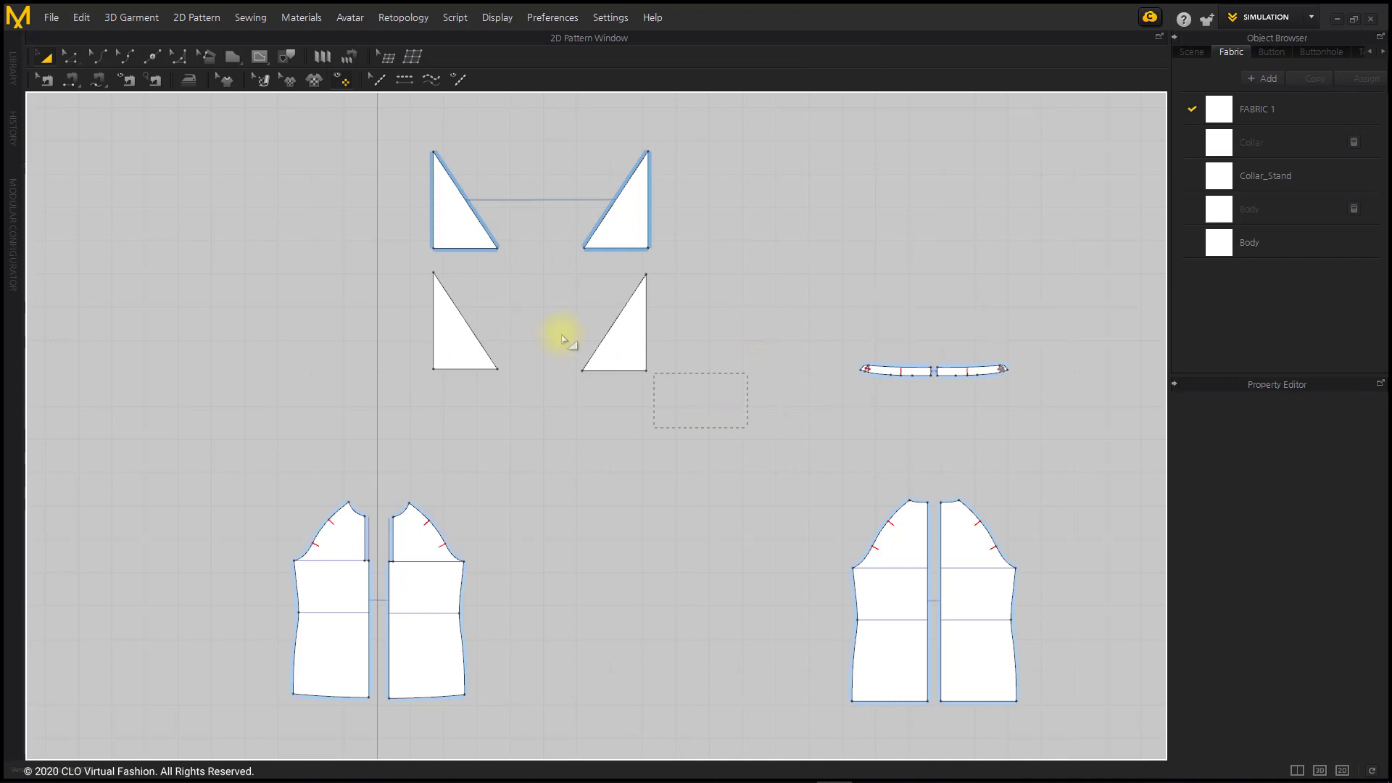
- Apply Linked Editing to the lower pair of triangles as Symmetric Pattern (with Sewing)
drag(397, 271, 399, 273)
right_click(637, 328)
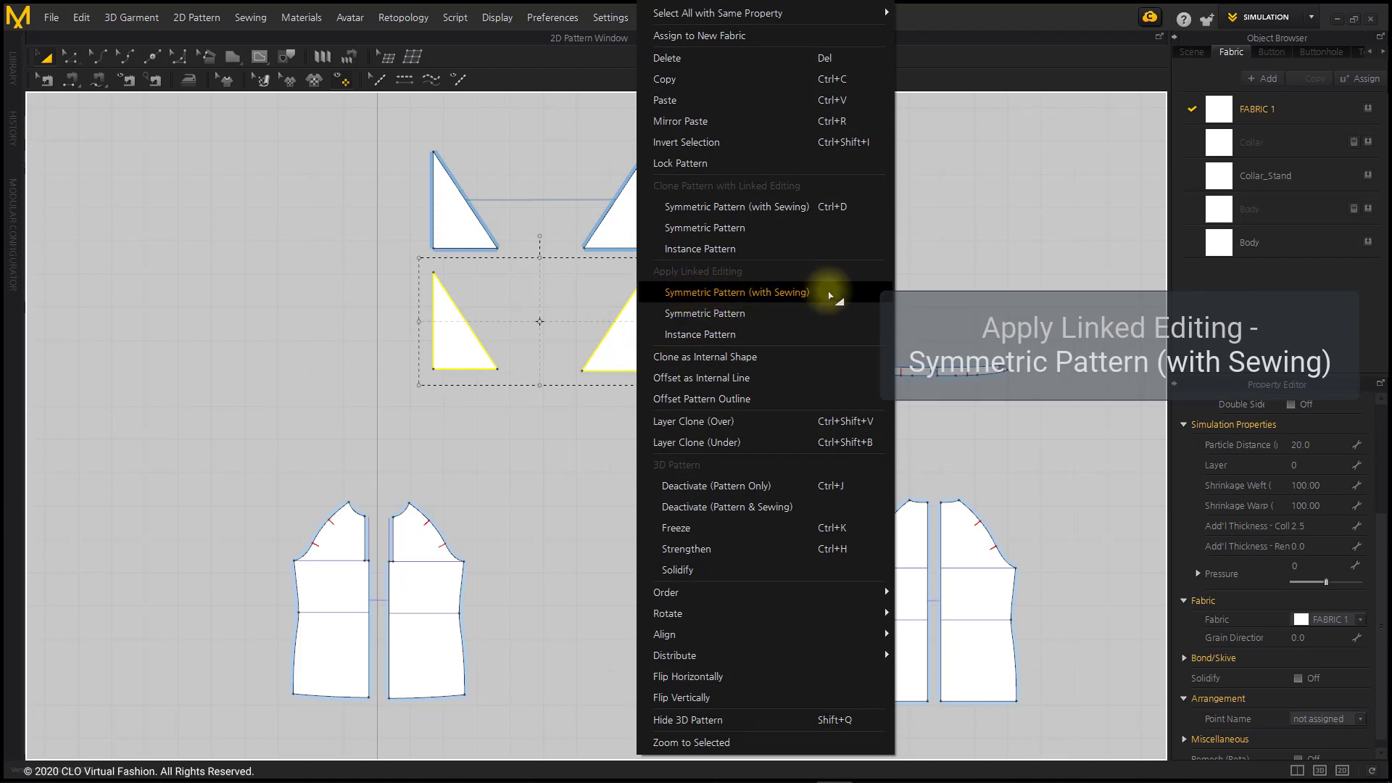
click(799, 297)
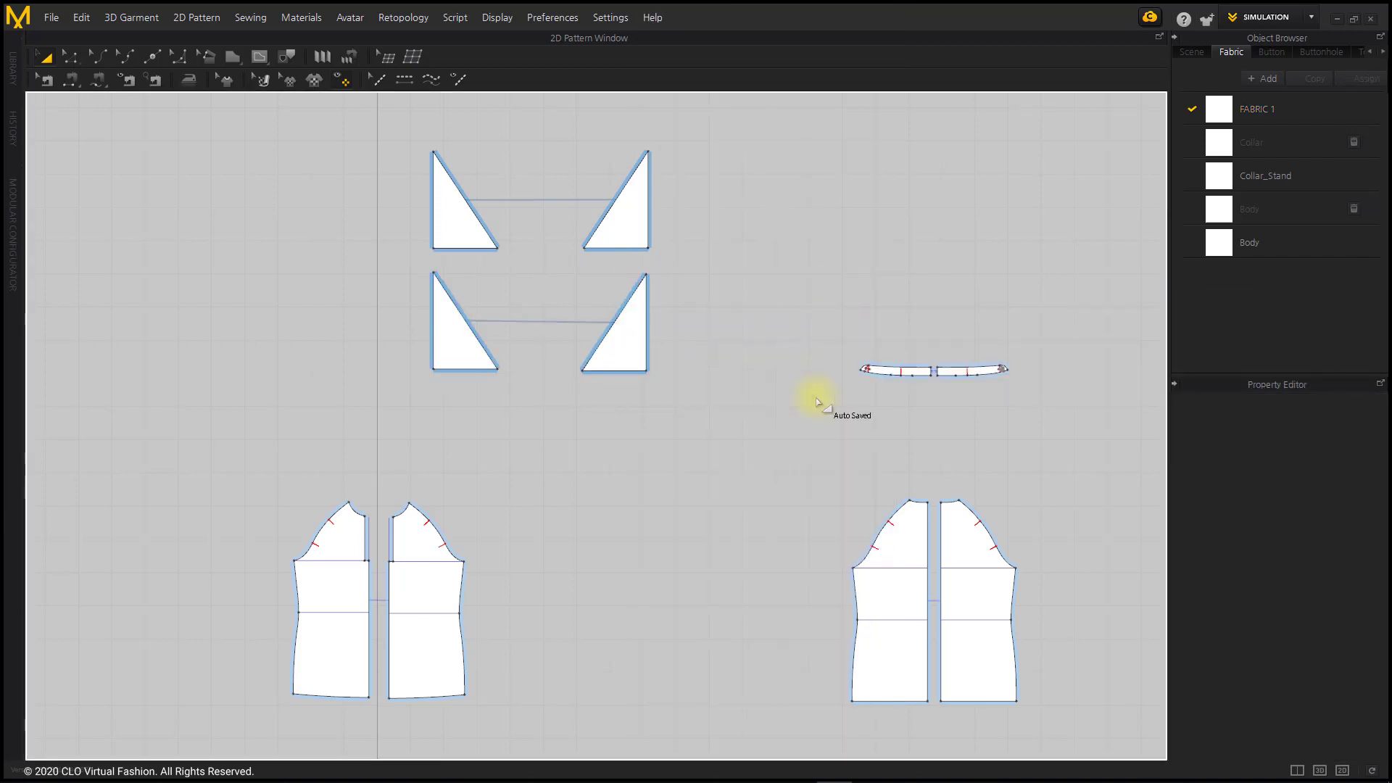
- Delete both pairs of practice triangles, and move the back bodice and collar stand beside the front bodice pieces in the 2D layout
drag(296, 116, 295, 115)
key(Delete)
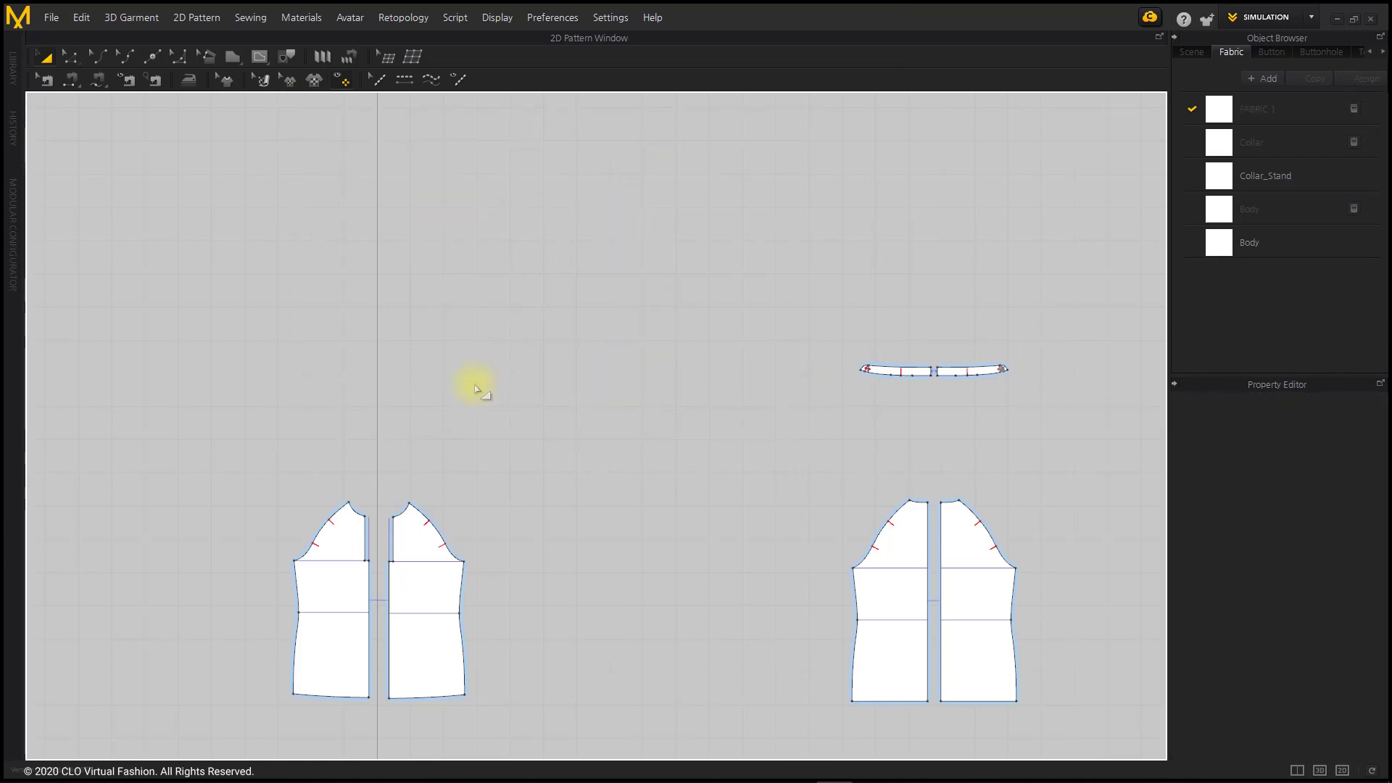
middle_drag(824, 429, 833, 341)
drag(1103, 611, 1105, 614)
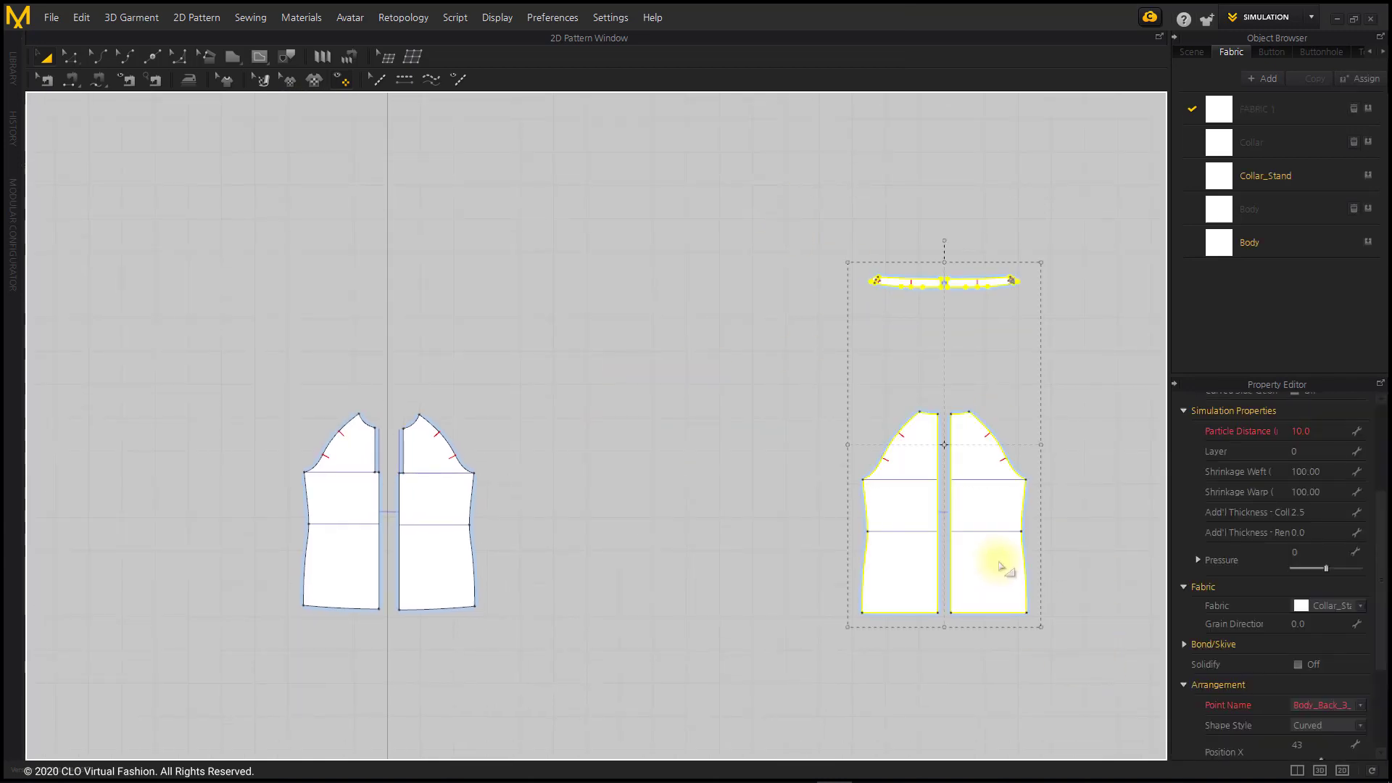
drag(1001, 566, 645, 537)
click(810, 514)
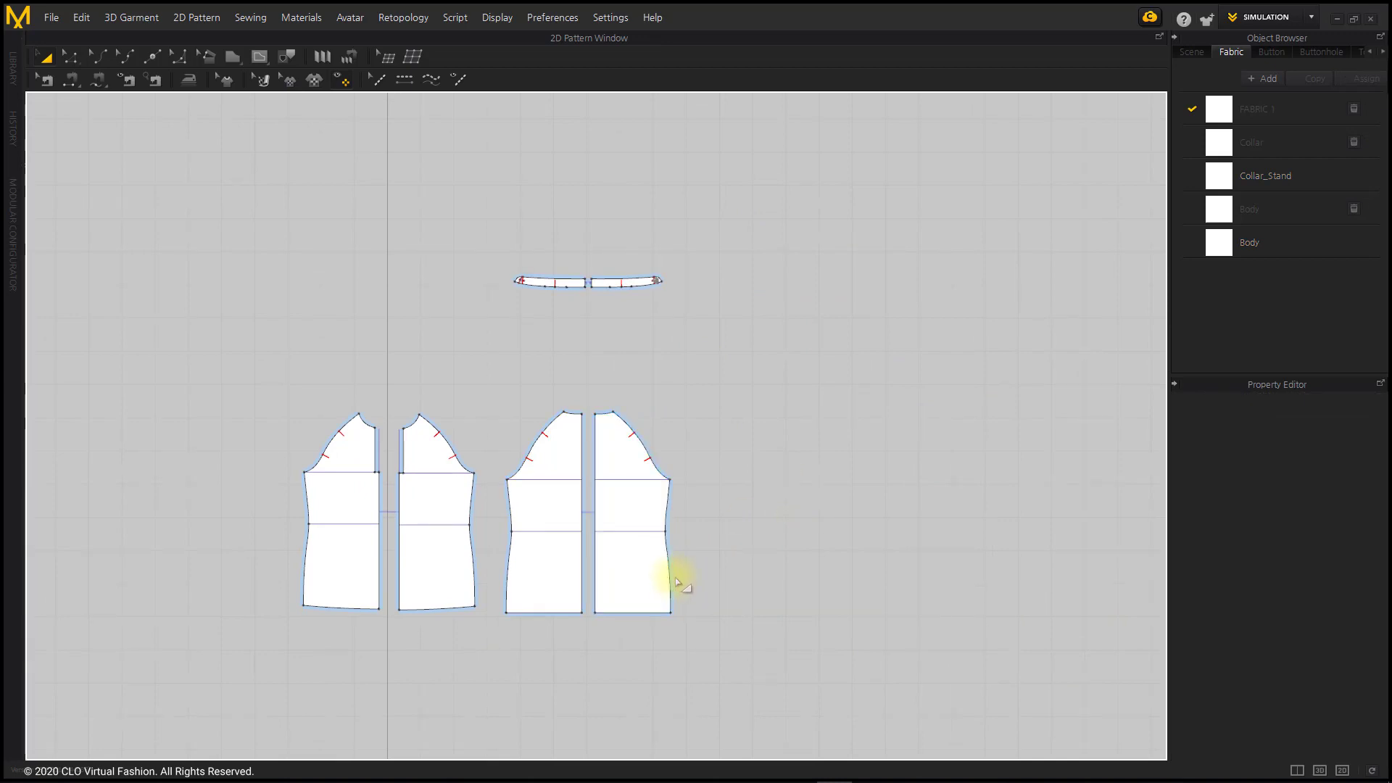
- Move the collar stand pieces down in the 2D layout, directly above the back bodice pieces
drag(525, 426, 484, 372)
drag(624, 495, 625, 485)
drag(499, 224, 751, 335)
drag(627, 283, 634, 385)
click(496, 442)
middle_drag(413, 508, 606, 402)
scroll(580, 391, up, 5)
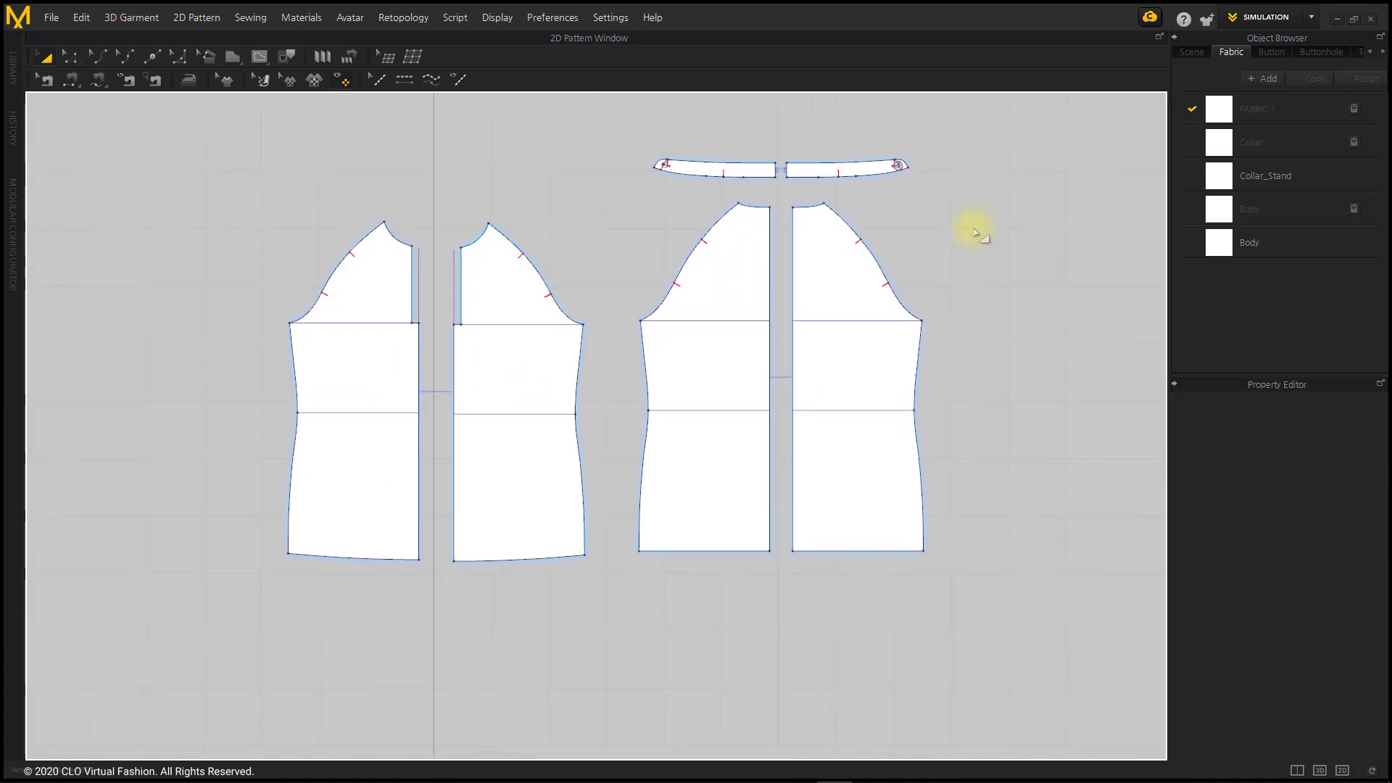
- Remove Linked Editing from all front bodice, back bodice and collar stand pieces
key(ctrl+a)
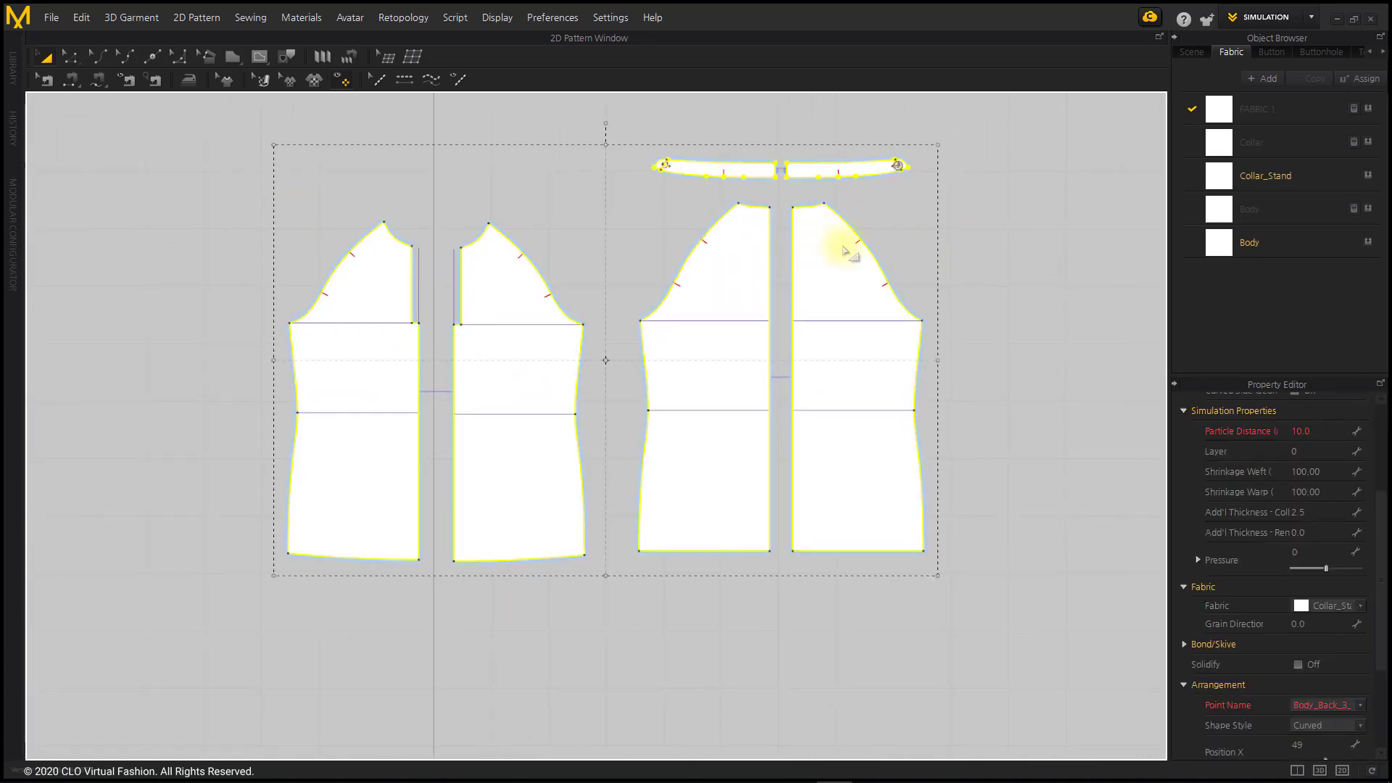
right_click(828, 237)
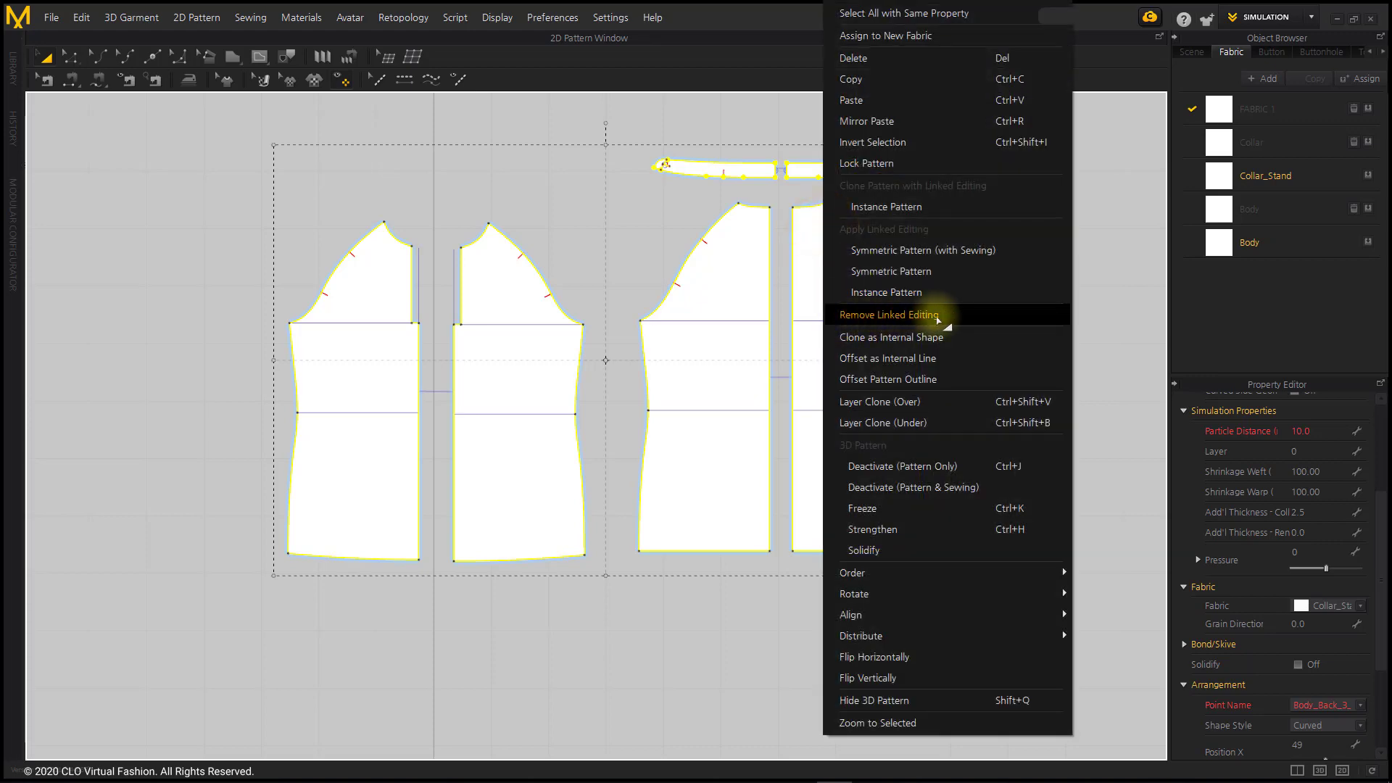
click(962, 316)
click(1015, 345)
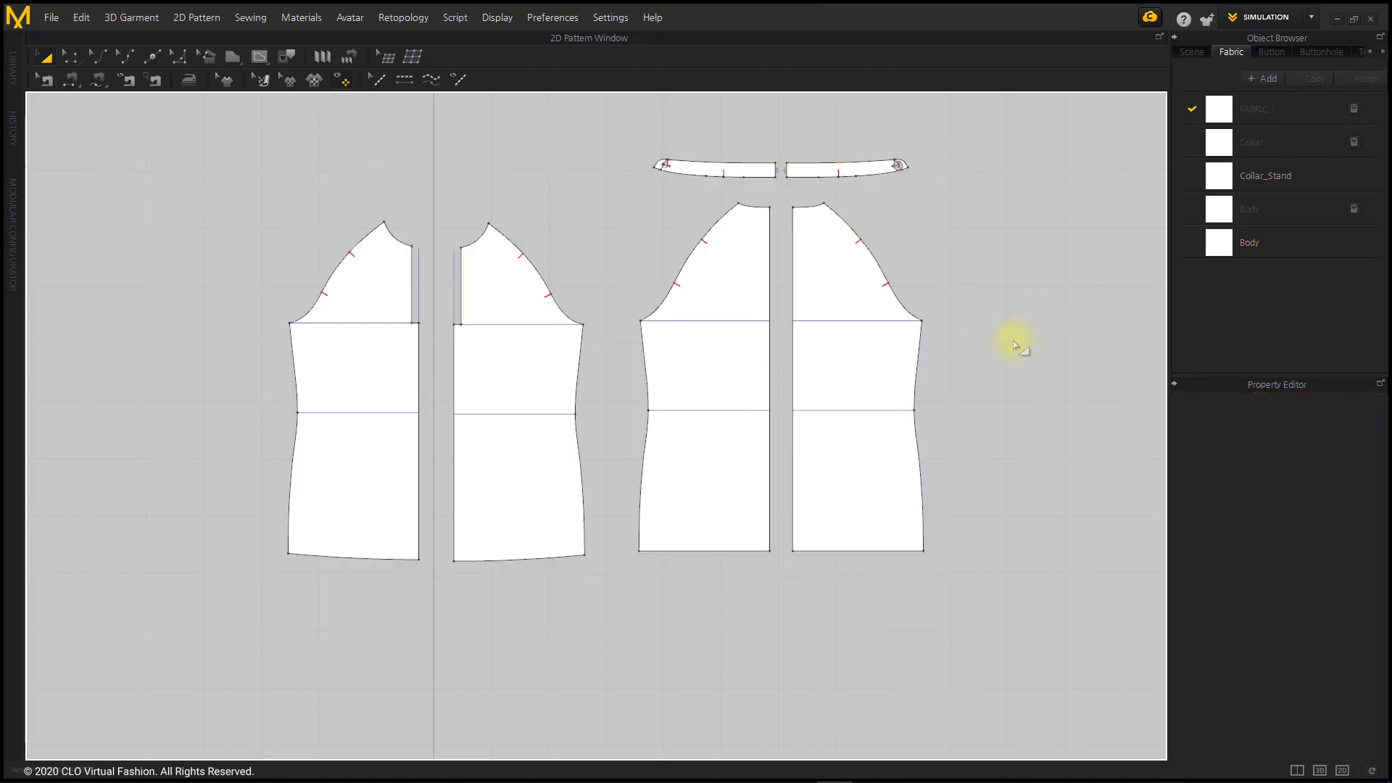
- Apply Linked Editing as Symmetric Pattern (with Sewing) to all the bodice and collar stand pieces together
key(ctrl+a)
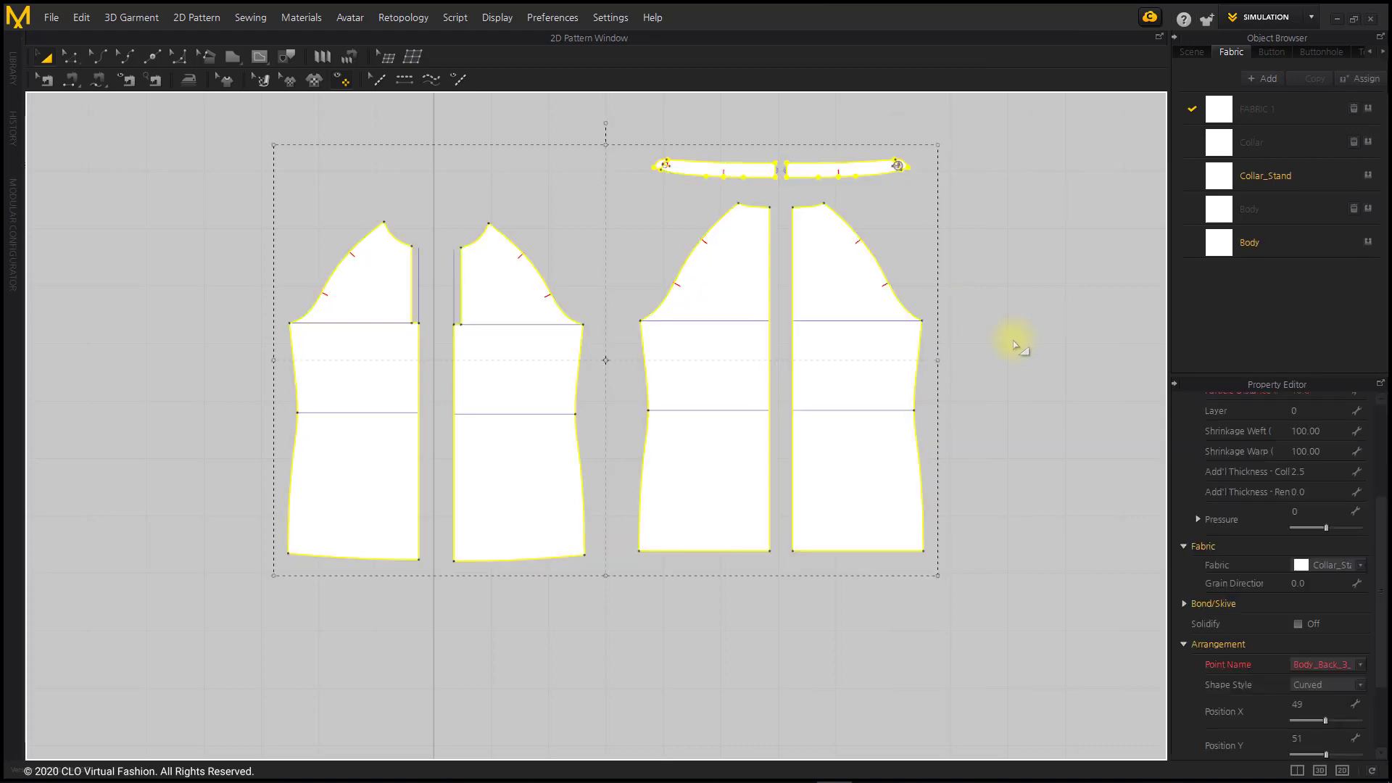
right_click(860, 281)
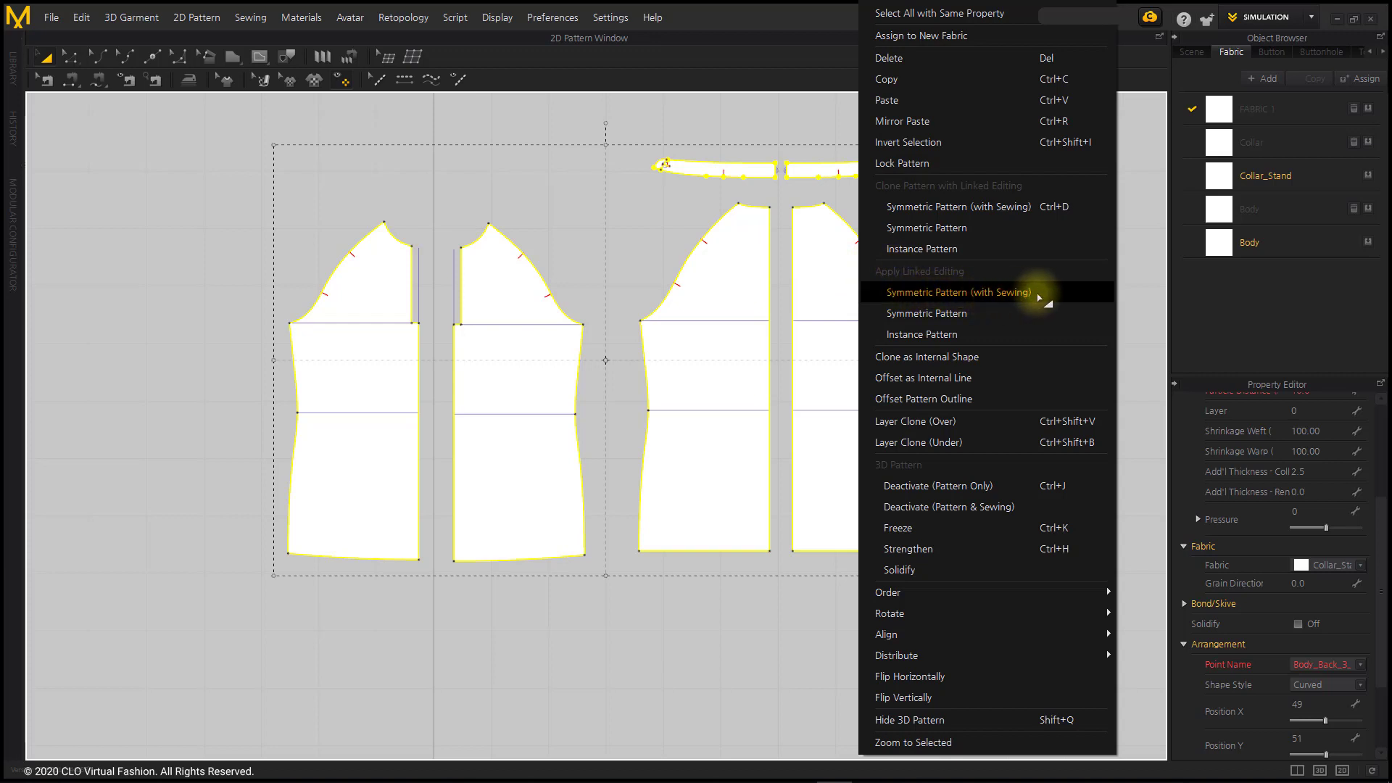
click(1040, 297)
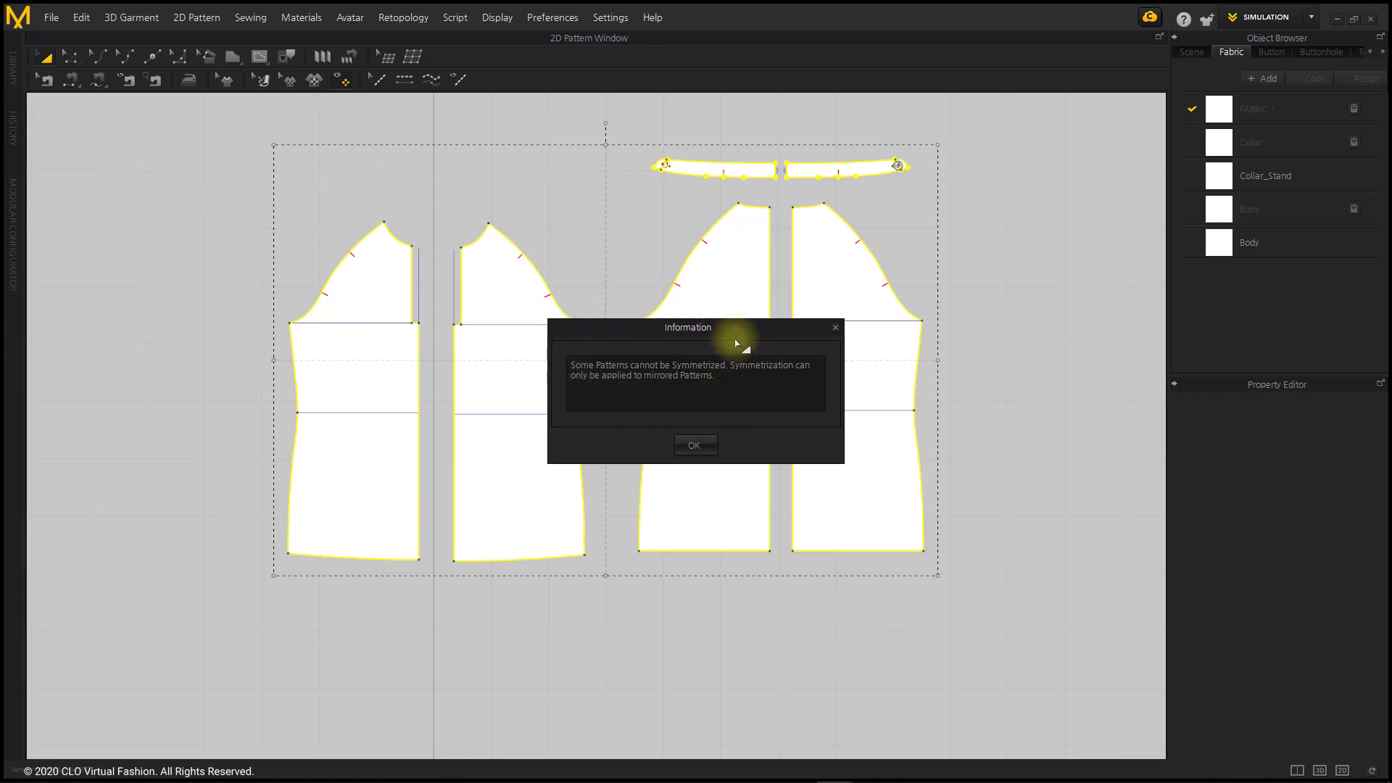
click(693, 446)
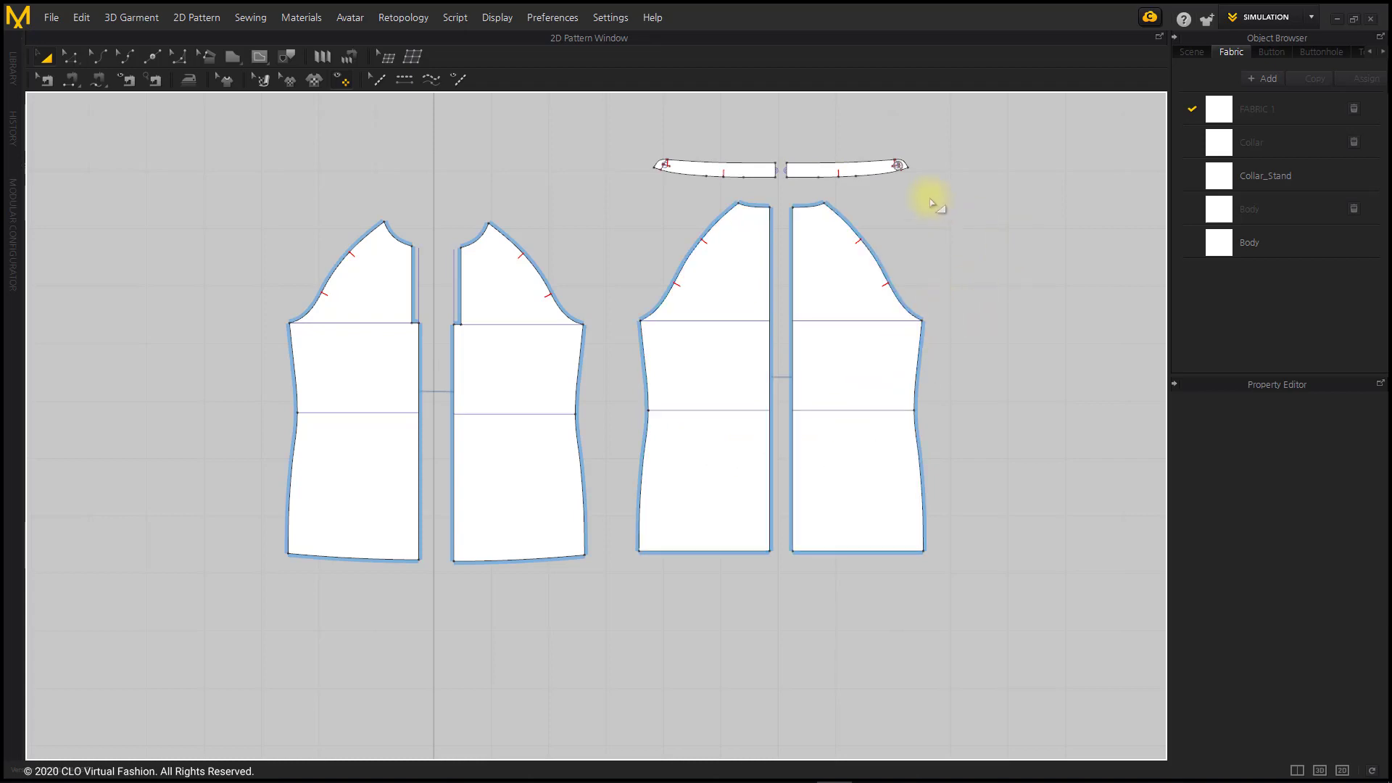
- Replace the right collar stand half with a Symmetric Pattern (with Sewing) clone of the left half, placed about 230 mm across
scroll(934, 203, up, 5)
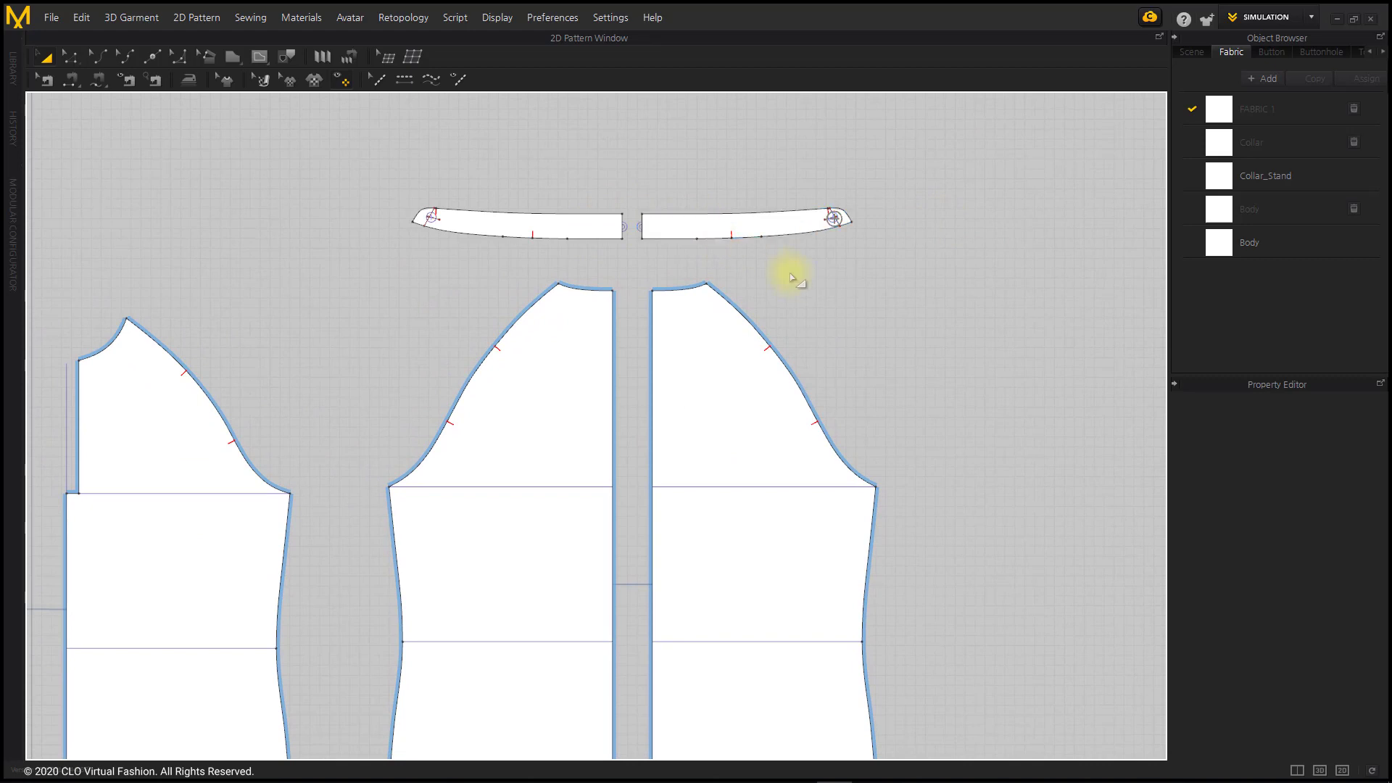
click(771, 228)
key(Delete)
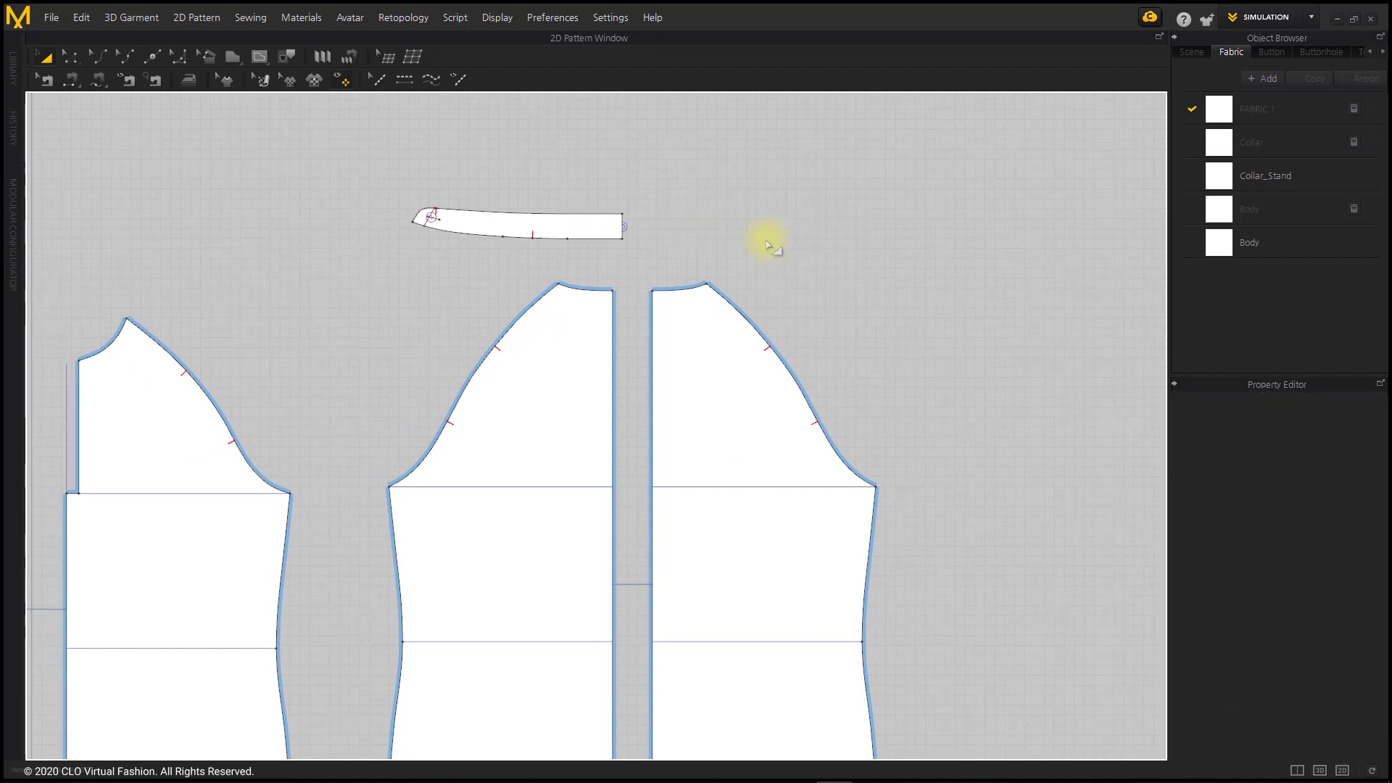
right_click(584, 232)
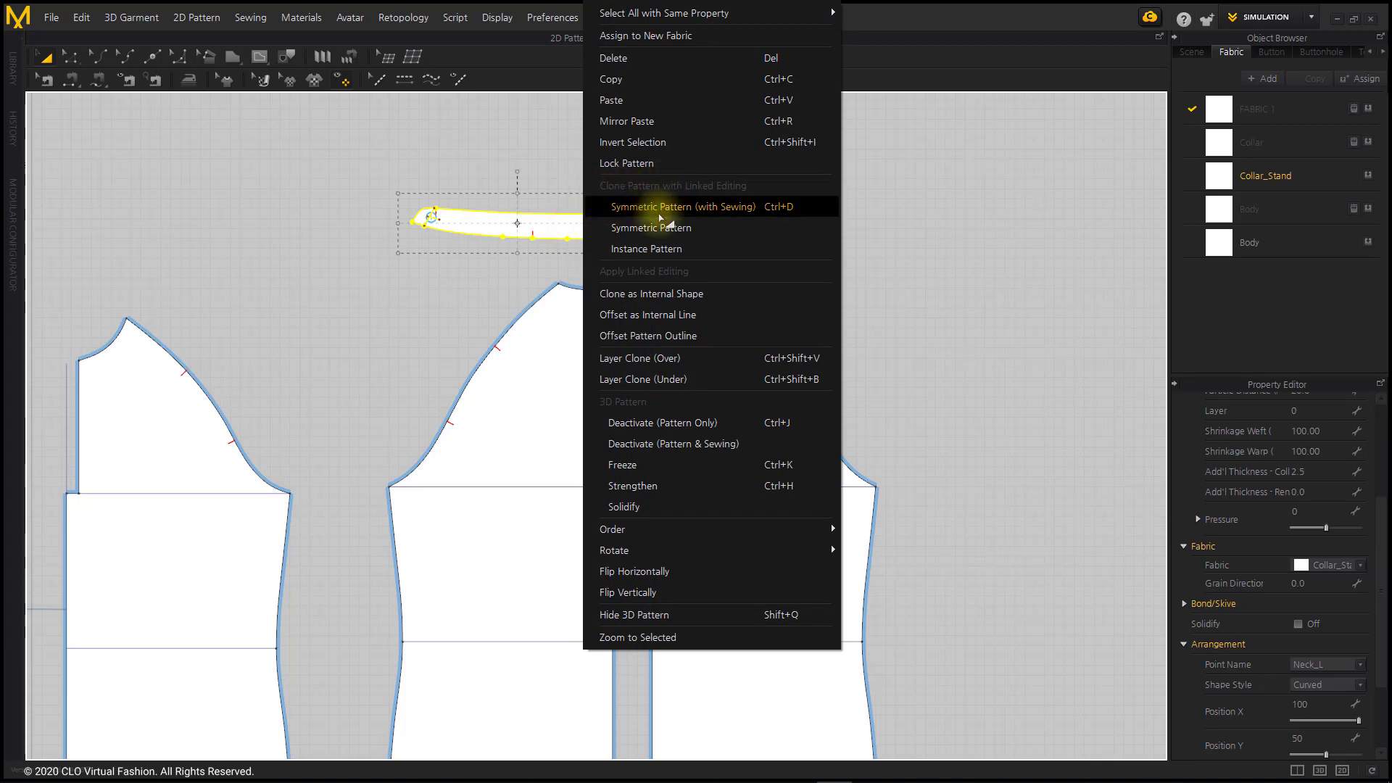
click(660, 211)
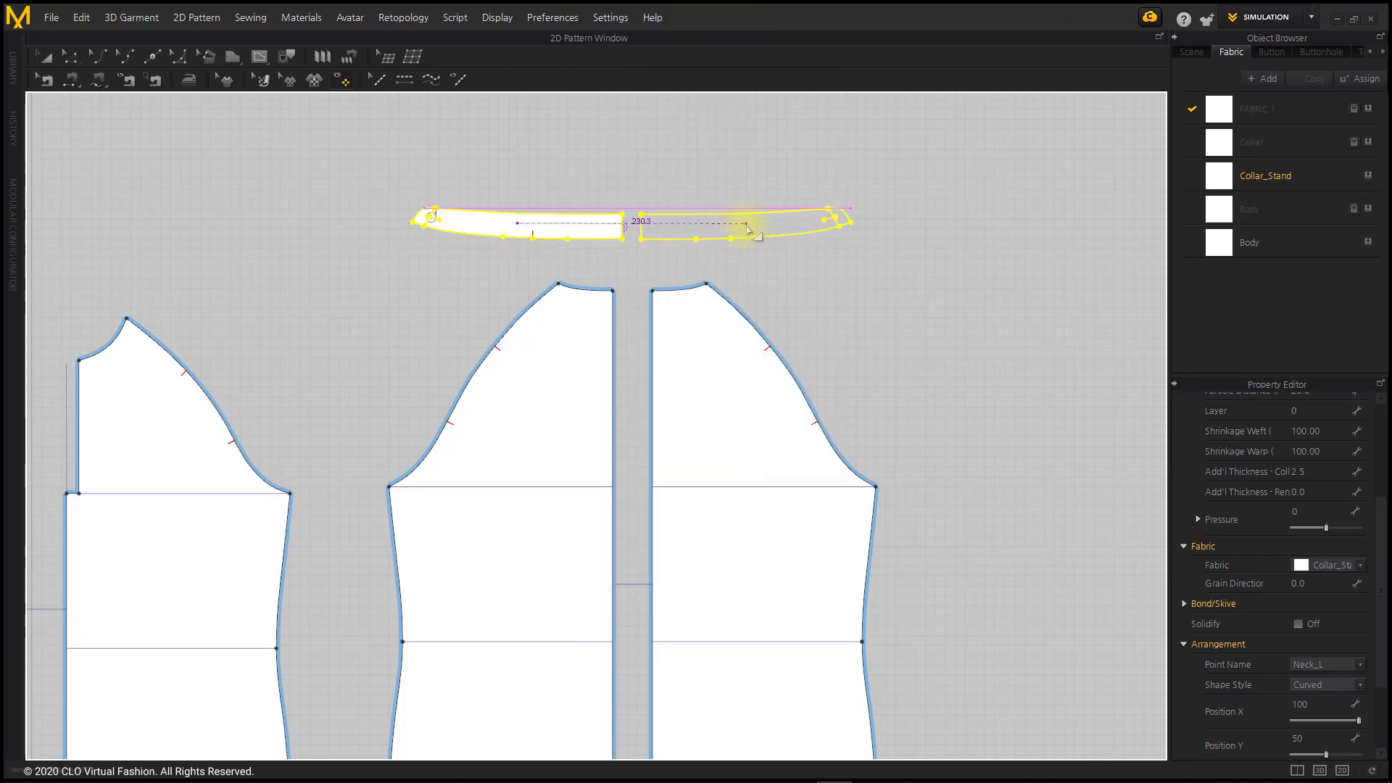
click(921, 344)
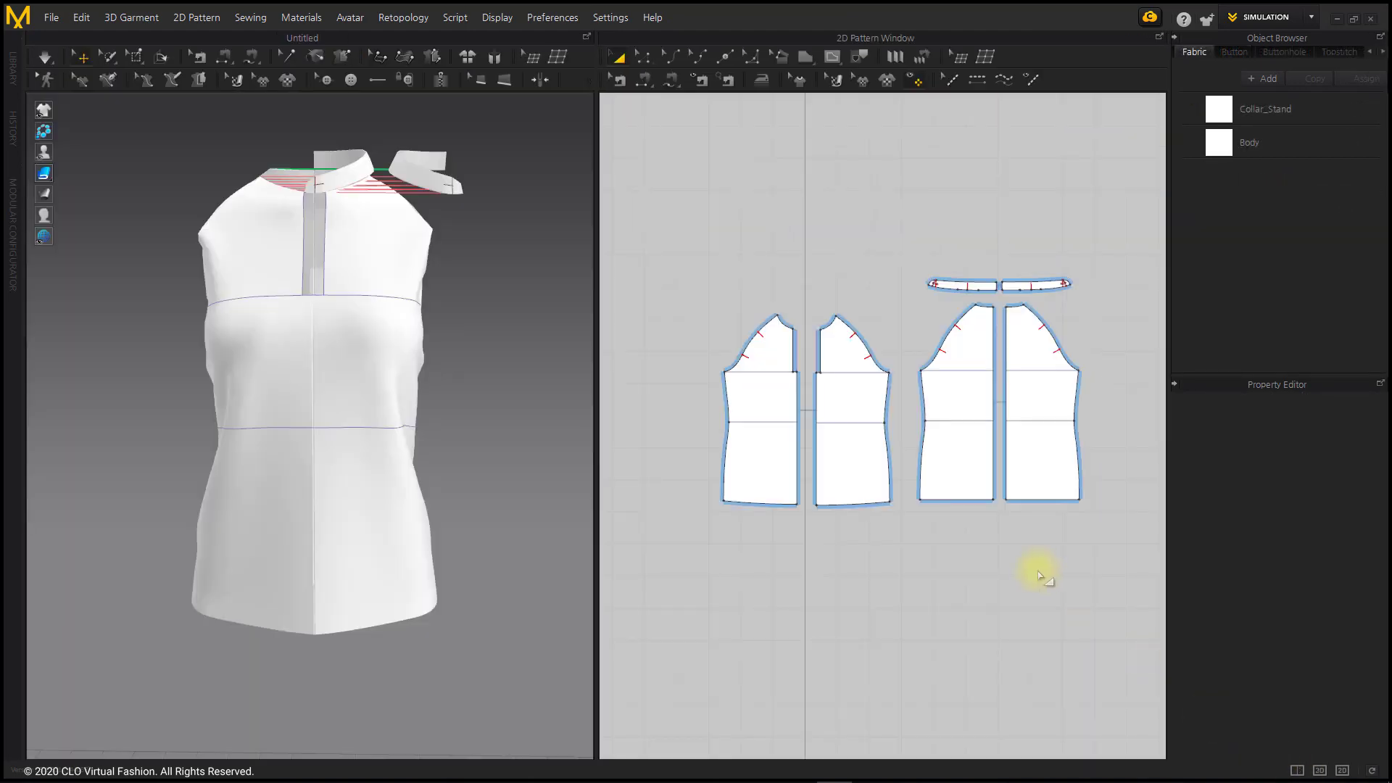
- Reposition the collar stand in 3D so its linked halves sit symmetrically around the garment's neckline
middle_drag(1040, 572, 1010, 571)
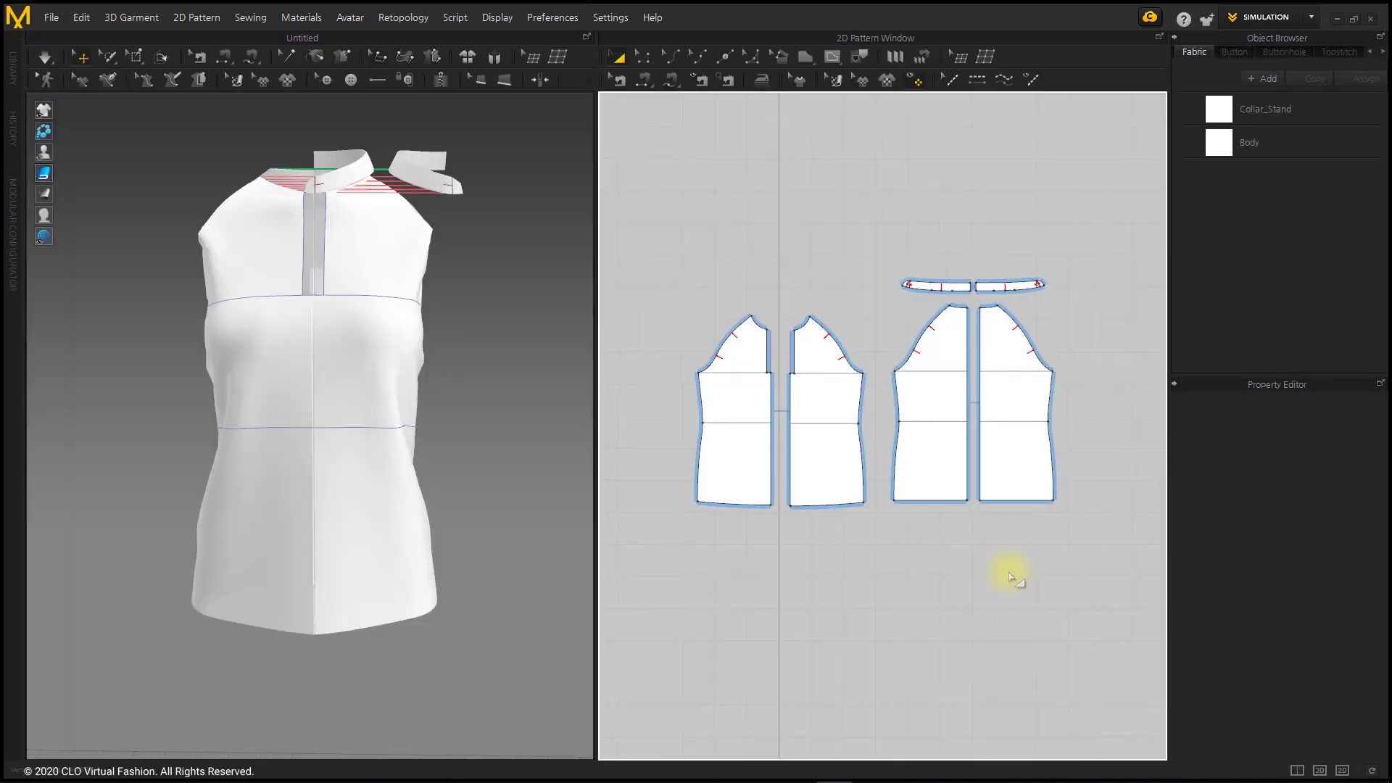
drag(443, 190, 324, 188)
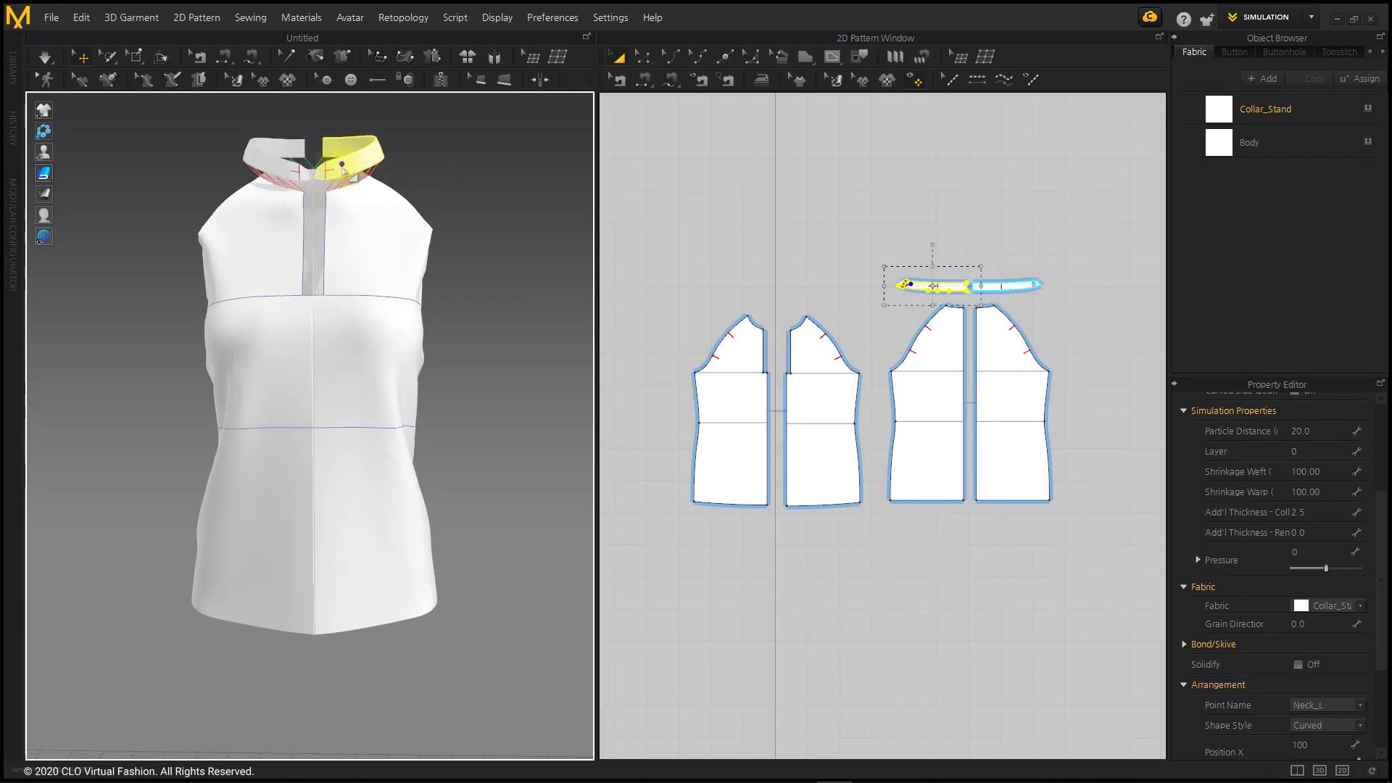
click(476, 187)
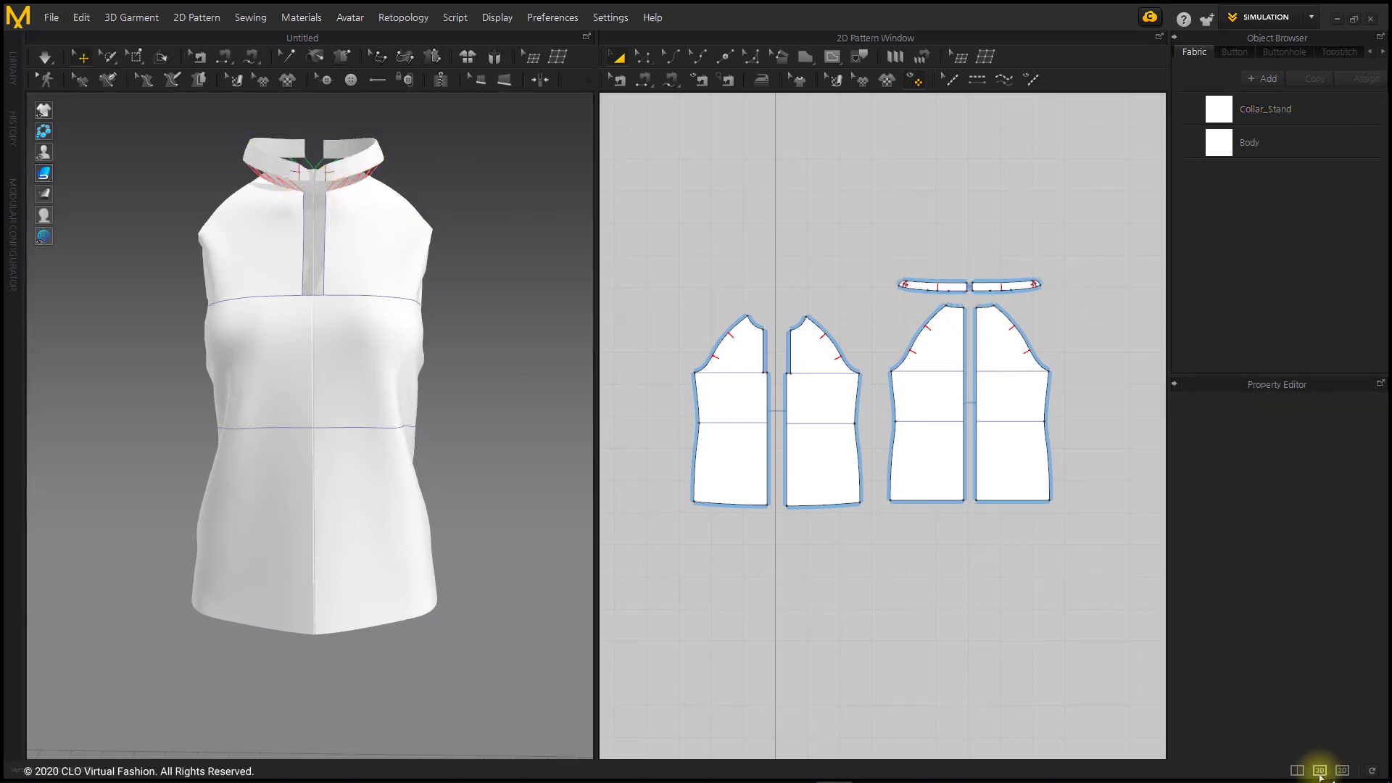
- Show only the 3D garment view and load the Women_2.avt avatar from the Training folder
click(1320, 770)
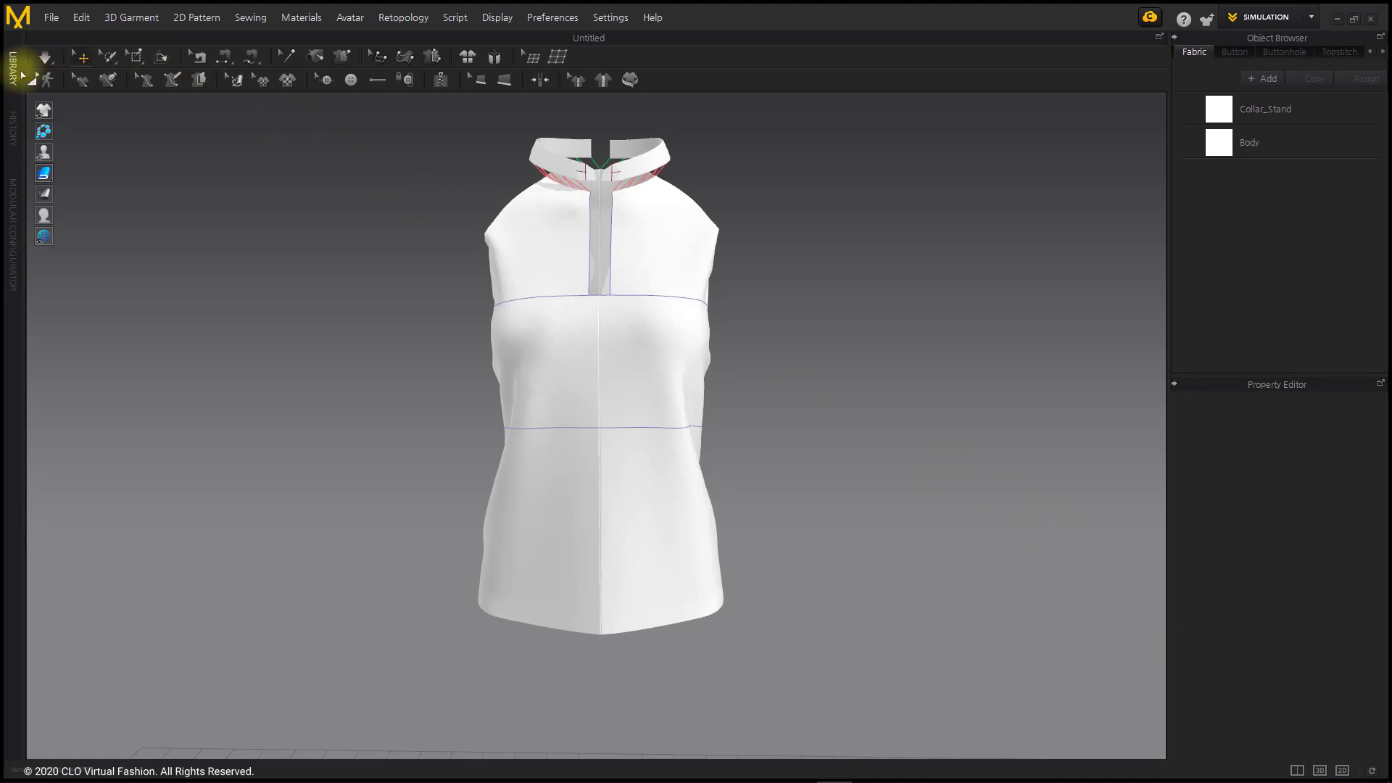
click(16, 70)
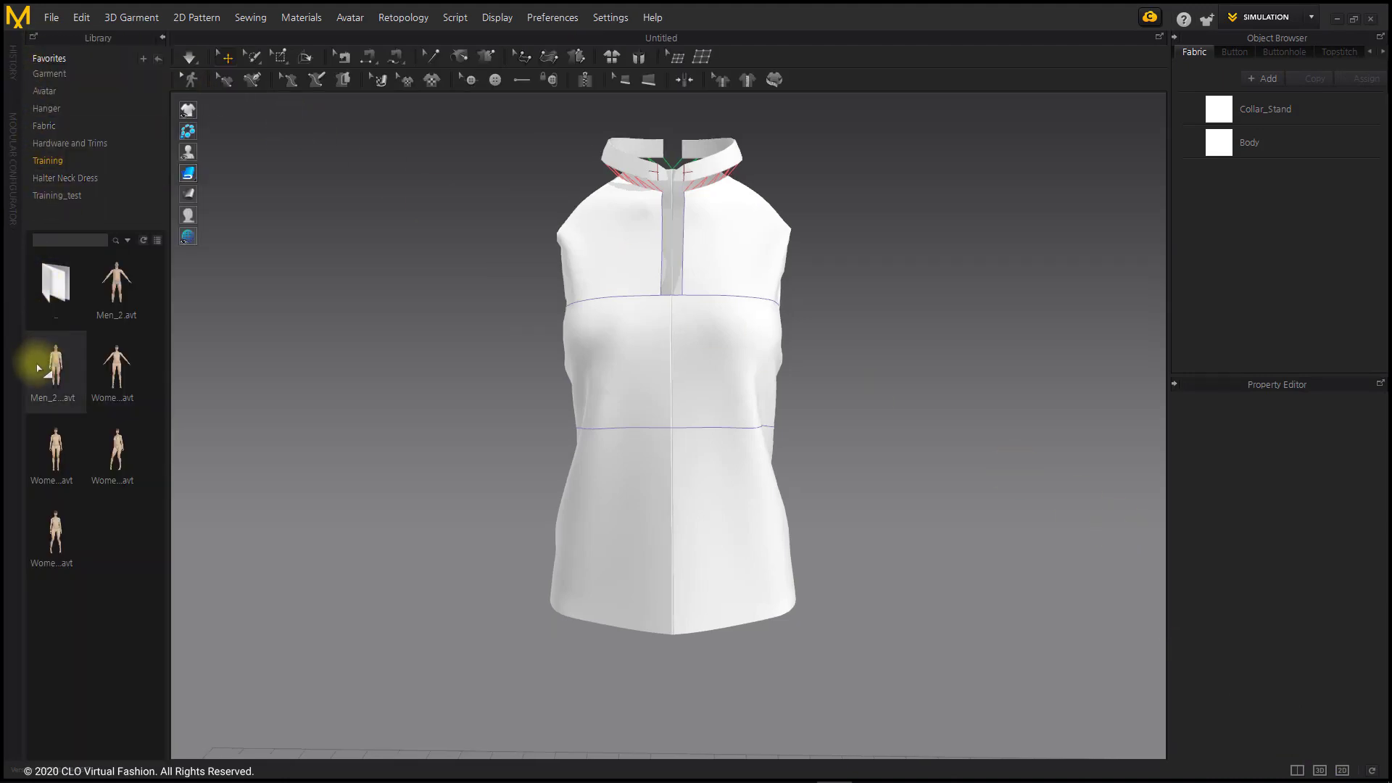
mouse_move(64, 455)
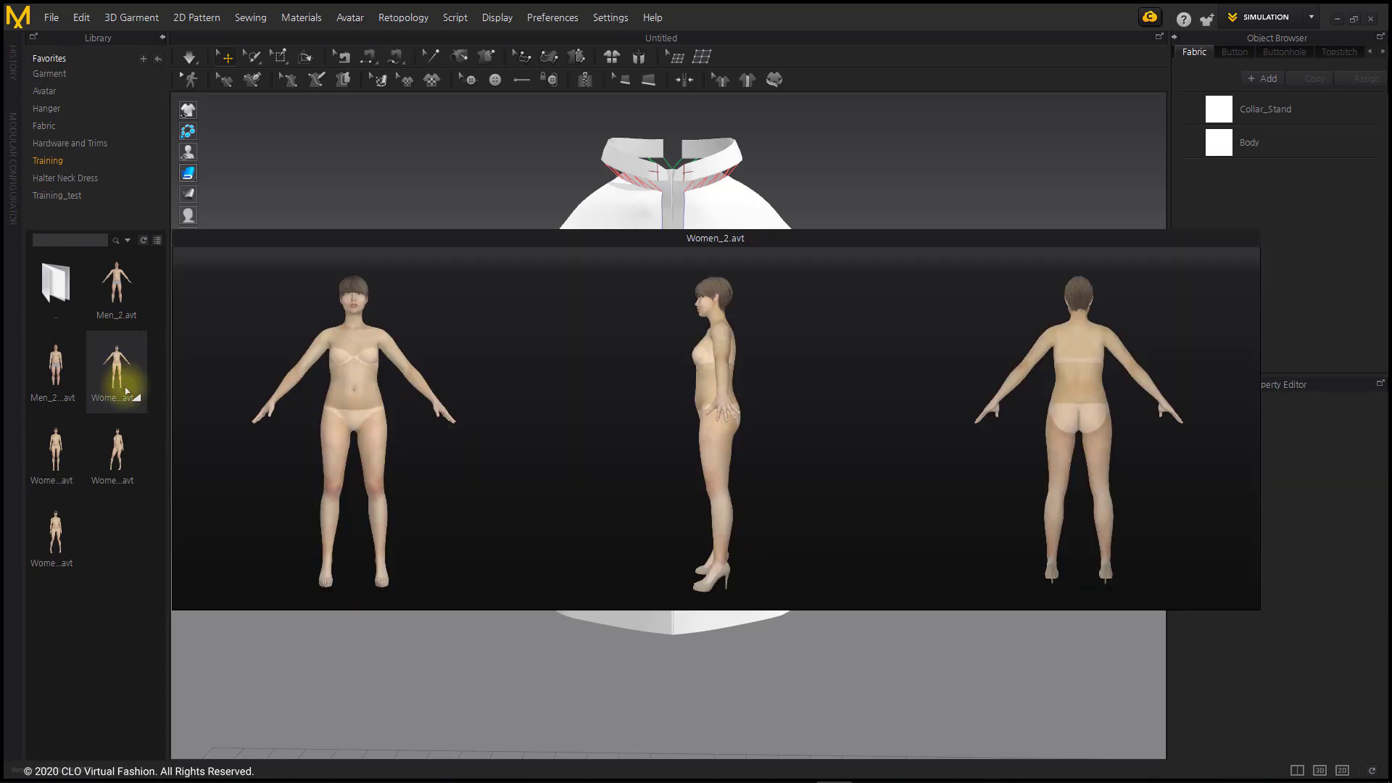
double_click(126, 392)
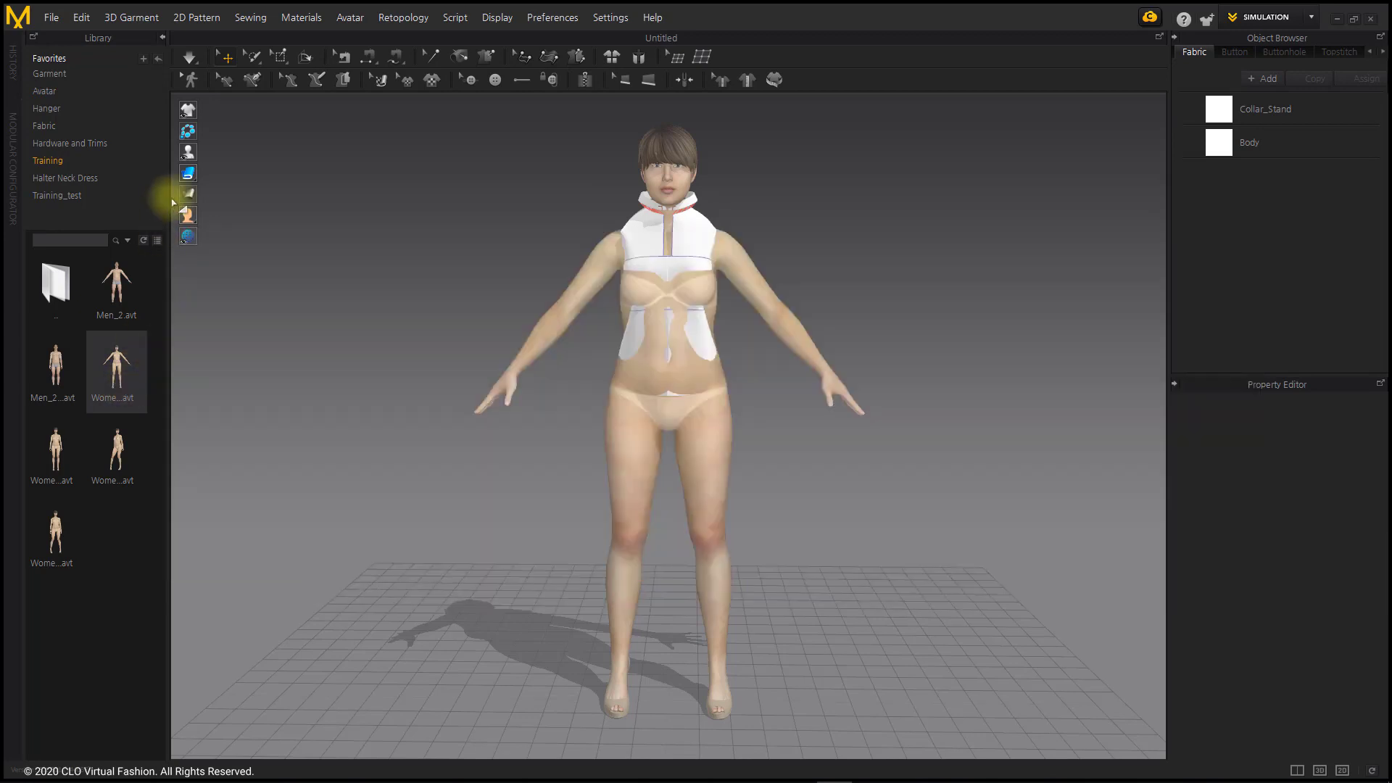
click(162, 37)
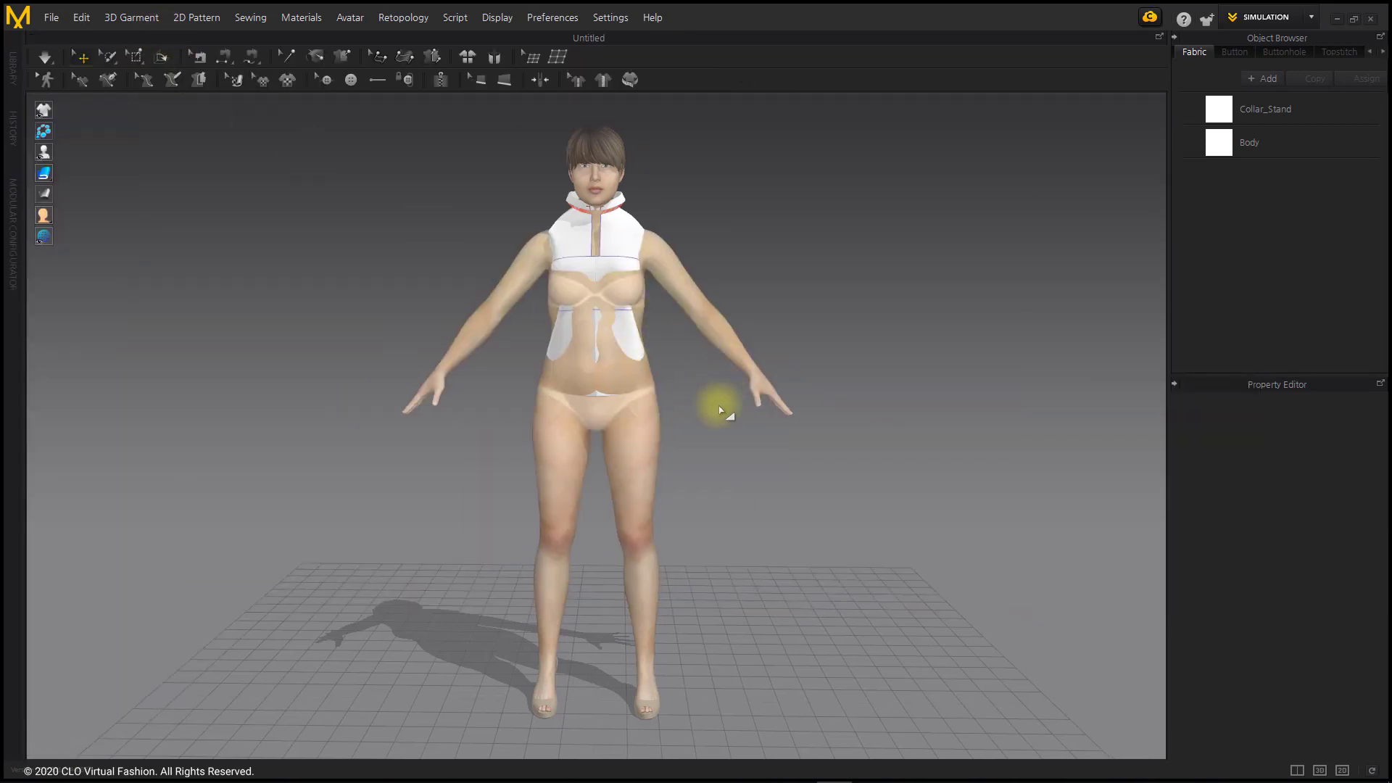
- Lower the whole garment slightly over the avatar's shoulders and simulate it
key(ctrl+a)
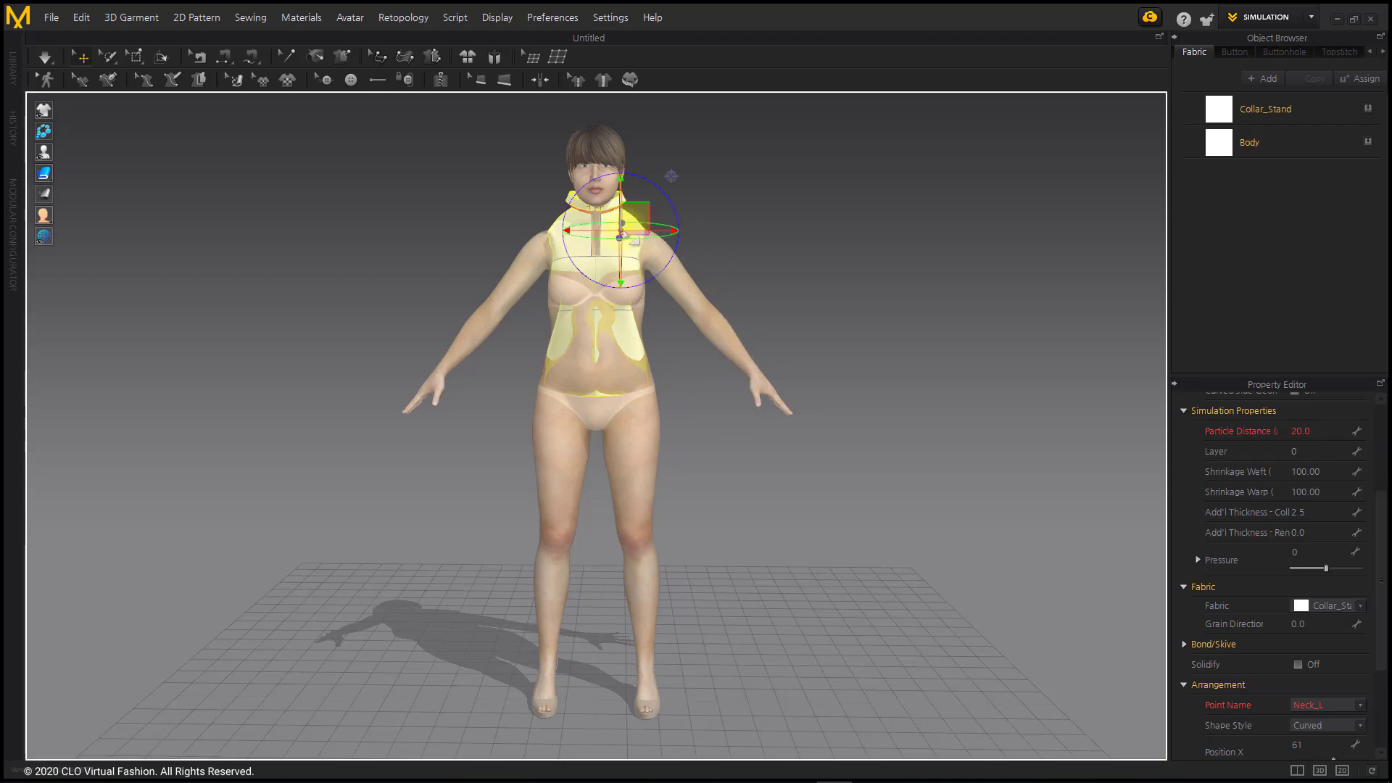
drag(640, 216, 639, 228)
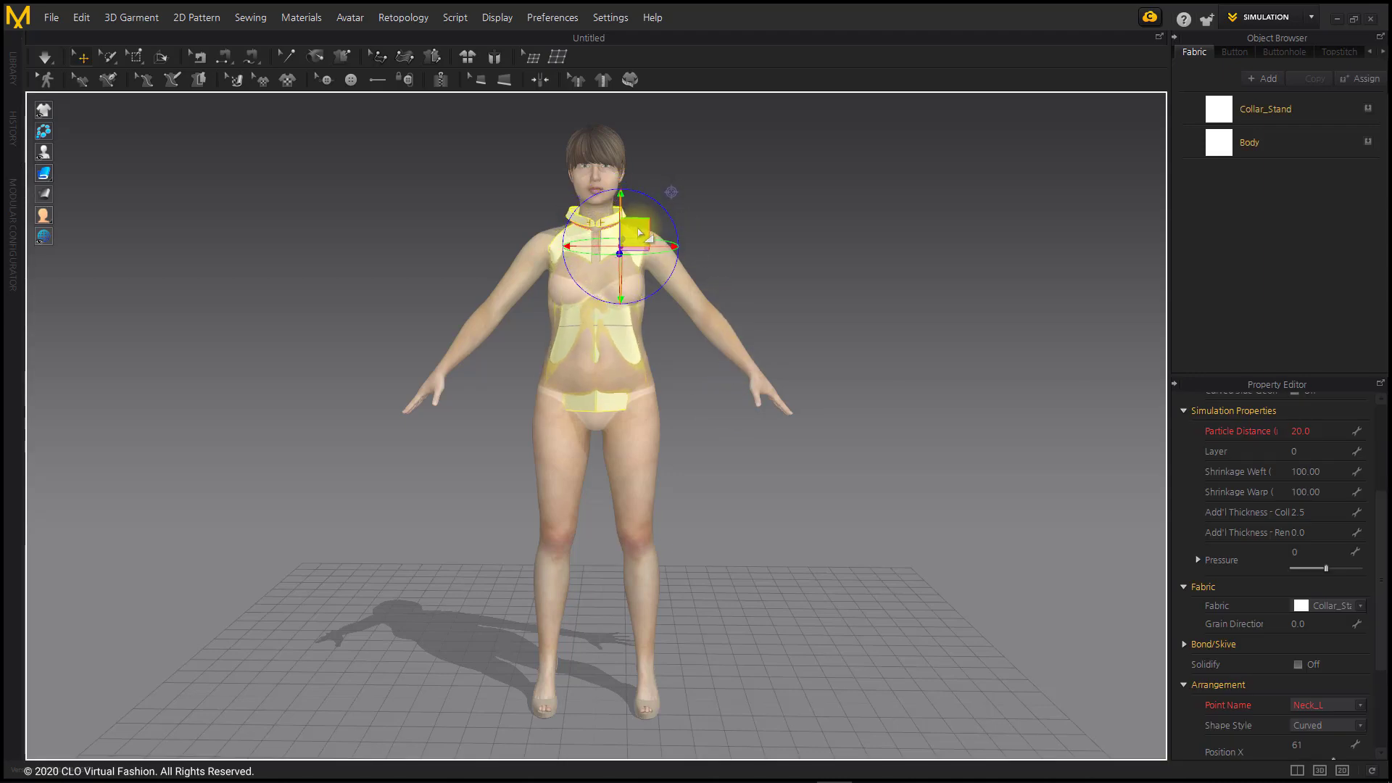
drag(640, 233, 639, 238)
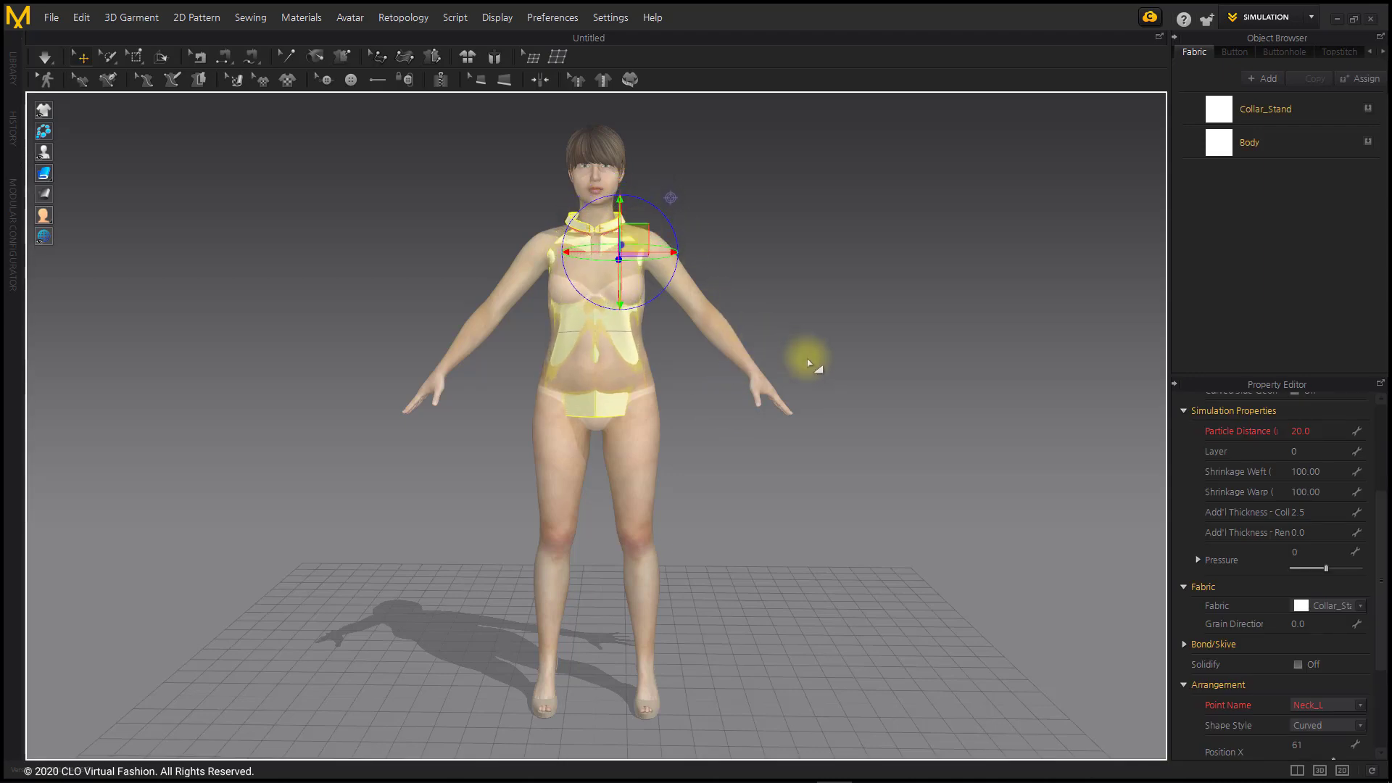
key(space)
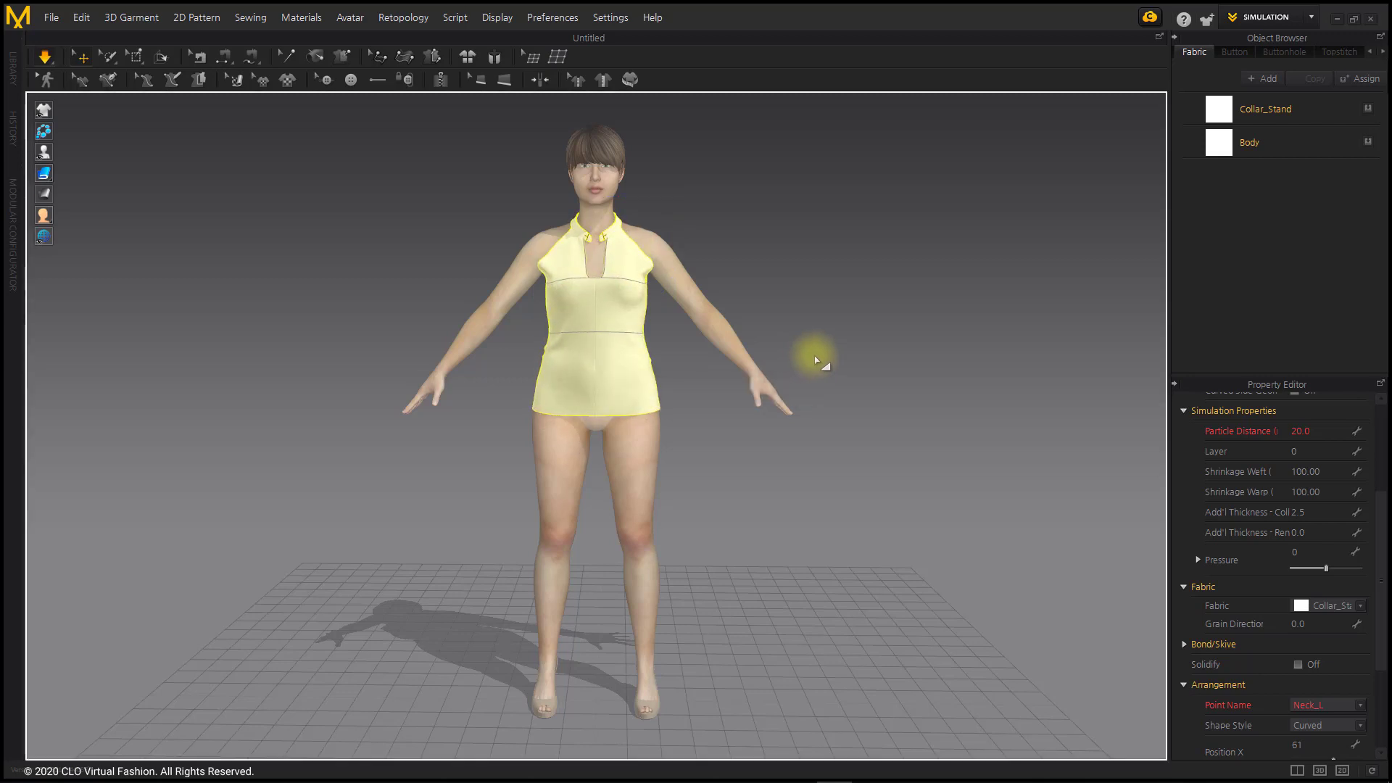
click(818, 359)
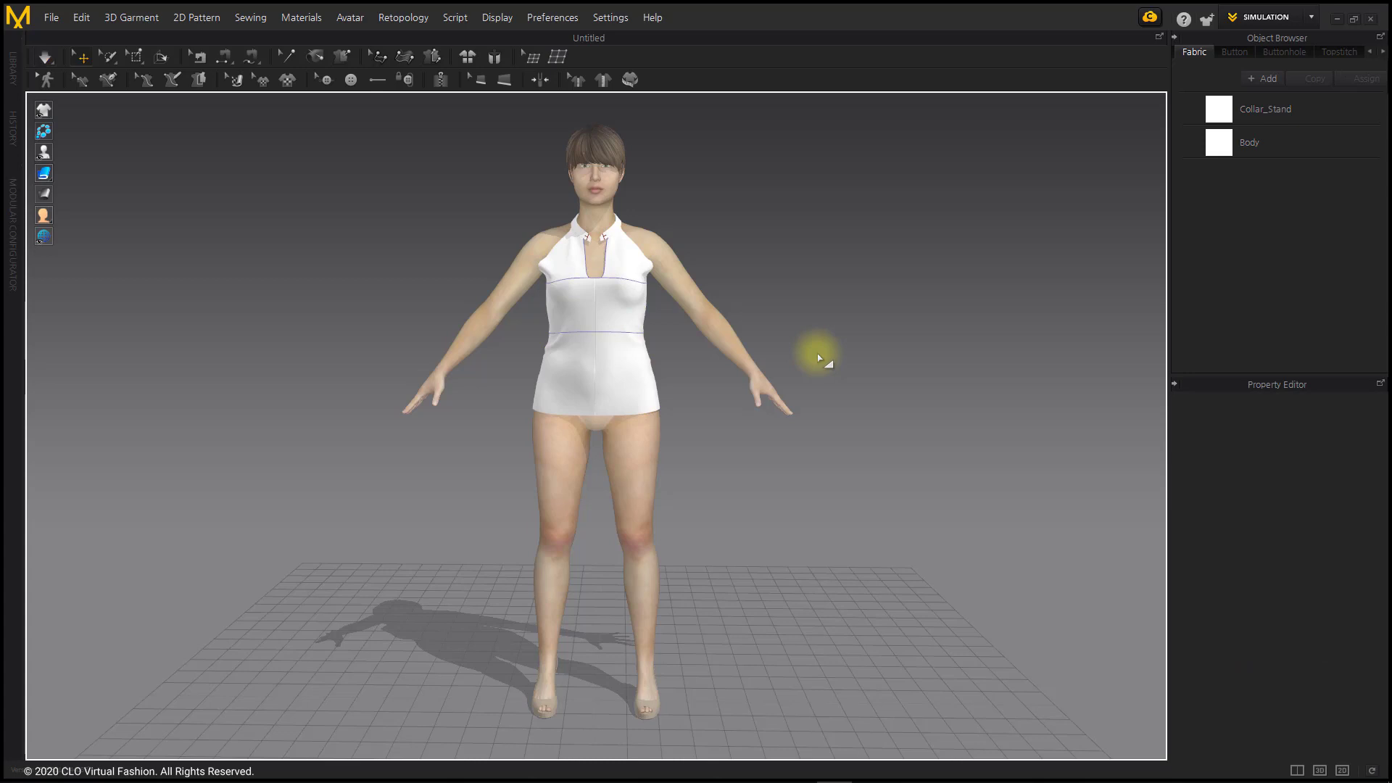
- Move the entire unsimulated garment off the avatar and into the empty space beside its arm
key(ctrl+a)
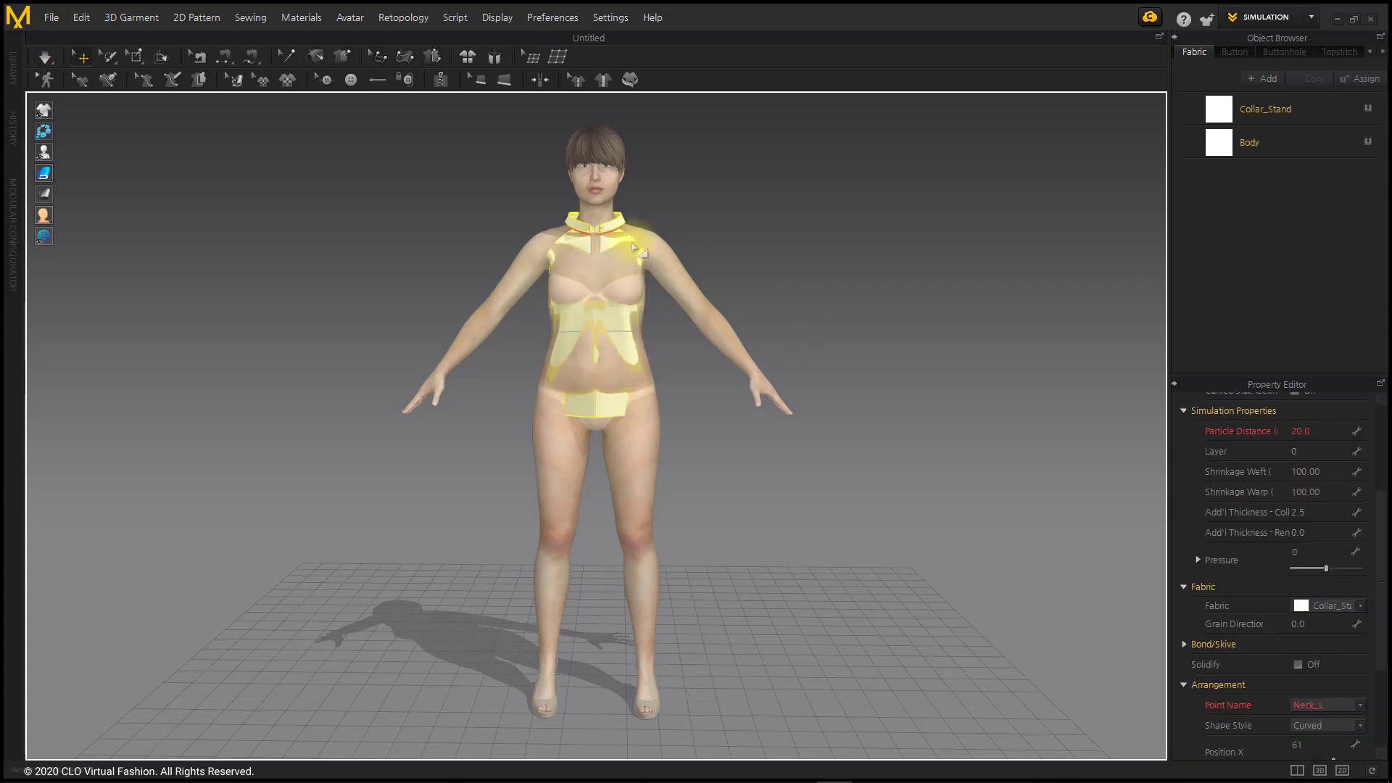
drag(611, 245, 851, 204)
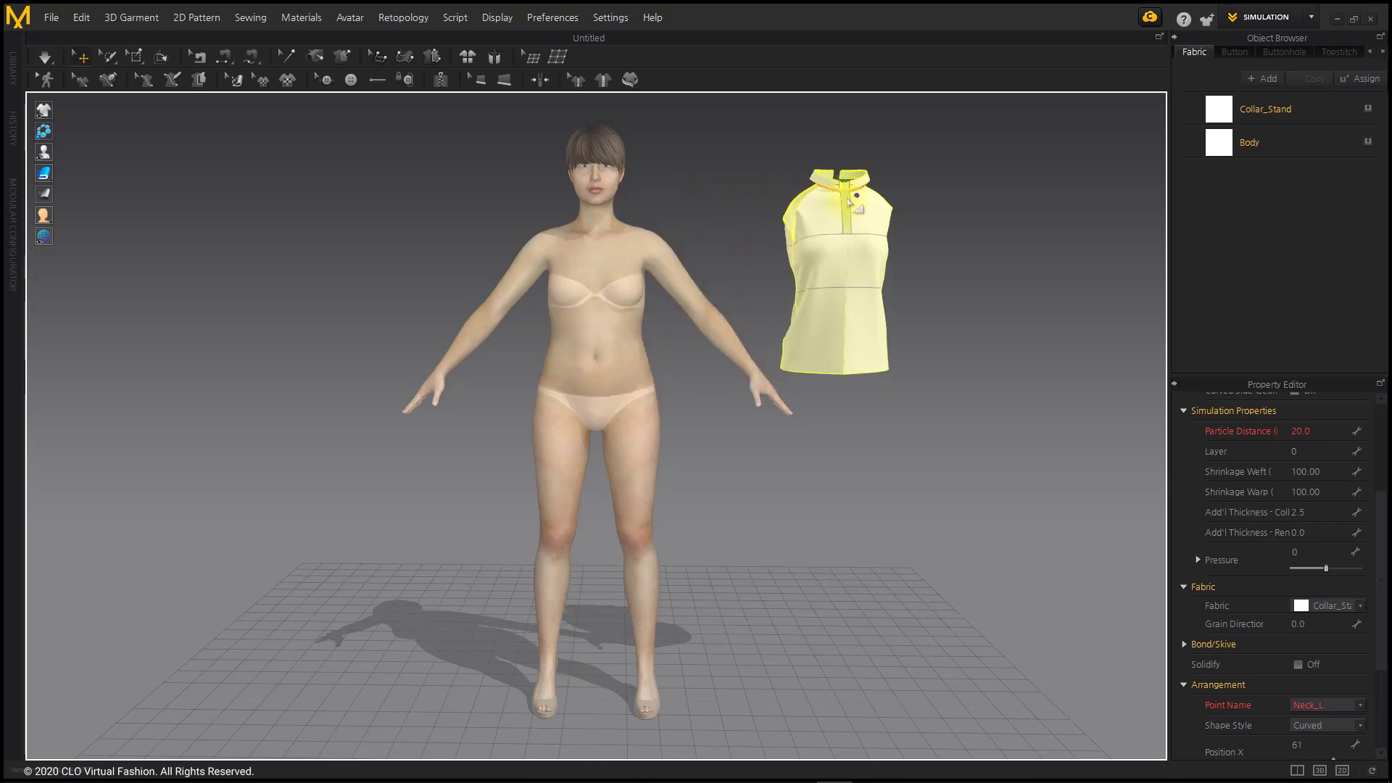
click(933, 348)
- Set the 3D gizmo to use World Coordinate
click(878, 269)
click(877, 269)
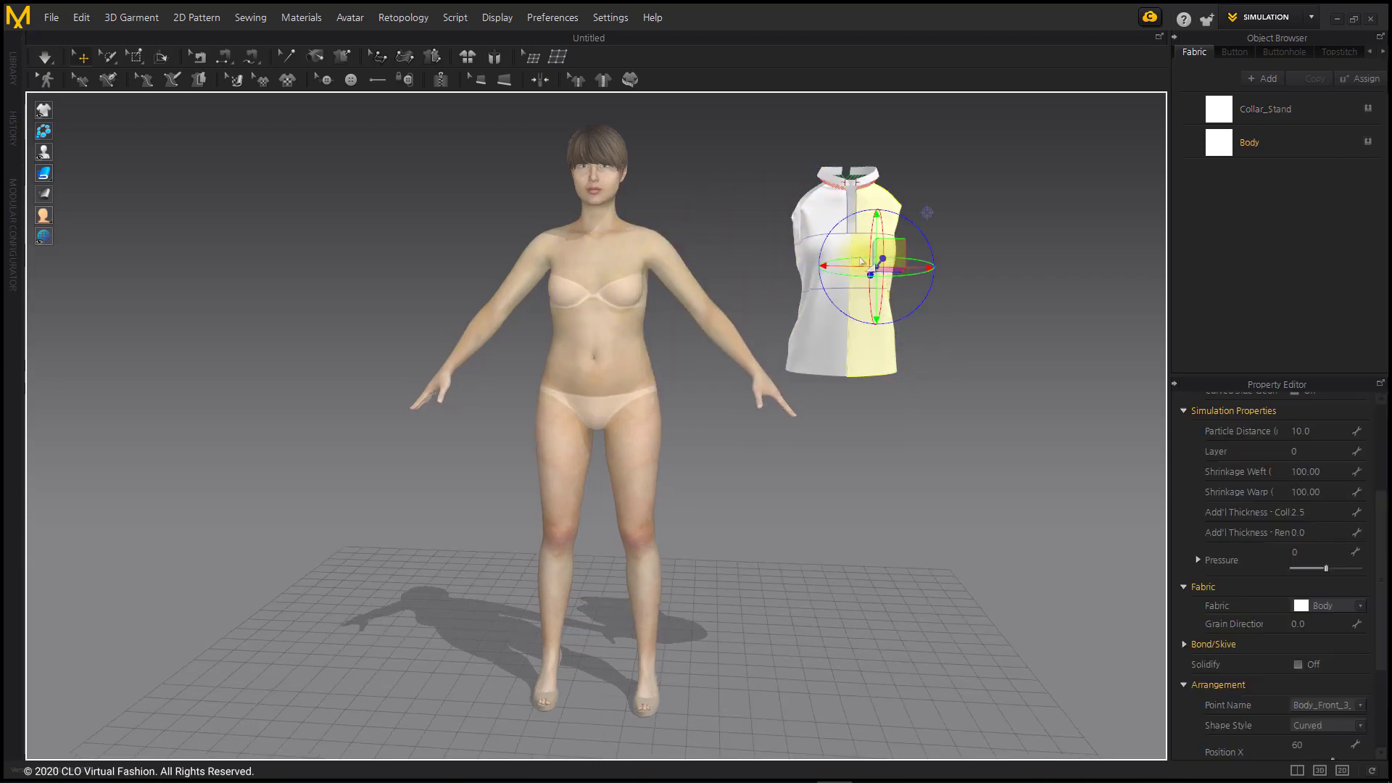
click(907, 393)
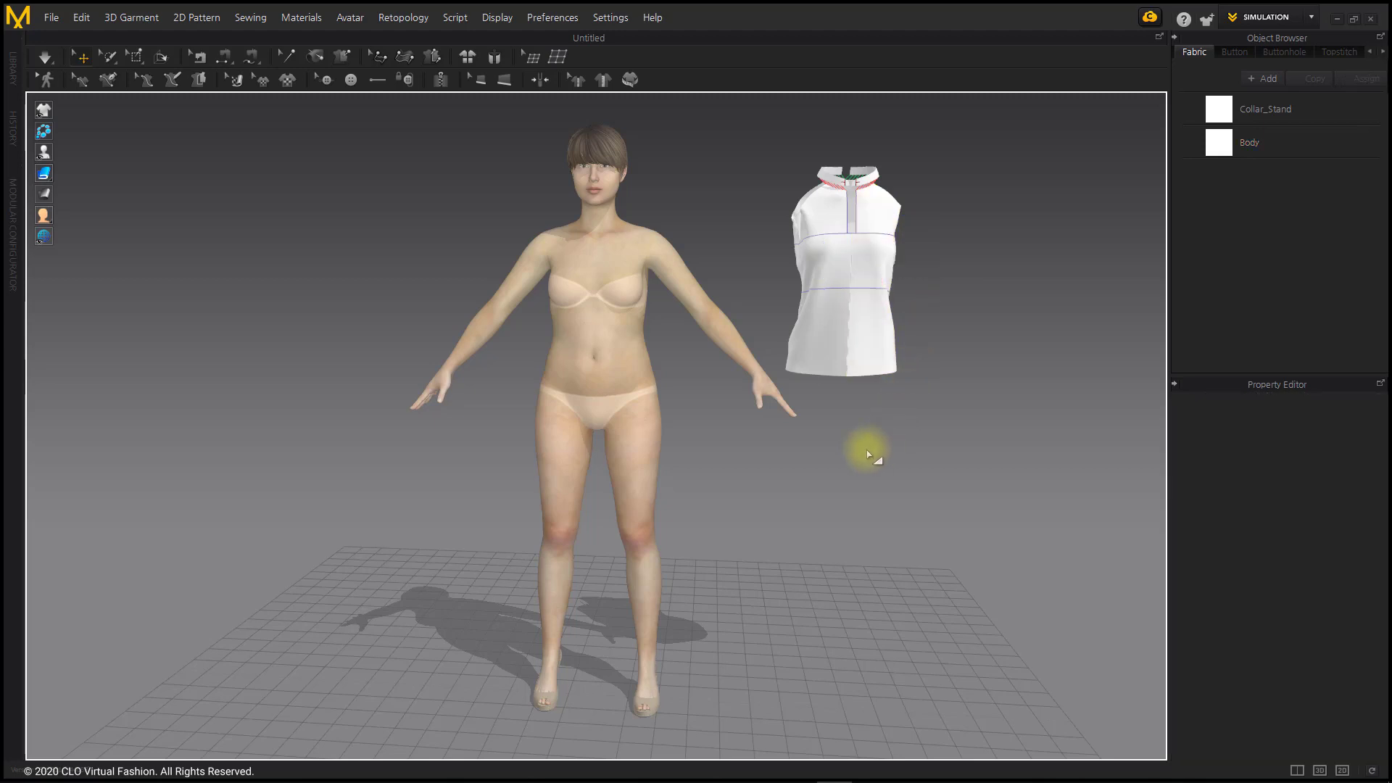
right_drag(734, 366, 746, 368)
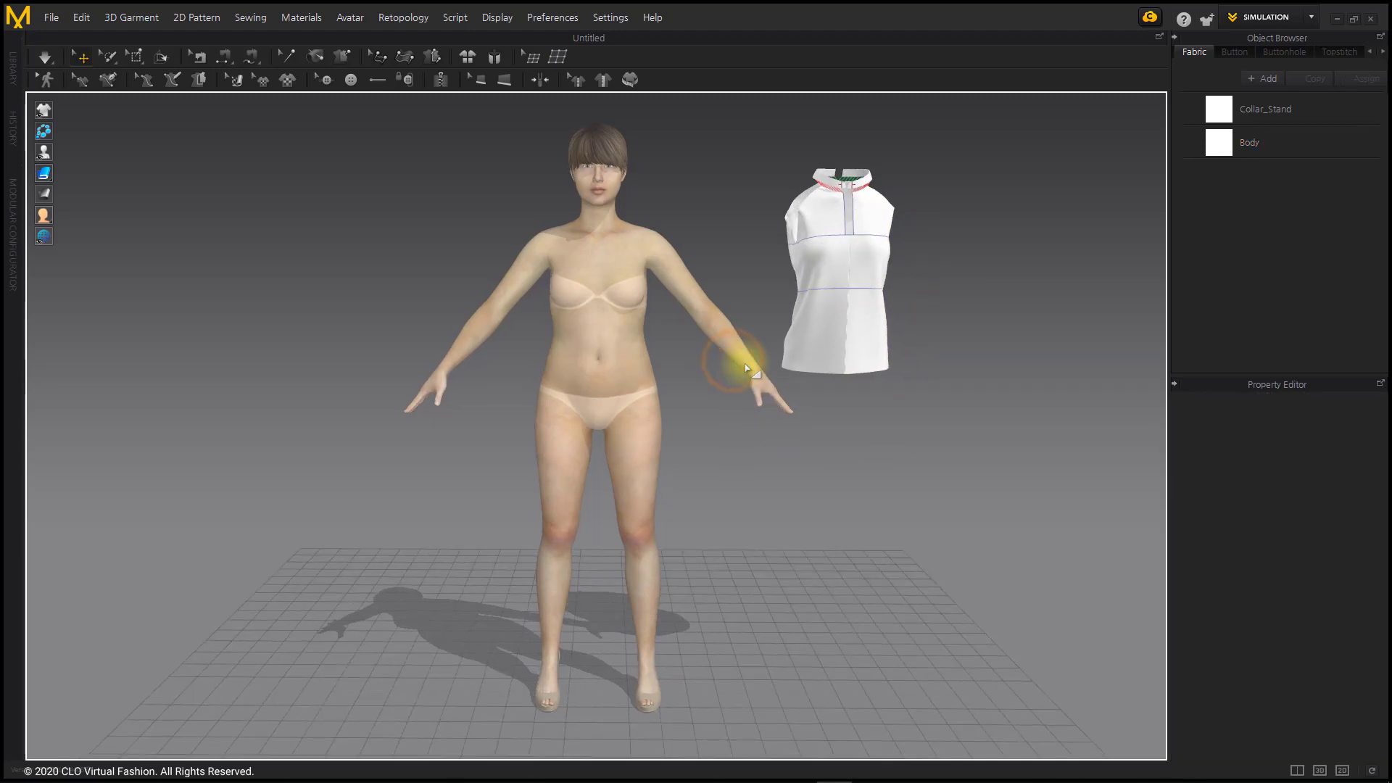
right_click(727, 250)
mouse_move(794, 459)
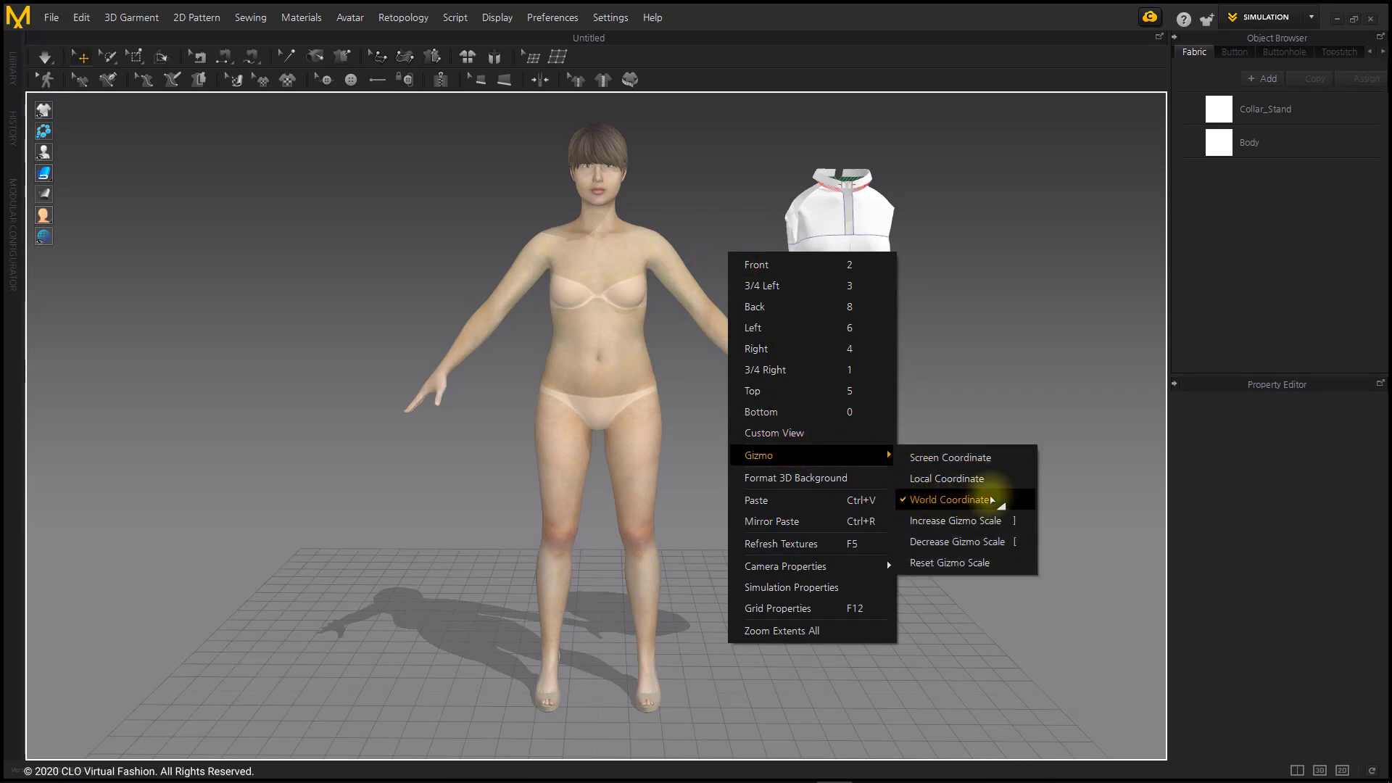
click(947, 499)
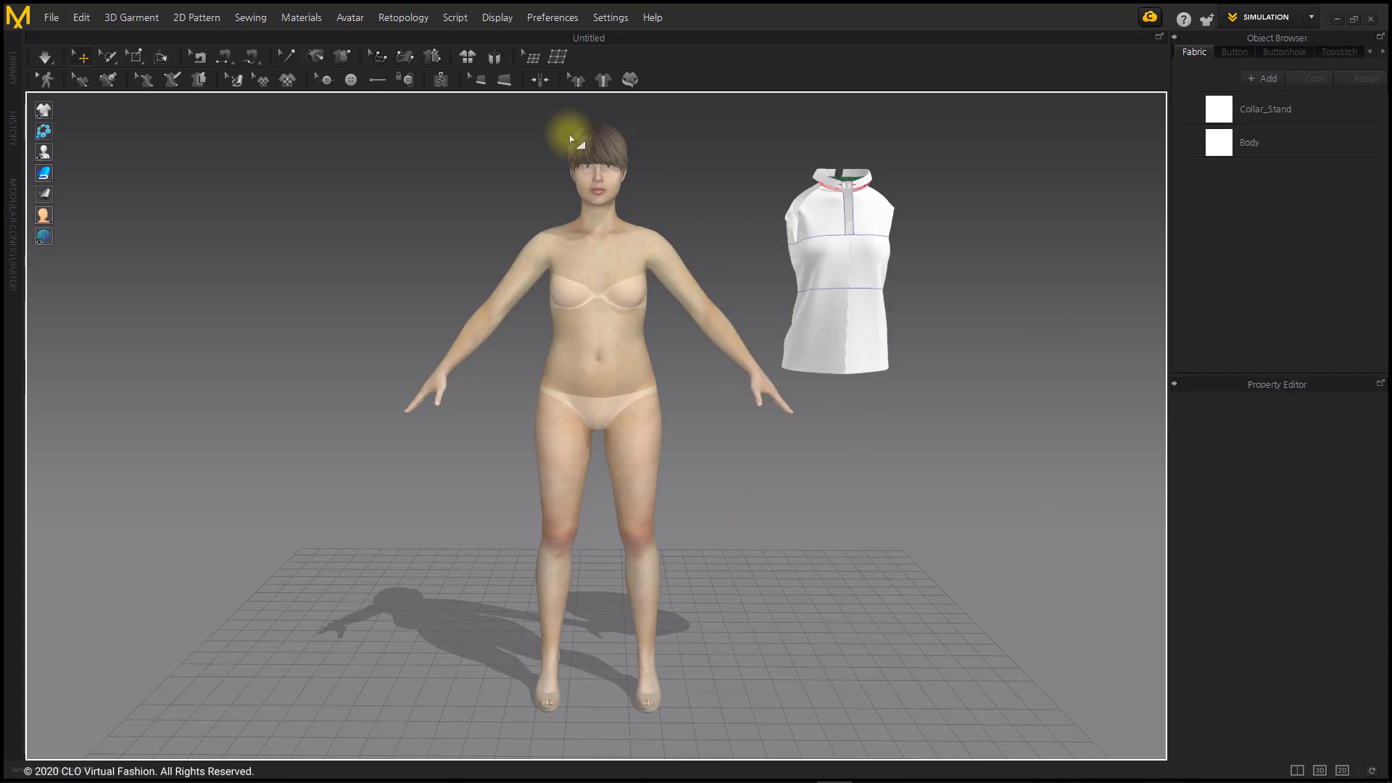
- Show the arrangement points around the avatar
mouse_move(44, 151)
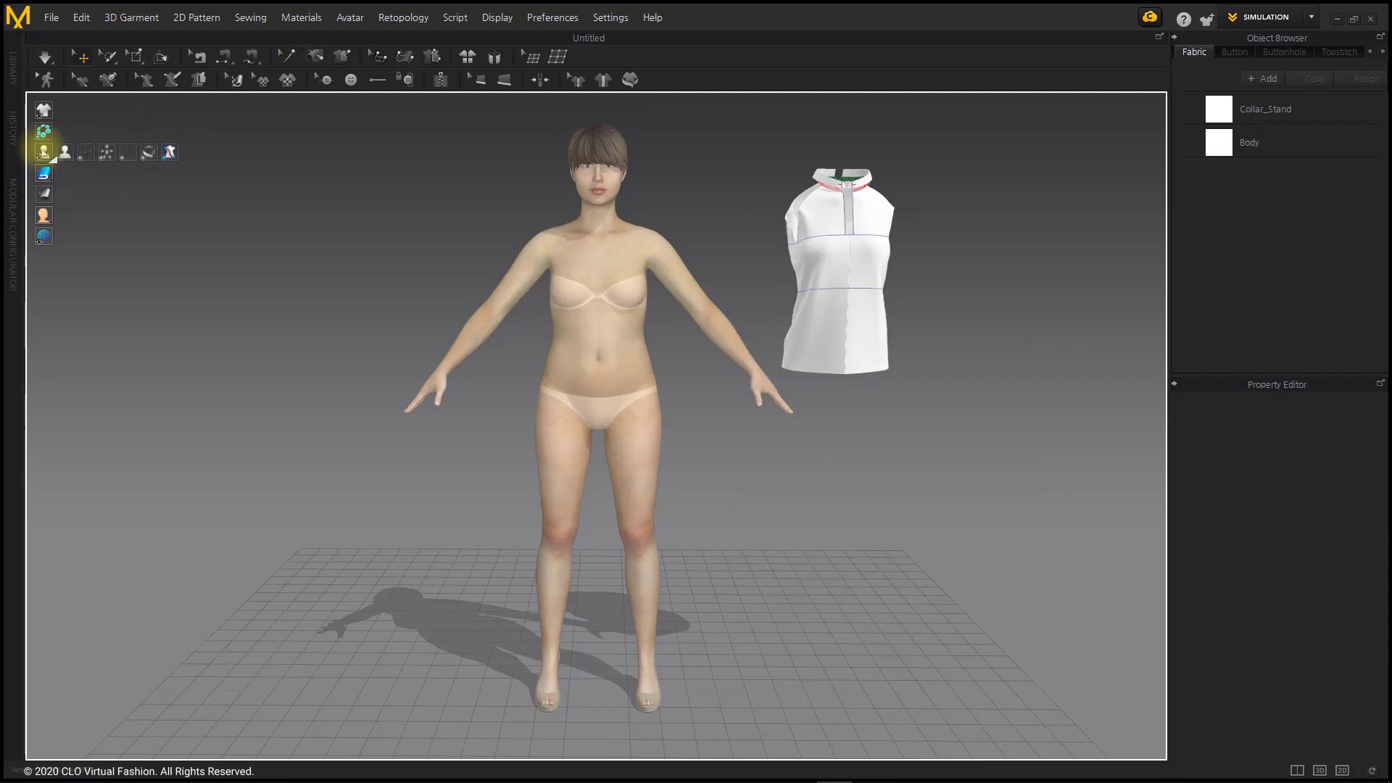
click(86, 153)
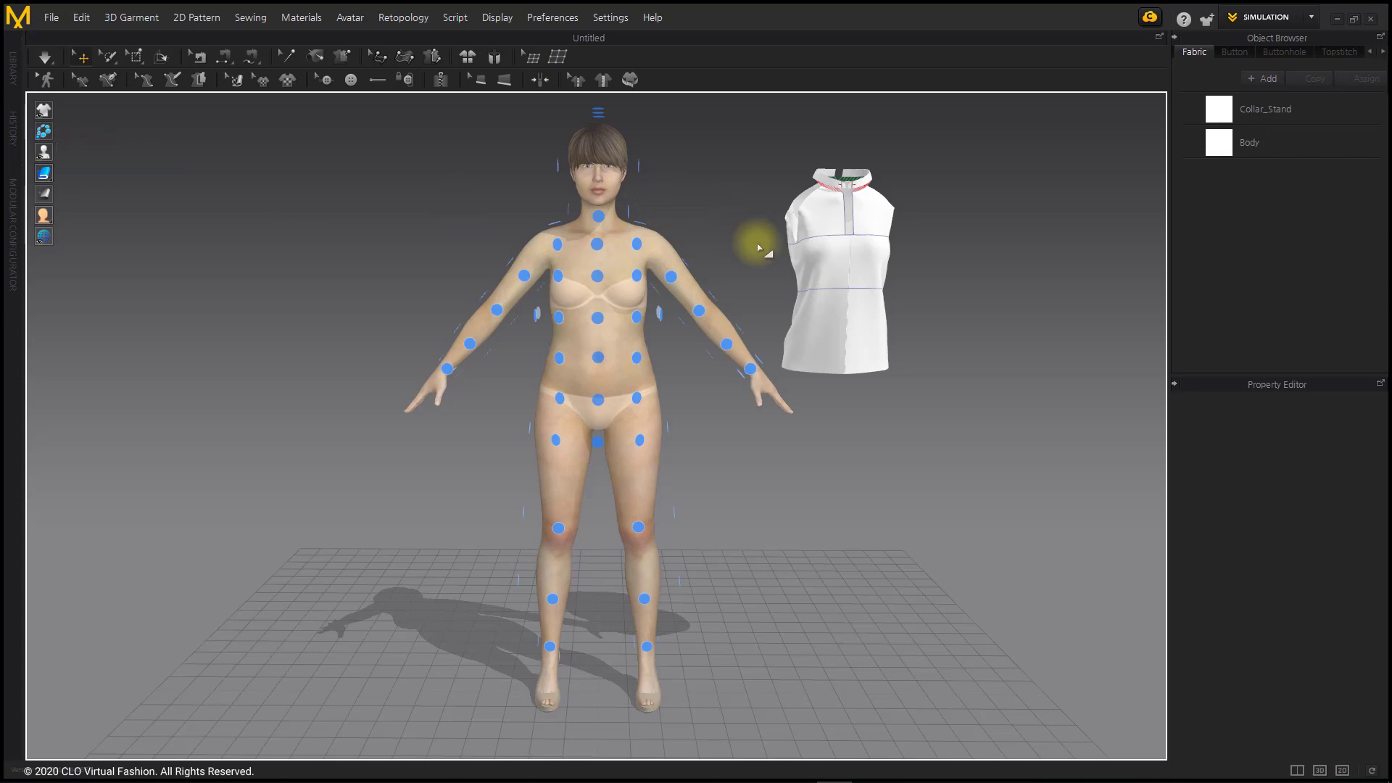
right_drag(778, 231, 757, 232)
scroll(755, 231, up, 5)
middle_drag(755, 231, 609, 376)
scroll(667, 444, up, 1)
scroll(675, 426, up, 2)
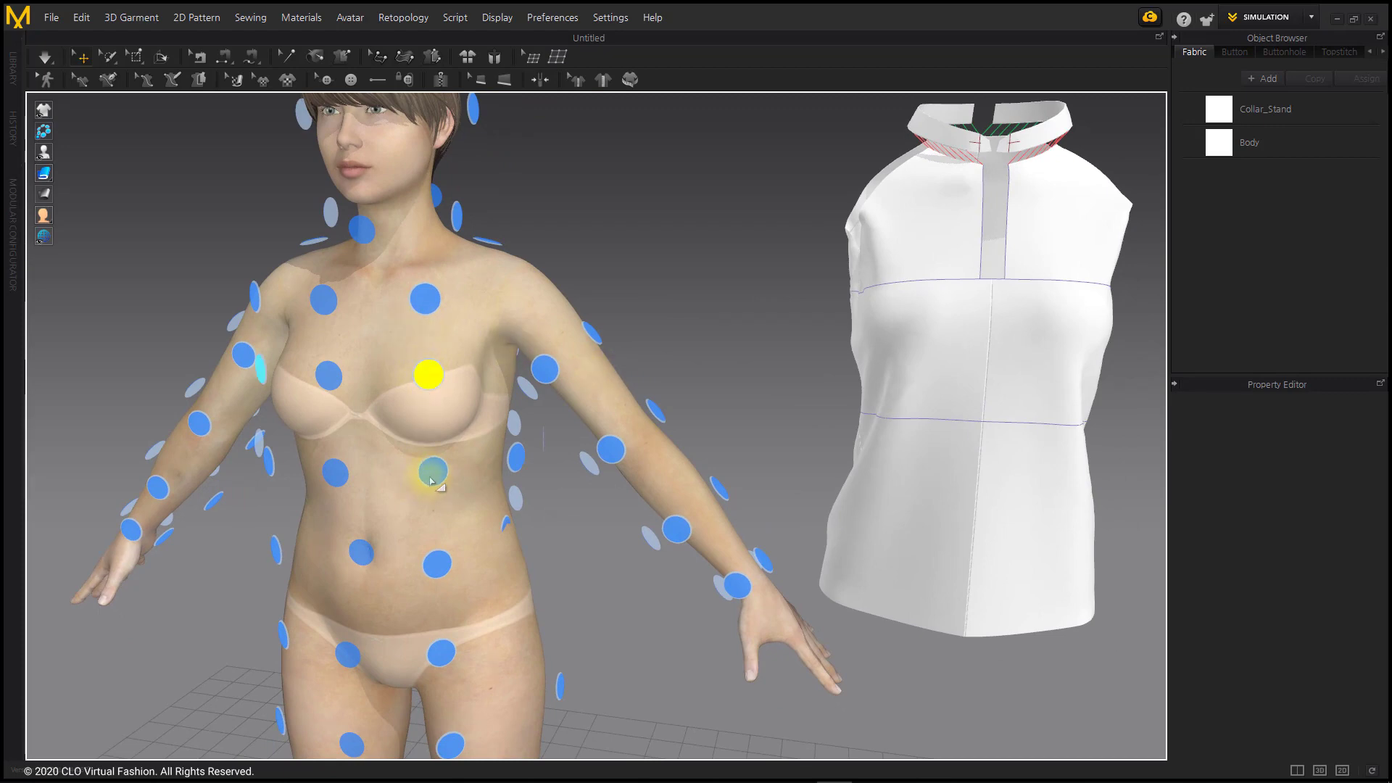
- Examine the symmetric pairing of the avatar's upper and lower chest arrangement points
scroll(391, 353, up, 4)
middle_drag(522, 369, 682, 439)
scroll(711, 396, up, 2)
right_drag(686, 438, 689, 439)
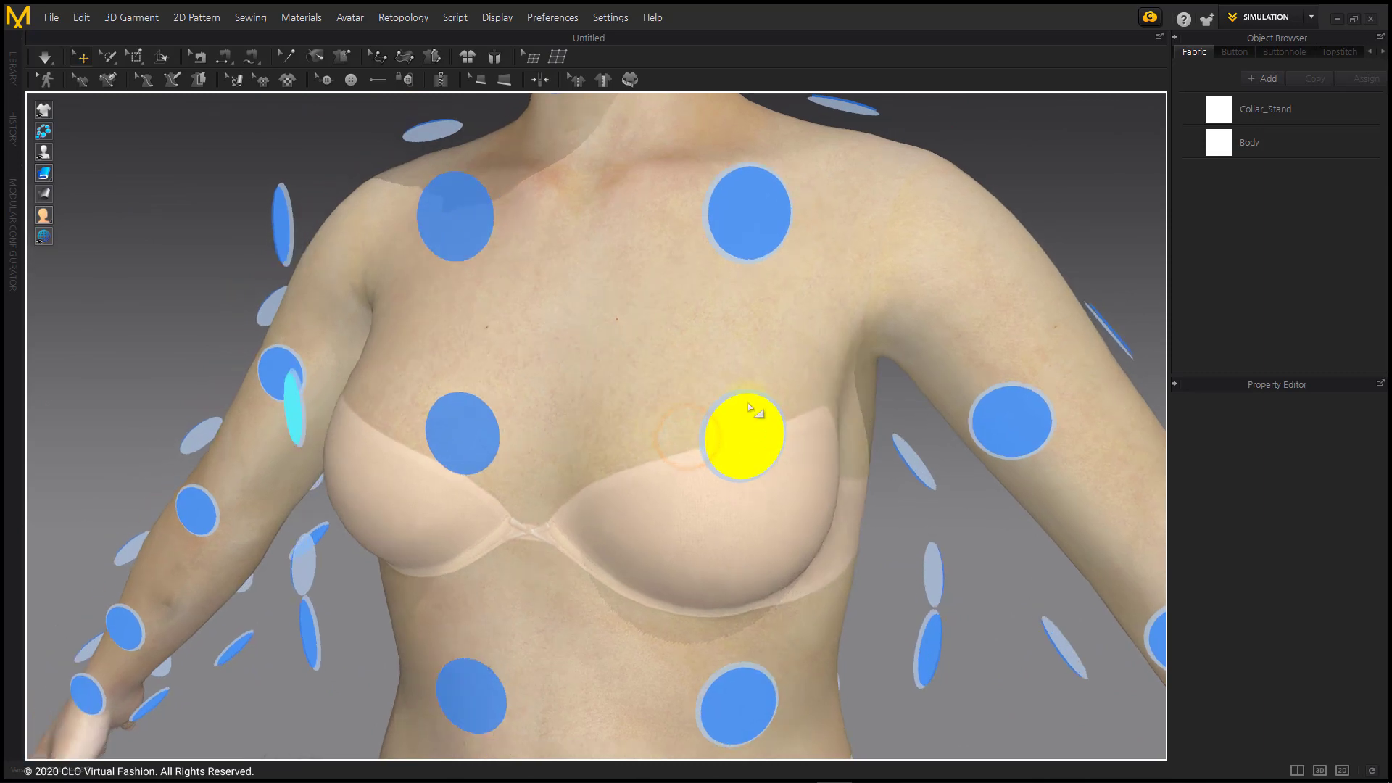
click(780, 223)
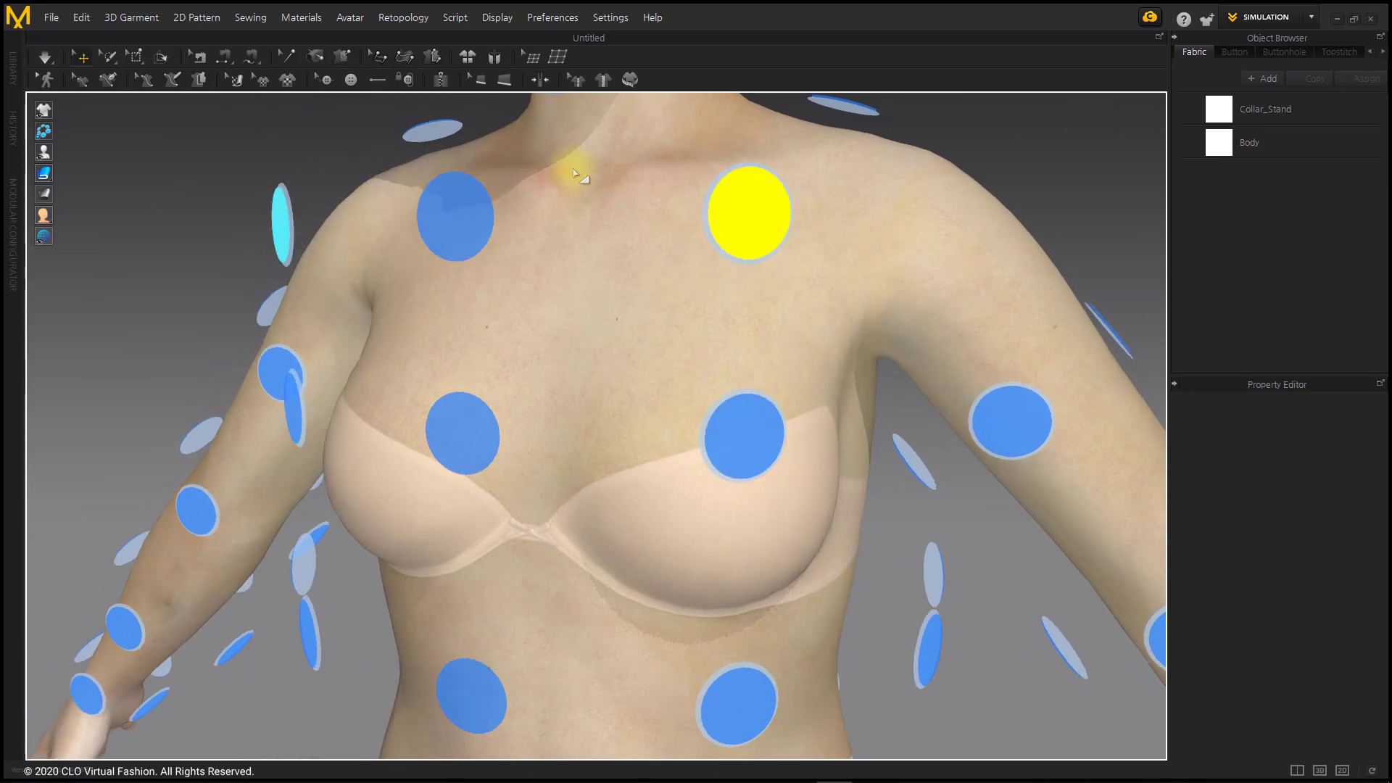
click(475, 227)
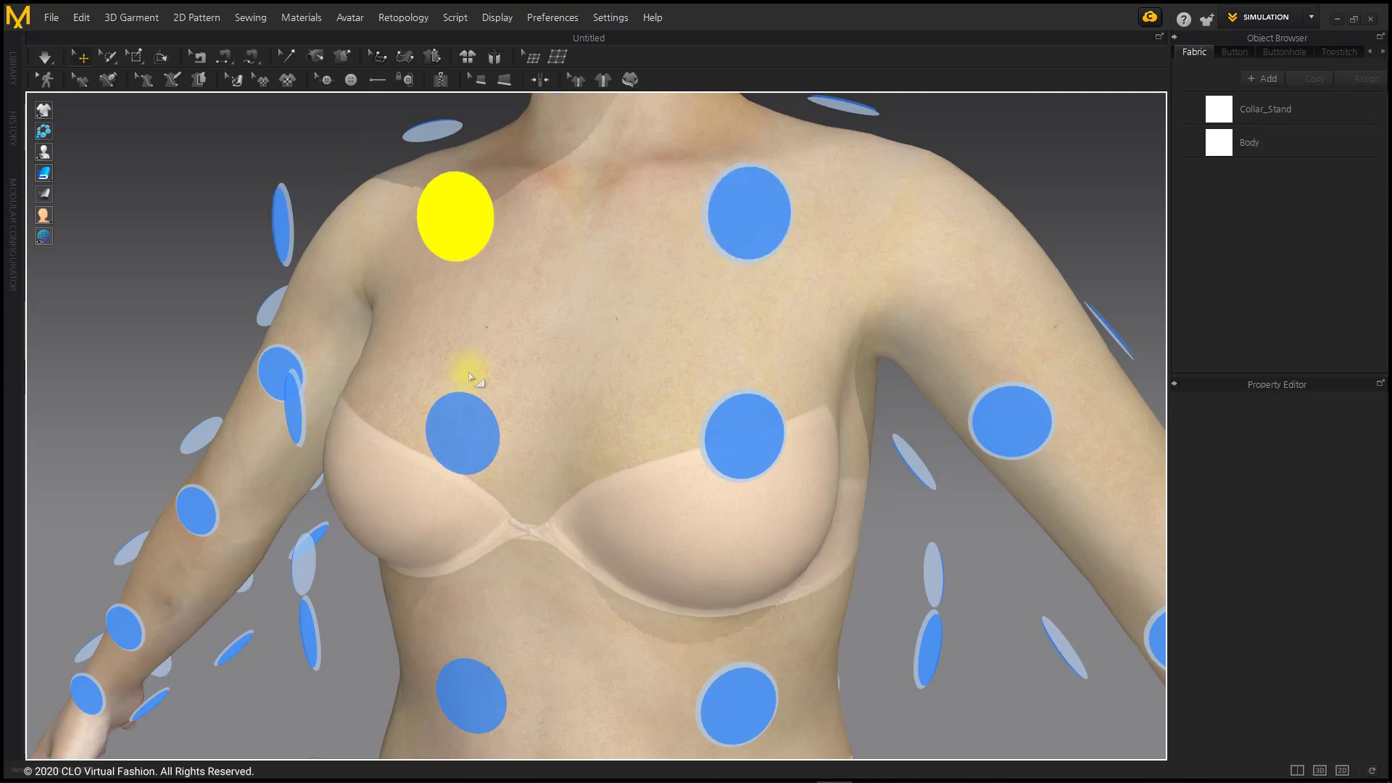
click(465, 429)
click(461, 214)
click(746, 215)
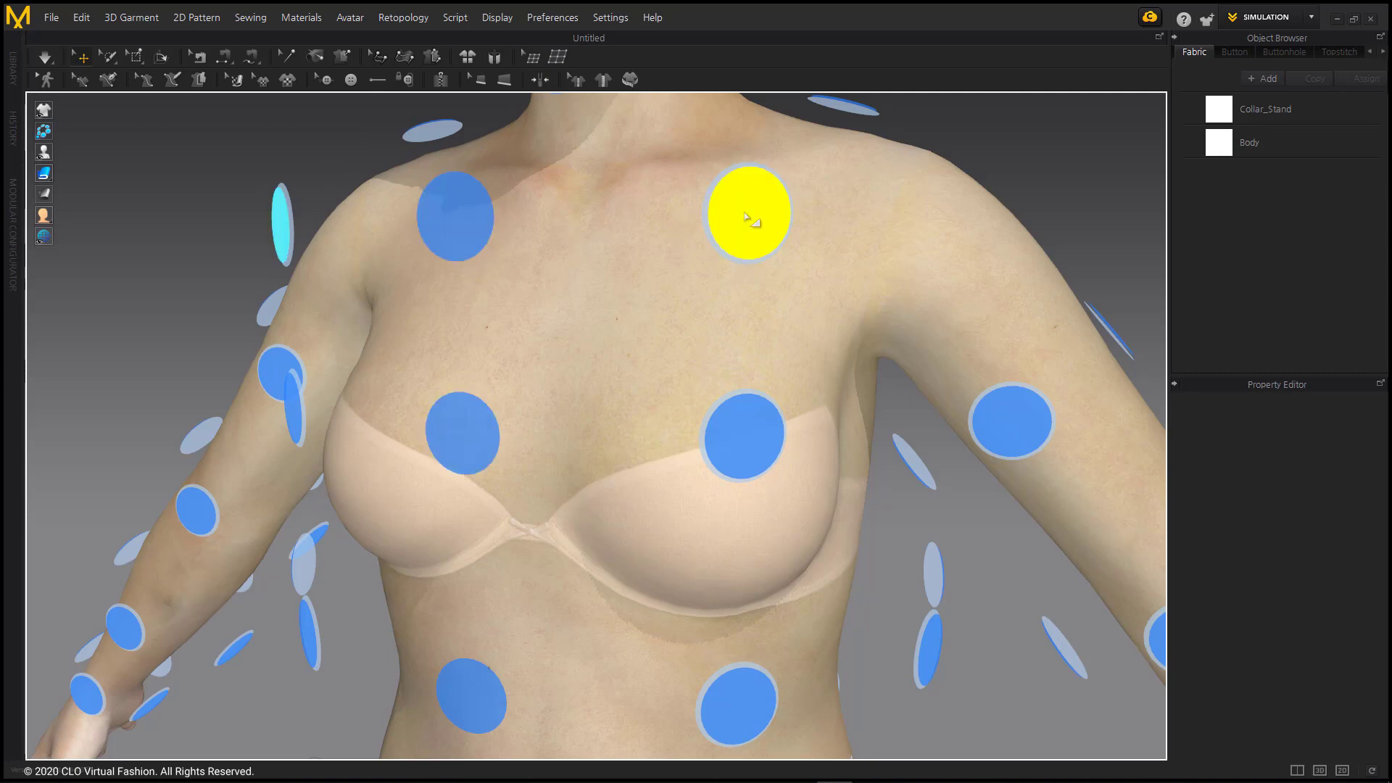
click(752, 445)
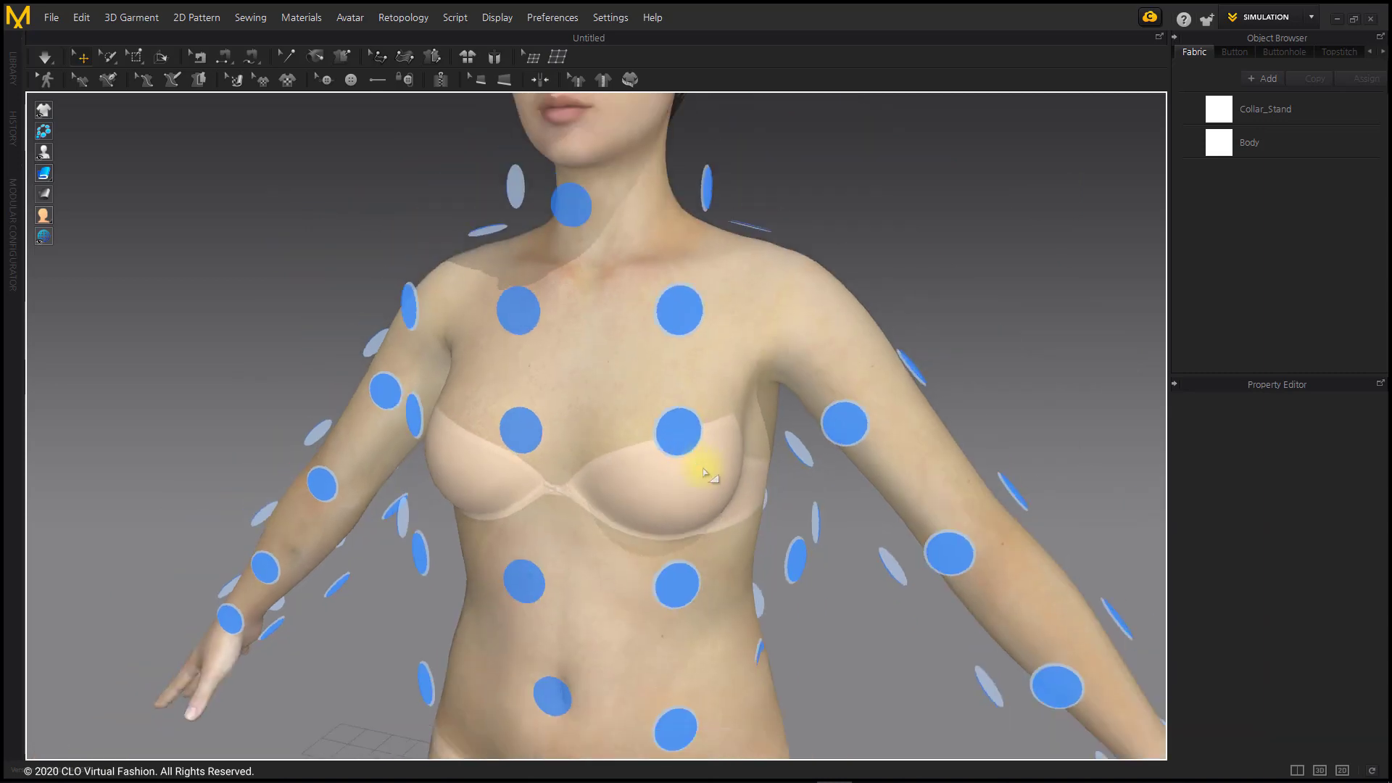
- Arrange the linked front body pieces around the avatar using the side front arrangement point below the bust
scroll(704, 473, down, 3)
right_drag(581, 477, 612, 474)
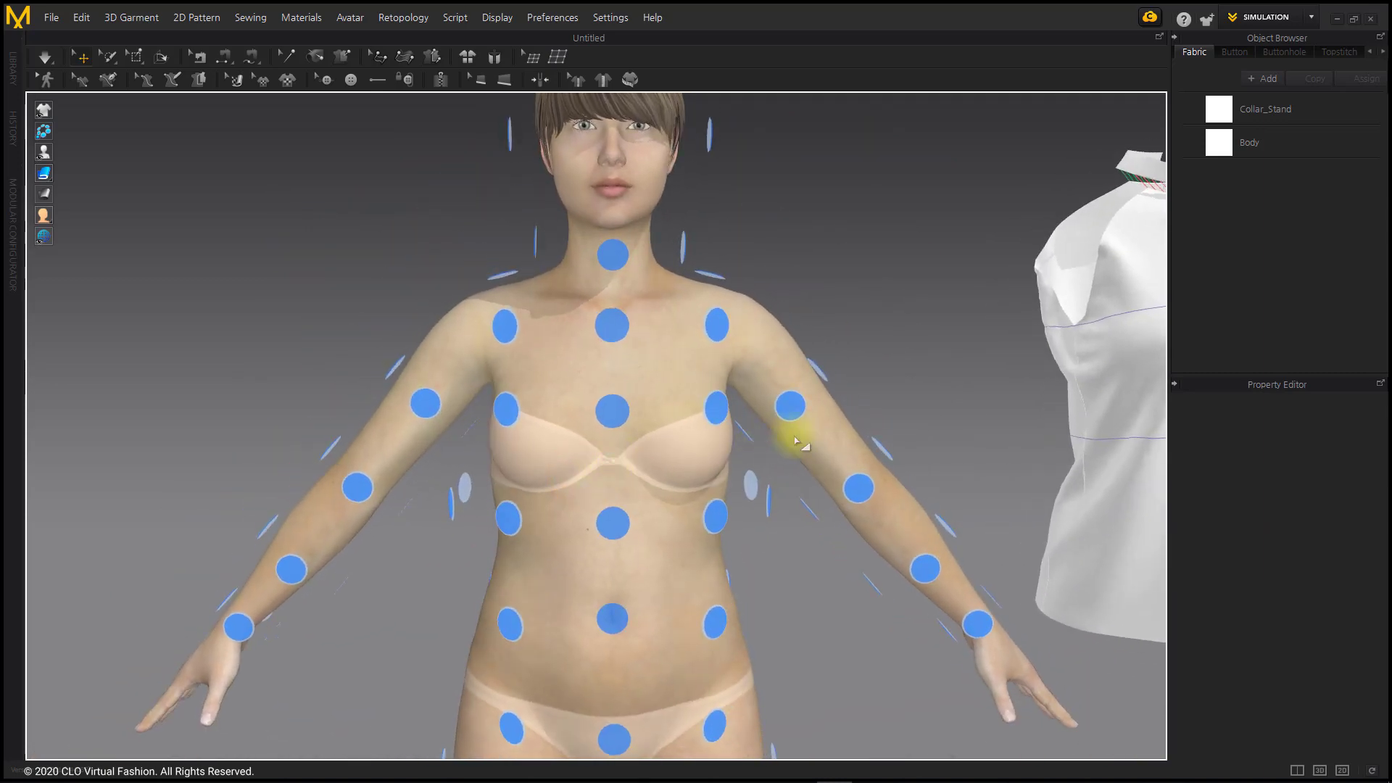
middle_drag(795, 441, 639, 439)
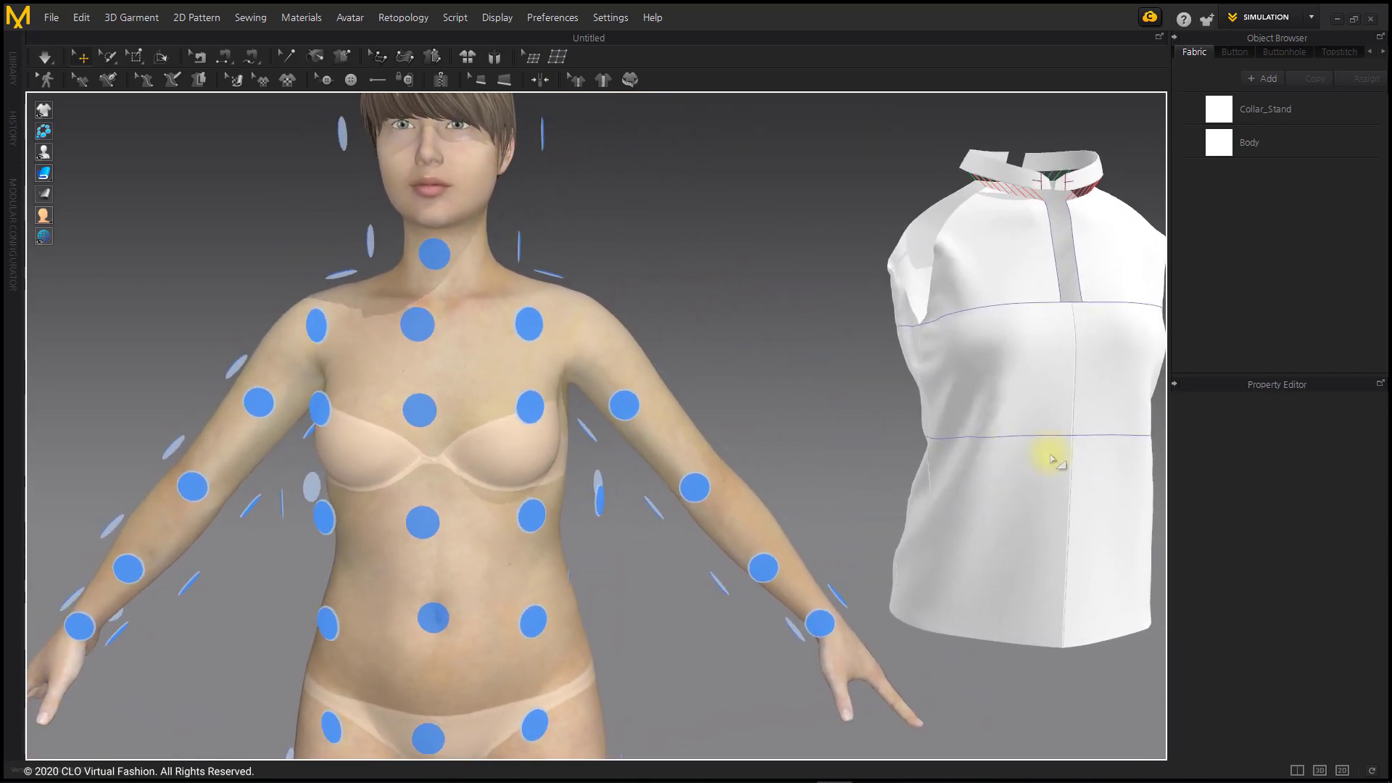
click(1136, 409)
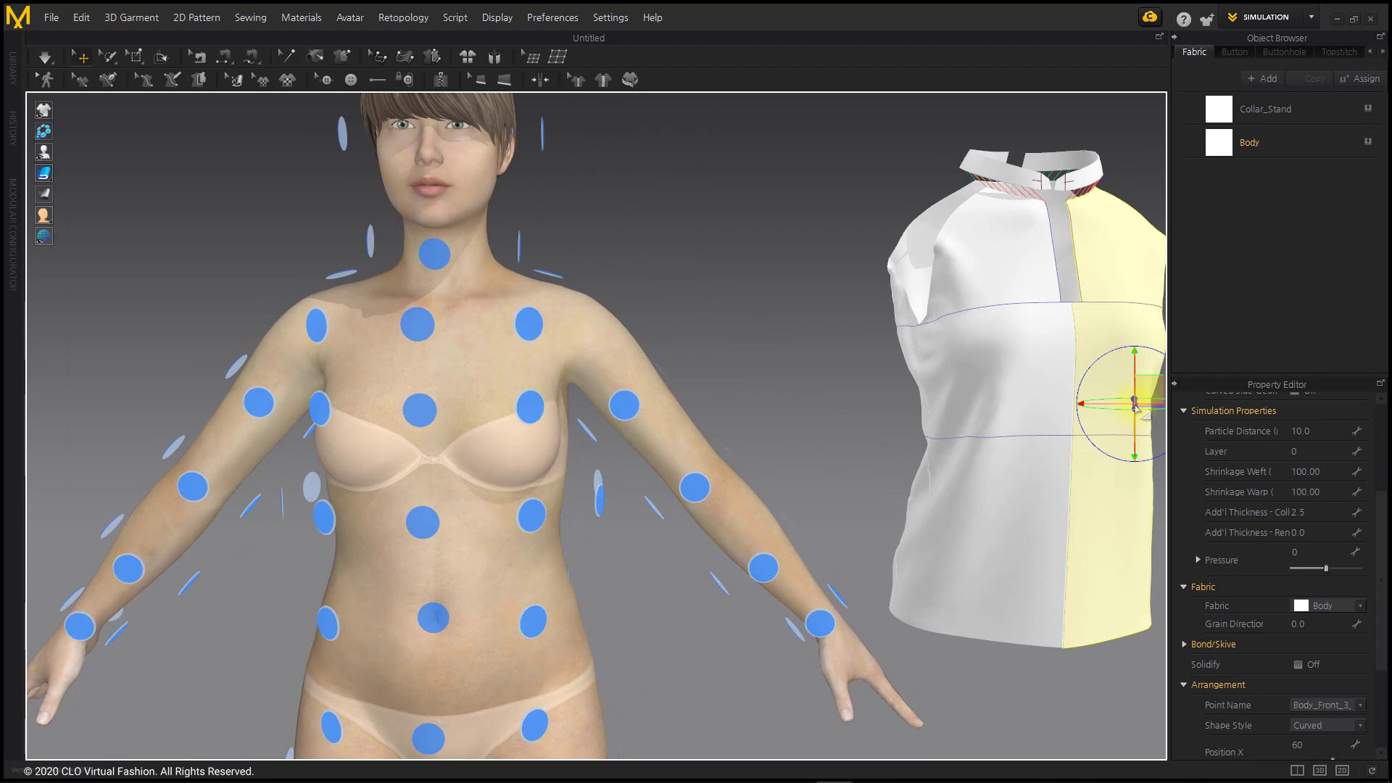
click(532, 513)
click(531, 513)
click(752, 363)
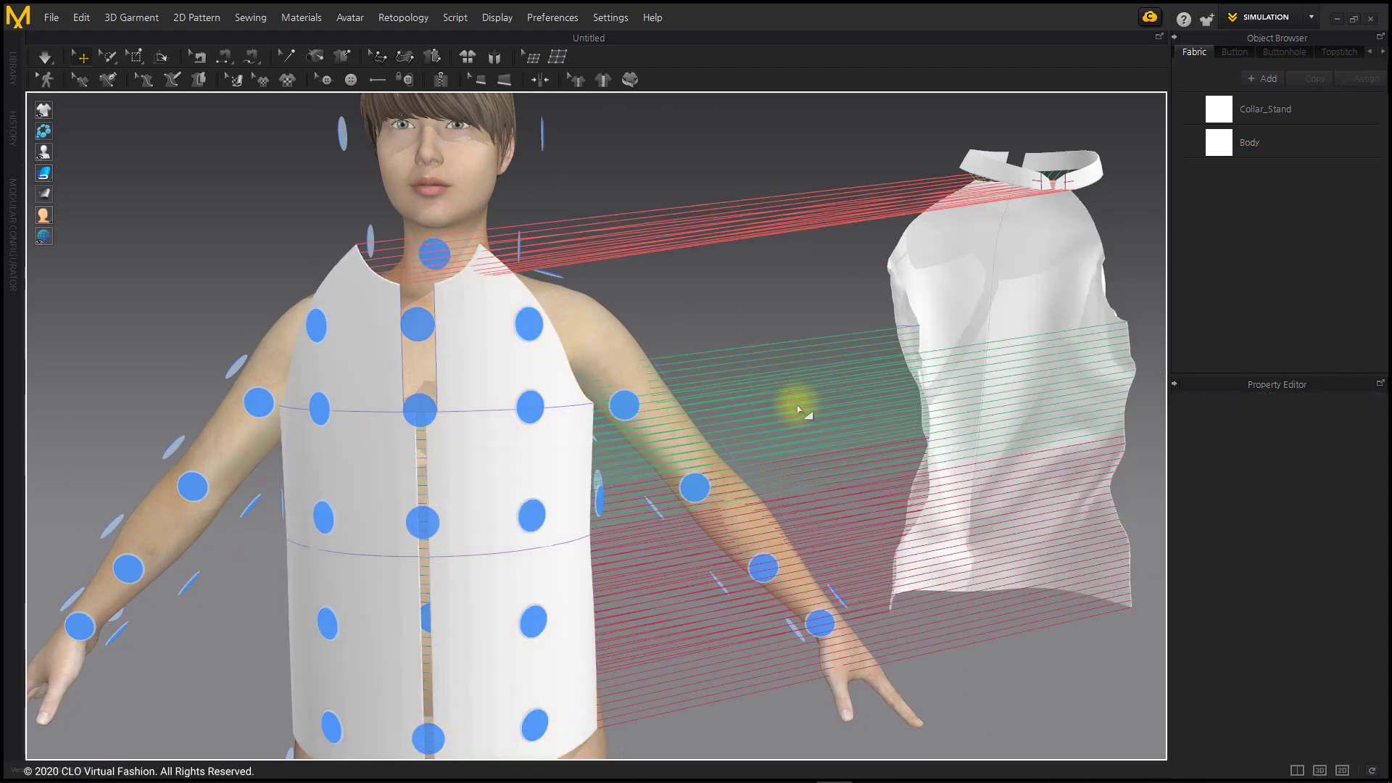
- Arrange the linked back body pieces behind the avatar using the side back arrangement point at the middle of the torso
right_drag(824, 405, 864, 425)
click(270, 358)
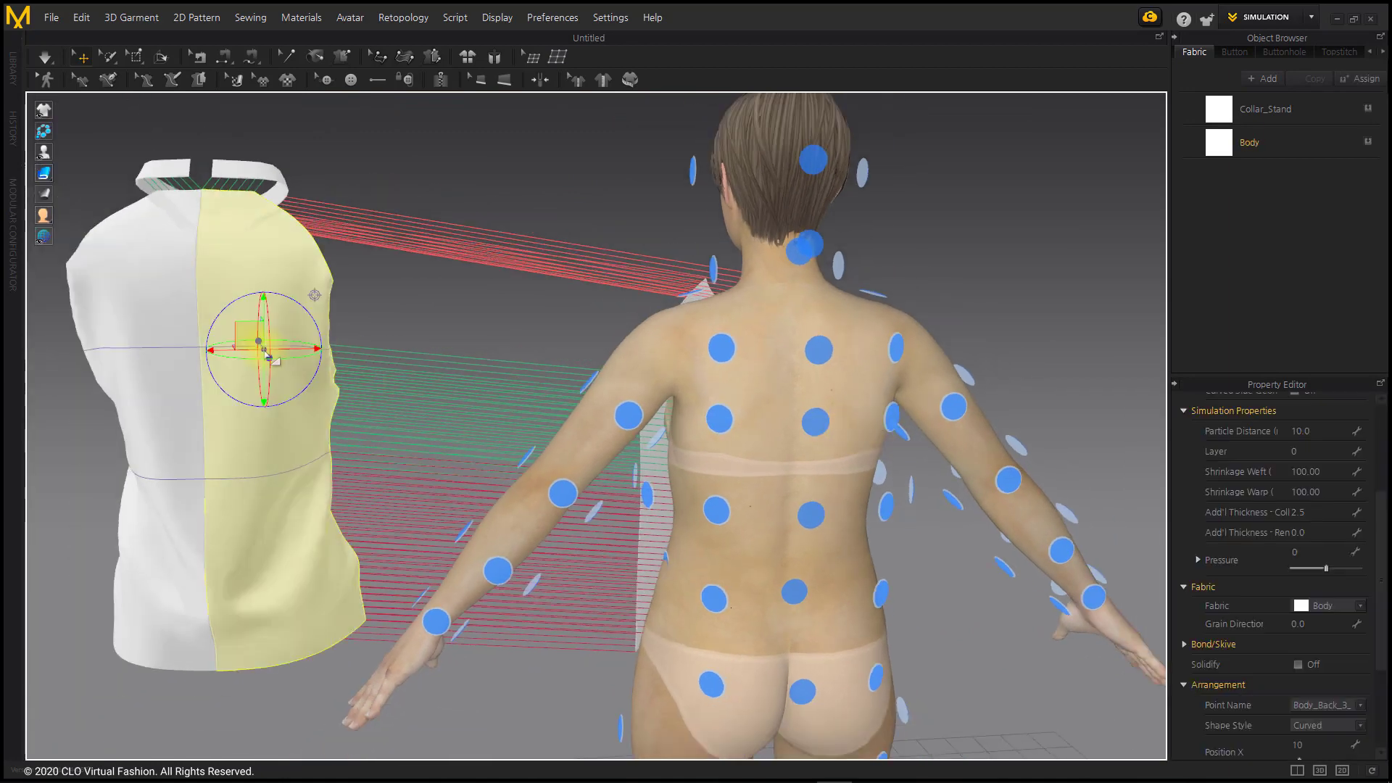
click(888, 510)
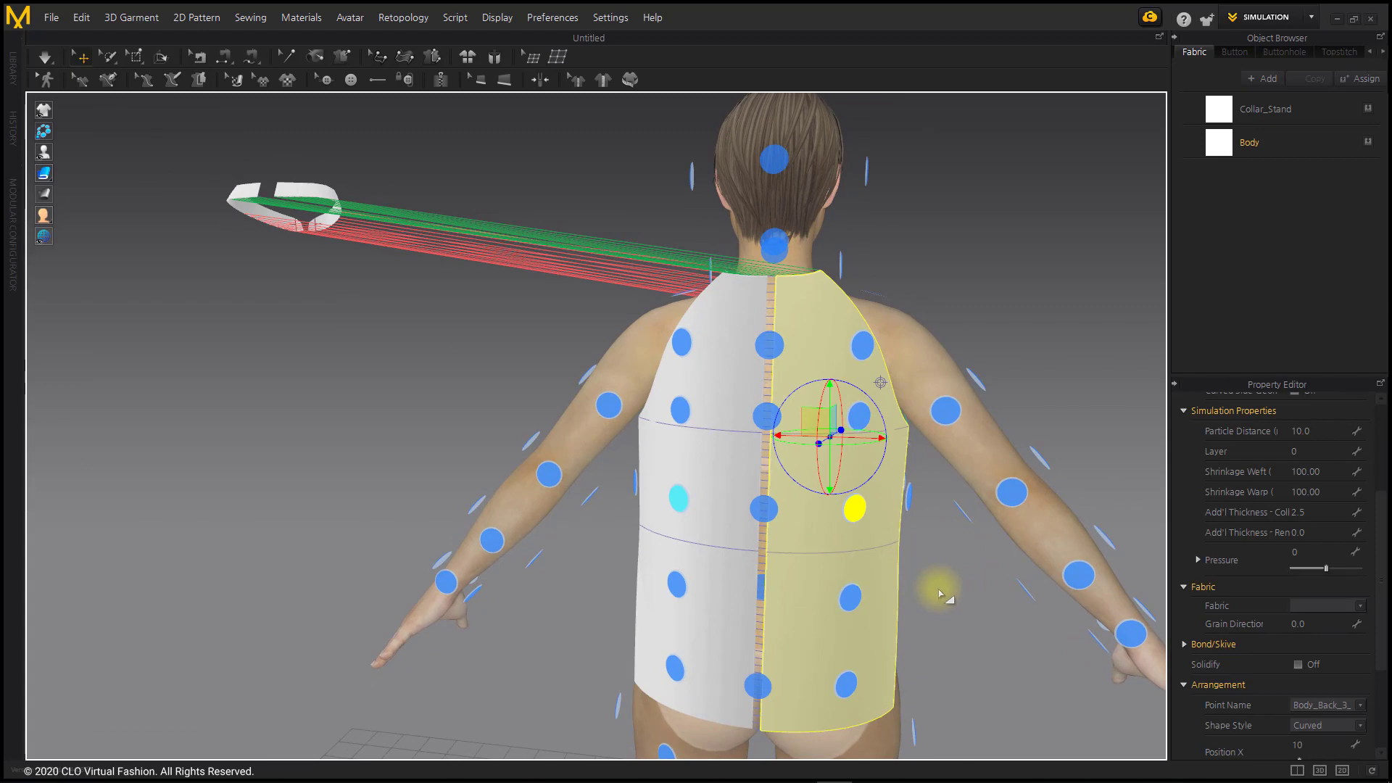
click(940, 595)
- Arrange the linked collar stand halves around the avatar's neck using the Neck_L arrangement point
right_drag(548, 445, 479, 513)
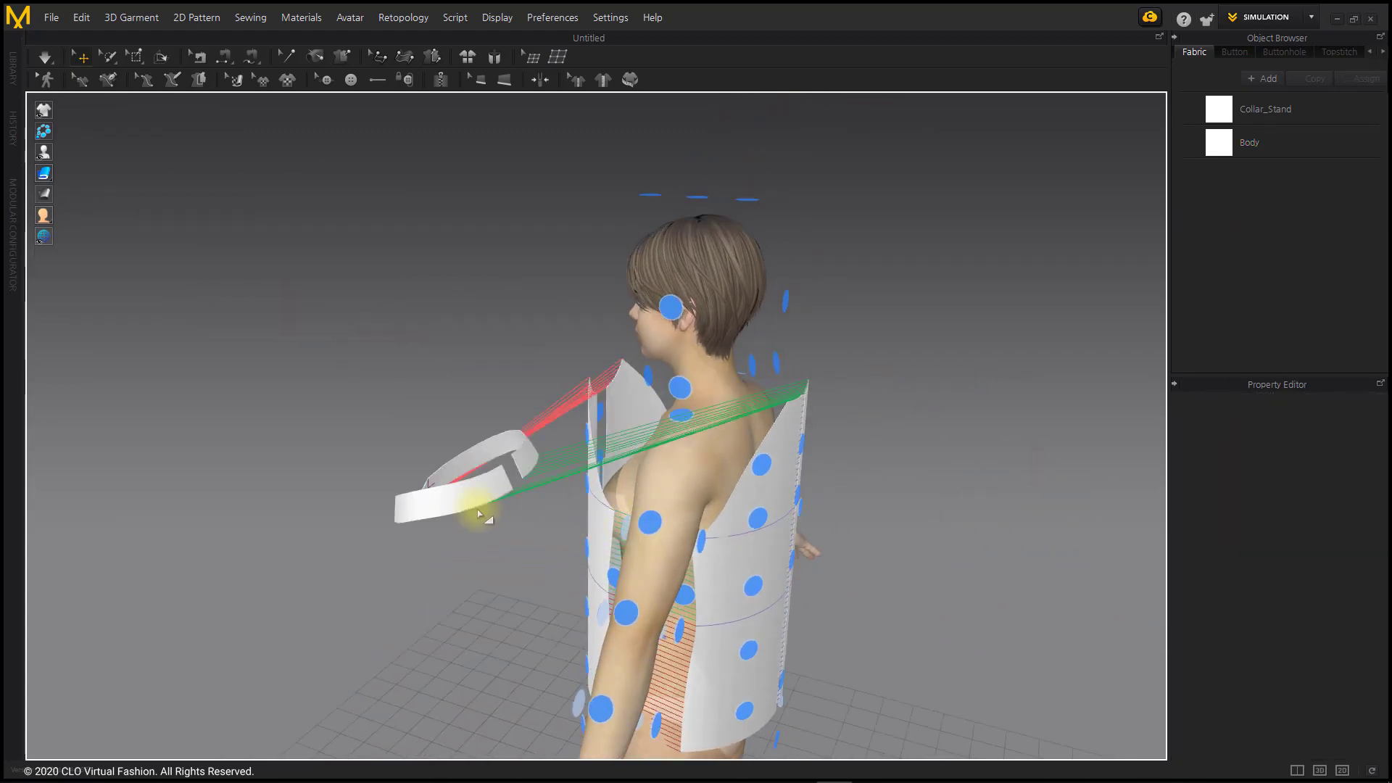
click(455, 515)
click(679, 388)
right_drag(696, 392, 792, 444)
scroll(692, 395, up, 5)
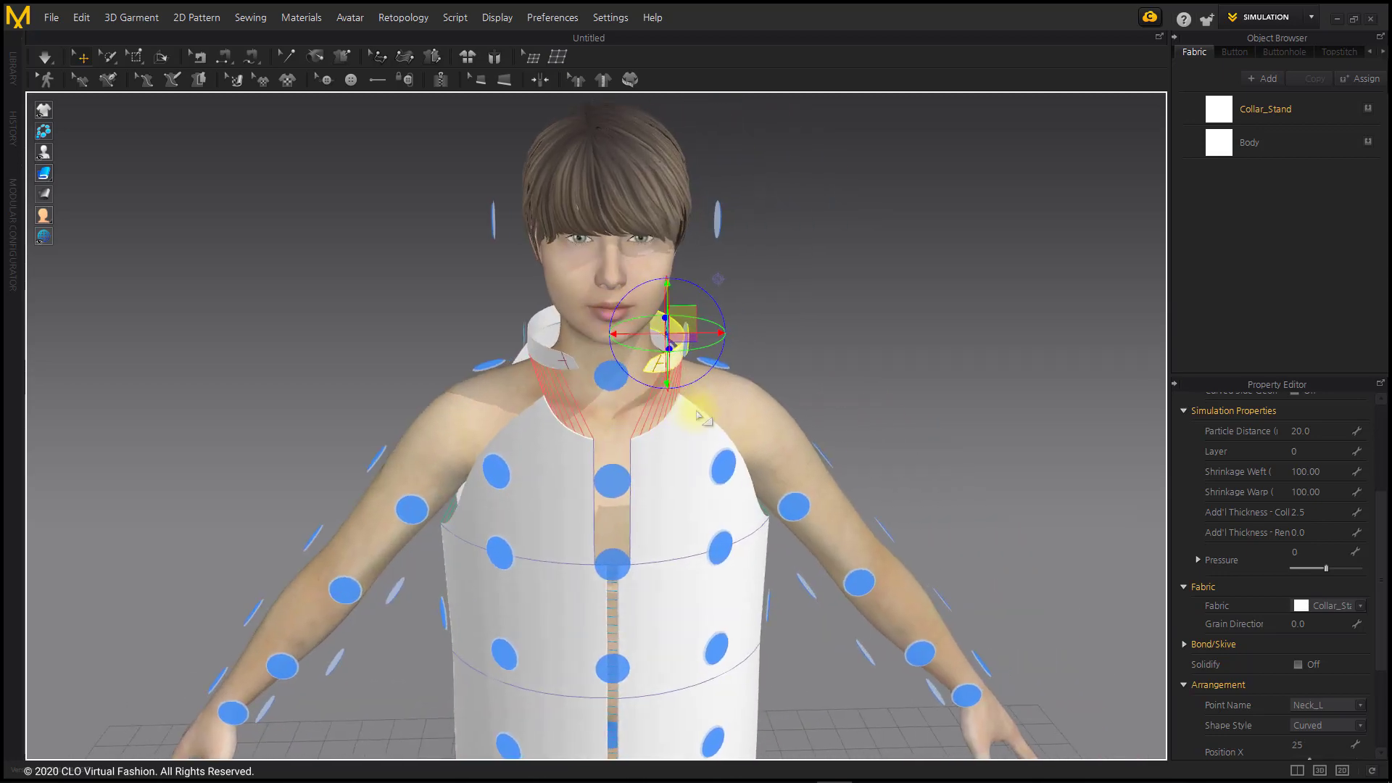
scroll(695, 392, up, 4)
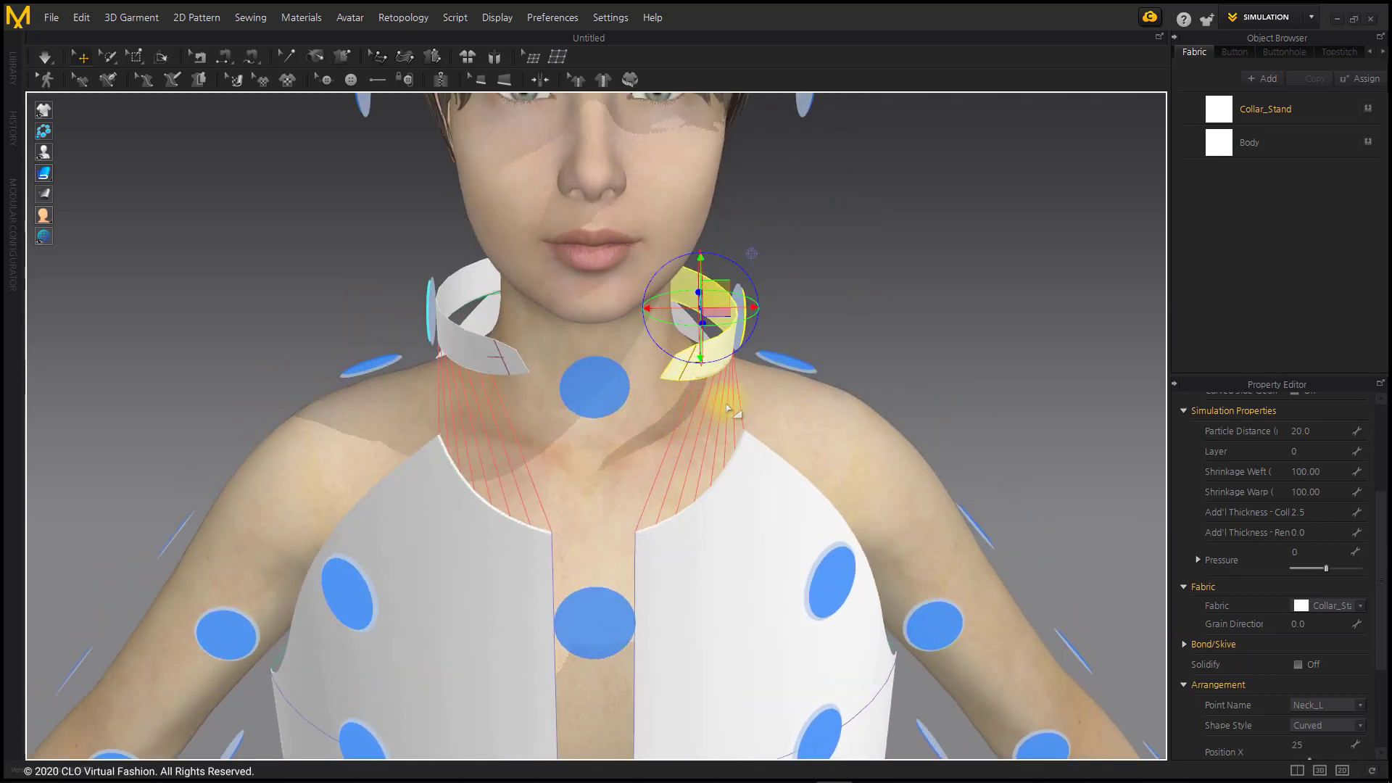
click(930, 332)
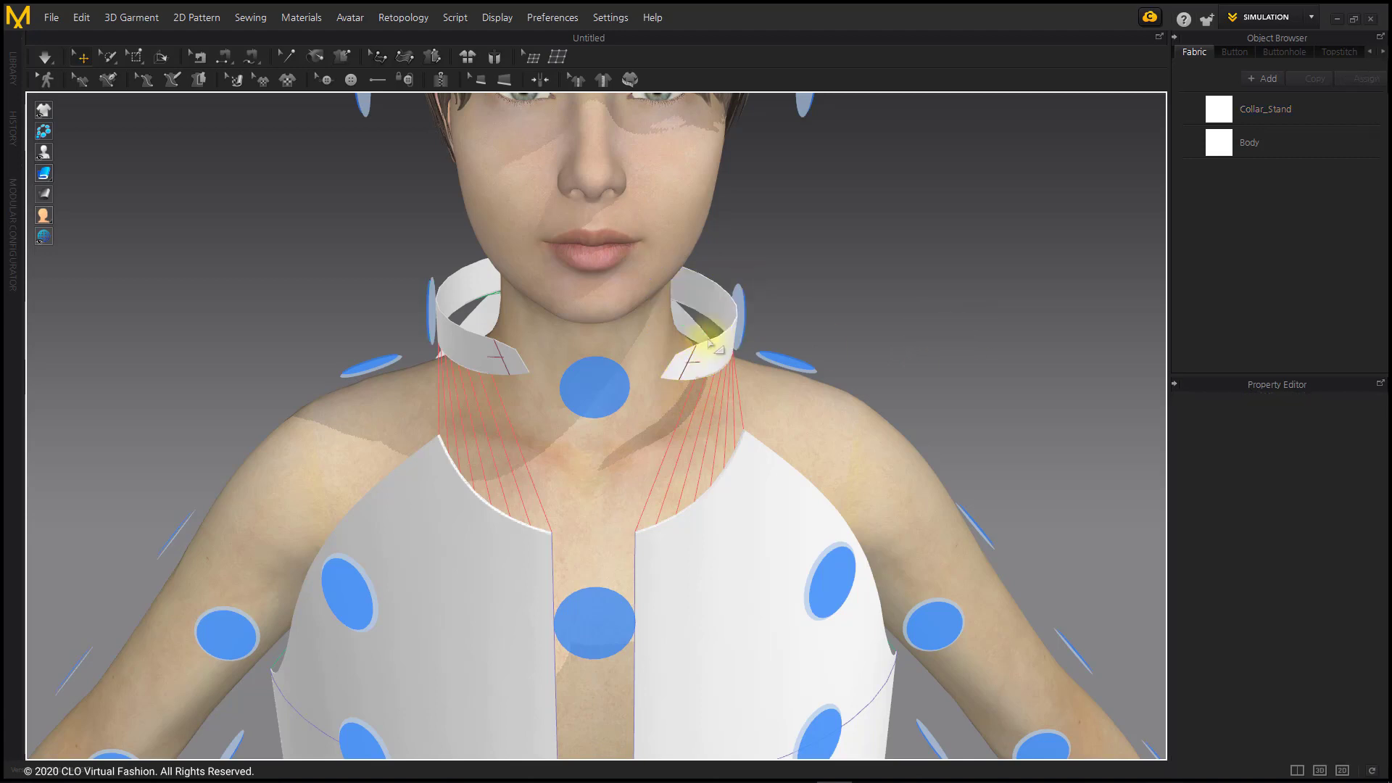
- Set the collar stand's arrangement offset to 35 so both halves wrap closer to the neck
click(716, 359)
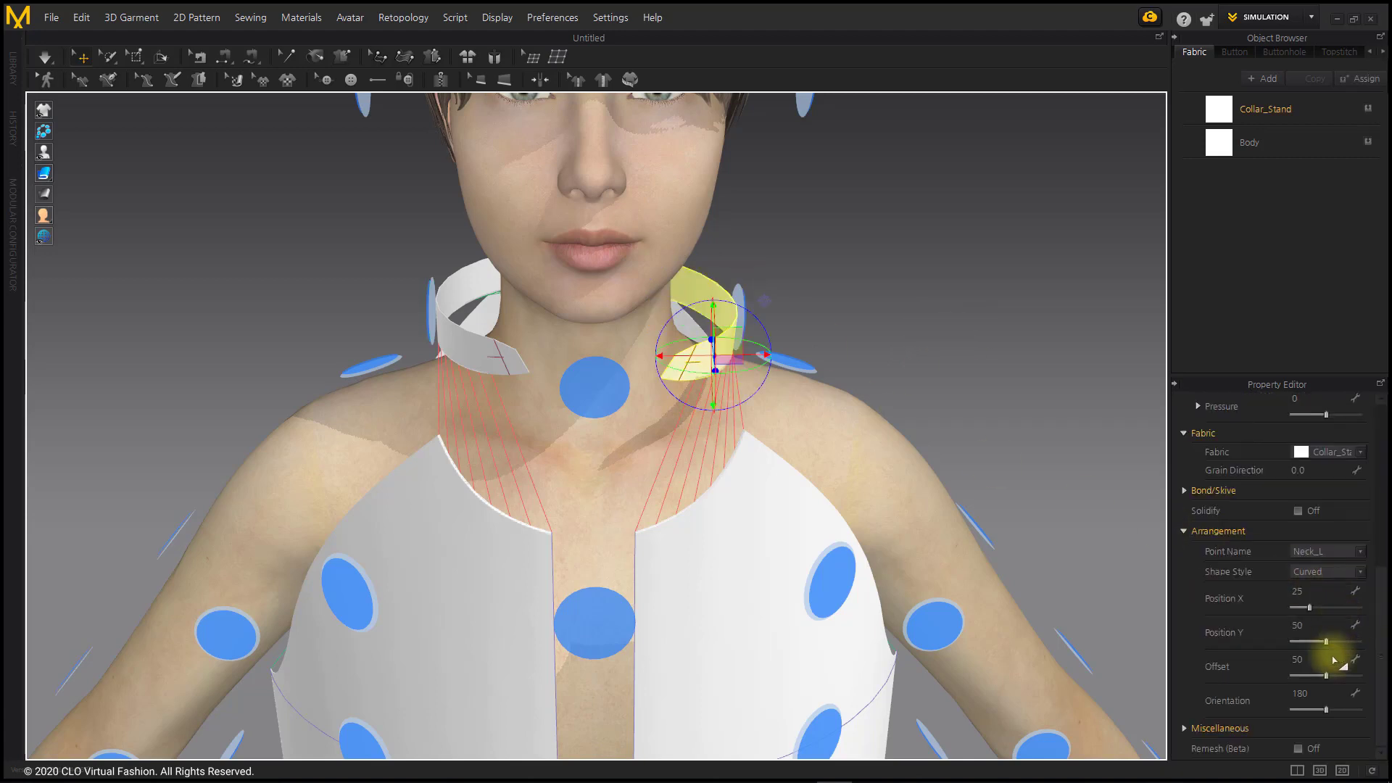
drag(1327, 676, 1315, 678)
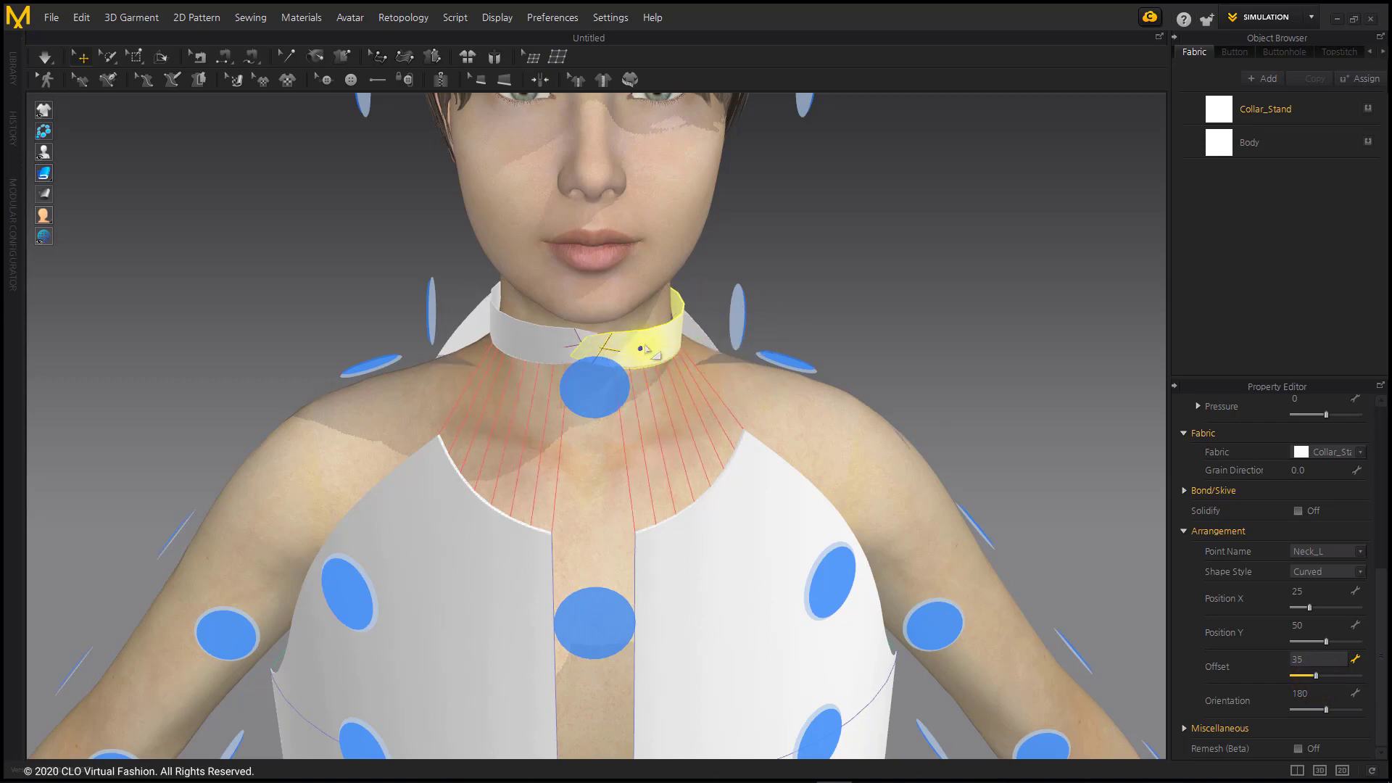
click(780, 251)
- Sew the diagonal internal lines at the front ends of the two collar stand halves together with Segment Sewing
scroll(804, 239, up, 6)
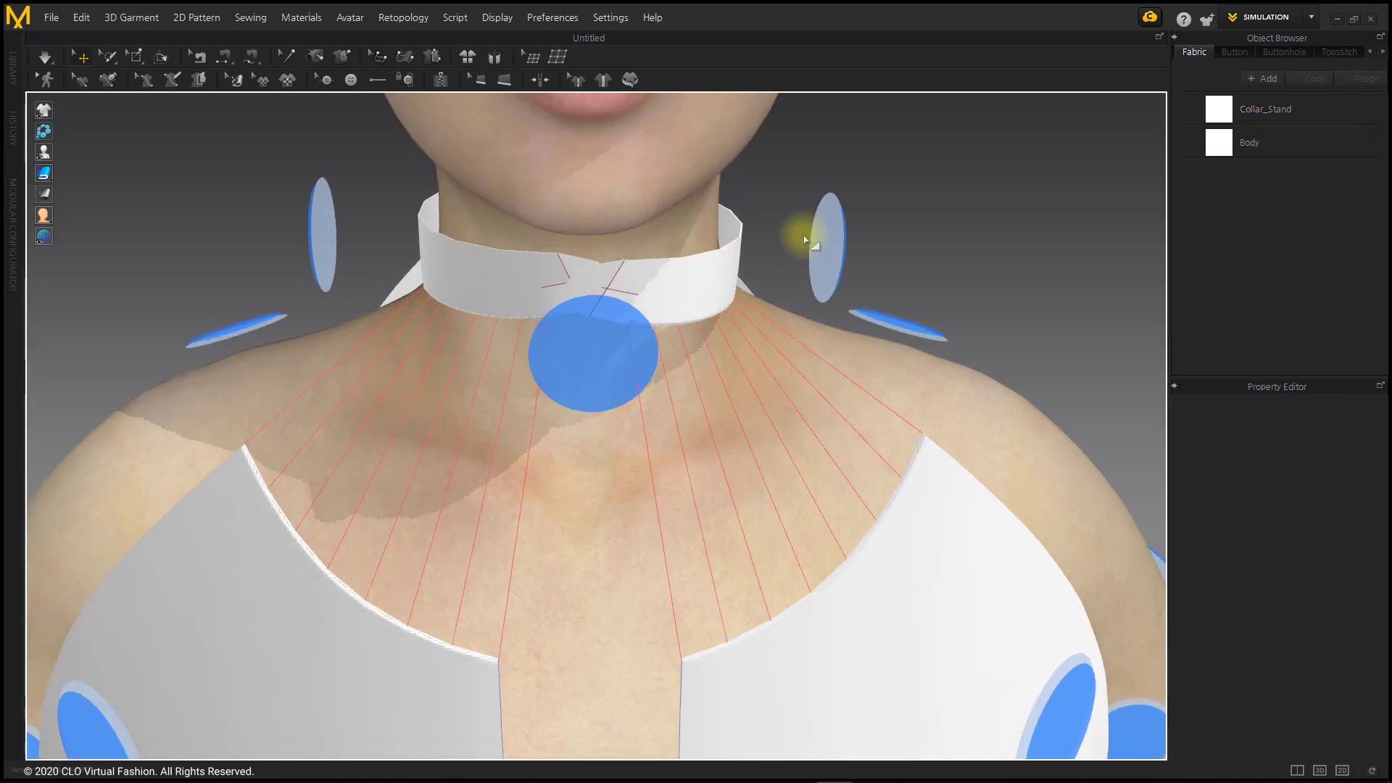
middle_drag(804, 238, 803, 341)
right_drag(758, 385, 810, 386)
scroll(809, 386, down, 2)
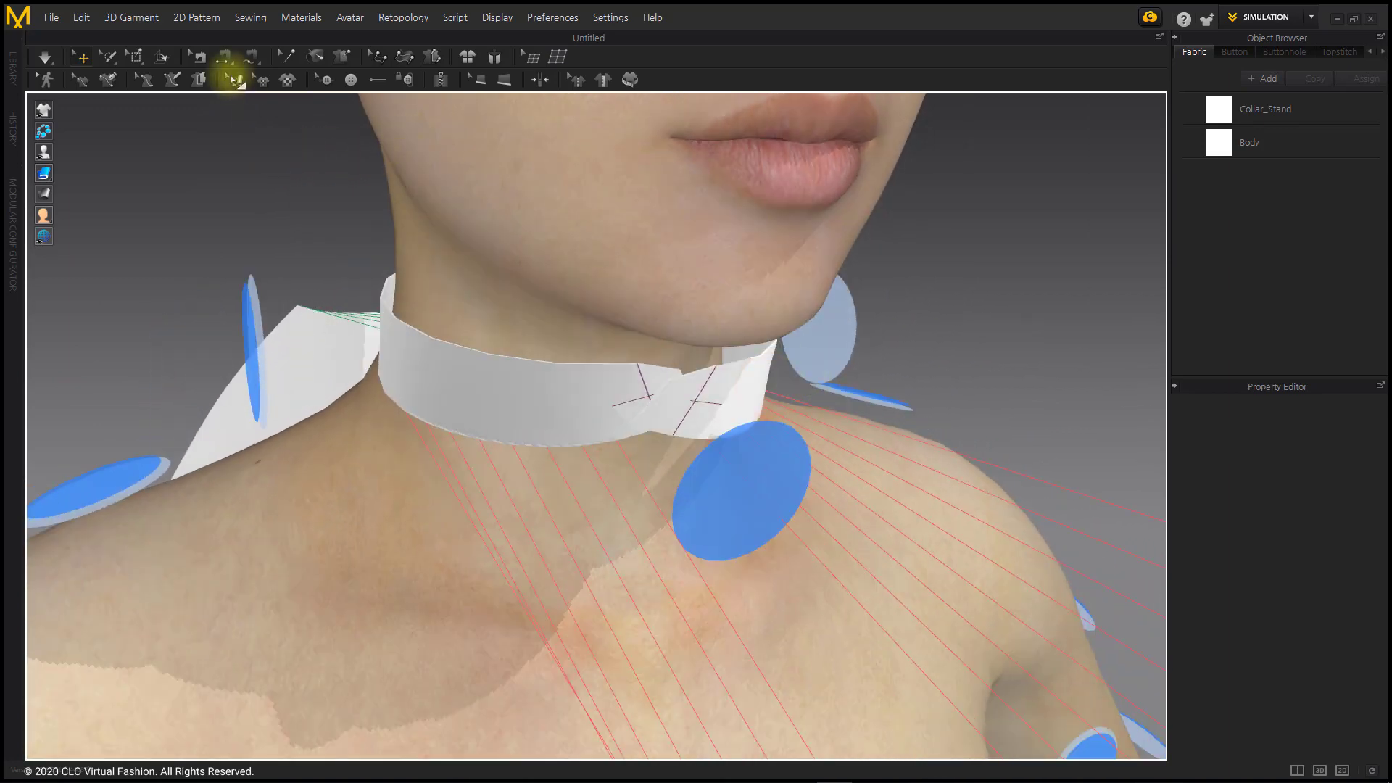
click(224, 57)
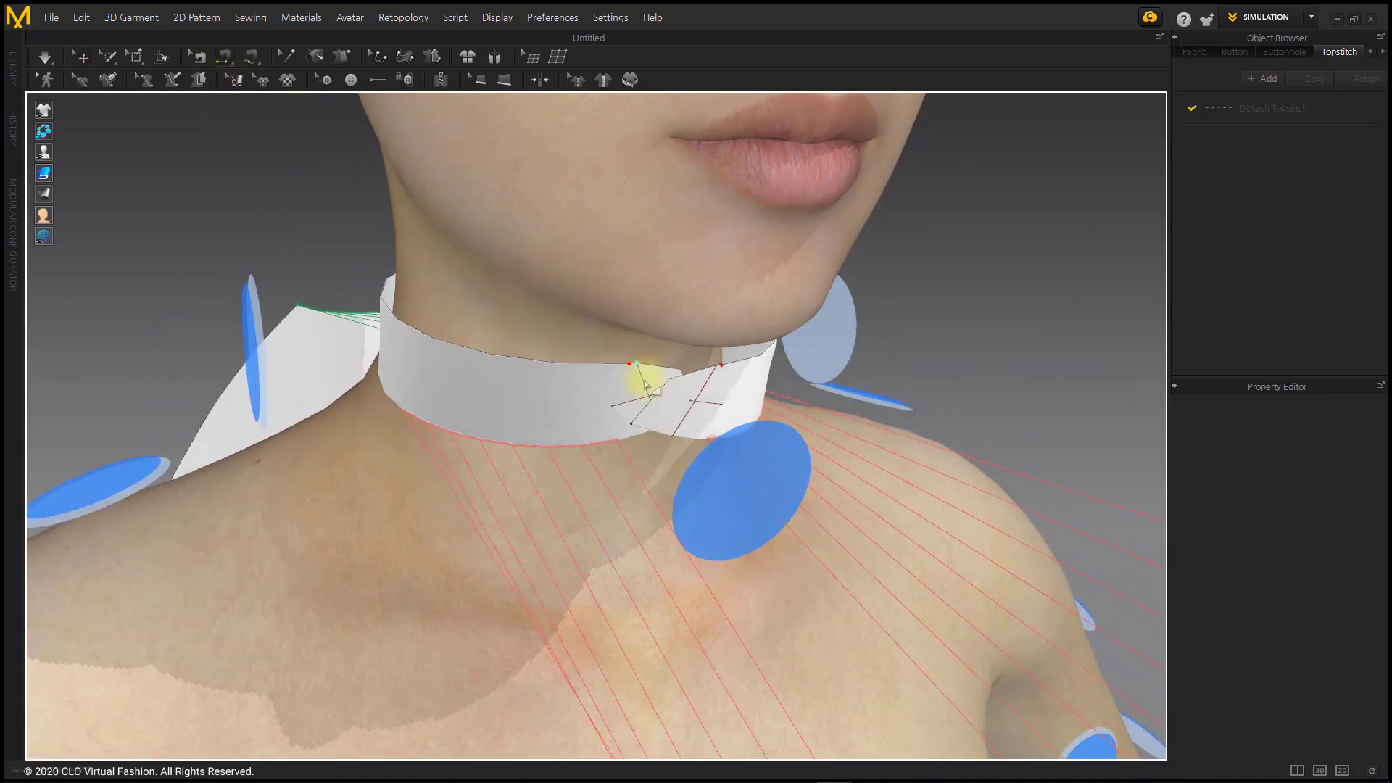
click(824, 431)
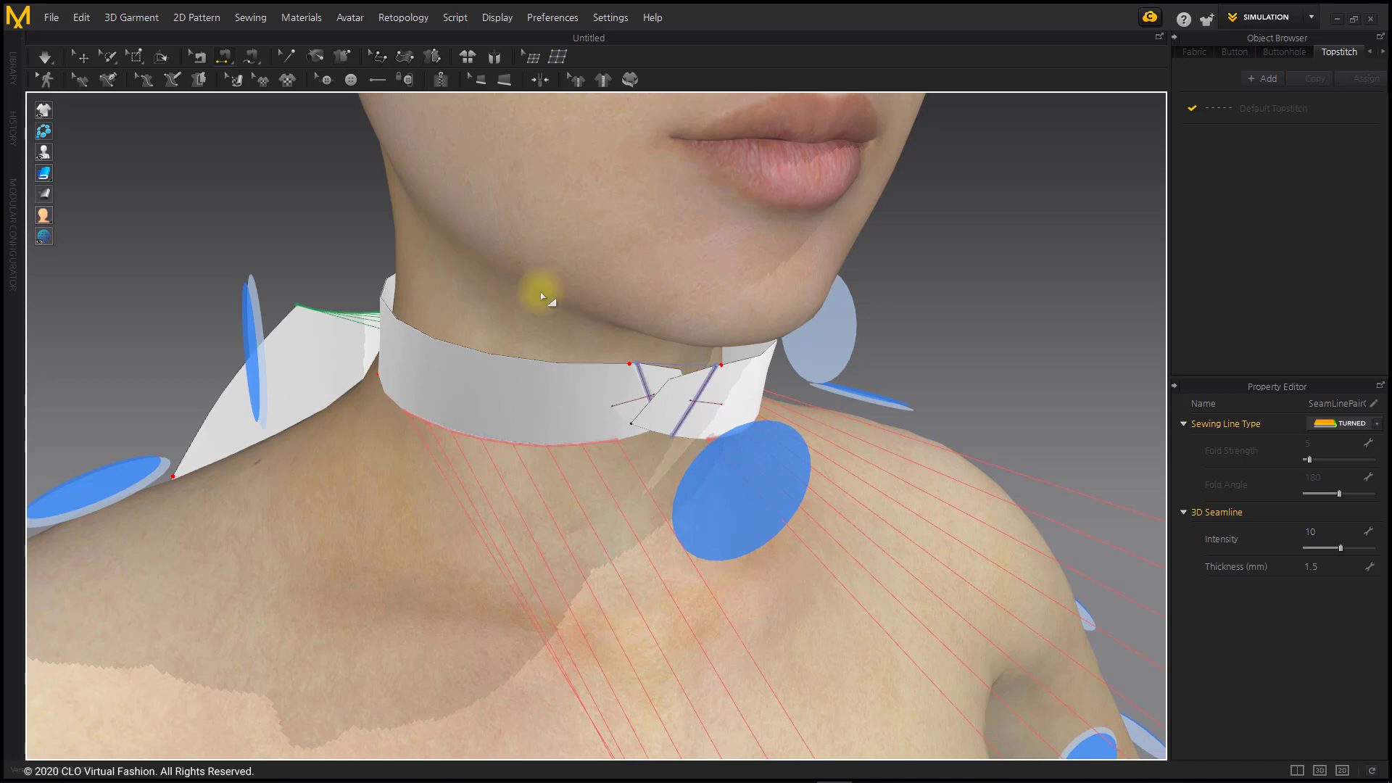
click(79, 57)
click(134, 150)
- Simulate the arranged garment so it drapes on the avatar
scroll(330, 342, down, 8)
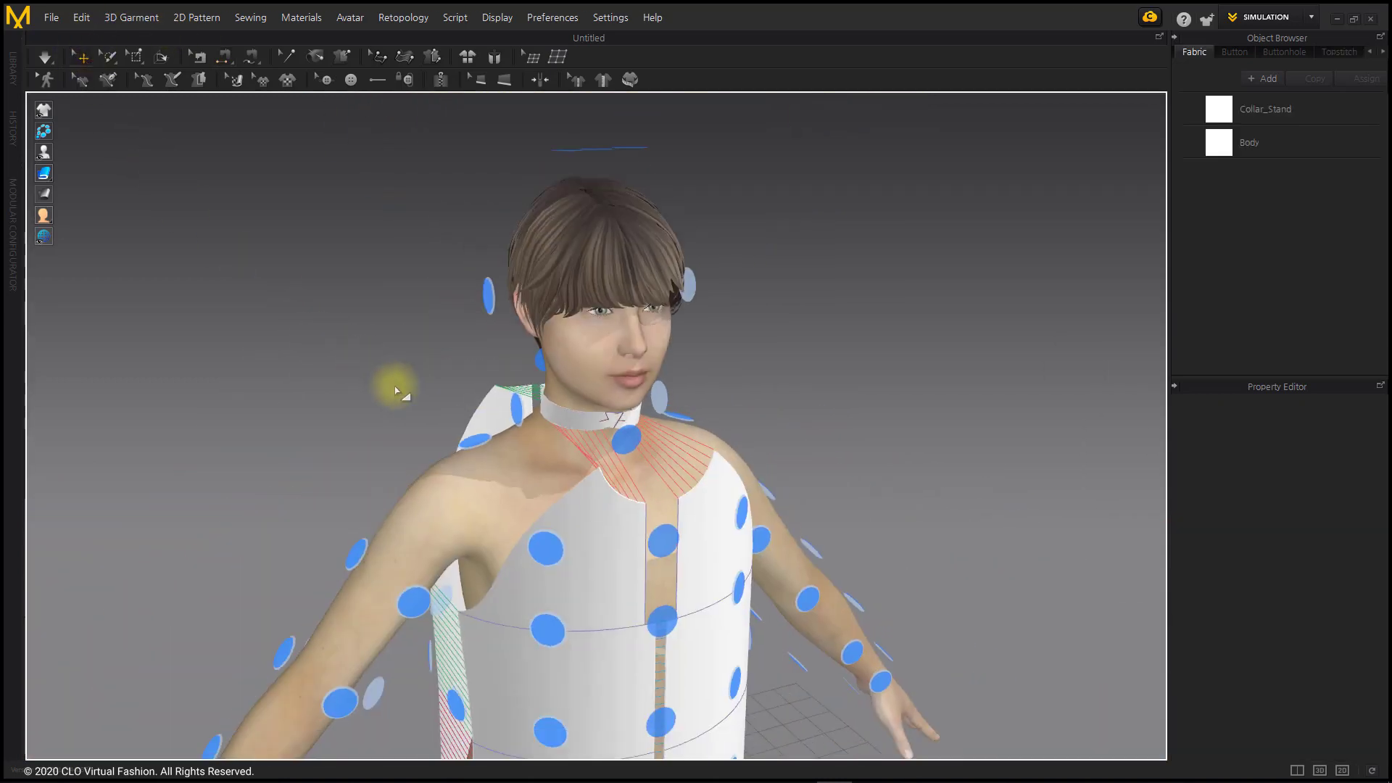
right_drag(394, 386, 387, 356)
right_drag(732, 395, 702, 395)
scroll(696, 392, down, 6)
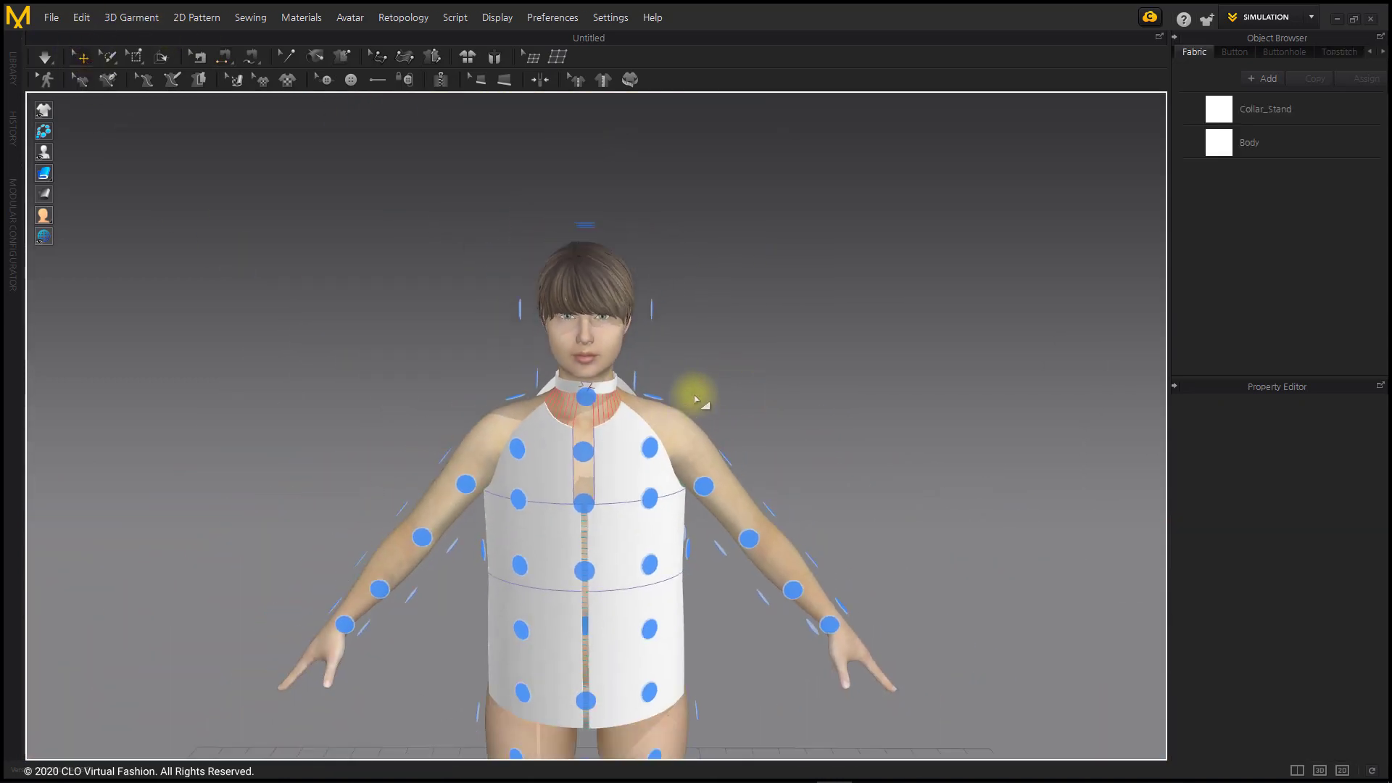
click(45, 56)
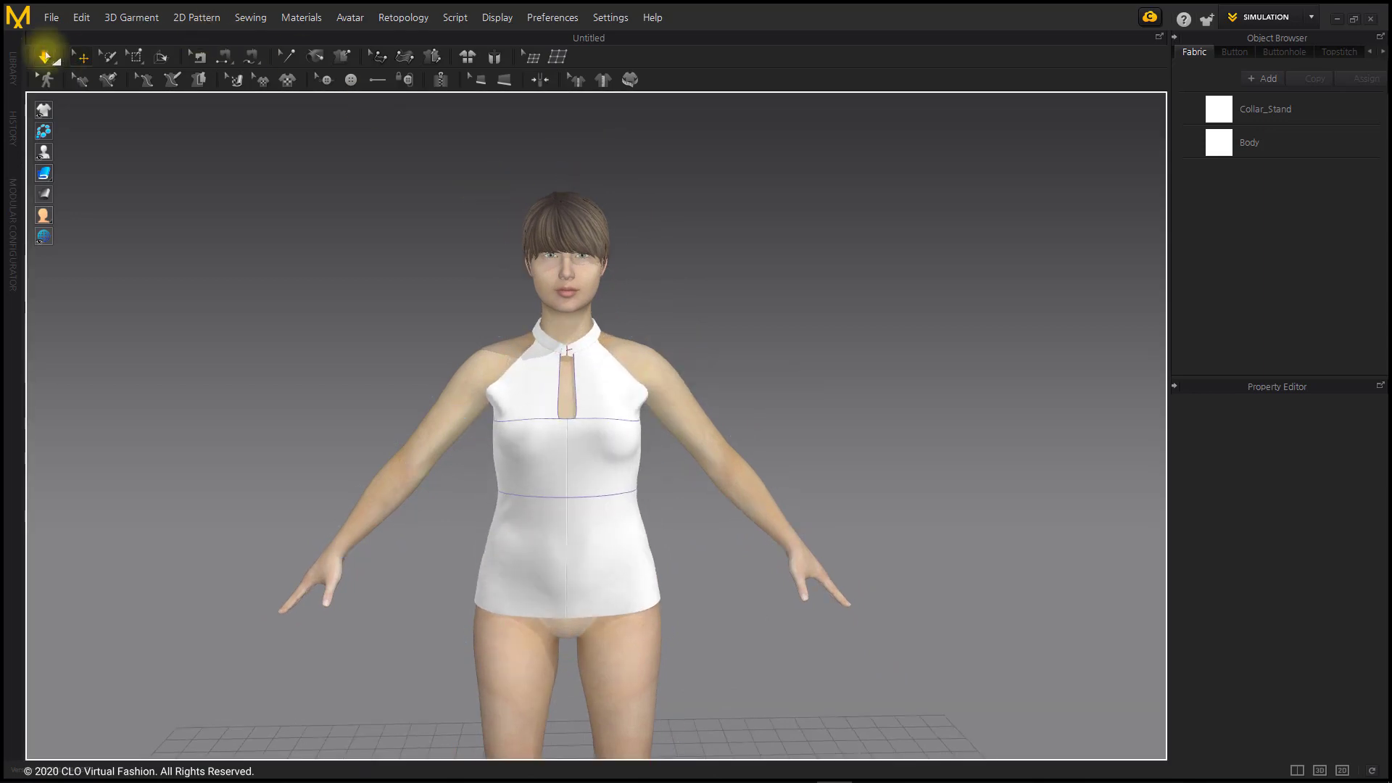
- Display the 3D garment view and the 2D pattern window side by side with all pattern pieces in view
scroll(755, 218, down, 3)
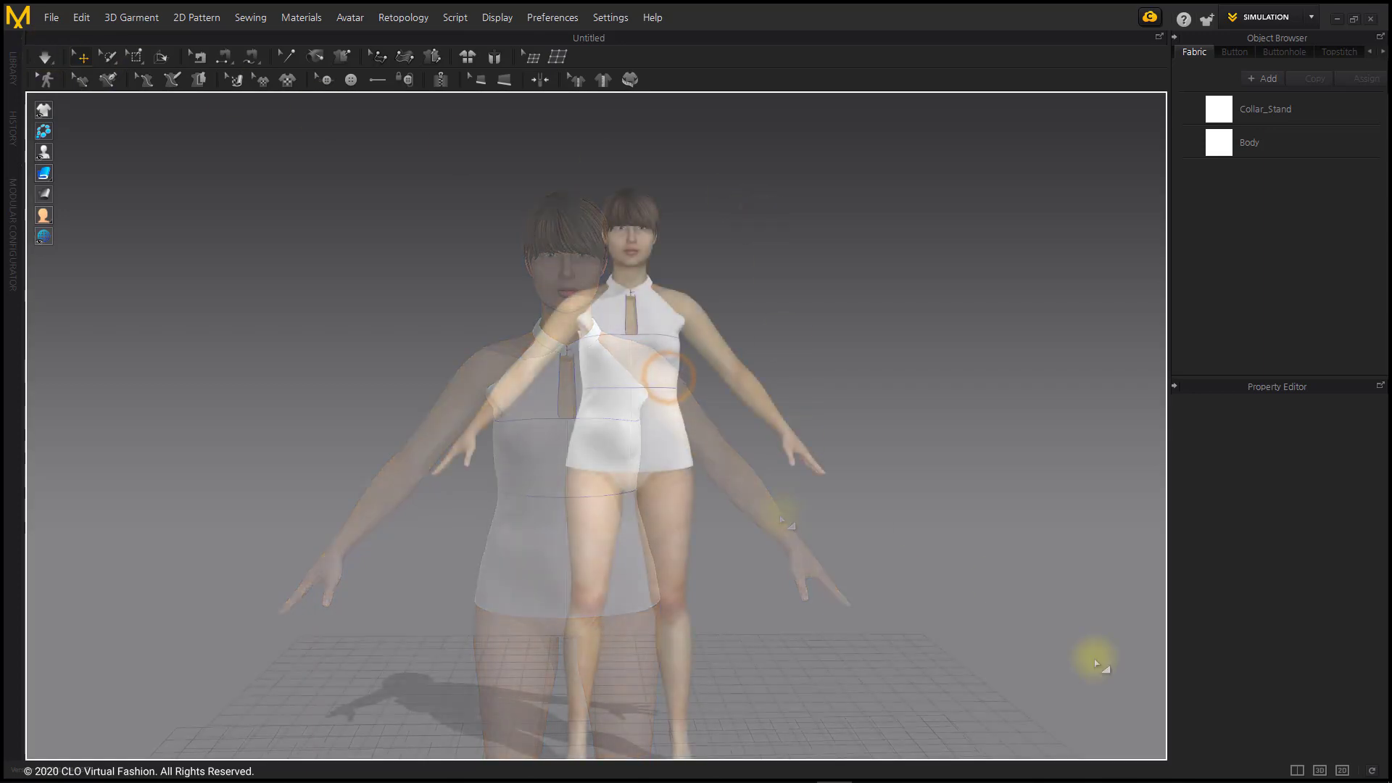
click(1297, 770)
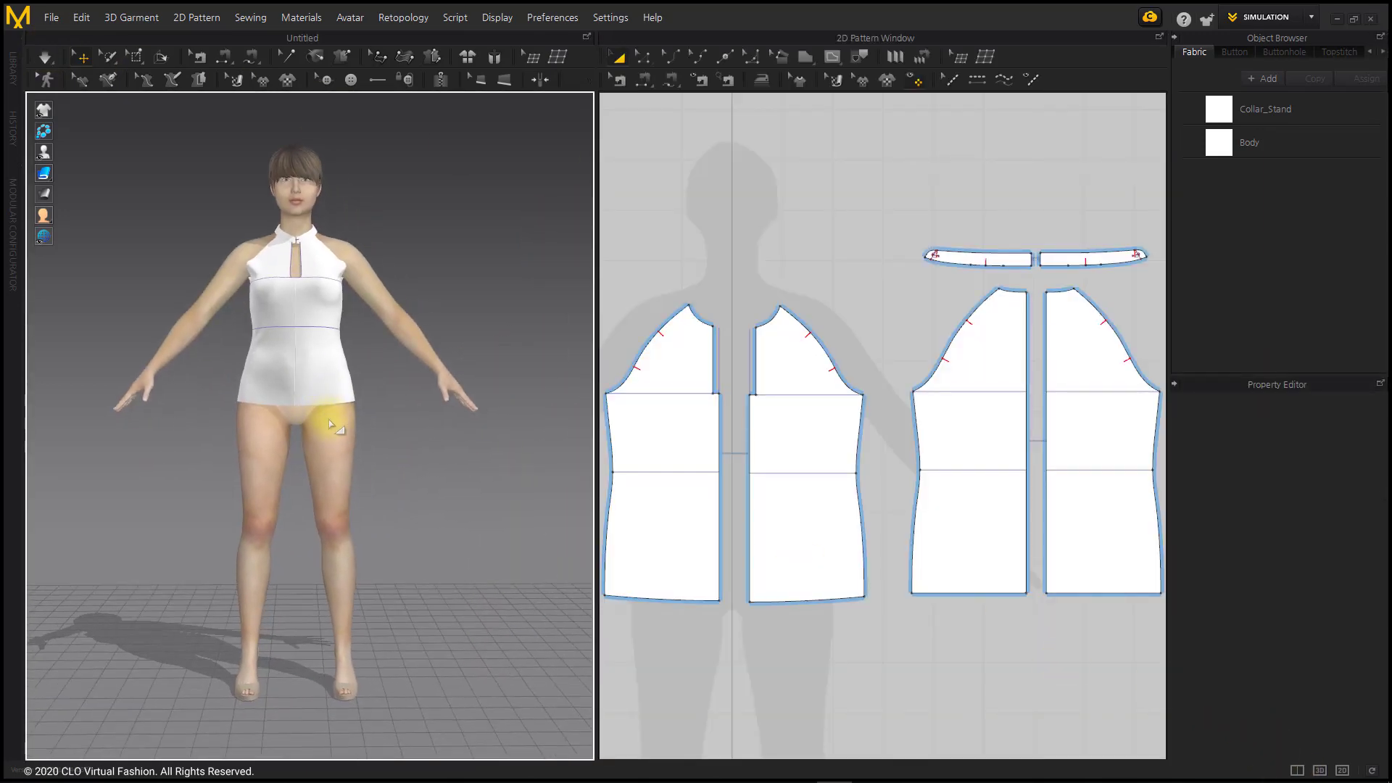
scroll(901, 498, down, 3)
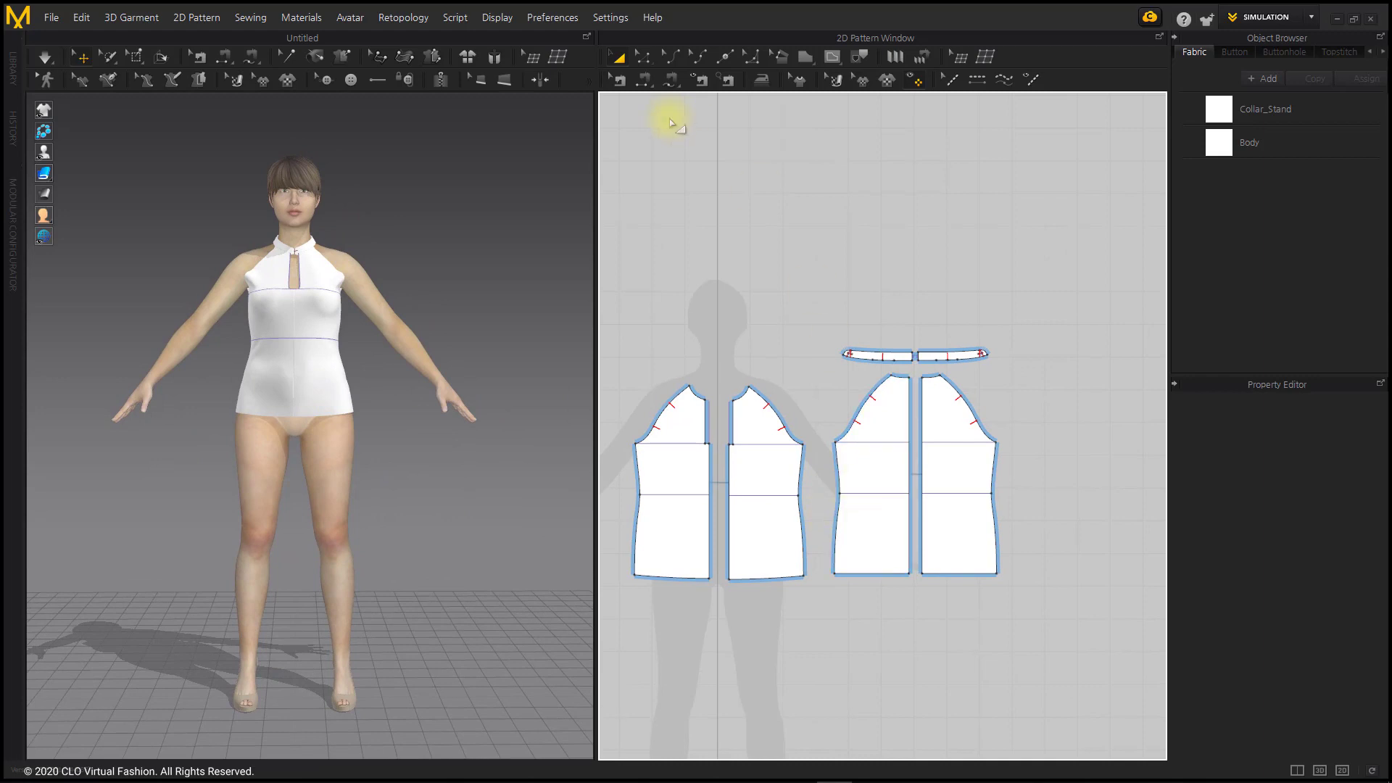
- Sew the centre back edges of the two collar stand halves together with Segment Sewing
click(643, 79)
scroll(933, 286, up, 5)
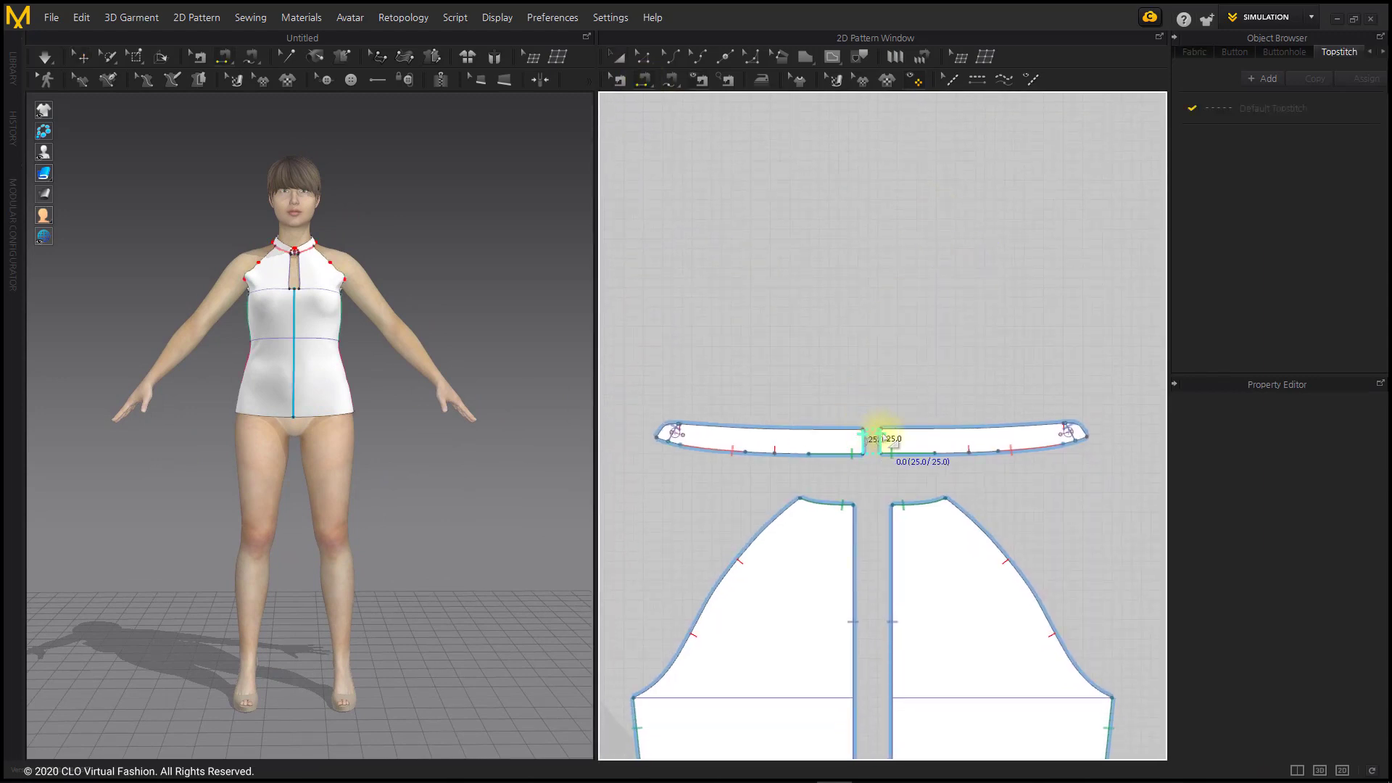
click(881, 435)
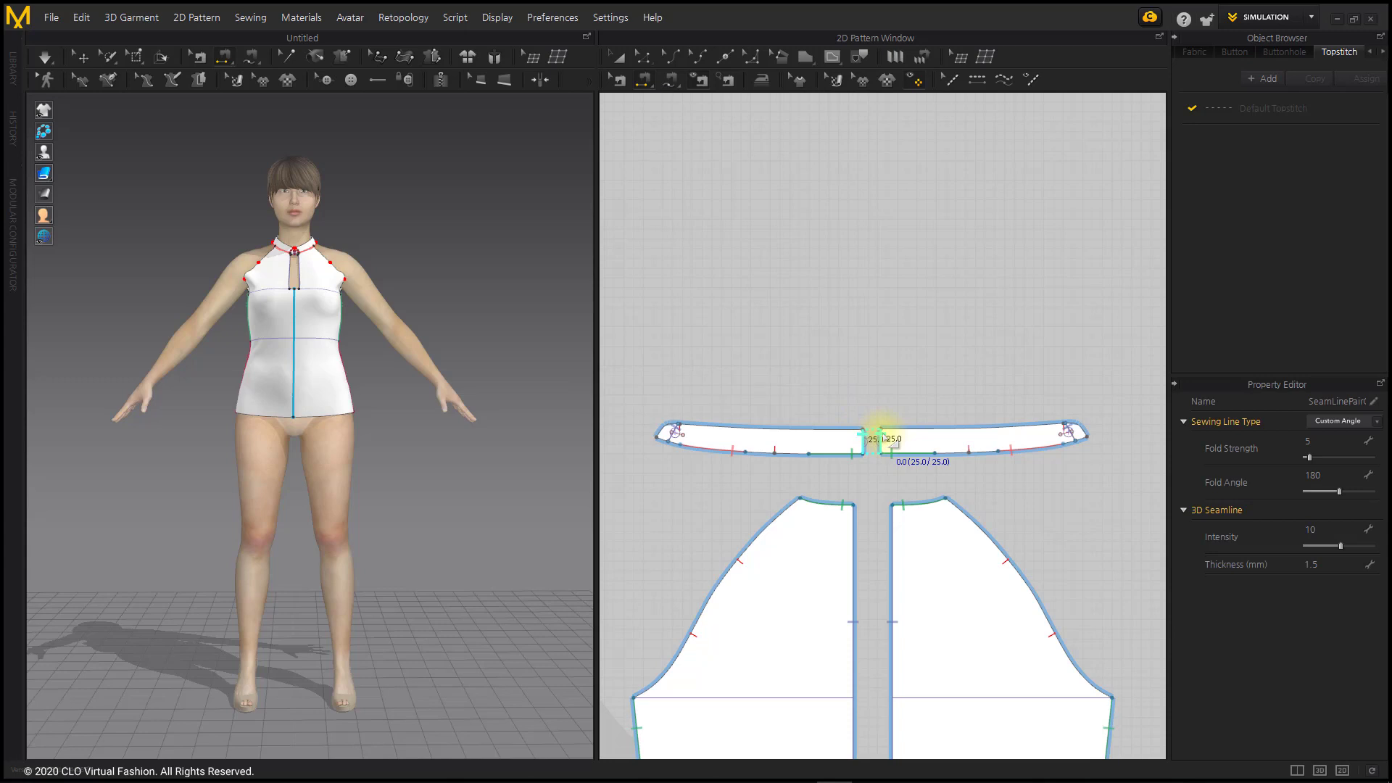
click(619, 57)
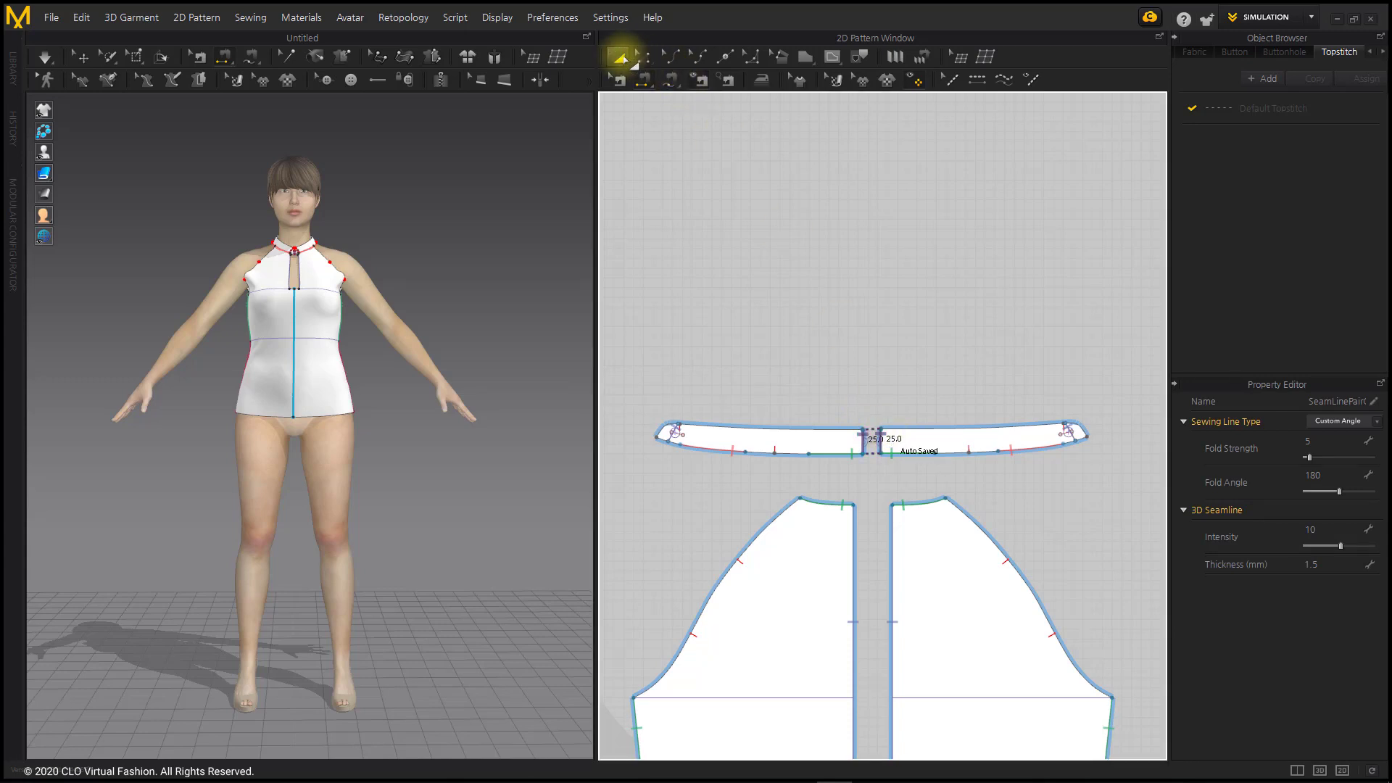
- Delete the short near-horizontal internal line crossing the diagonal line at the collar stand's front end
scroll(961, 645, down, 1)
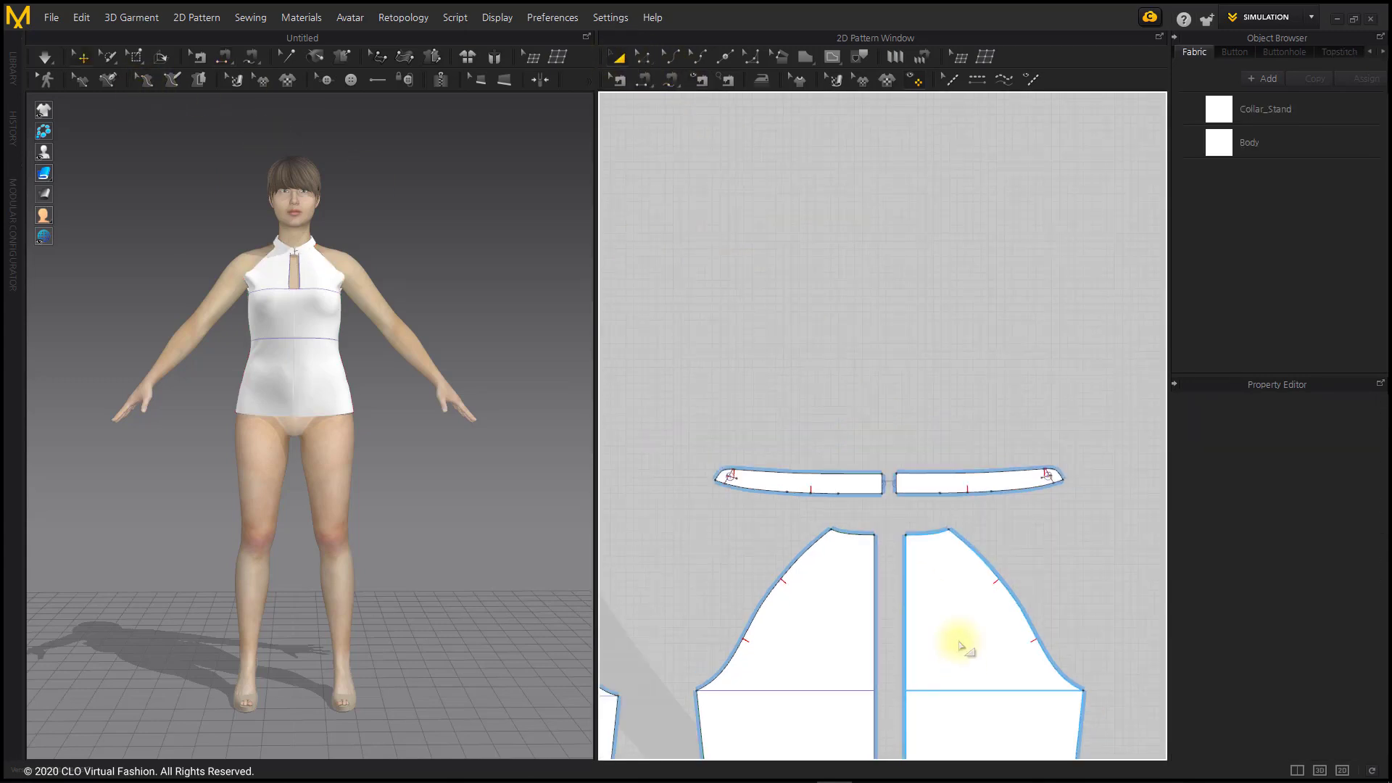
middle_drag(961, 646, 919, 476)
scroll(1067, 311, up, 4)
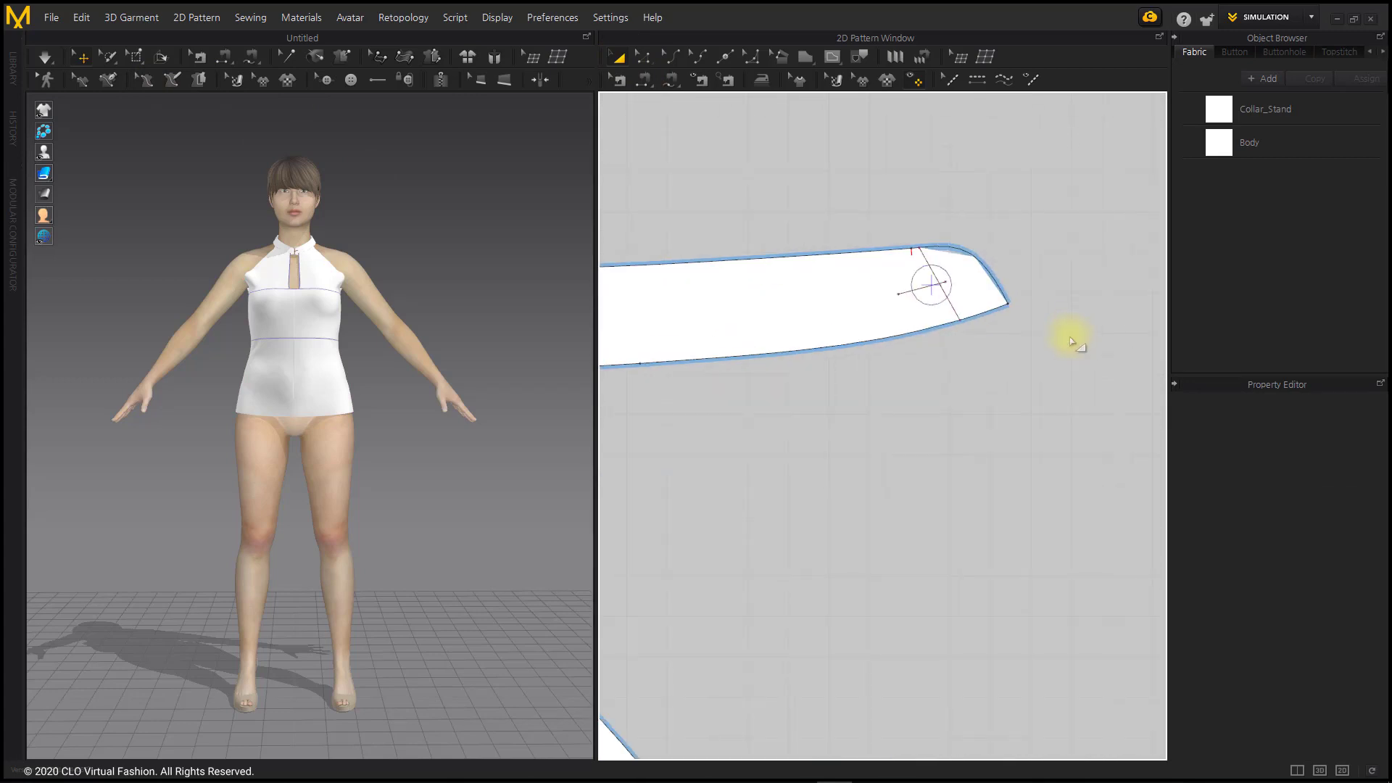
middle_drag(1071, 361, 1074, 450)
scroll(1017, 453, up, 1)
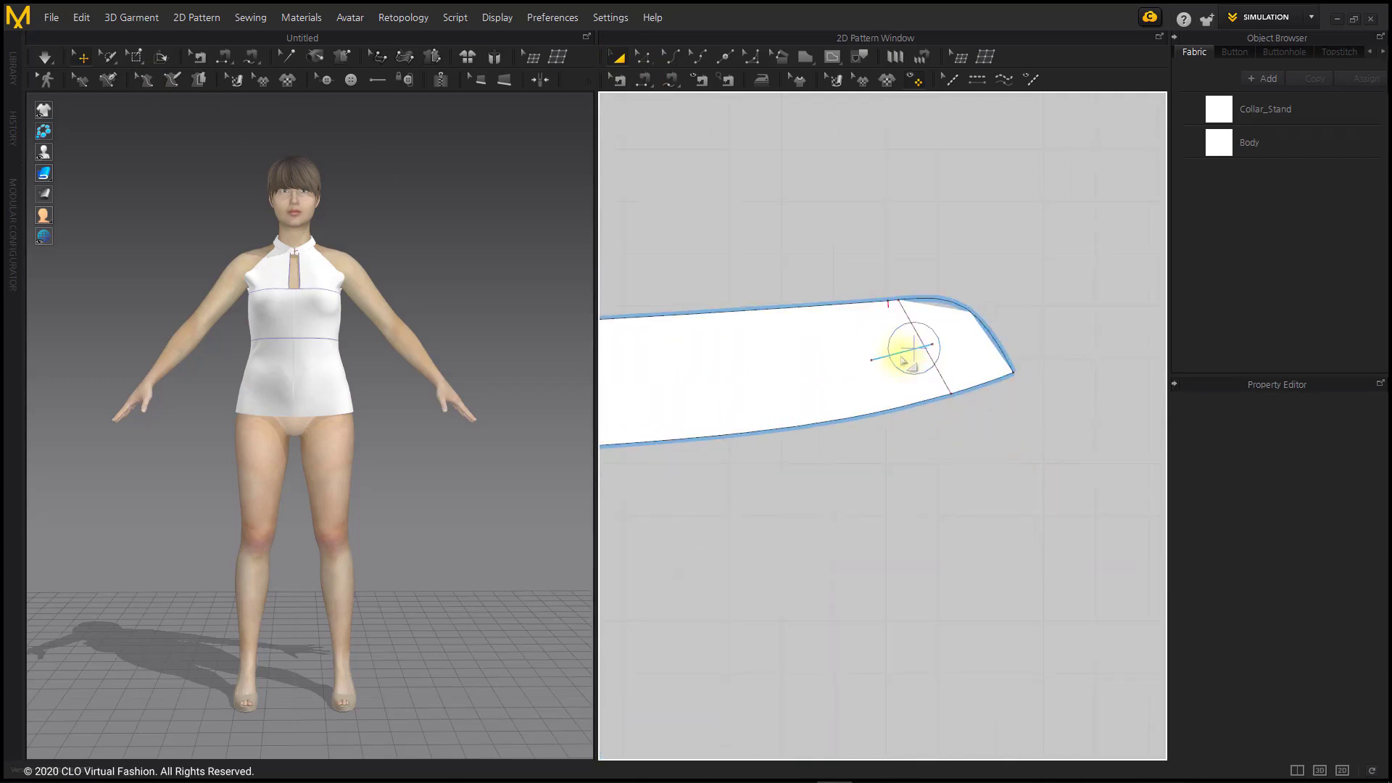
click(903, 357)
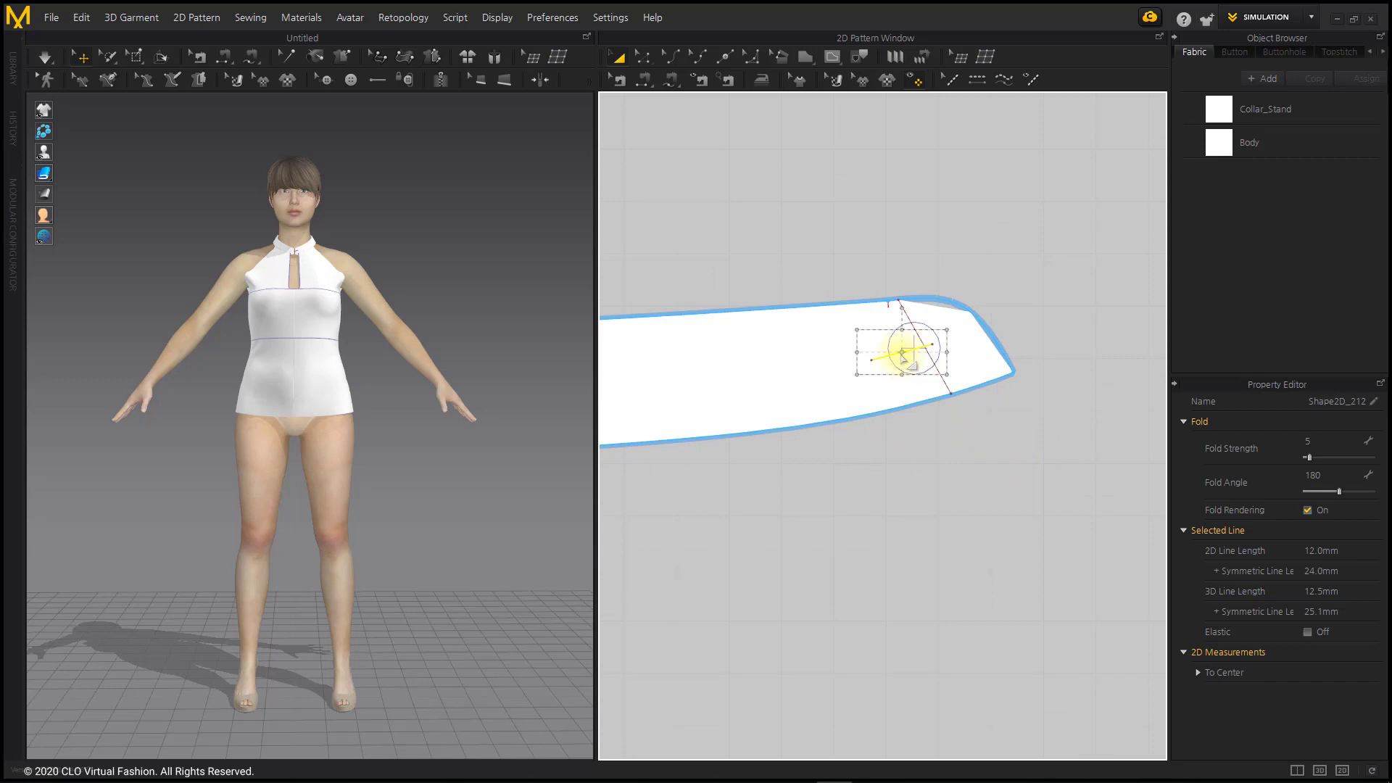
key(Delete)
- Split the collar stand along the diagonal internal line at its front end
click(934, 366)
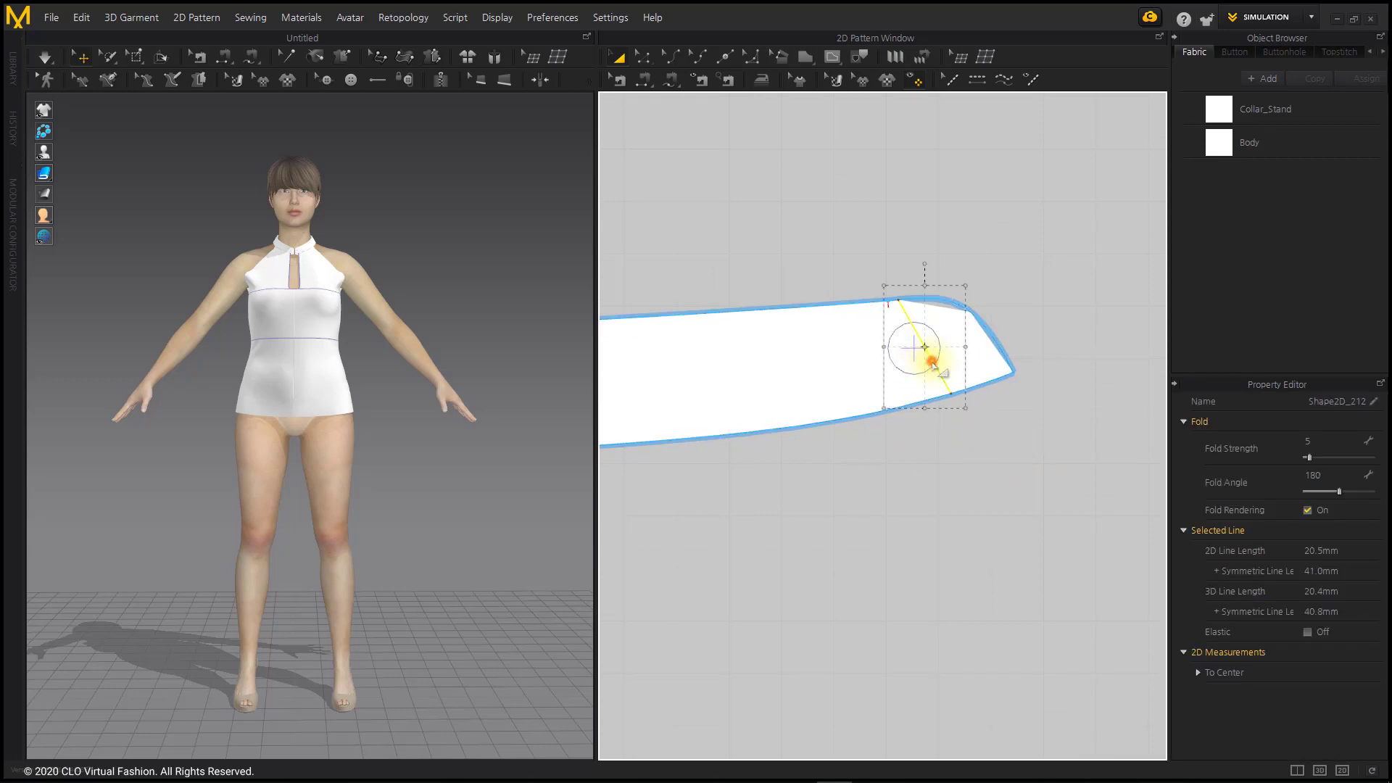
right_click(936, 368)
click(972, 212)
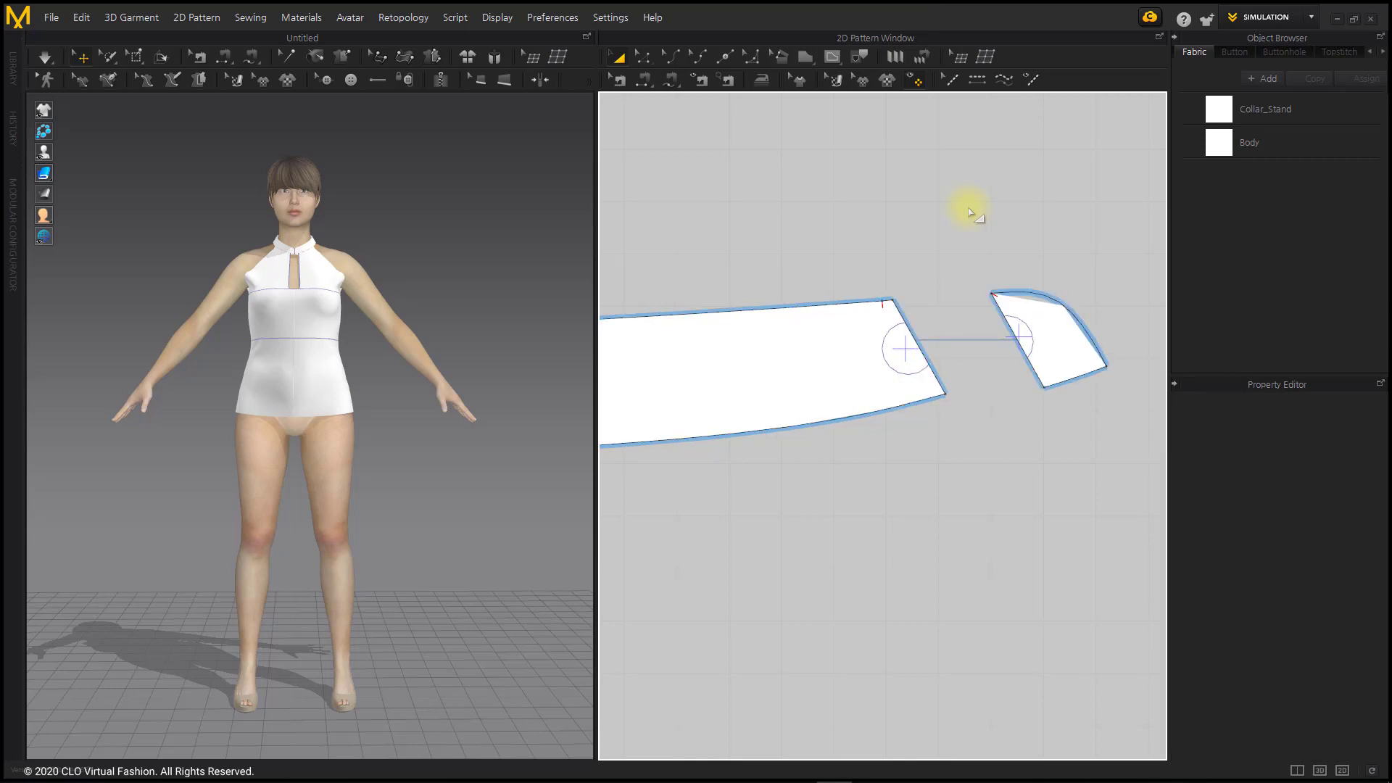
- Delete the cut-off front tips of both collar stand halves
click(1095, 377)
key(Delete)
scroll(824, 513, down, 4)
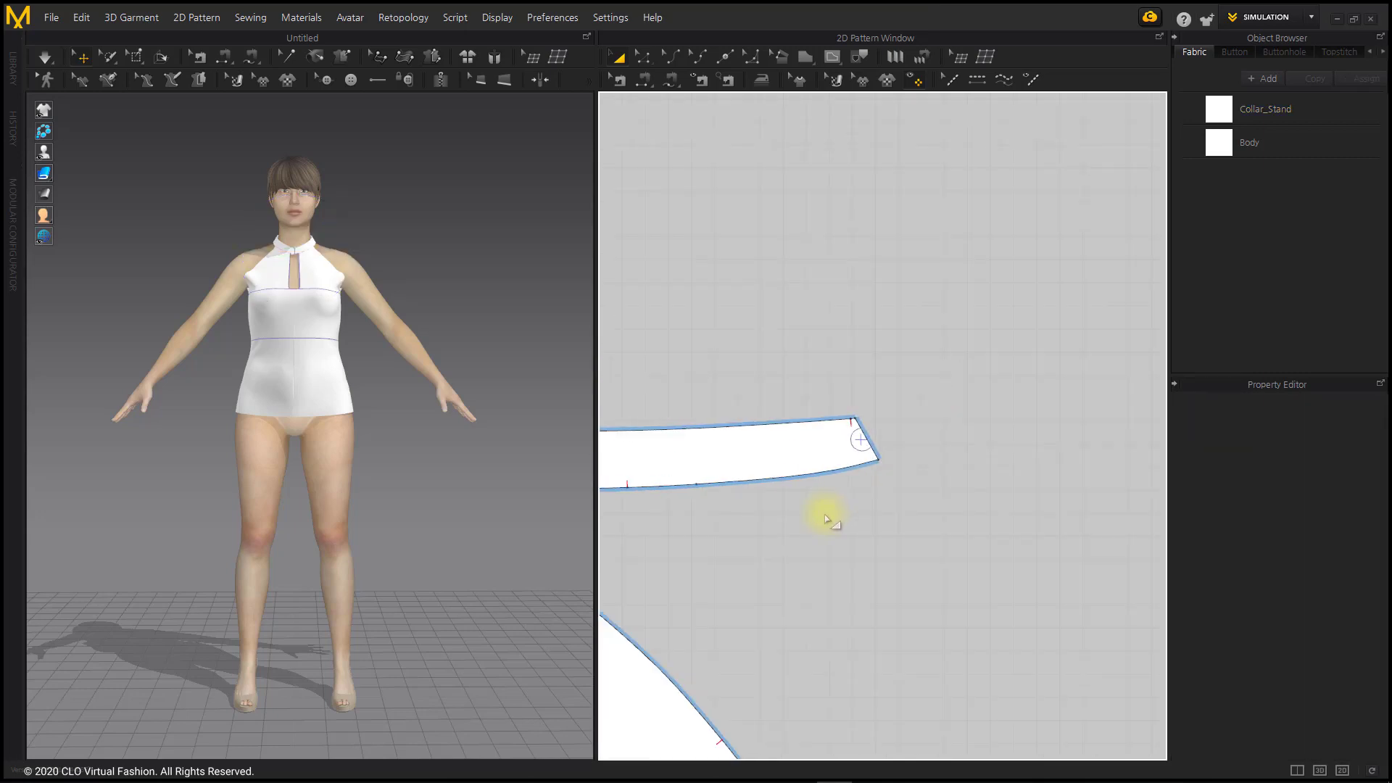
middle_drag(682, 429, 967, 438)
scroll(790, 369, up, 3)
click(788, 362)
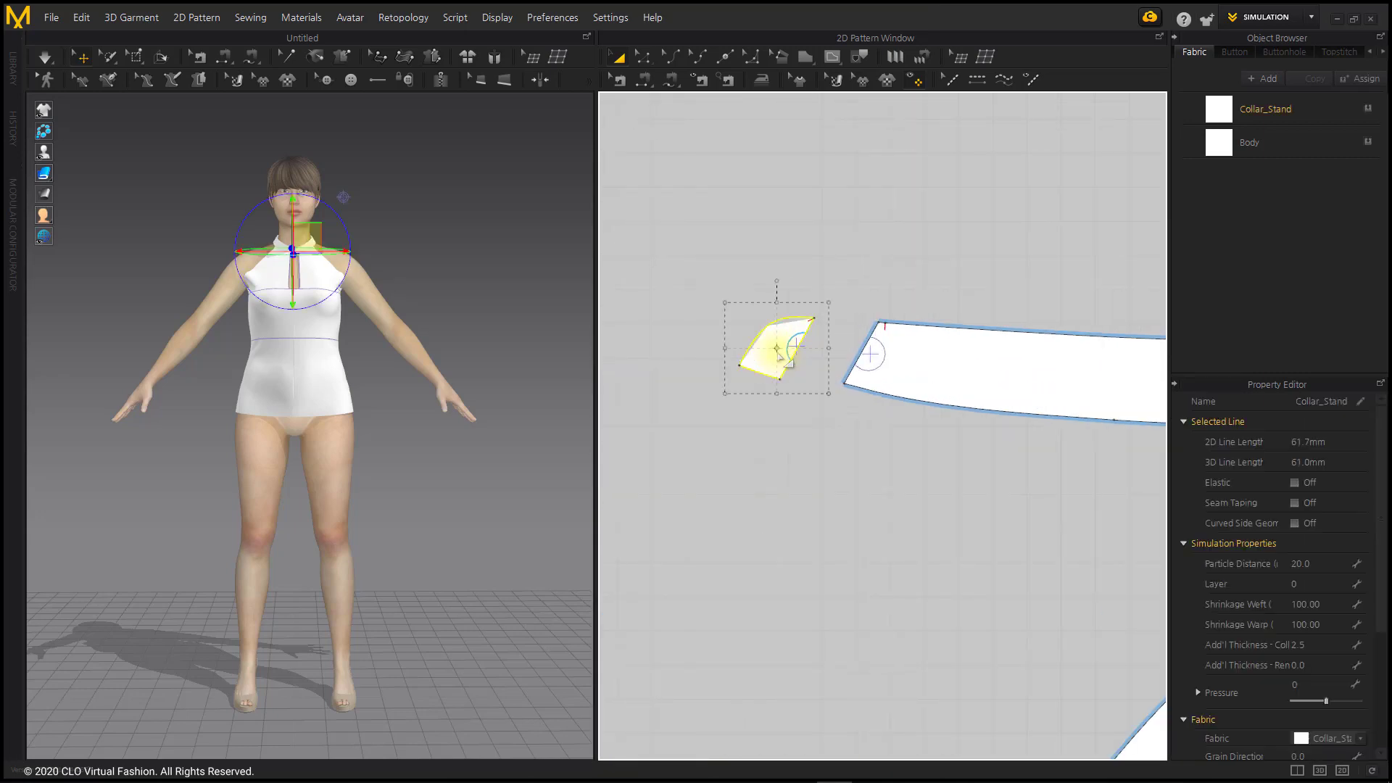
key(Delete)
- Simulate the garment to drape the trimmed collar stand around the neck
scroll(336, 426, up, 6)
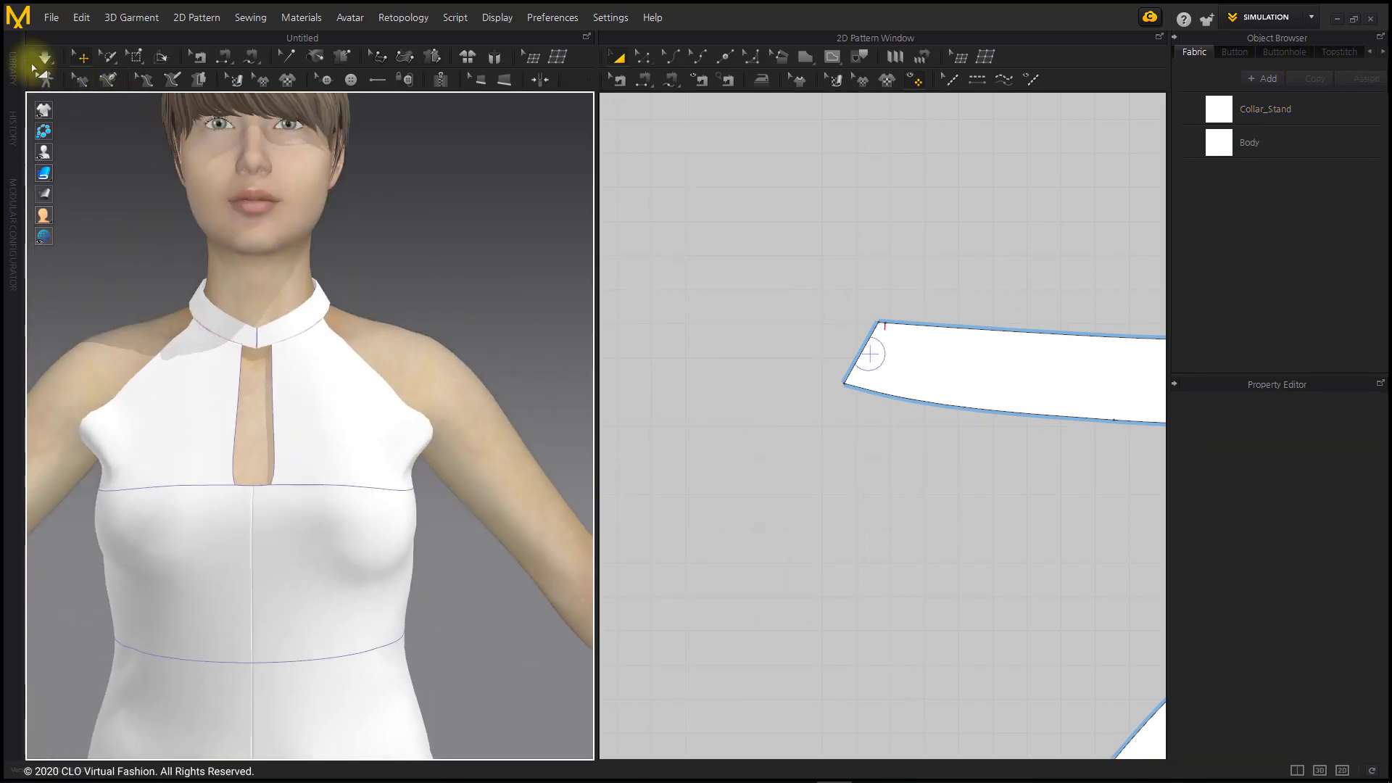
click(45, 56)
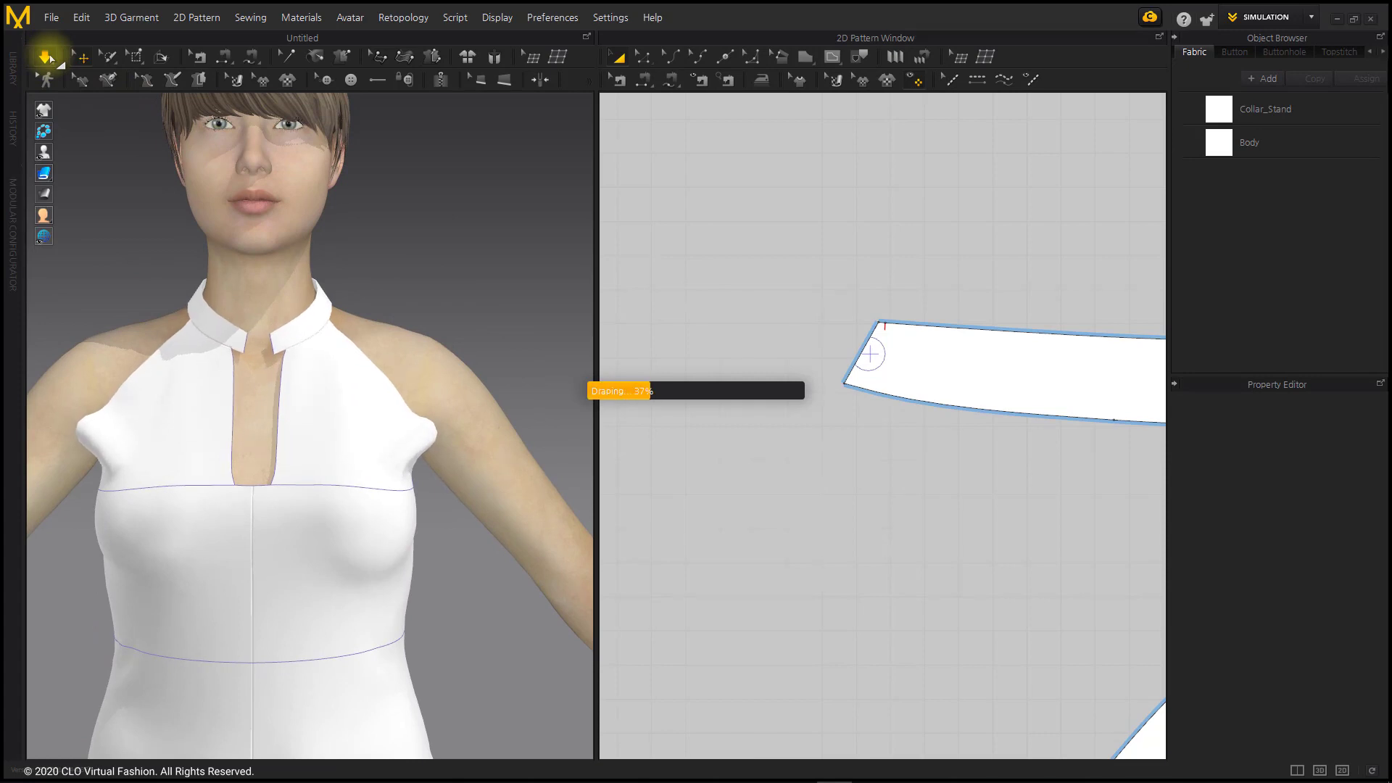
click(45, 57)
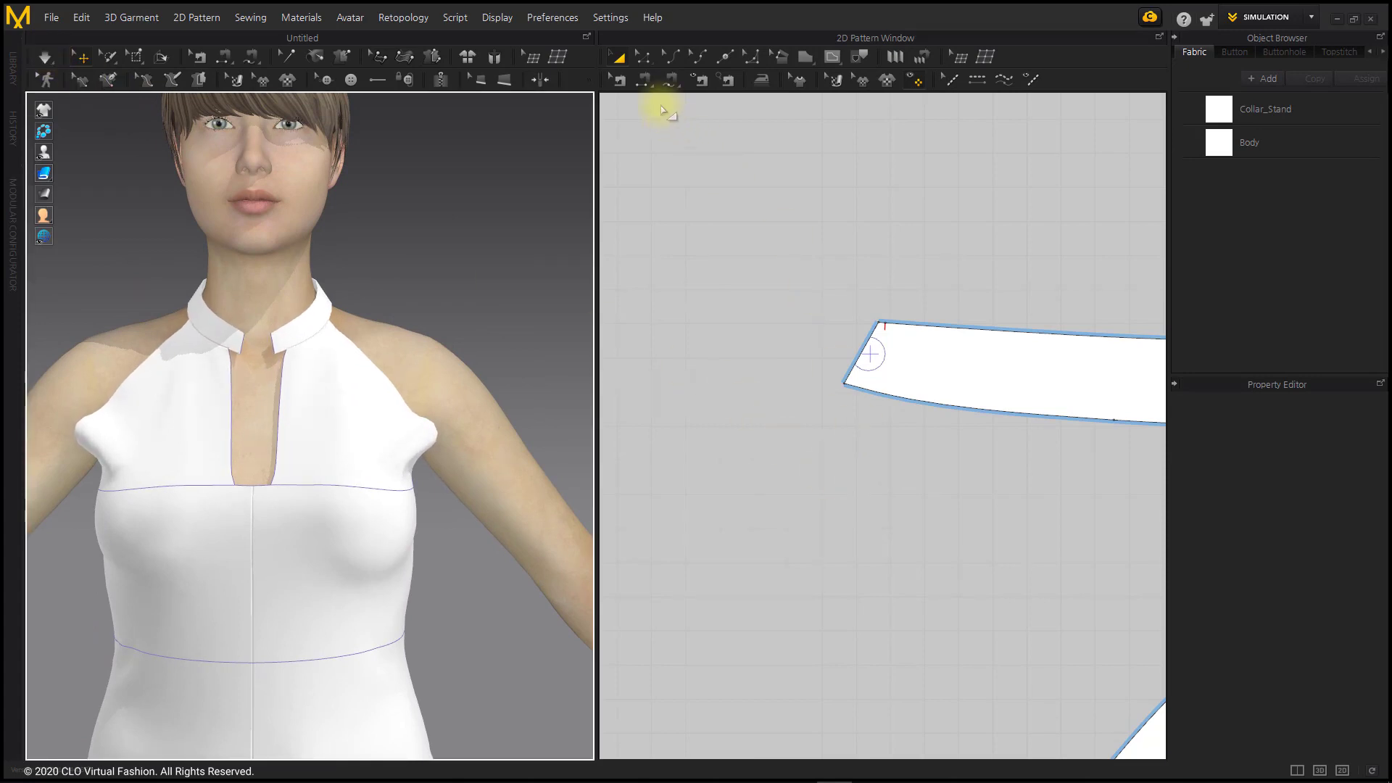
- Sew the slanted front ends of the two collar stand halves together with Segment Sewing and simulate the garment
click(645, 81)
click(875, 335)
scroll(957, 445, down, 5)
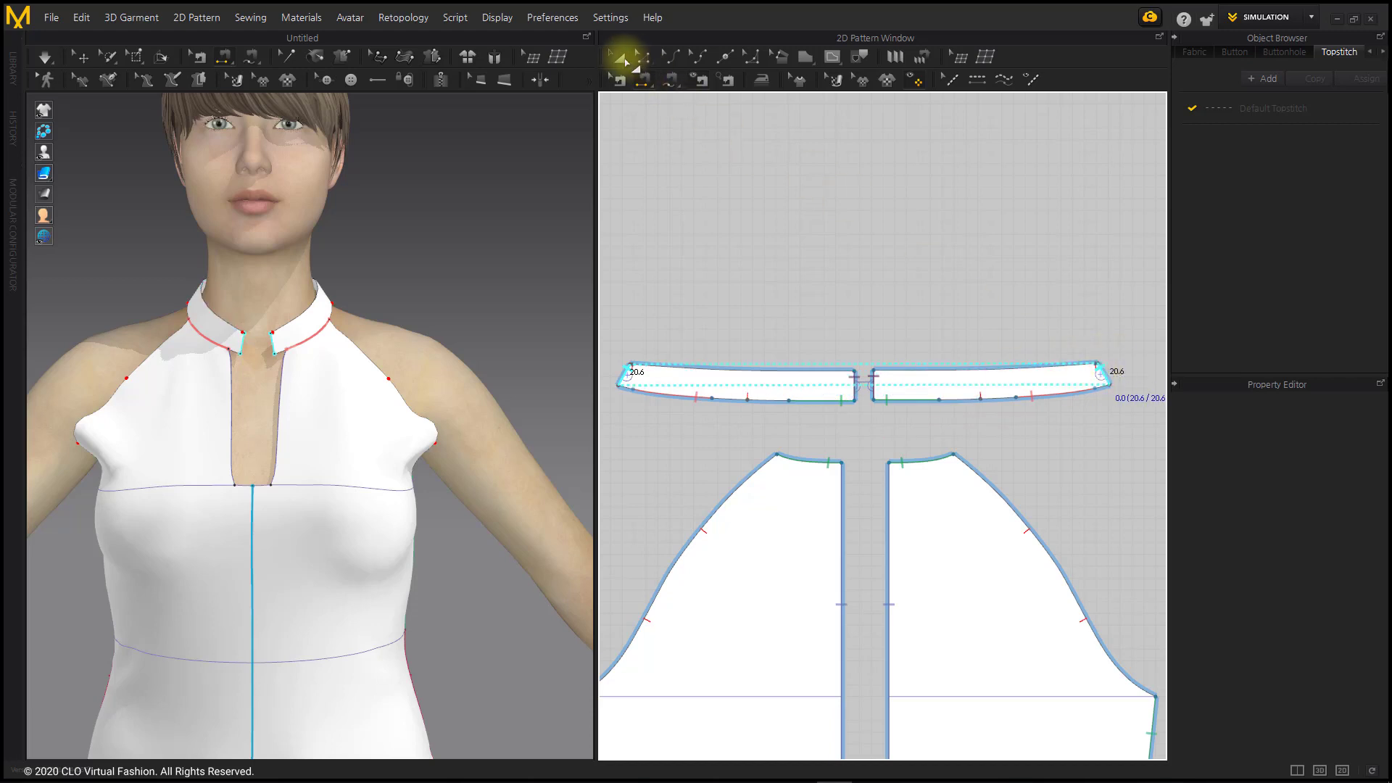
click(619, 58)
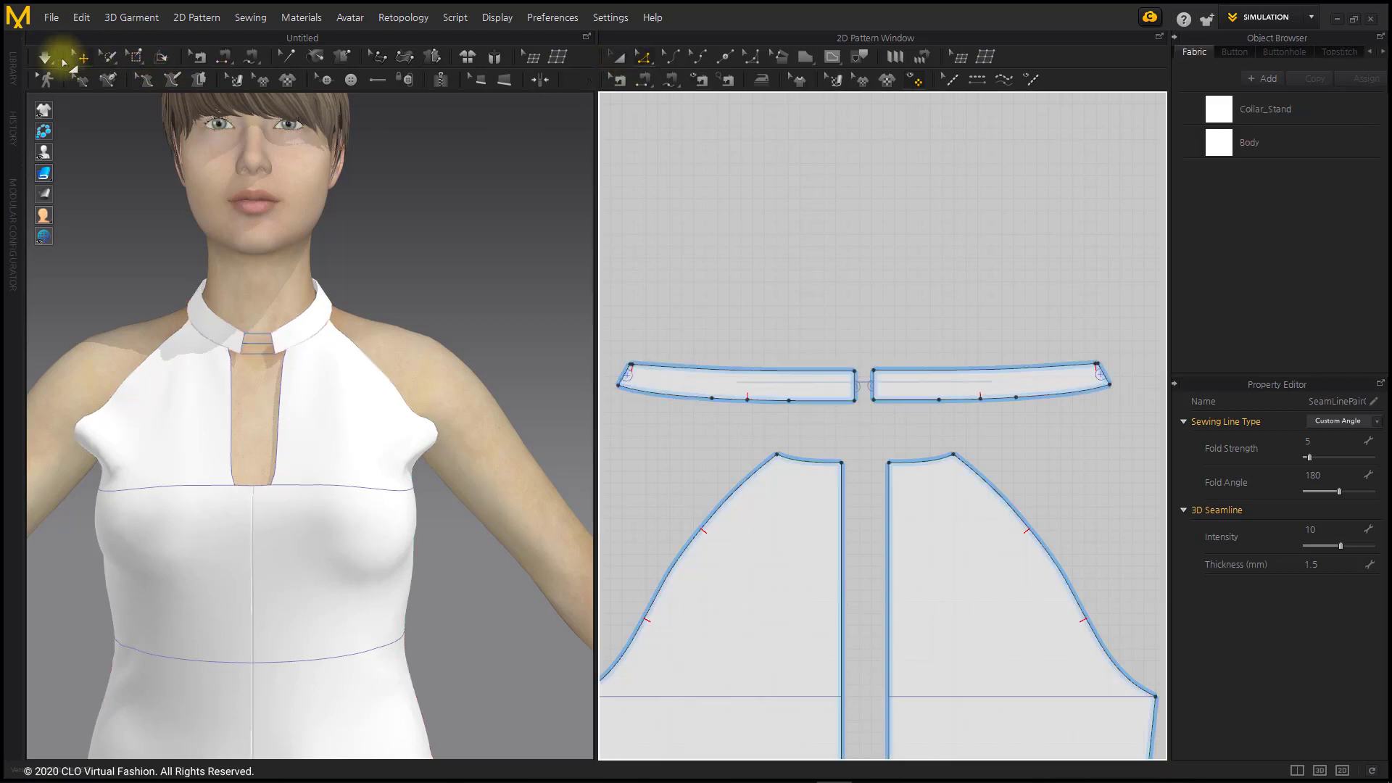
click(45, 58)
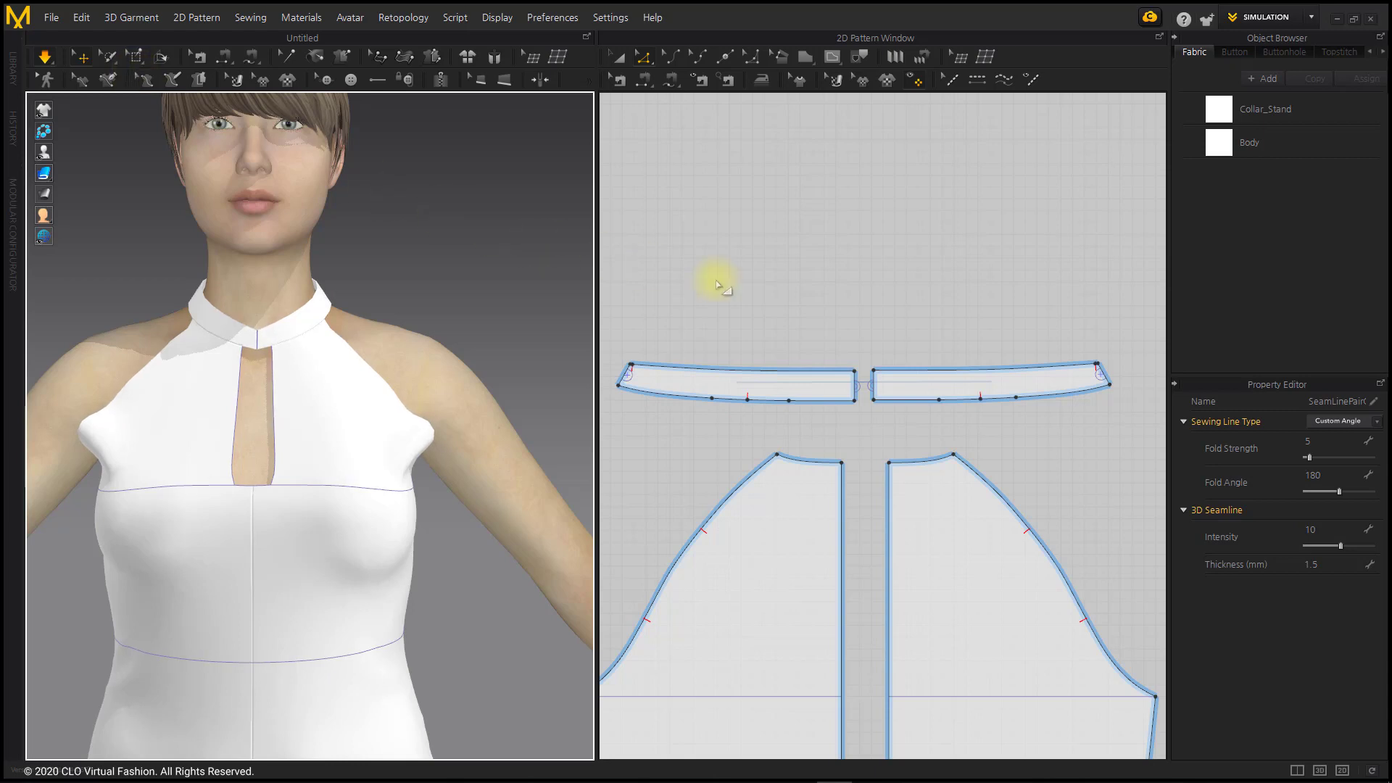
- Move the upper front corner of the collar stand slightly up and outward with Edit Pattern
click(761, 271)
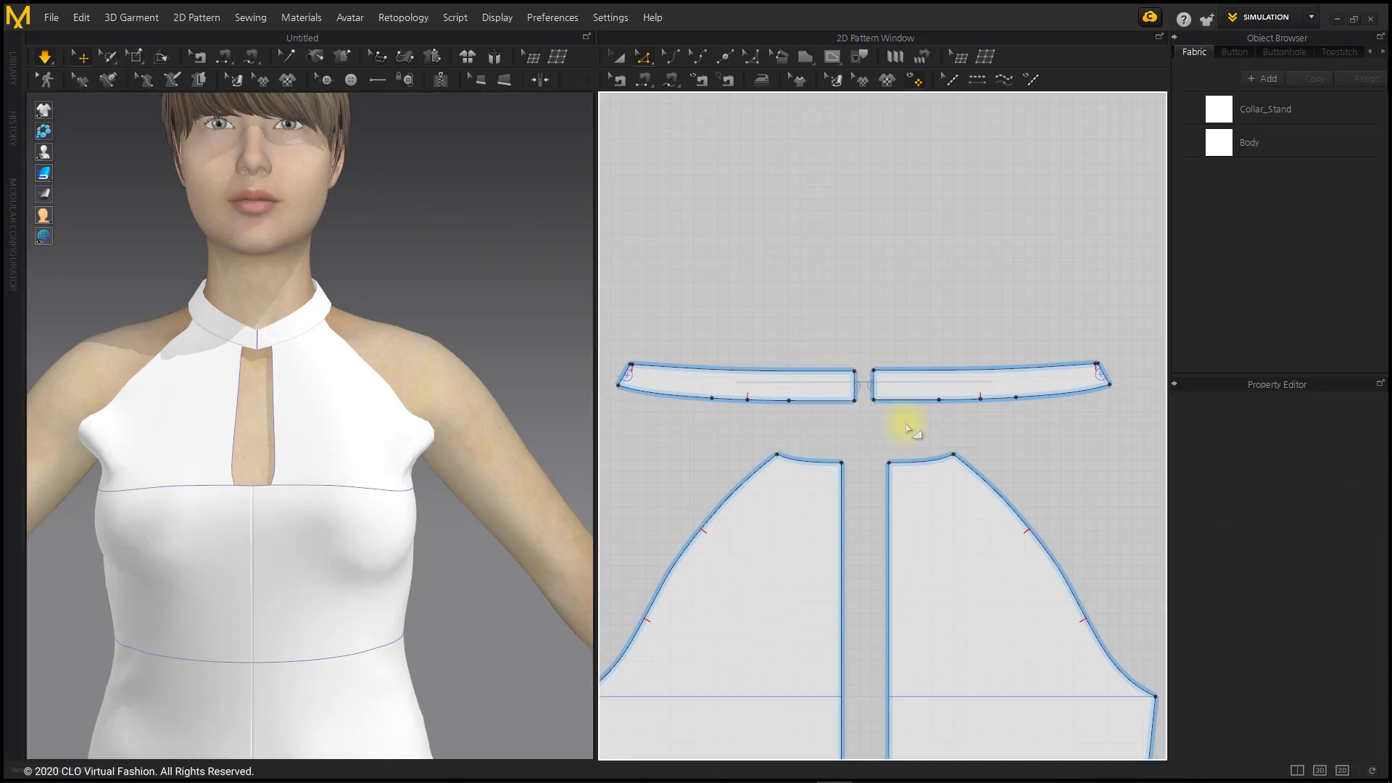
scroll(1057, 398, up, 5)
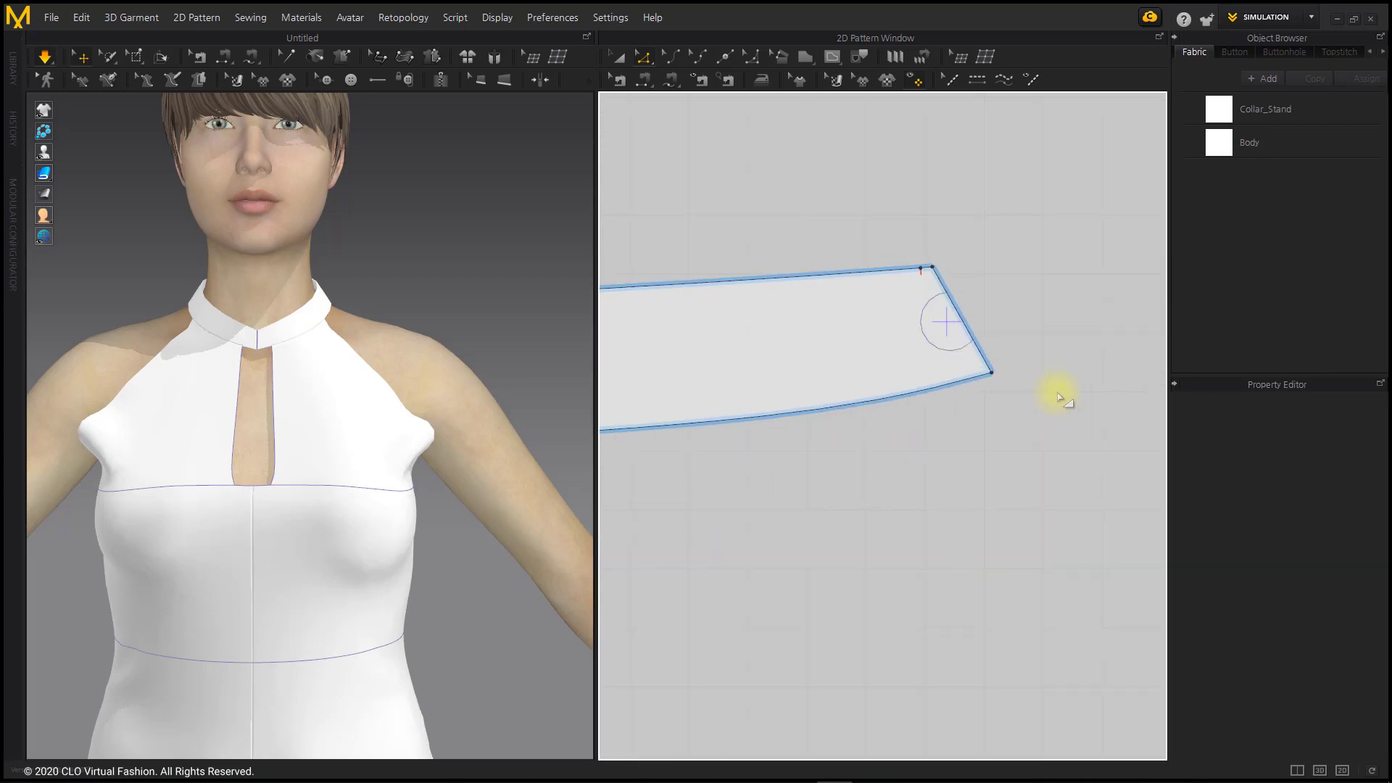
middle_drag(1059, 397, 1147, 424)
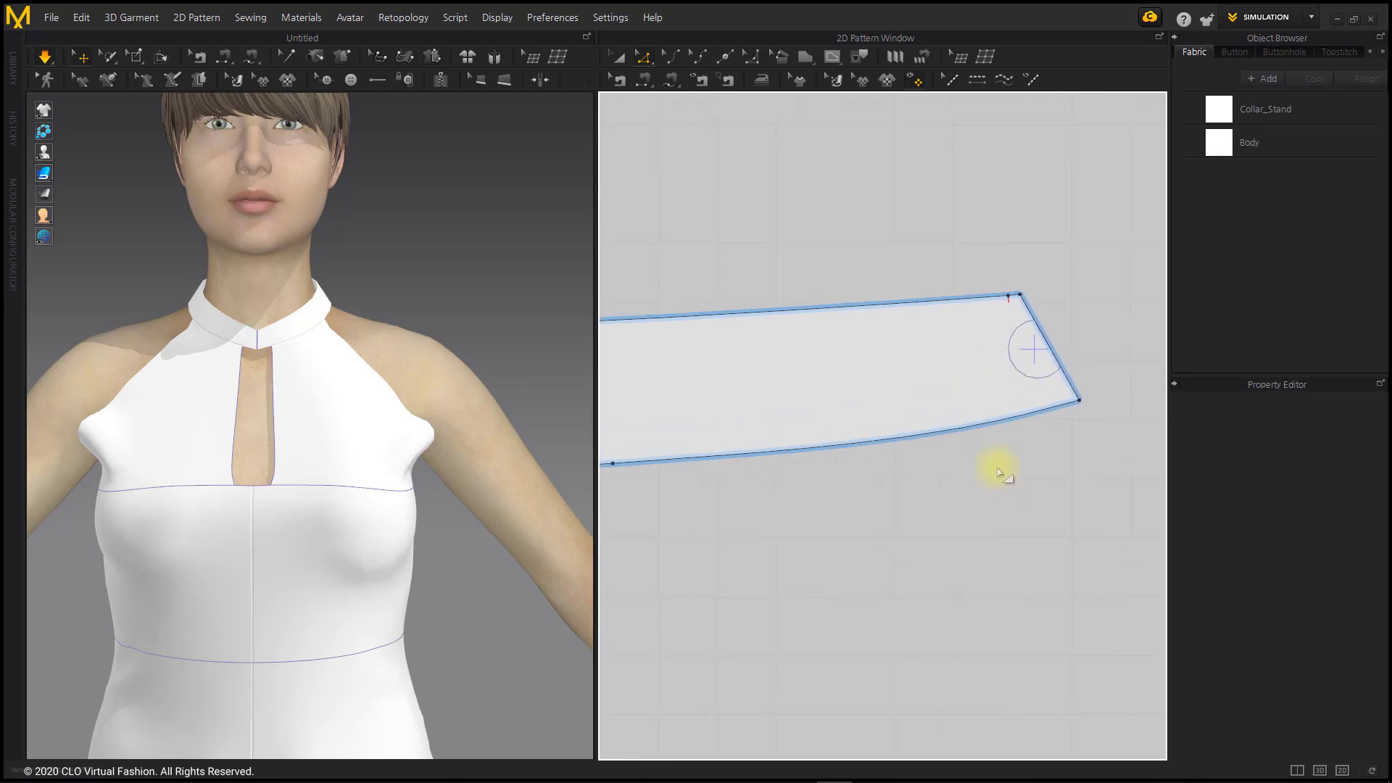
scroll(1068, 290, up, 3)
scroll(1015, 305, up, 1)
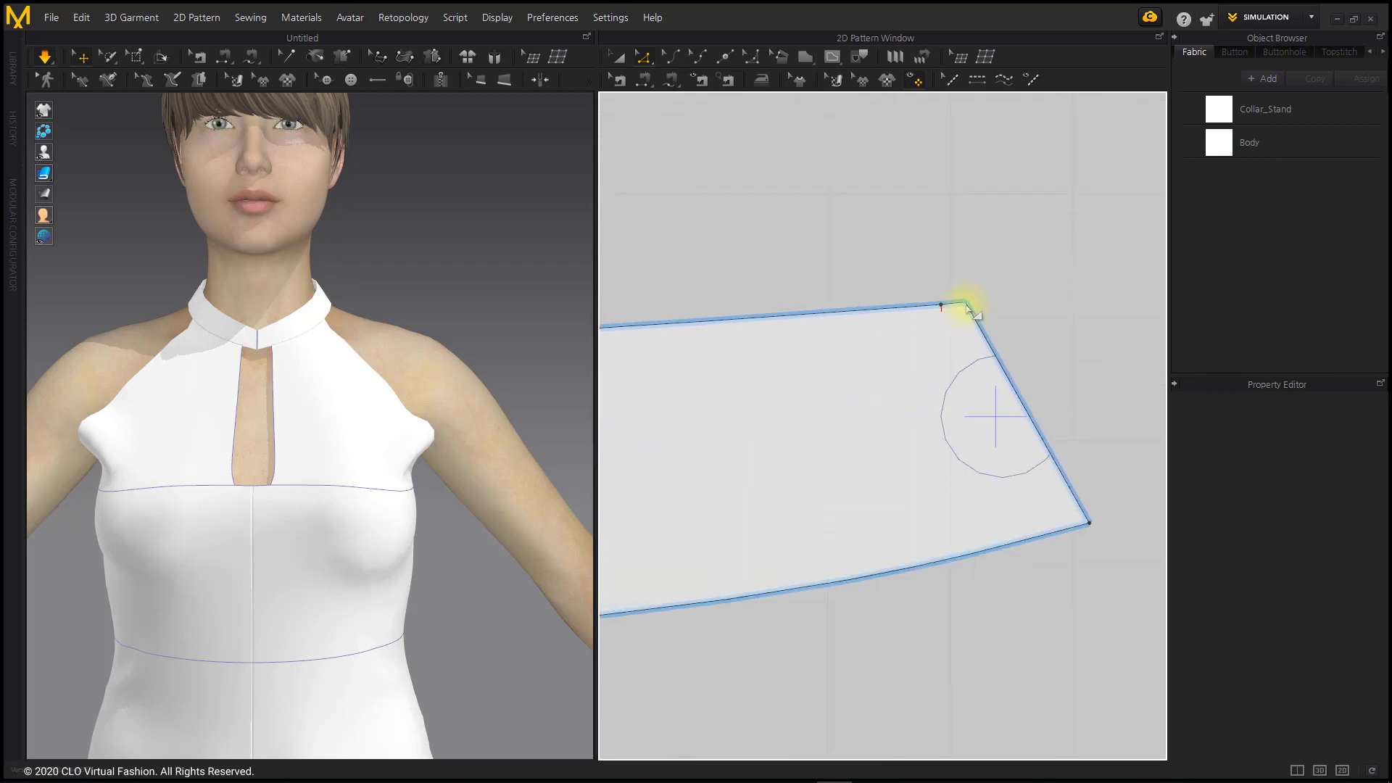
drag(972, 310, 990, 286)
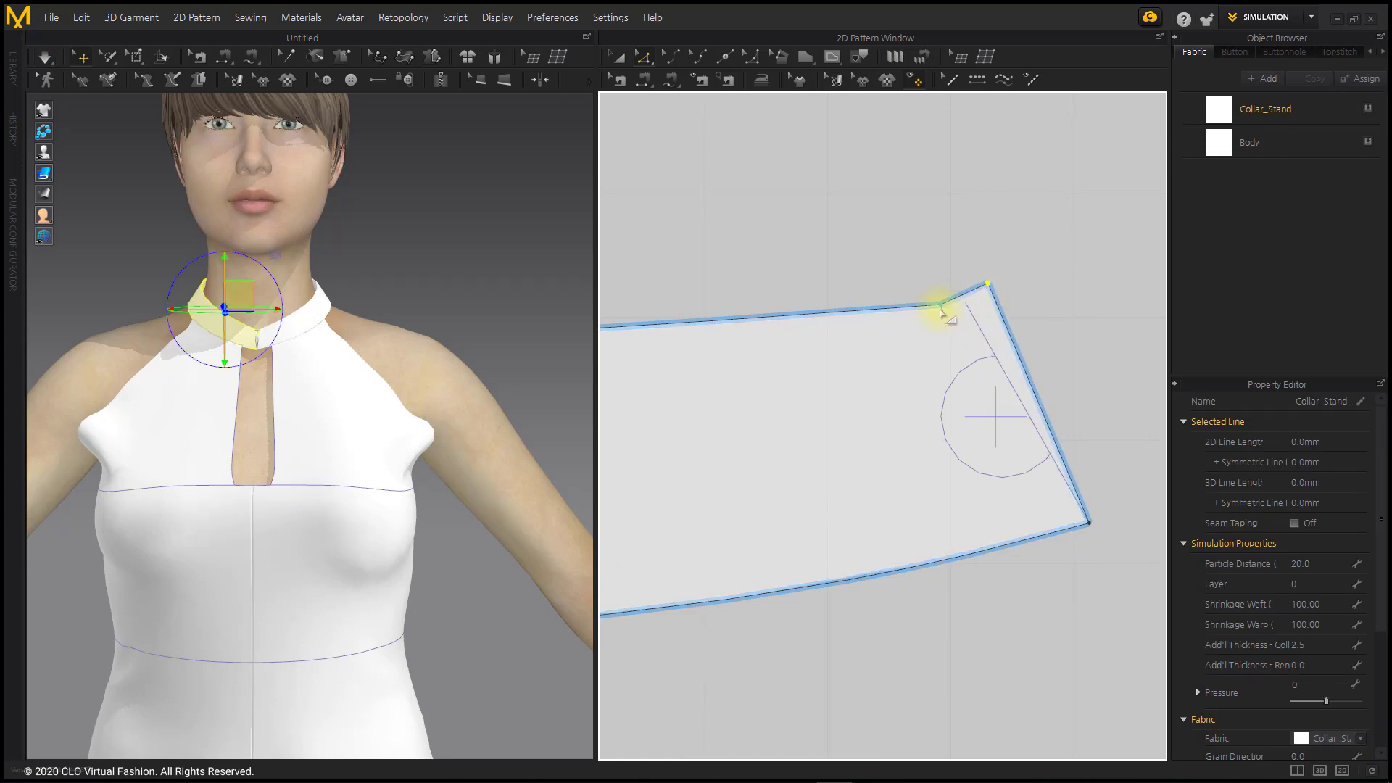
- Convert the point beside the collar stand's upper front corner to a curve point and delete the extra points there to smooth the edge
right_click(941, 306)
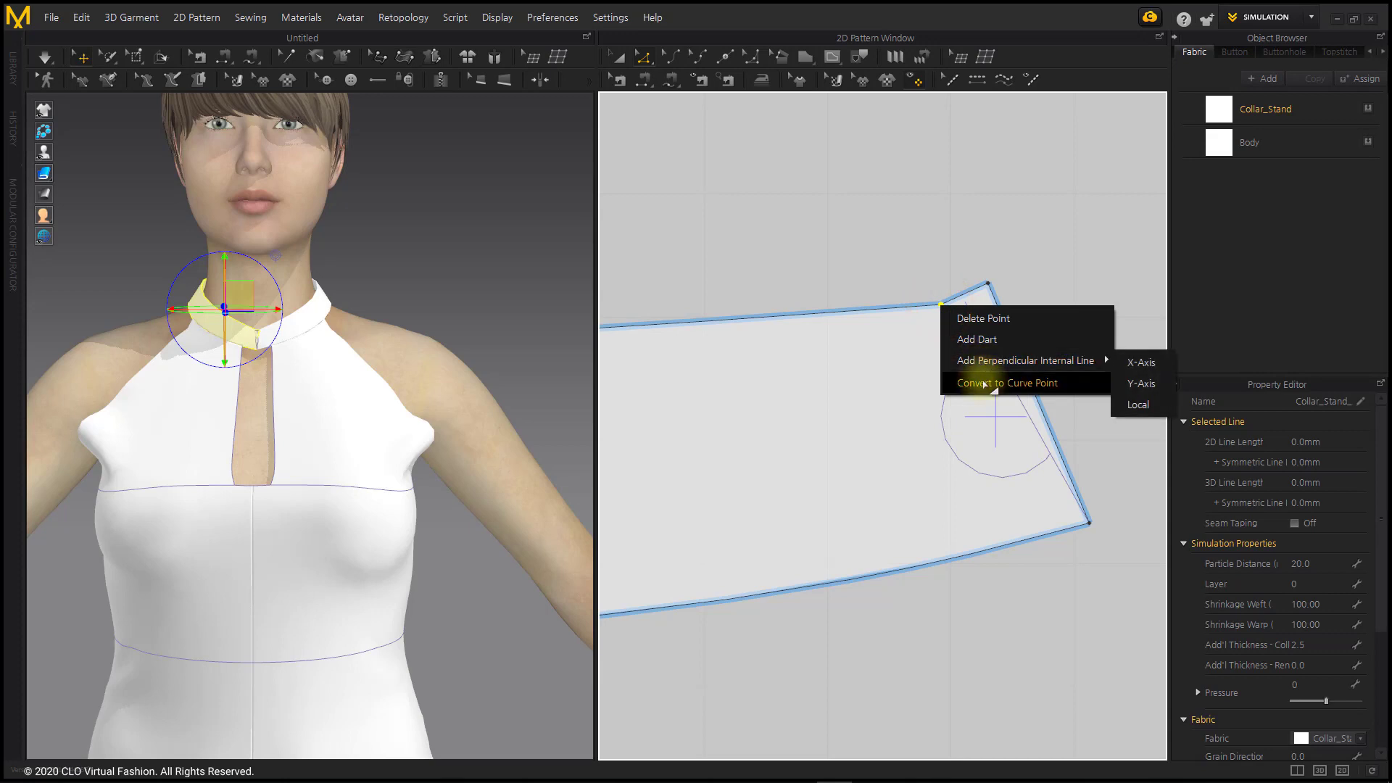
click(985, 389)
scroll(839, 395, down, 3)
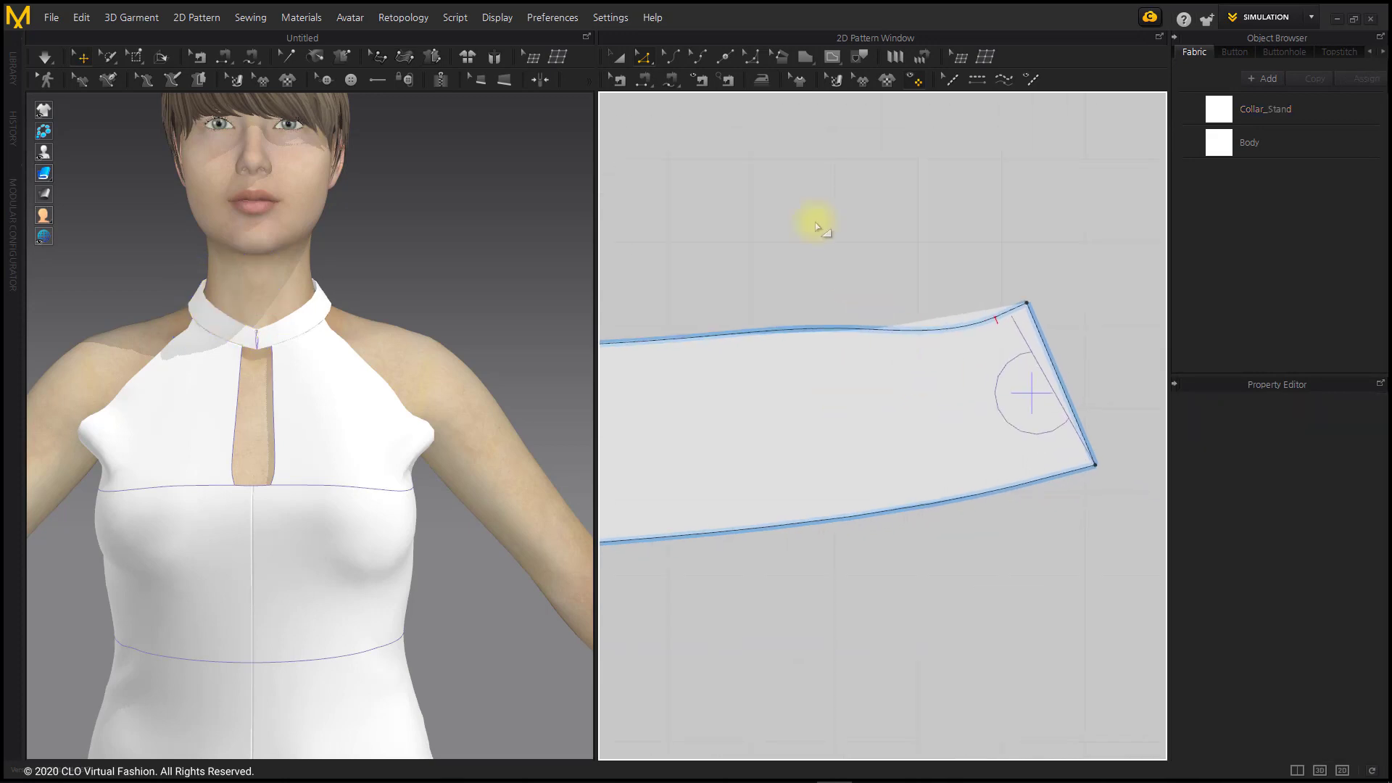
click(696, 57)
click(995, 317)
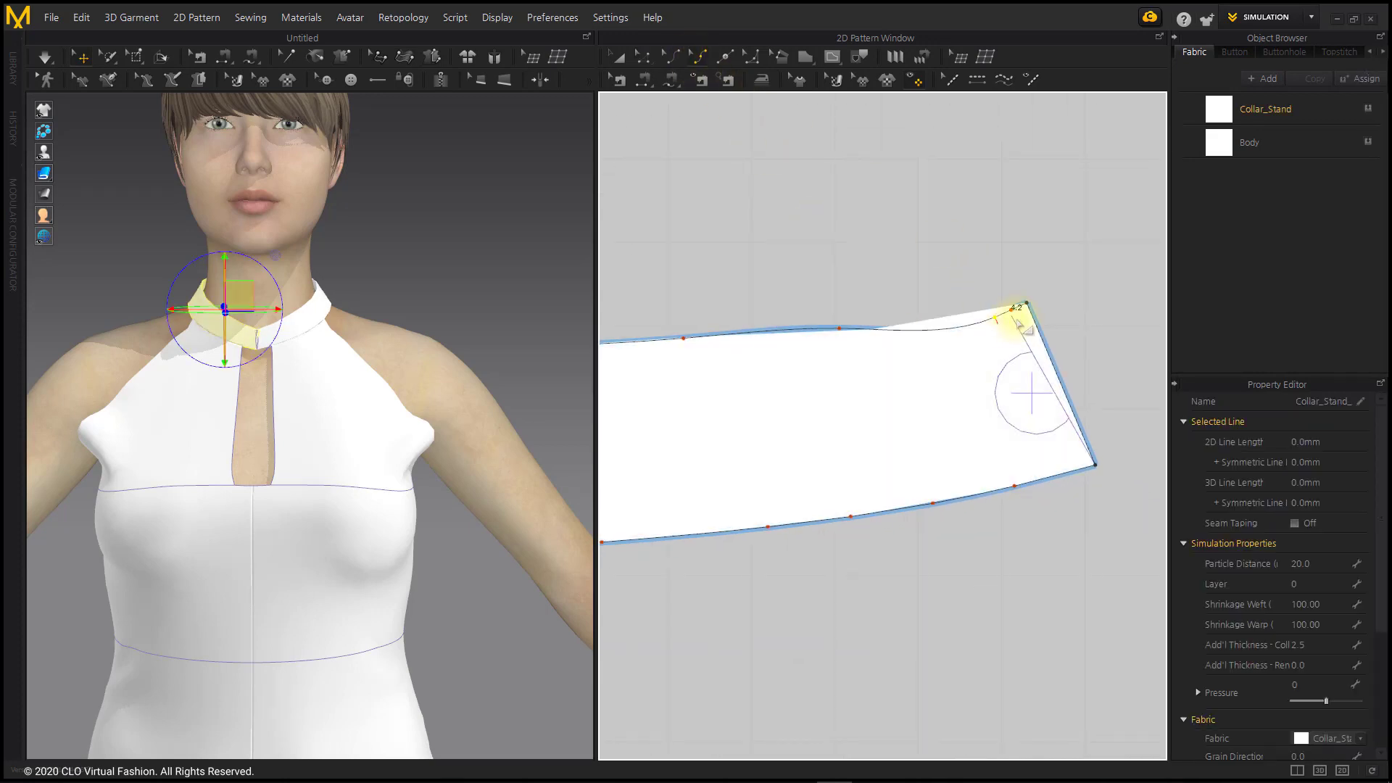
key(Delete)
click(1011, 310)
key(Delete)
middle_drag(732, 318, 795, 297)
scroll(973, 239, down, 5)
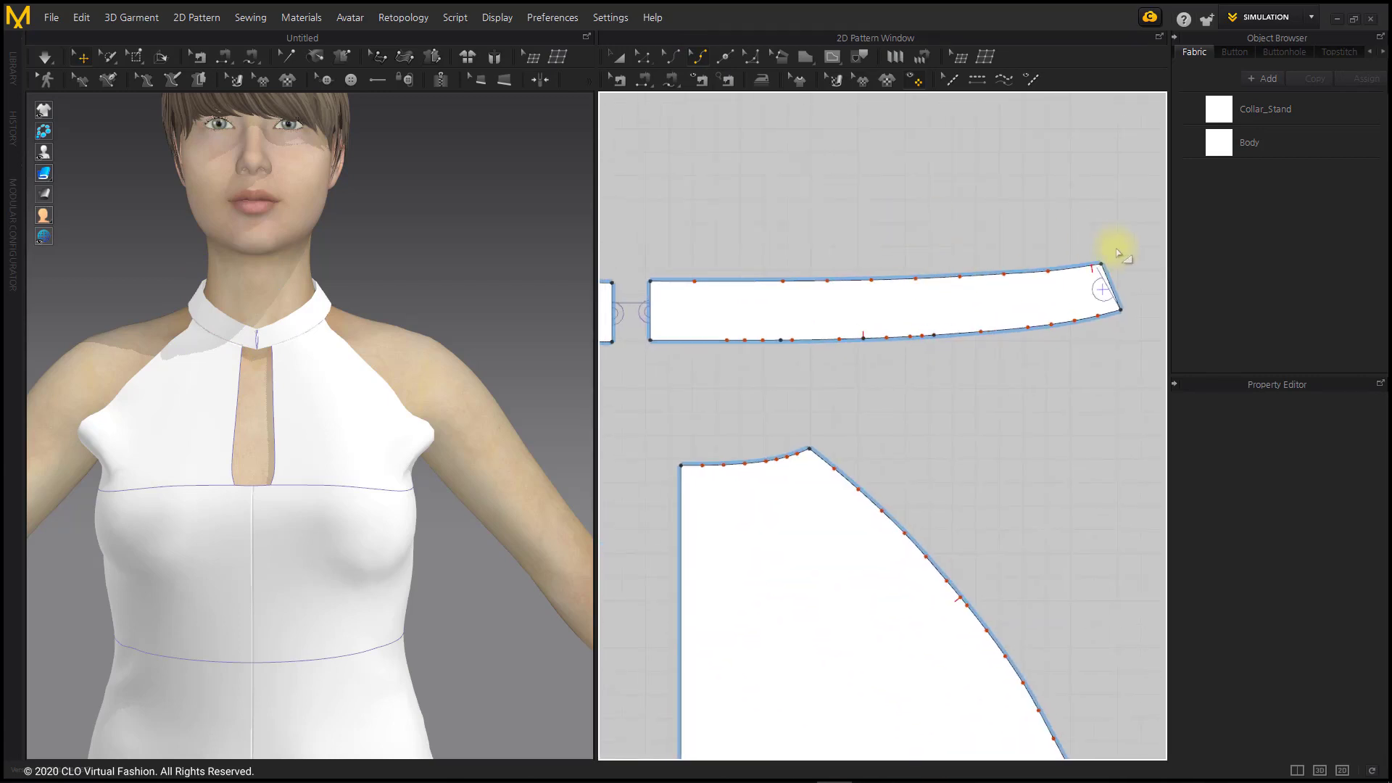
- Adjust the collar stand's upper front corner and delete surplus curve points along its upper edge
scroll(1118, 253, up, 2)
click(1026, 273)
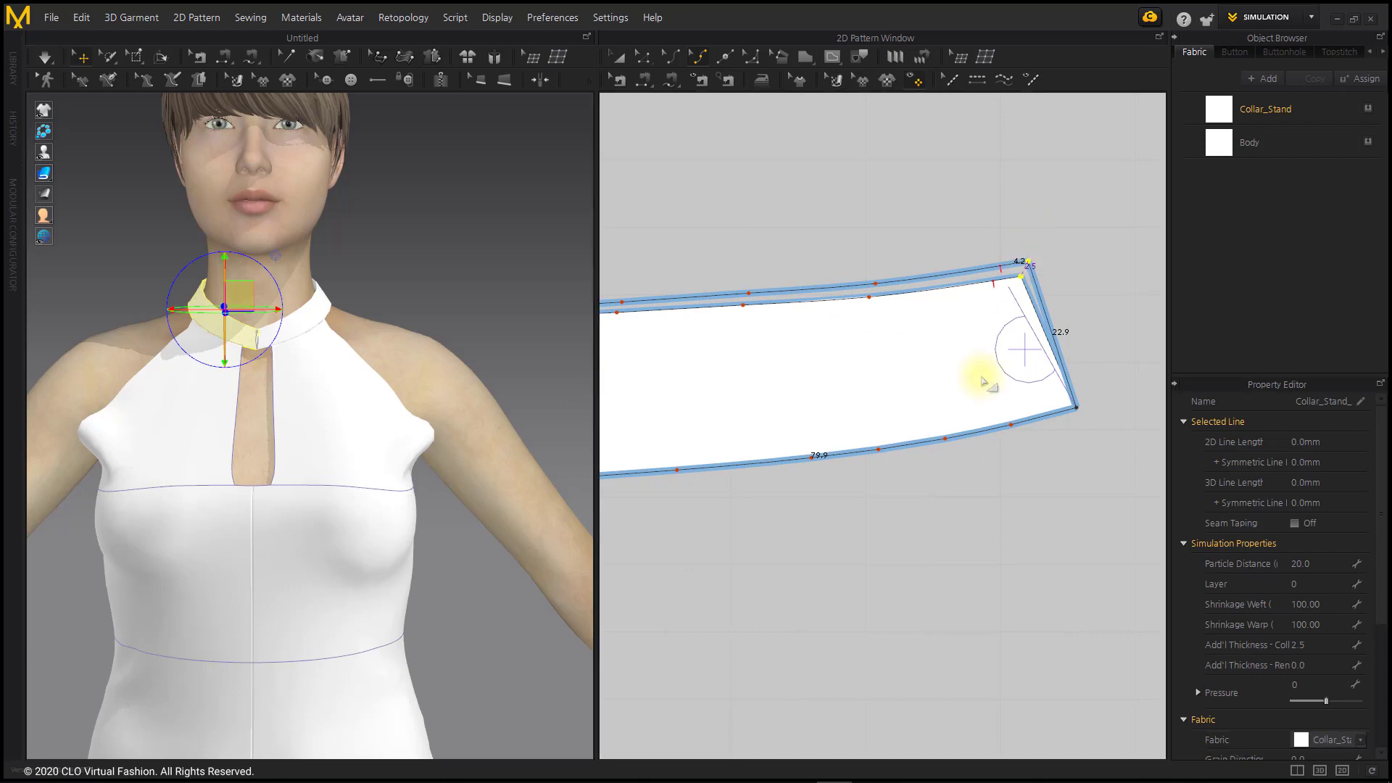
scroll(738, 332, down, 1)
middle_drag(740, 331, 829, 328)
drag(839, 297, 842, 299)
middle_drag(769, 248, 898, 240)
key(Delete)
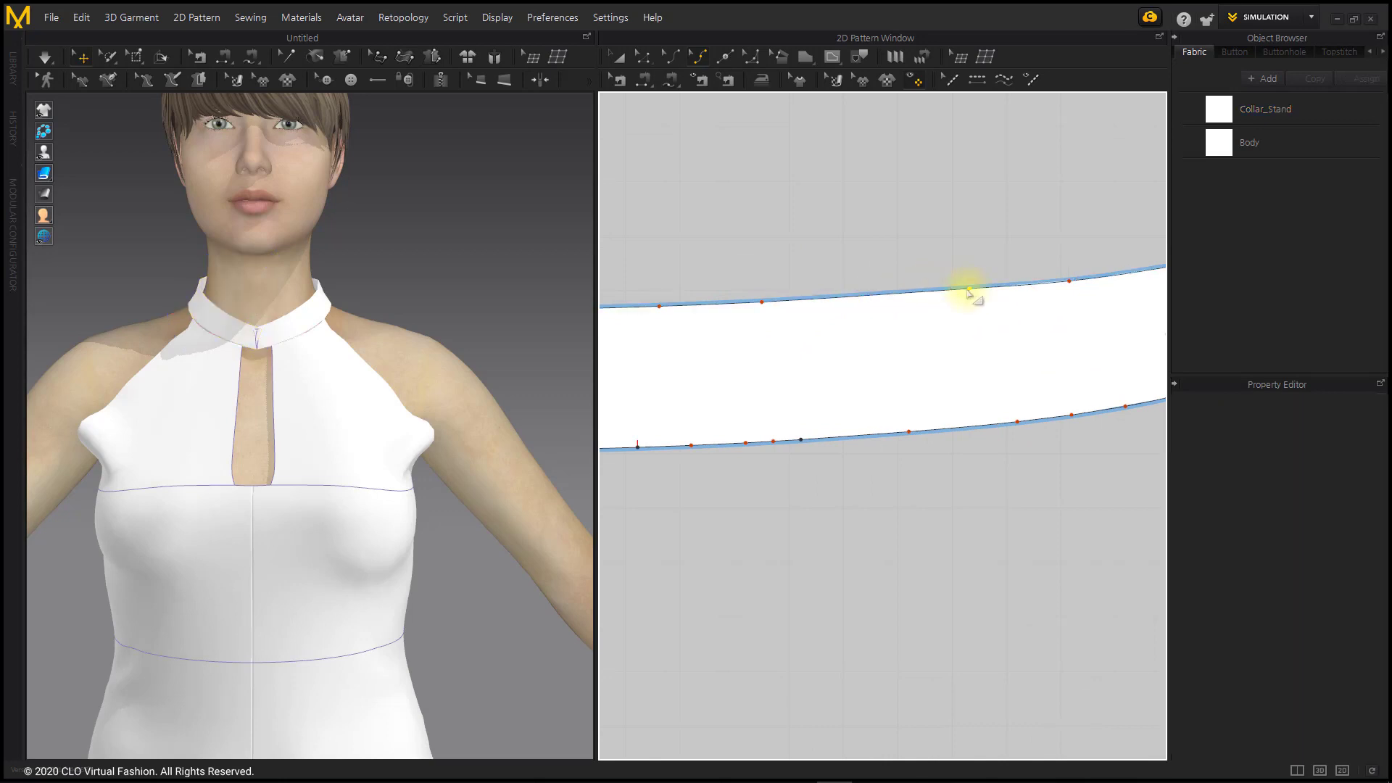
click(969, 290)
key(Delete)
scroll(765, 311, down, 5)
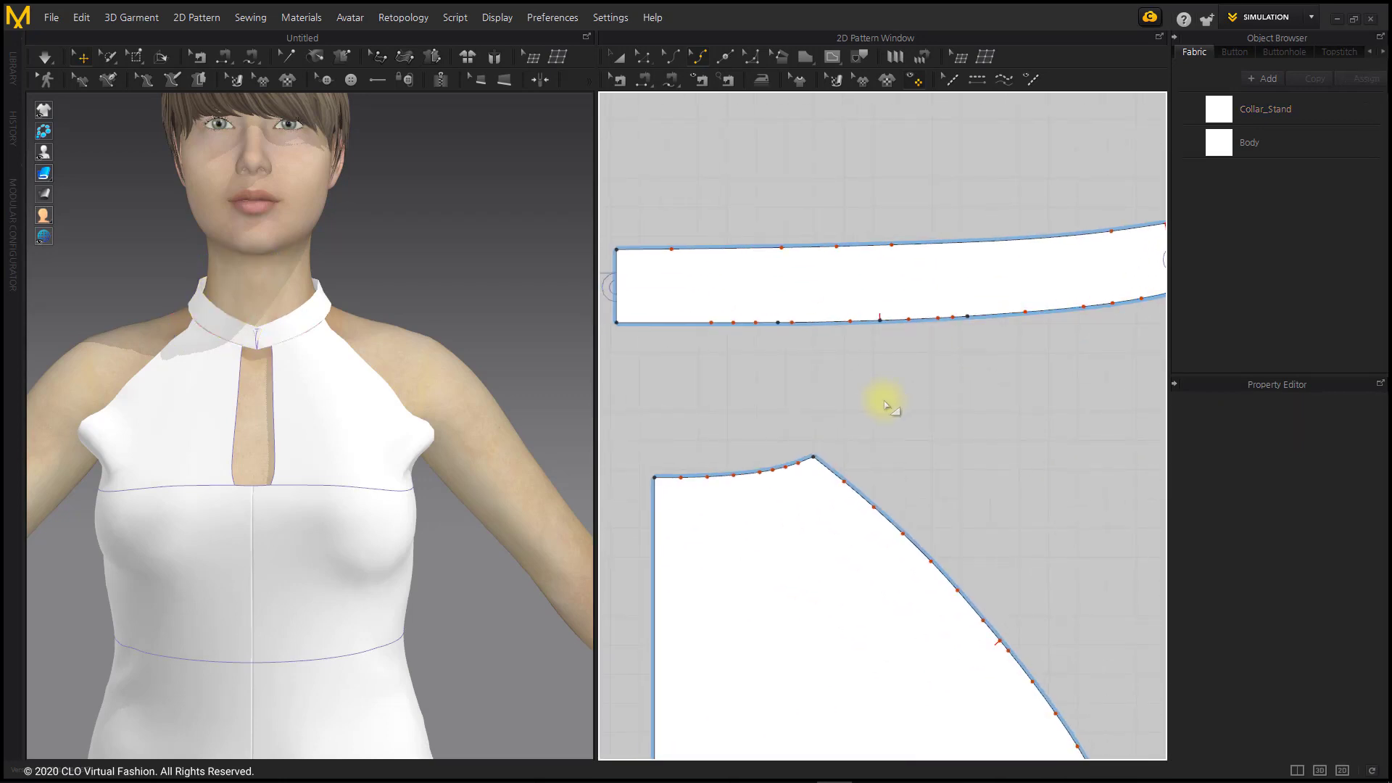
- Simulate the garment with the reshaped collar stand and examine its front closure up close
click(618, 58)
click(43, 63)
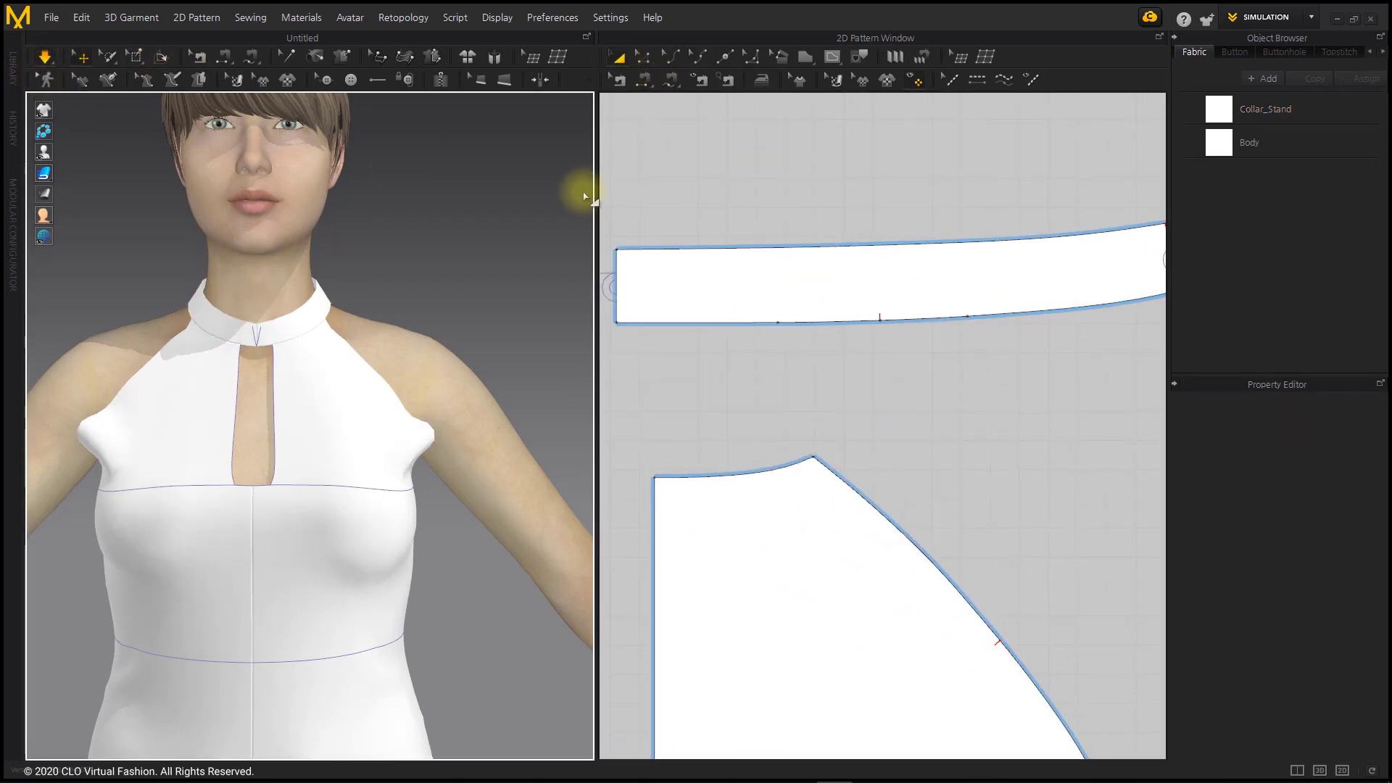
middle_drag(1042, 295, 857, 336)
scroll(858, 337, up, 3)
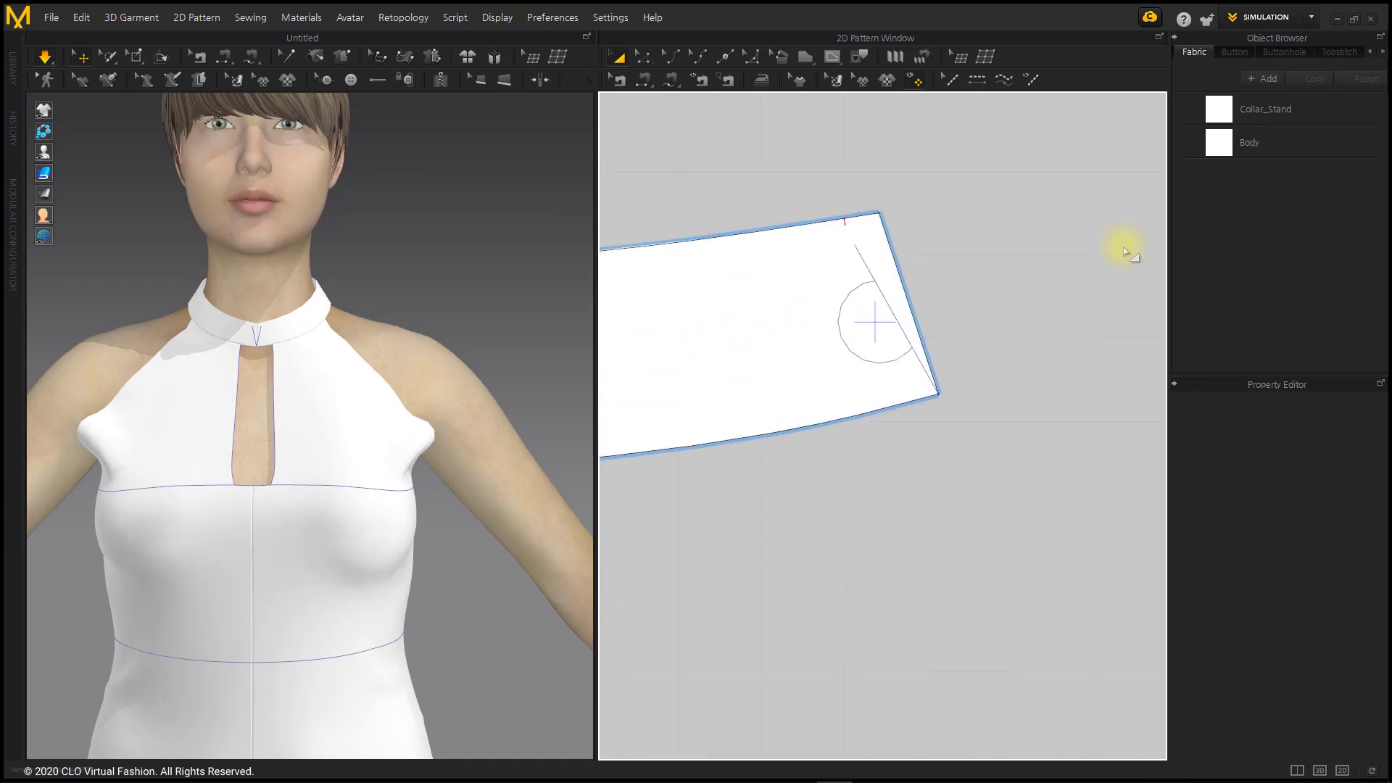
right_drag(215, 390, 274, 403)
scroll(310, 337, up, 5)
middle_drag(317, 354, 344, 473)
right_drag(368, 435, 335, 441)
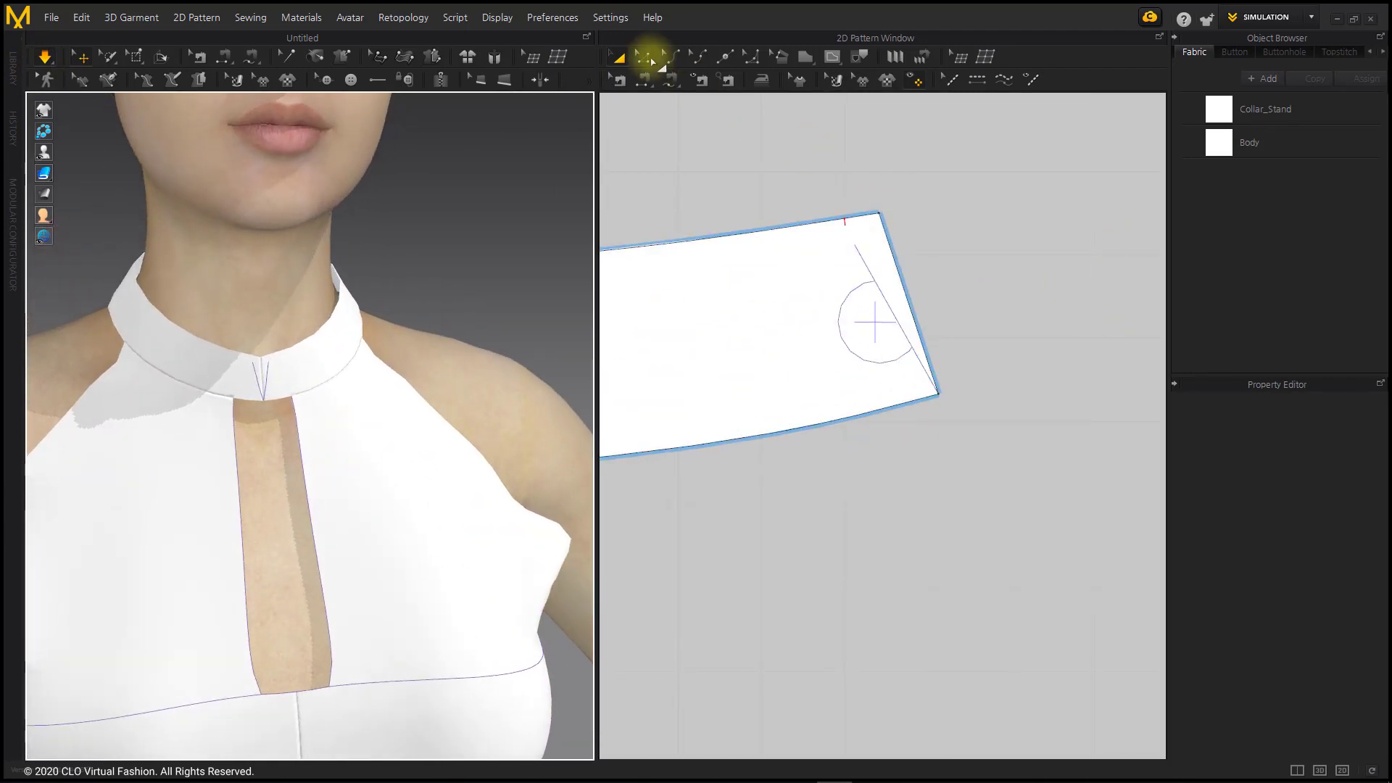
- Move the collar stand's upper front corner farther outward with Edit Curve Point and simulate the garment
click(698, 58)
scroll(892, 162, up, 3)
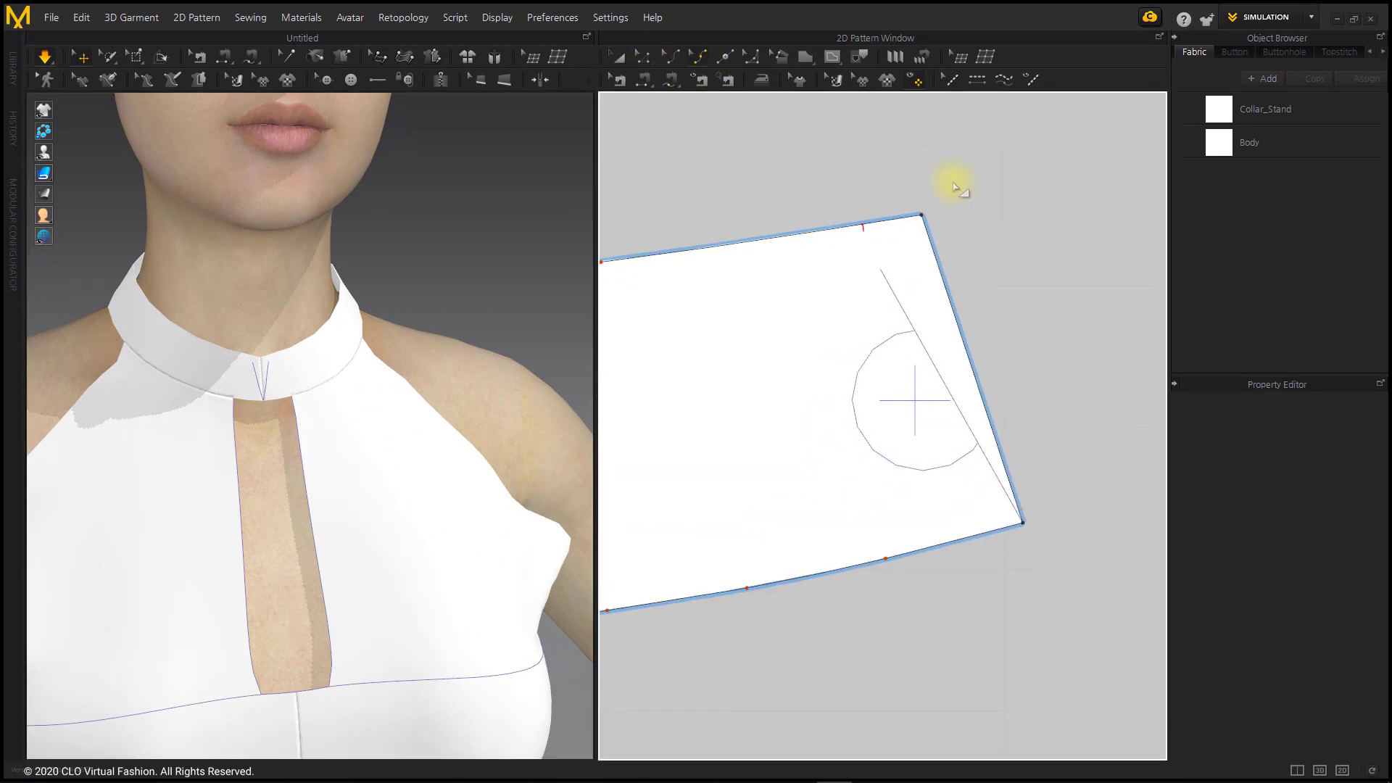
click(935, 209)
mouse_move(935, 209)
mouse_down()
mouse_move(970, 192)
mouse_move(951, 199)
mouse_up()
click(1039, 334)
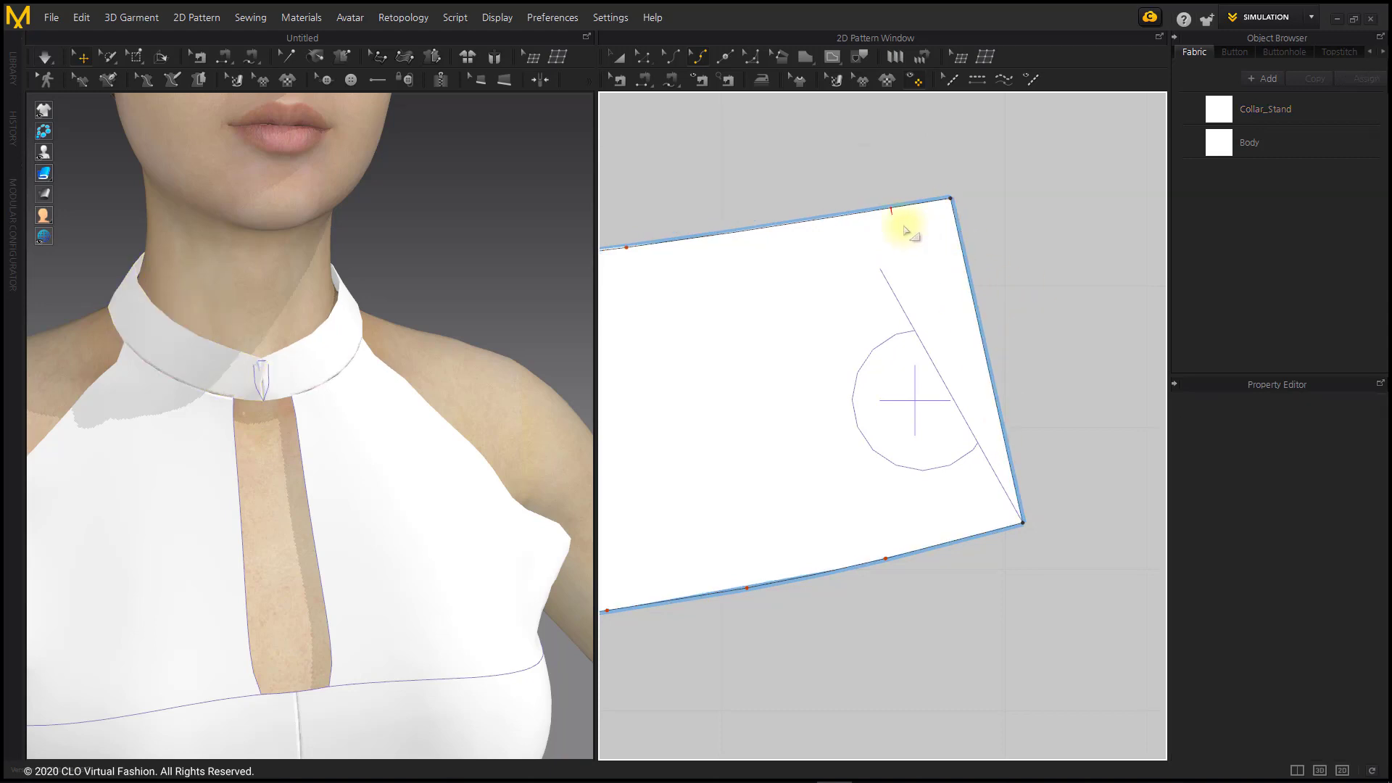
click(45, 59)
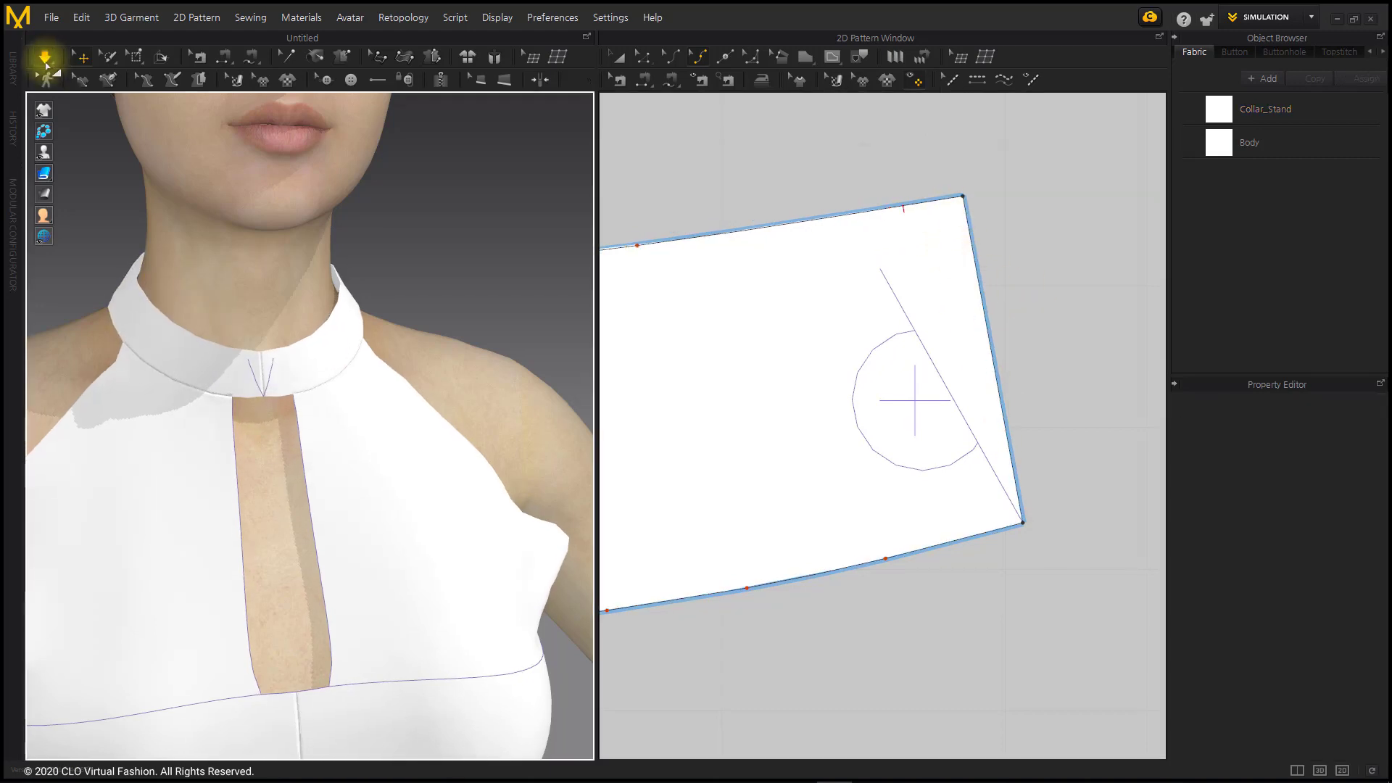
- Stop the simulation and delete the baselines at one front end of the collar stand with the Trace tool
click(45, 59)
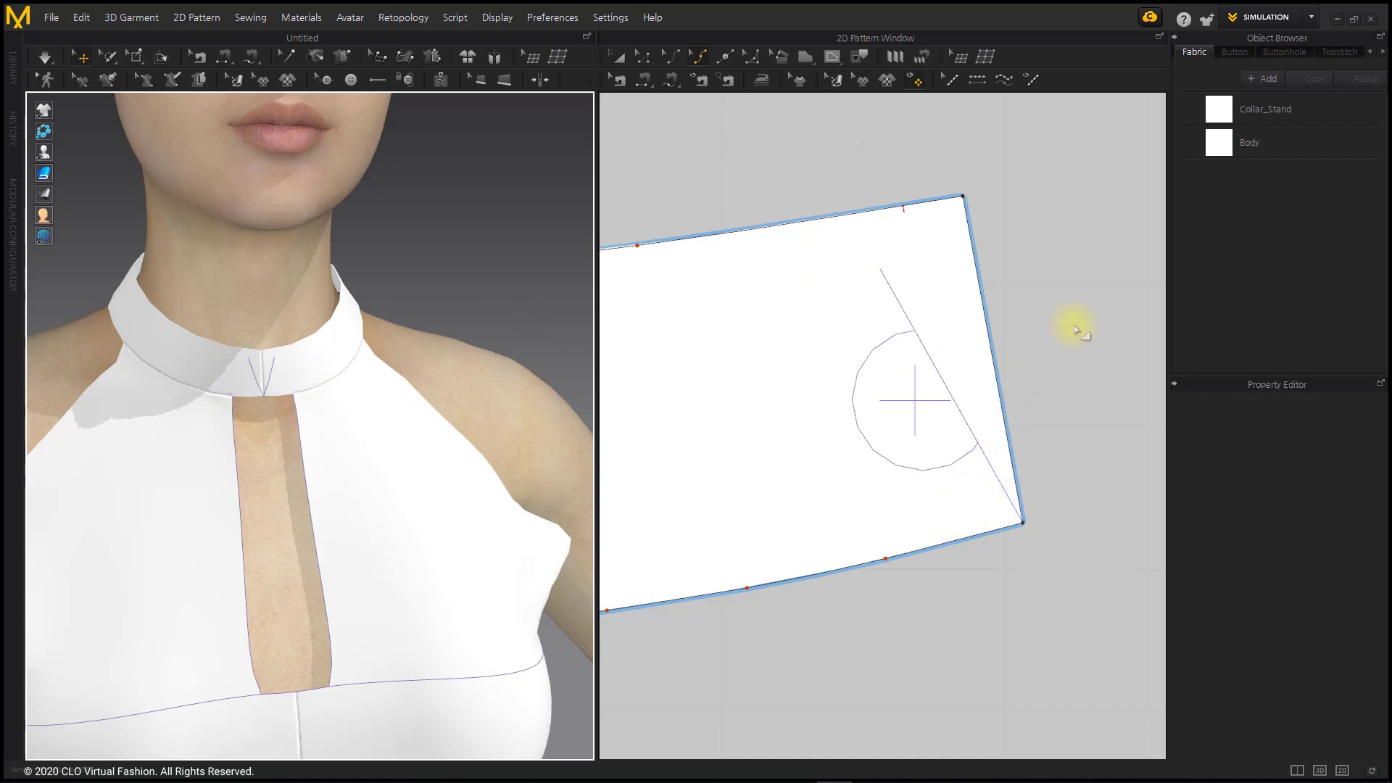
click(860, 56)
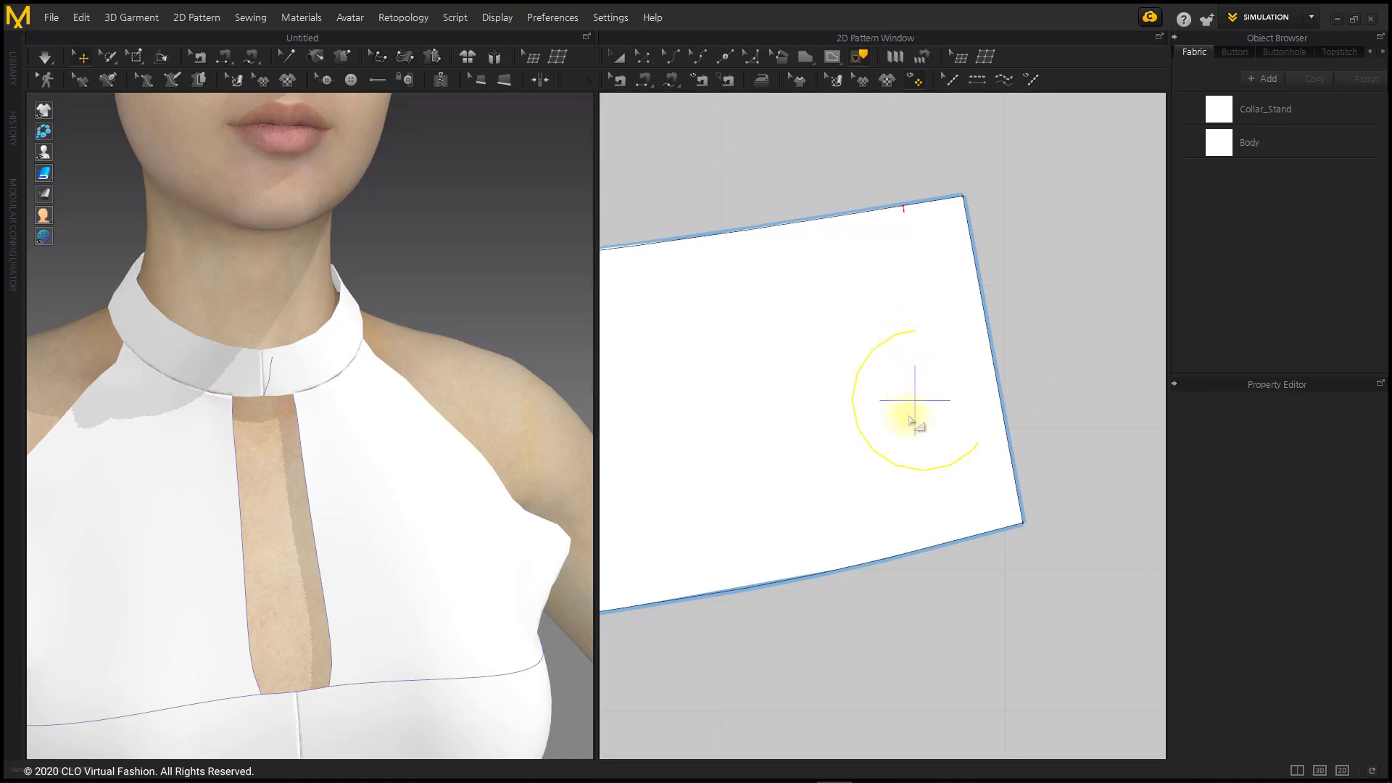
scroll(824, 476, down, 5)
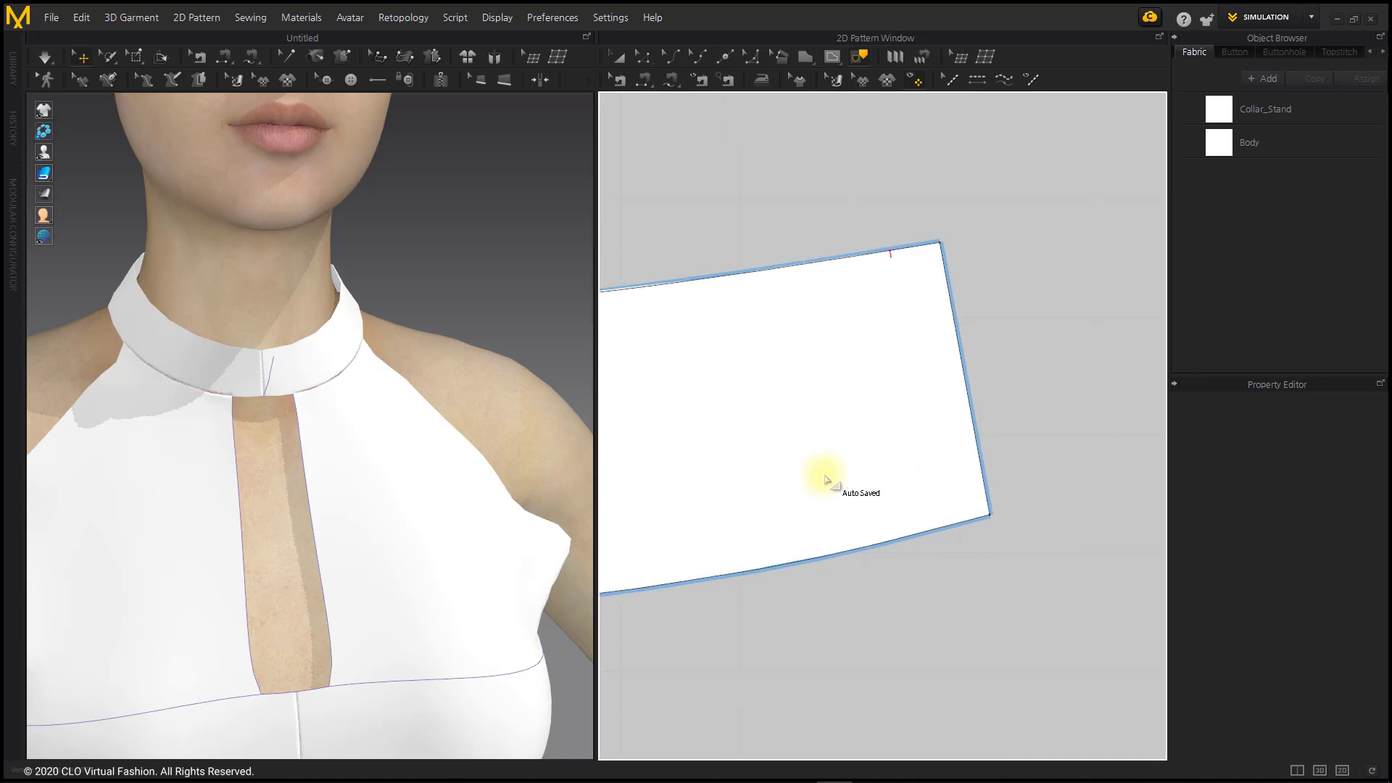
scroll(815, 499, down, 4)
- Delete the remaining baselines at the collar stand's opposite front end and the circular baselines at its centre back
middle_drag(876, 489, 1215, 475)
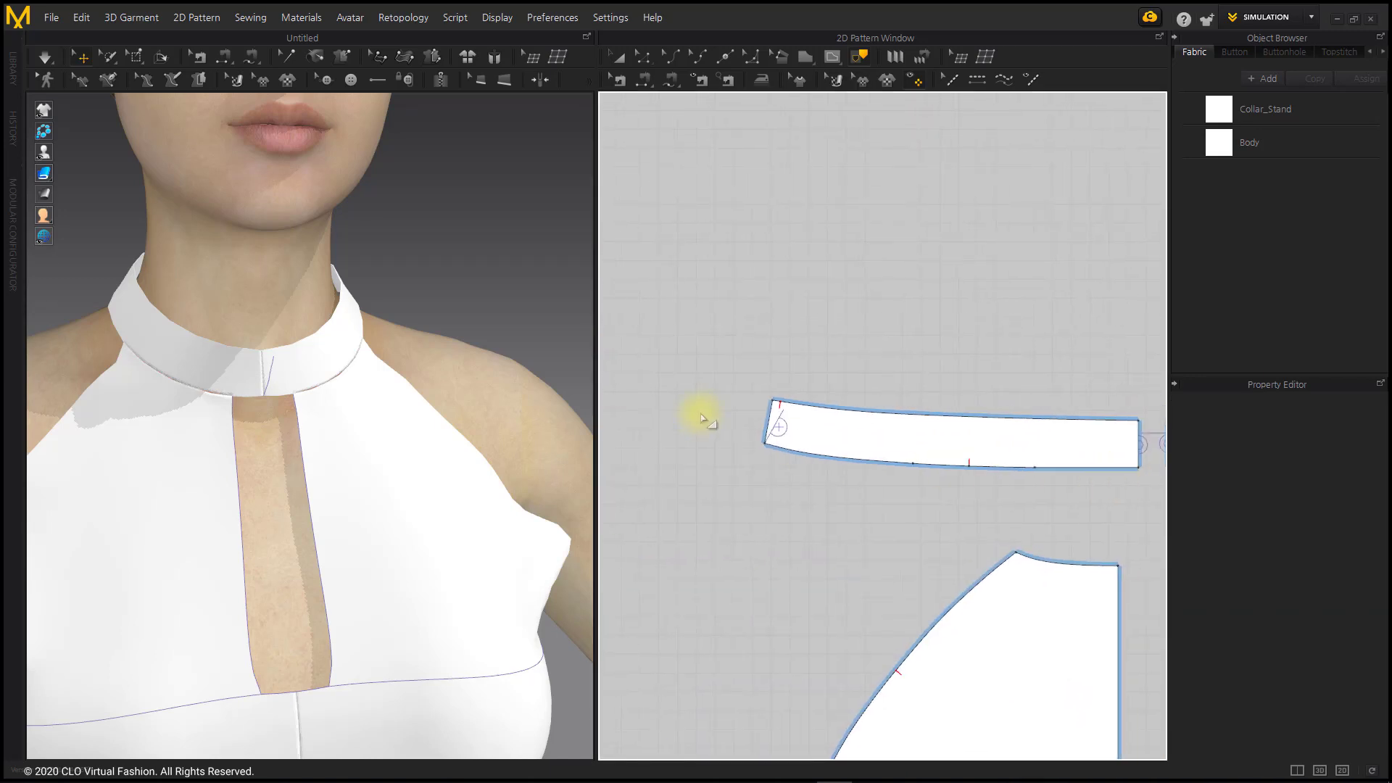
scroll(707, 417, up, 6)
scroll(827, 435, up, 3)
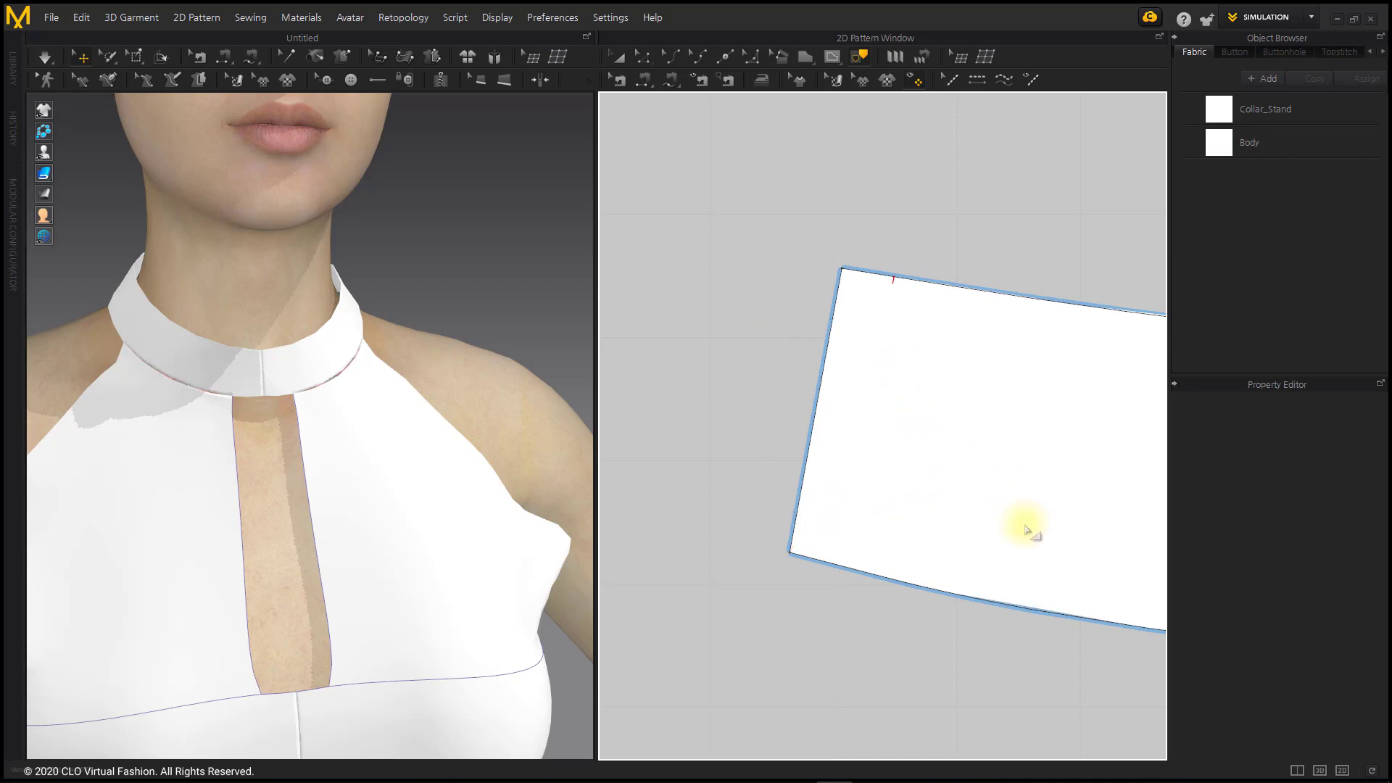
scroll(765, 394, down, 8)
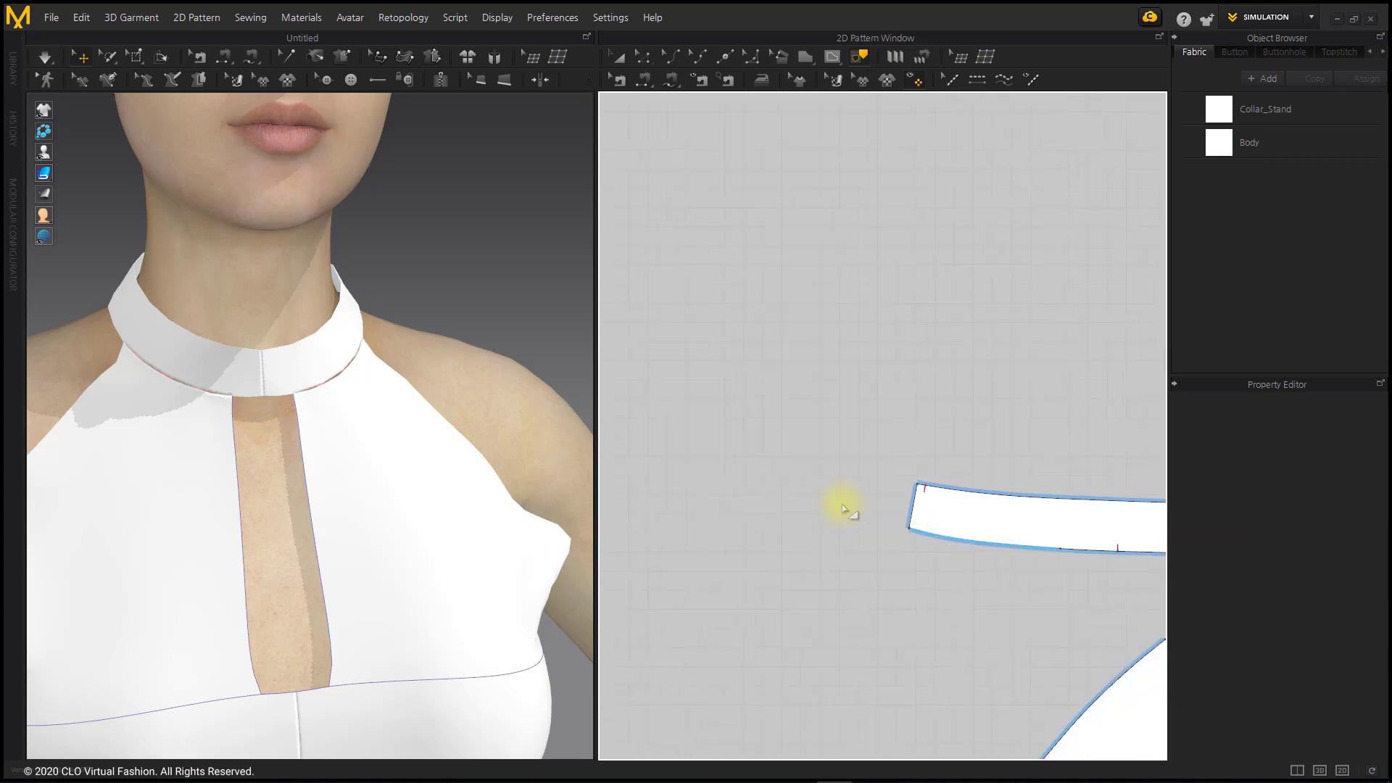
scroll(892, 351, up, 6)
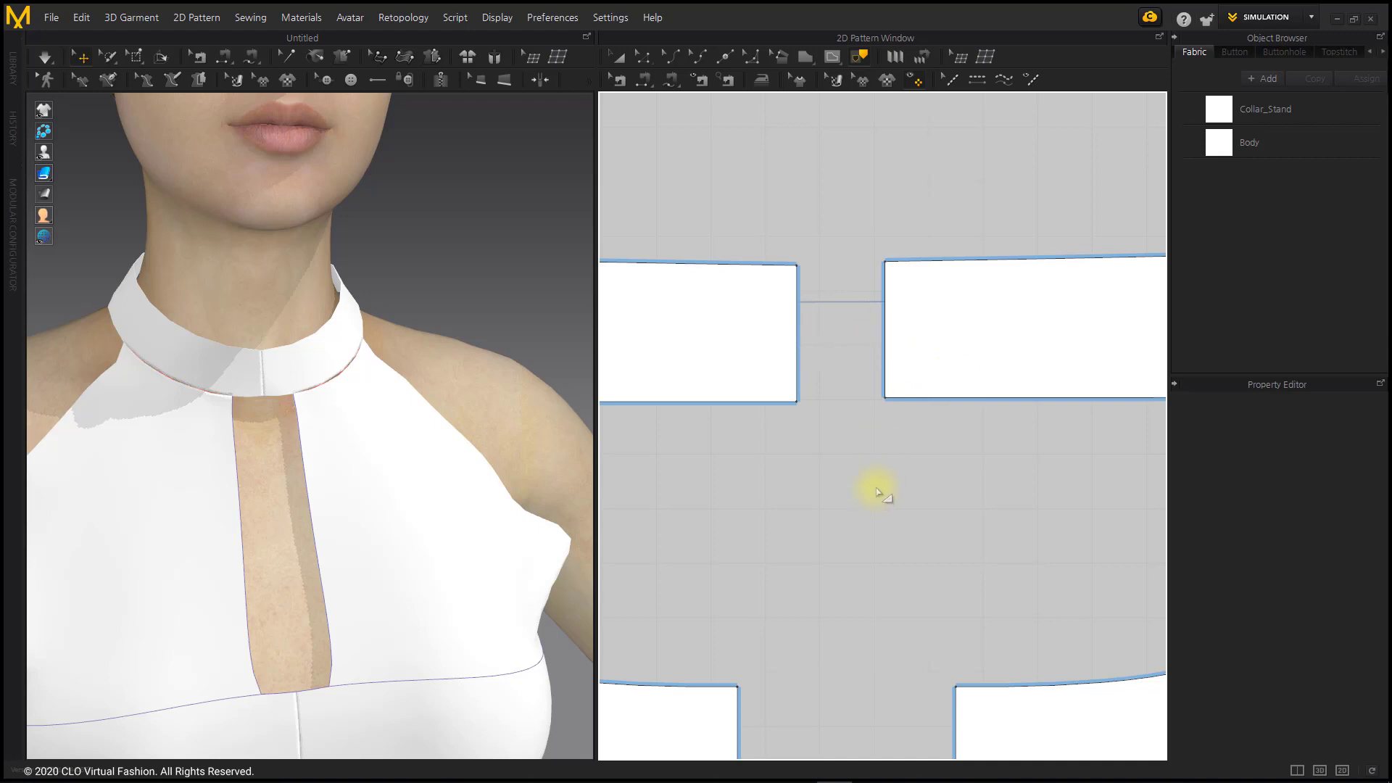
scroll(877, 492, down, 6)
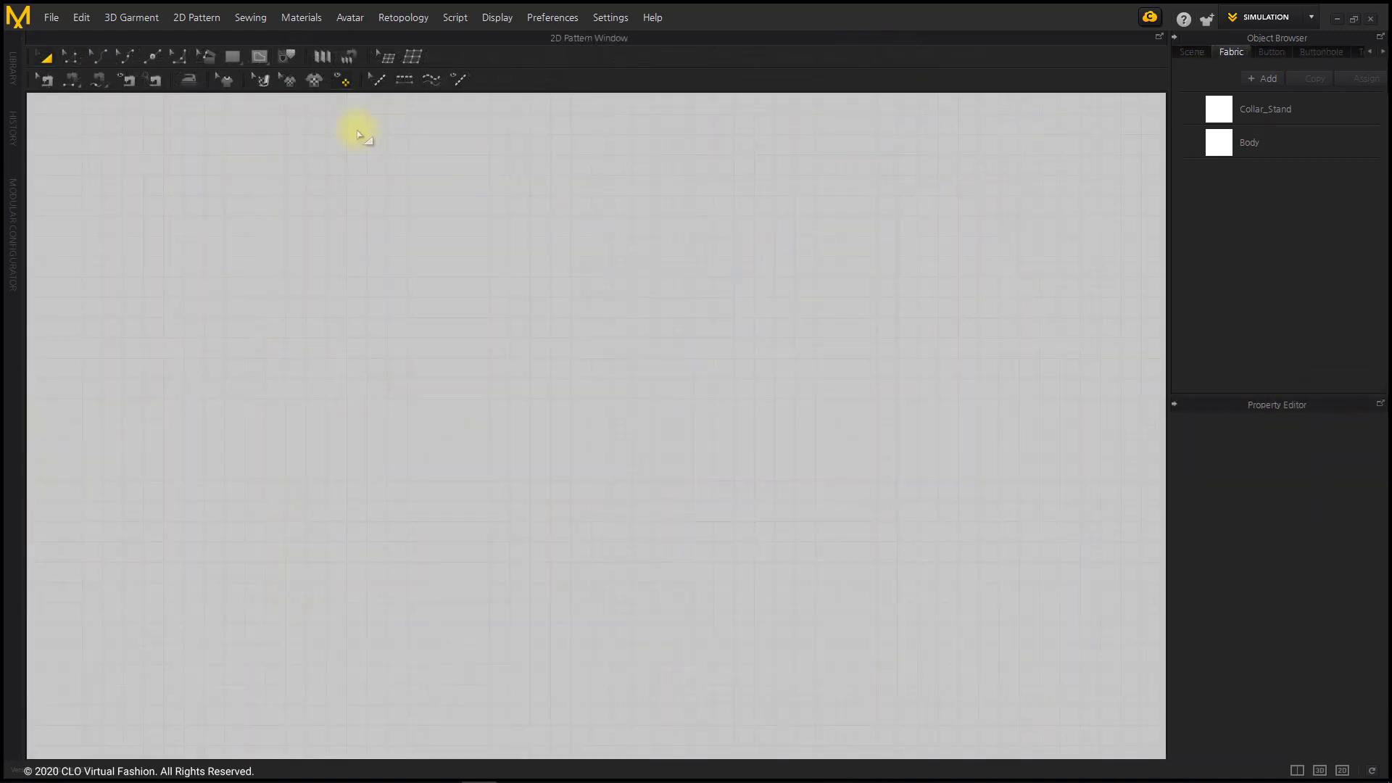
- Draw a rectangular pattern about 160 by 85 mm with a horizontal internal line about 115 mm long in its upper part
click(232, 57)
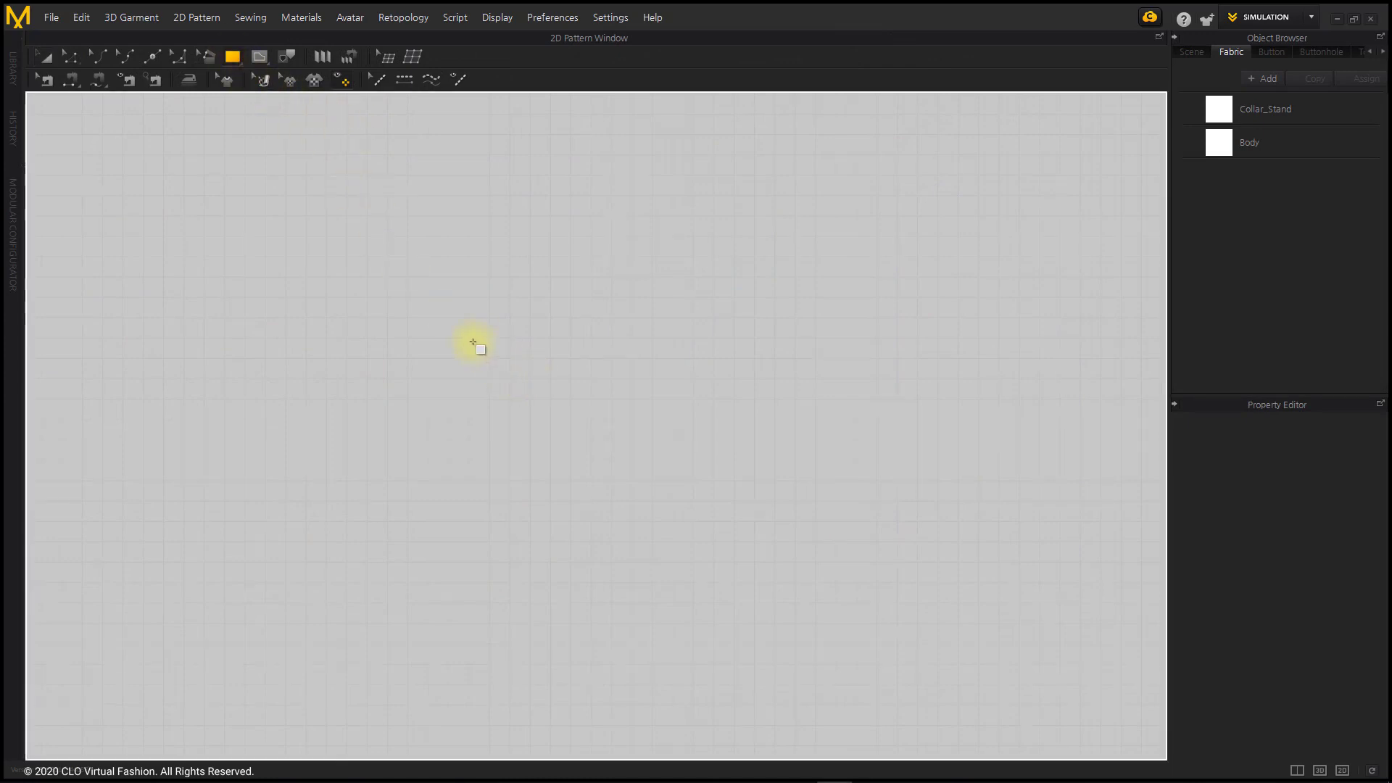
drag(519, 393, 776, 493)
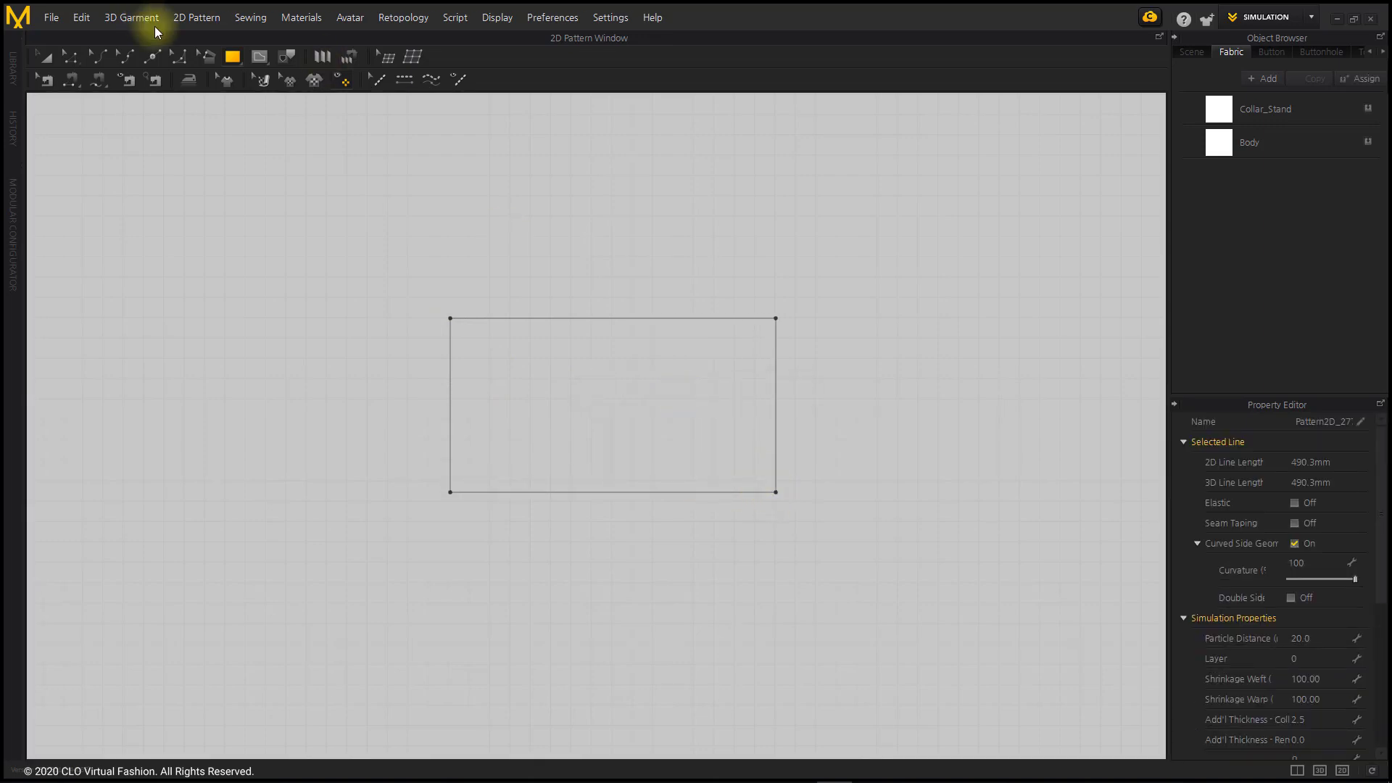
click(261, 60)
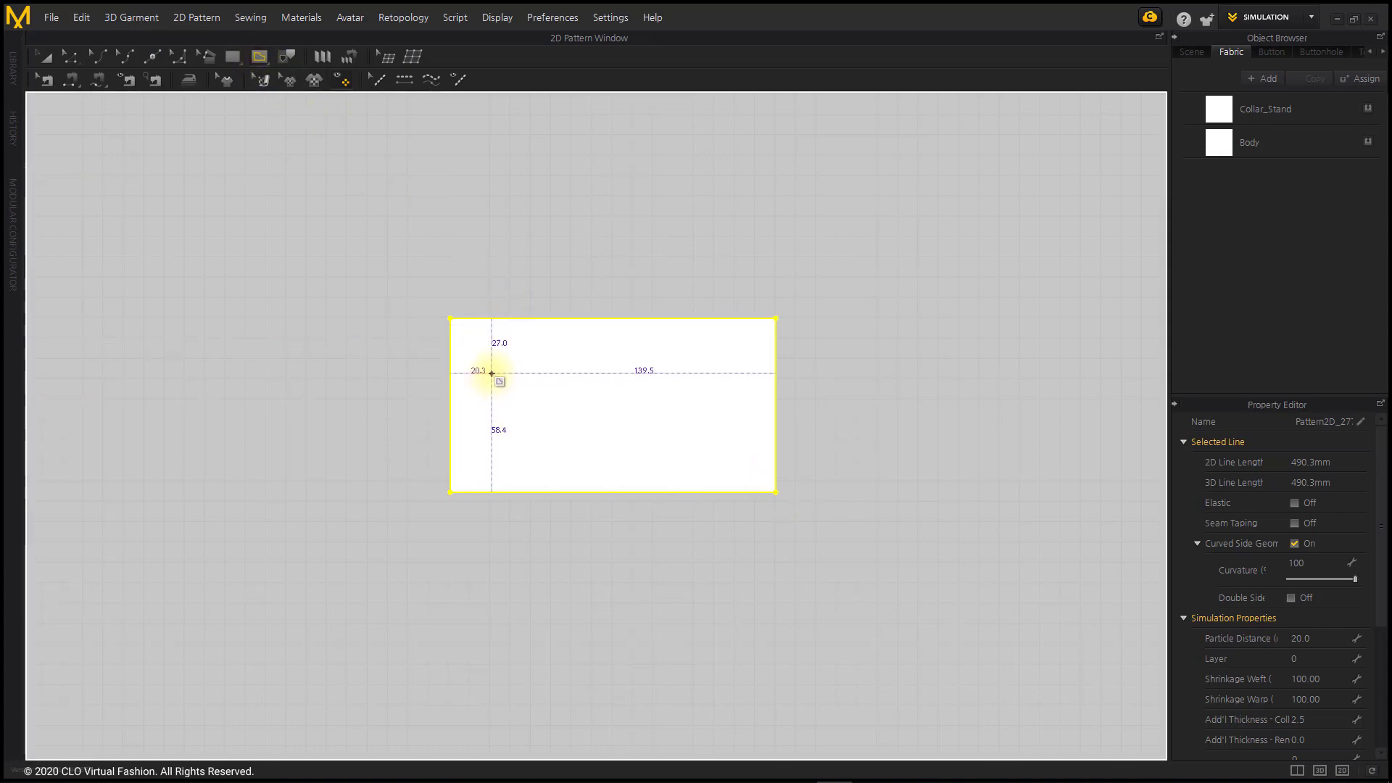
click(492, 373)
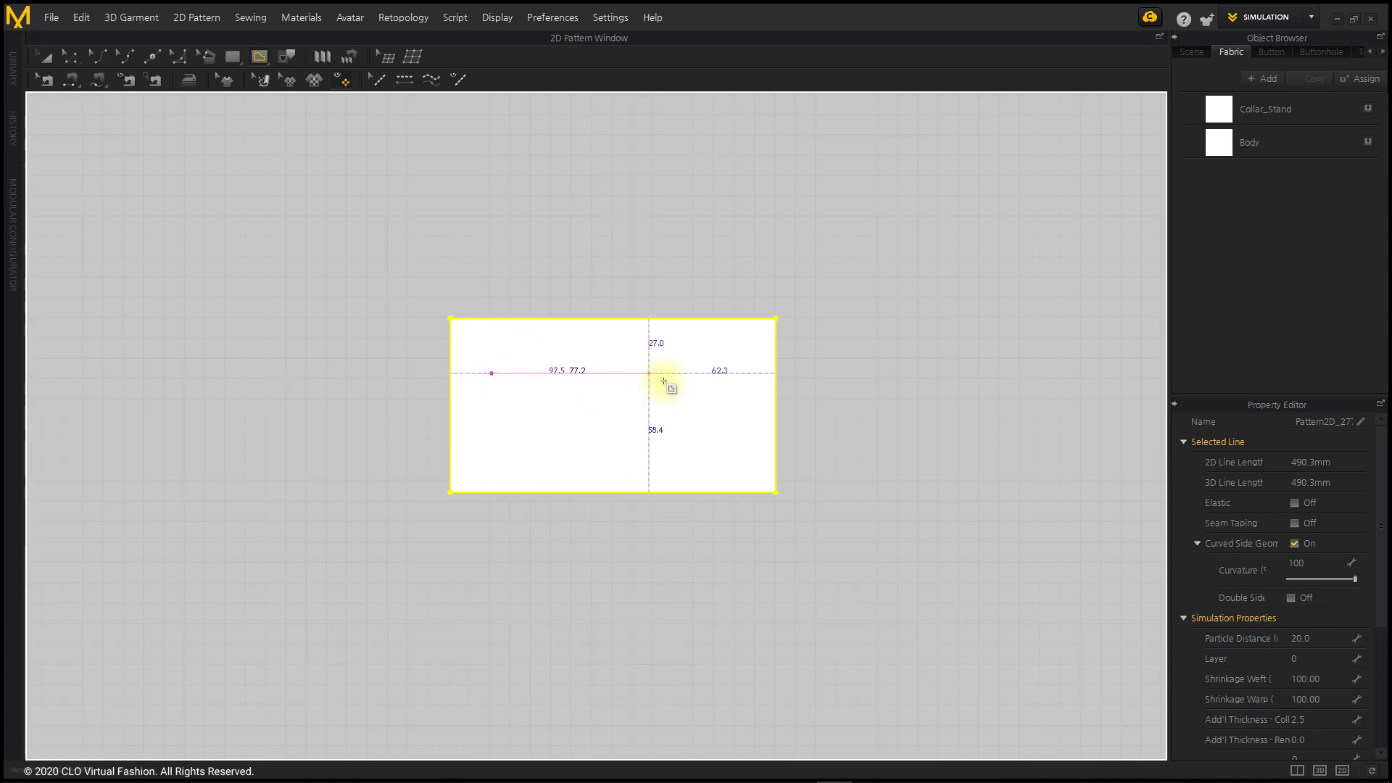
double_click(726, 373)
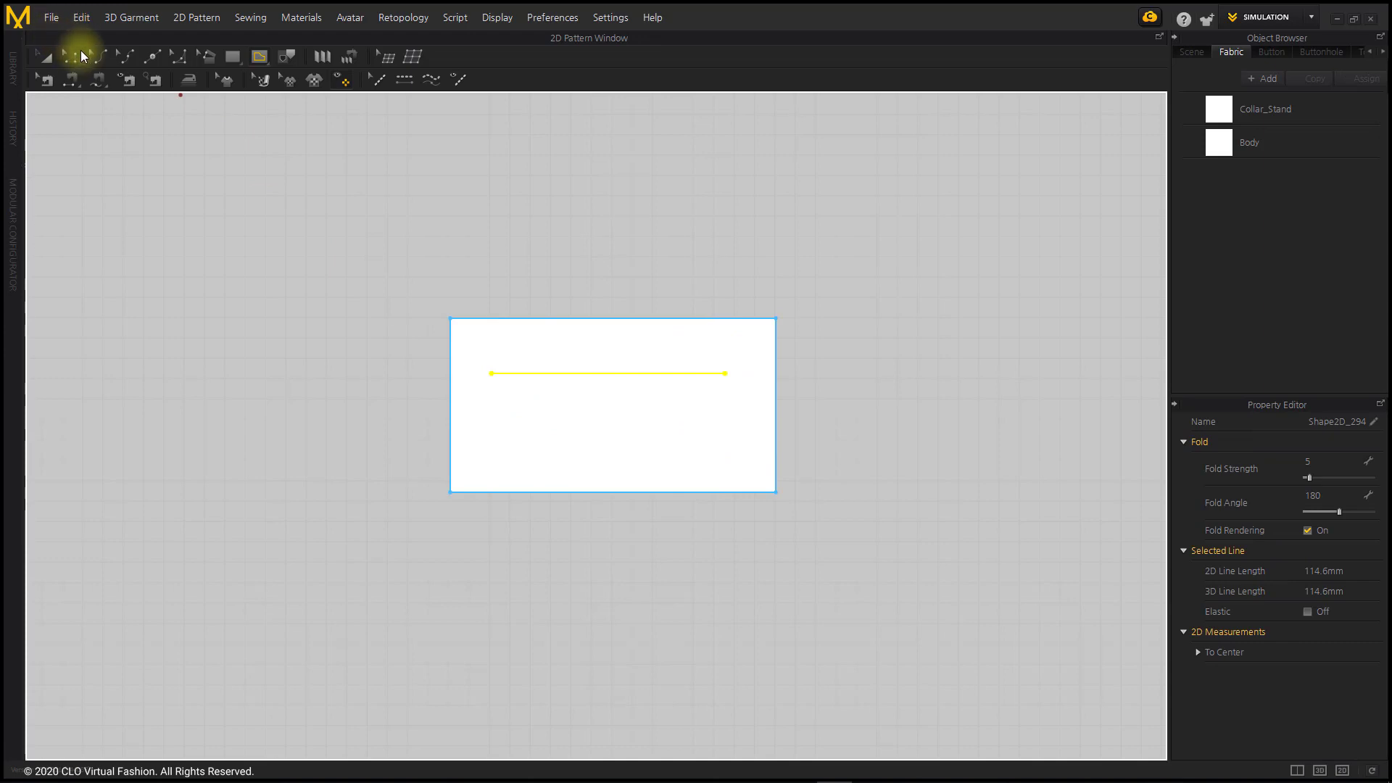
- Convert the rectangle's horizontal internal line to a baseline
click(72, 56)
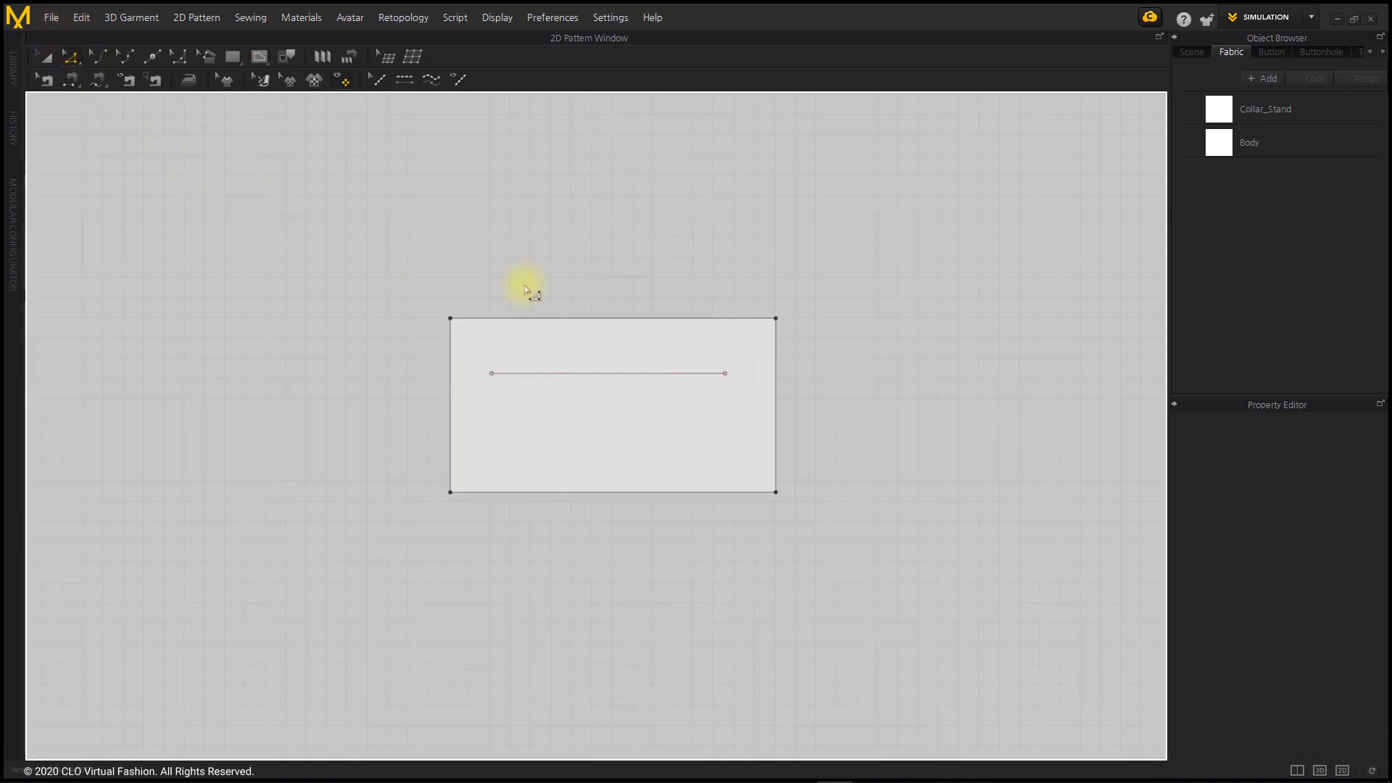
middle_drag(648, 277, 658, 254)
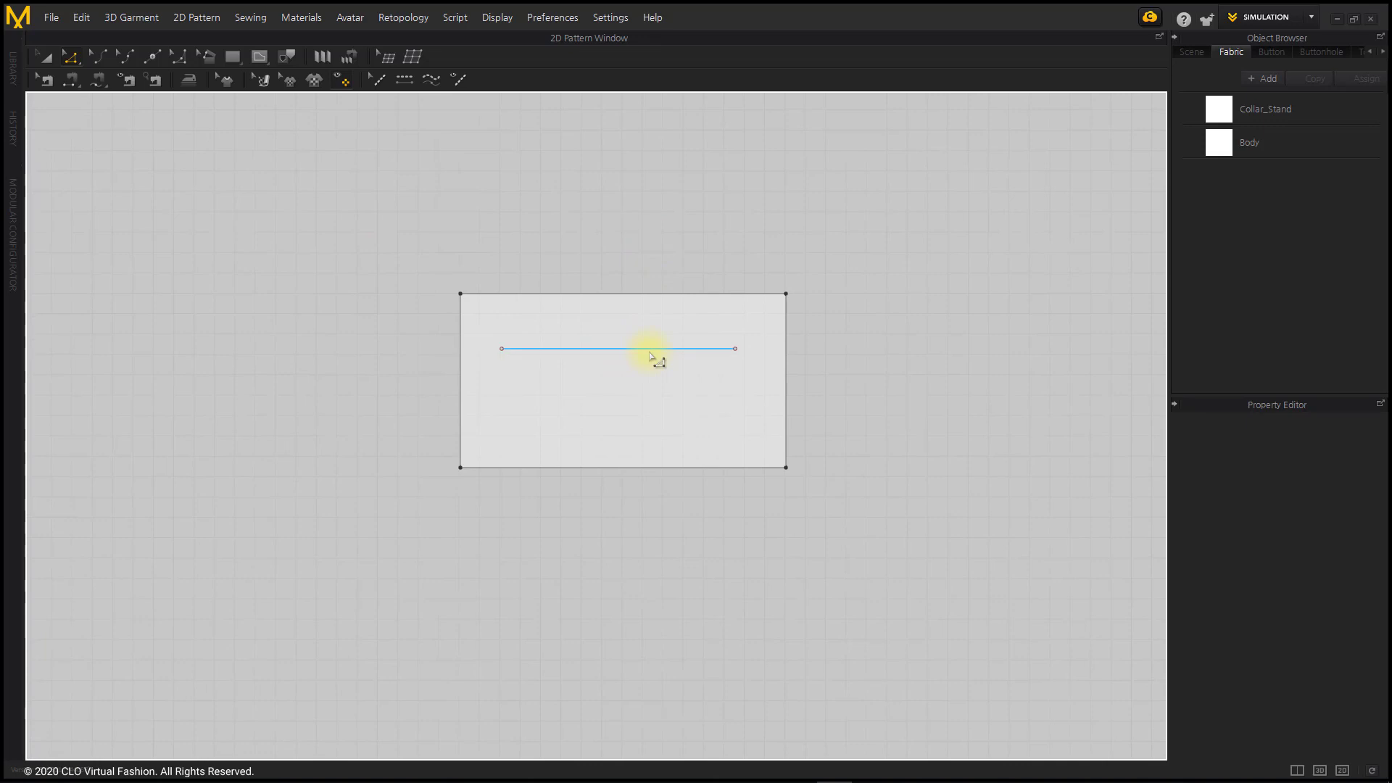
right_click(649, 354)
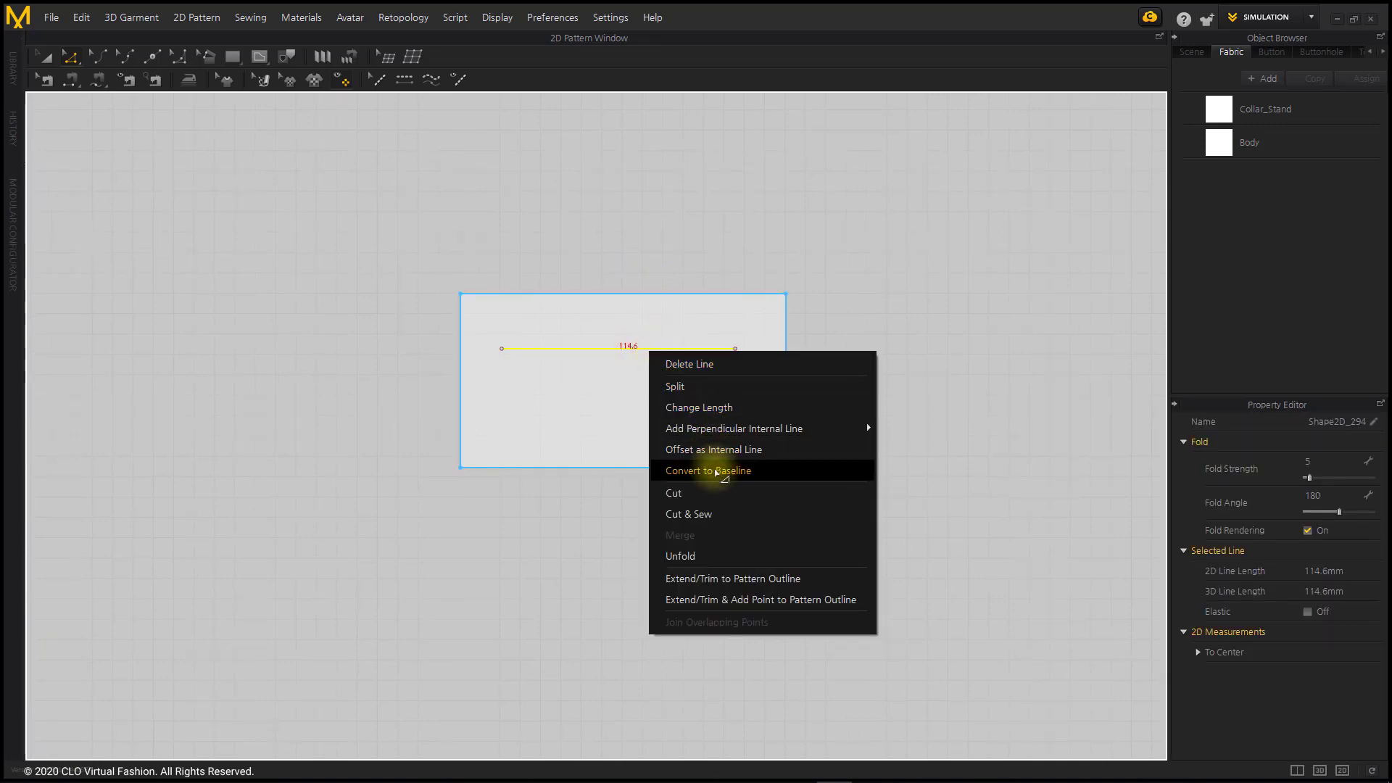
click(784, 473)
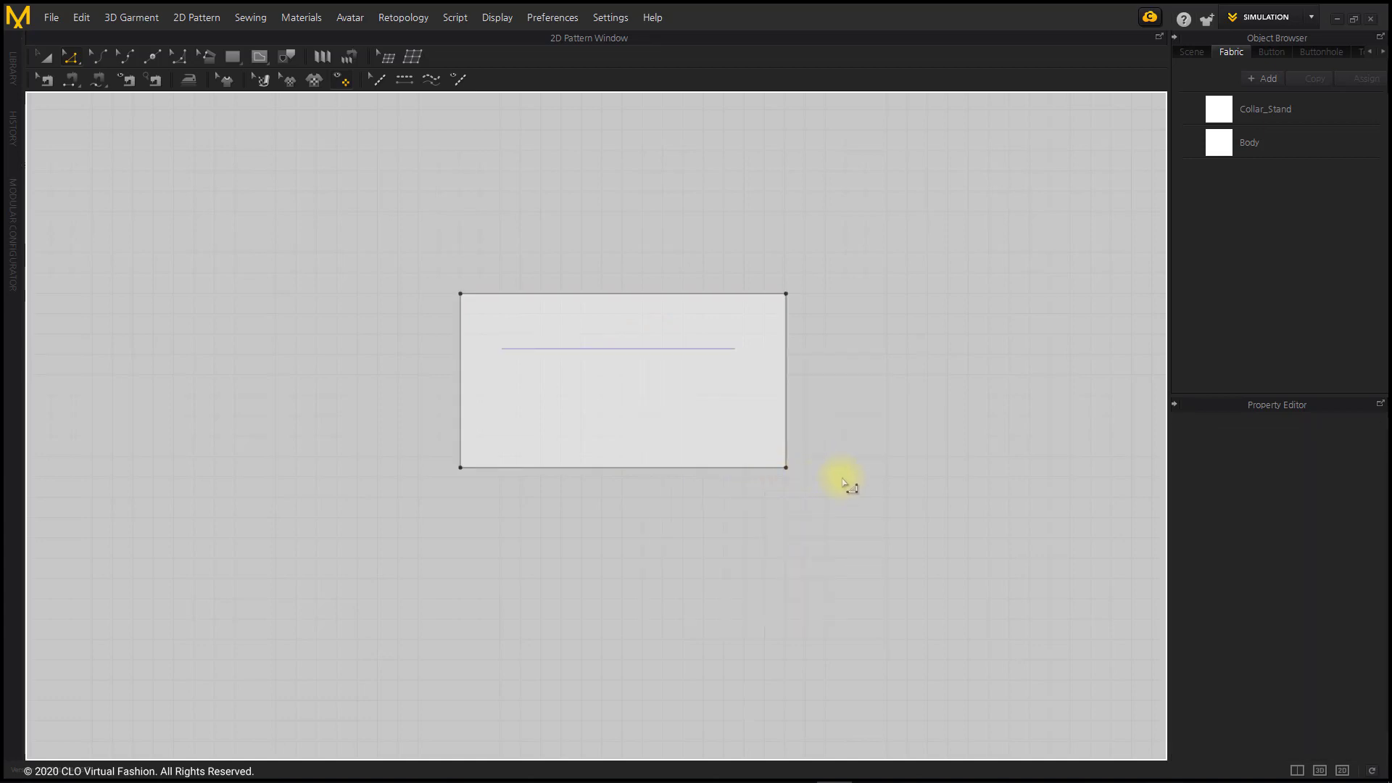
- Draw a vertical internal line through the middle of the rectangle from edge to edge and convert it to a baseline
click(259, 56)
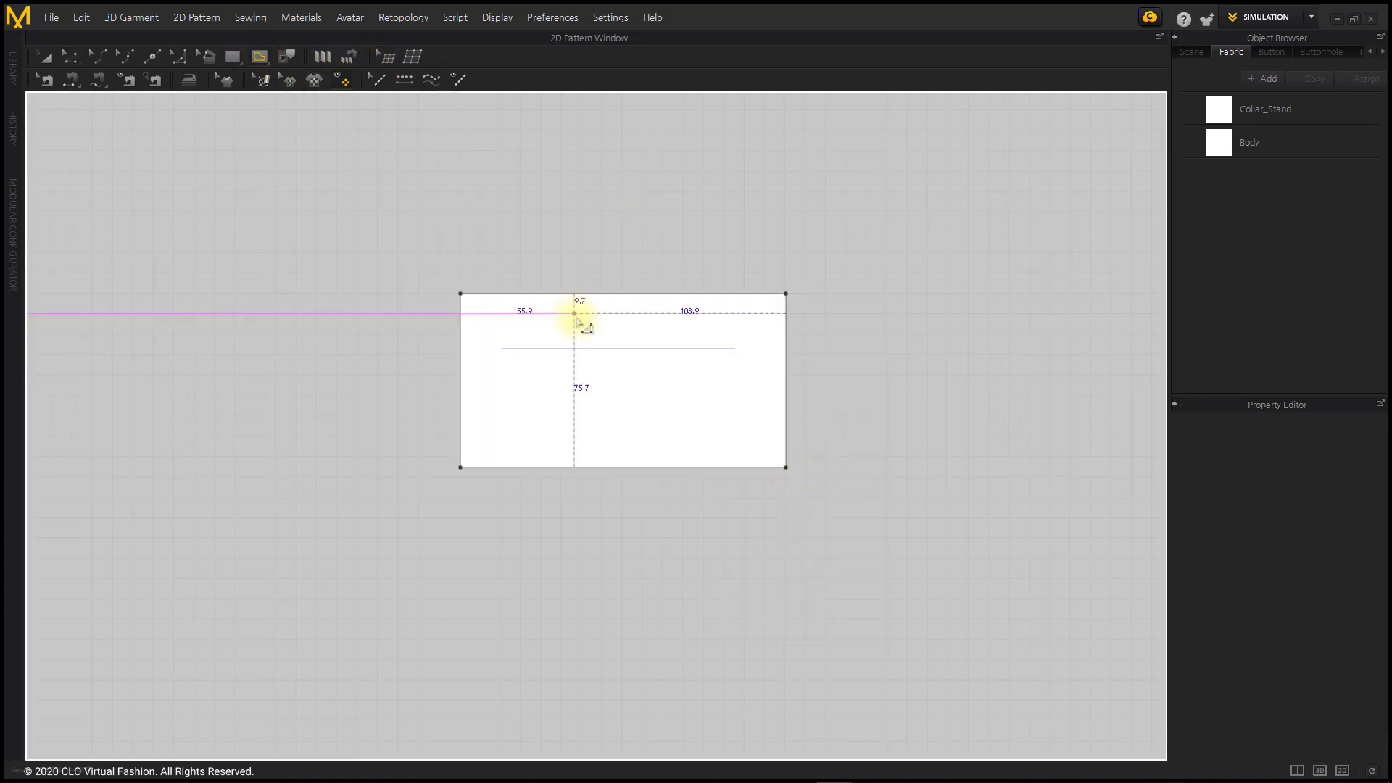
click(623, 294)
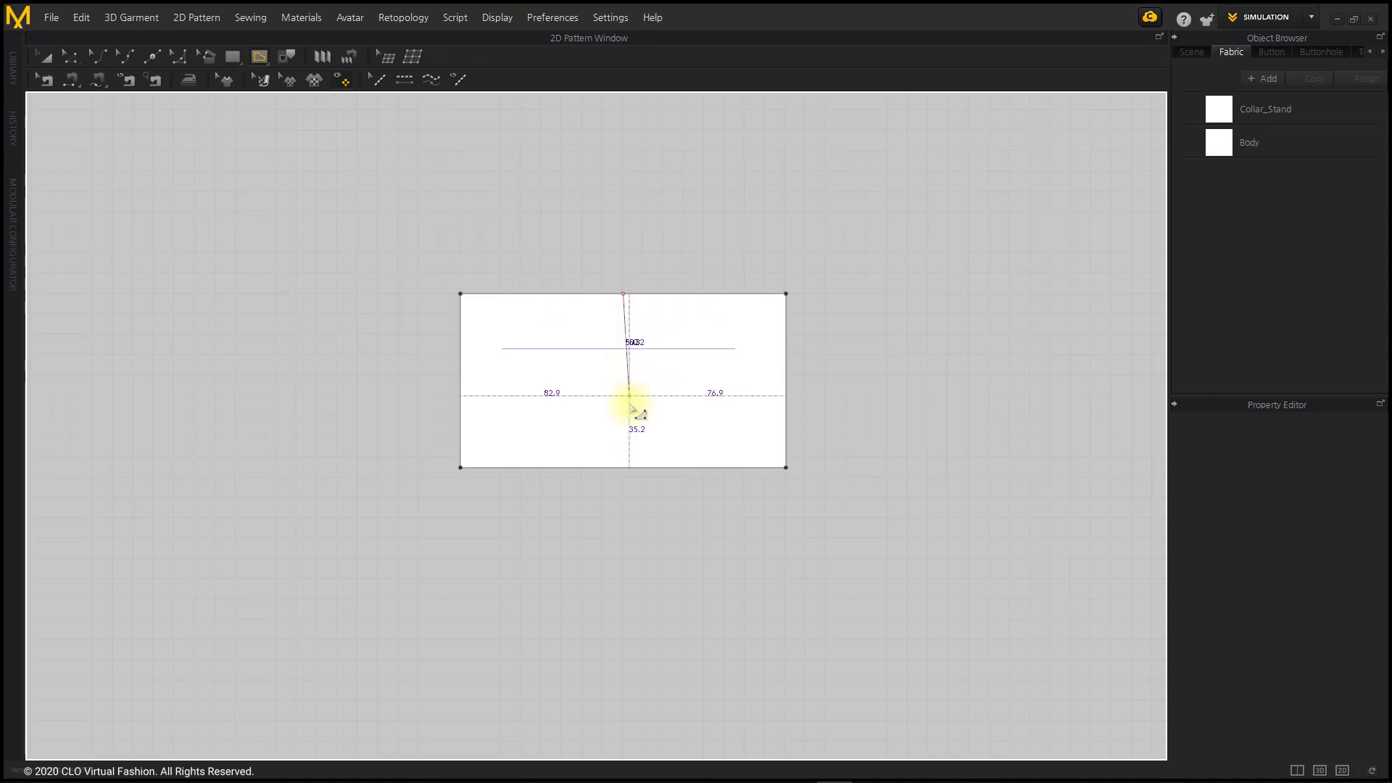
click(623, 469)
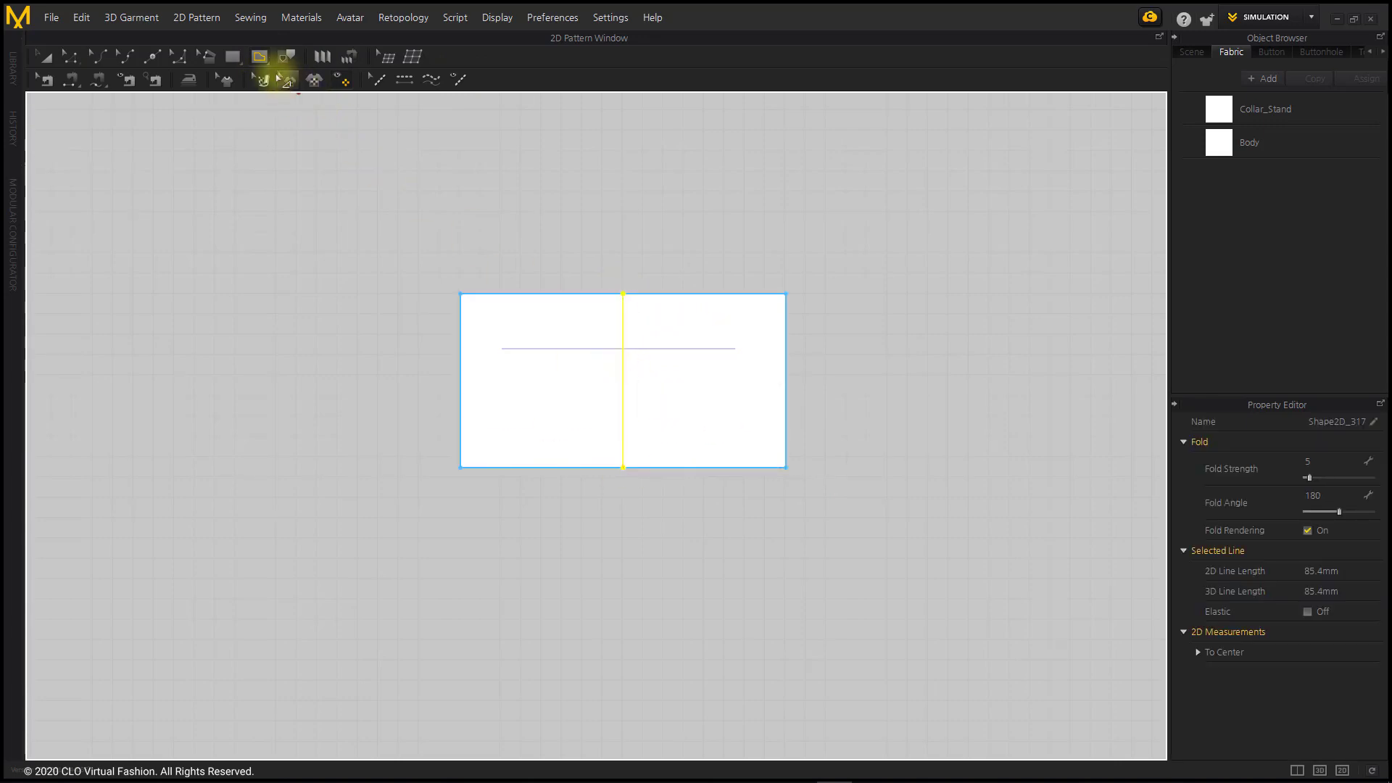
click(68, 58)
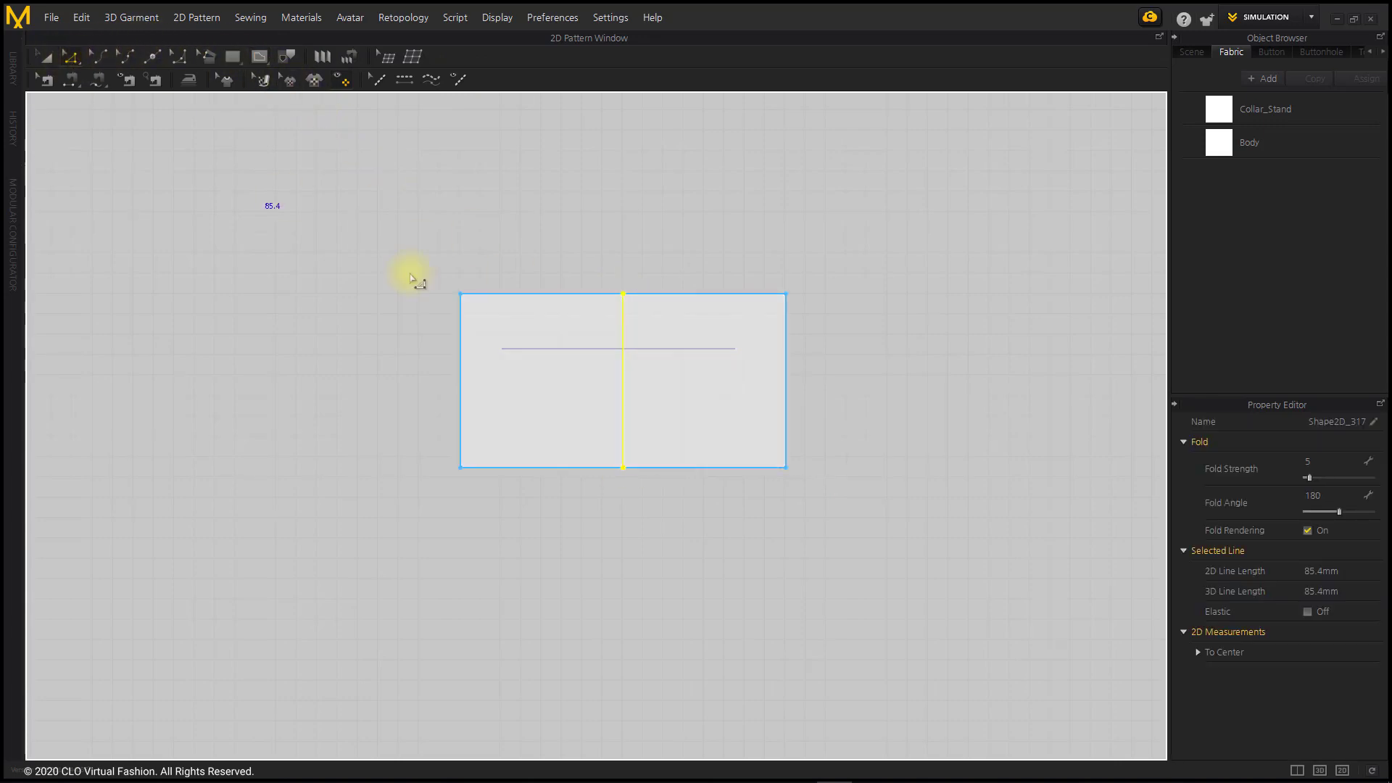
right_click(623, 338)
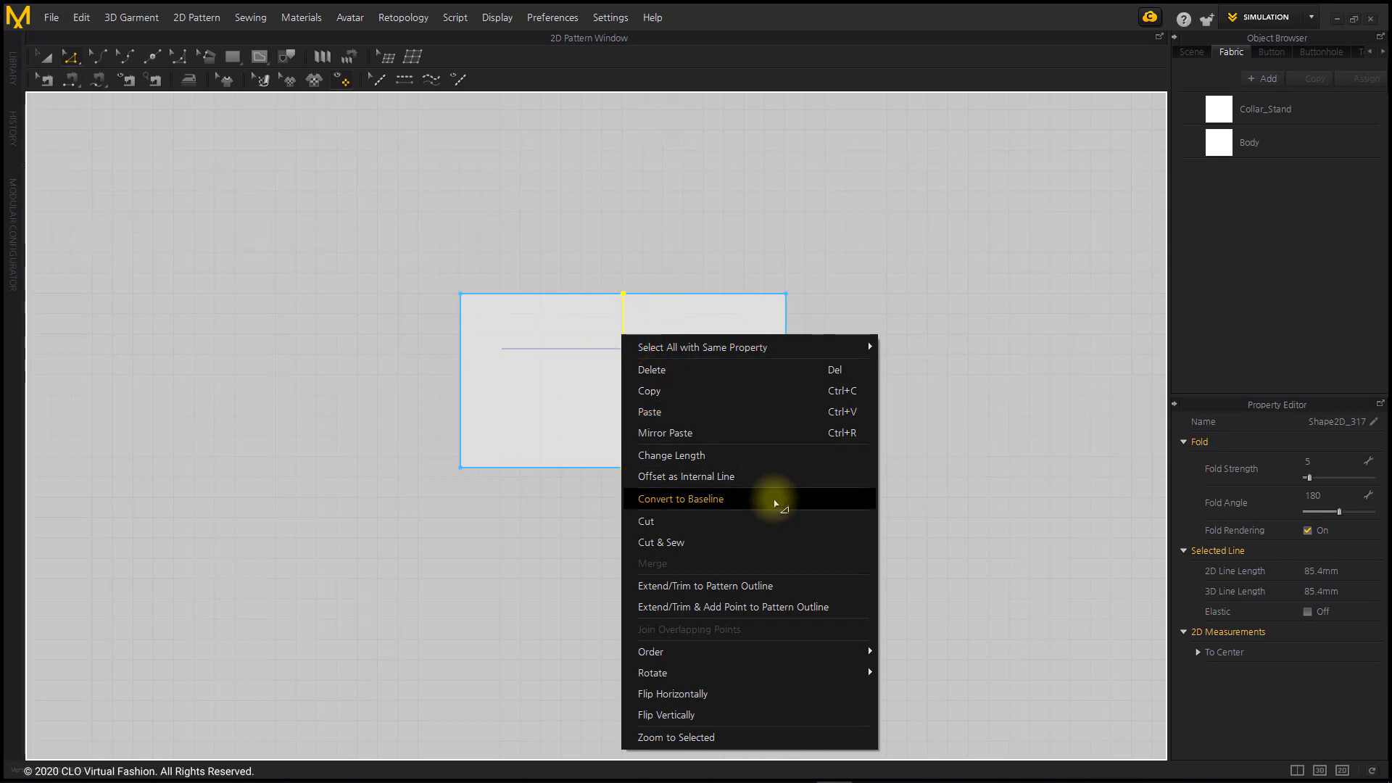
click(774, 500)
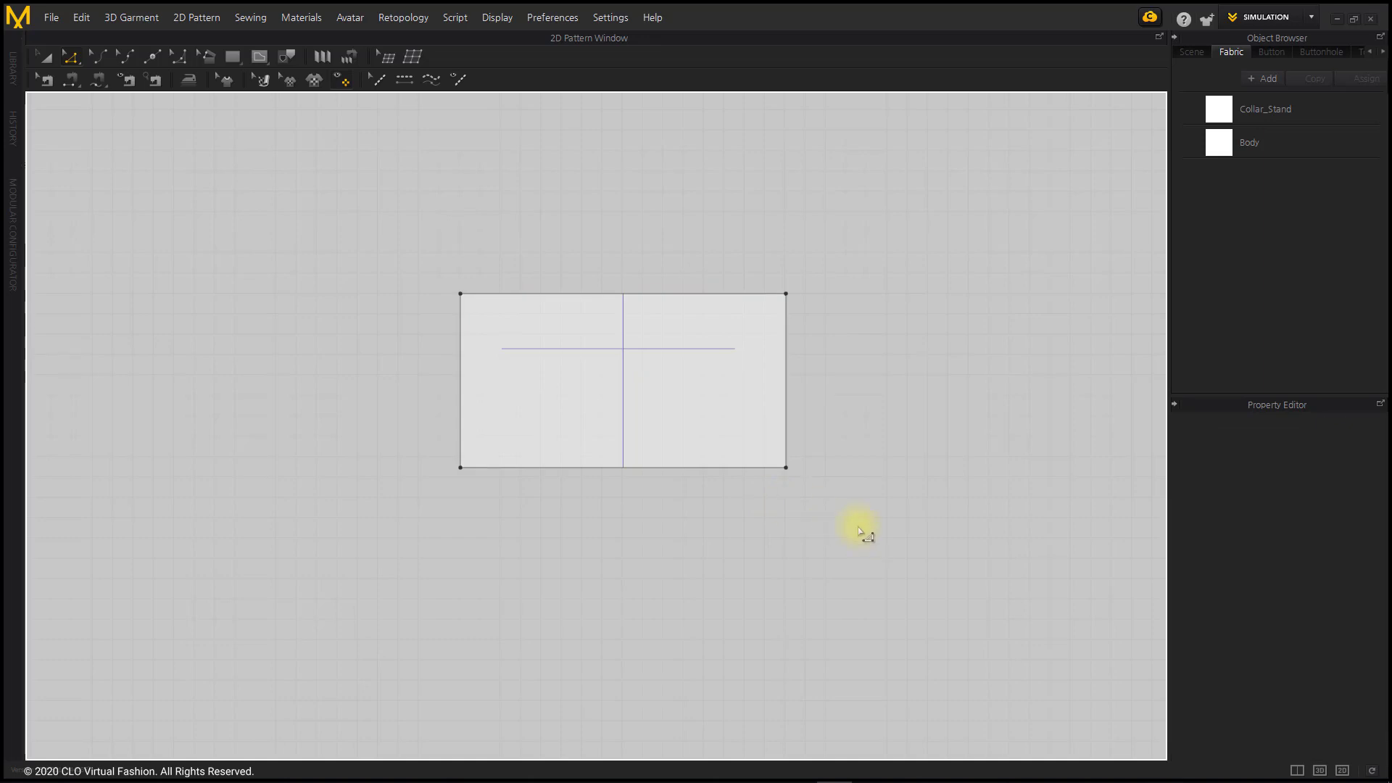
- Resize the rectangle with Edit Pattern by moving its top edge, right edge and upper right corner, ending narrower than originally drawn
shift+drag(762, 294, 766, 267)
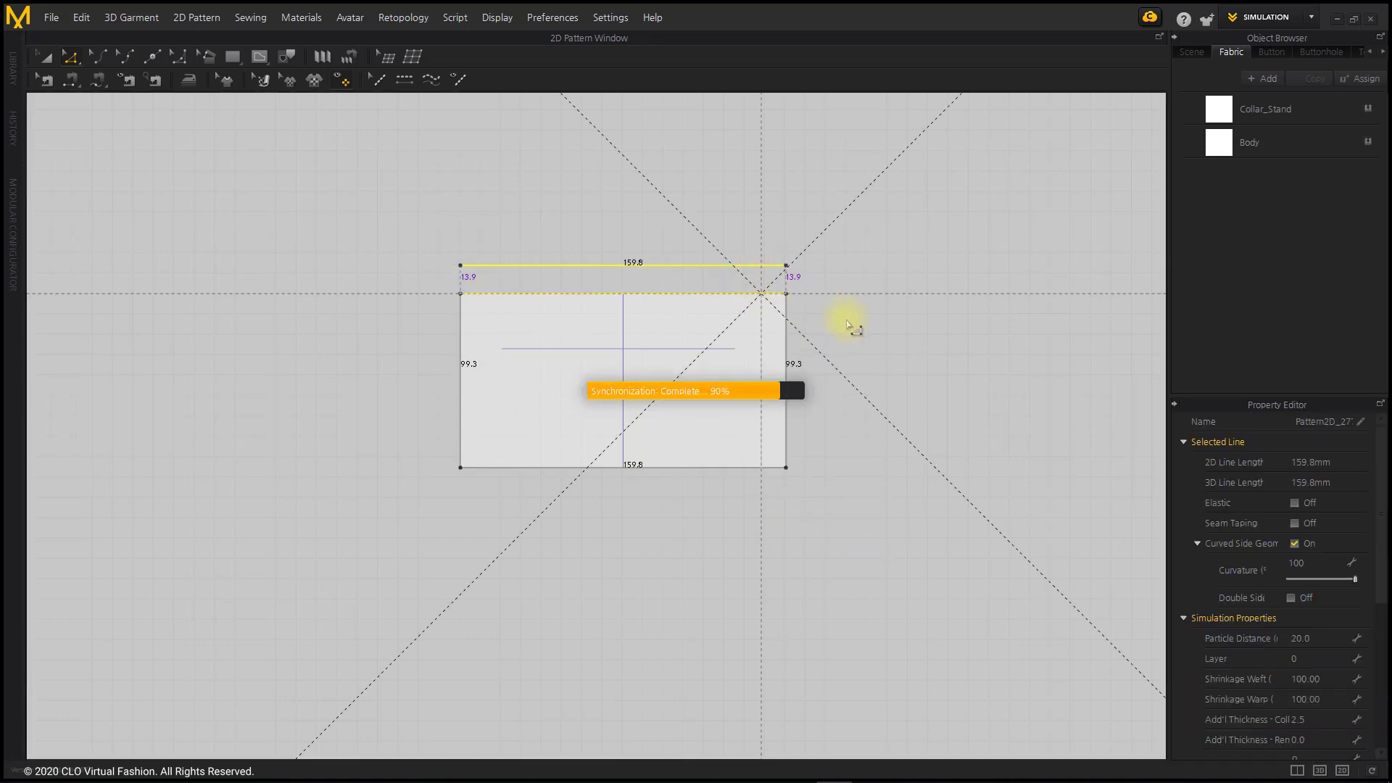
drag(790, 356, 830, 366)
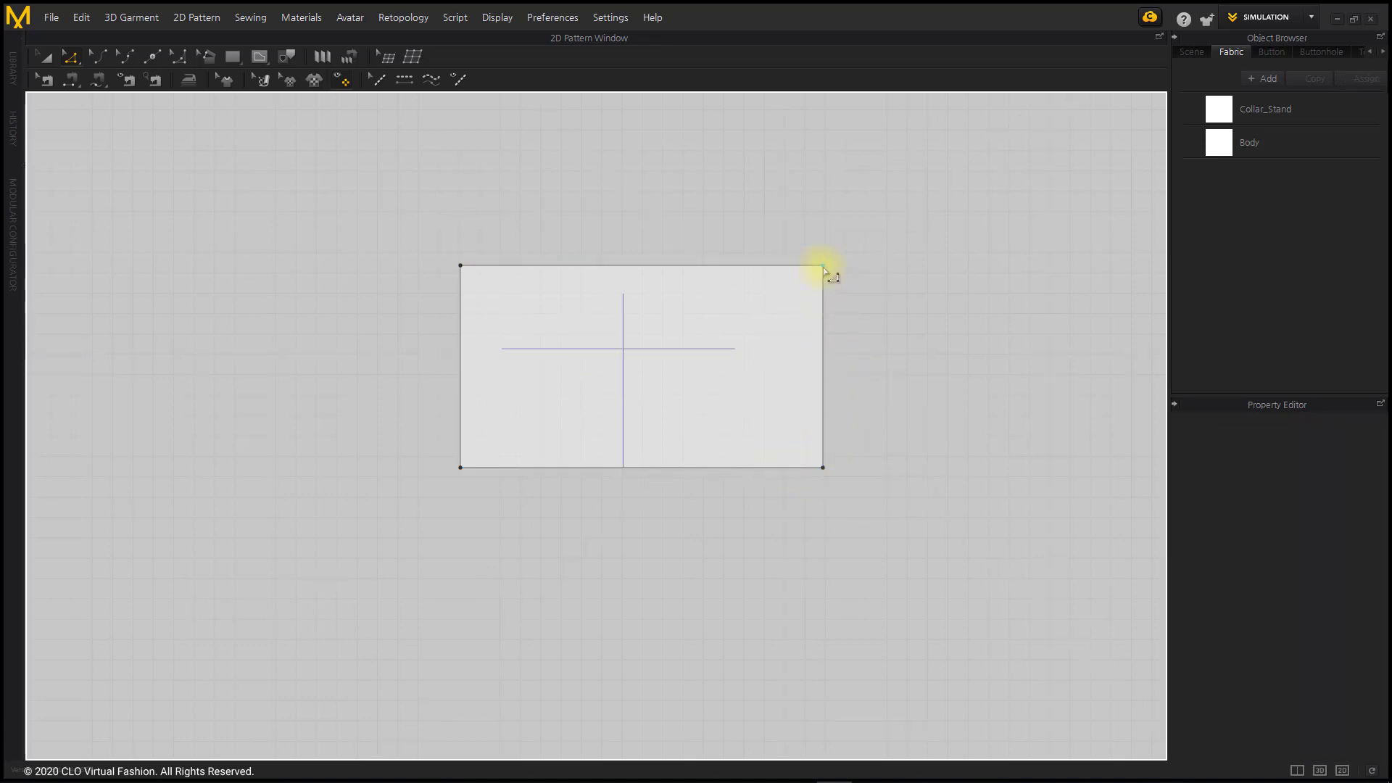
drag(782, 268, 747, 333)
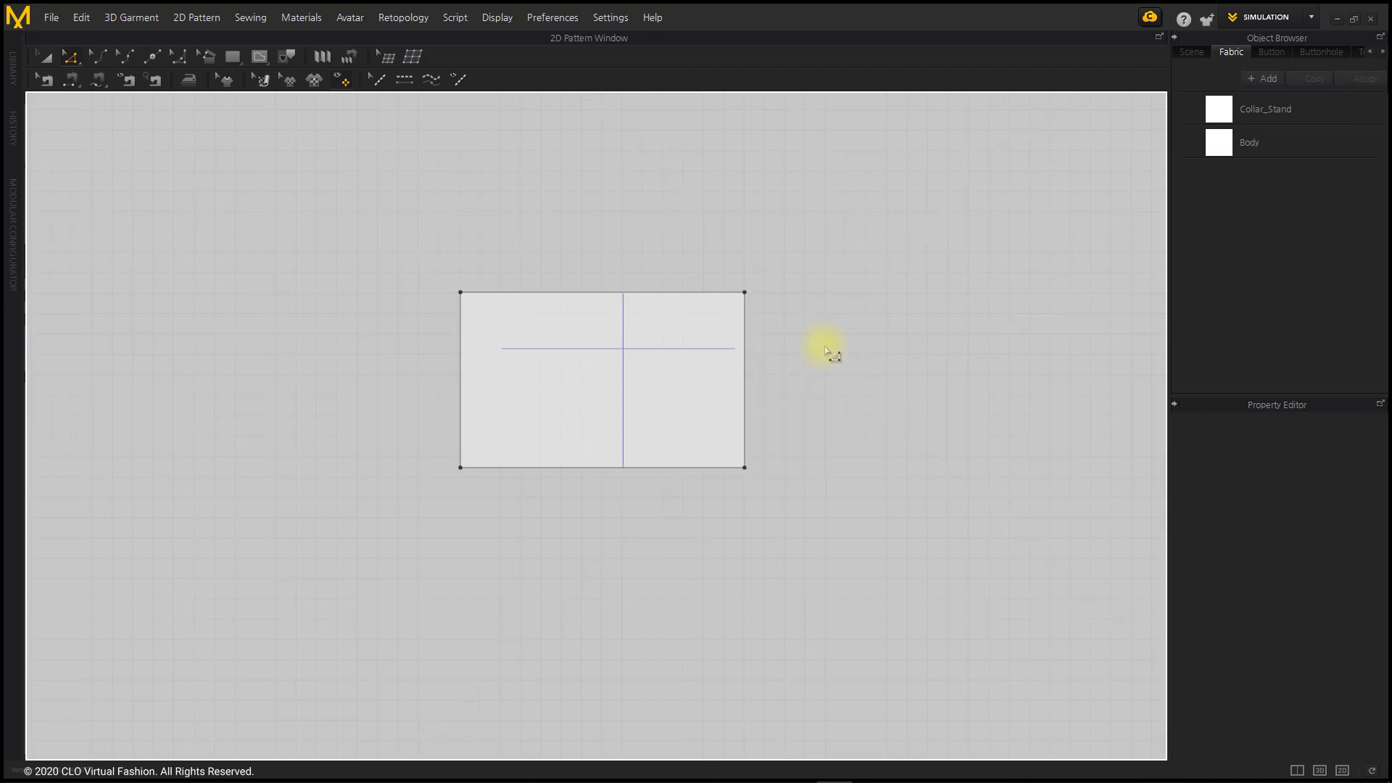
- Move the whole rectangle together with its baselines slightly downward using Transform Pattern and deselect it
click(45, 57)
drag(685, 392, 726, 420)
click(877, 385)
click(783, 424)
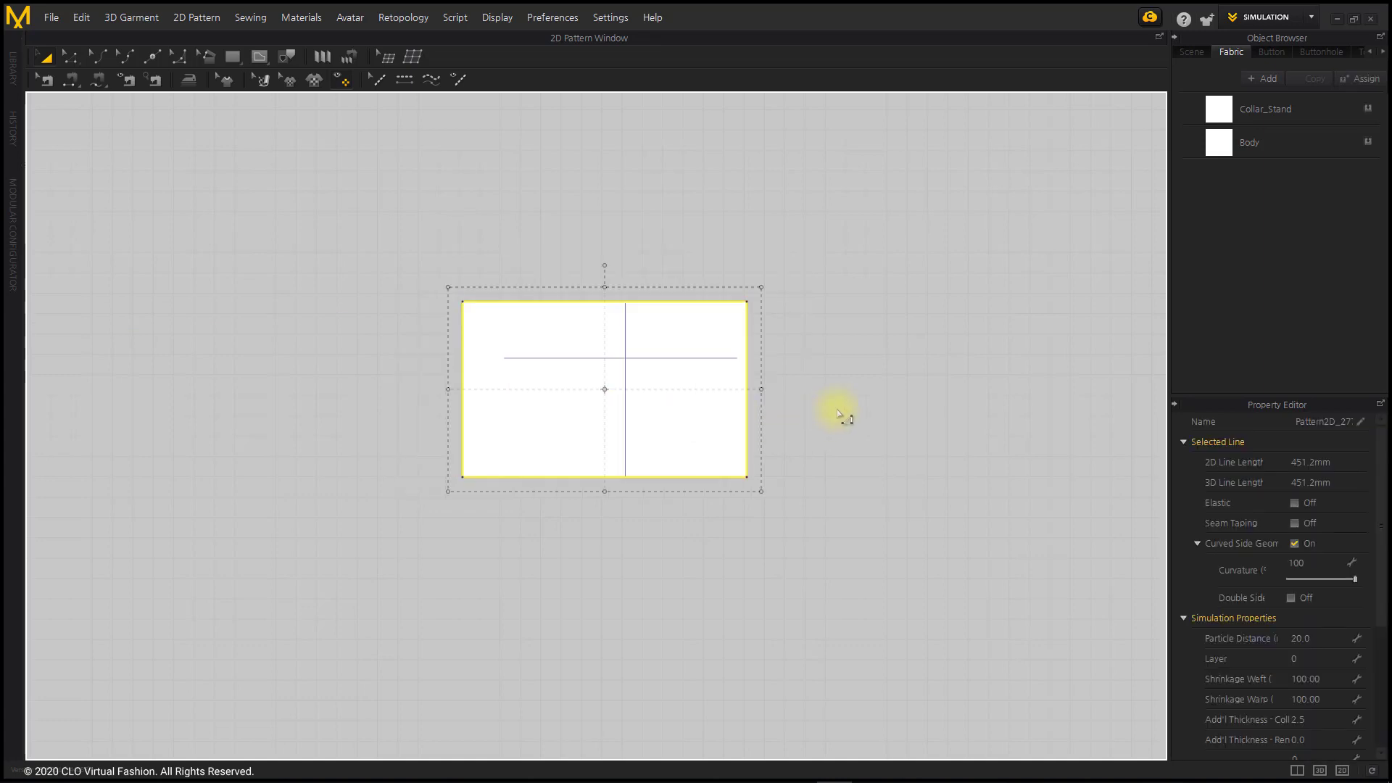
click(837, 413)
- Trace the rectangle's horizontal baseline as an internal line
click(288, 57)
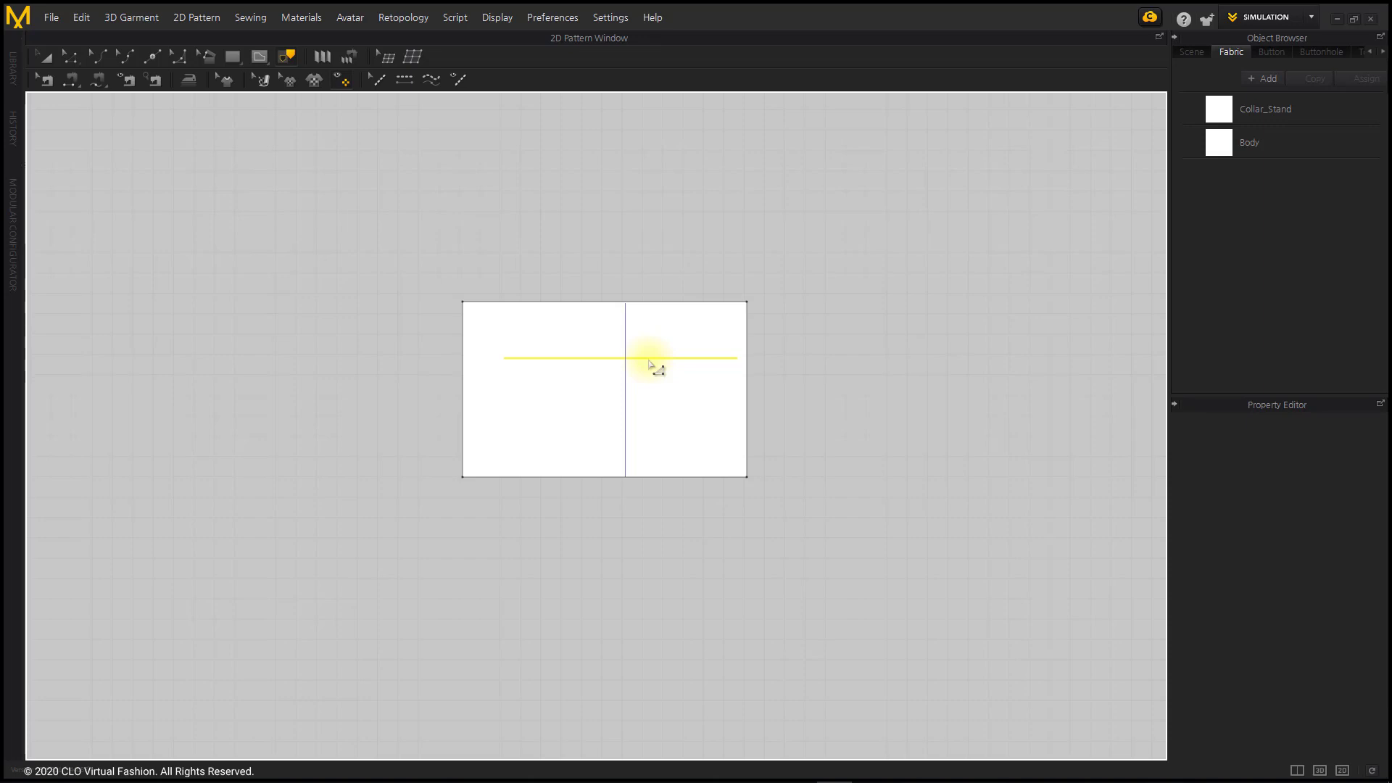
right_click(649, 359)
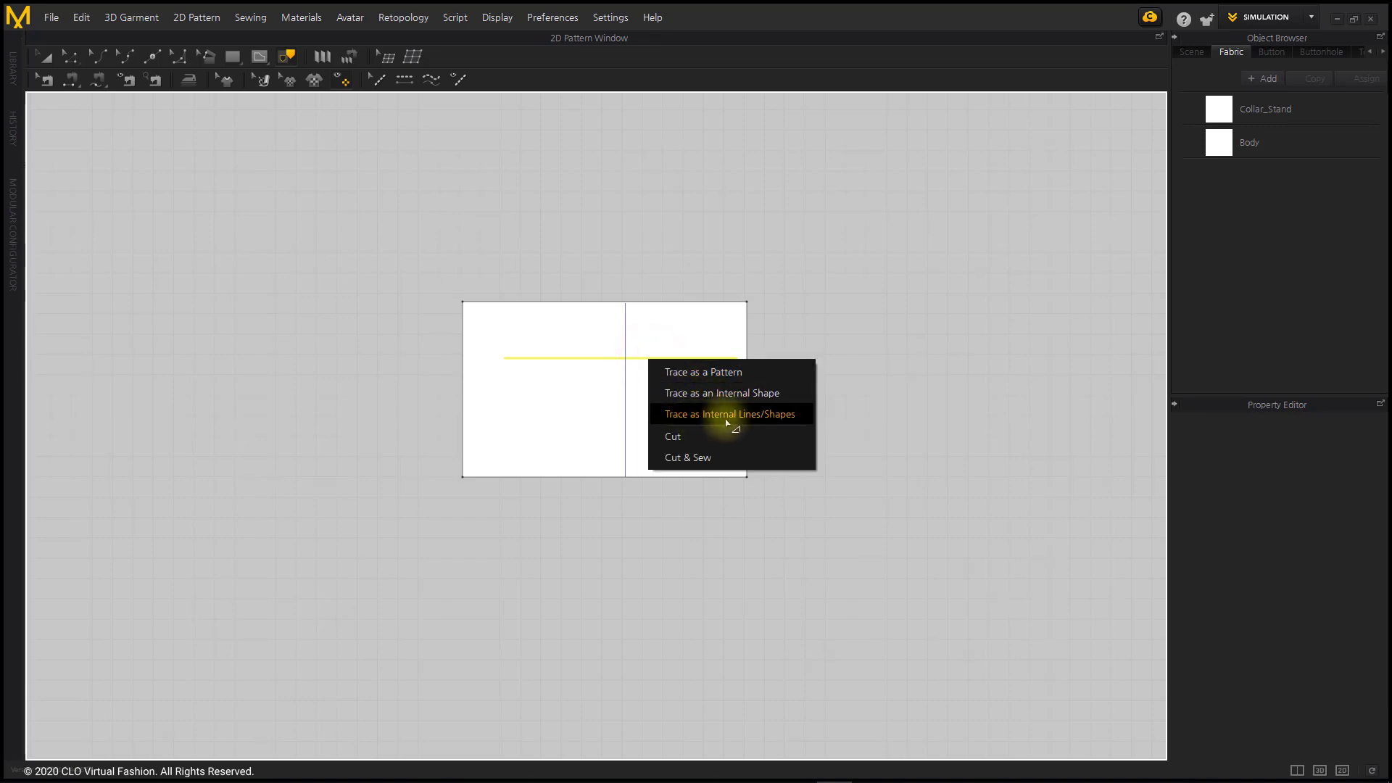
click(863, 363)
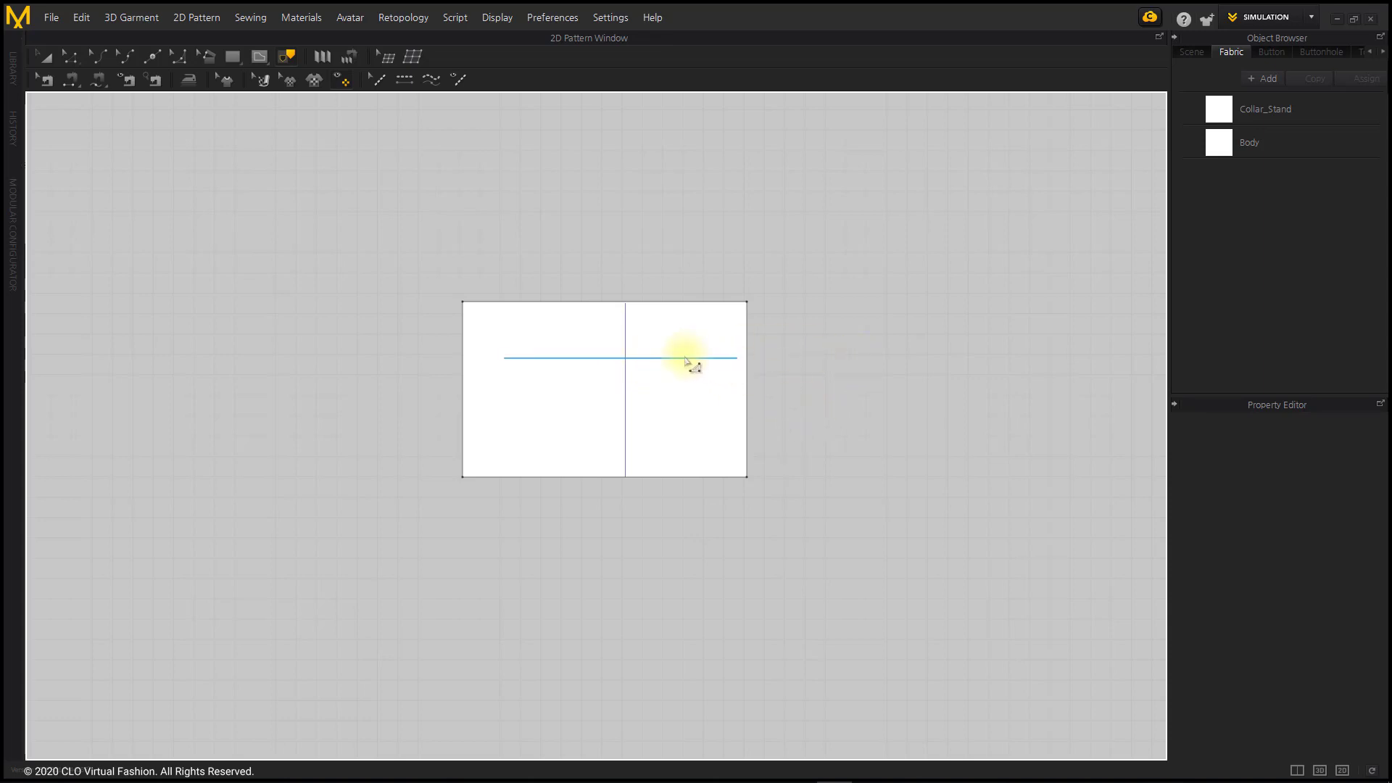
key(Return)
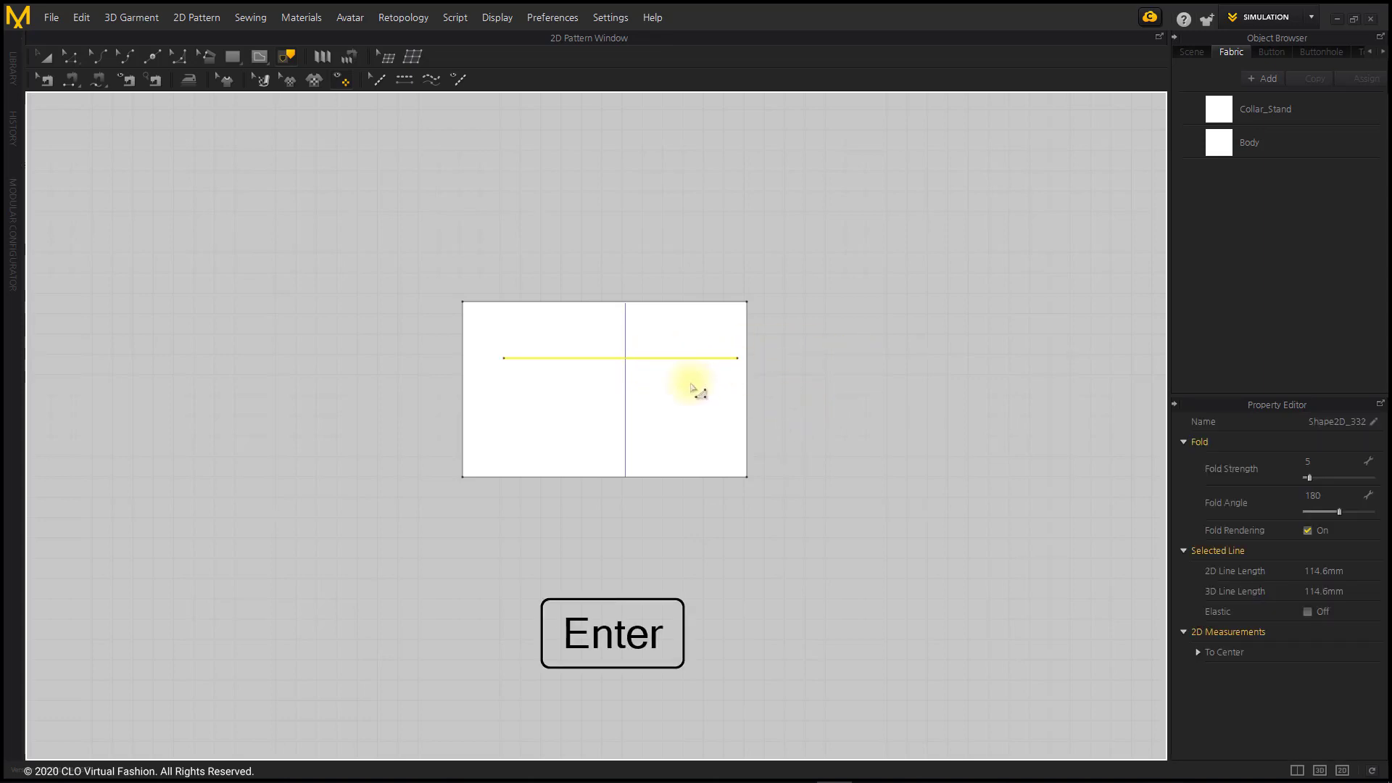
- Trace the rectangle's vertical baseline as an internal line and leave the Trace tool for Edit Pattern
click(815, 452)
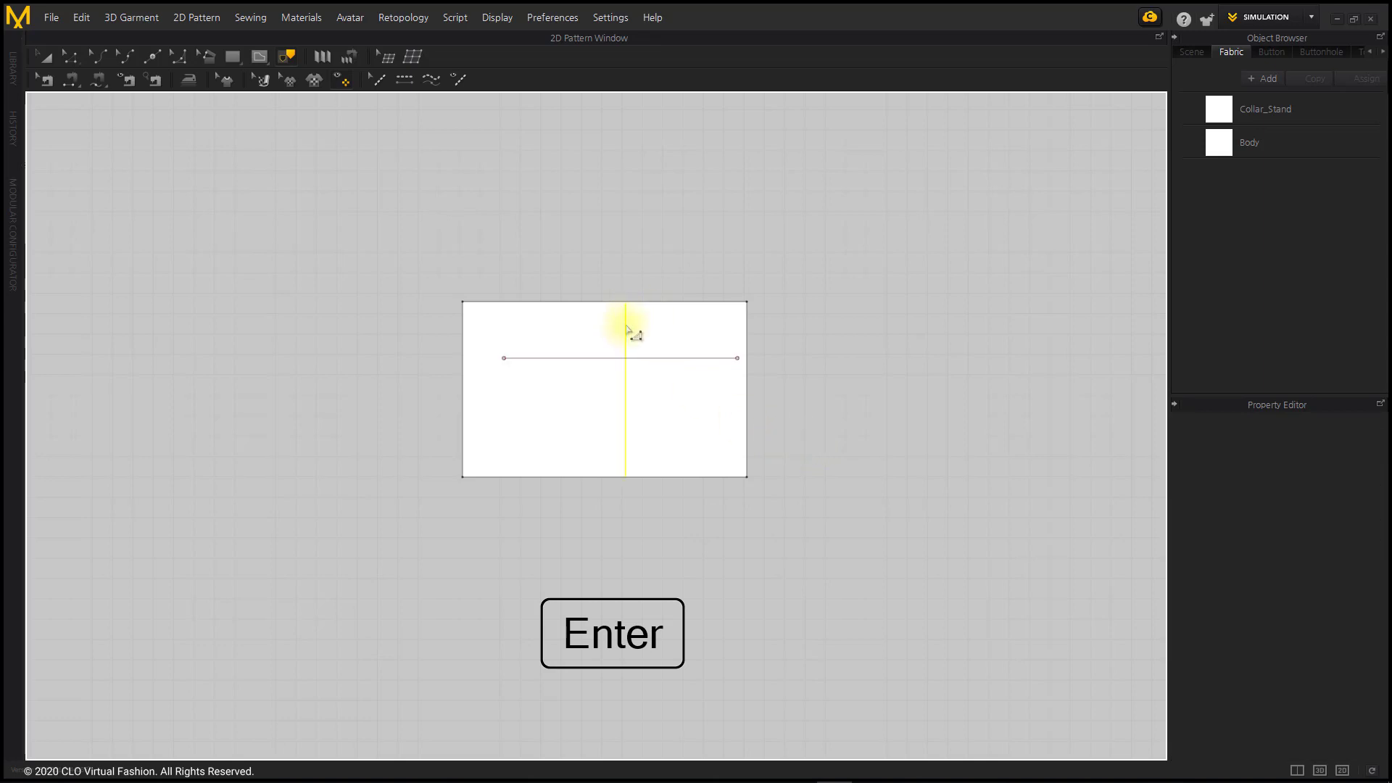
key(Return)
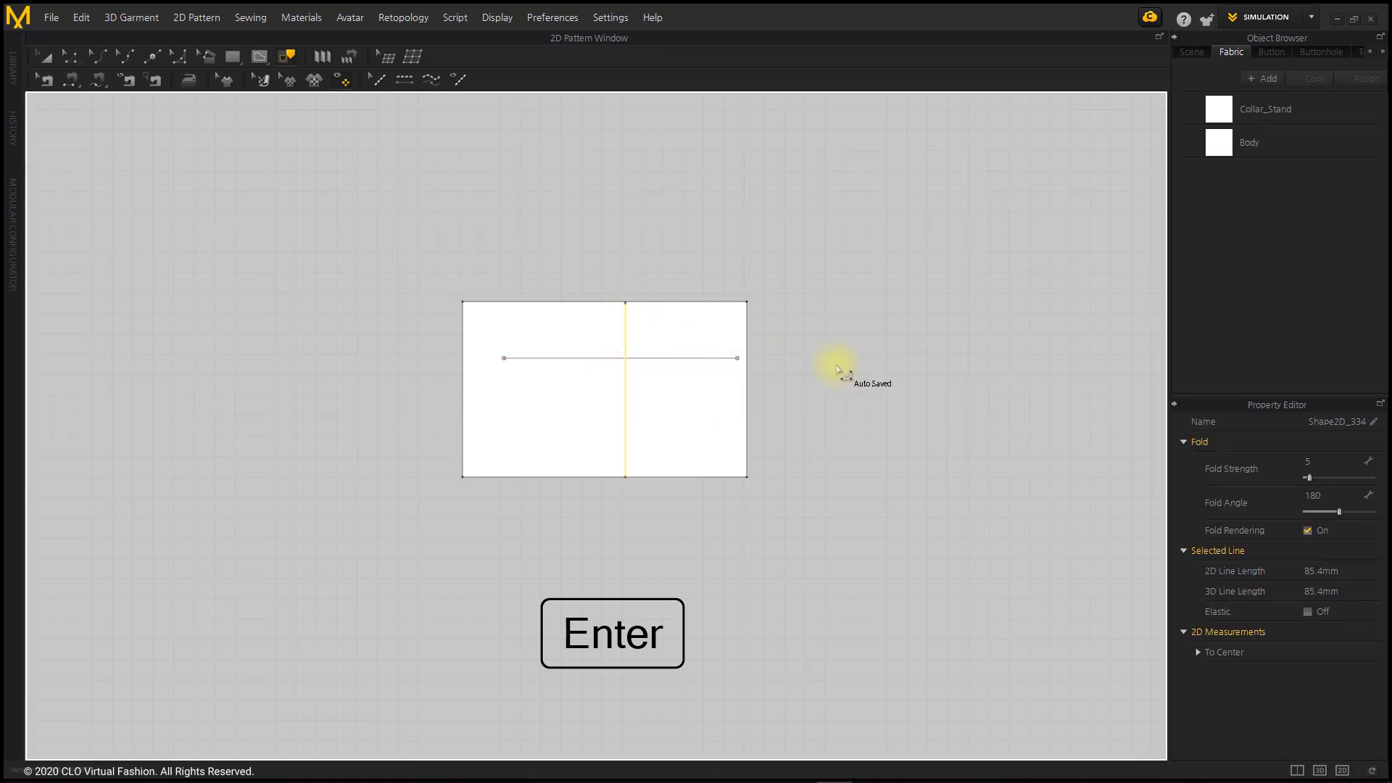
click(836, 365)
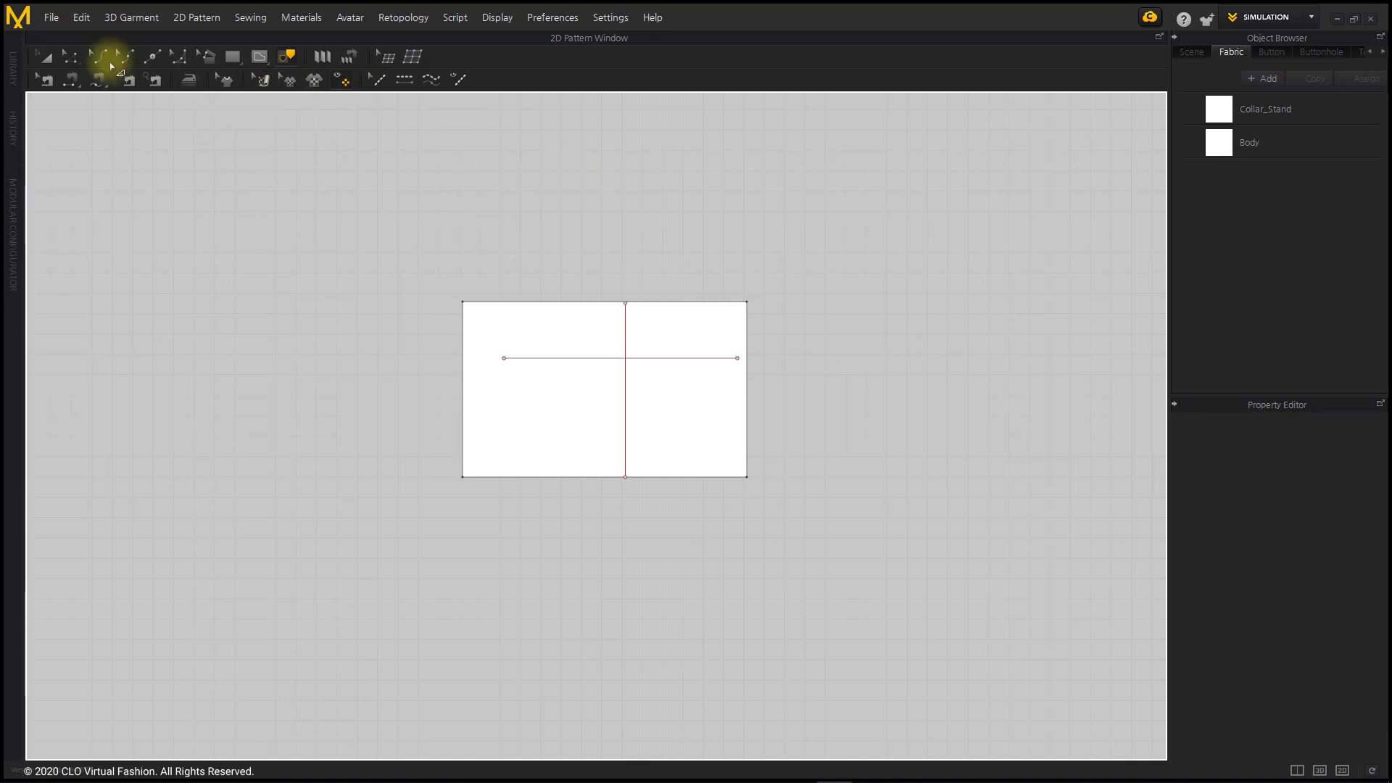
click(43, 56)
click(70, 56)
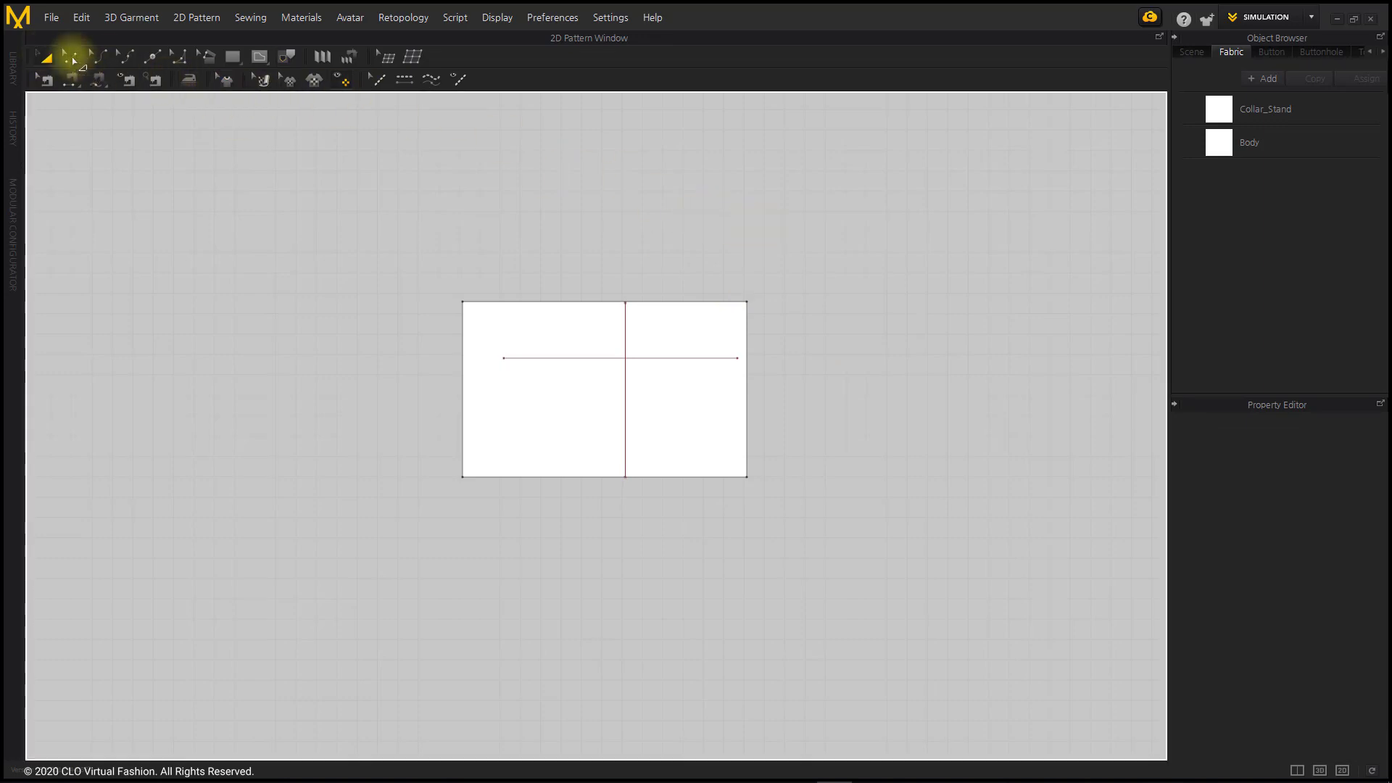
- Offset the rectangle's pattern outline outward by 20 mm with default corners
click(675, 302)
right_click(675, 303)
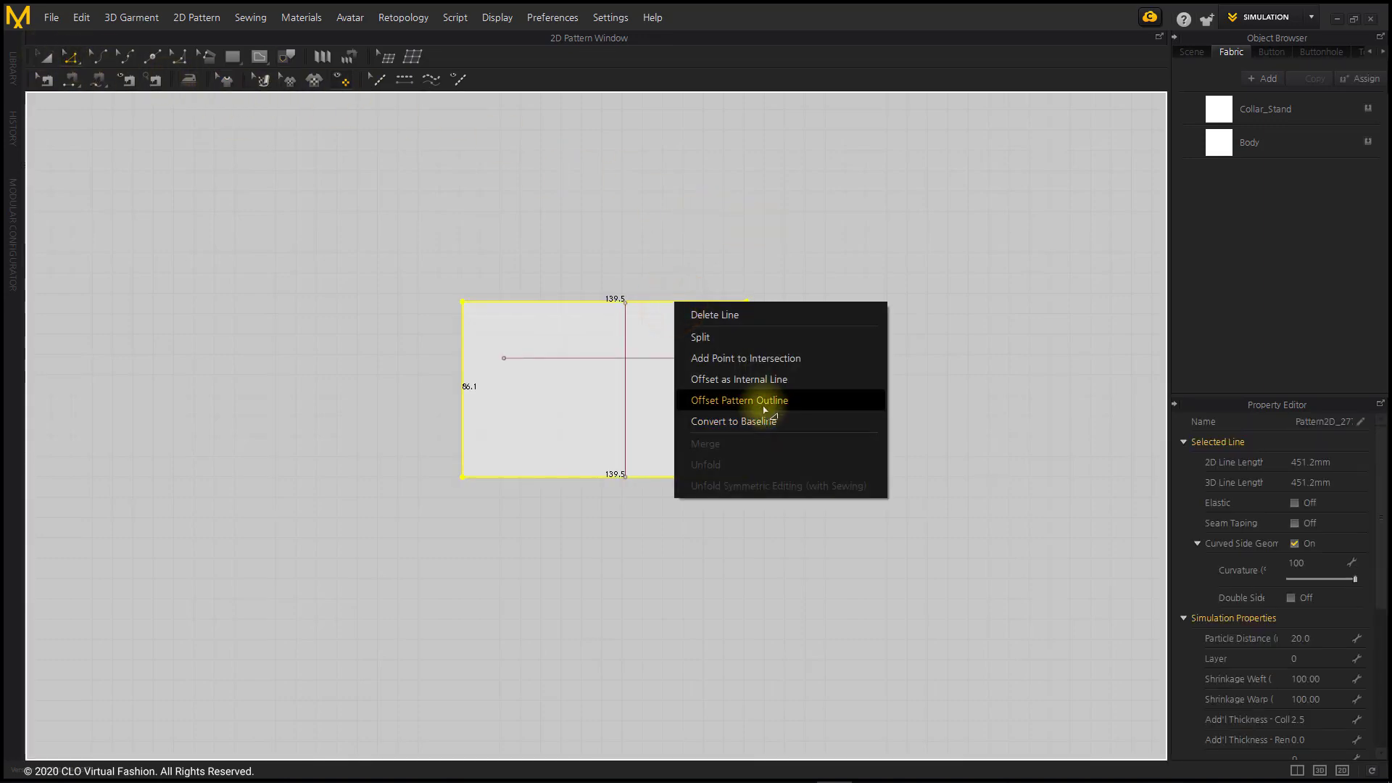
click(832, 400)
drag(677, 211, 944, 236)
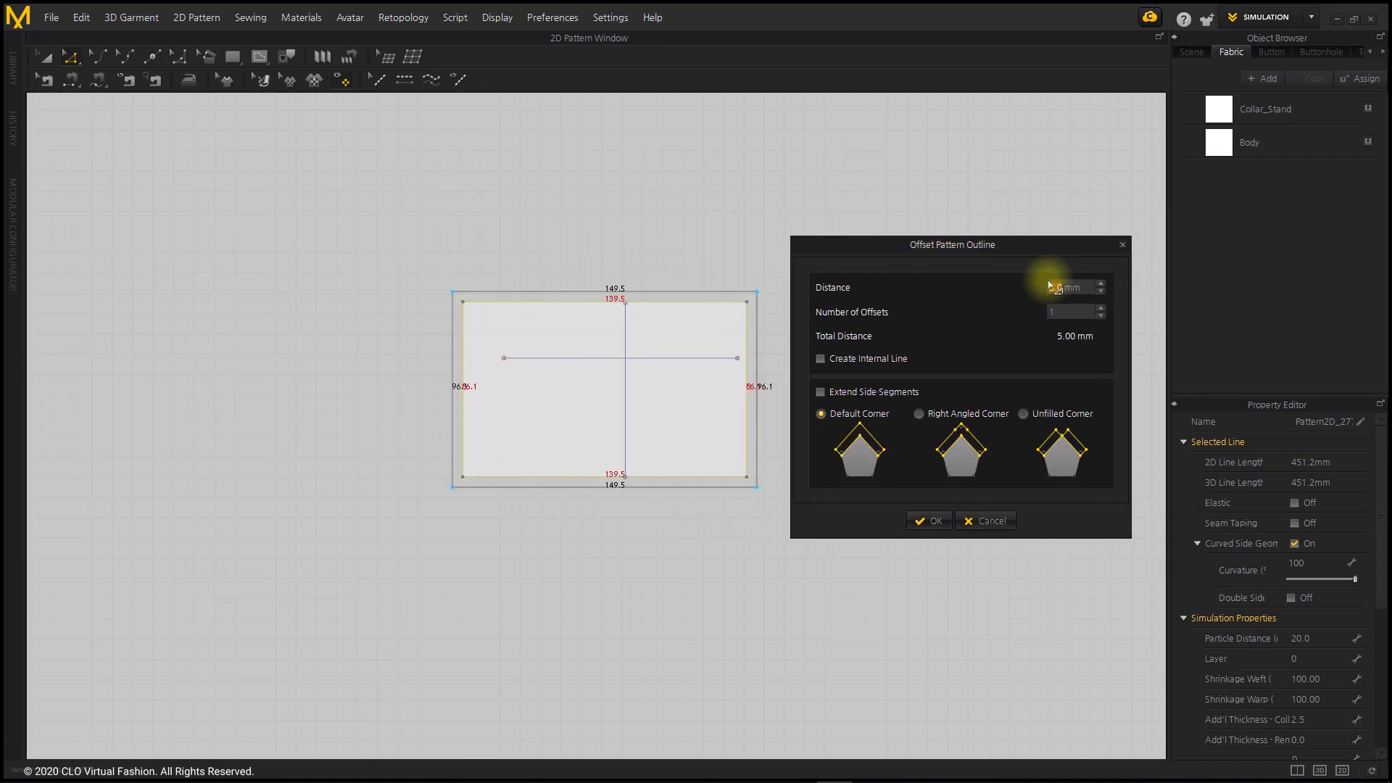
drag(1088, 244, 1107, 235)
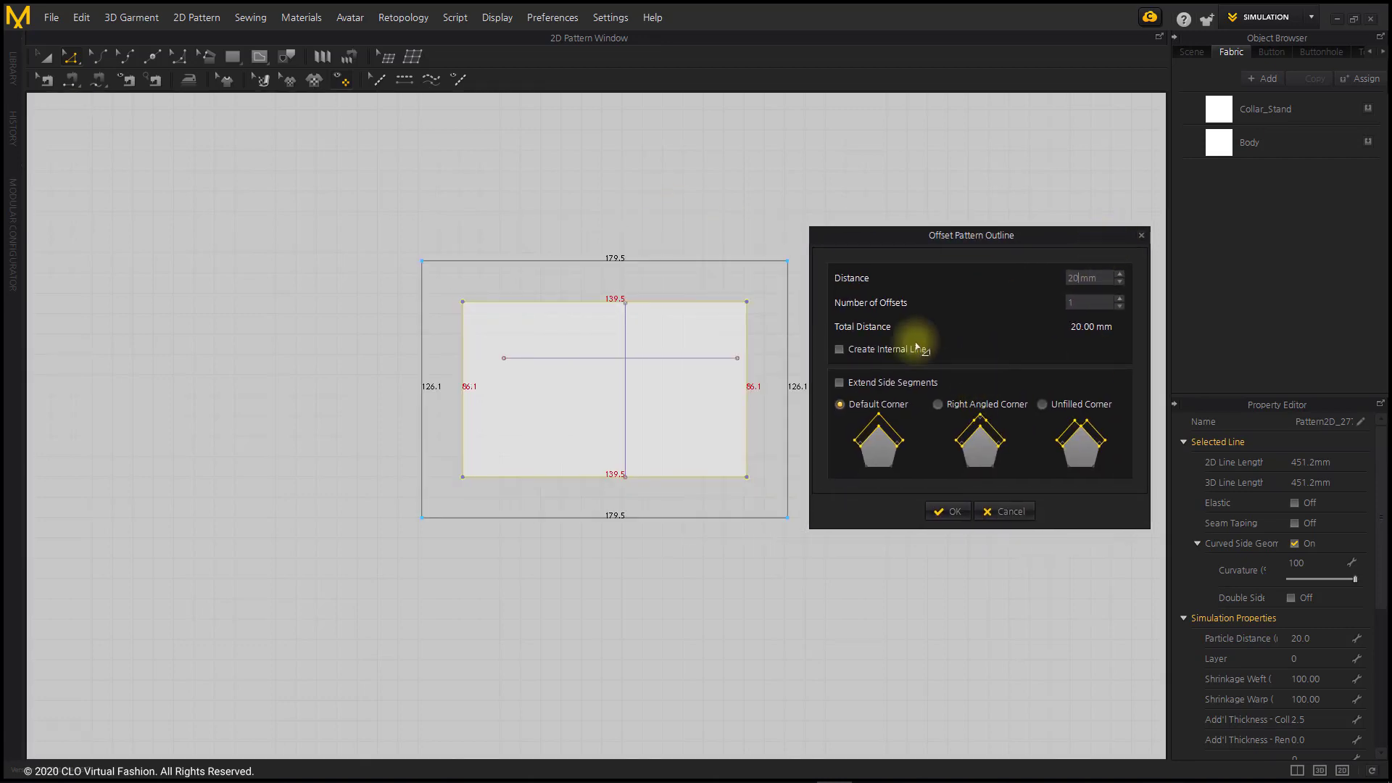
click(891, 348)
click(951, 510)
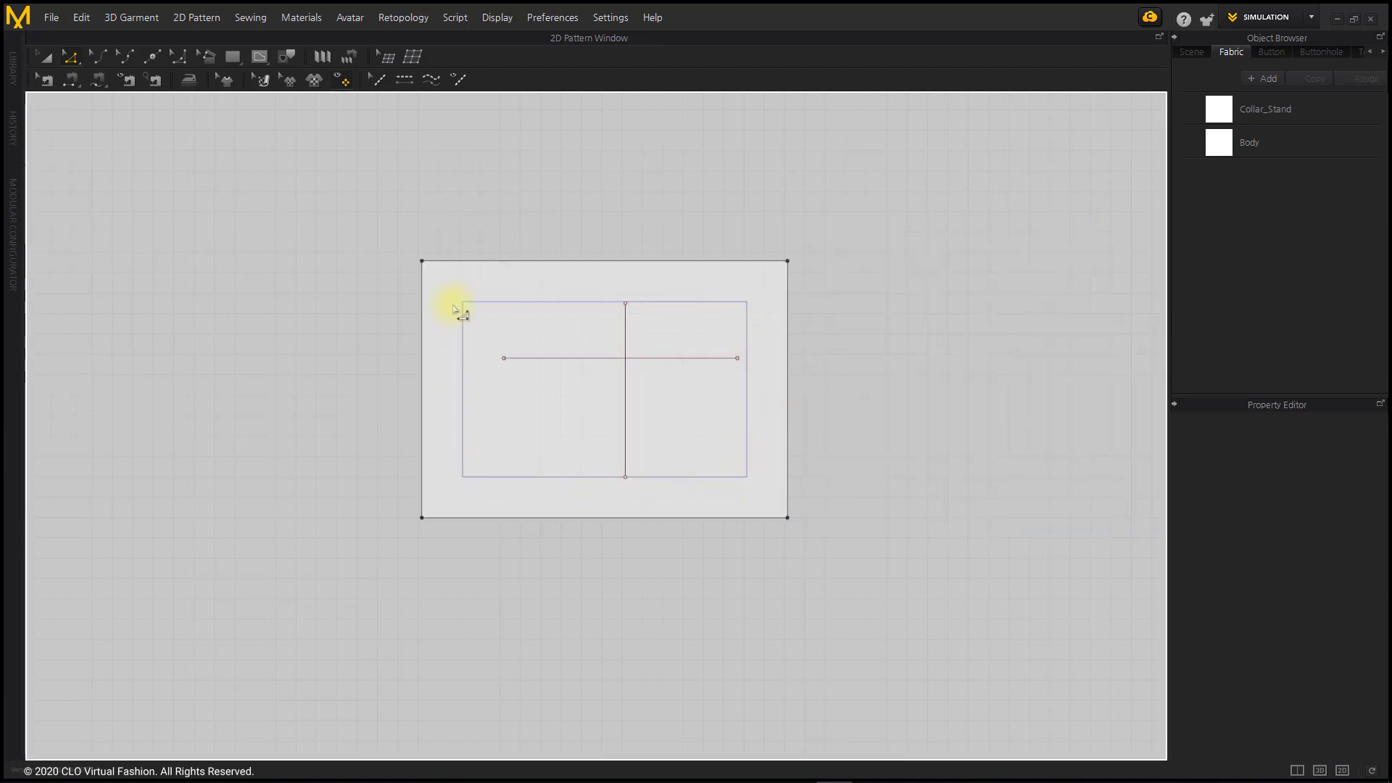
- Draw a second, upright rectangular pattern beside the first one, matching its height
middle_drag(1038, 468, 783, 444)
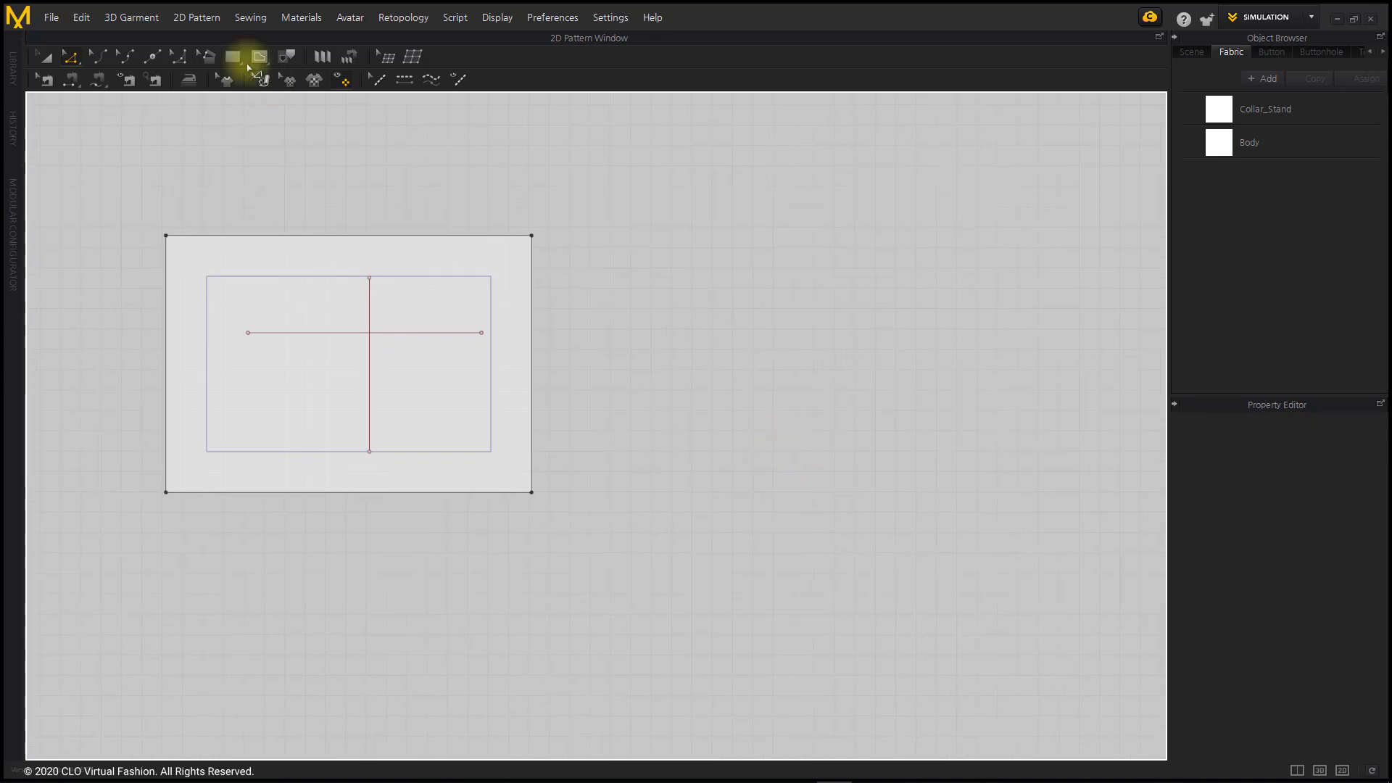
click(233, 57)
drag(588, 235, 767, 490)
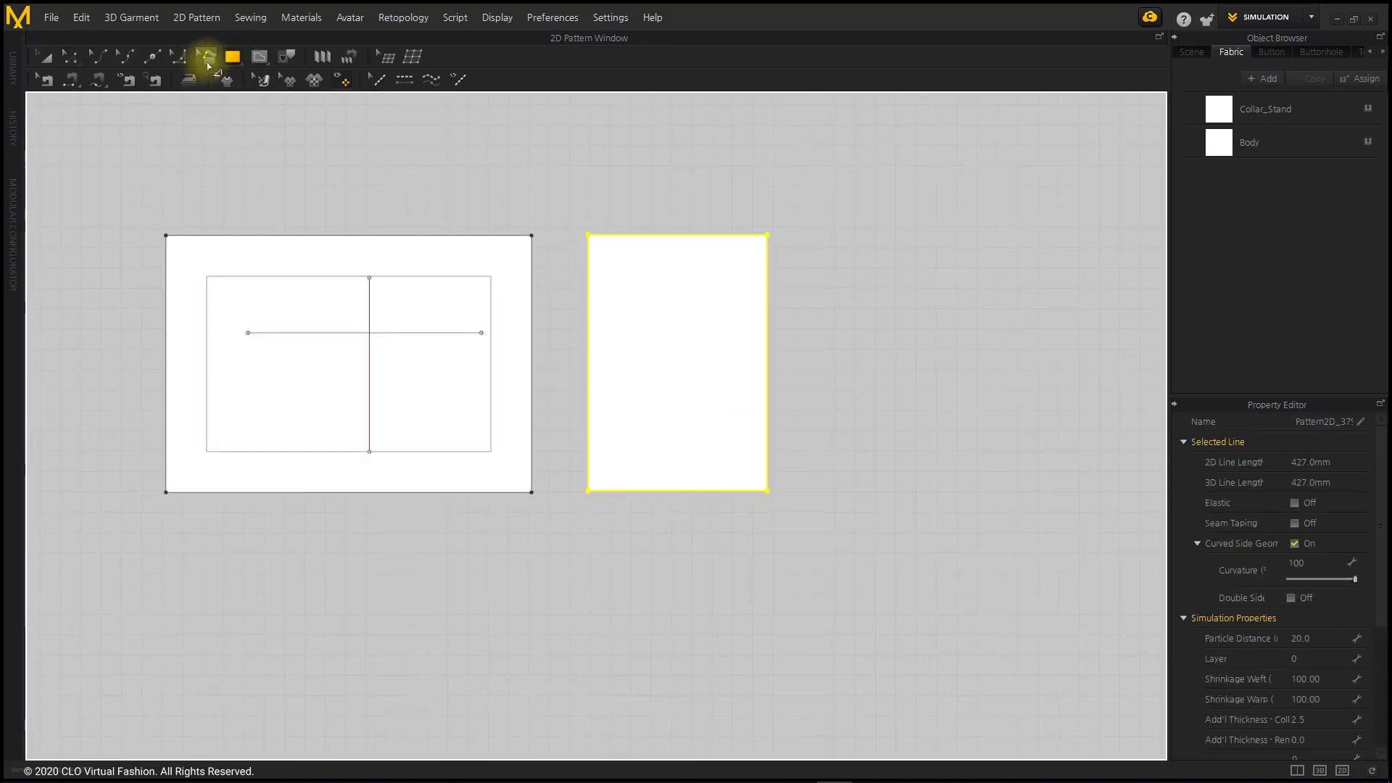
key(z)
- Slash the new rectangle vertically through its middle and spread its right part upward twice, the second time by about 27°
click(209, 57)
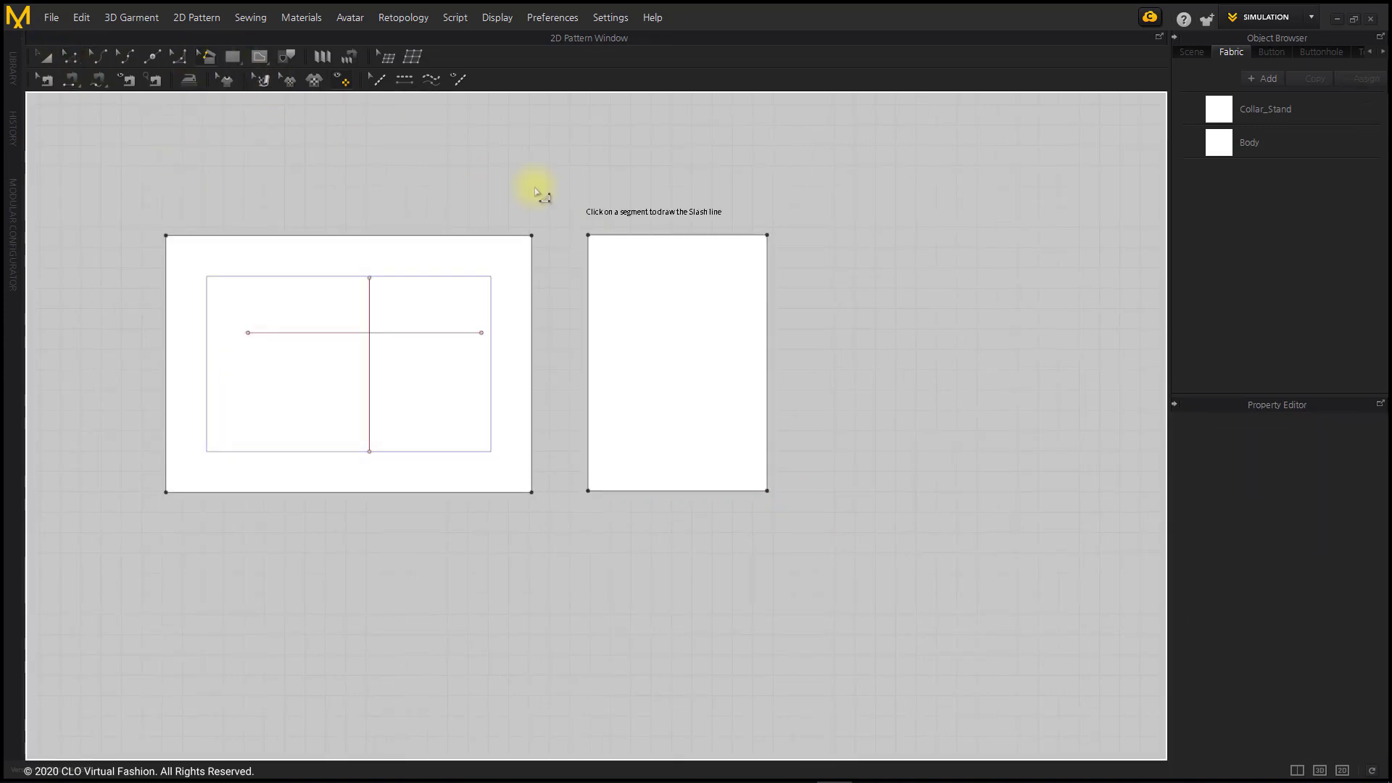
click(677, 235)
click(680, 490)
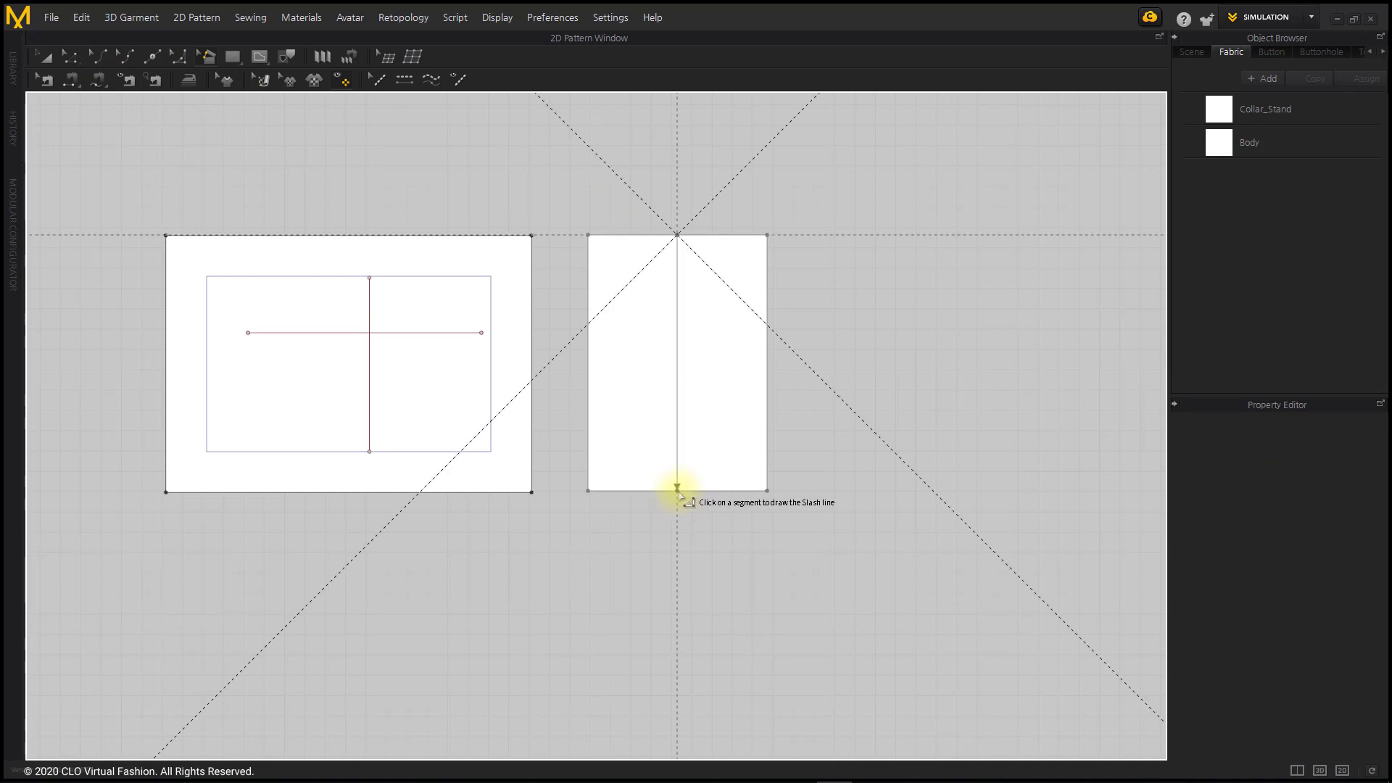
click(724, 445)
click(805, 367)
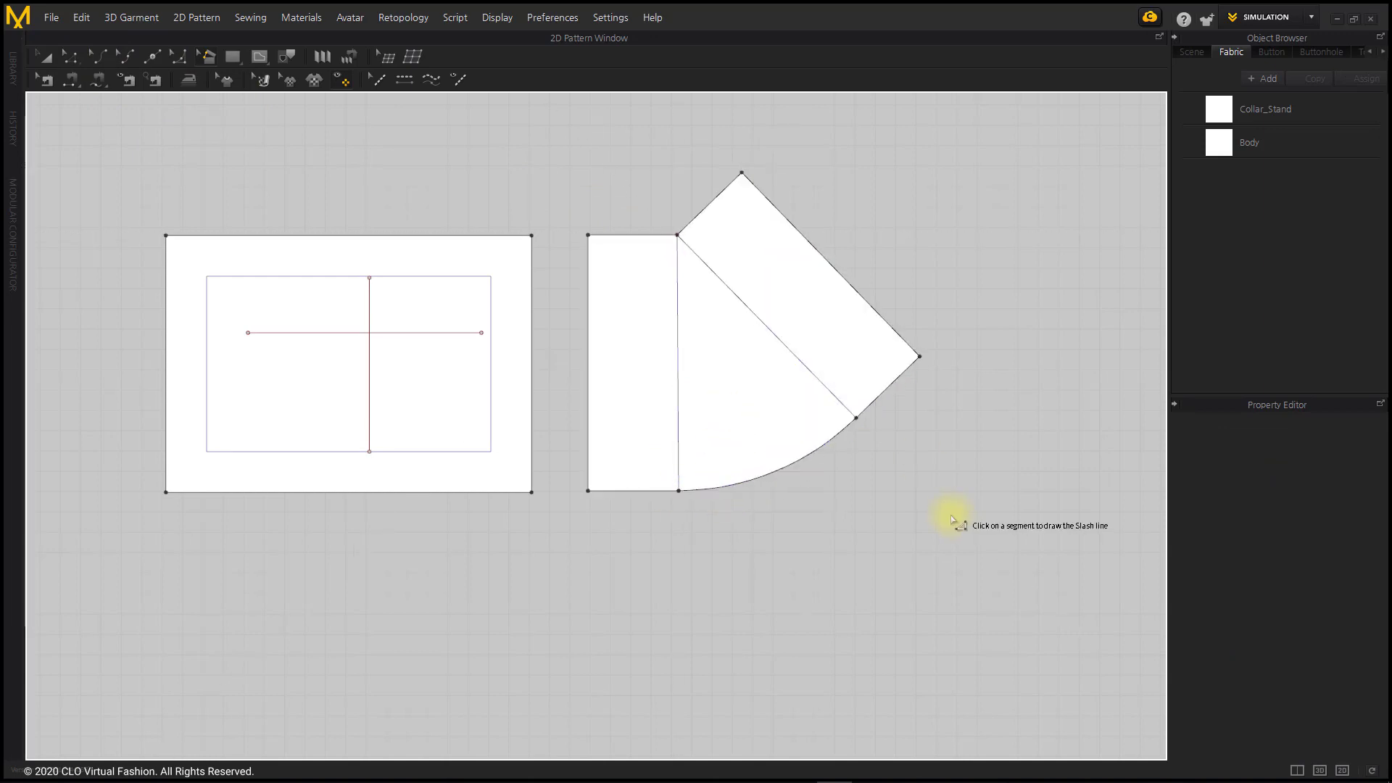
click(814, 379)
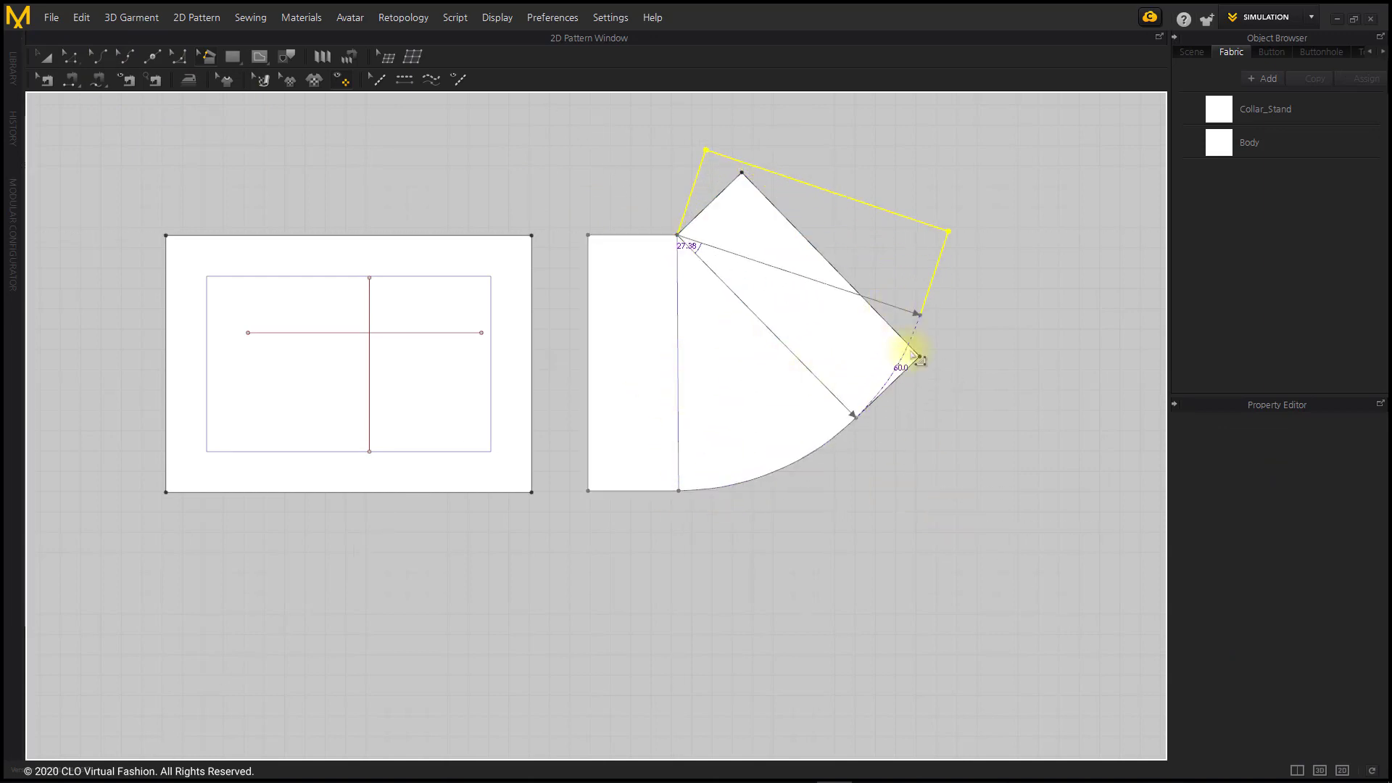
click(907, 351)
- Trace the three slash baselines fanning from the spread pattern's pivot point as internal lines
click(288, 55)
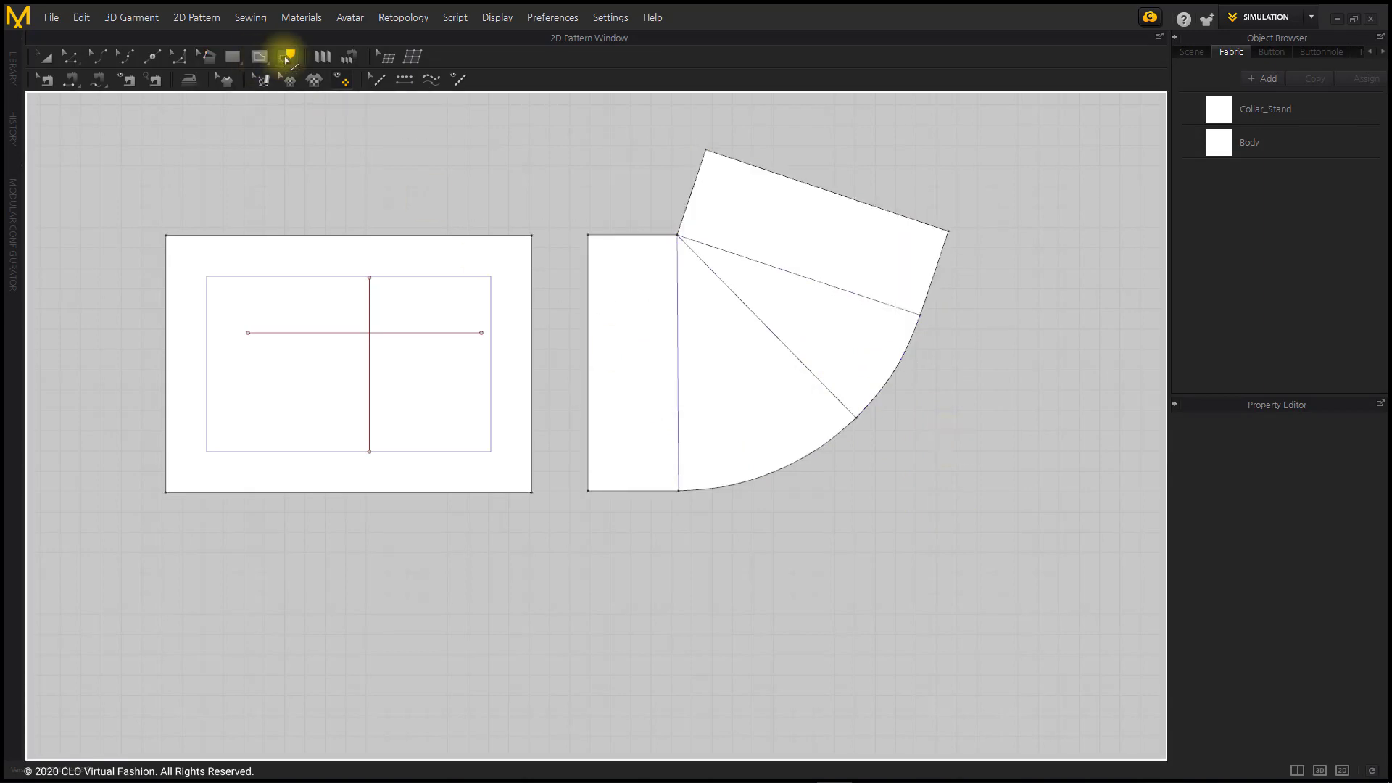
click(680, 355)
click(767, 397)
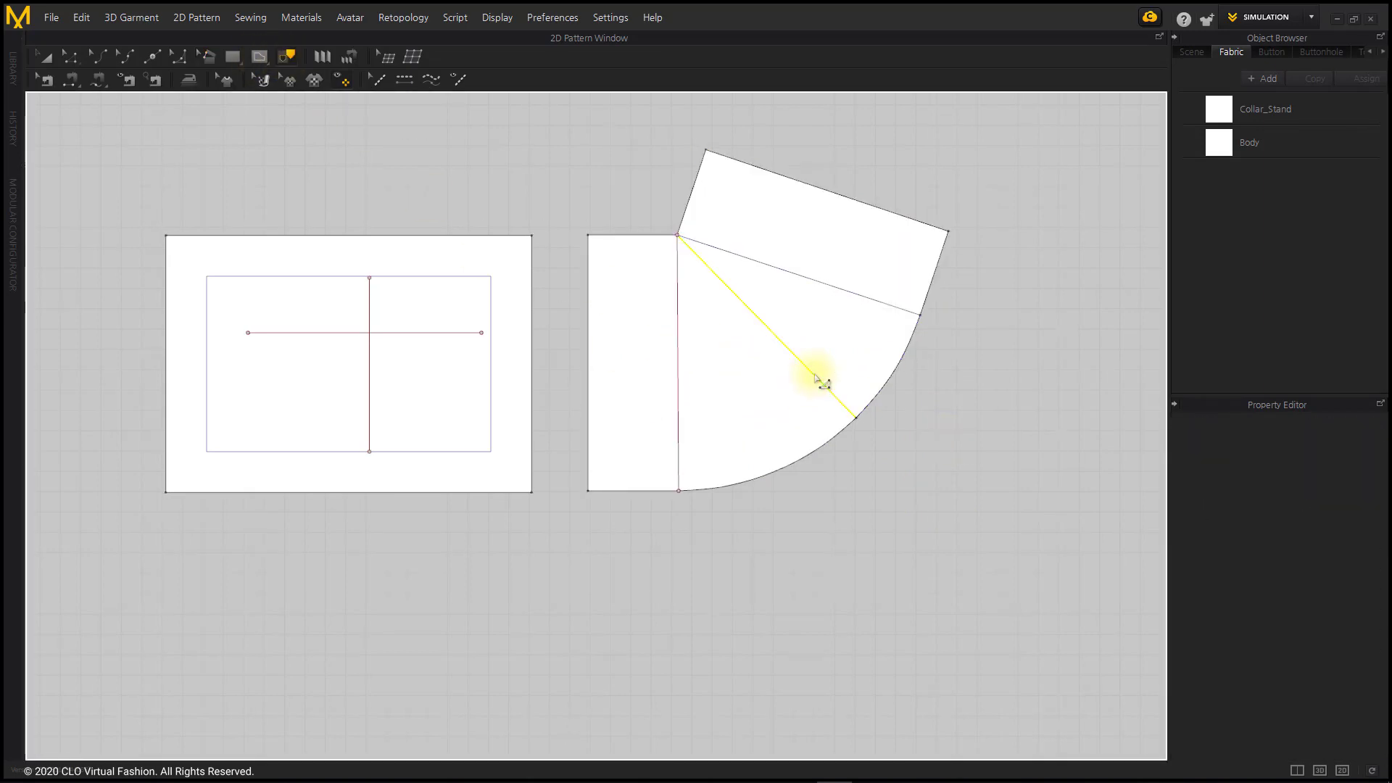
click(851, 292)
click(1001, 414)
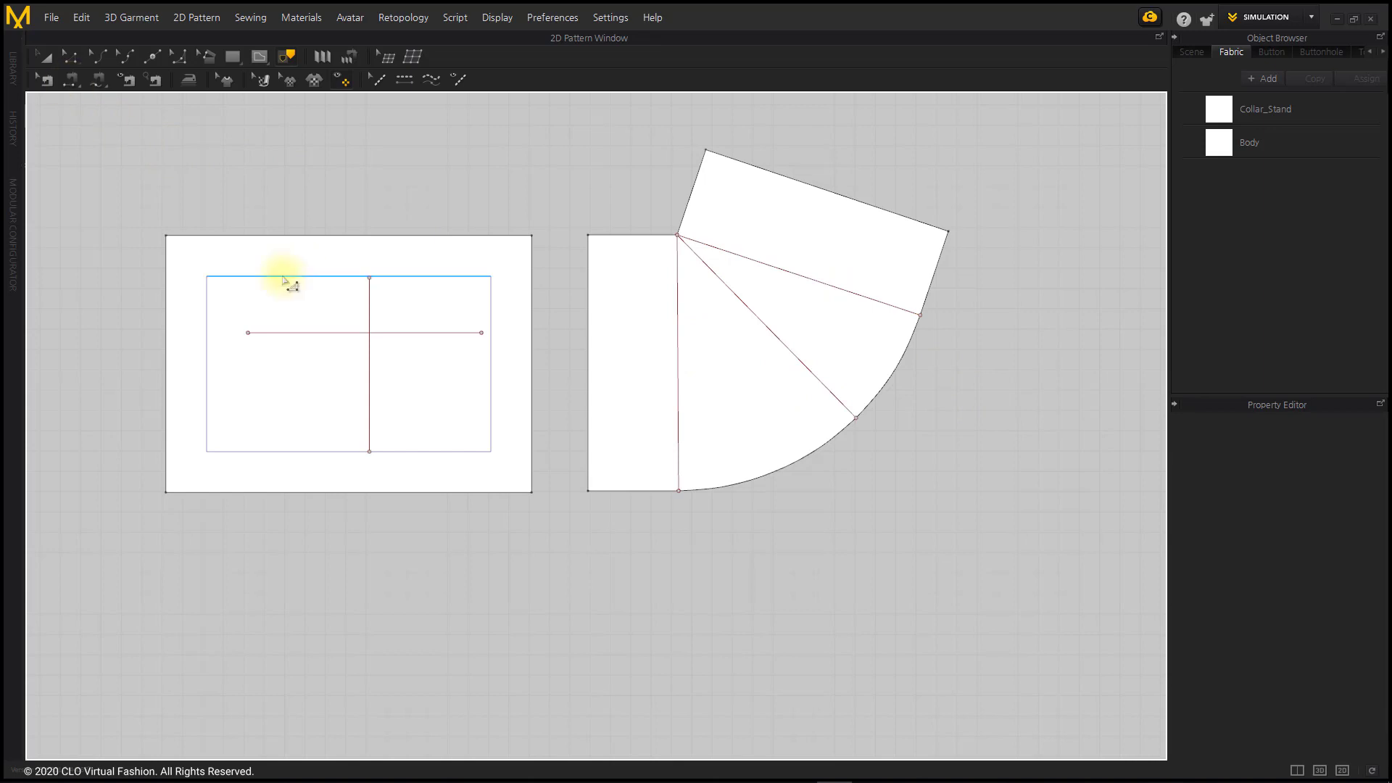
- Trace the first pattern's inner rectangular baseline as an internal shape and enlarge the traced shape slightly with Transform Pattern
click(286, 277)
click(45, 56)
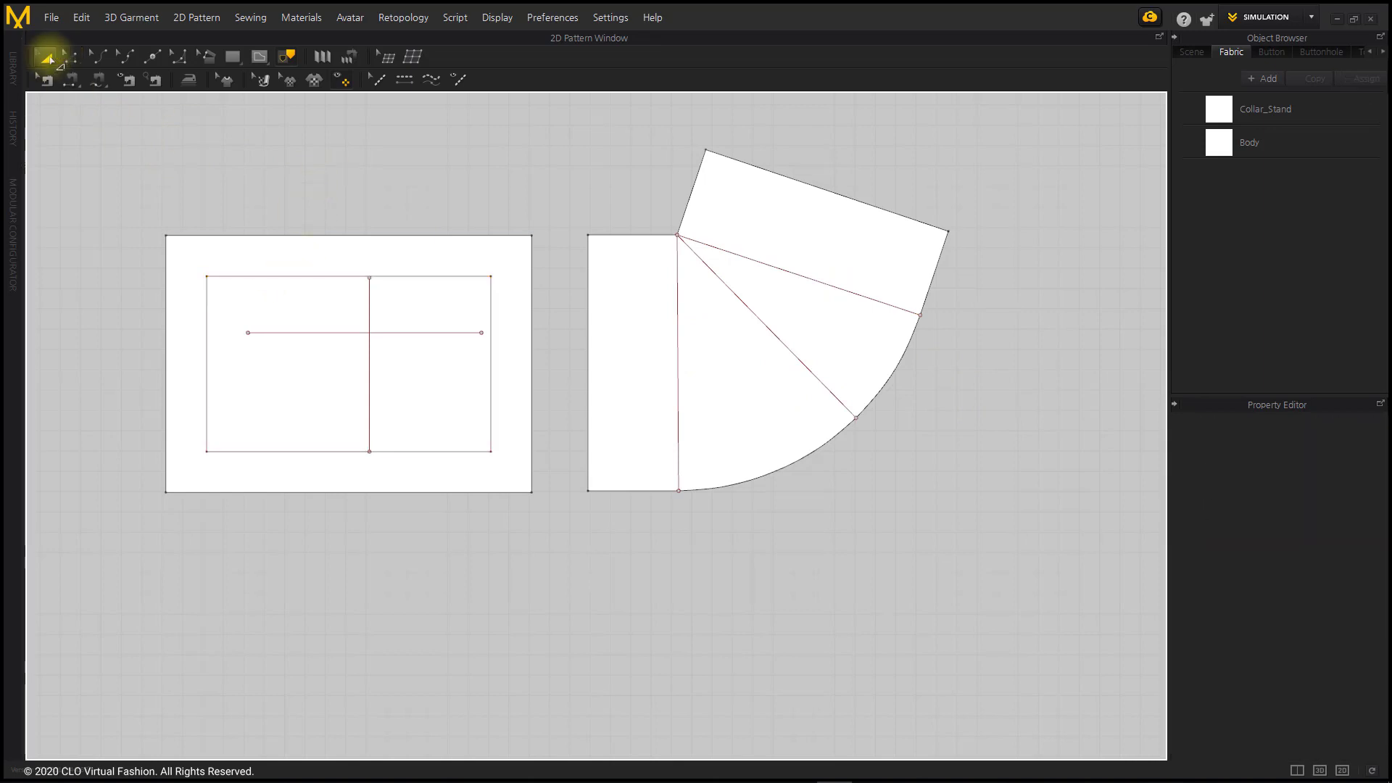
click(490, 278)
mouse_move(494, 282)
mouse_down()
mouse_move(482, 254)
mouse_move(497, 444)
mouse_move(544, 491)
mouse_move(516, 270)
mouse_move(498, 268)
mouse_up()
click(522, 570)
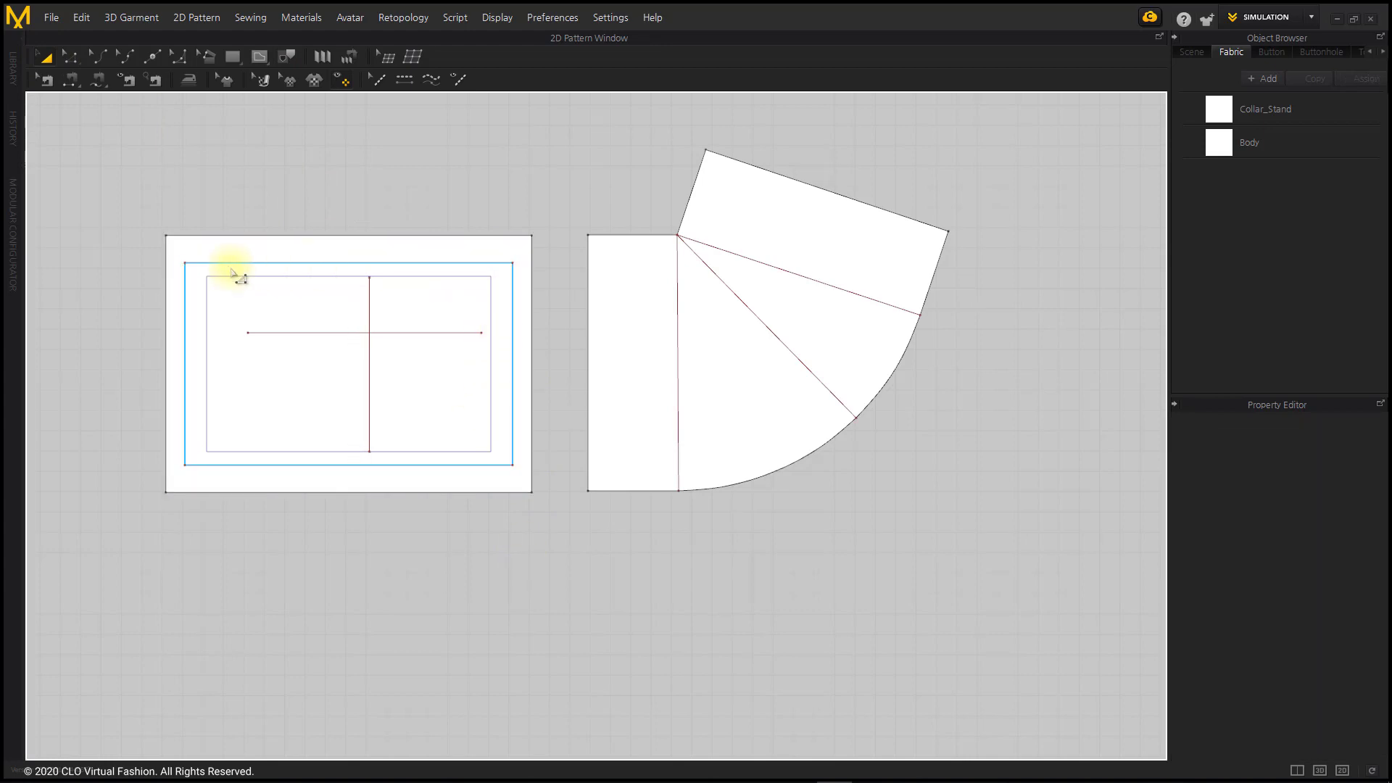
- Try to trace the inner rectangular baseline as a separate pattern
click(287, 56)
click(491, 277)
right_click(490, 280)
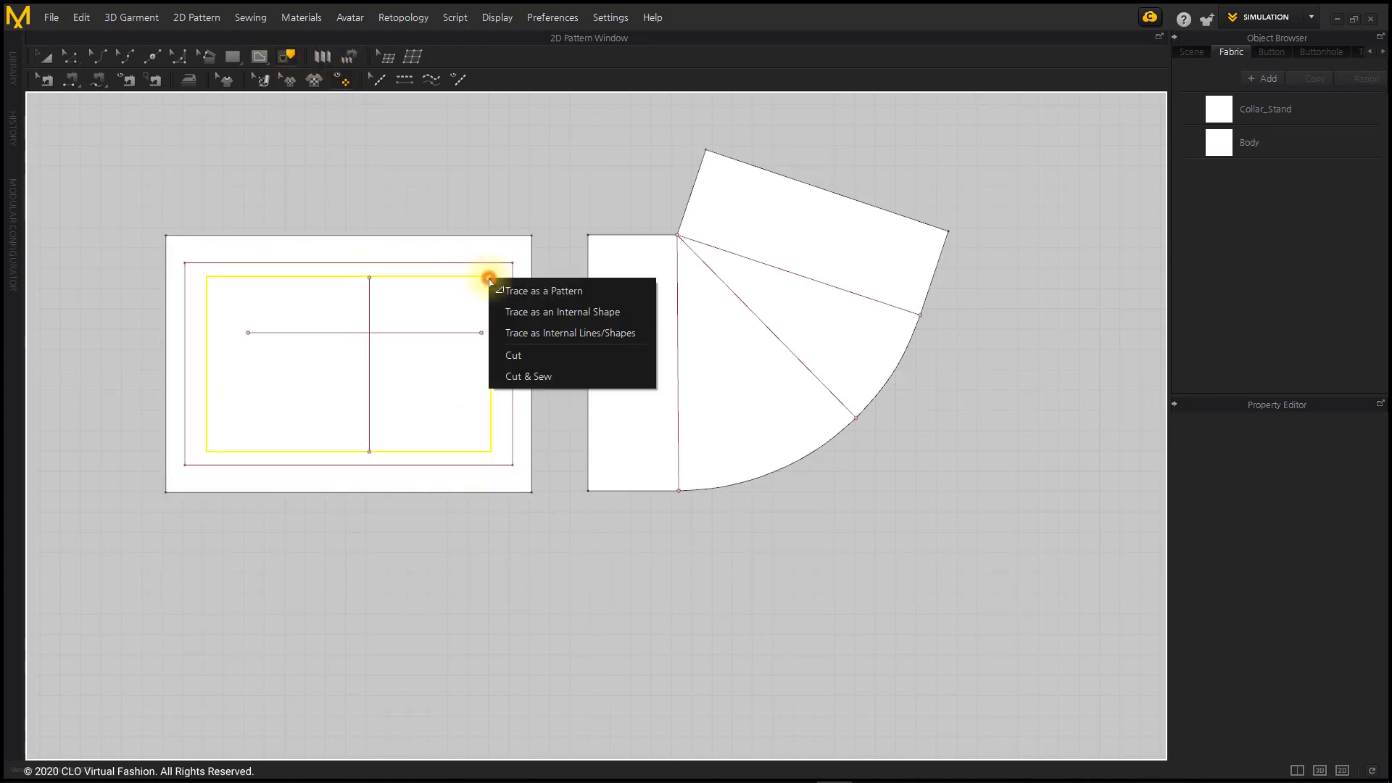
click(544, 290)
- Delete the inner rectangular baseline with Edit Pattern and return to the Trace tool
click(70, 56)
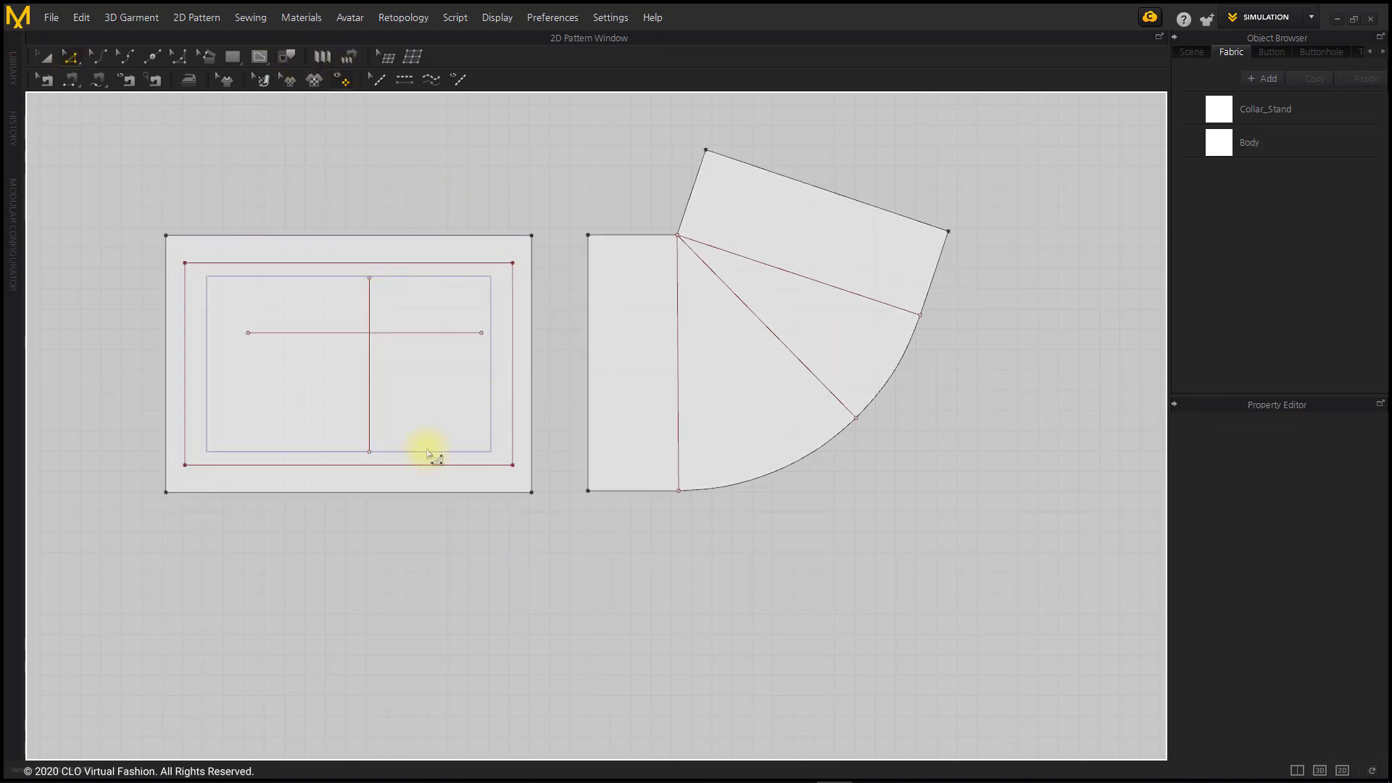
click(287, 56)
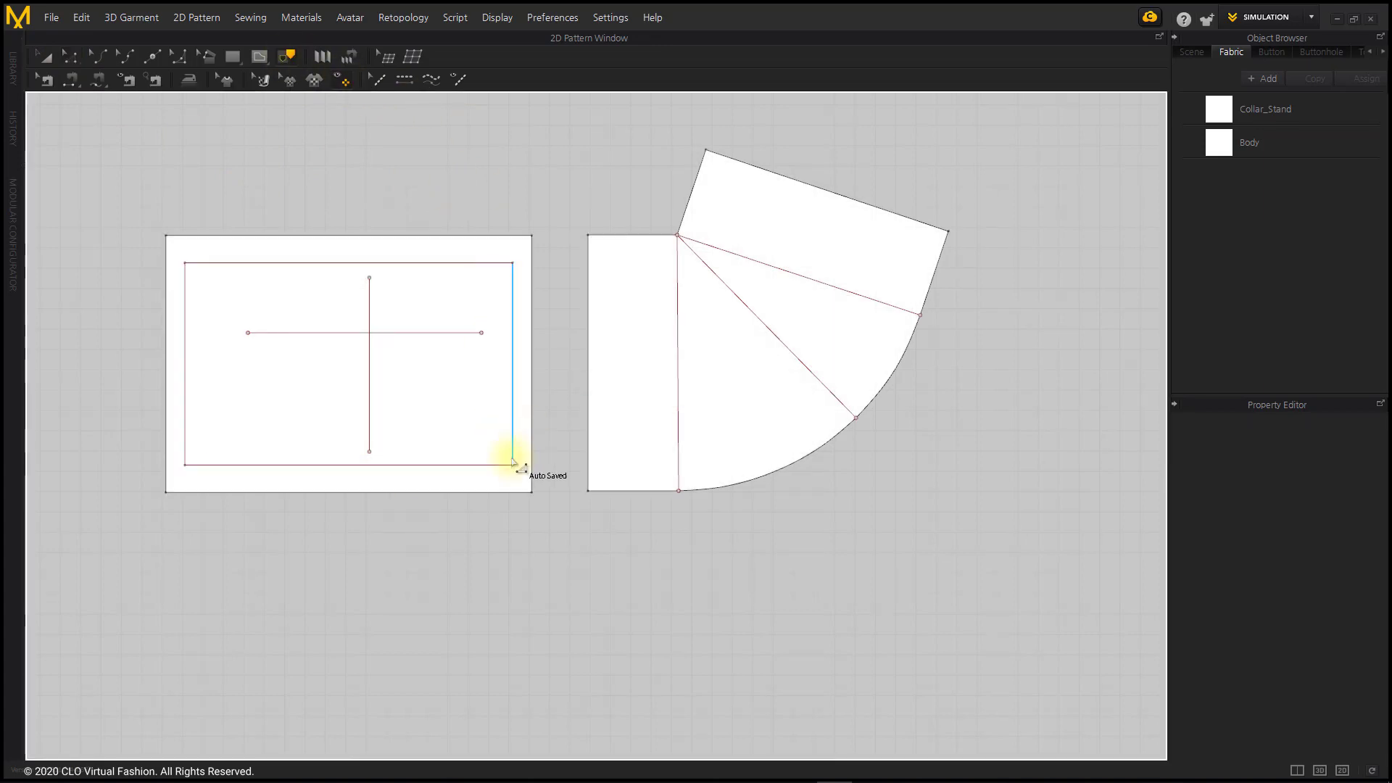
click(783, 270)
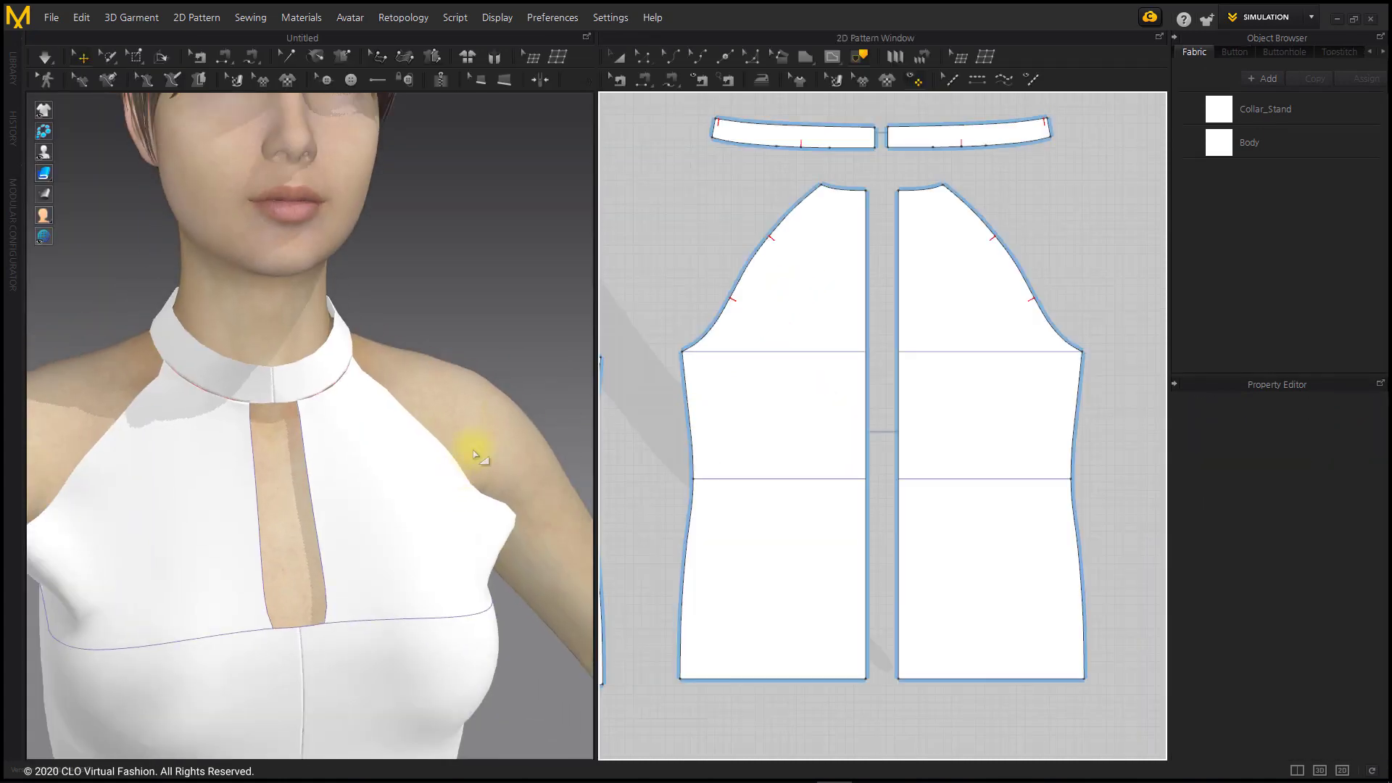
- Delete the stepped inner corner point at the base of the front neck opening on the symmetric body front patterns
scroll(1101, 444, down, 2)
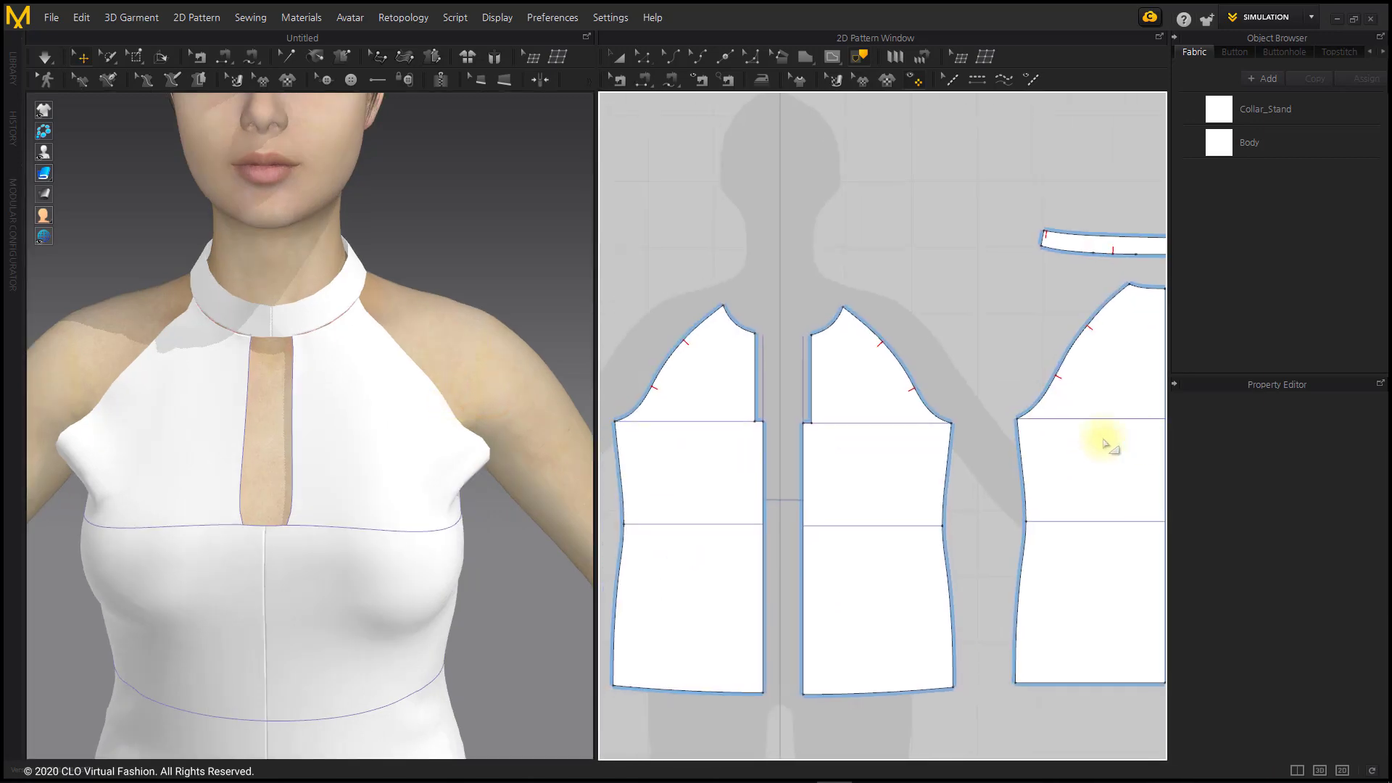
scroll(758, 408, up, 5)
click(642, 61)
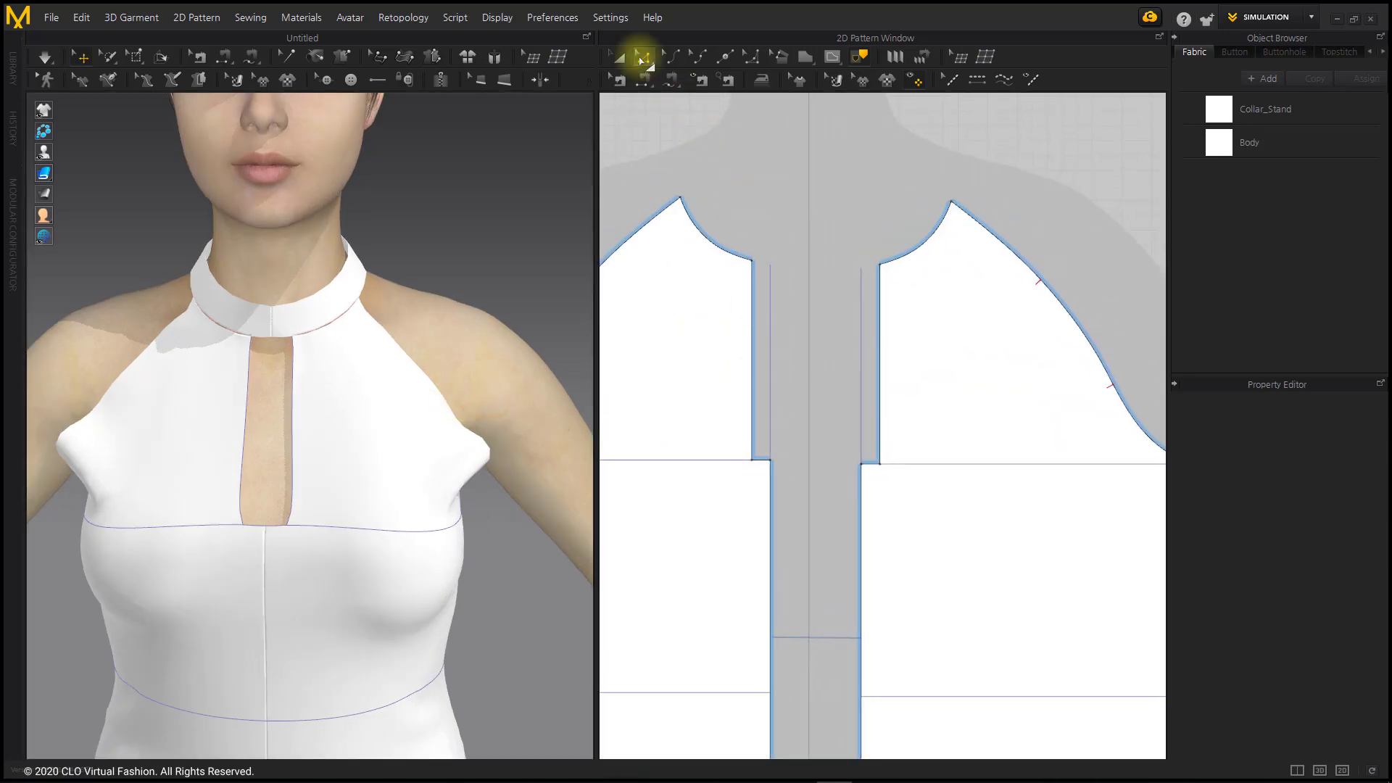
right_drag(307, 538, 320, 540)
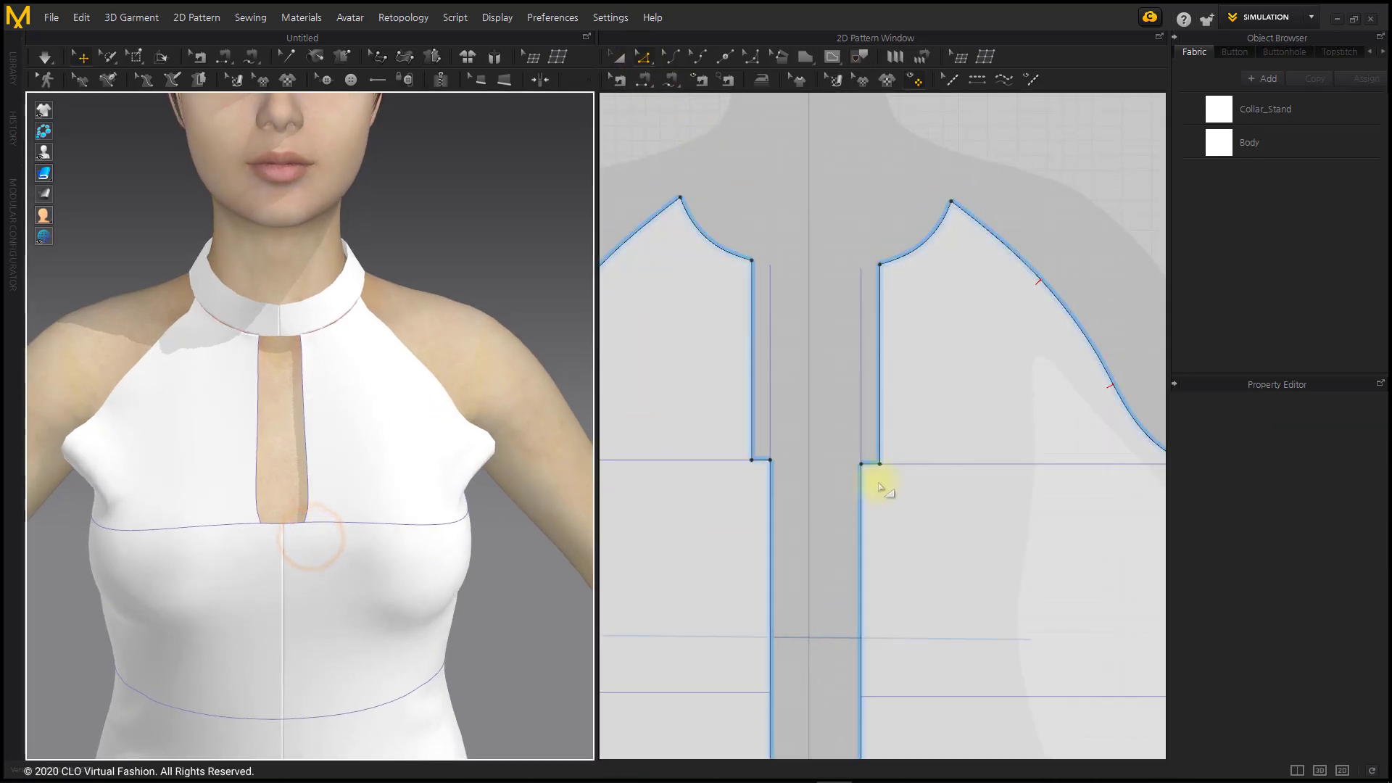
scroll(879, 482, up, 3)
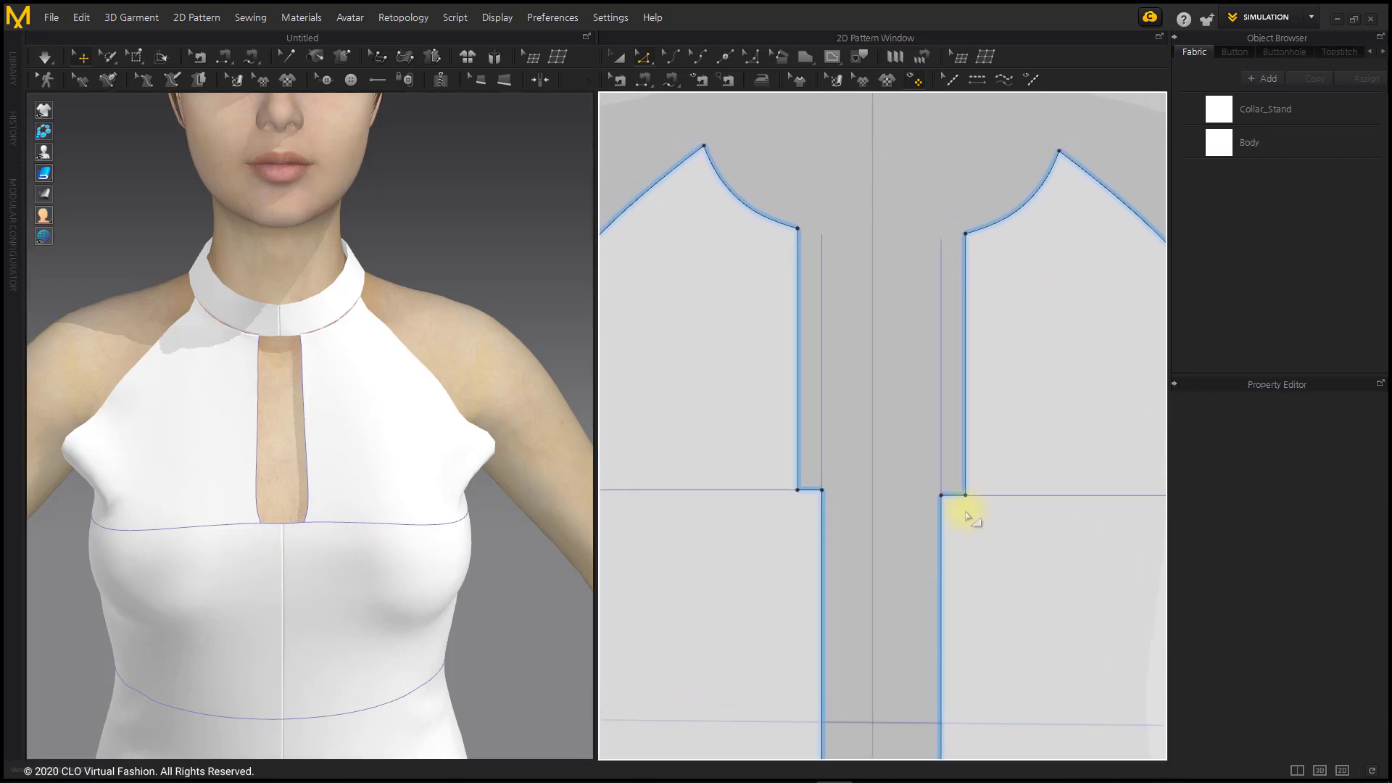
click(964, 498)
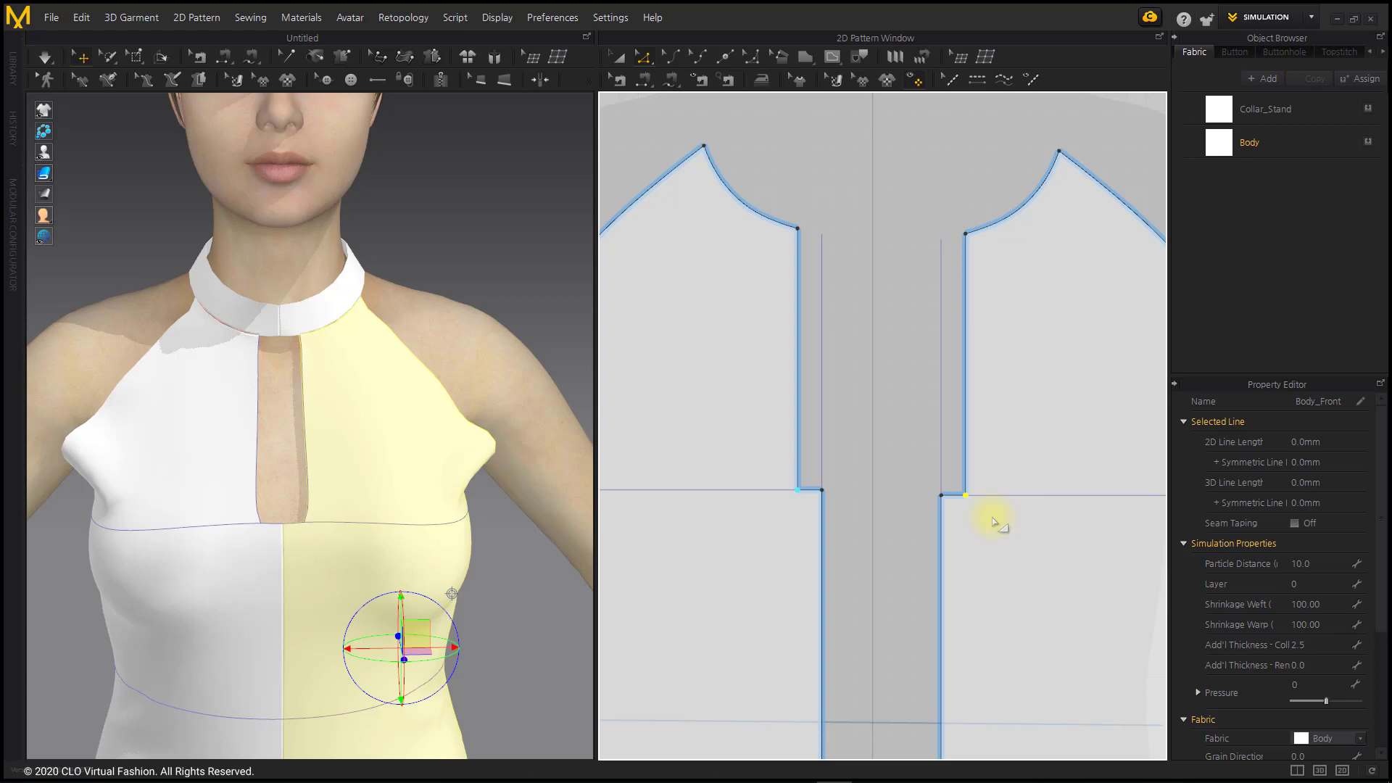
key(Delete)
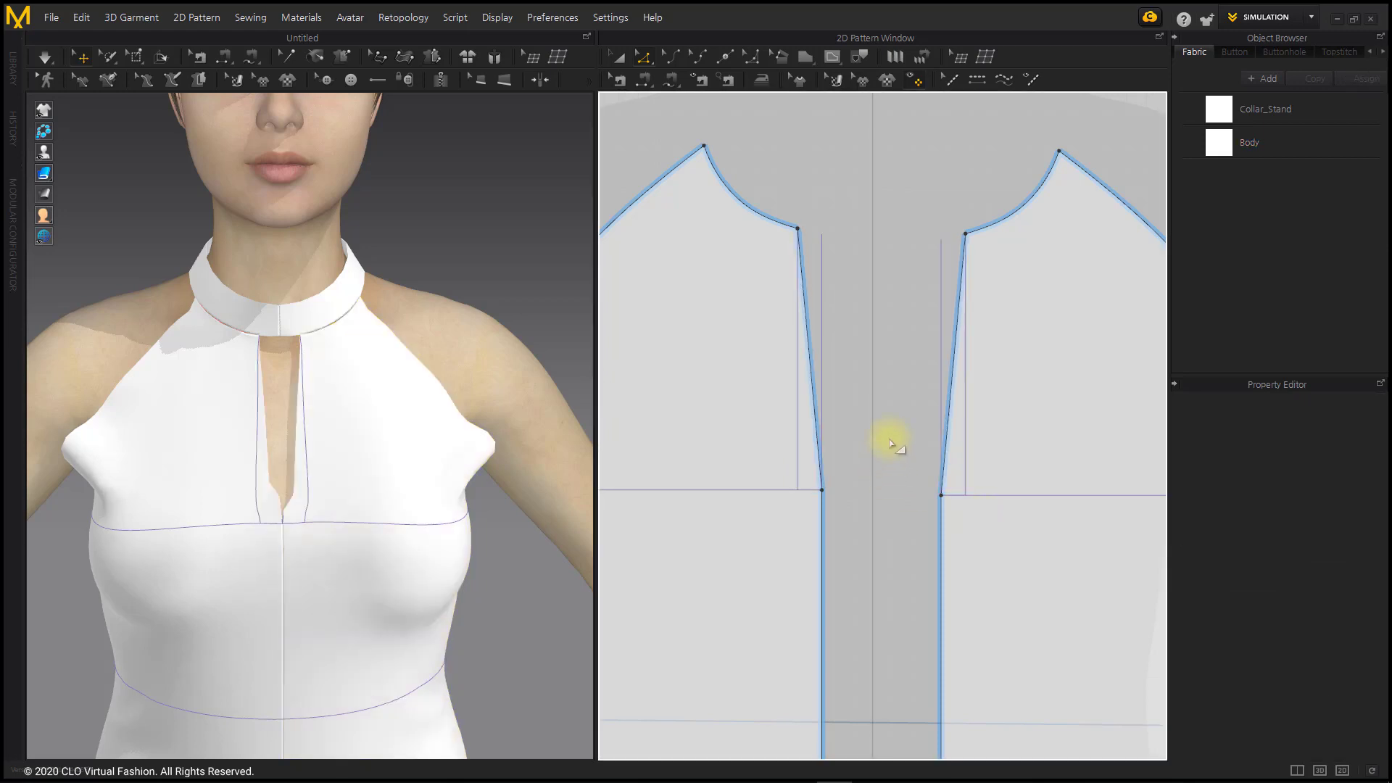
- Remove the leftover vertical baselines along the front neck opening and run the simulation briefly to settle the garment
click(858, 65)
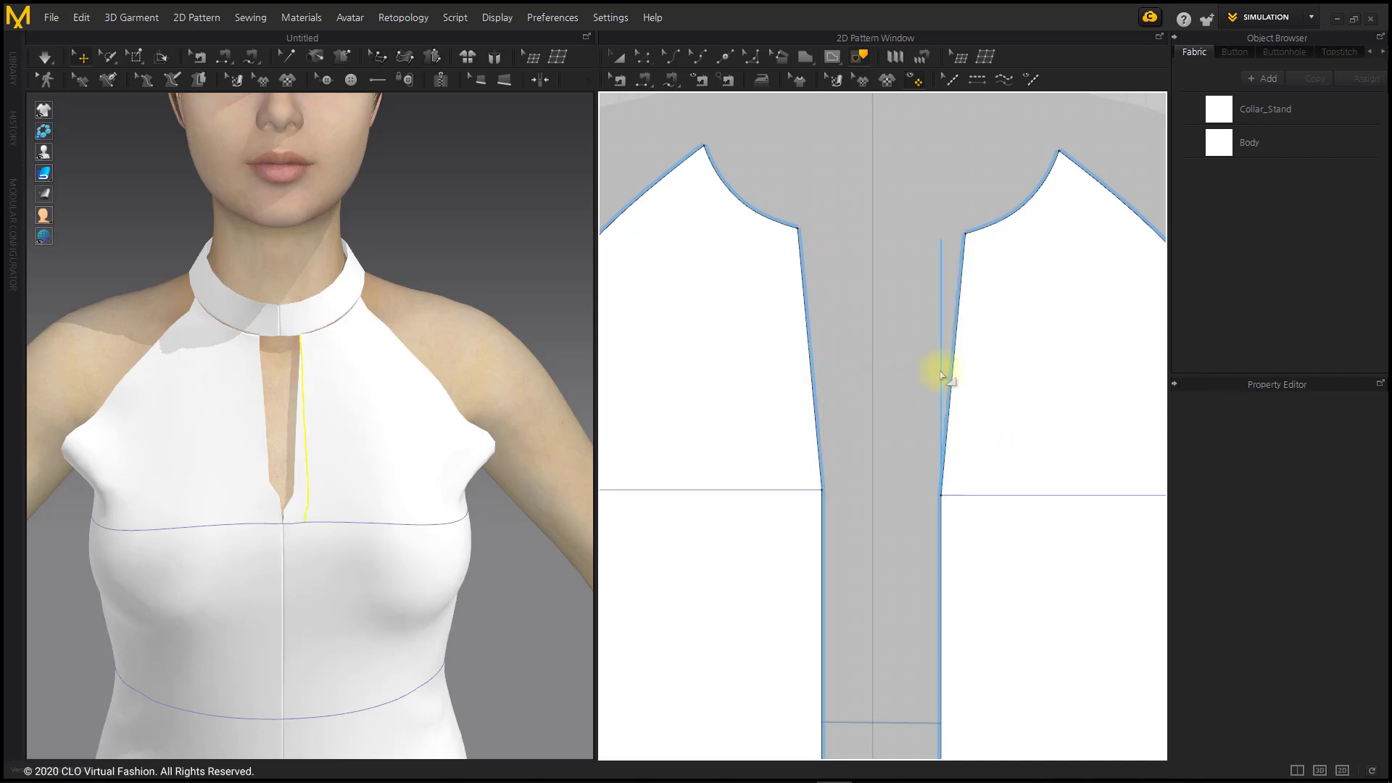
scroll(907, 455, down, 2)
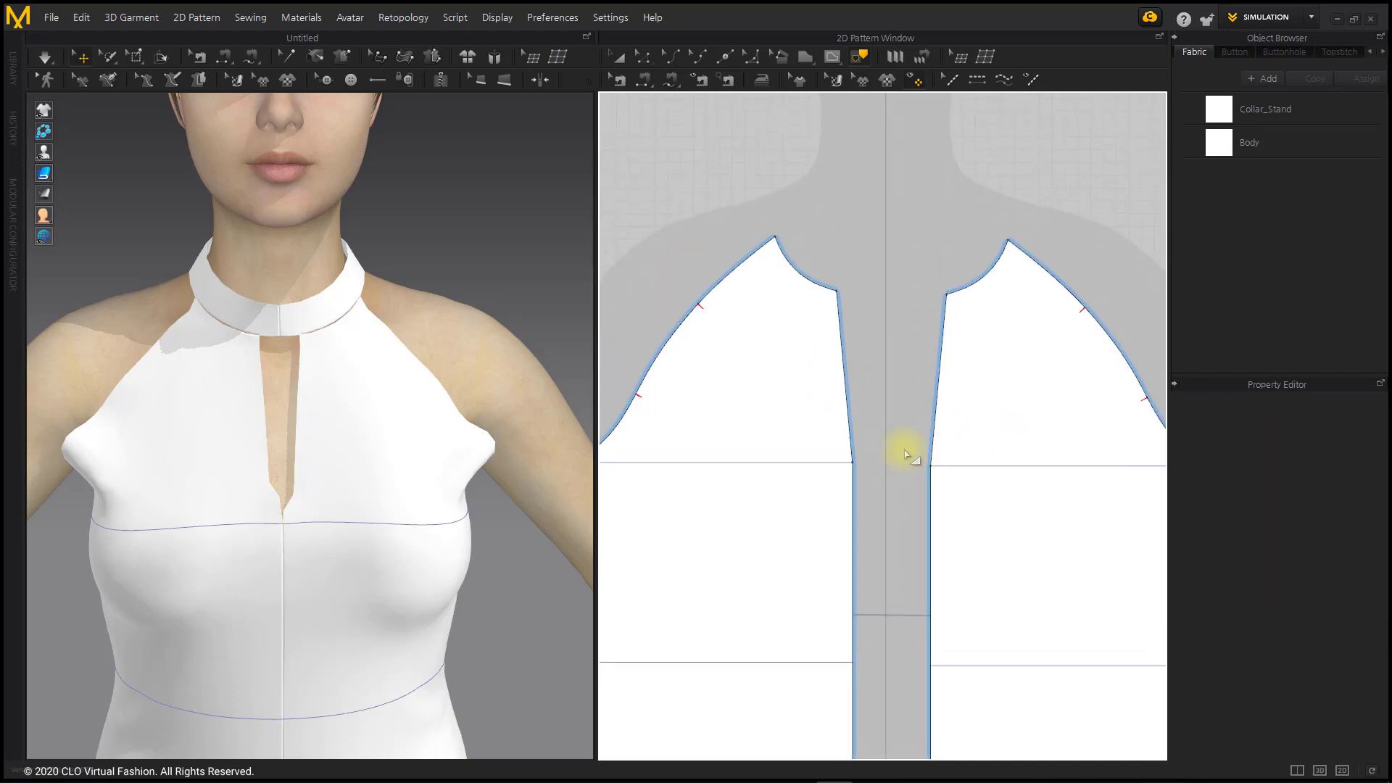
click(44, 58)
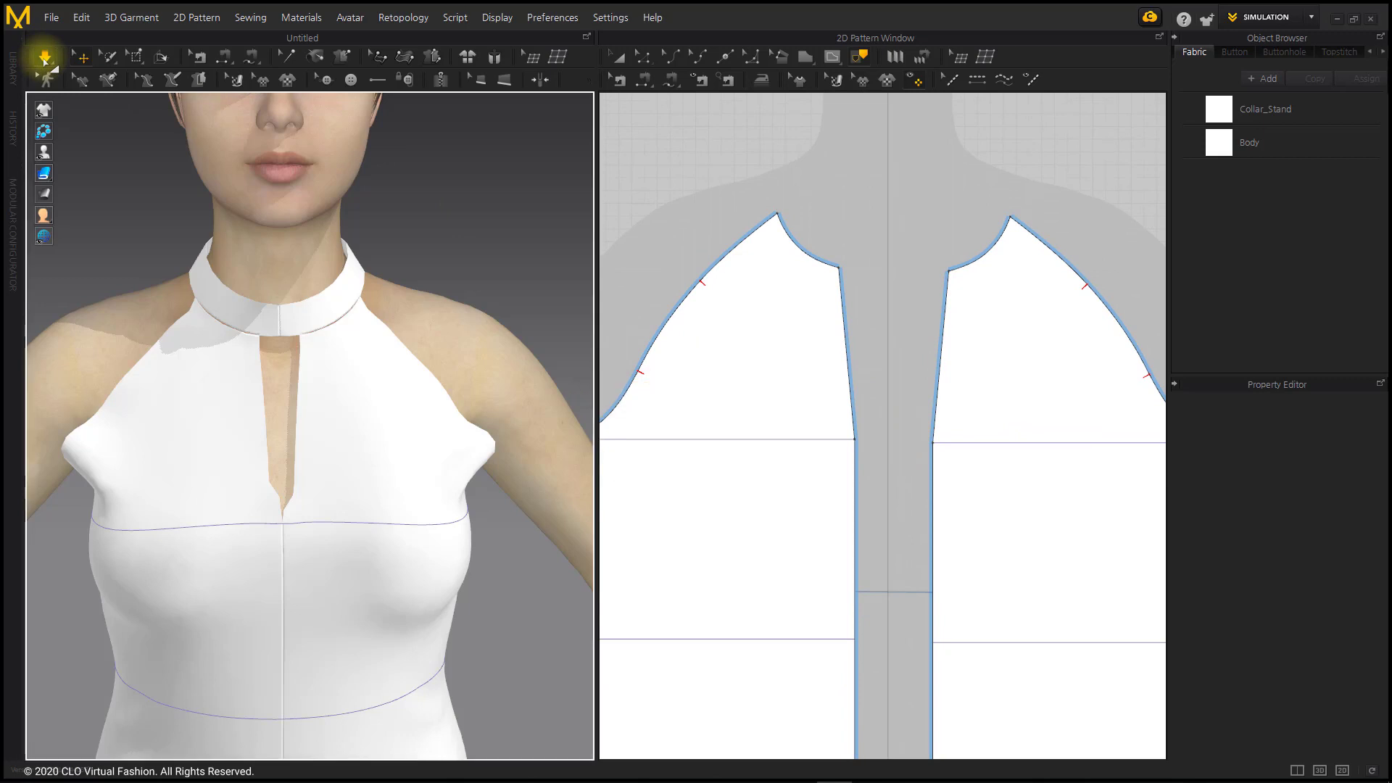
click(44, 61)
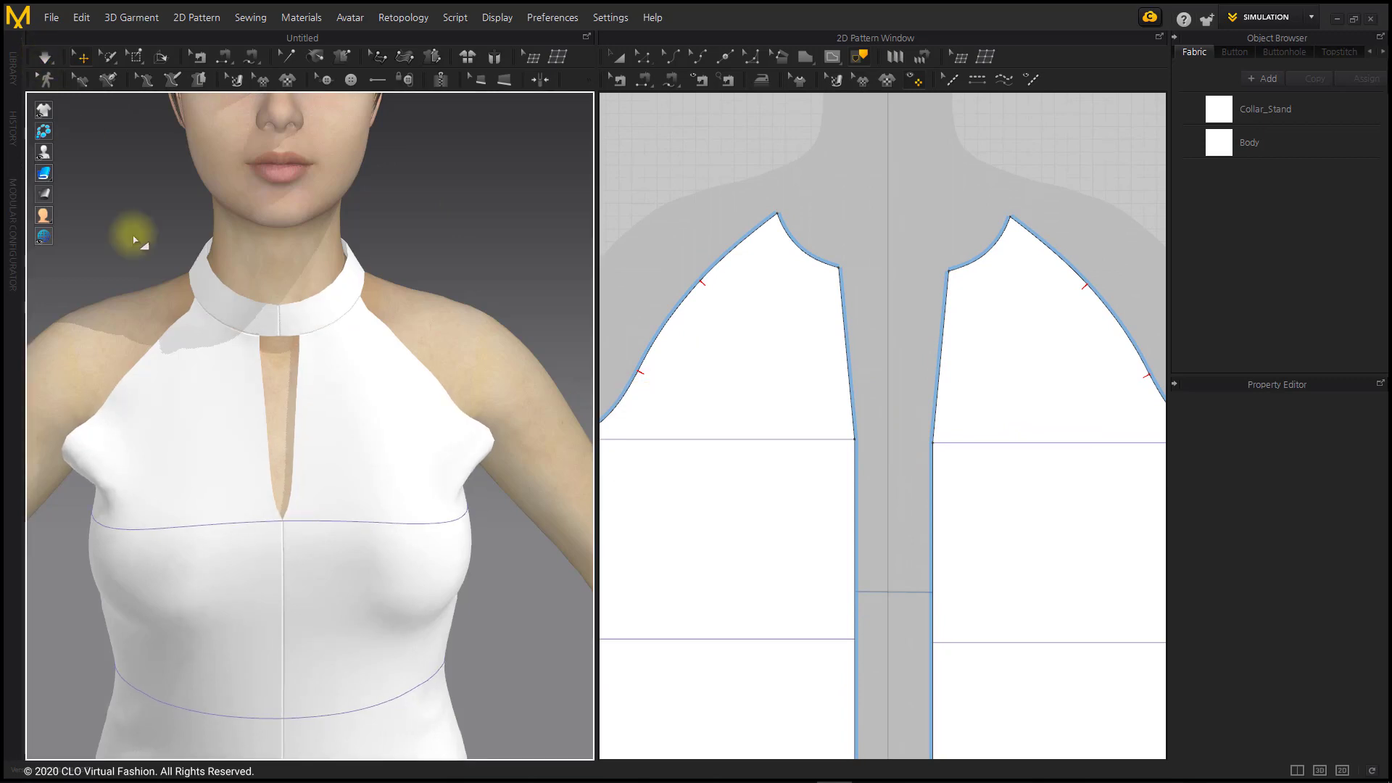
scroll(416, 581, down, 3)
middle_drag(425, 527, 427, 442)
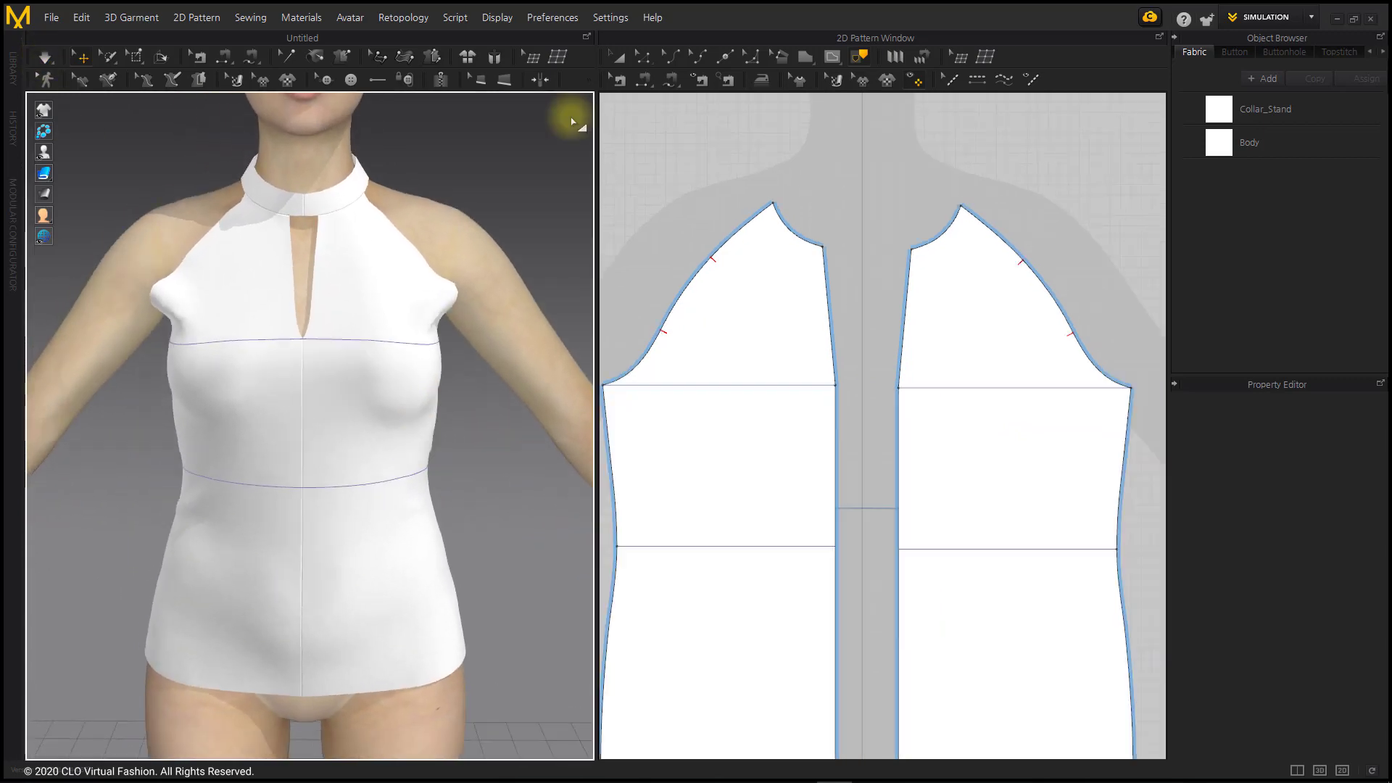
- Widen all the body and collar stand patterns slightly about their shared centre and simulate the garment
click(618, 57)
scroll(824, 403, down, 5)
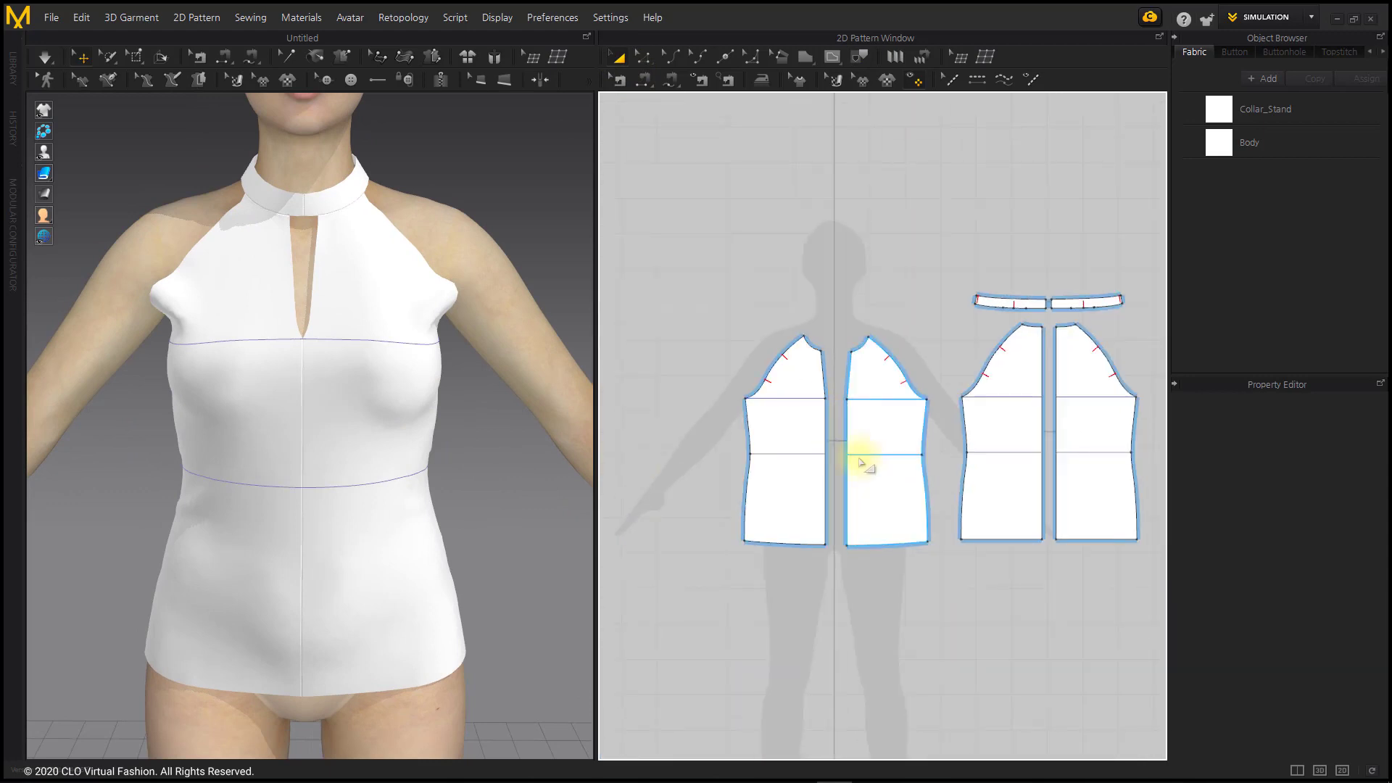
middle_drag(827, 406, 822, 394)
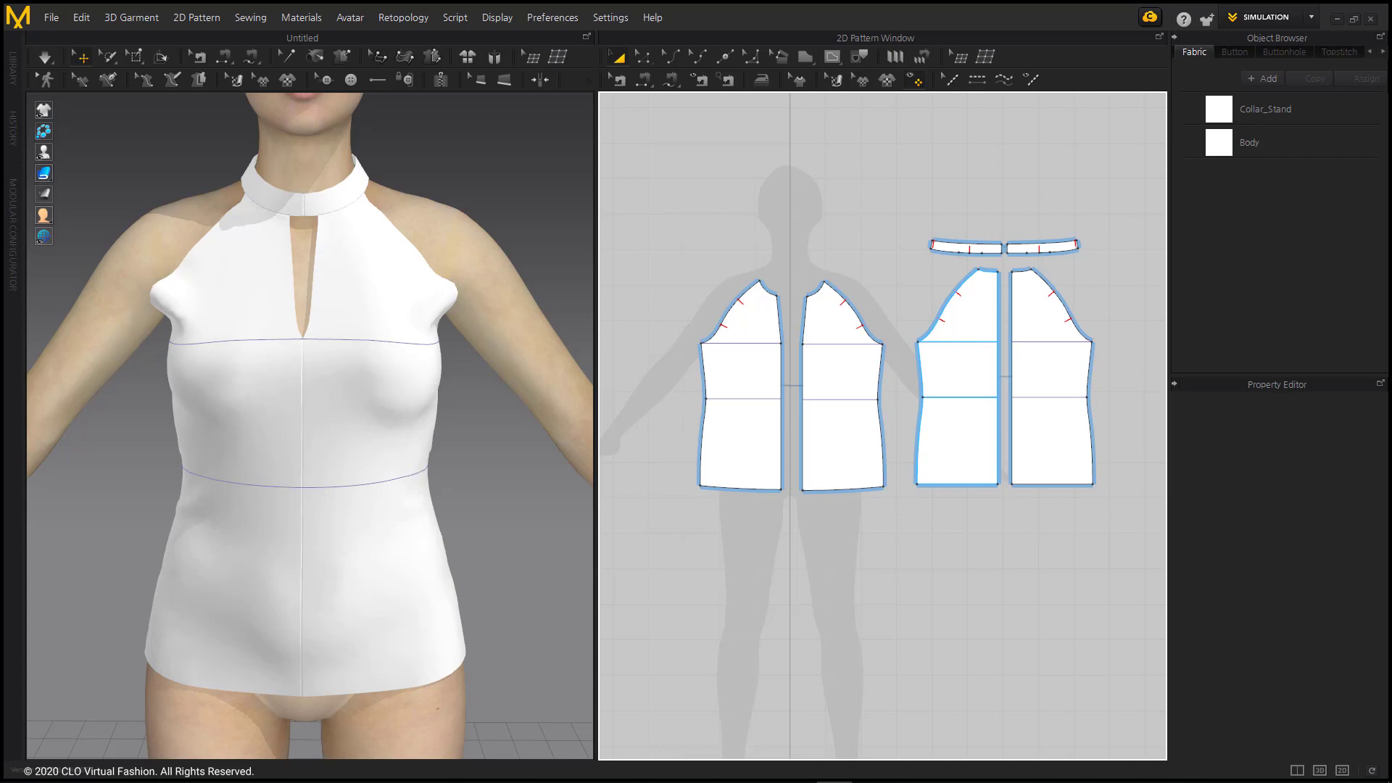
middle_drag(937, 461, 925, 458)
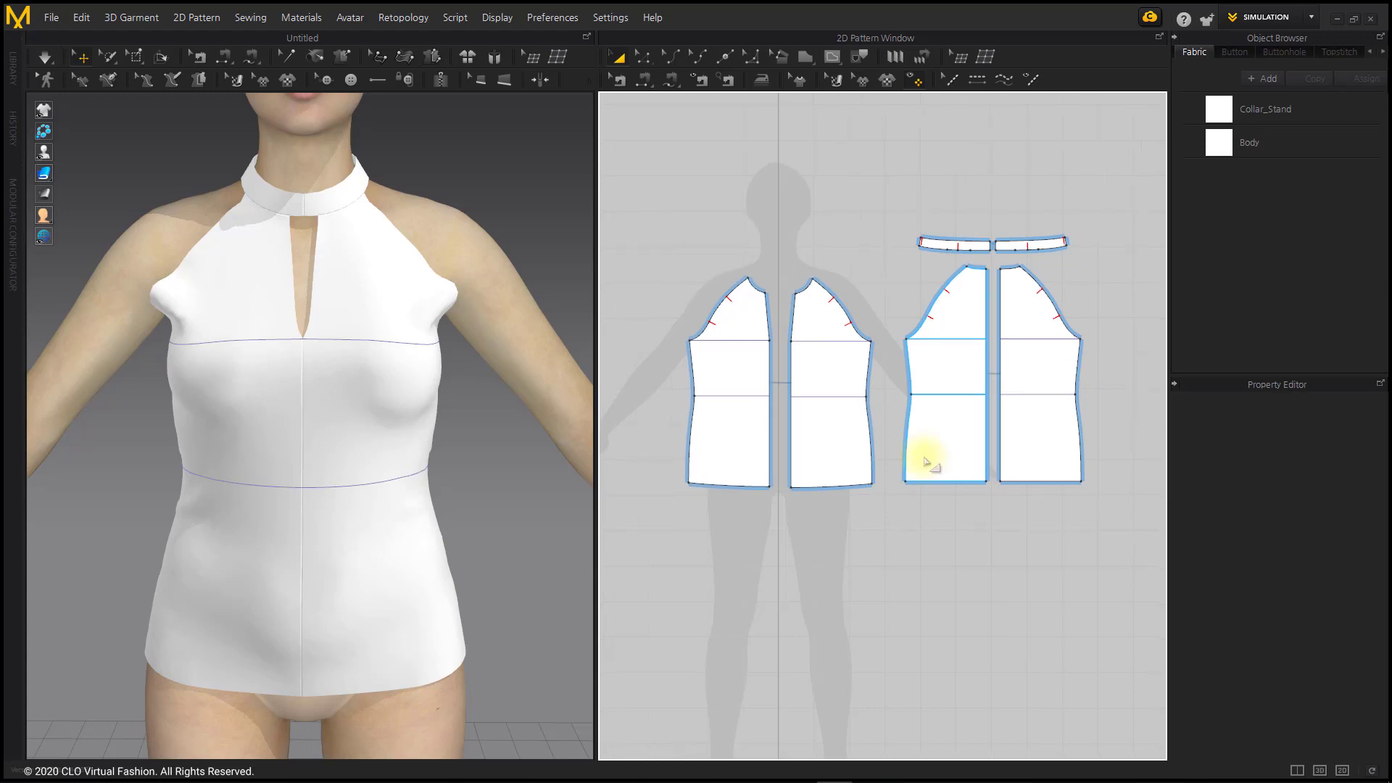
drag(1131, 540, 710, 285)
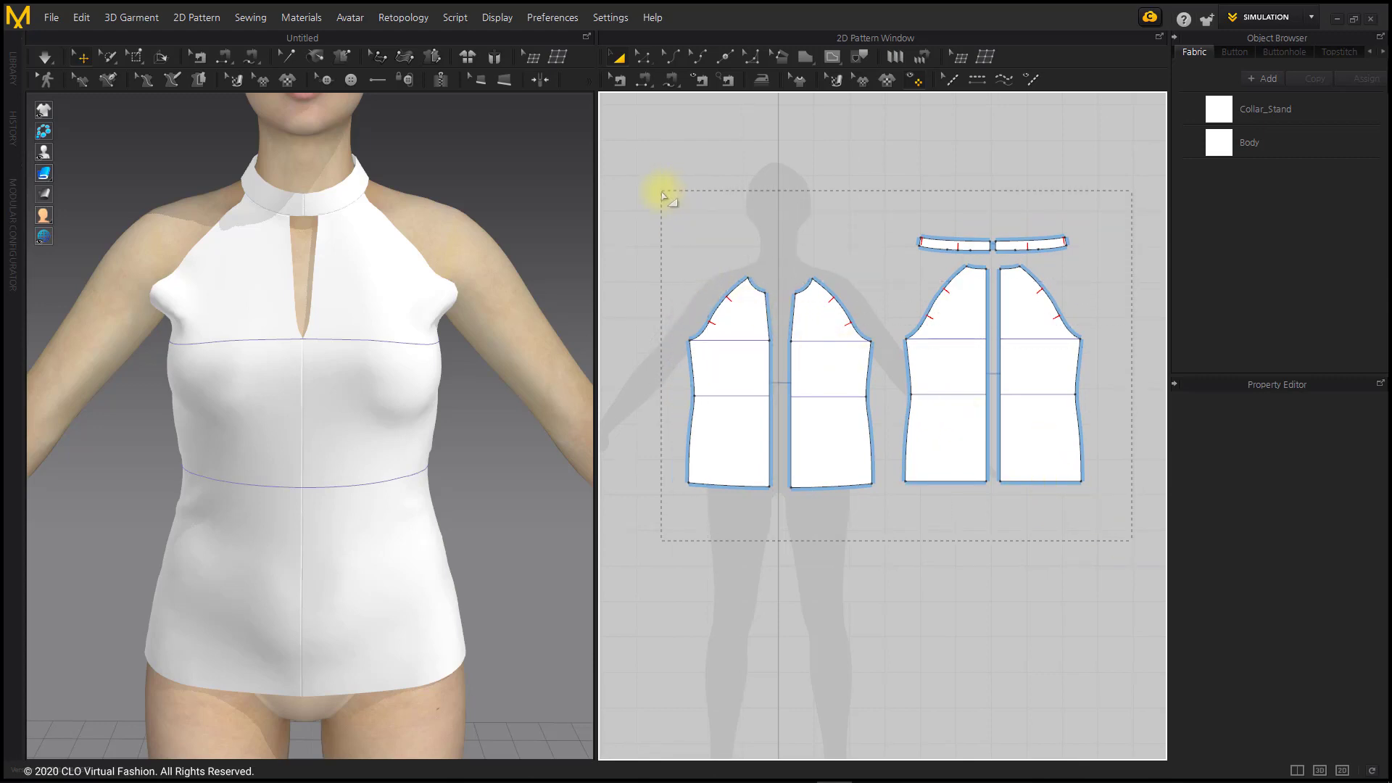
drag(664, 196, 665, 196)
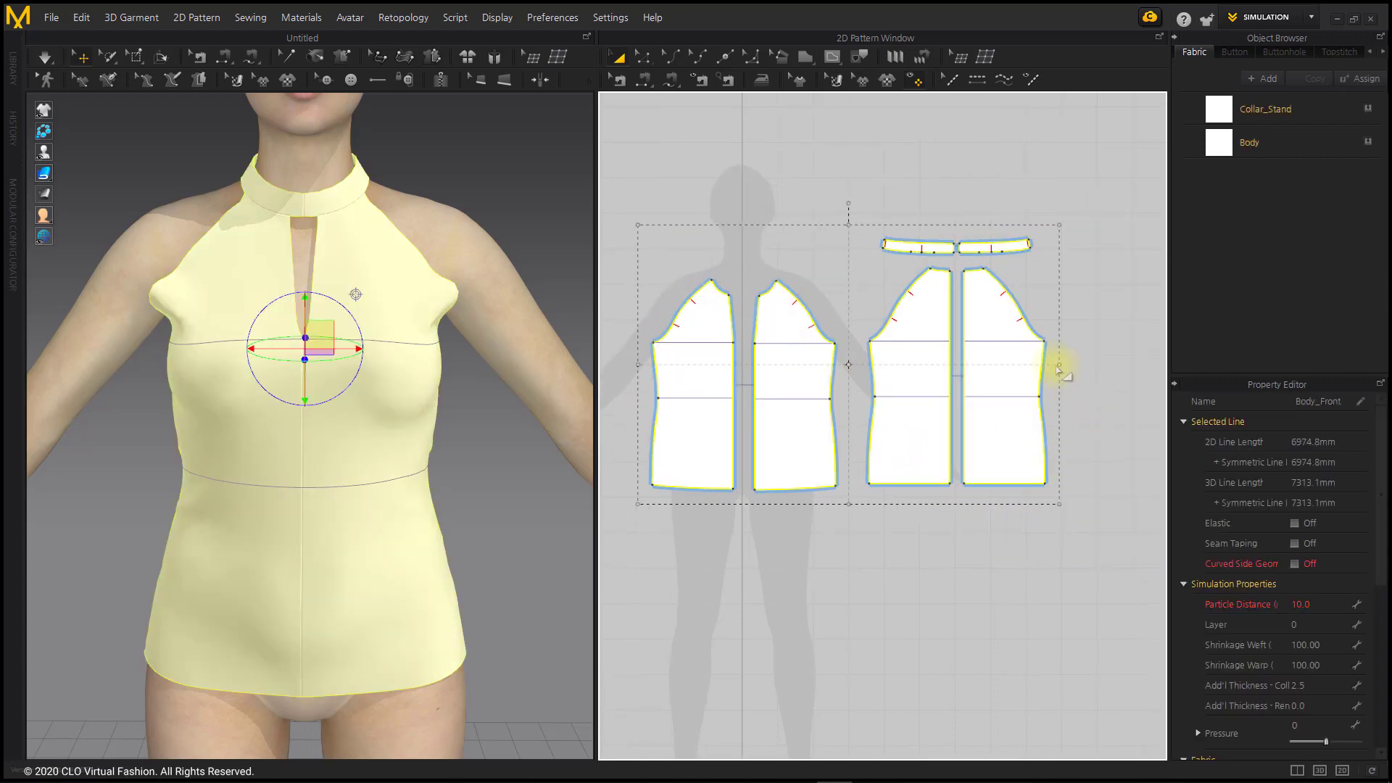
drag(1061, 368, 1075, 368)
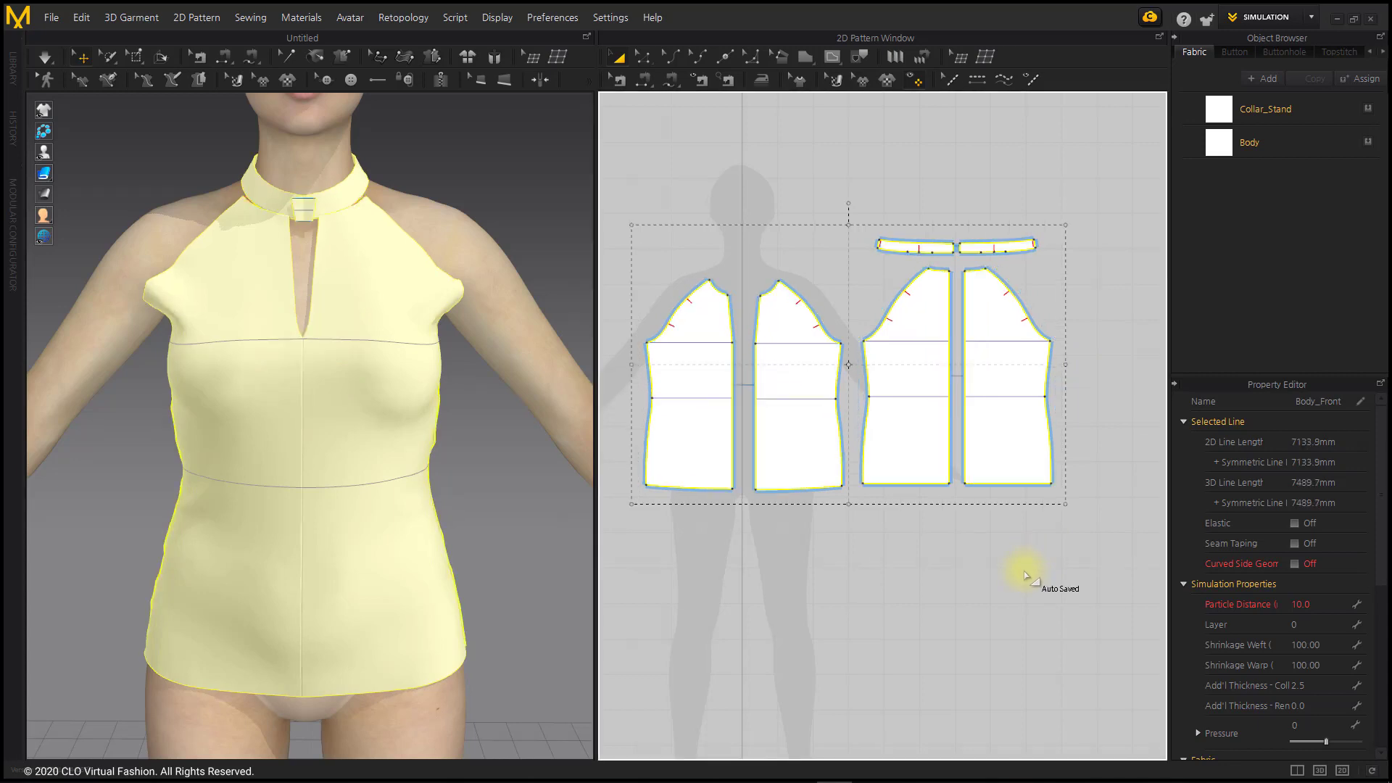
key(space)
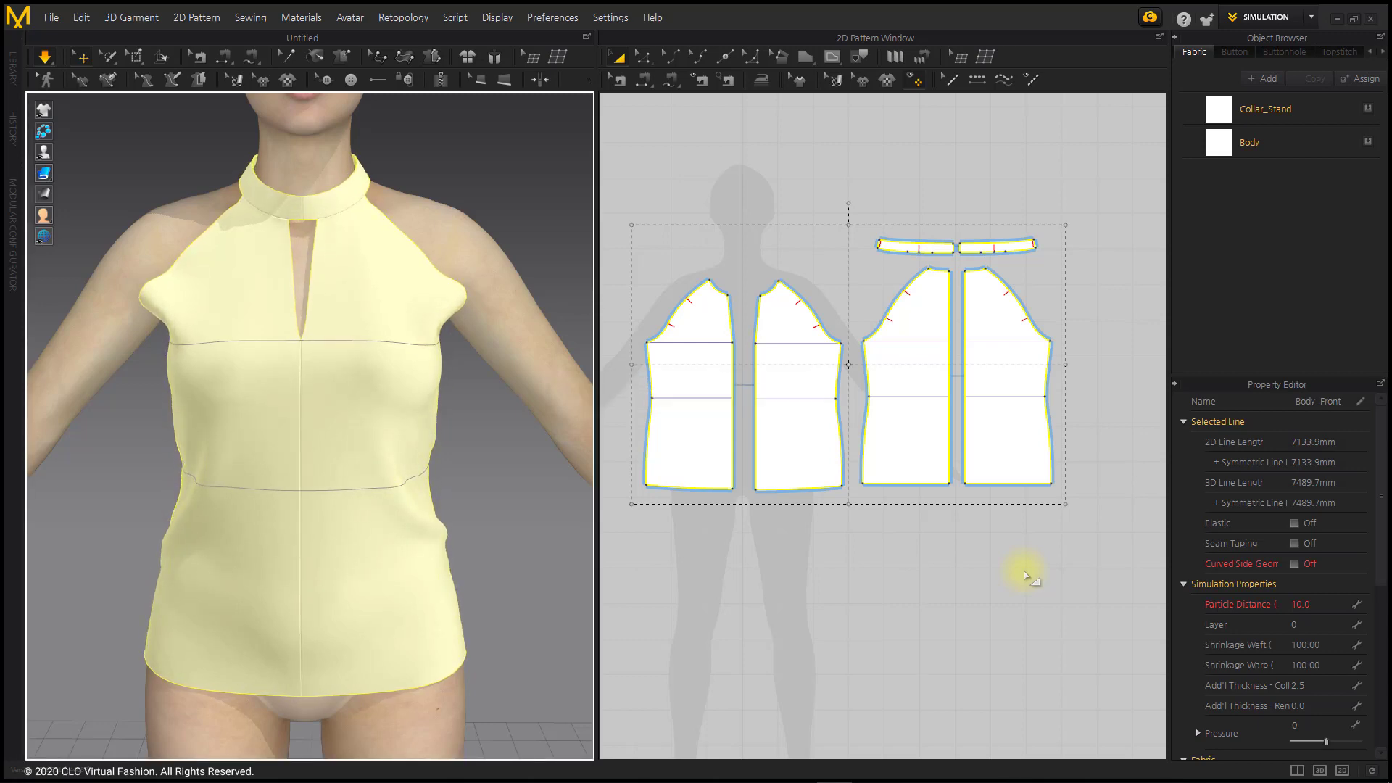
- Widen the whole pattern set a little further, simulate the garment again and deselect the patterns
click(1070, 369)
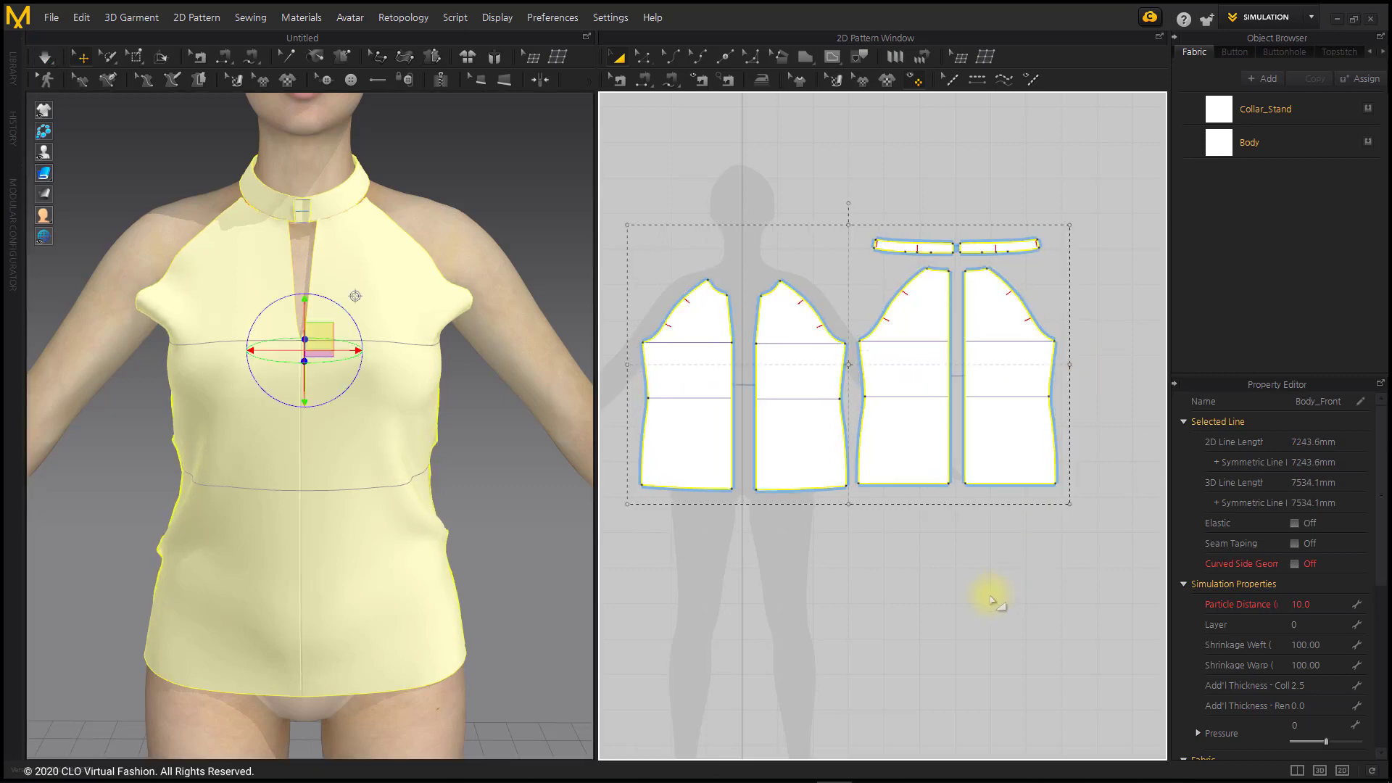
key(space)
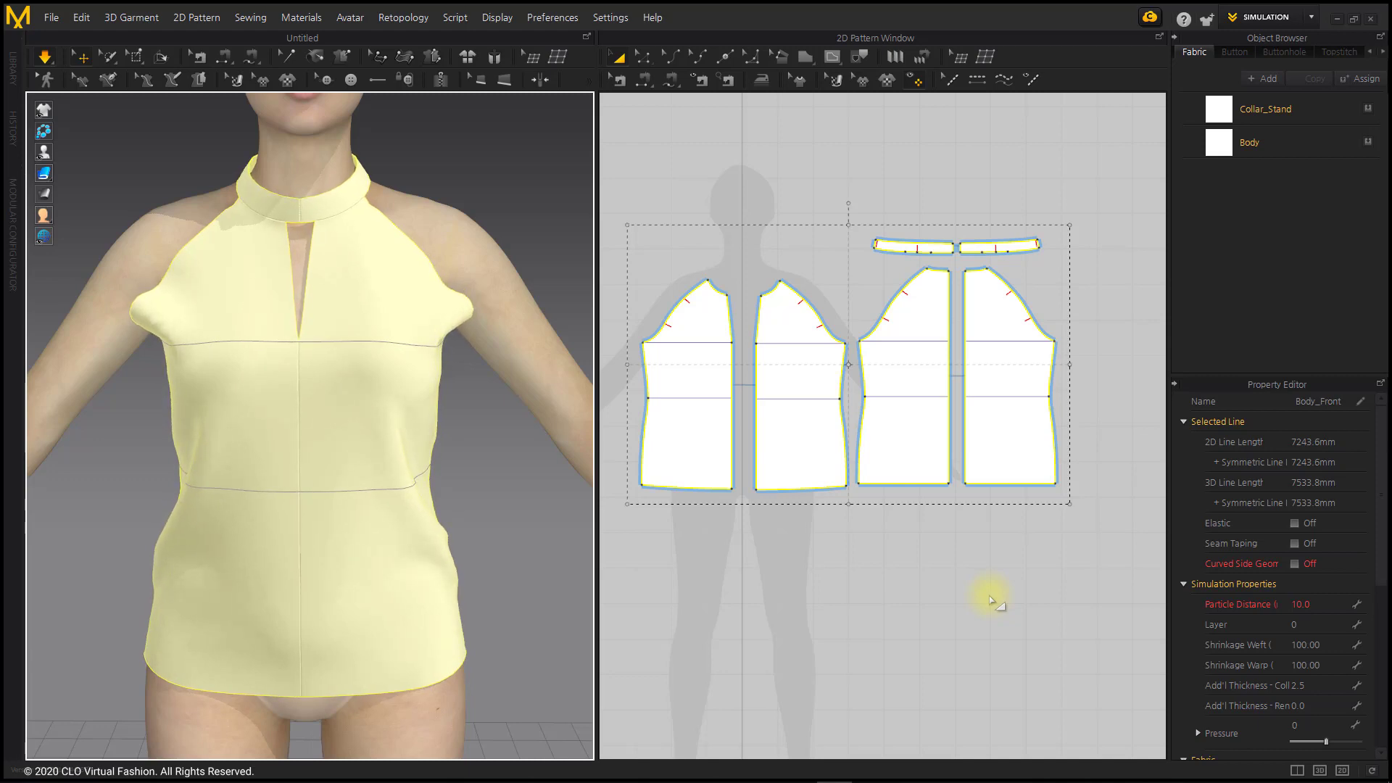
right_drag(211, 515, 92, 516)
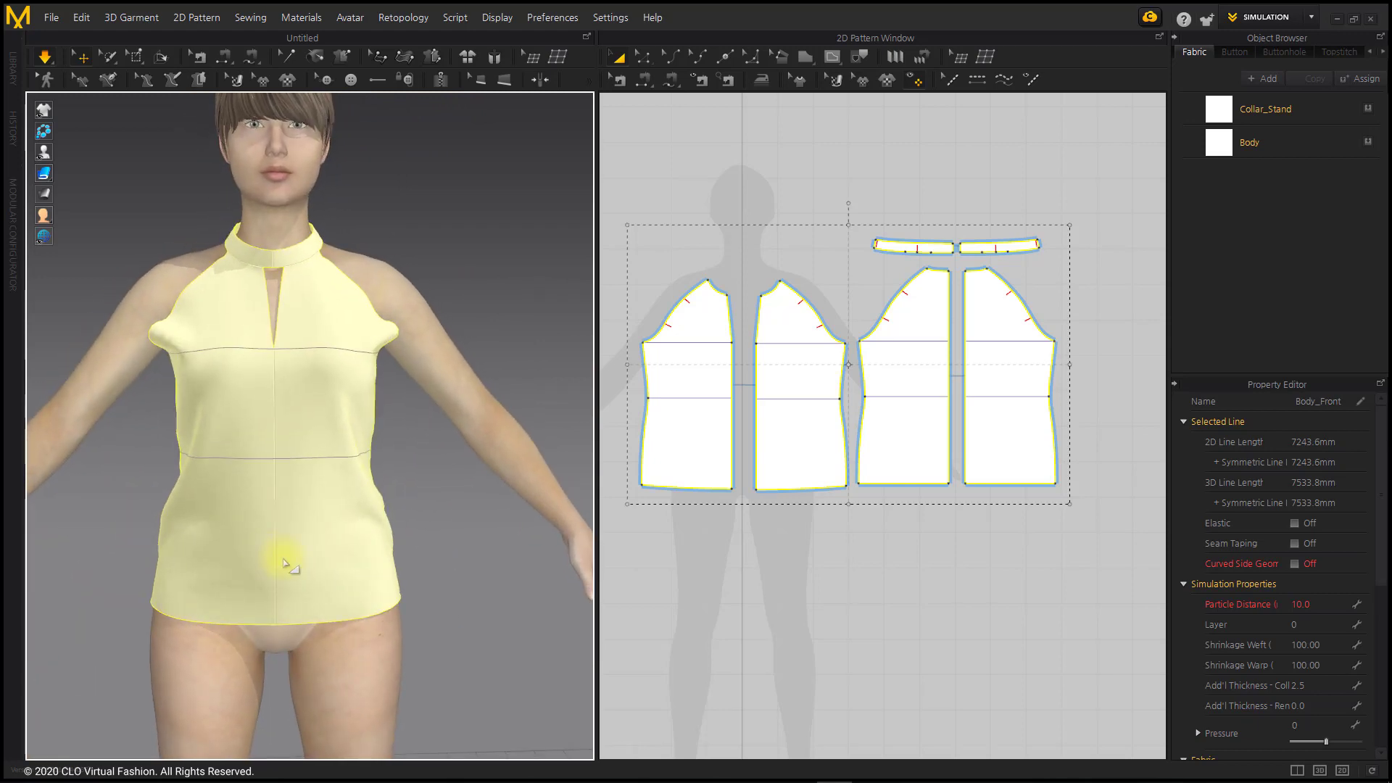
scroll(301, 544, down, 5)
scroll(319, 441, down, 3)
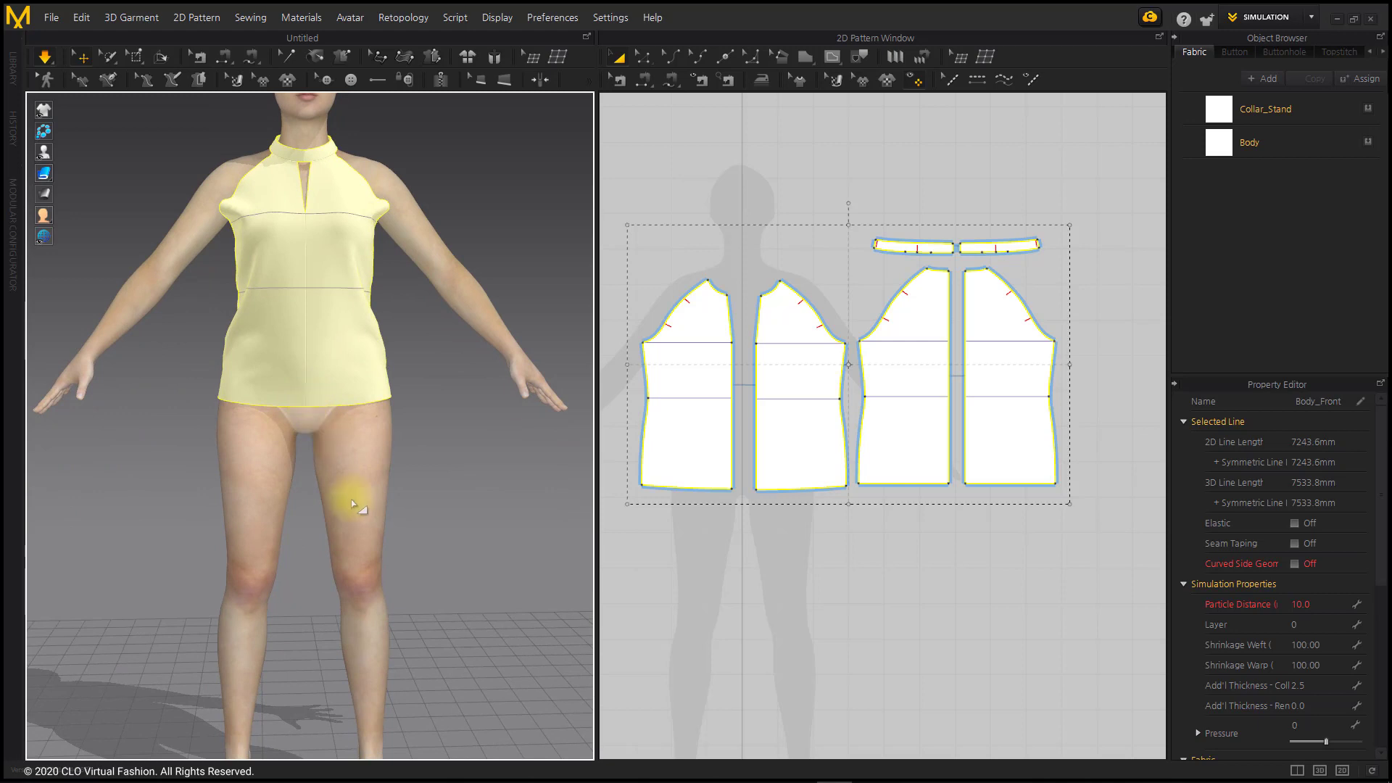
scroll(359, 511, down, 3)
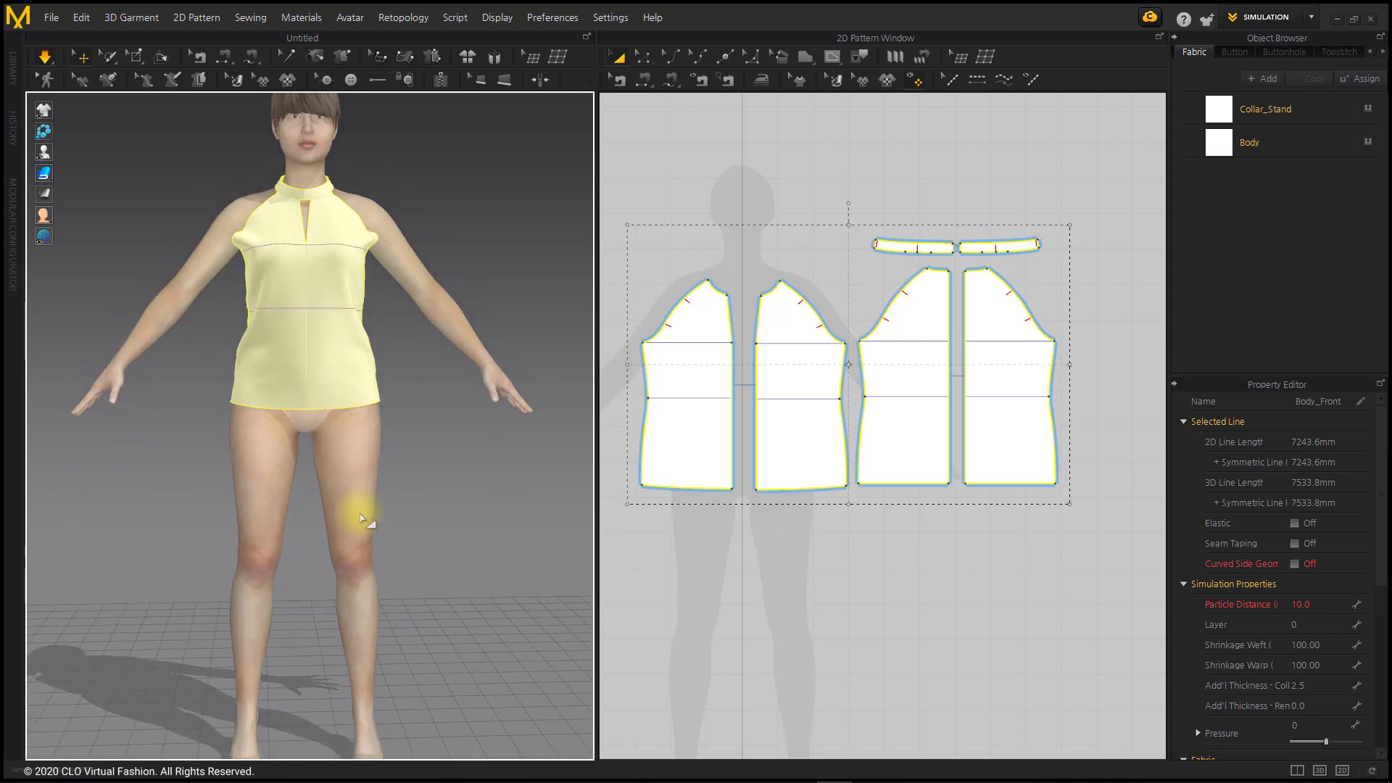
click(430, 542)
click(834, 576)
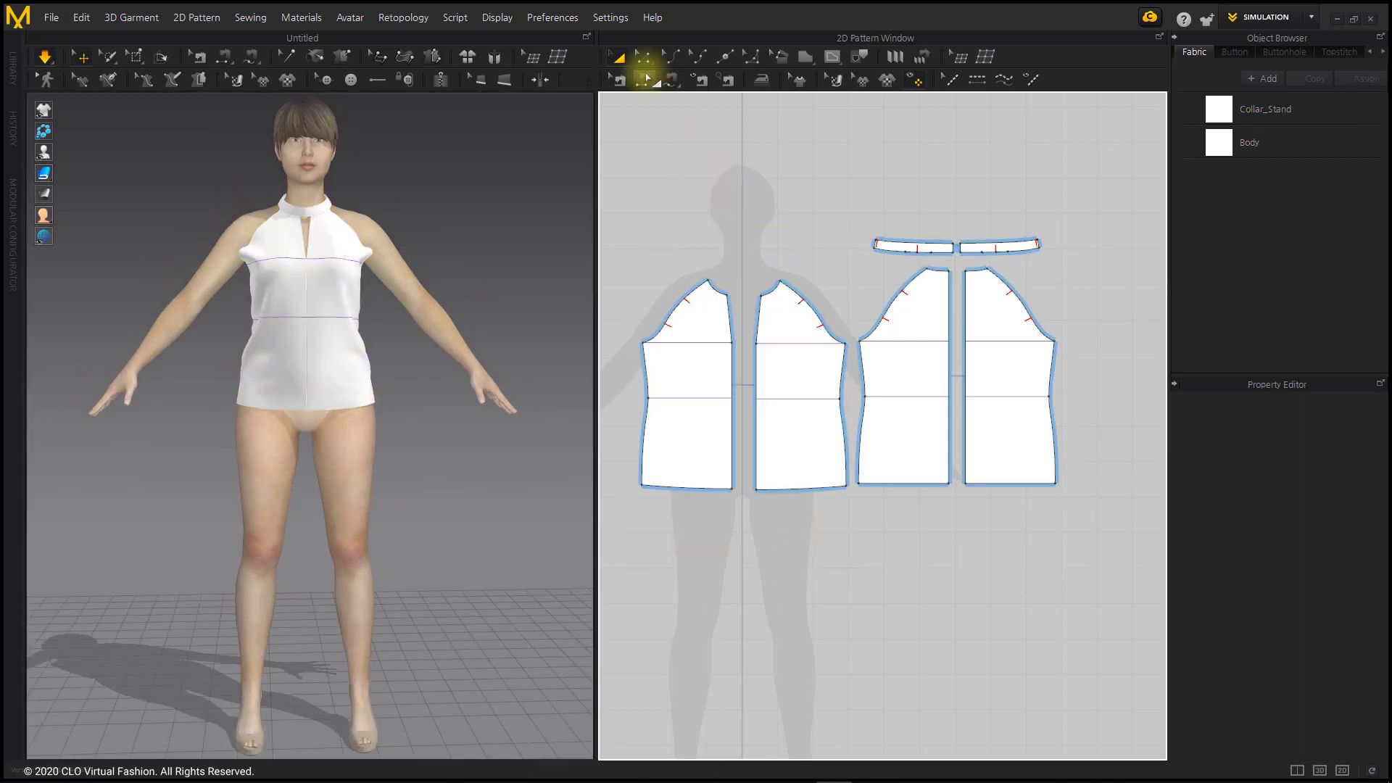
- Extend the front and back body hems straight down to about knee length with Edit Pattern and simulate the garment as a dress
click(642, 56)
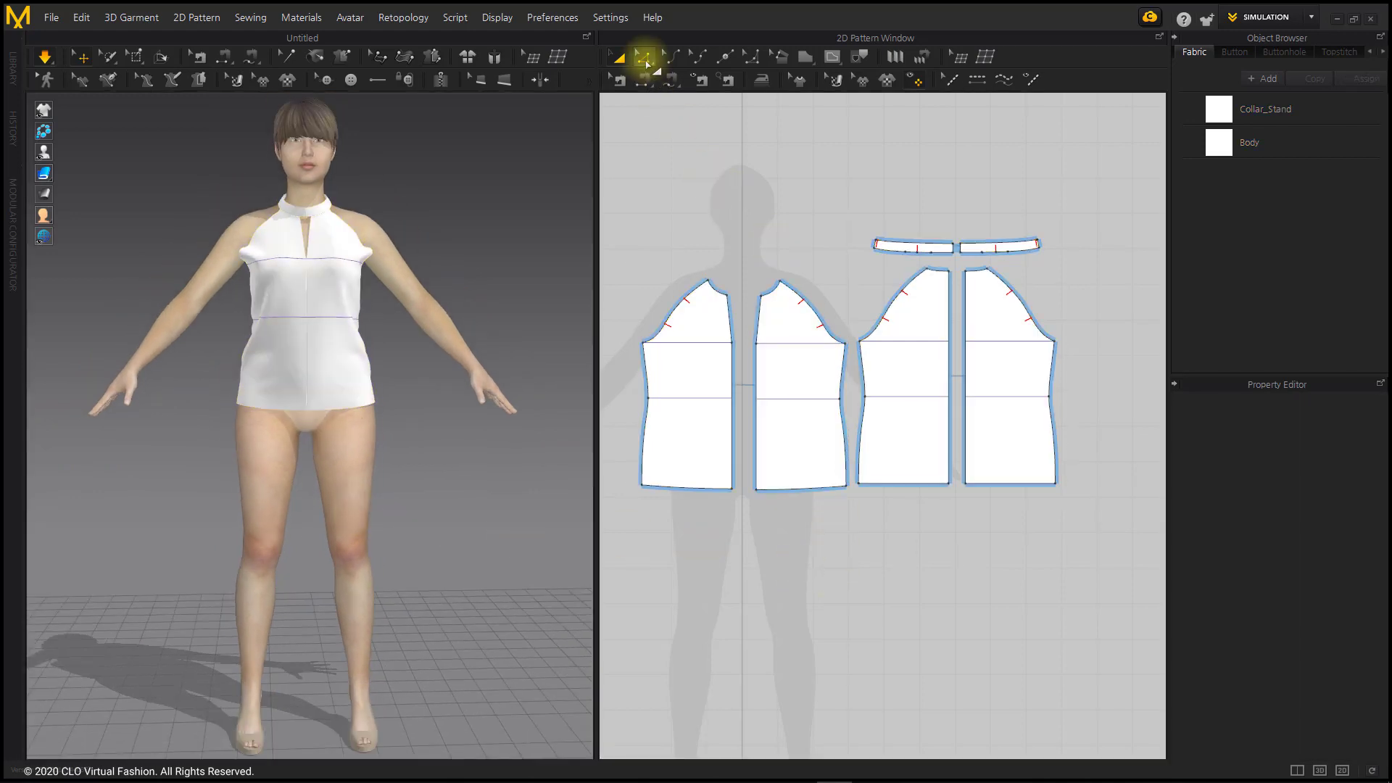
click(841, 491)
shift+click(887, 486)
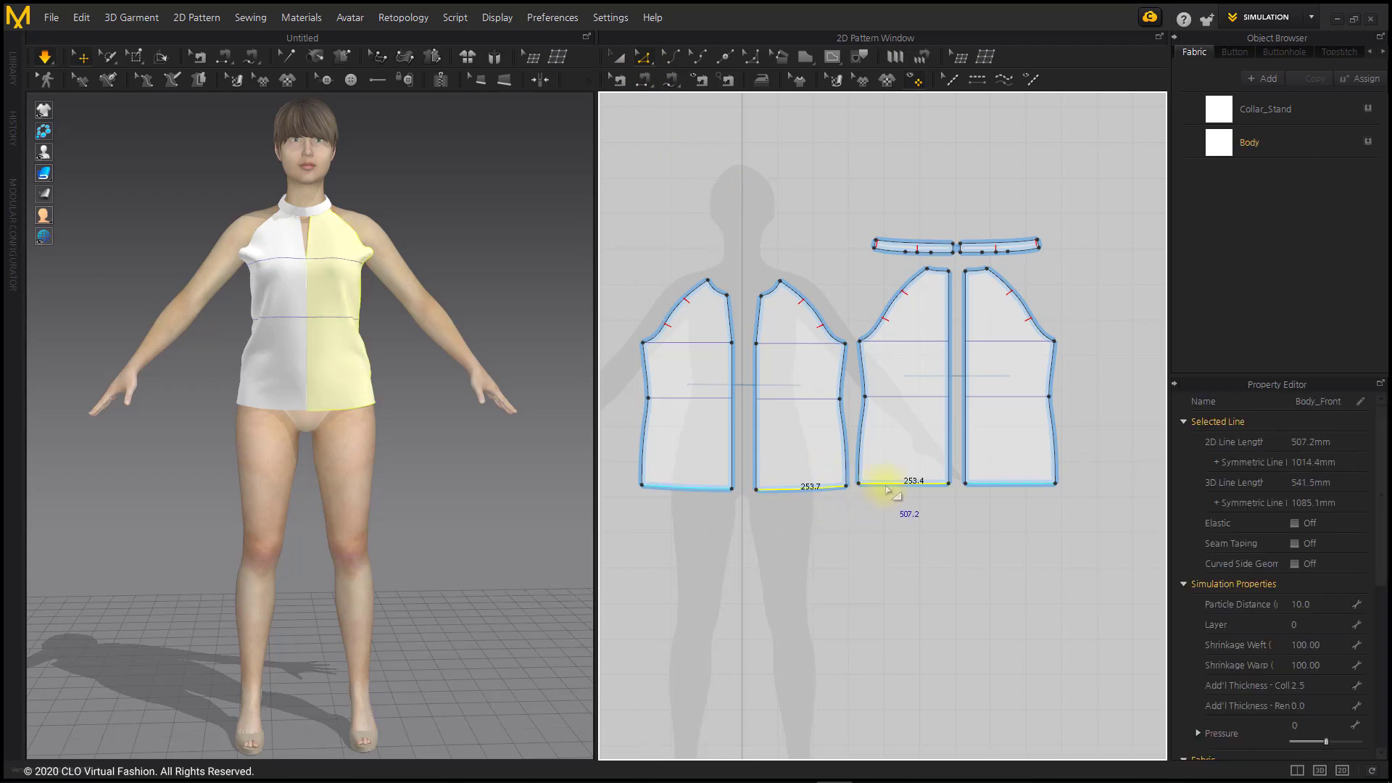
drag(880, 486, 867, 648)
click(479, 509)
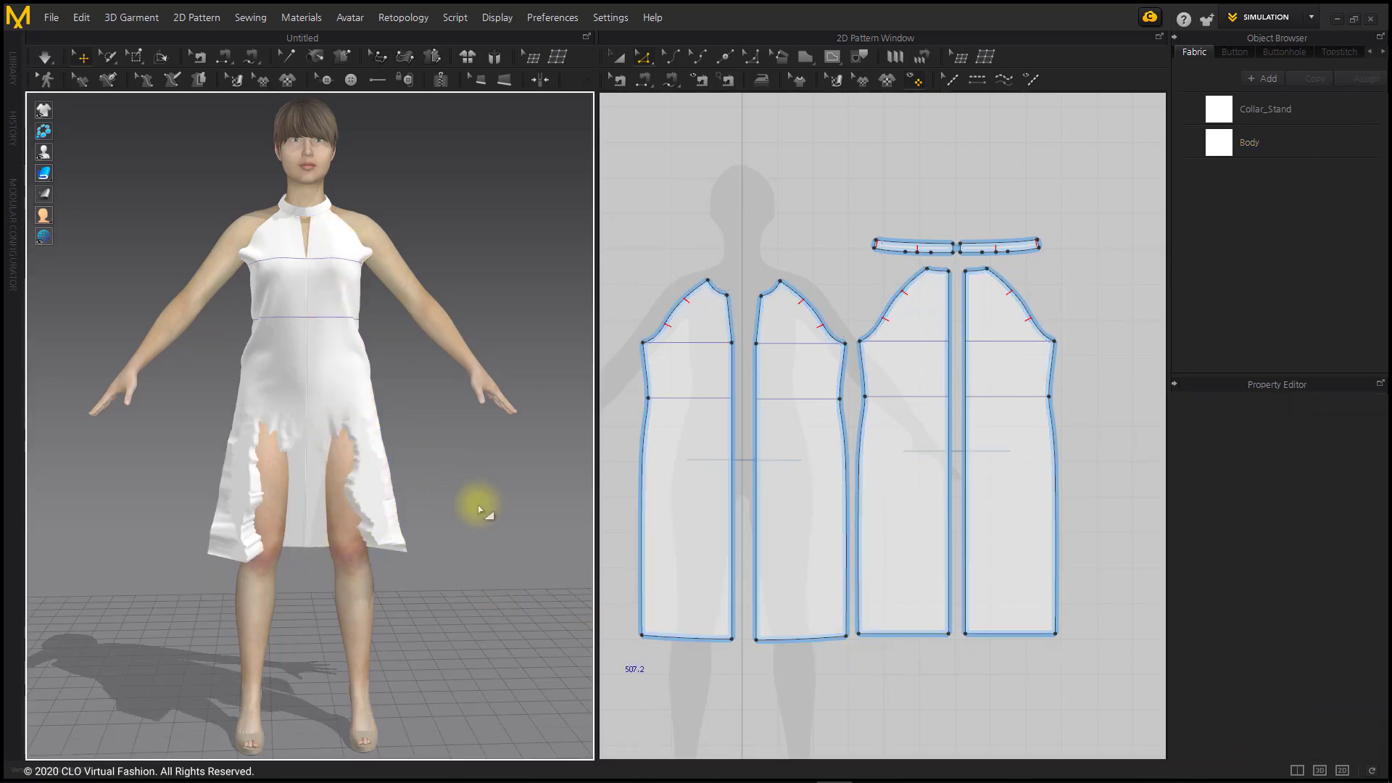
click(44, 57)
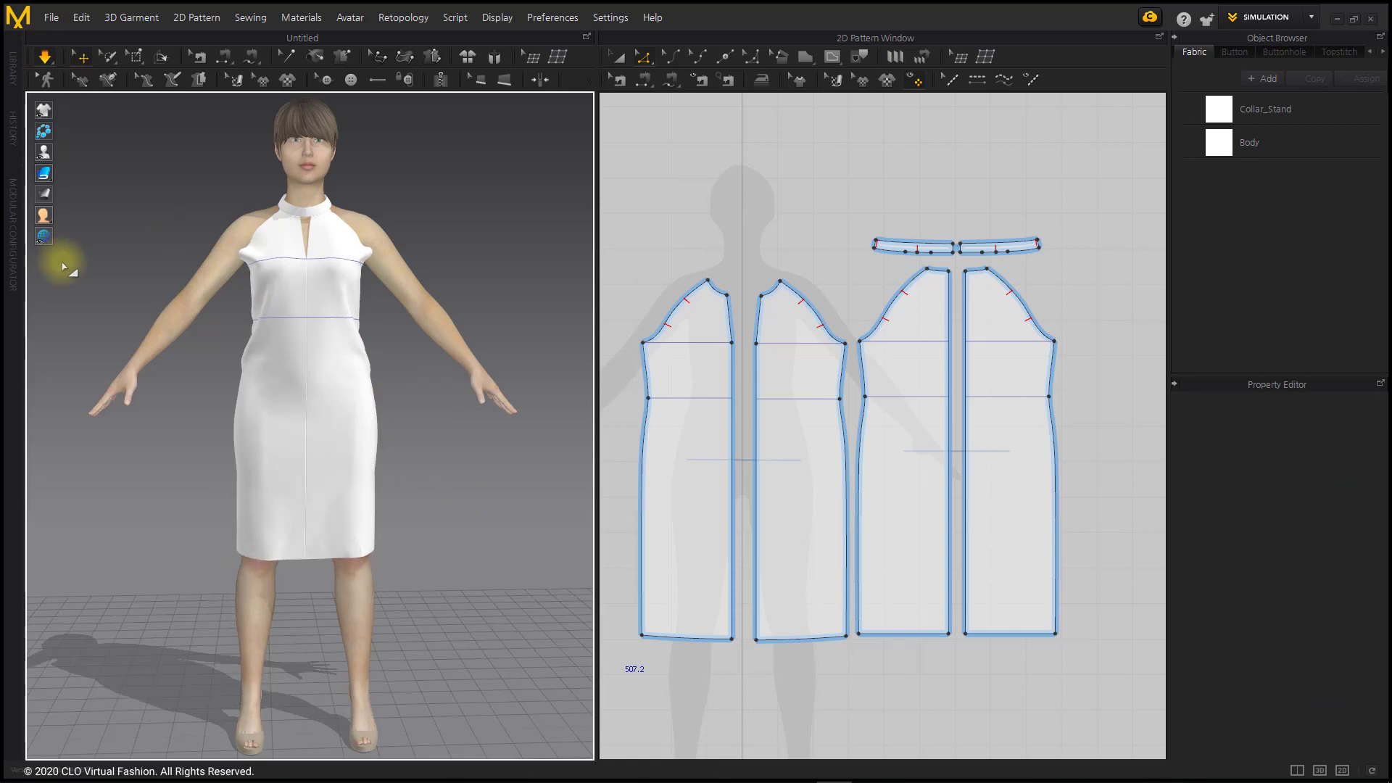
mouse_move(476, 476)
right_down()
mouse_move(149, 491)
mouse_move(482, 473)
mouse_move(473, 482)
right_up()
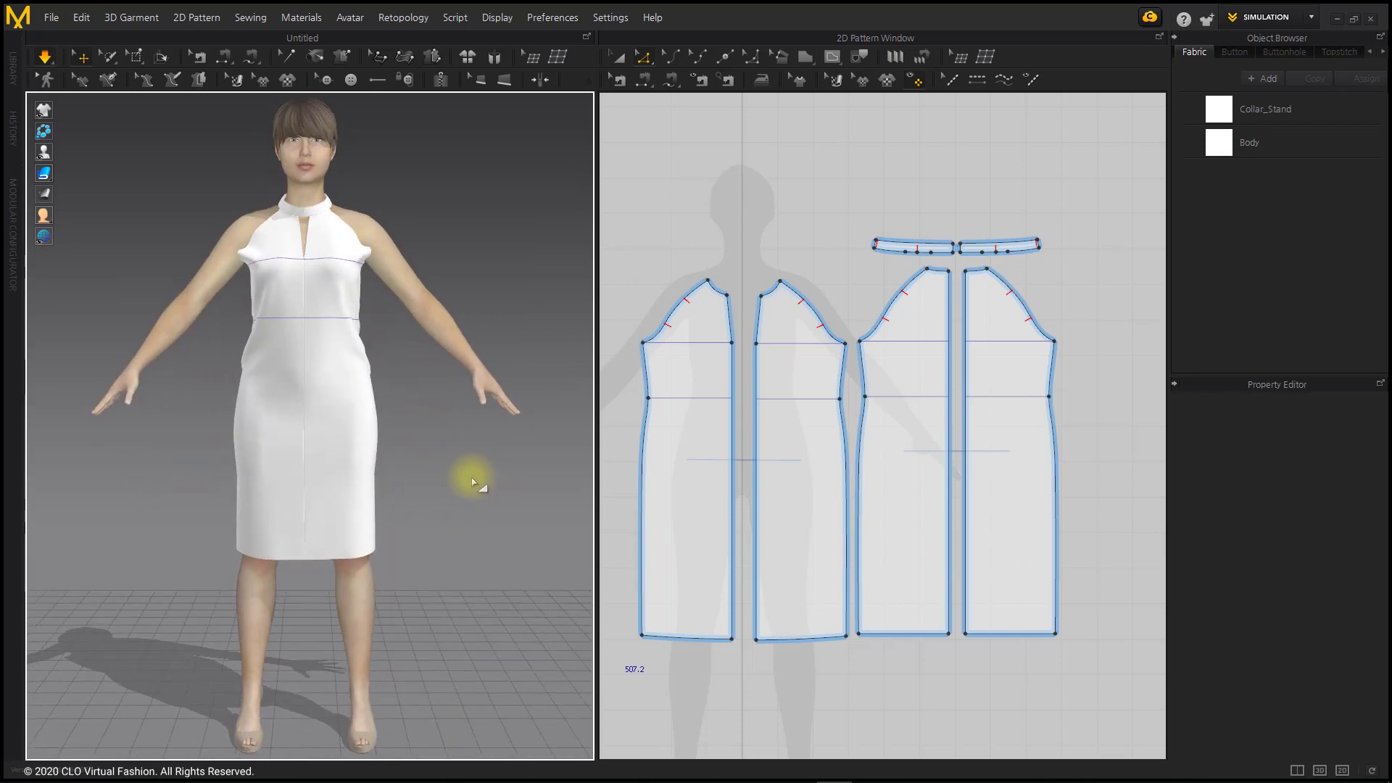
- Select all the lengthened dress and collar stand patterns and scale them slightly wider
click(617, 57)
scroll(780, 276, down, 1)
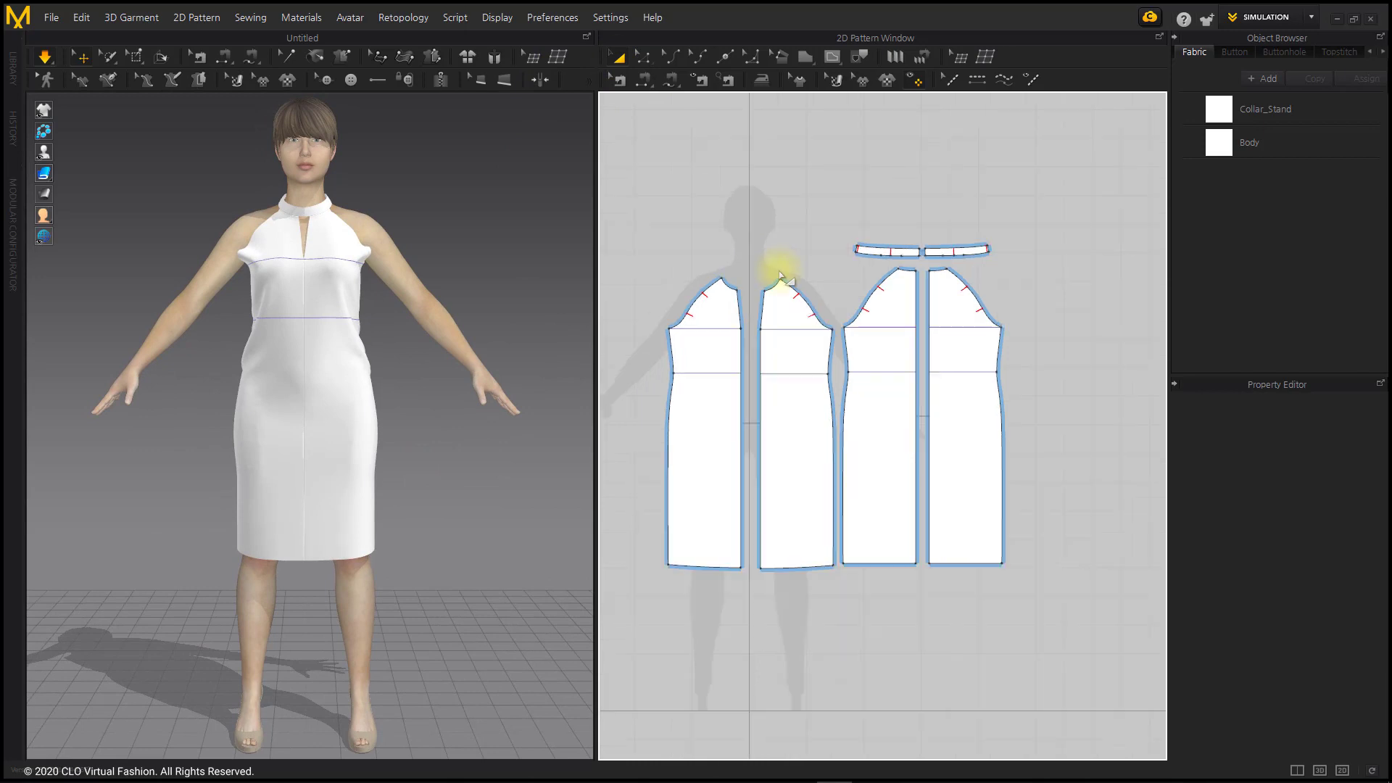
drag(643, 193, 1094, 606)
drag(1025, 393, 1036, 394)
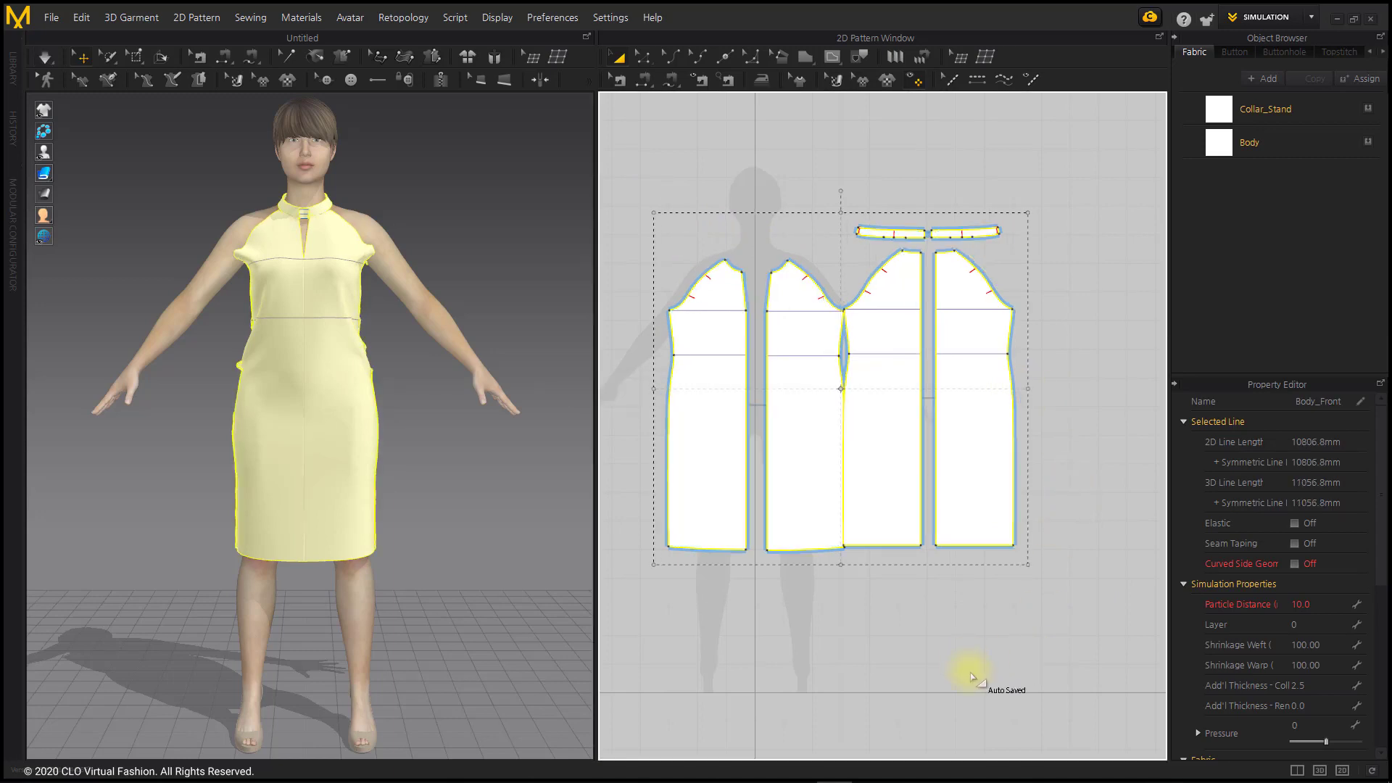
- Distribute the front and back body patterns horizontally with 100 mm spacing
click(1026, 637)
drag(1052, 625, 625, 245)
right_click(965, 274)
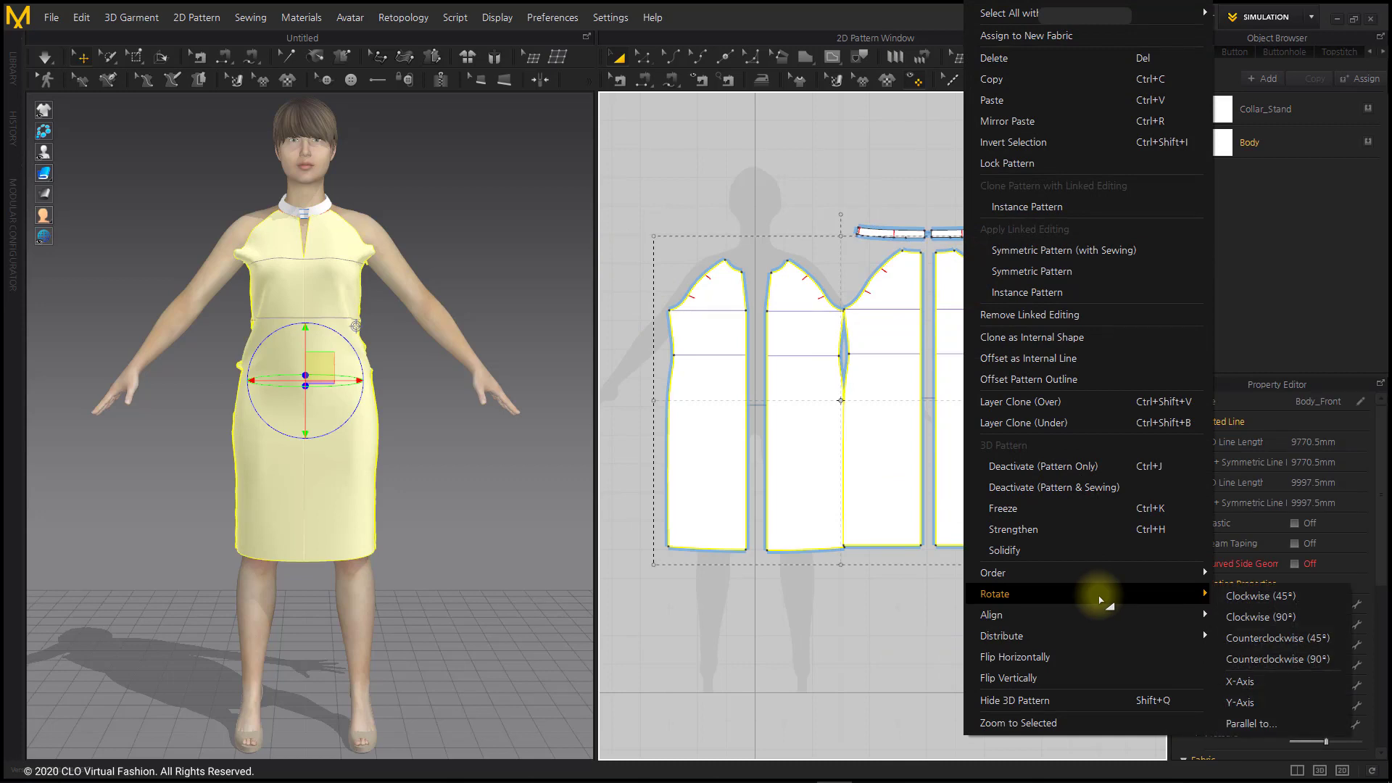
mouse_move(1144, 641)
click(1243, 641)
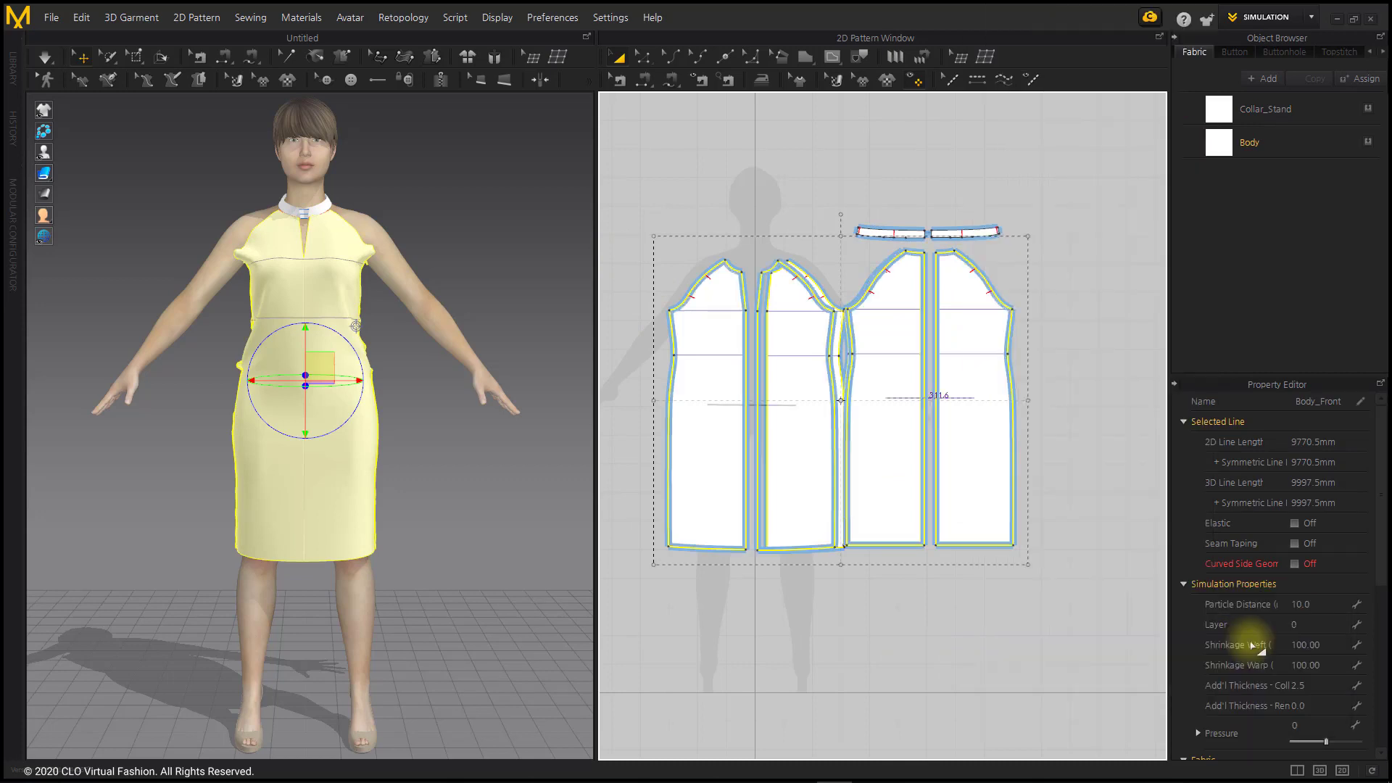
text(100)
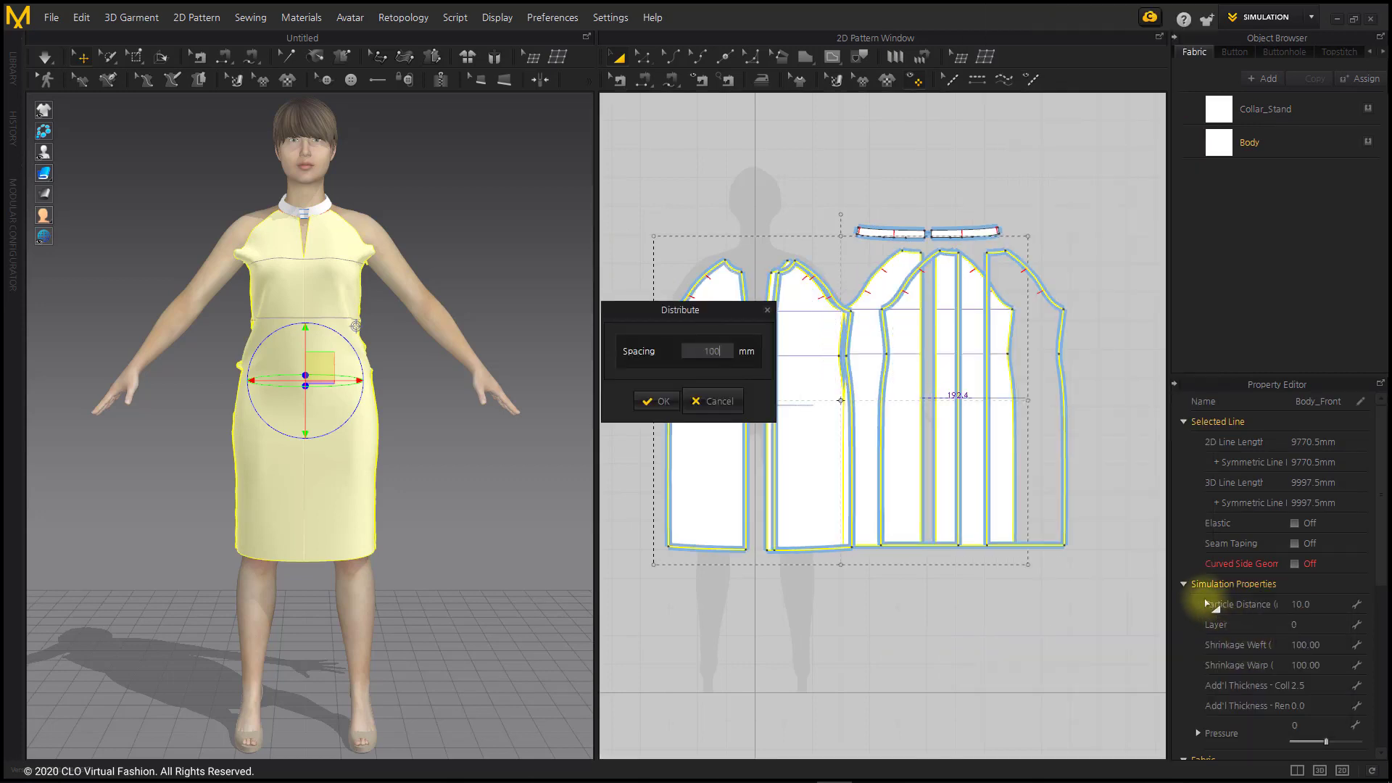
key(Return)
- Move the two collar stand patterns so they sit centred above the back body patterns
drag(802, 175, 1070, 254)
drag(983, 234, 1024, 222)
click(1025, 186)
scroll(409, 446, up, 2)
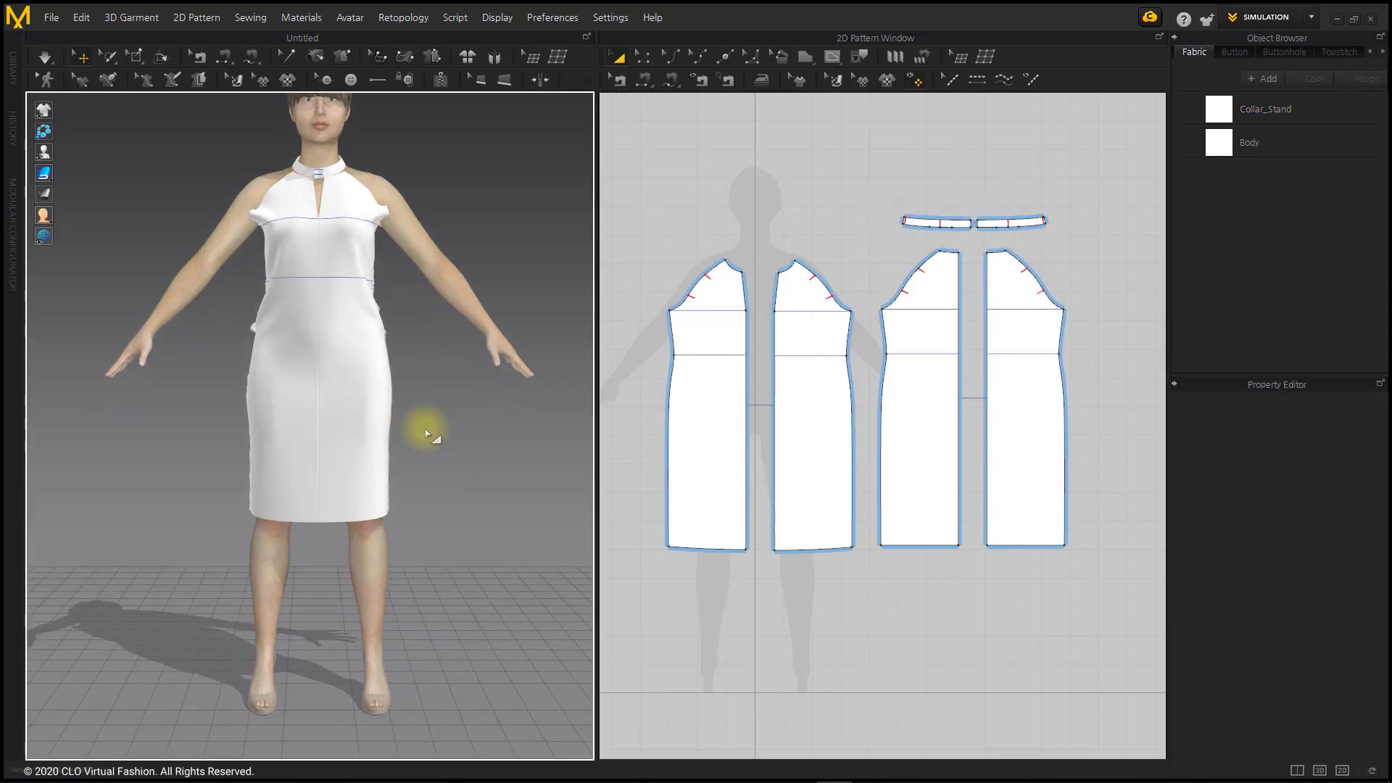
- Simulate the dress so it drapes on the avatar, and stop the simulation
key(space)
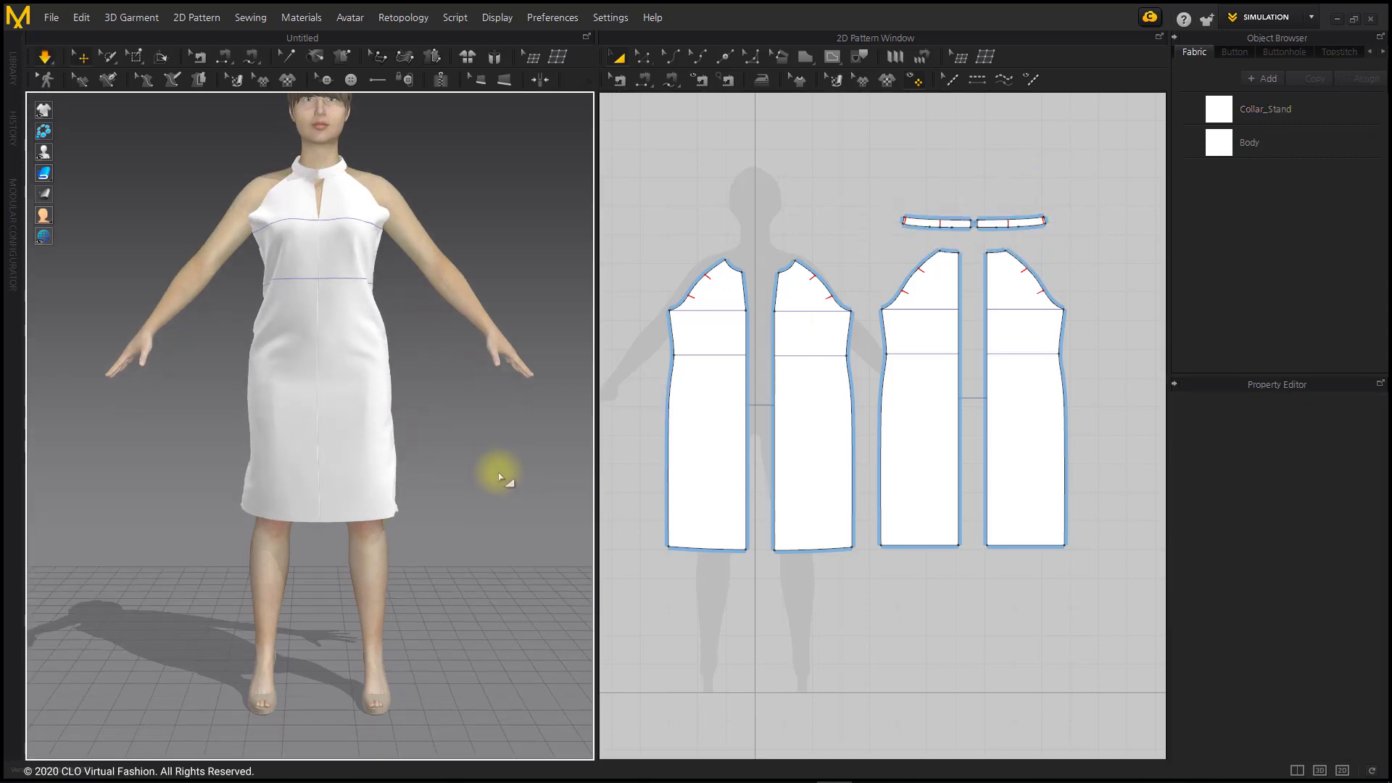
scroll(435, 388, up, 2)
middle_drag(433, 398, 438, 464)
mouse_move(480, 419)
right_down()
mouse_move(133, 416)
mouse_move(486, 428)
right_up()
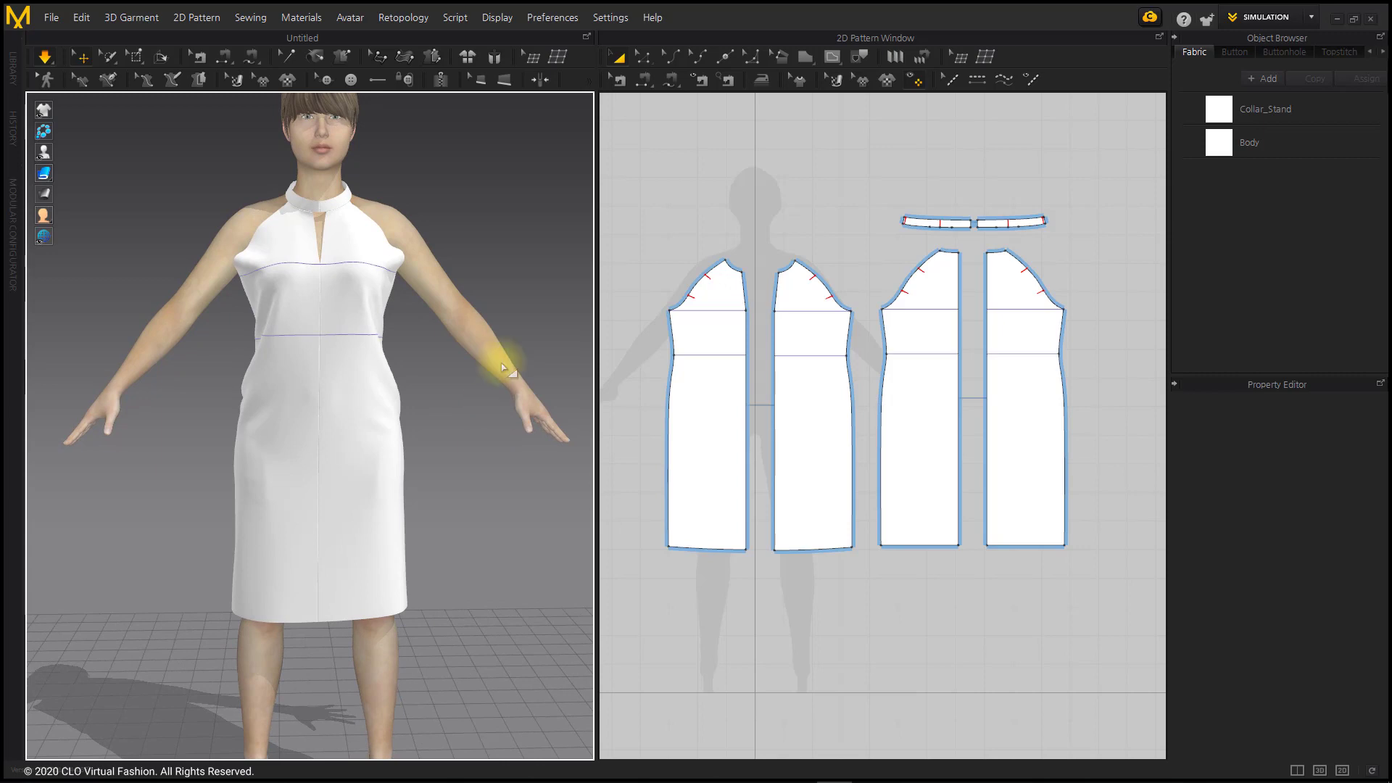
click(44, 59)
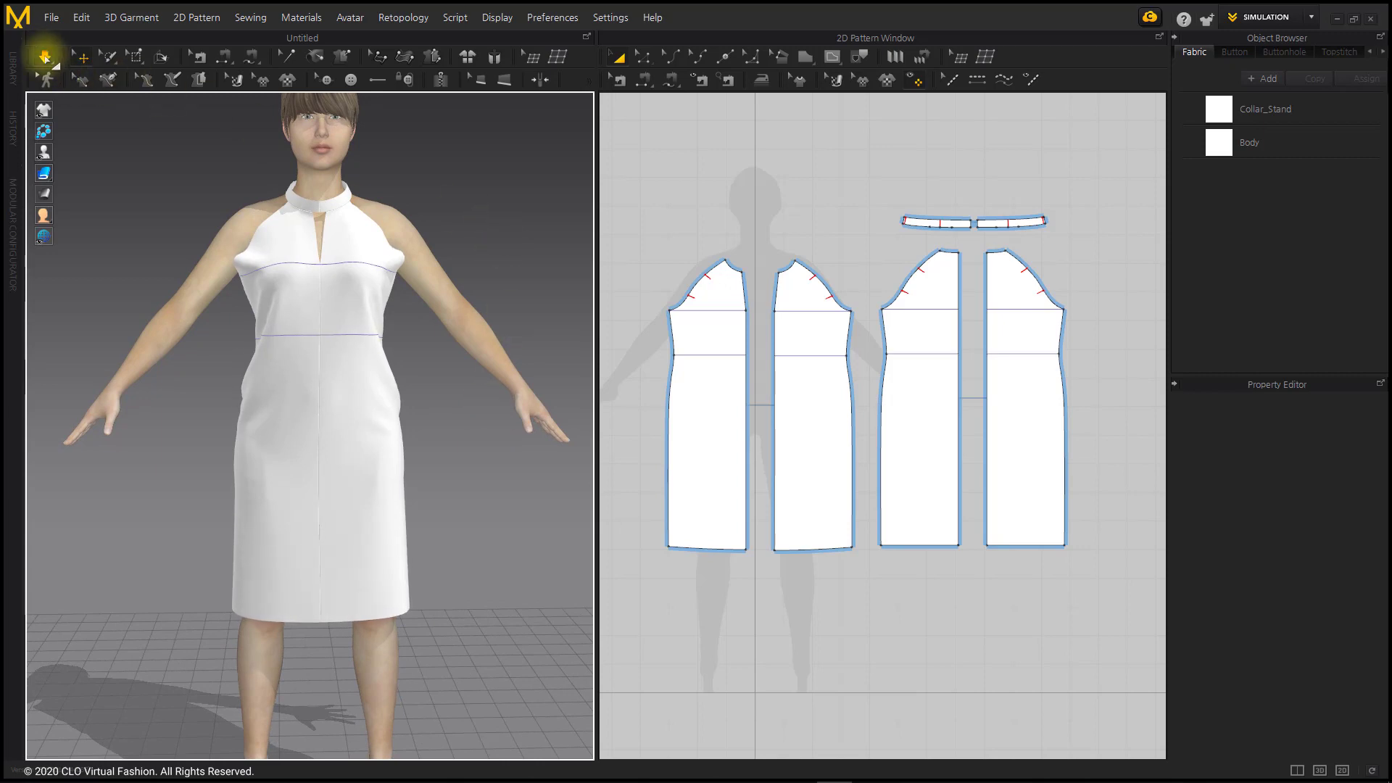
- Shorten the symmetric collar stand patterns by scaling the selected half's outer end inward
click(1320, 770)
scroll(653, 464, up, 5)
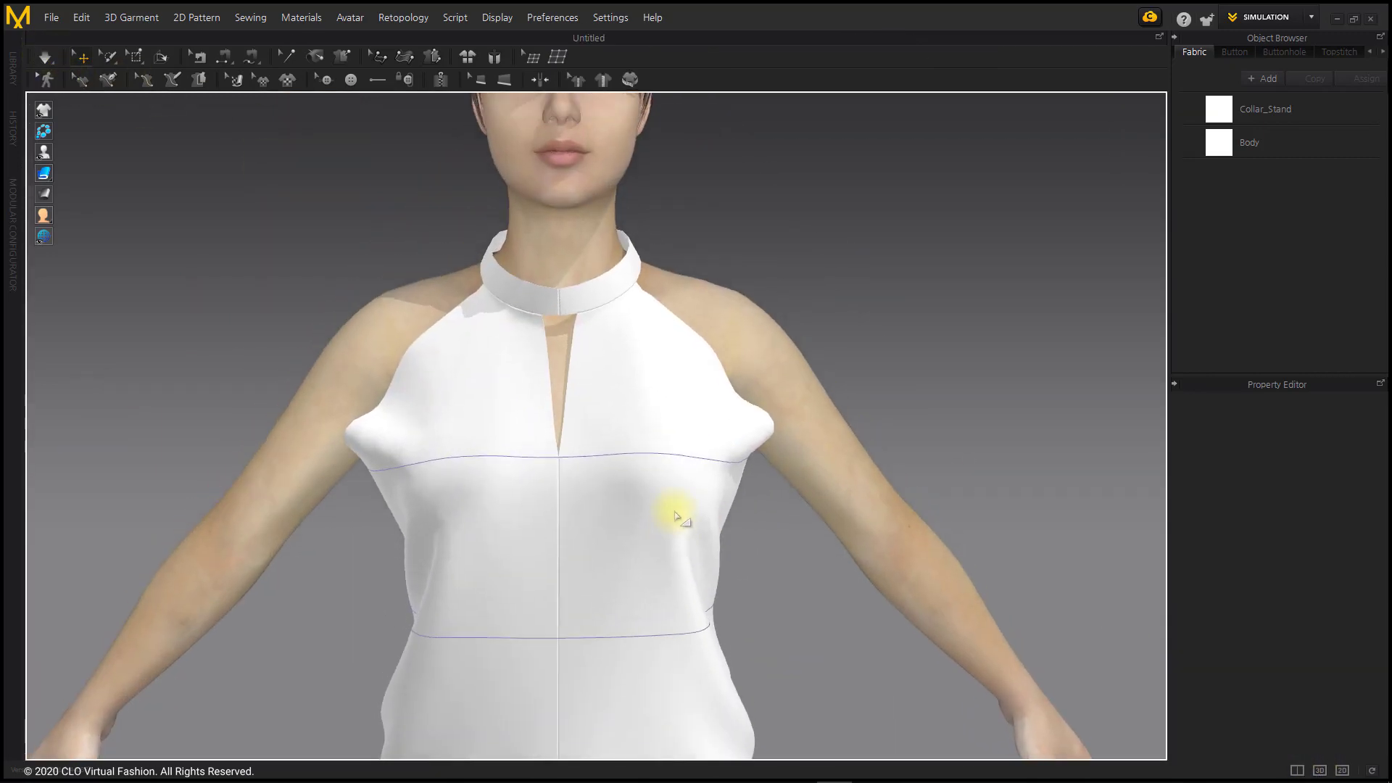
mouse_move(675, 515)
right_down()
mouse_move(295, 513)
mouse_move(681, 515)
right_up()
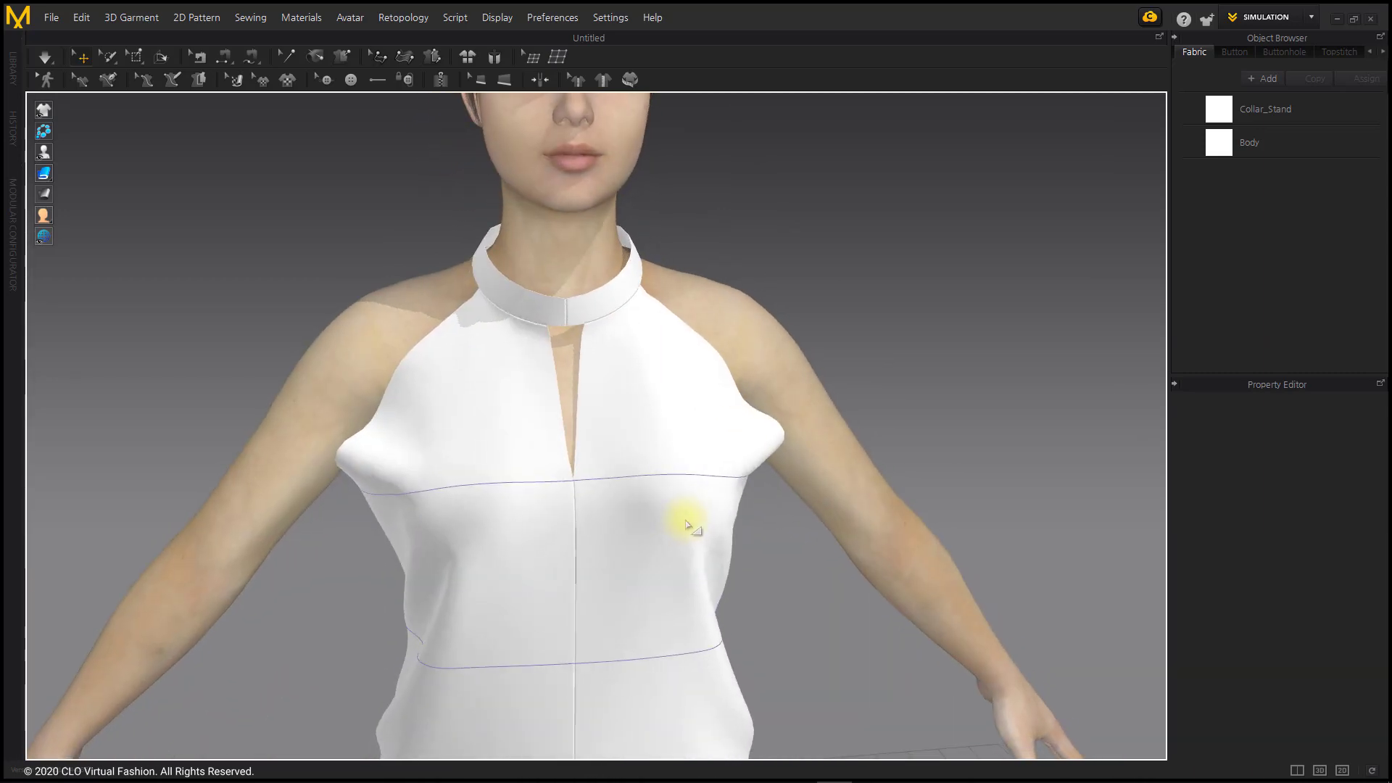
click(1299, 771)
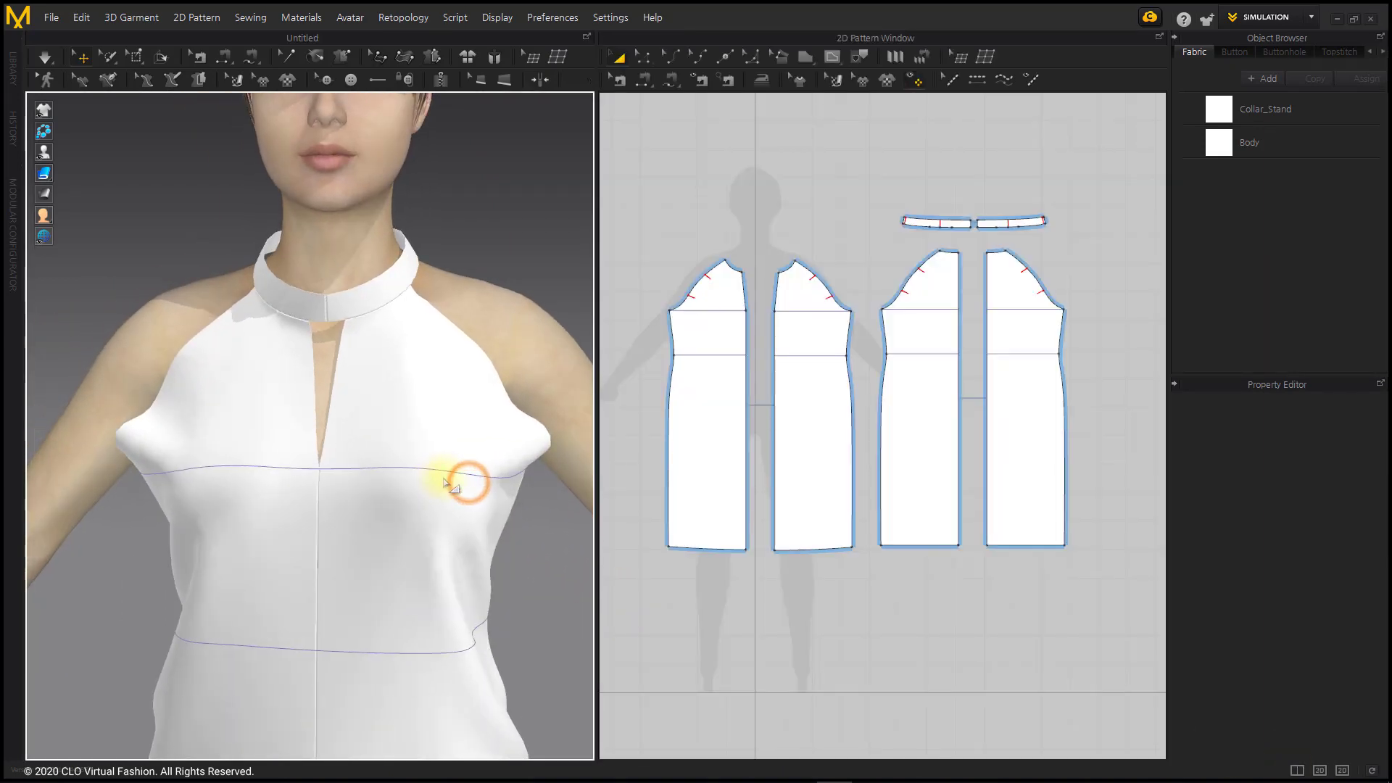
scroll(907, 220, up, 6)
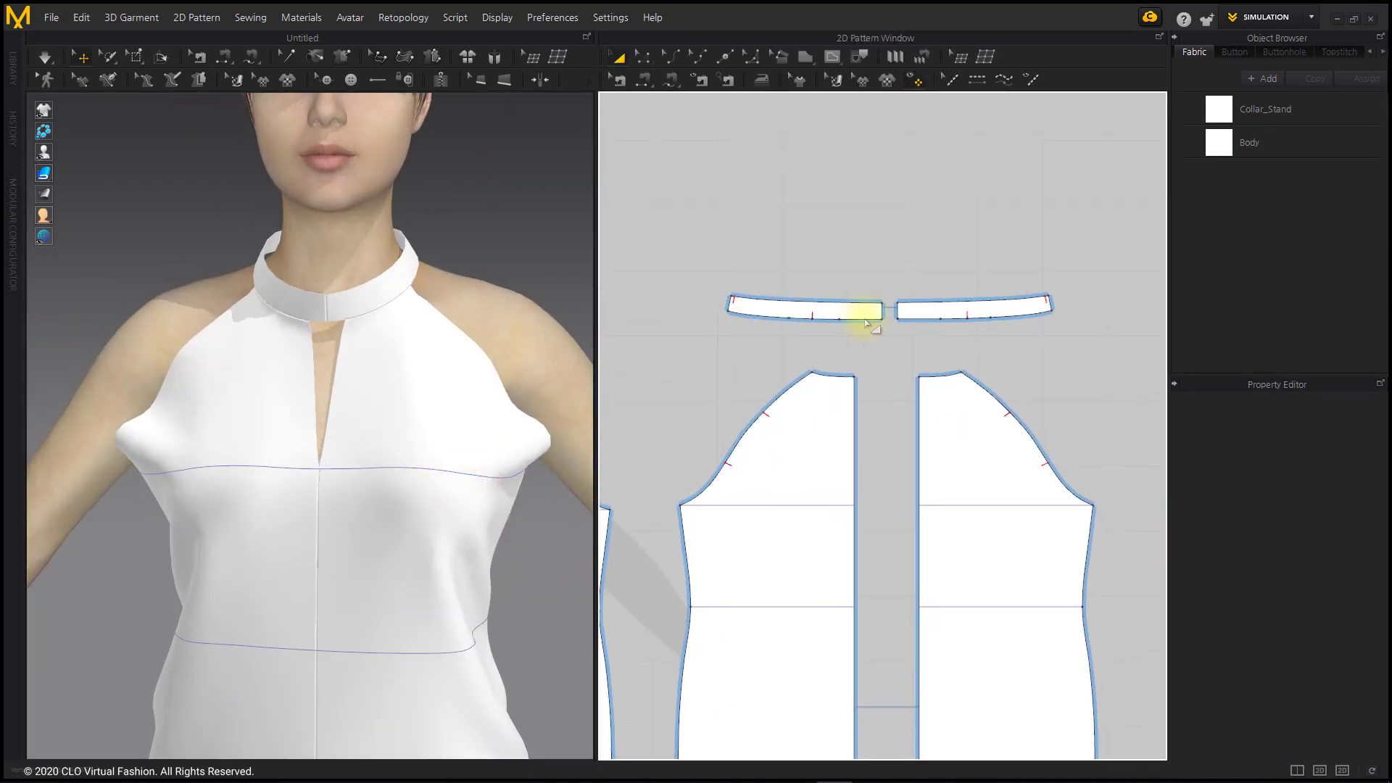
click(1058, 316)
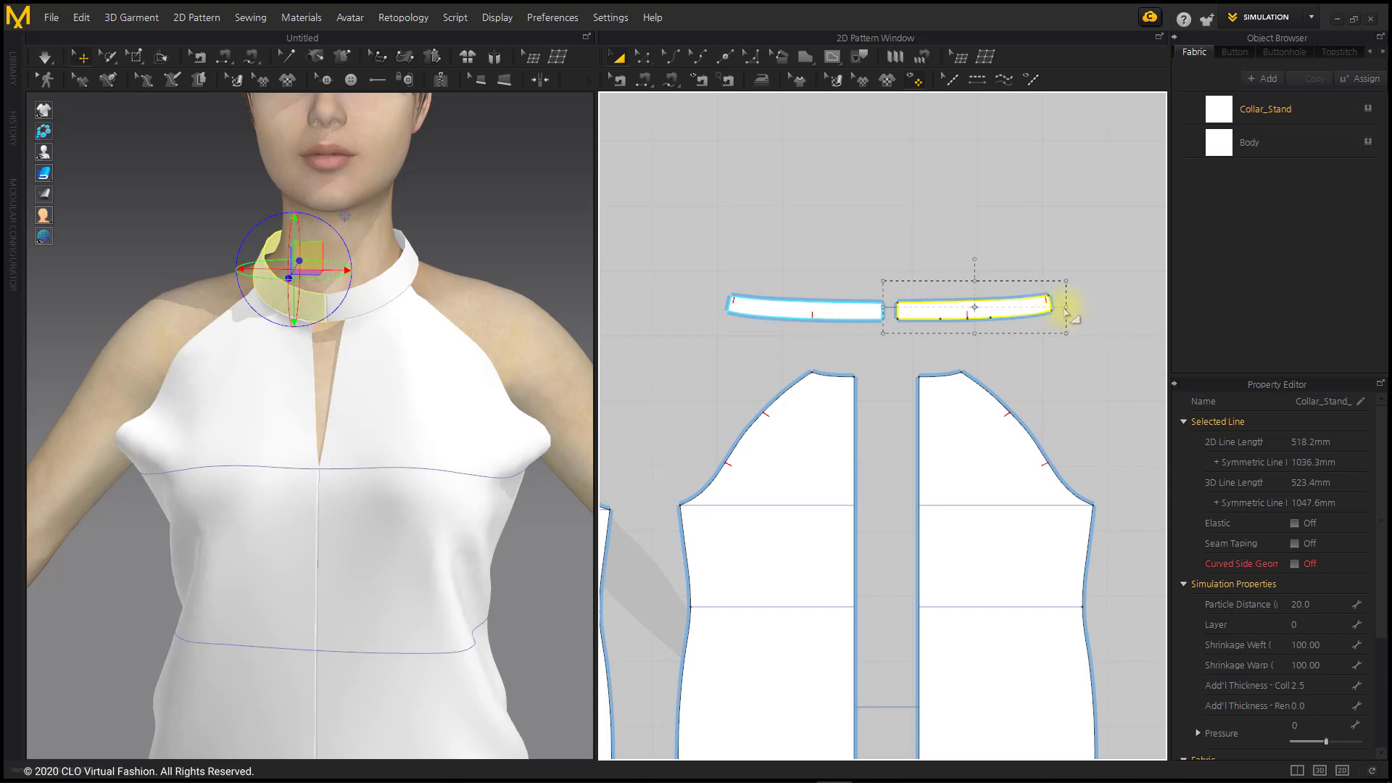
drag(1064, 310, 1055, 312)
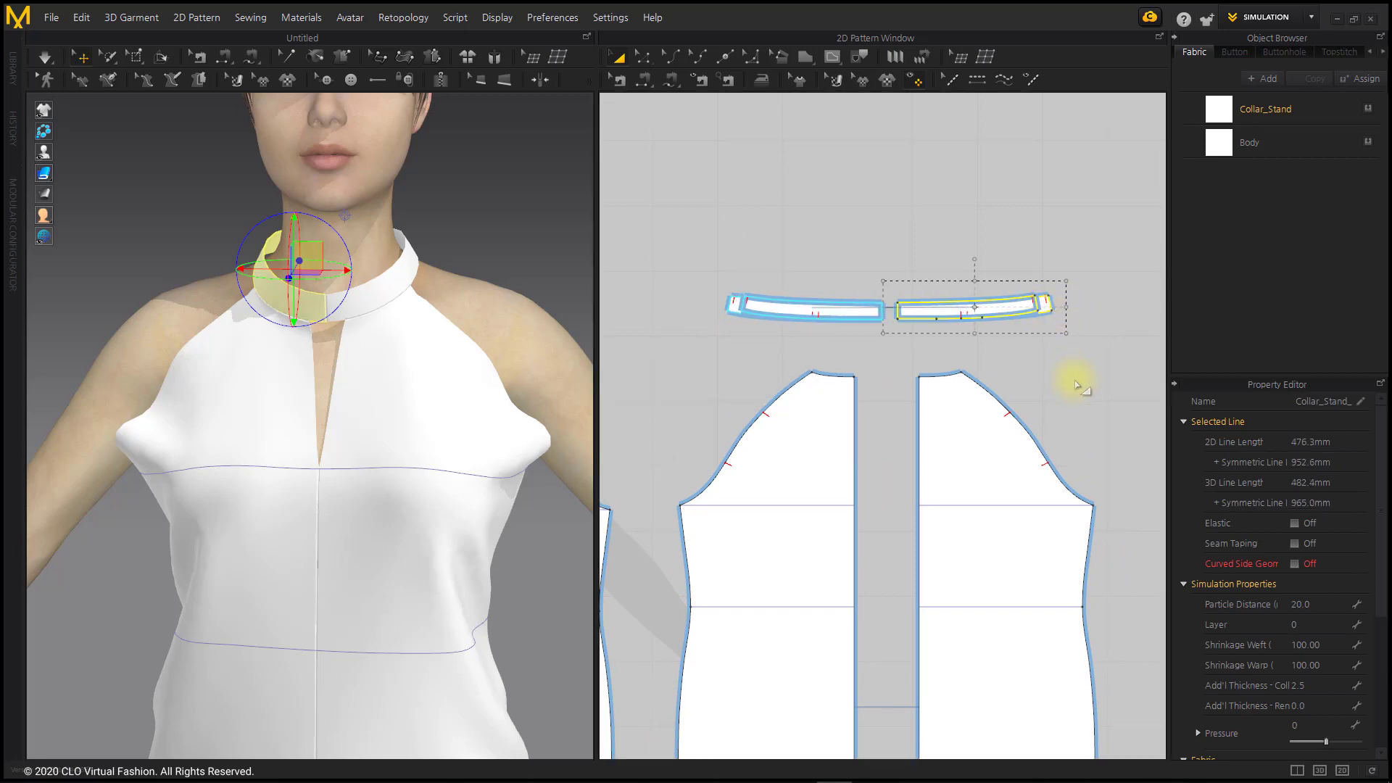
- Run the simulation to refit the shortened collar stand around the neck, and stop it
key(space)
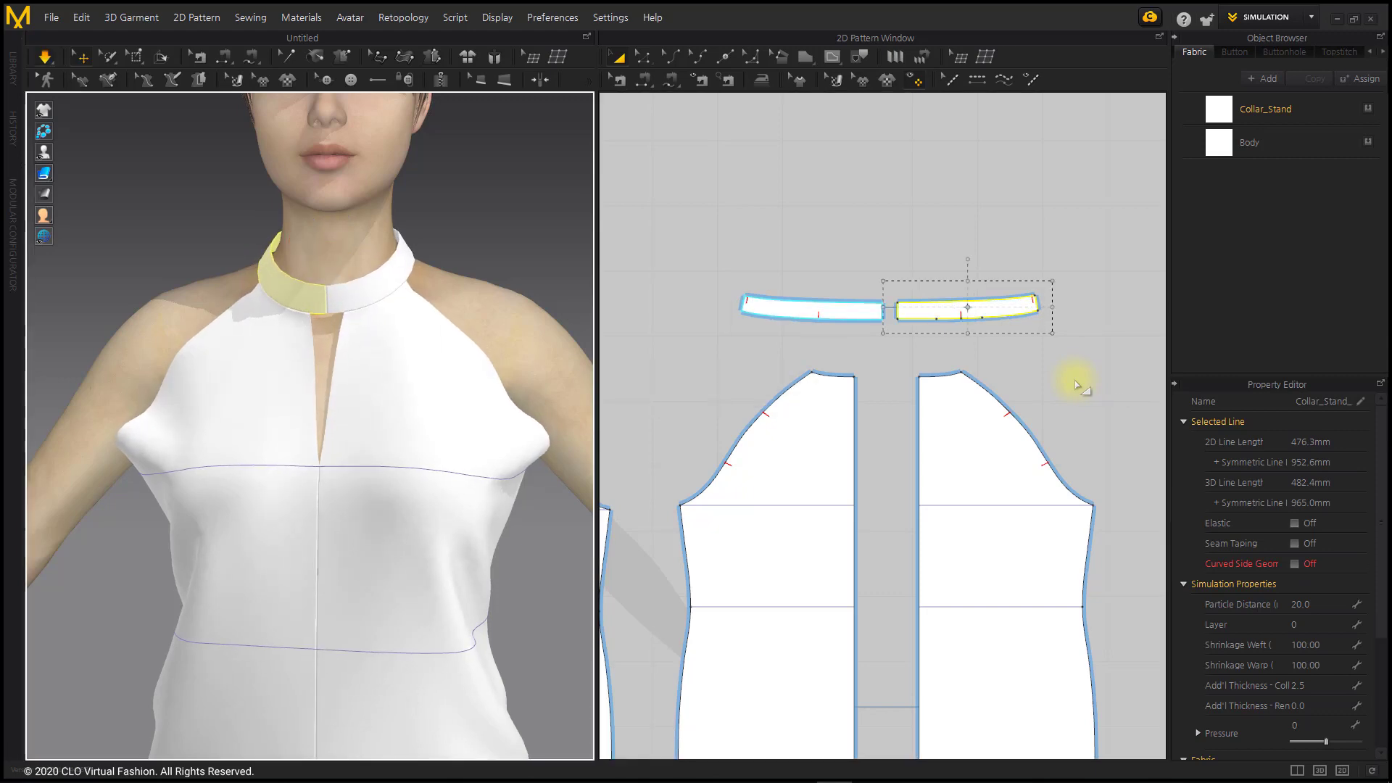
click(1079, 385)
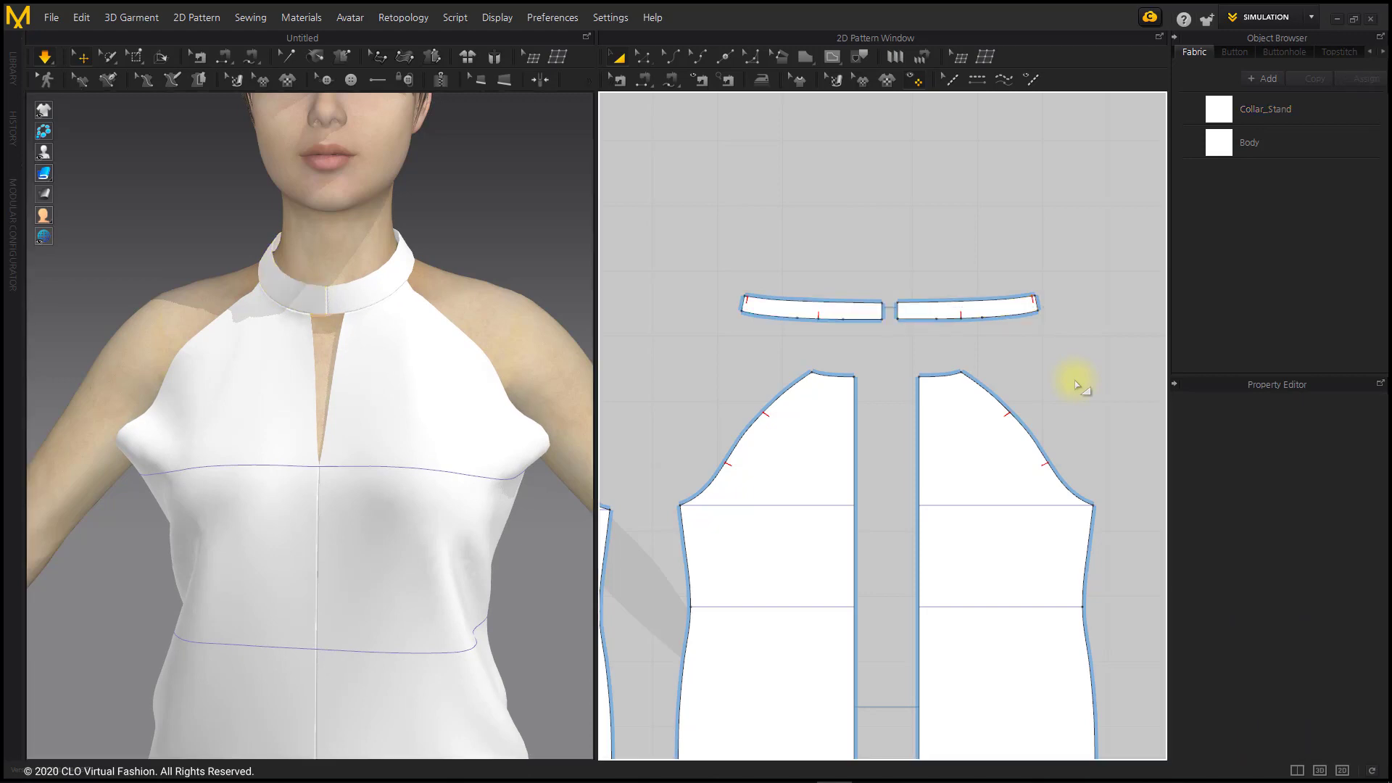
scroll(1077, 384, down, 4)
click(534, 221)
key(space)
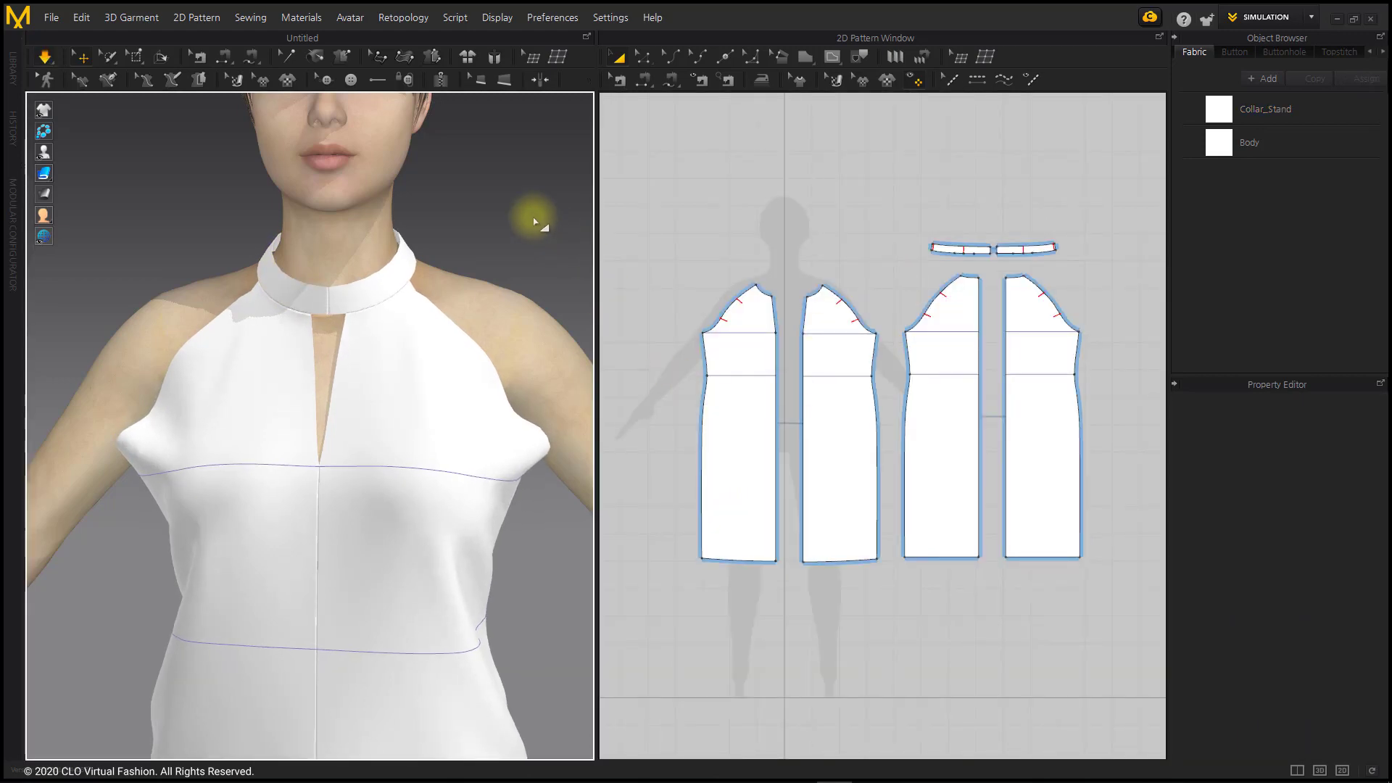
- Make the fabric translucent and draw a 3D armhole line about 279 mm long on the front bodice, from collar to side seam
click(1320, 770)
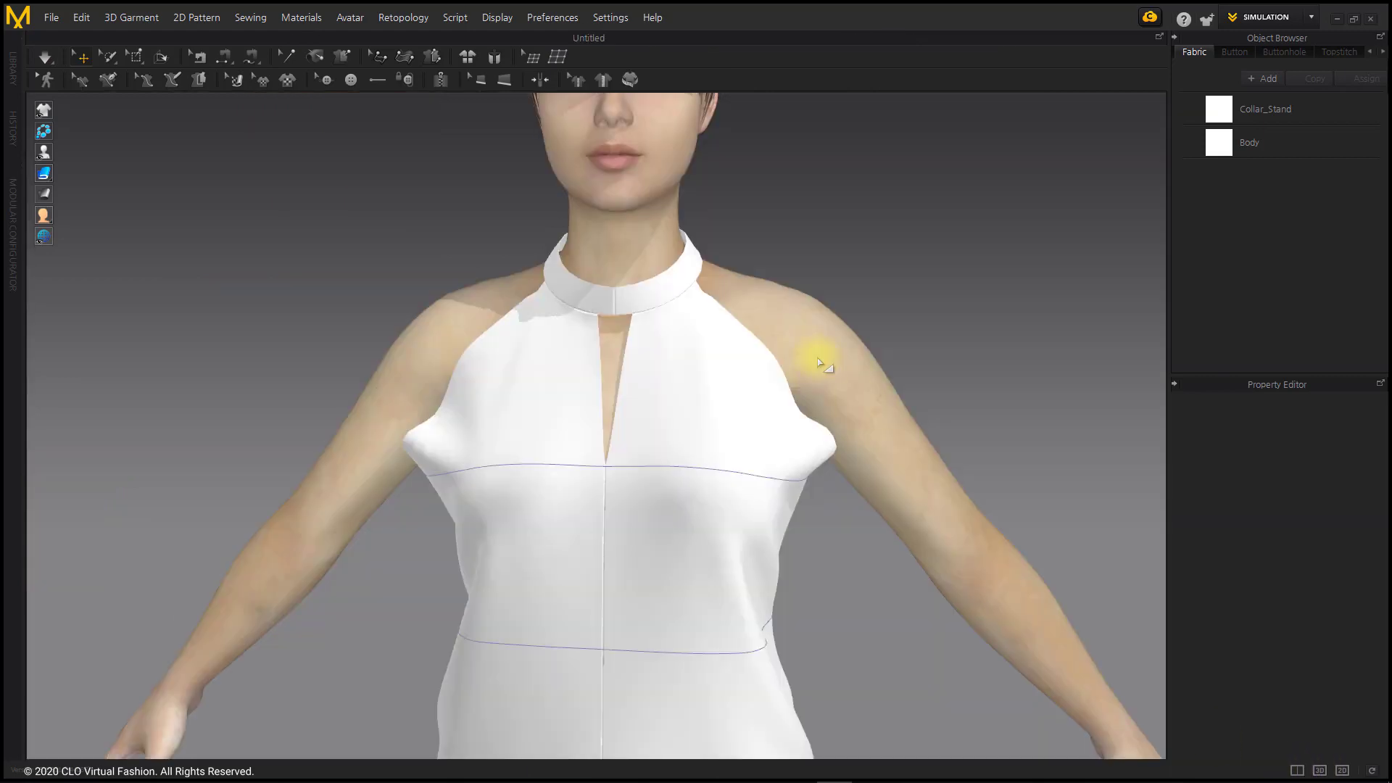
scroll(818, 404, up, 2)
right_drag(816, 406, 831, 406)
click(105, 82)
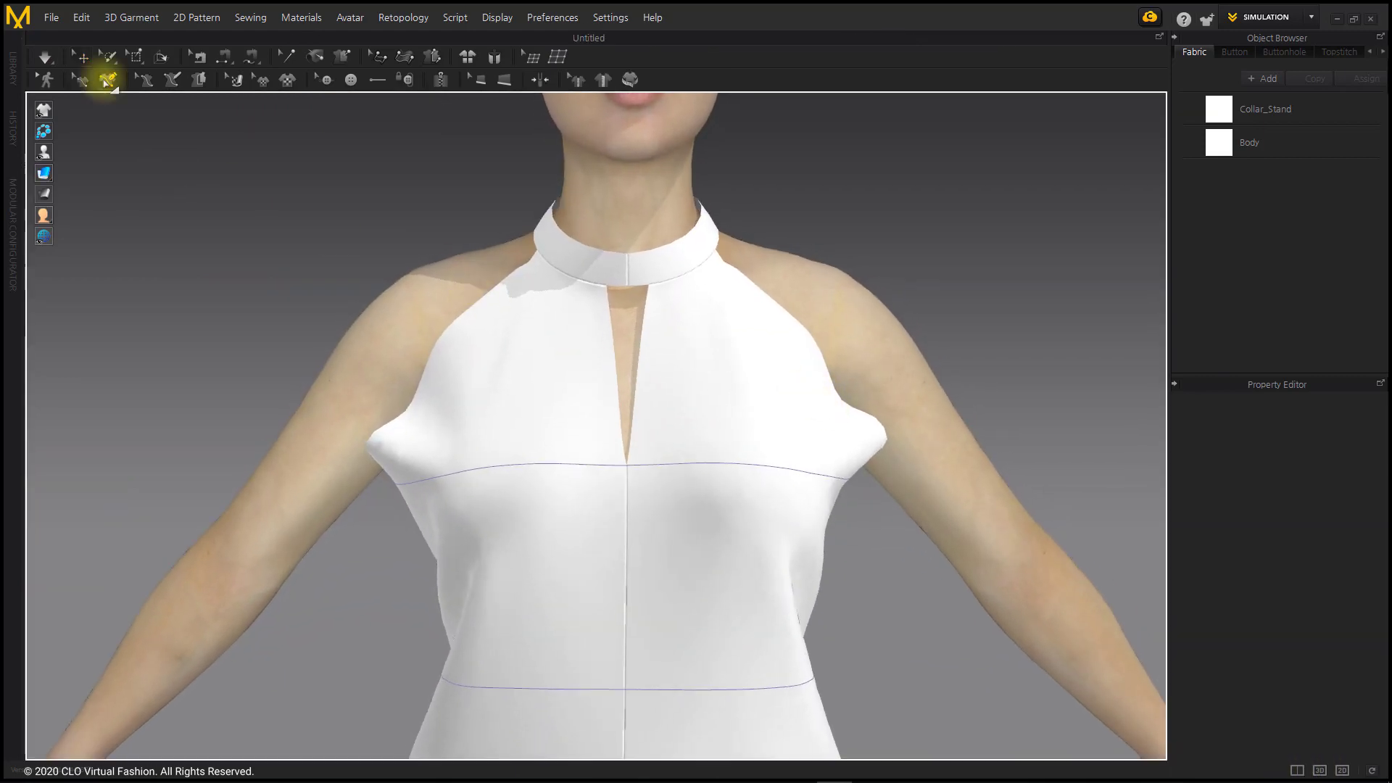
mouse_move(44, 172)
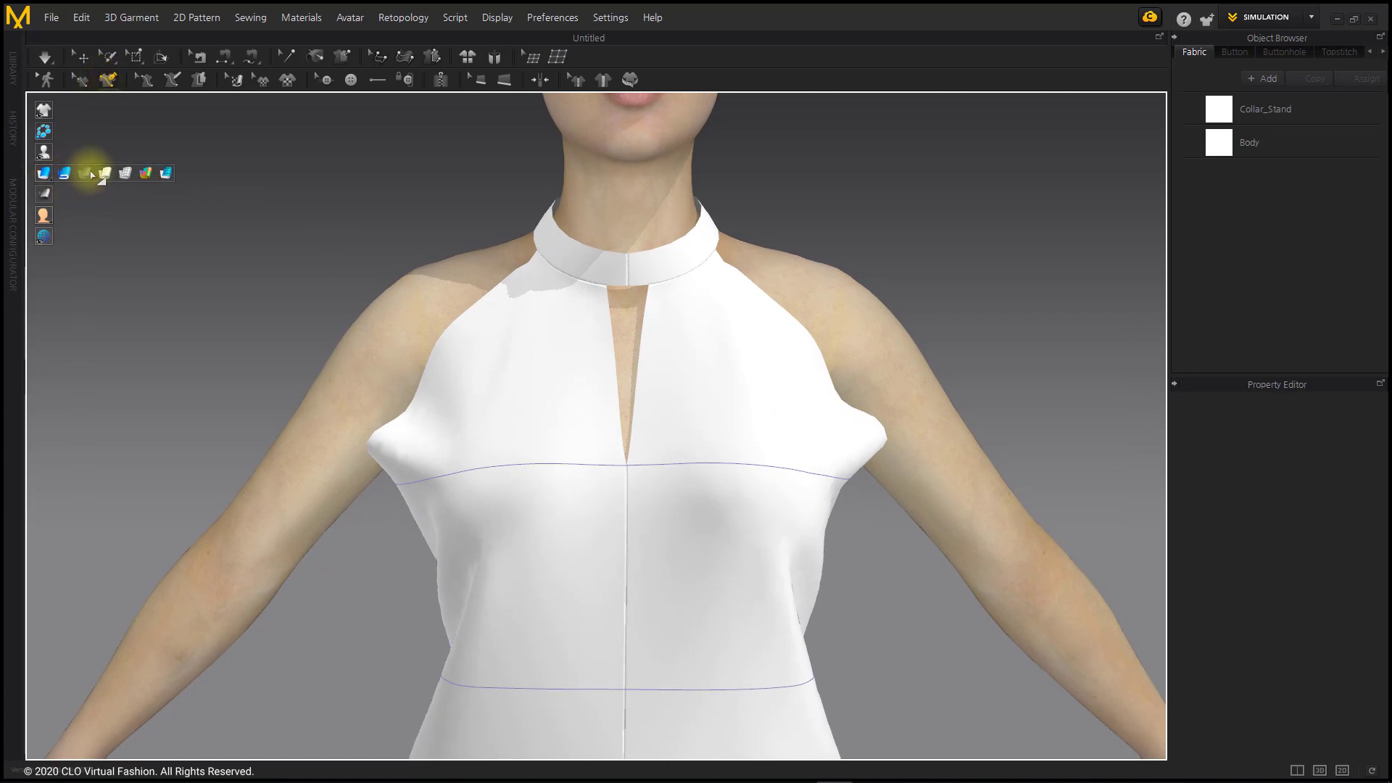
click(96, 174)
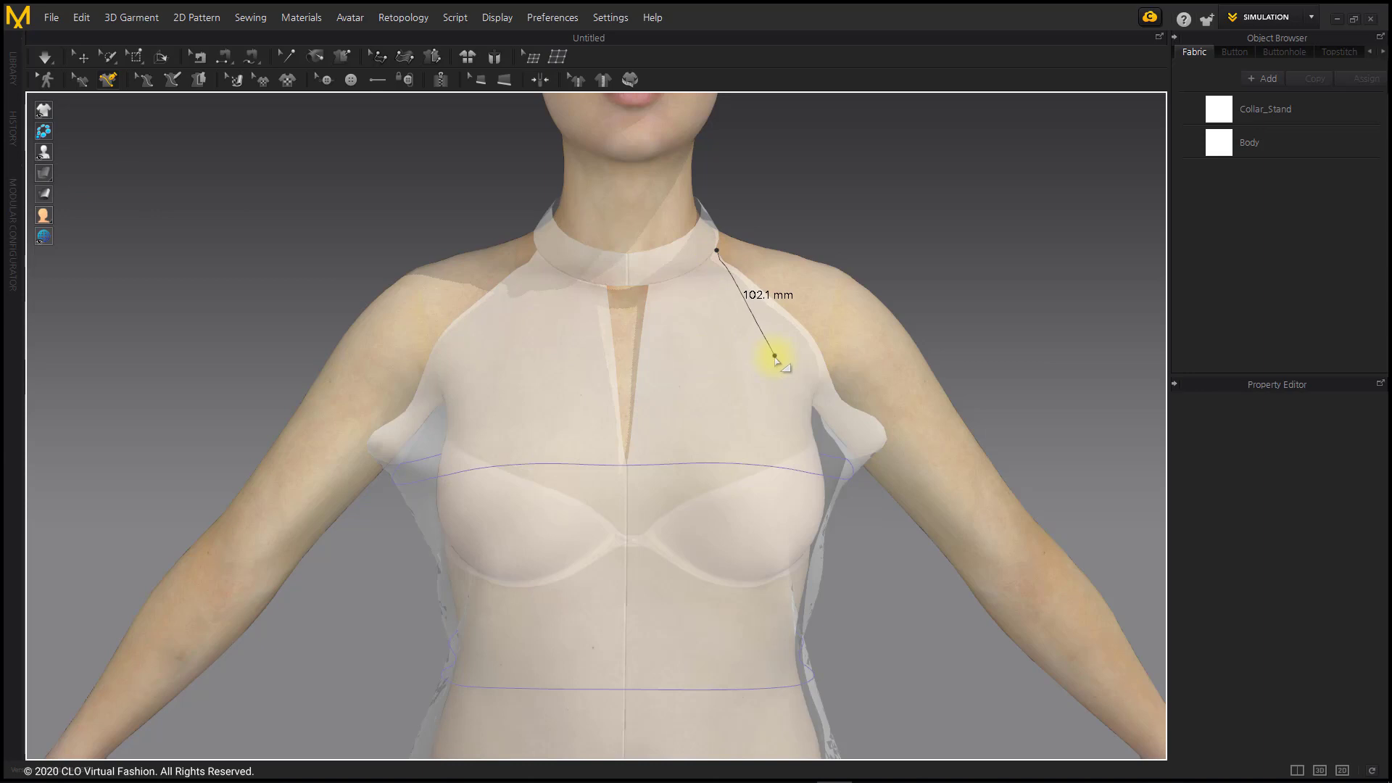
click(820, 432)
right_drag(858, 450, 761, 441)
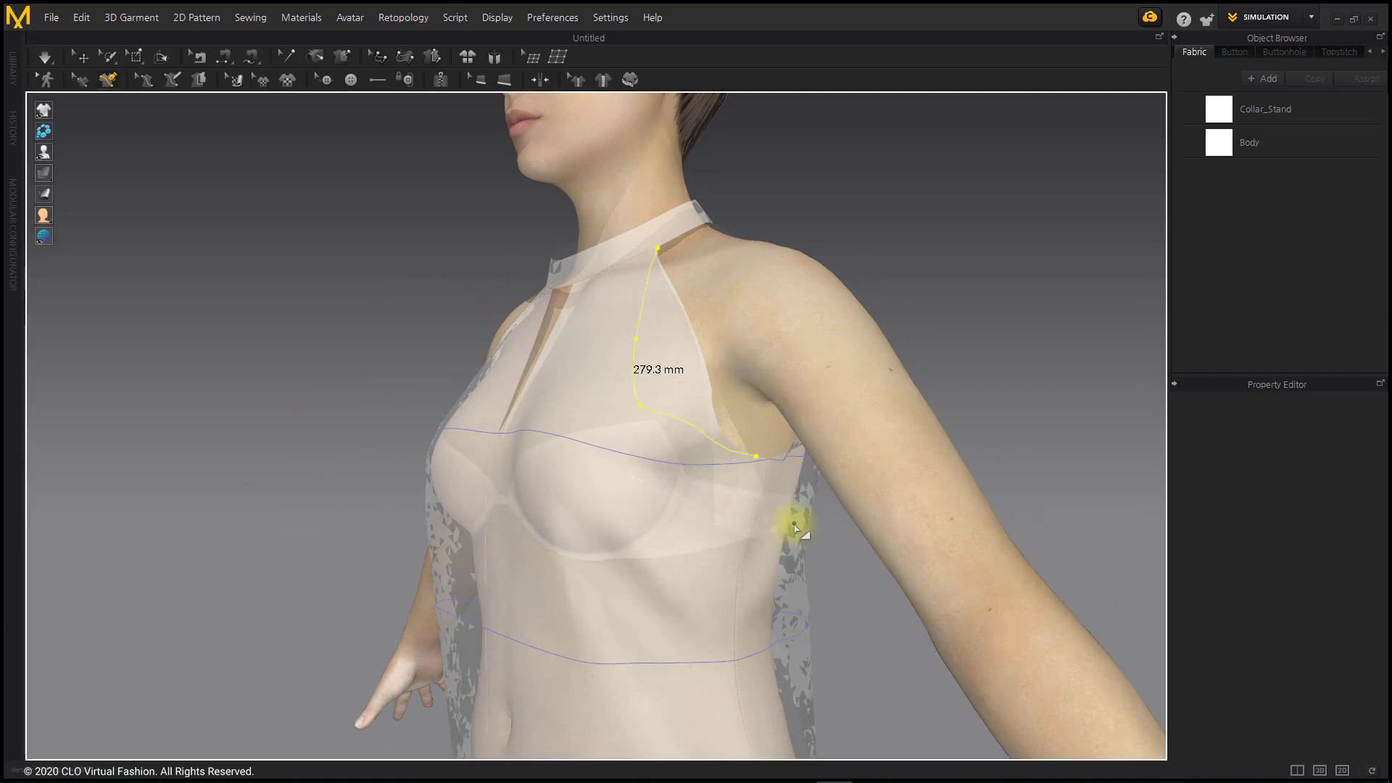
- Draw the matching 3D armhole line about 318 mm long on the back bodice, from the collar seam to the side seam
right_drag(830, 481, 600, 499)
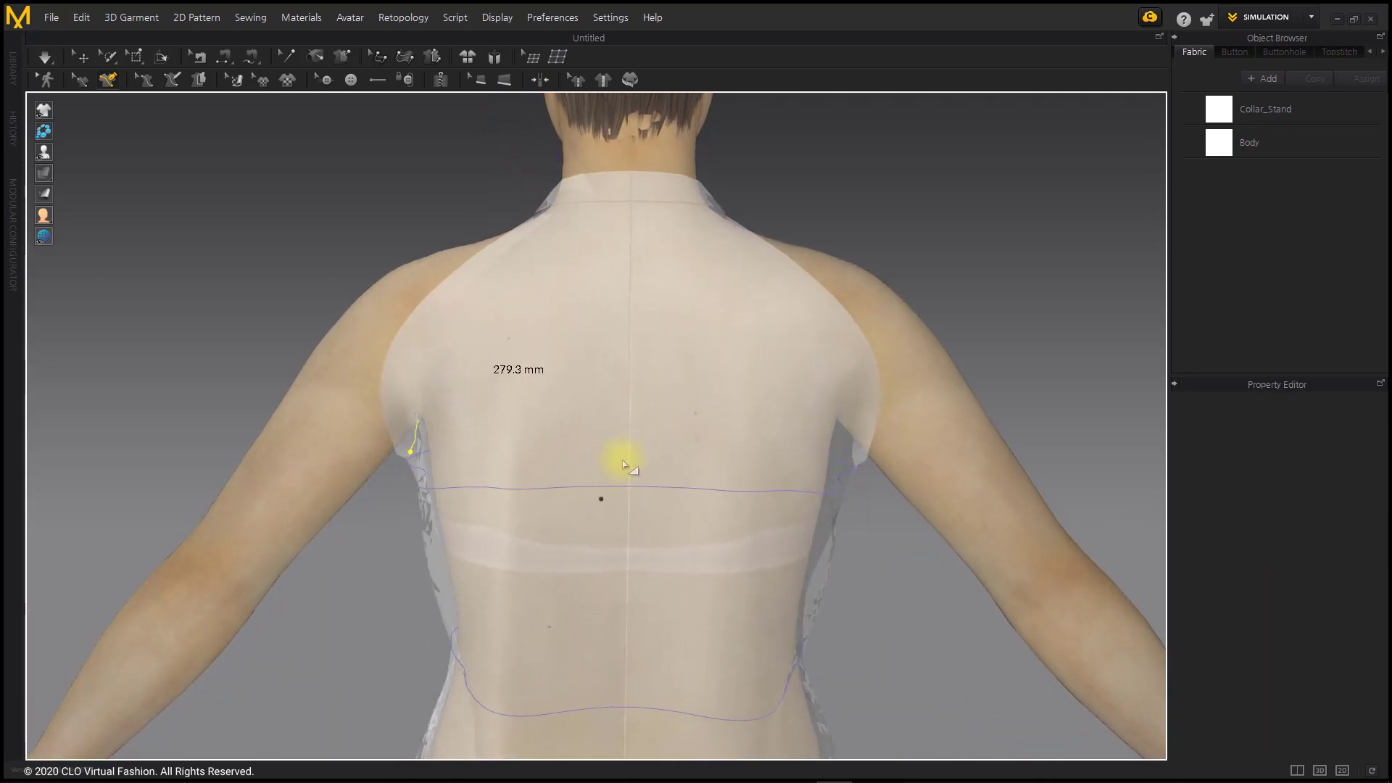
middle_drag(623, 464, 669, 508)
right_drag(668, 506, 721, 520)
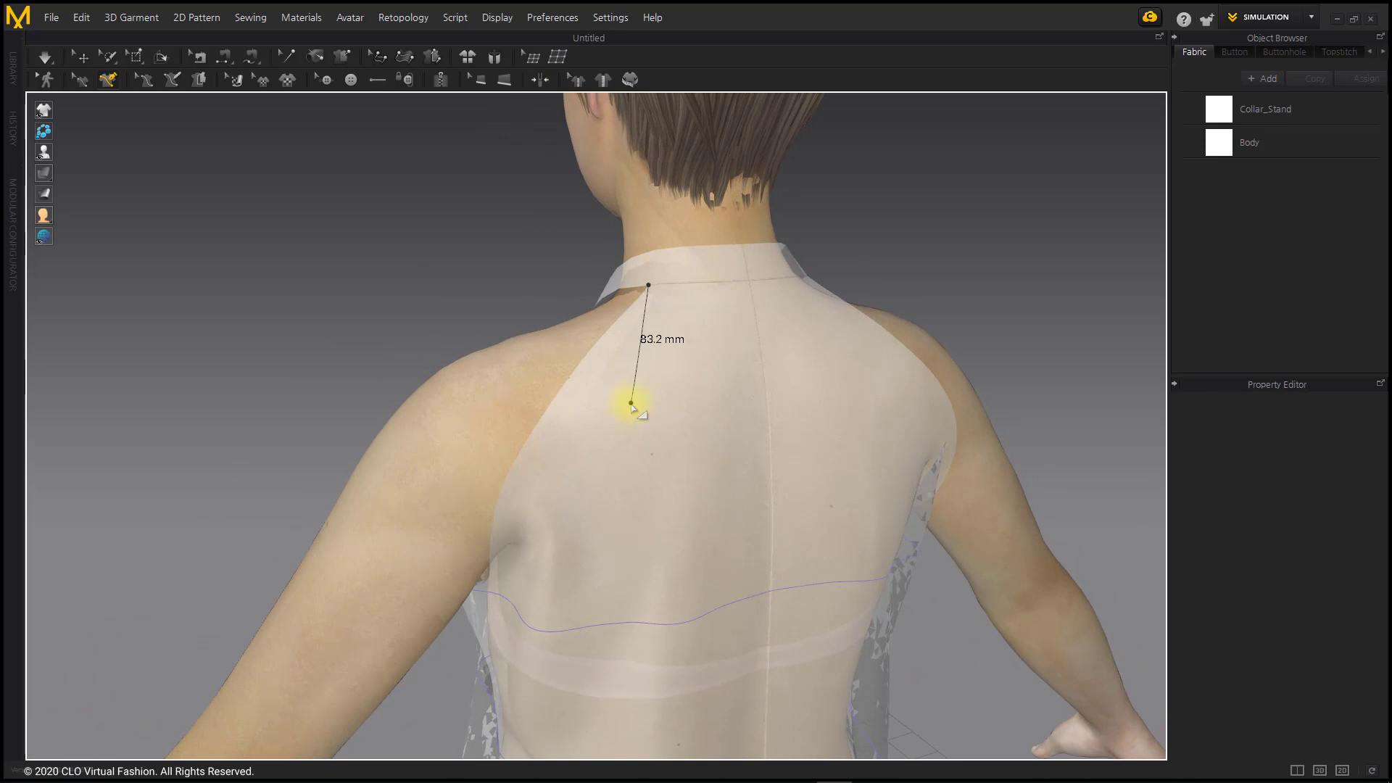
ctrl+click(569, 559)
right_drag(522, 603, 752, 515)
scroll(566, 556, down, 3)
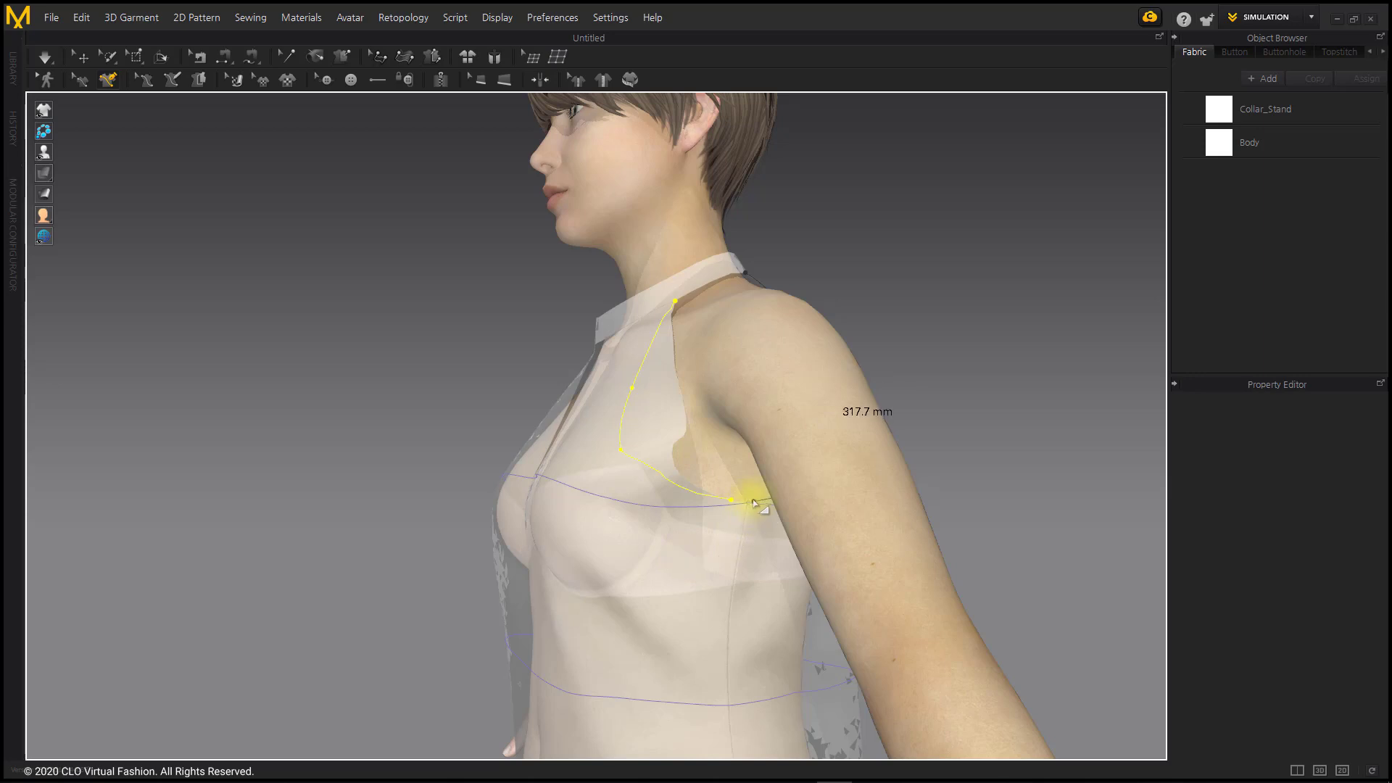
click(756, 501)
- Select the front and back armhole lines and cut the body patterns symmetrically along them
right_drag(783, 575, 333, 162)
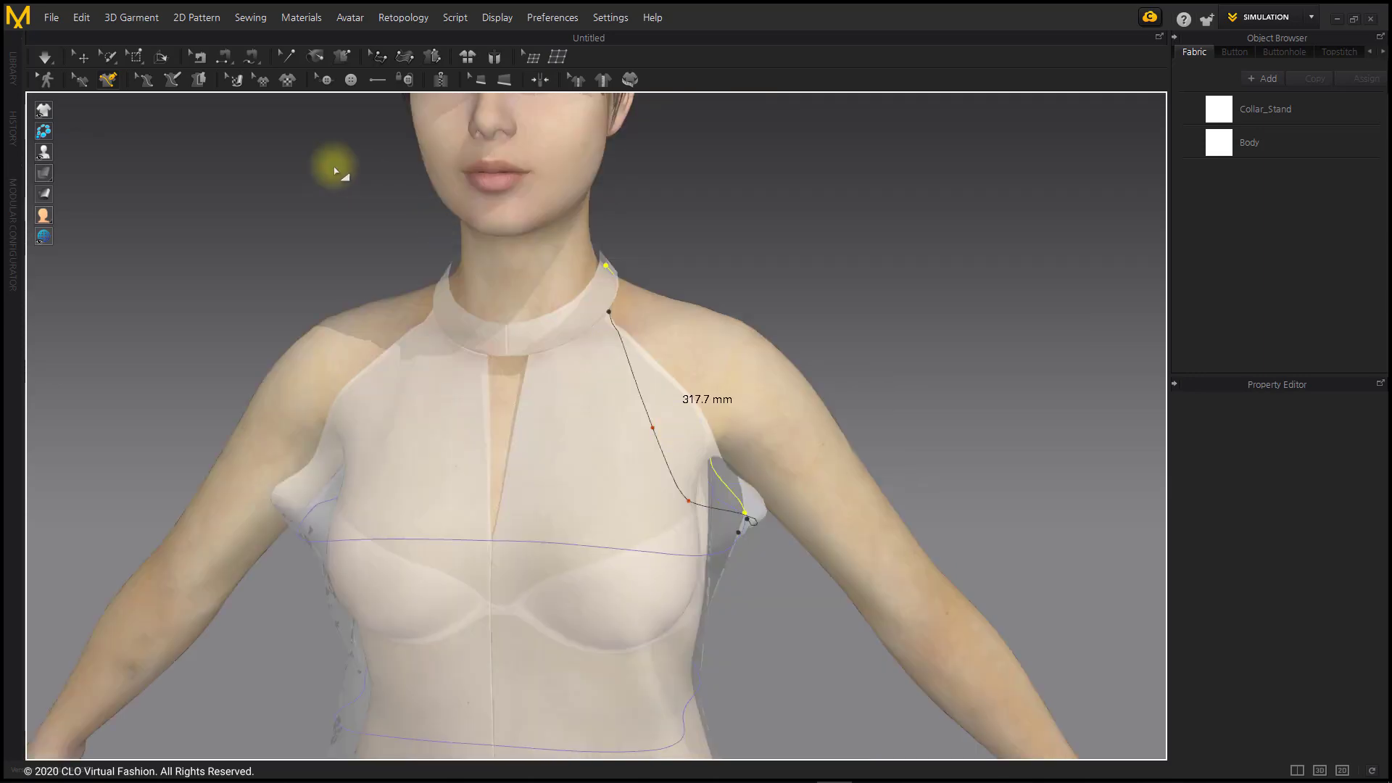
click(79, 80)
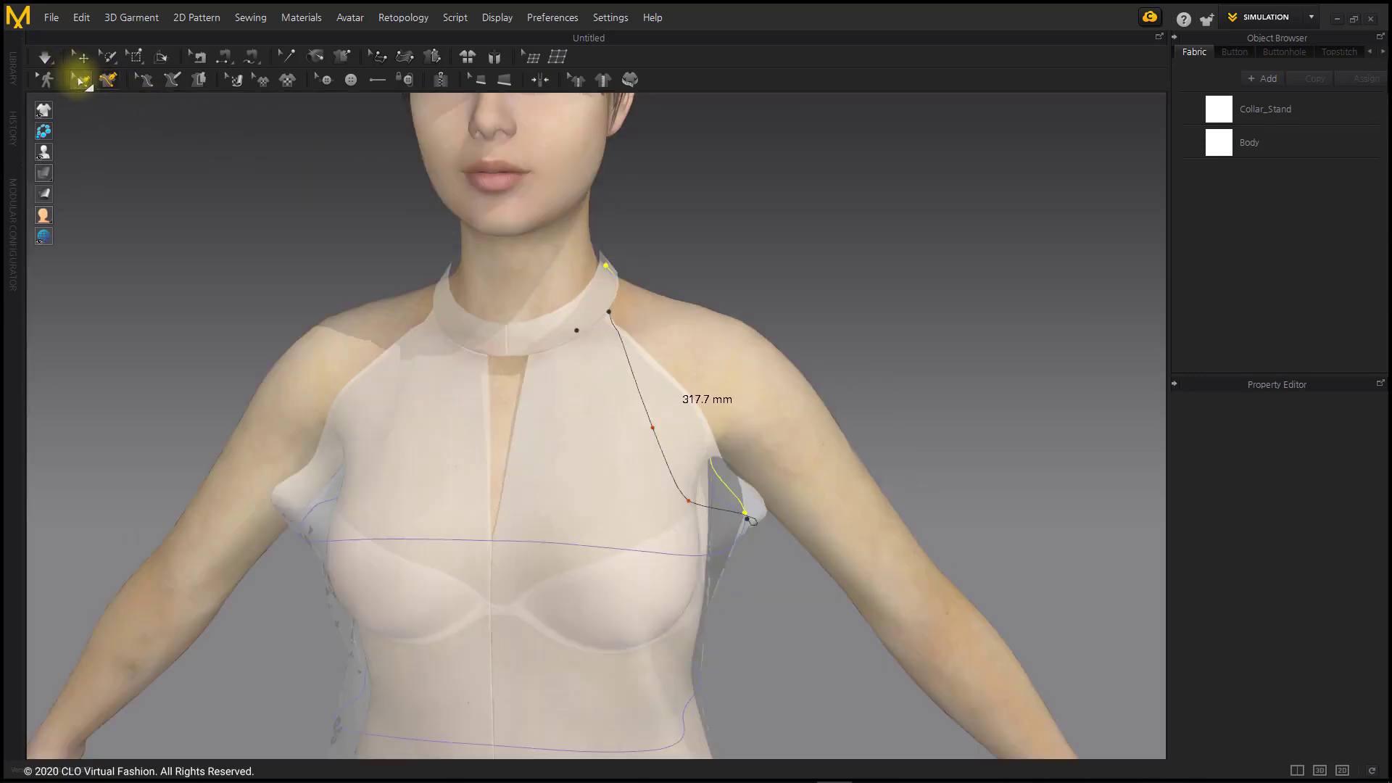
key(2)
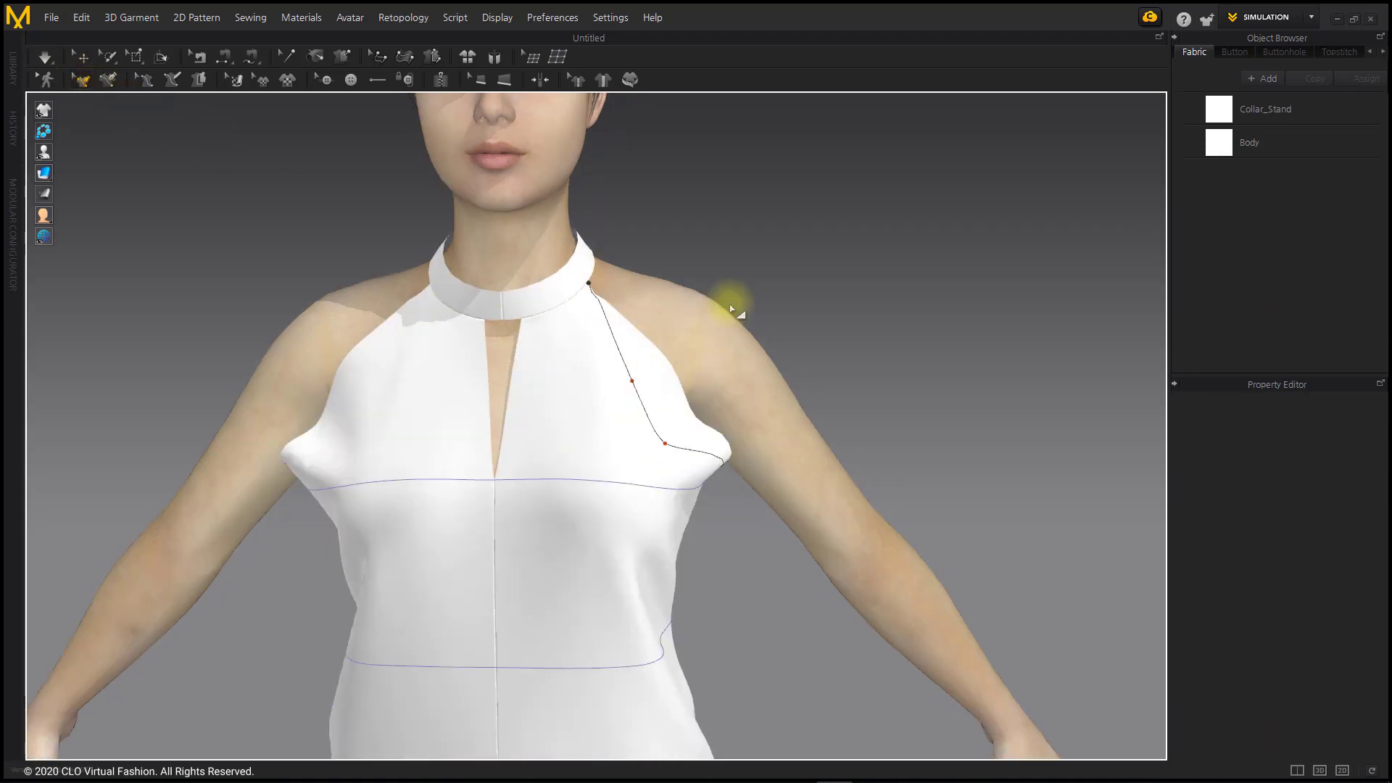
mouse_move(853, 381)
right_down()
mouse_move(646, 398)
mouse_move(812, 404)
mouse_move(858, 383)
mouse_move(713, 354)
right_up()
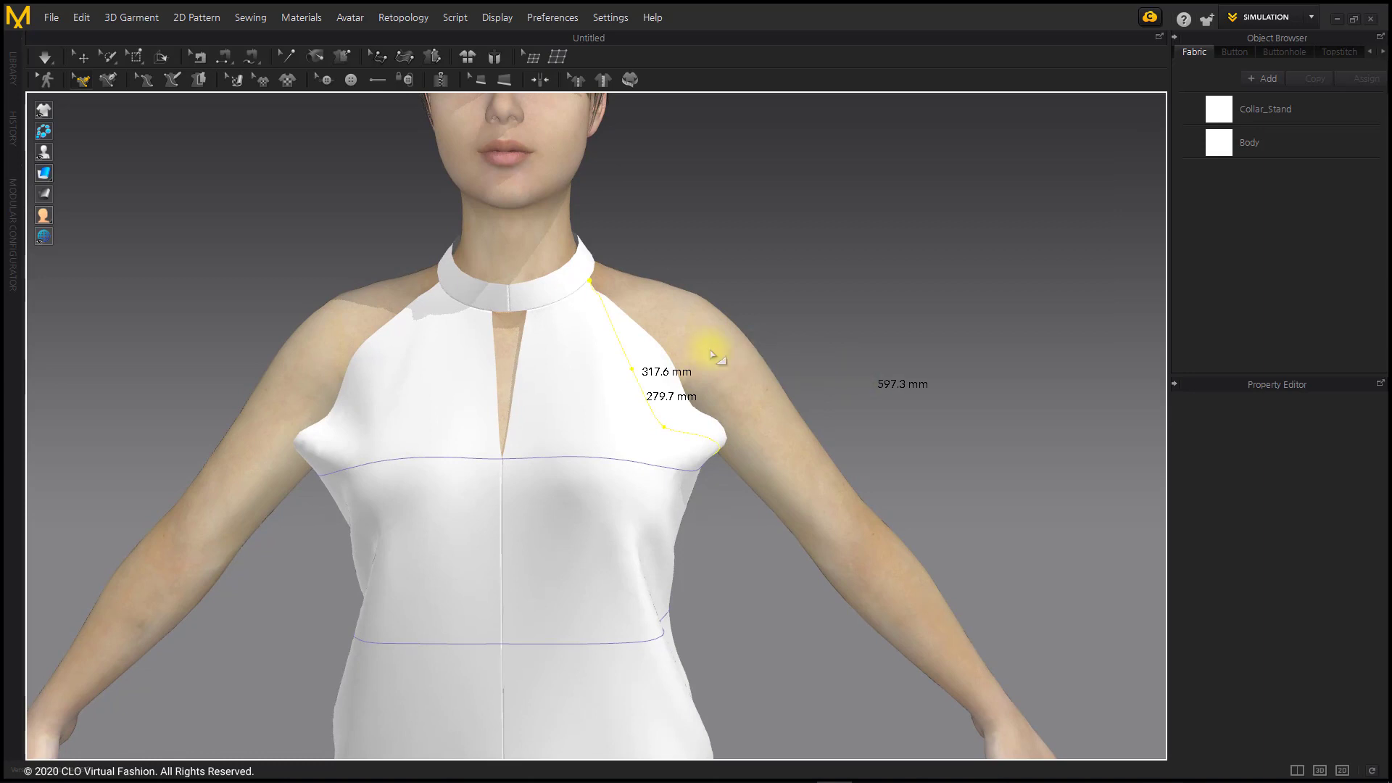
right_click(633, 372)
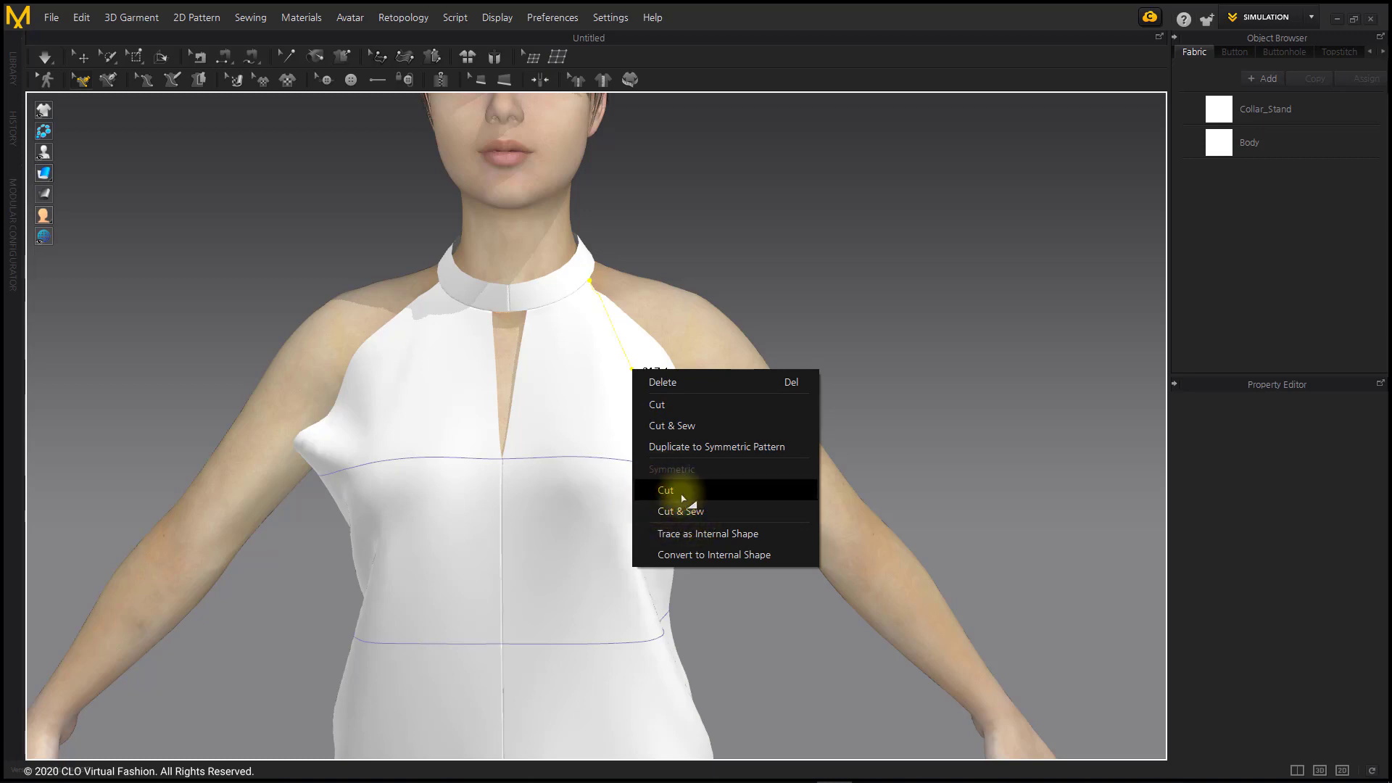
click(784, 494)
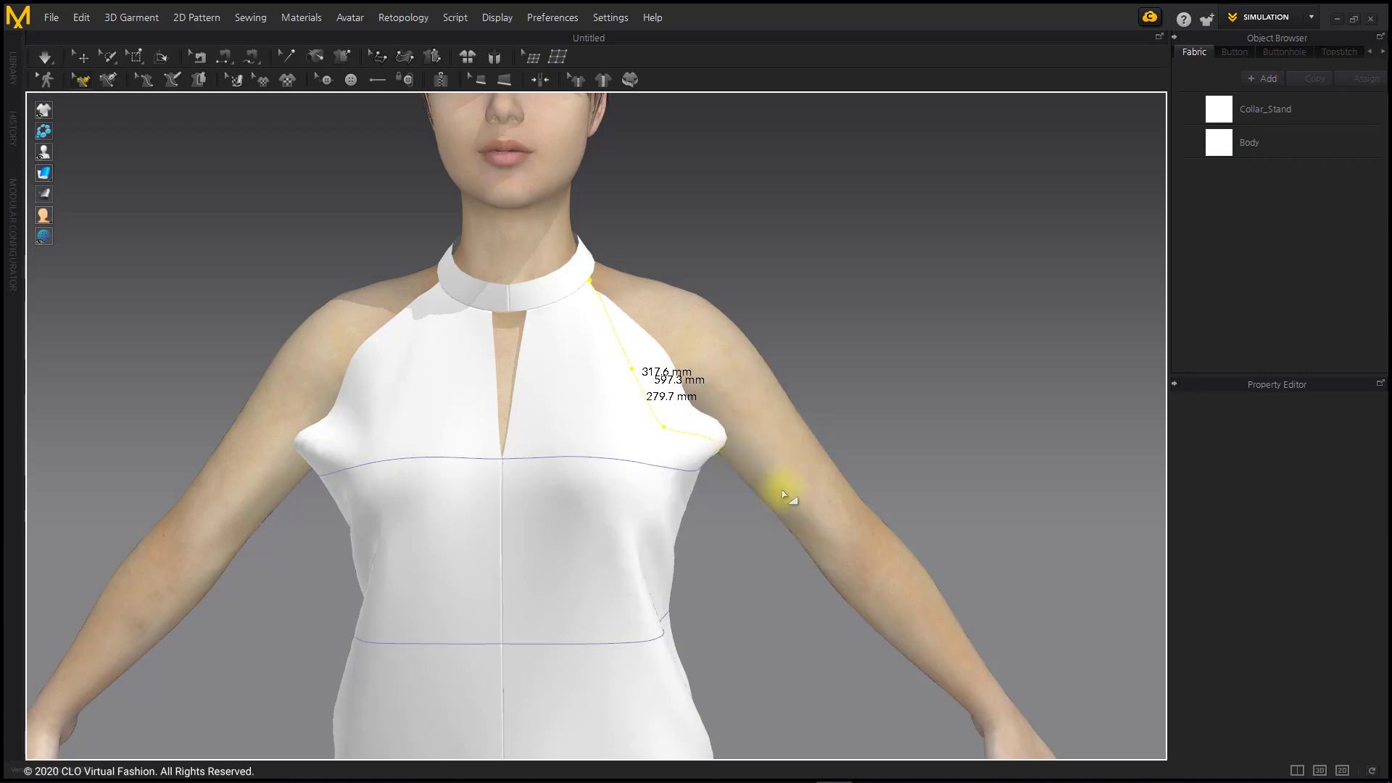
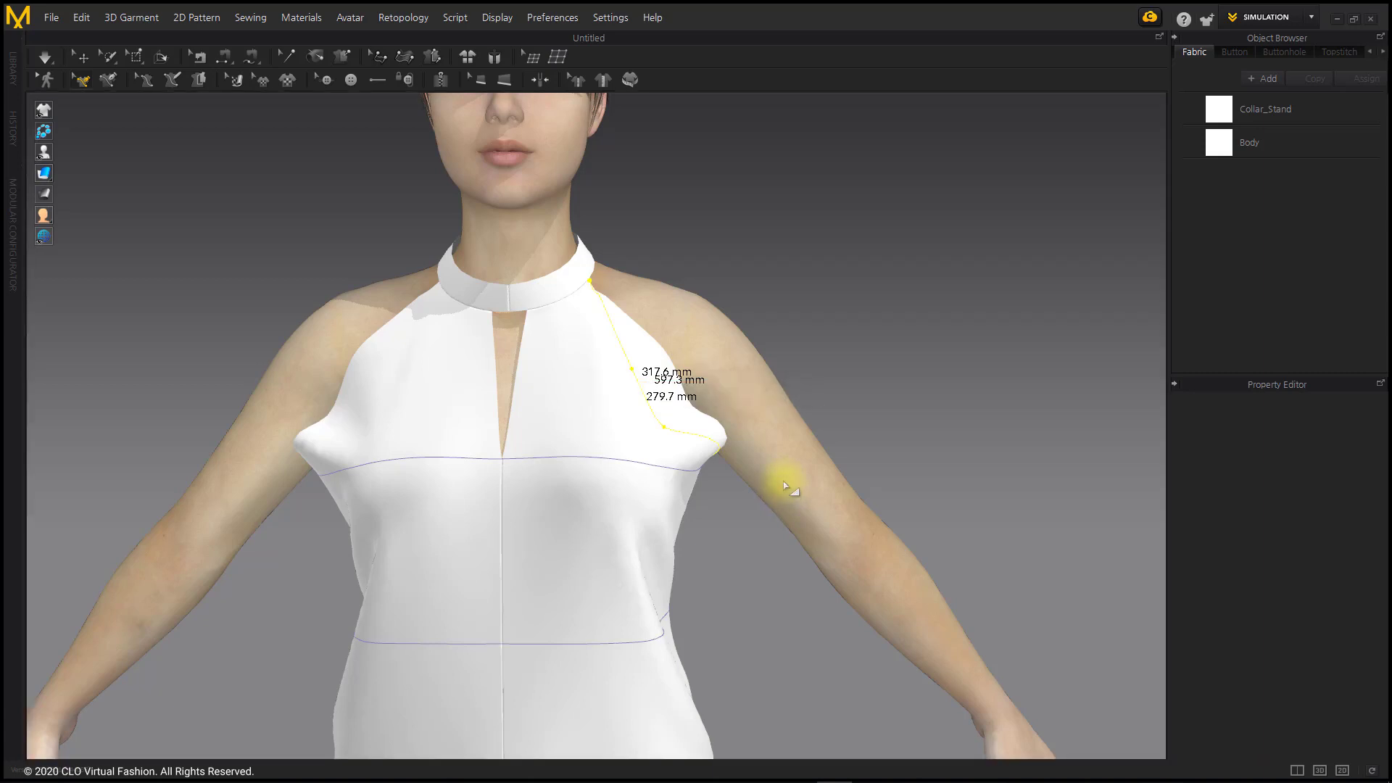
click(787, 487)
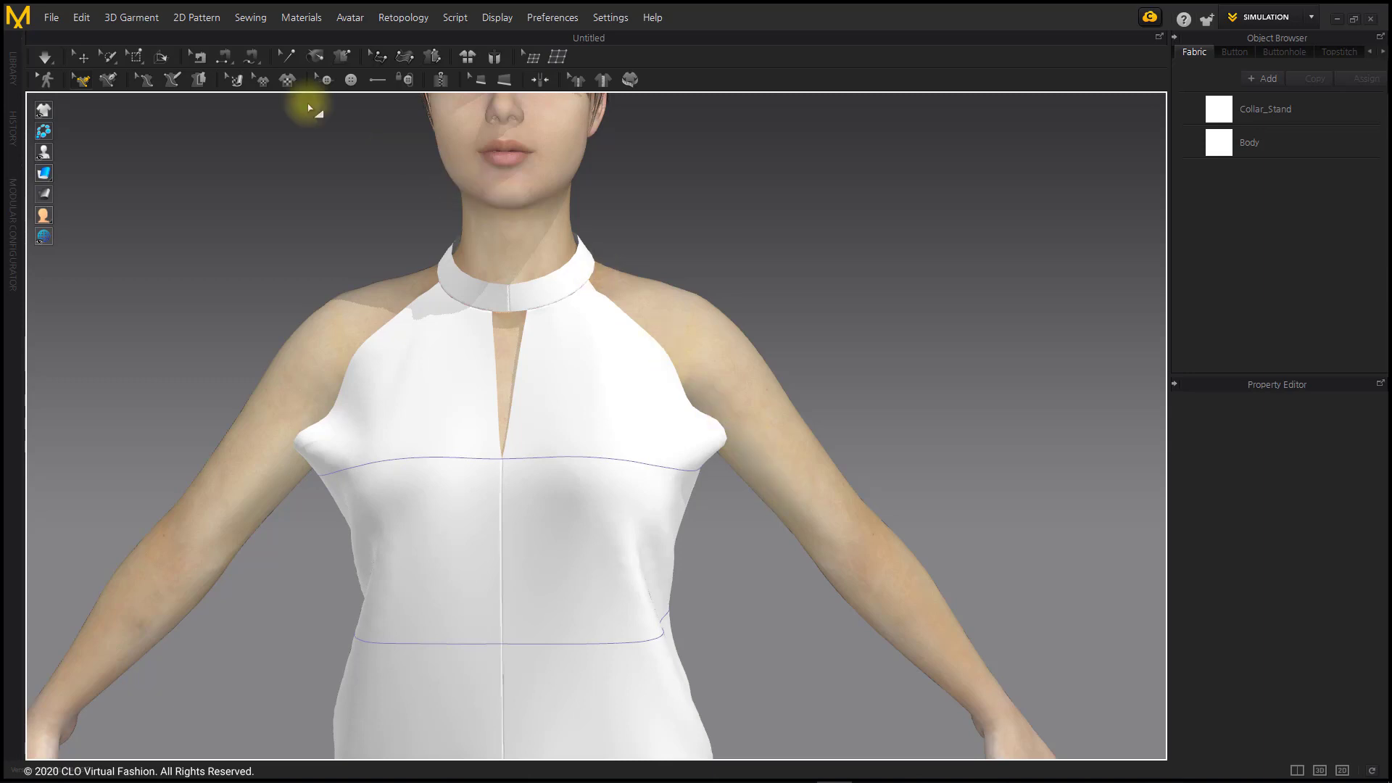
- Delete the cut-off armhole pieces from both sides of the front and back bodice
click(81, 56)
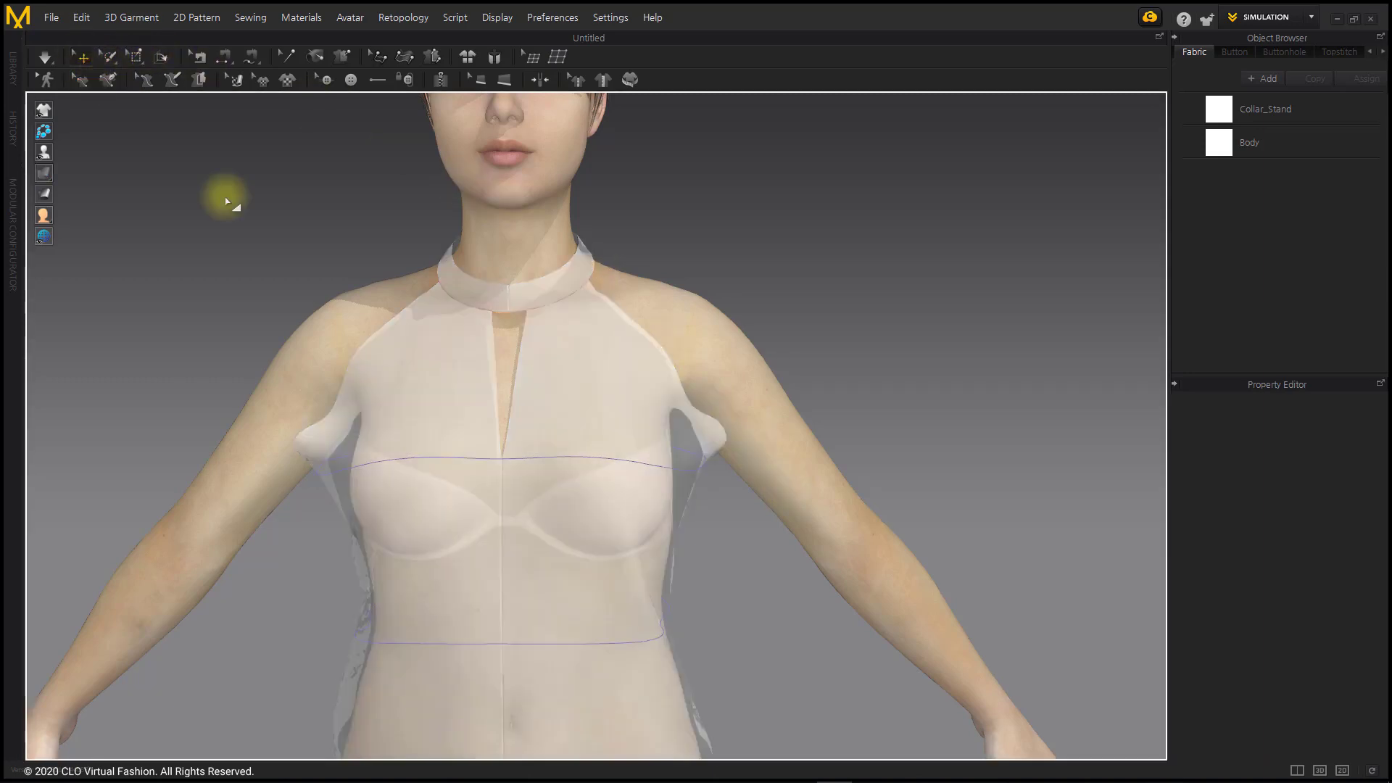
click(376, 355)
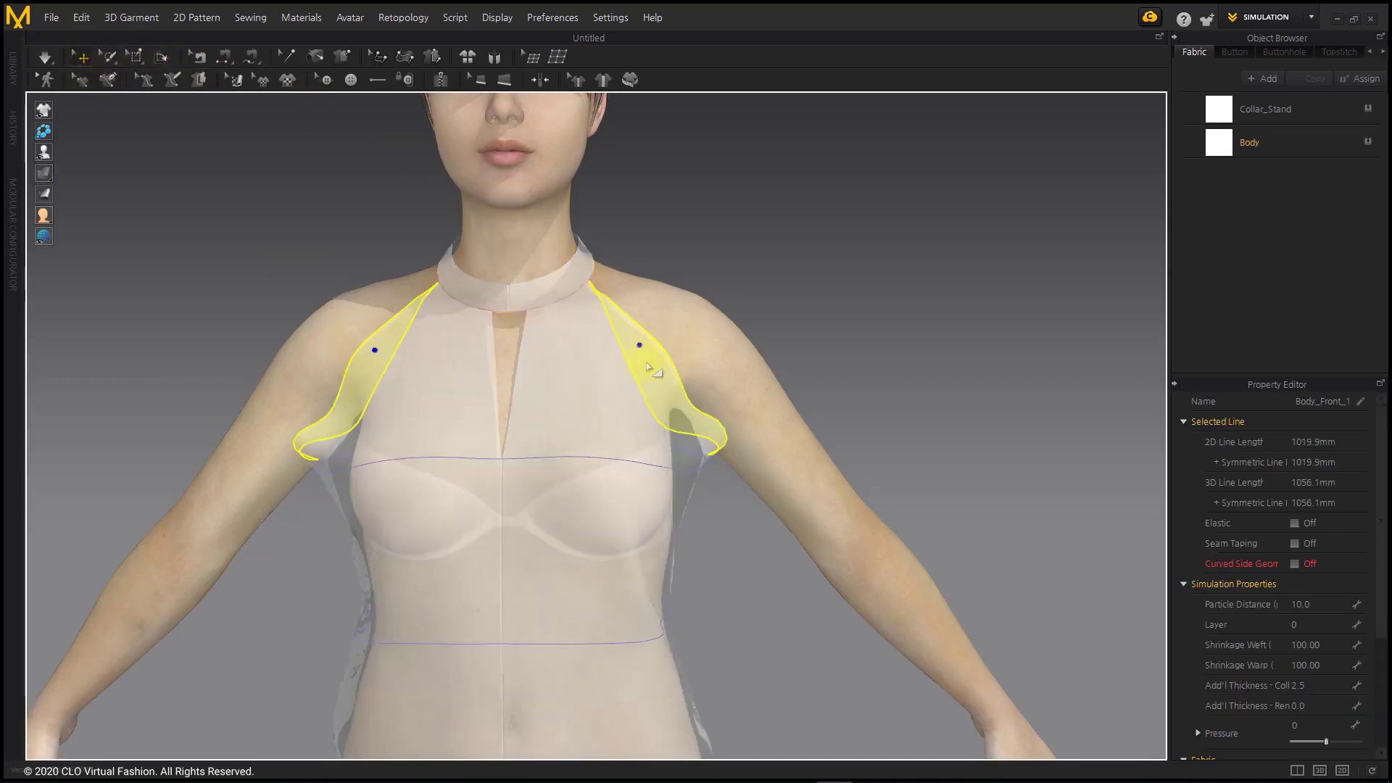
click(884, 426)
right_drag(893, 429, 573, 413)
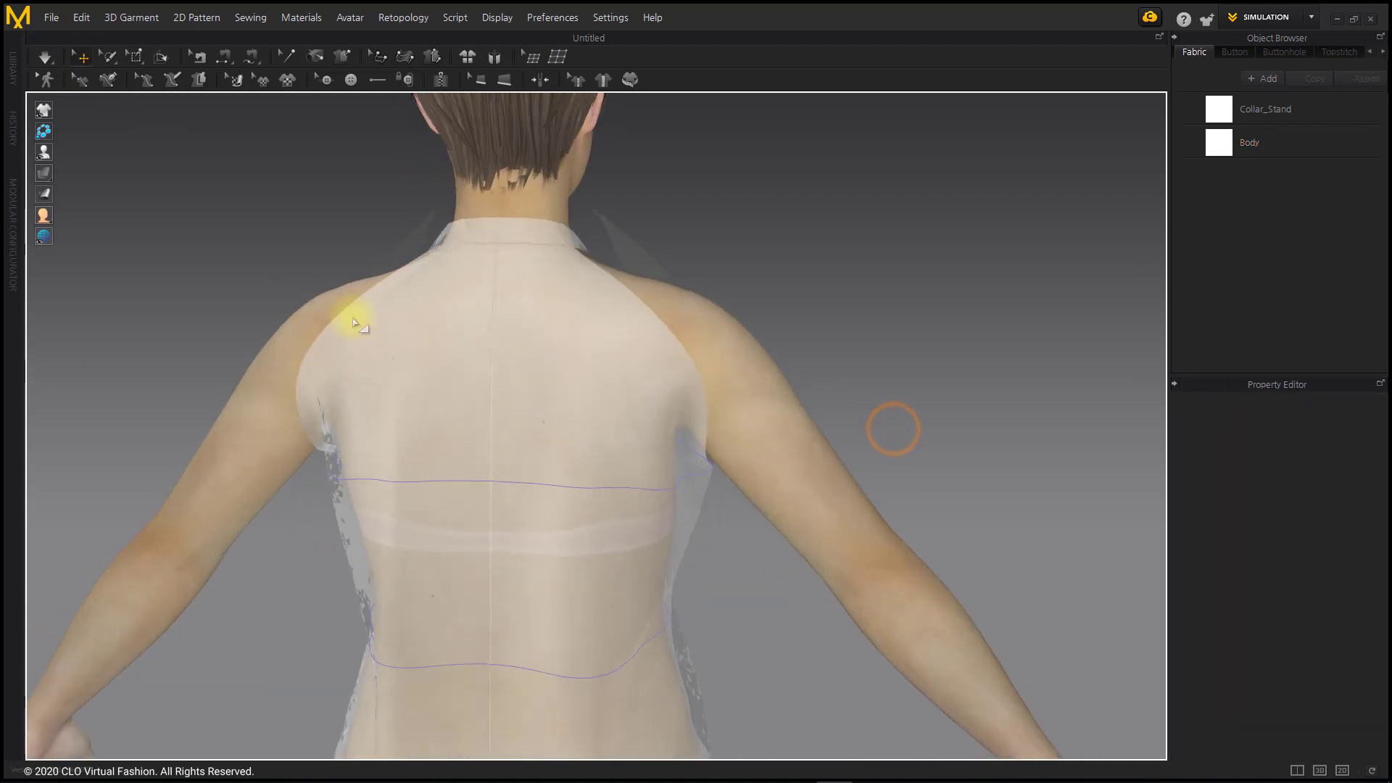
click(344, 315)
shift+drag(649, 355, 650, 300)
mouse_move(649, 301)
right_down()
mouse_move(498, 298)
mouse_move(759, 292)
mouse_move(597, 292)
mouse_move(628, 313)
right_up()
key(Delete)
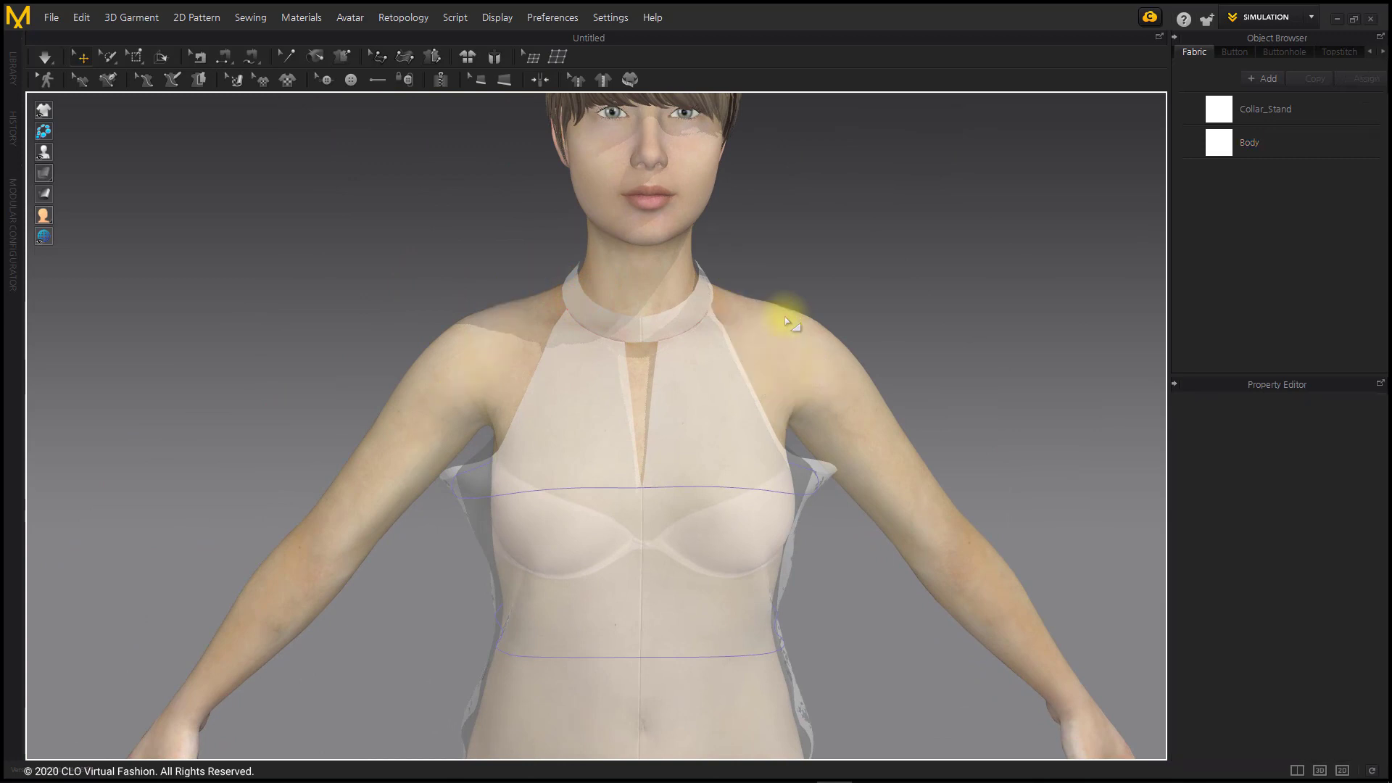
- Simulate the dress with its newly cut armholes alongside the 2D patterns
click(1298, 770)
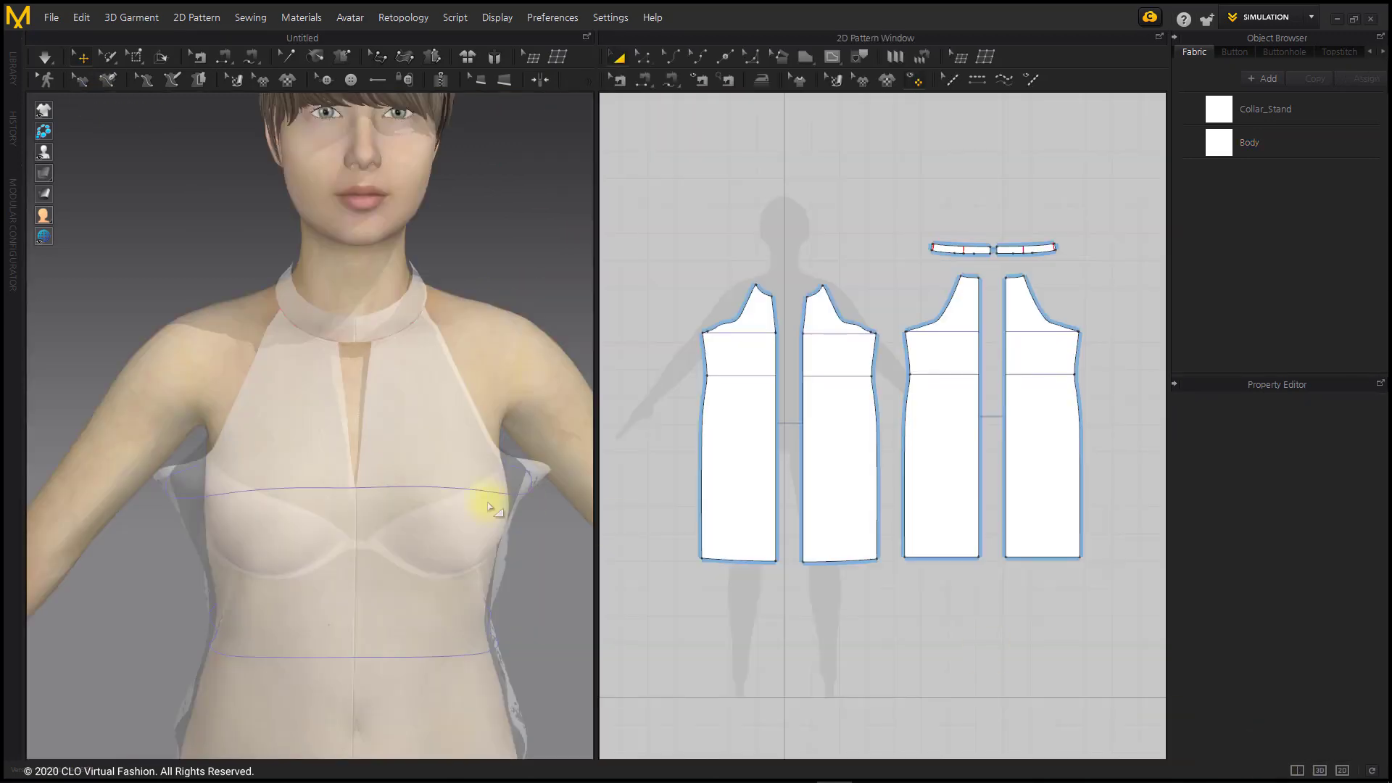
scroll(488, 499, down, 3)
right_drag(488, 499, 477, 490)
click(43, 58)
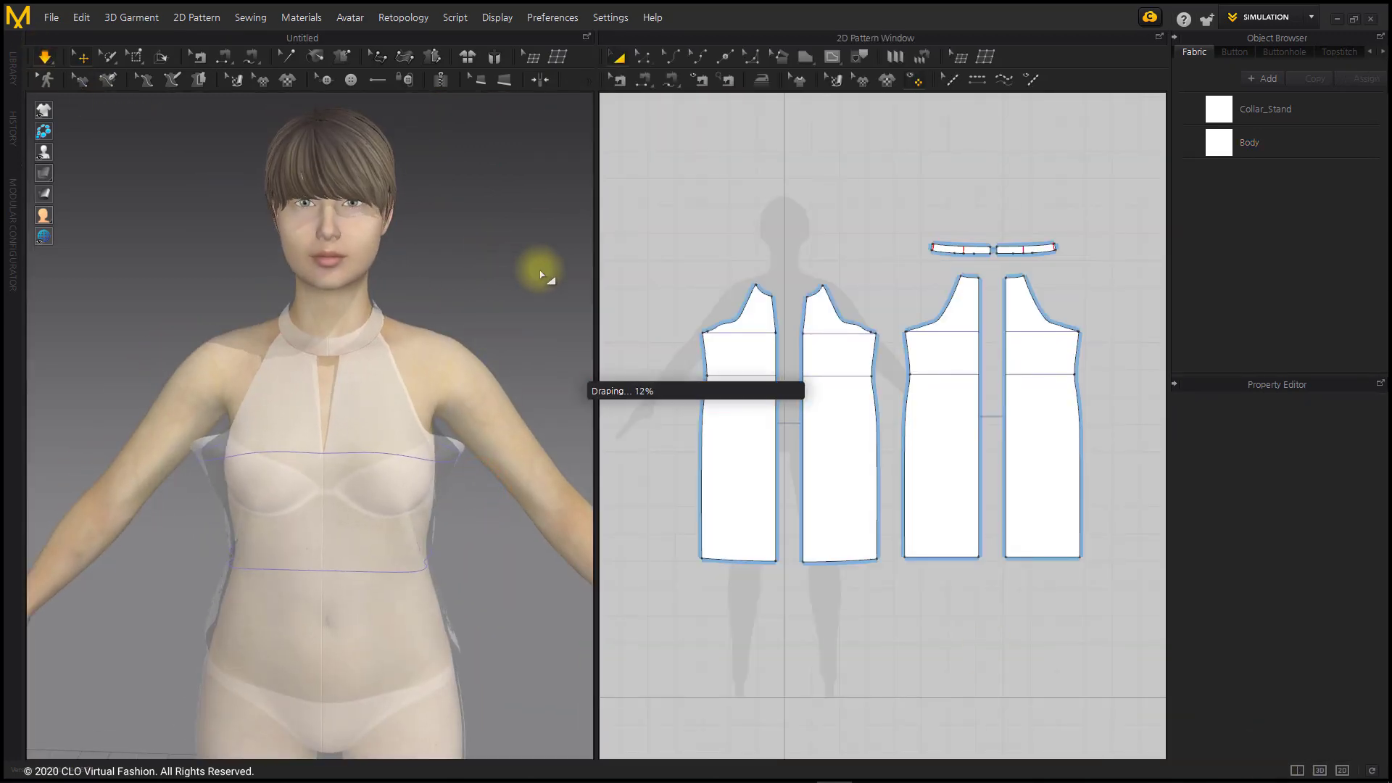
scroll(885, 303, up, 5)
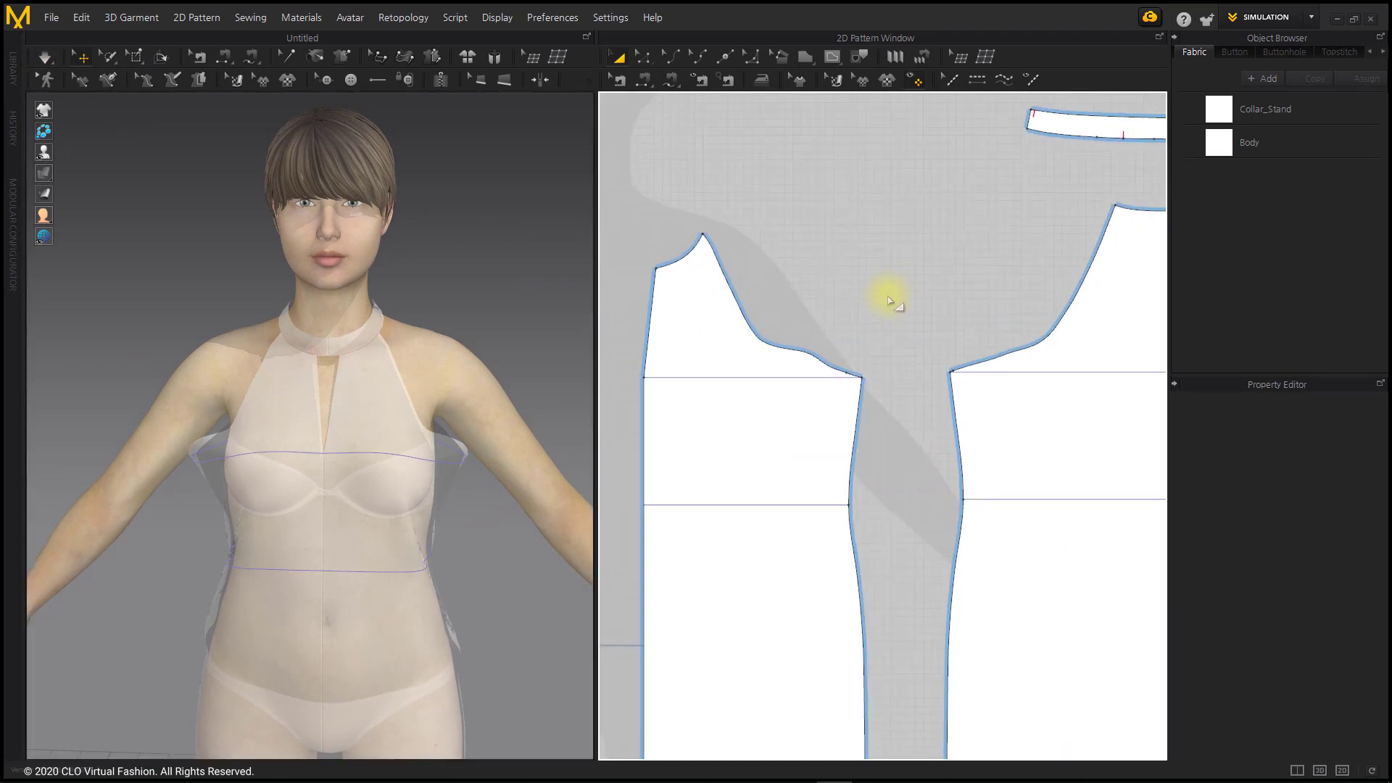
- Replace the uneven front bodice armhole with one smooth curve from the collar-seam point to the underarm point
click(752, 56)
click(702, 234)
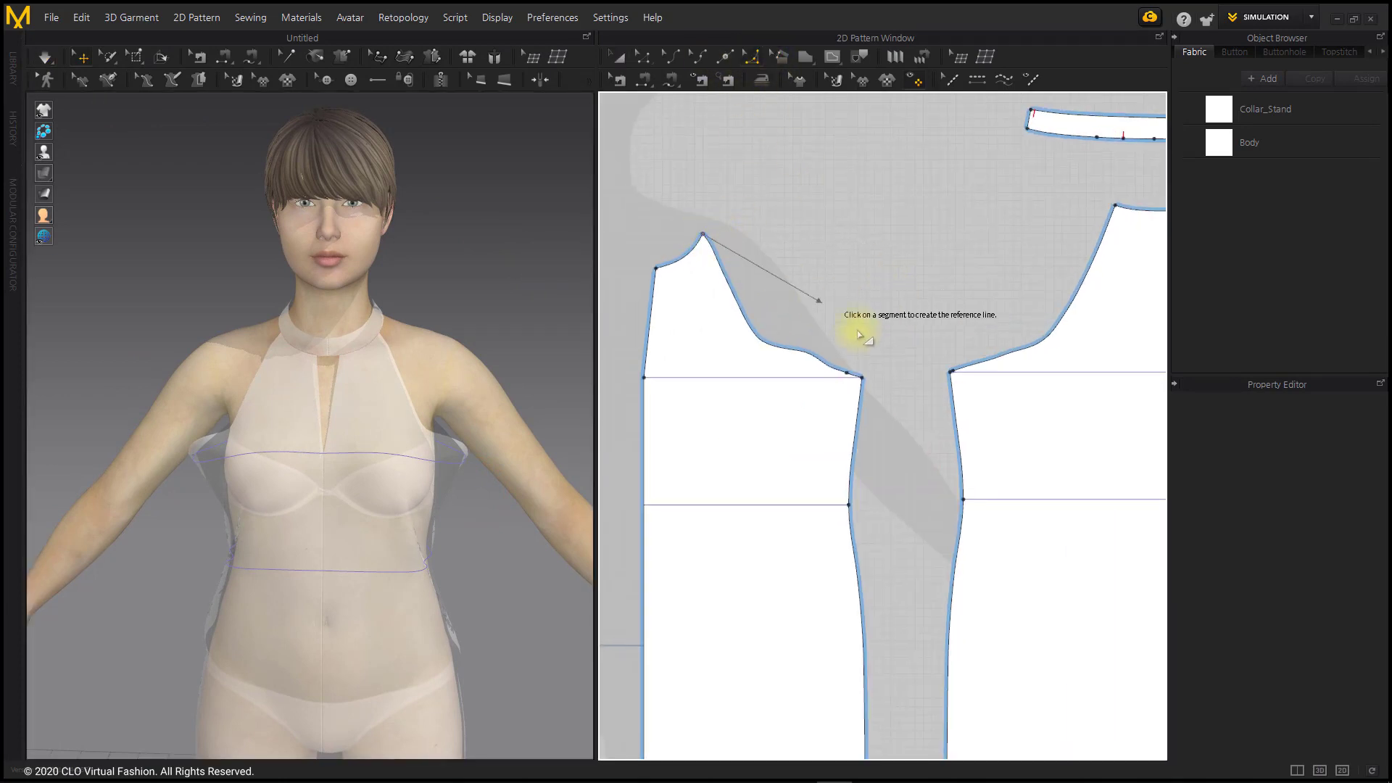
click(861, 377)
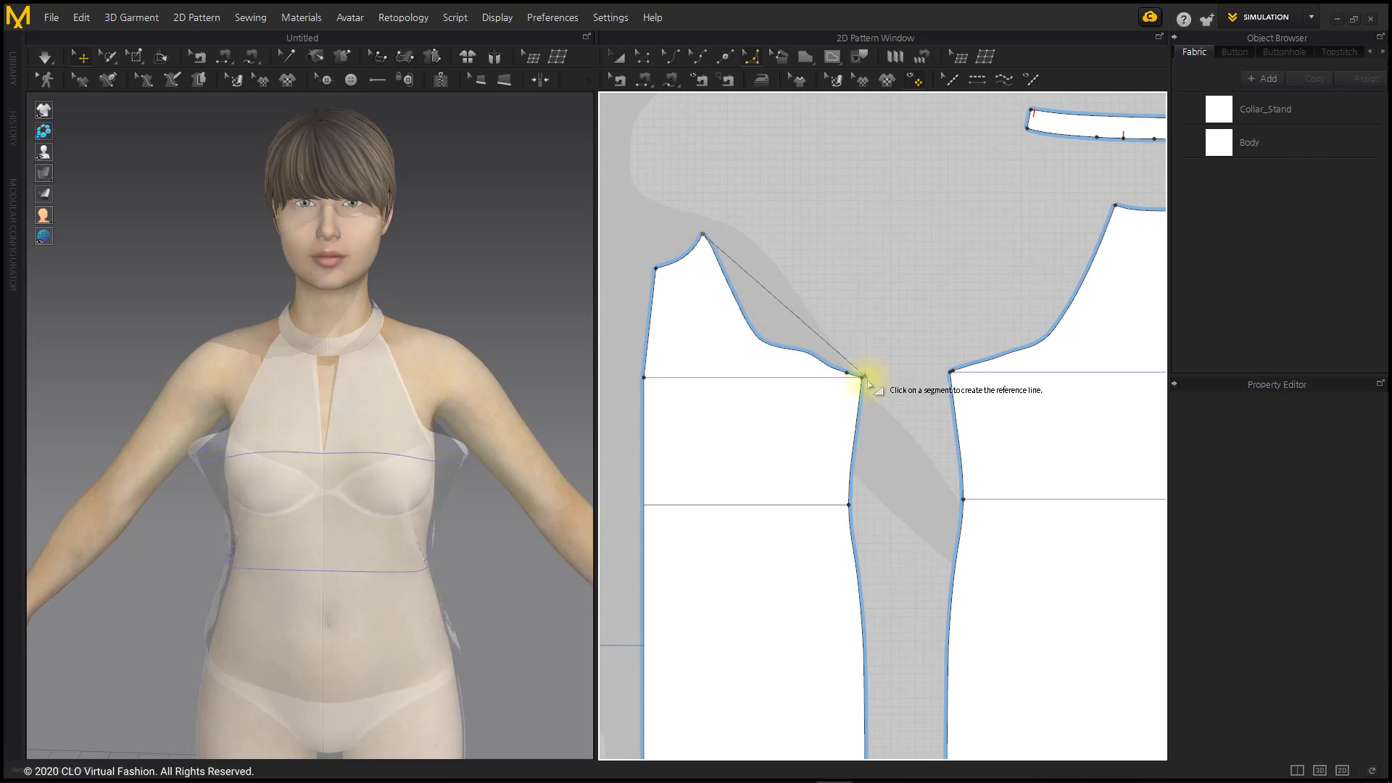
click(776, 335)
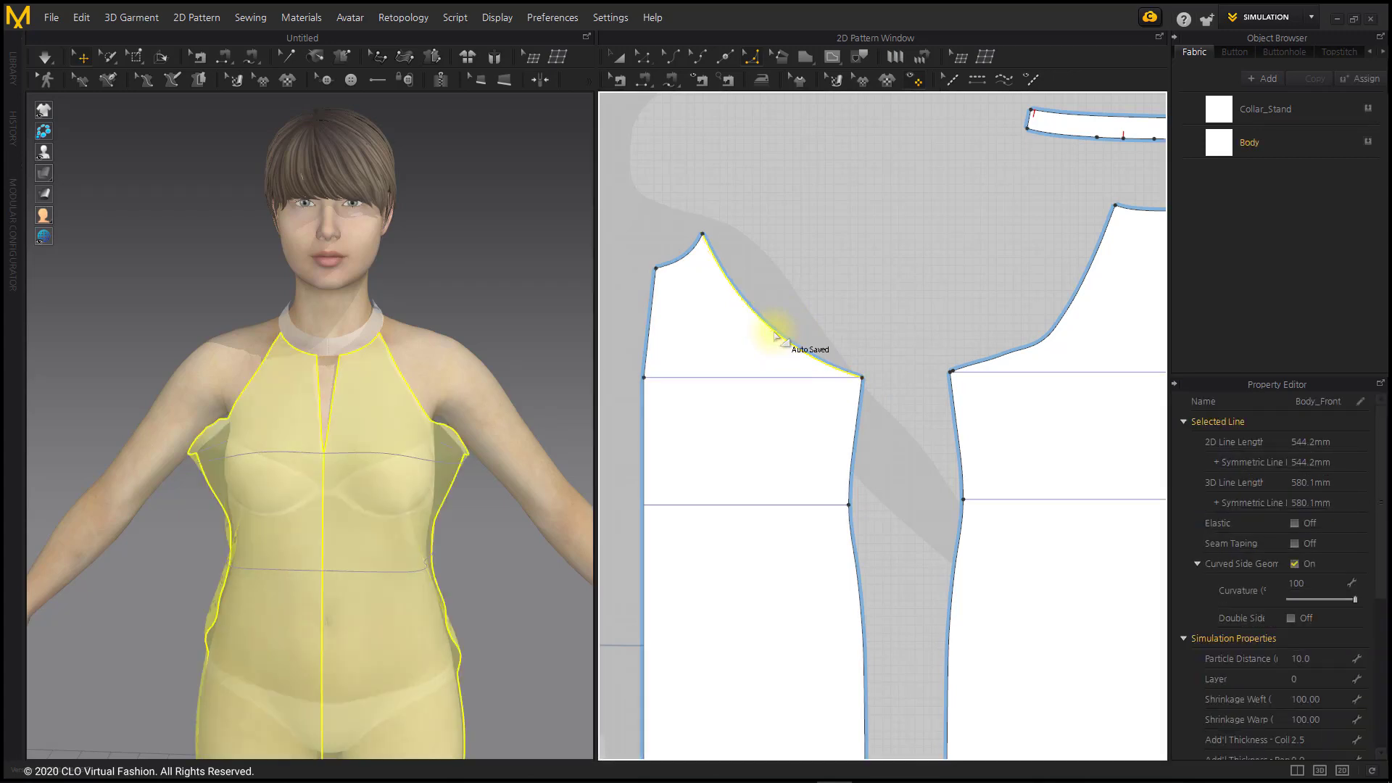
- Smooth the back bodice armhole into a single curve from the collar-seam point to the underarm point
middle_drag(904, 320, 824, 320)
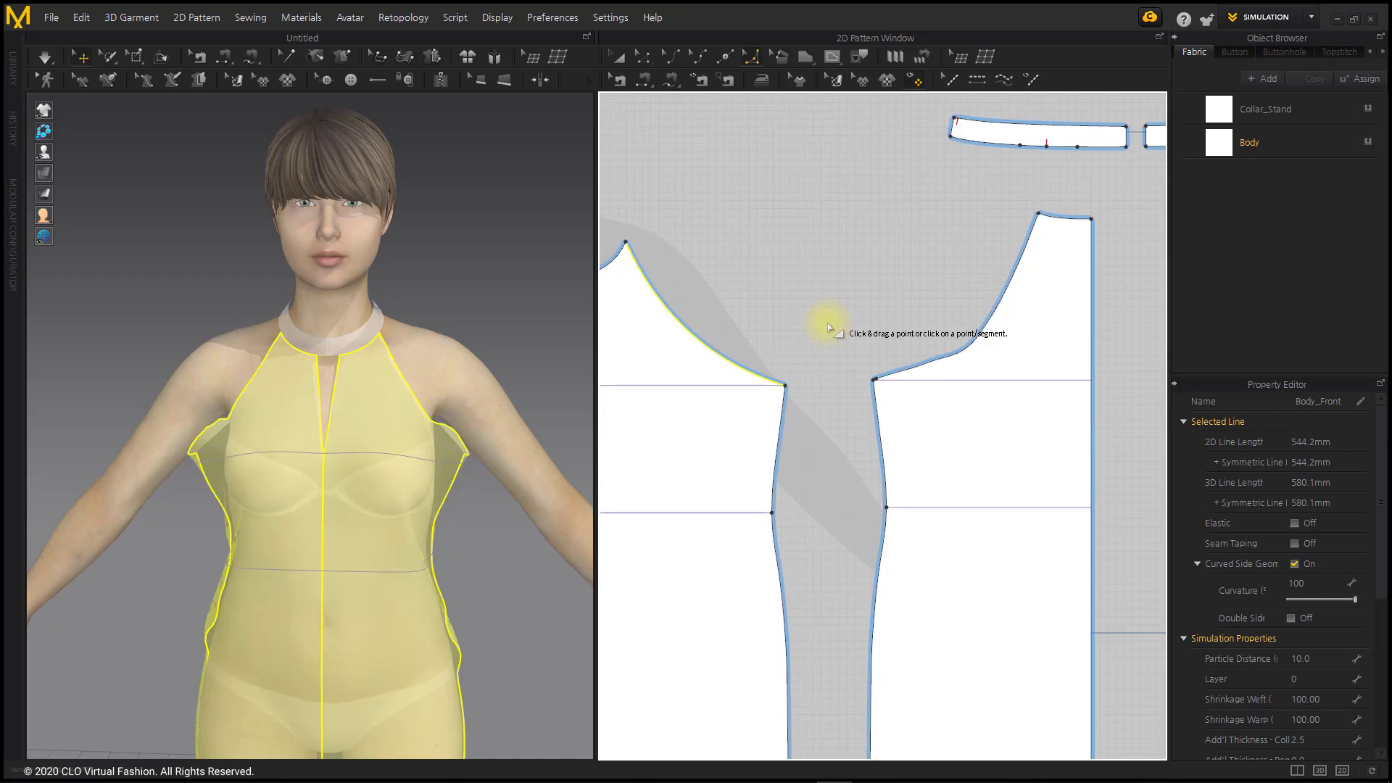
click(1038, 215)
scroll(833, 344, up, 5)
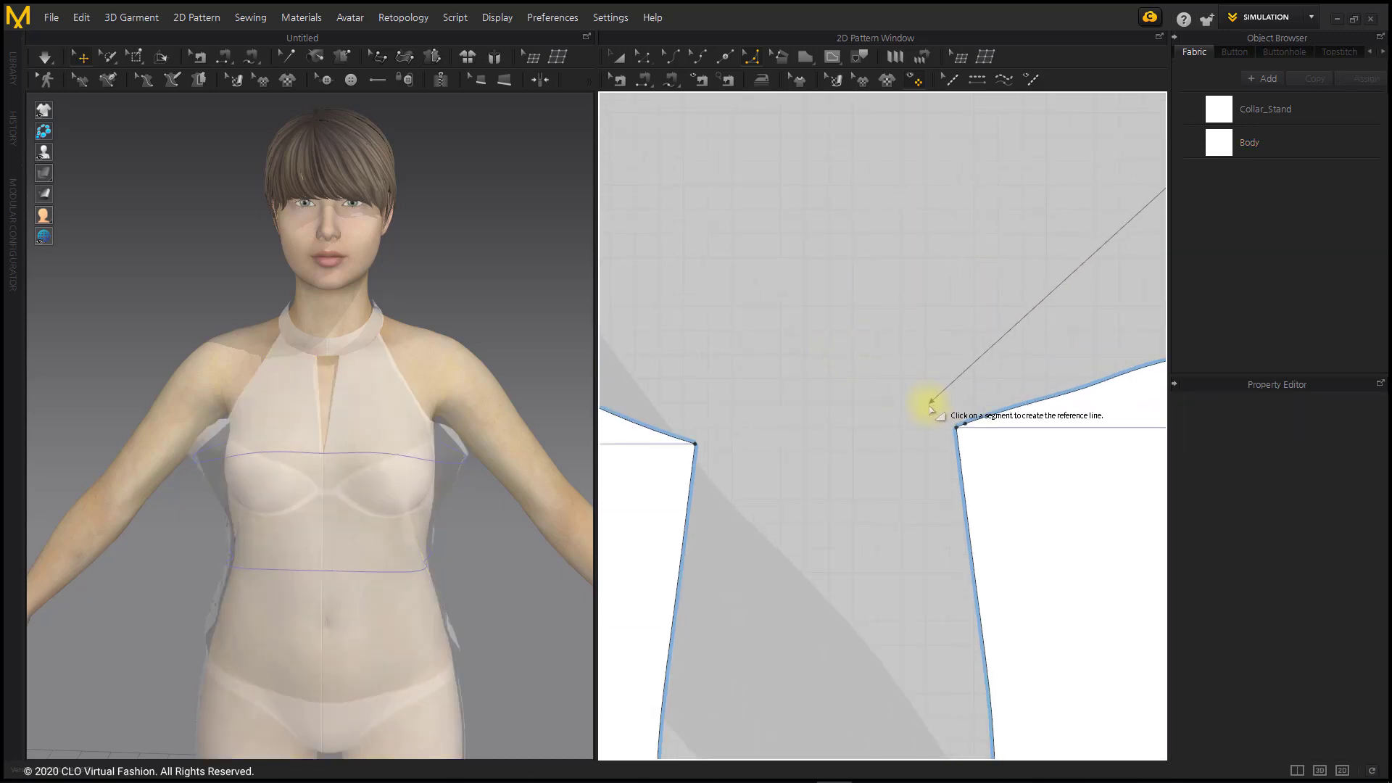
click(1010, 415)
scroll(919, 432, down, 4)
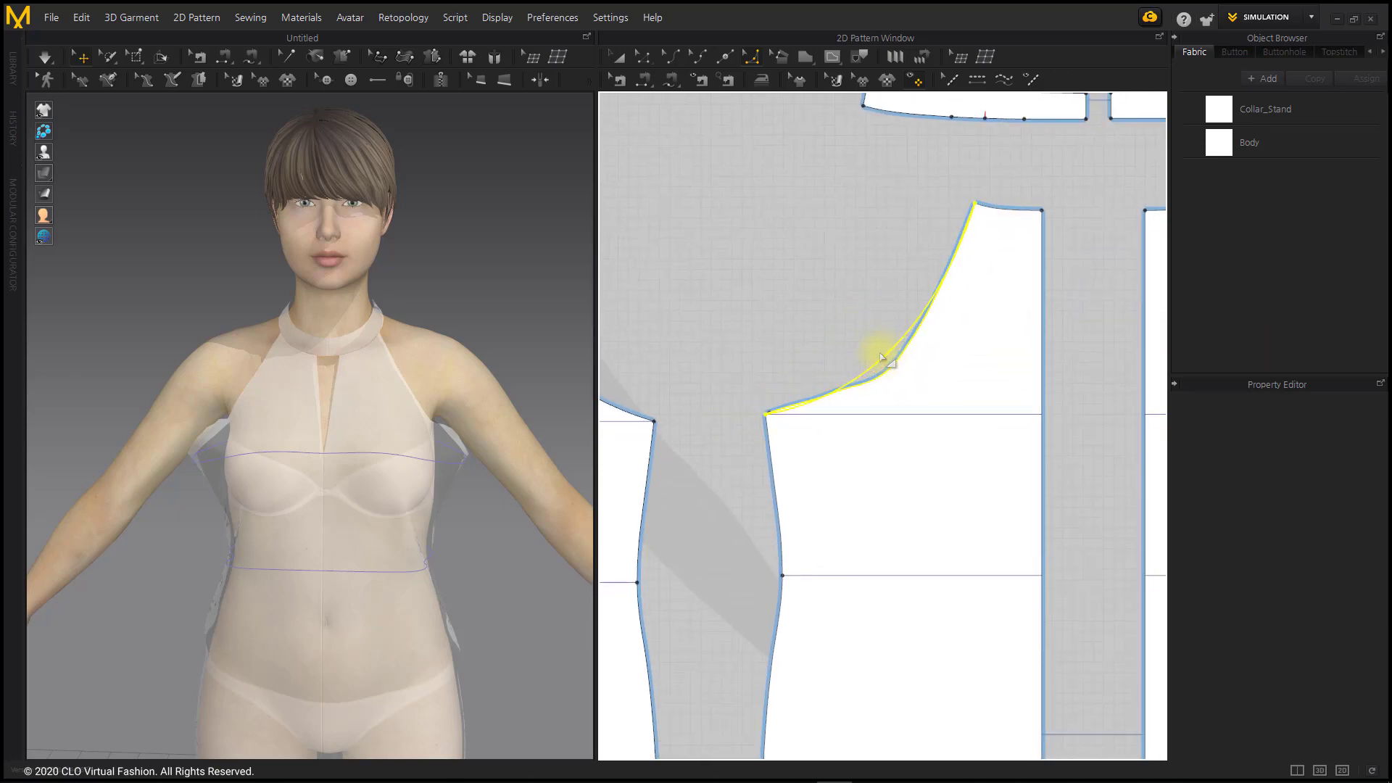
drag(881, 354, 867, 433)
click(788, 322)
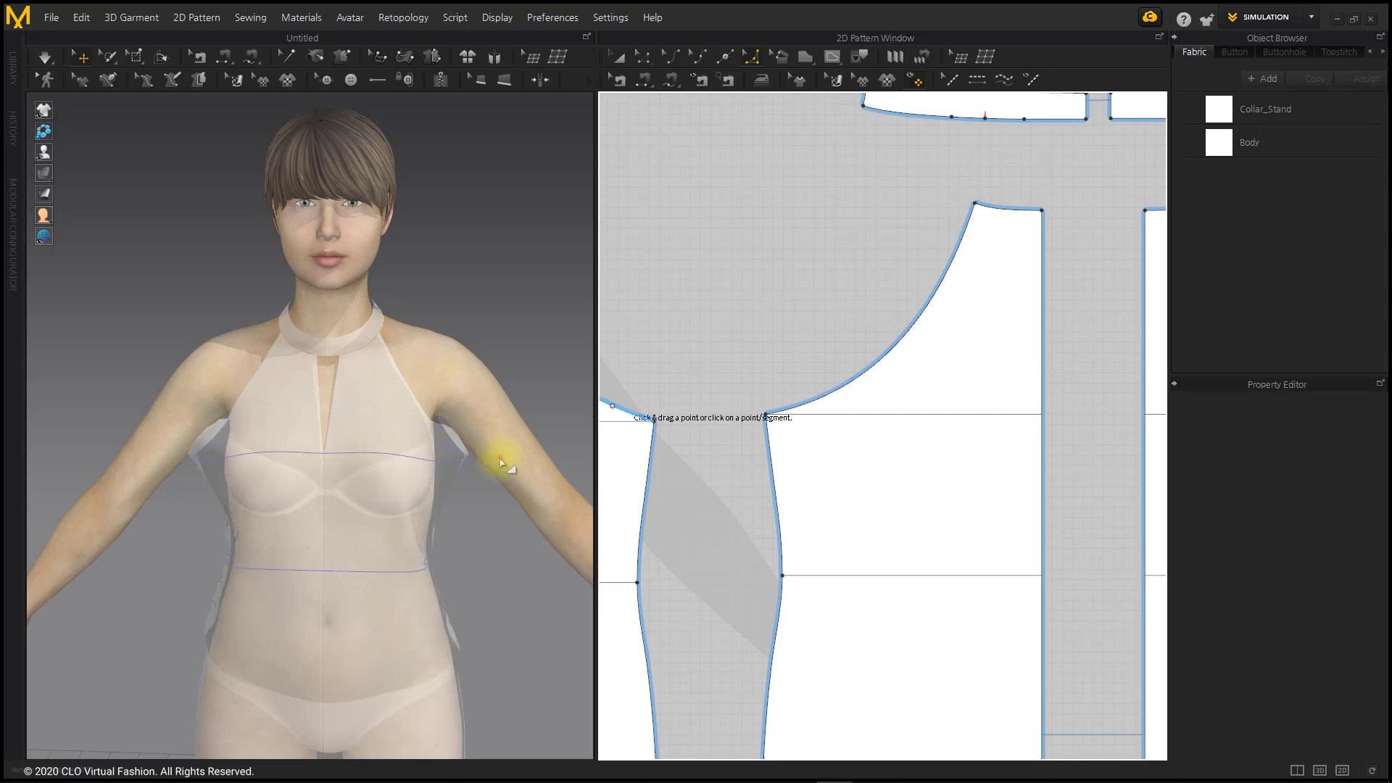
- Simulate the dress with the smoothed armhole curves
mouse_move(501, 458)
right_down()
mouse_move(218, 445)
mouse_move(502, 459)
mouse_move(494, 451)
right_up()
key(space)
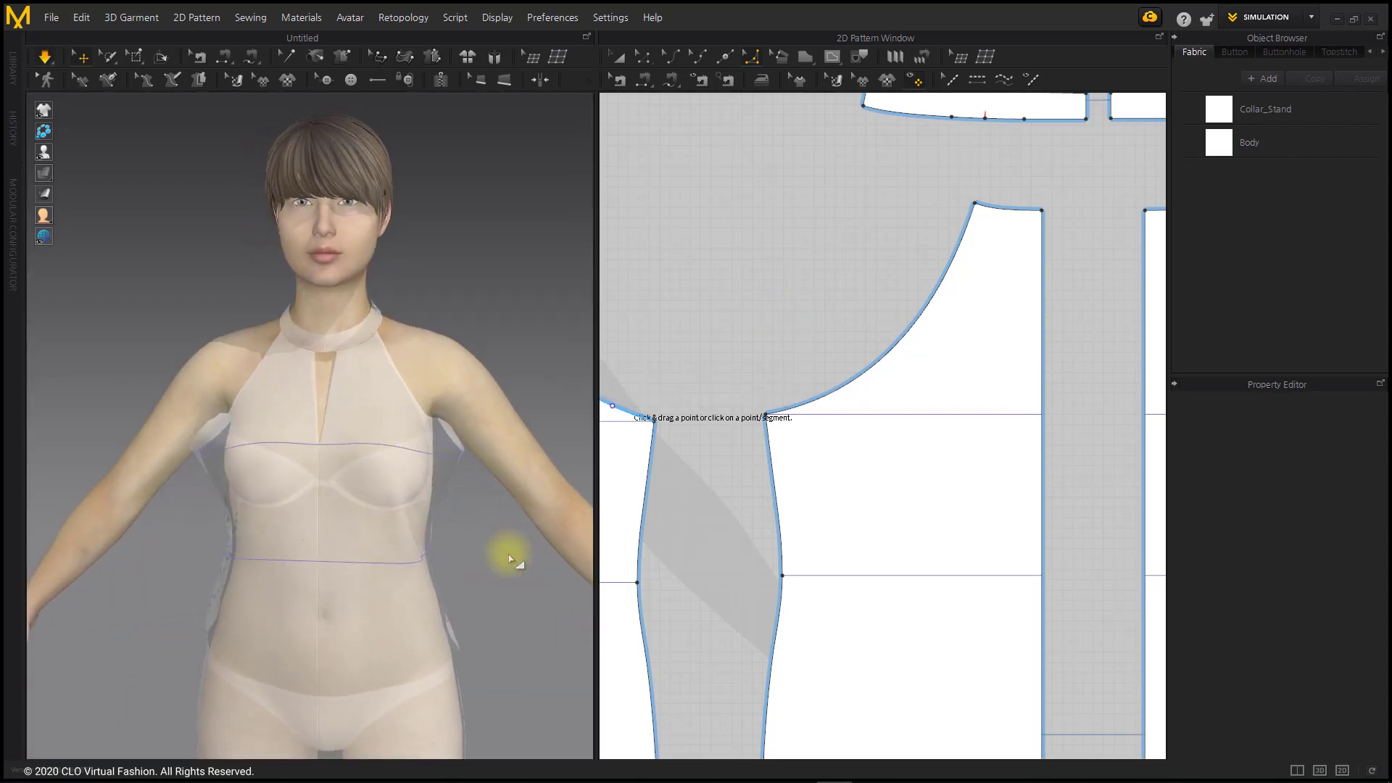
right_drag(445, 472, 472, 466)
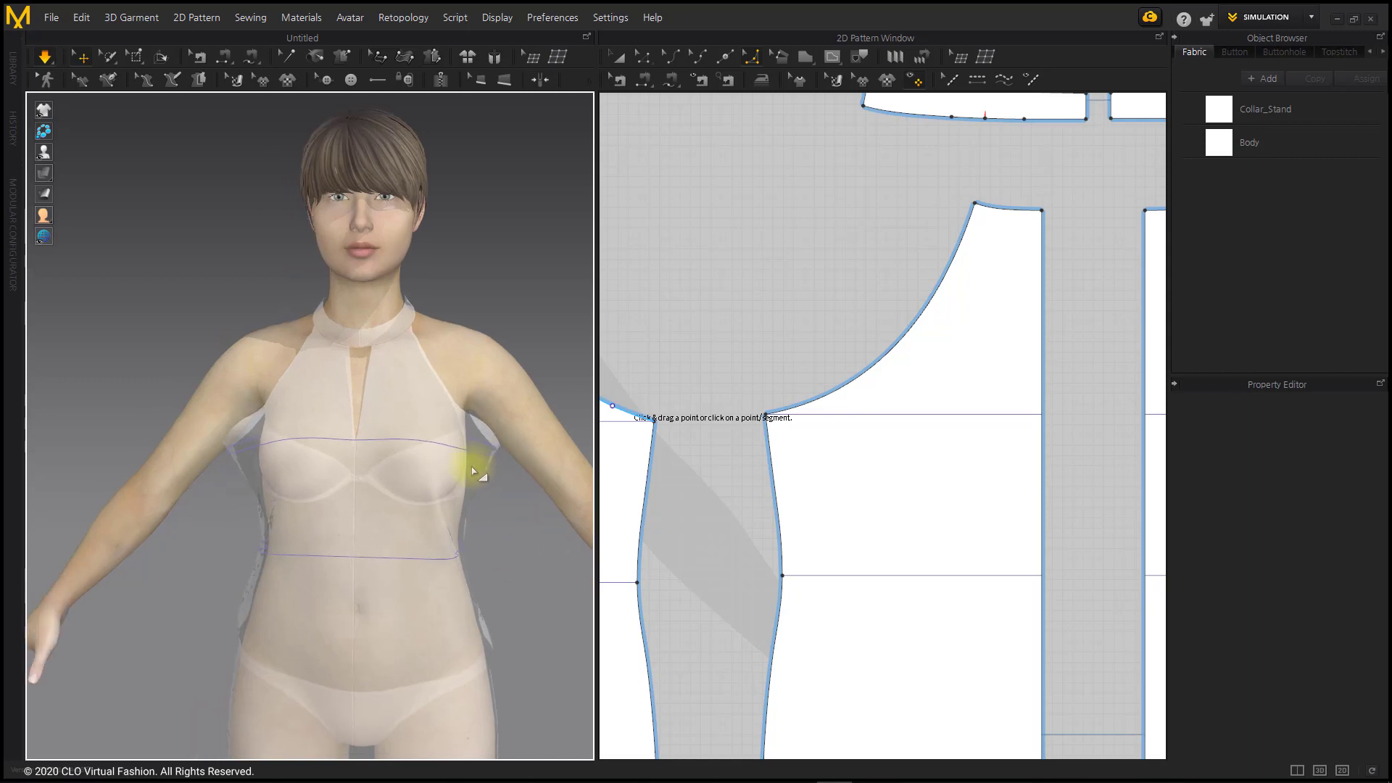
- Move the front bodice's underarm point inward and slightly up to narrow the panel at the armhole
click(643, 56)
scroll(871, 316, down, 3)
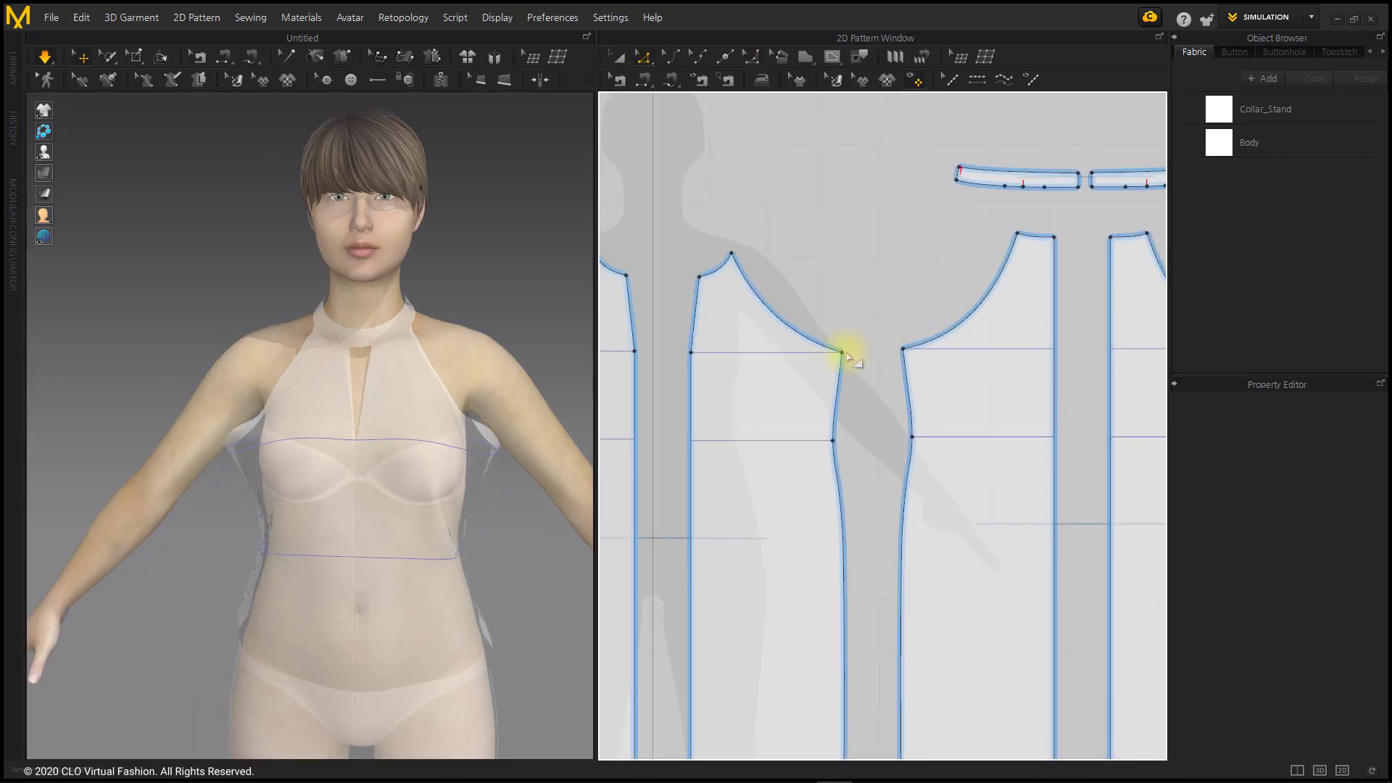
scroll(845, 357, up, 3)
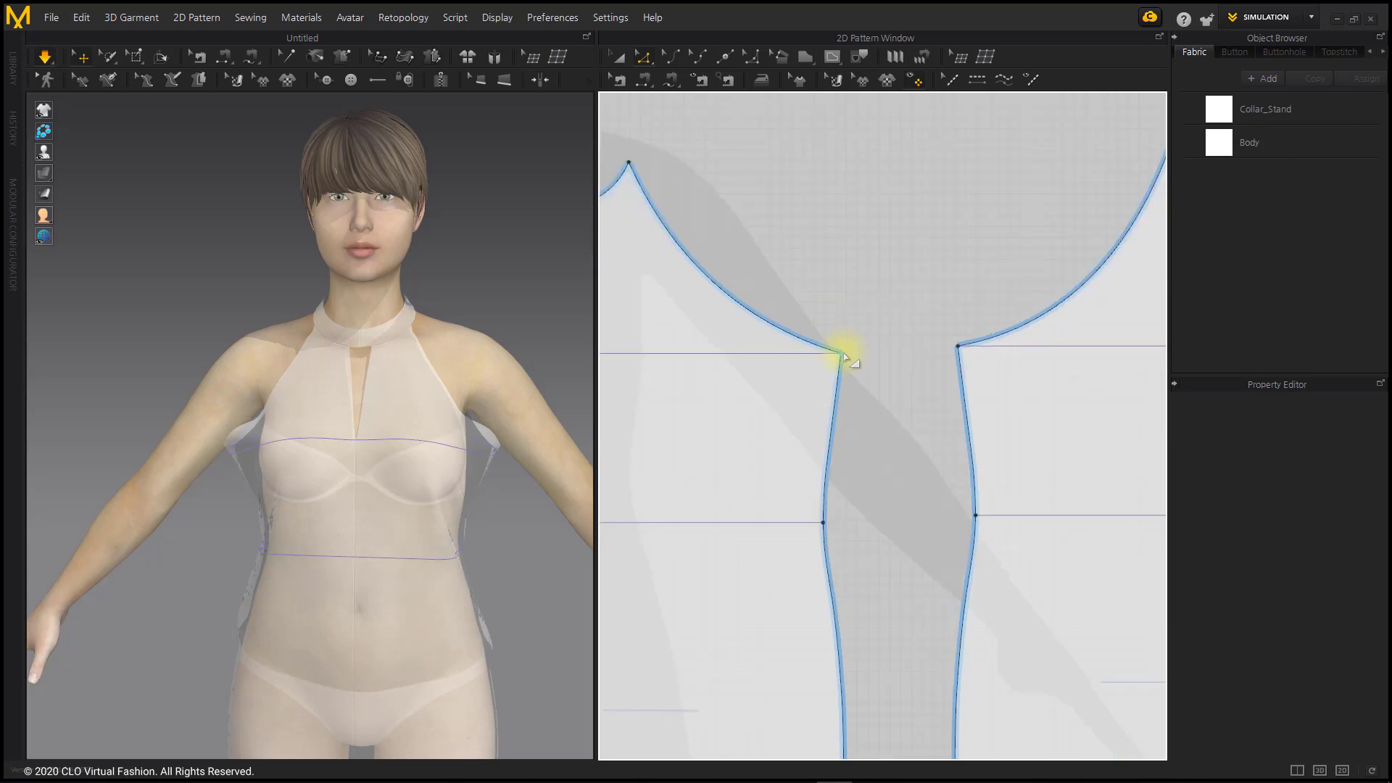
drag(844, 355, 813, 347)
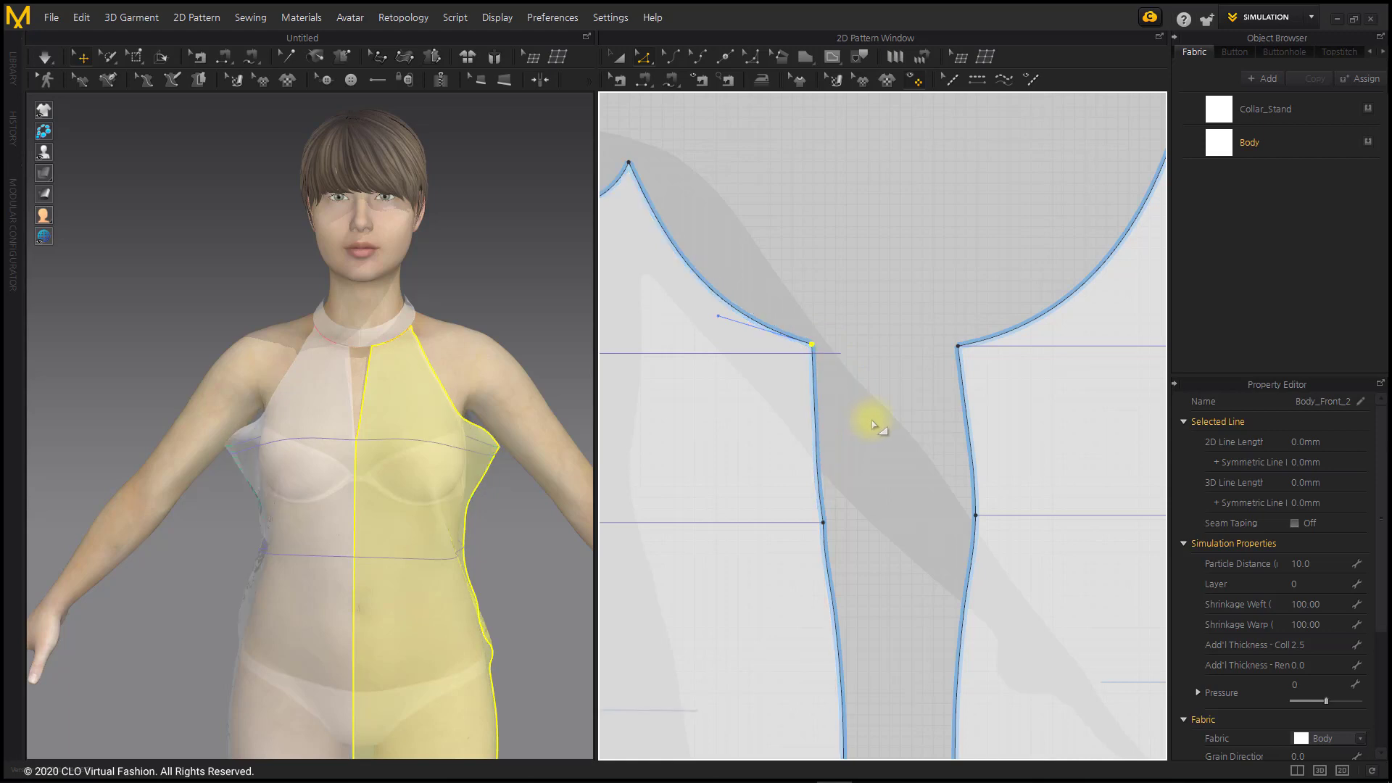
click(875, 421)
- Move the back bodice's underarm point about 38 mm inward and simulate the dress with both adjusted side seams
middle_drag(896, 400, 754, 422)
drag(823, 379, 857, 367)
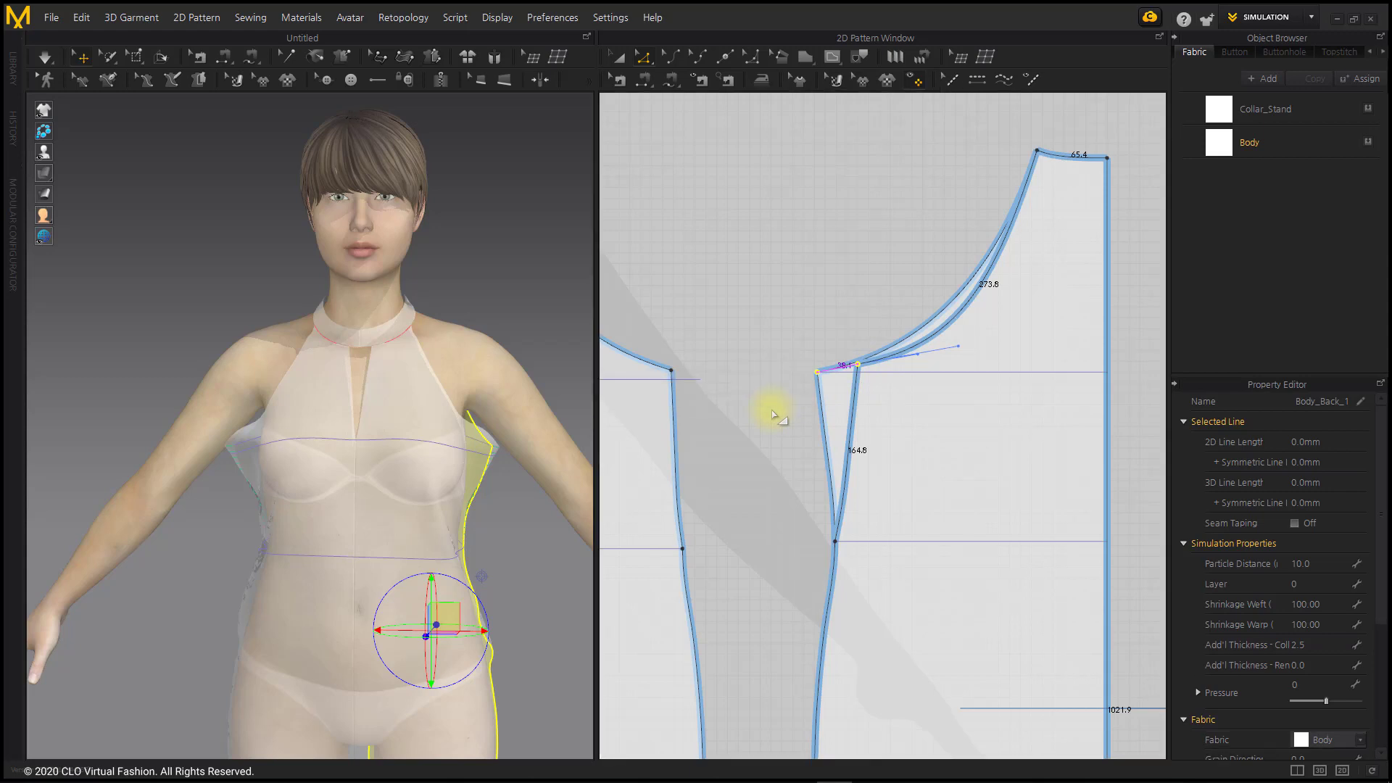
click(775, 413)
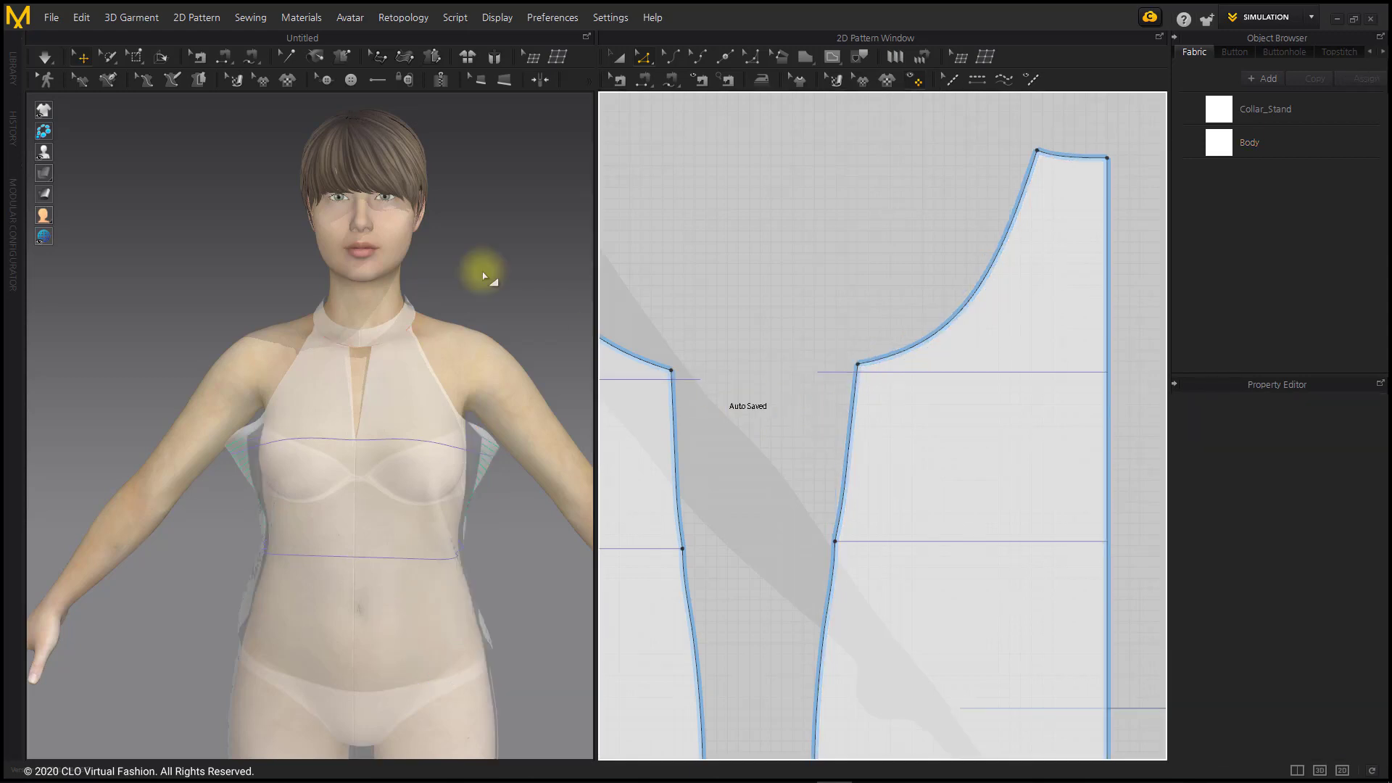
click(43, 59)
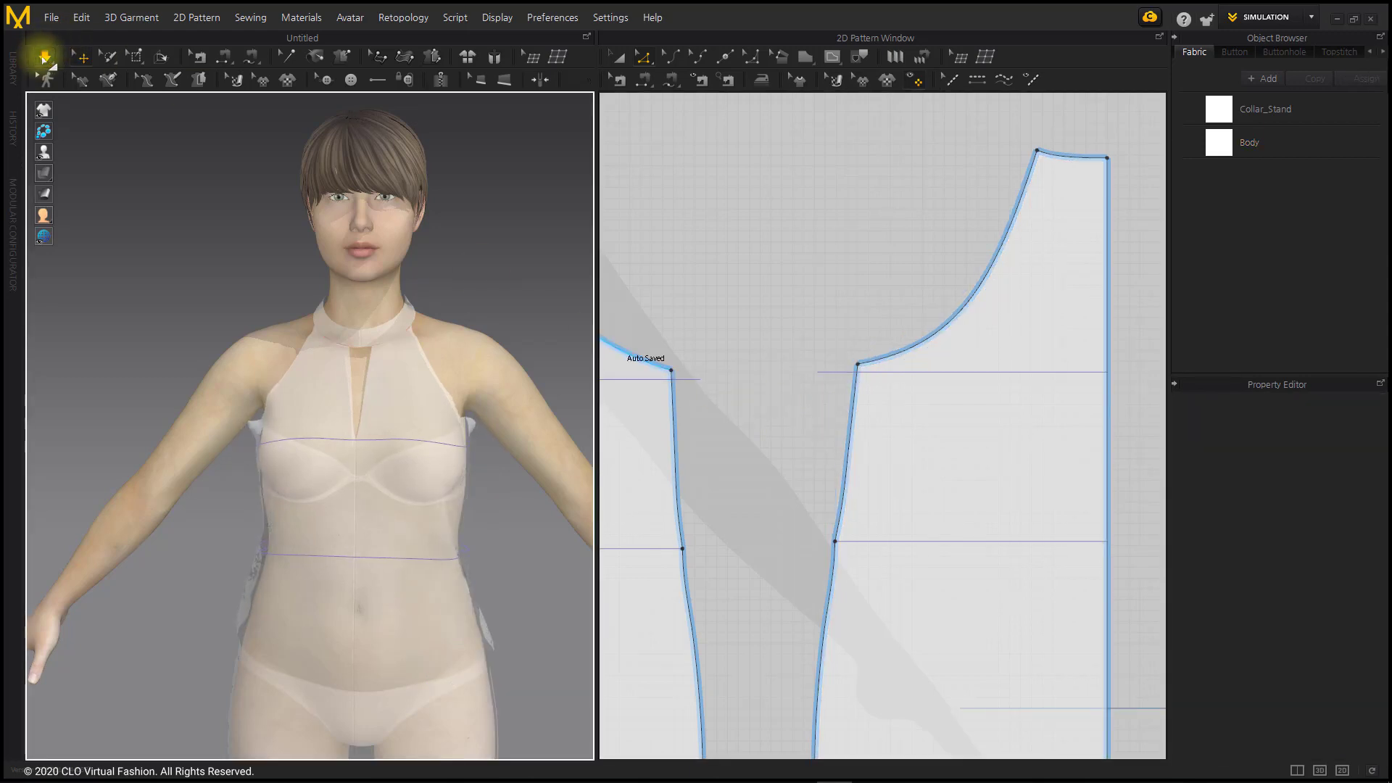
- Move the back bodice's underarm point slightly outward again and check the simulated side seam from the side and front
click(797, 324)
drag(853, 369, 836, 364)
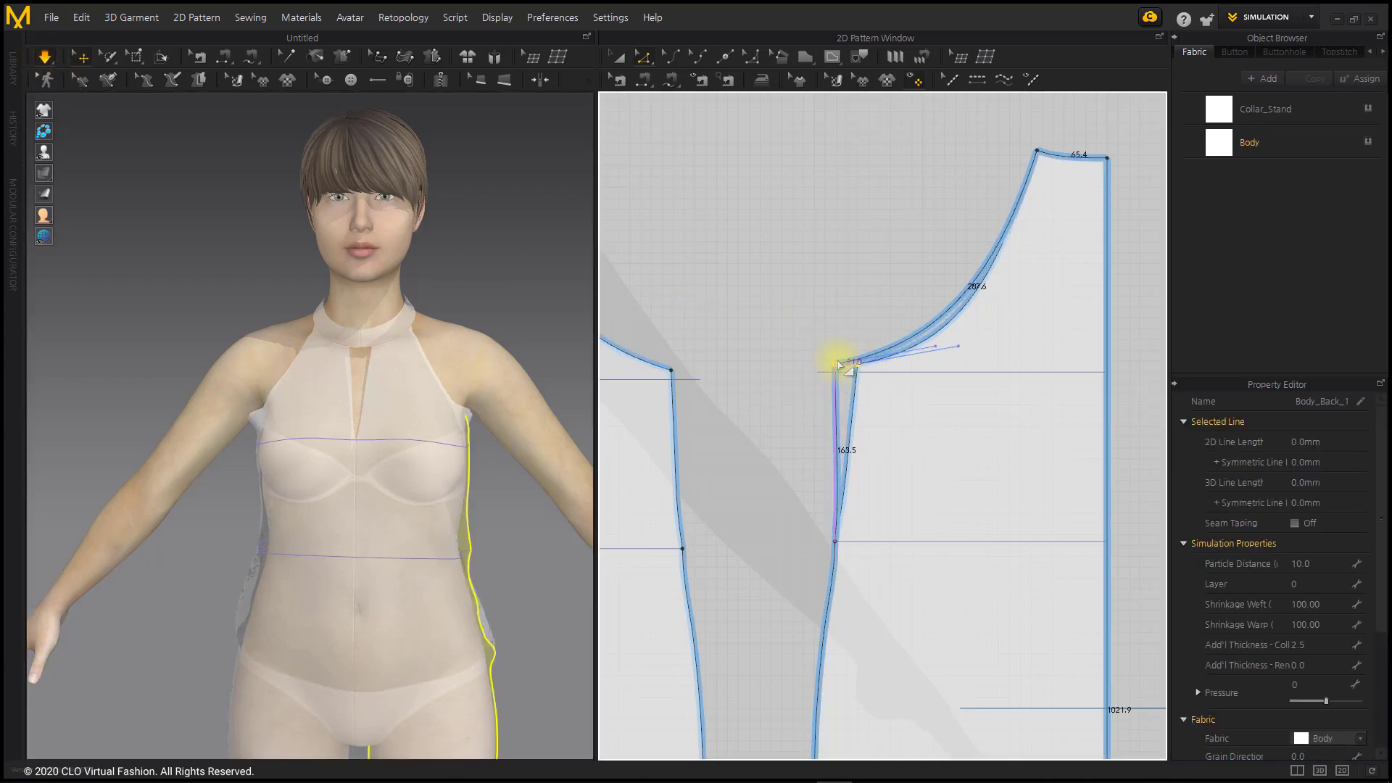
click(728, 389)
right_drag(543, 411, 482, 389)
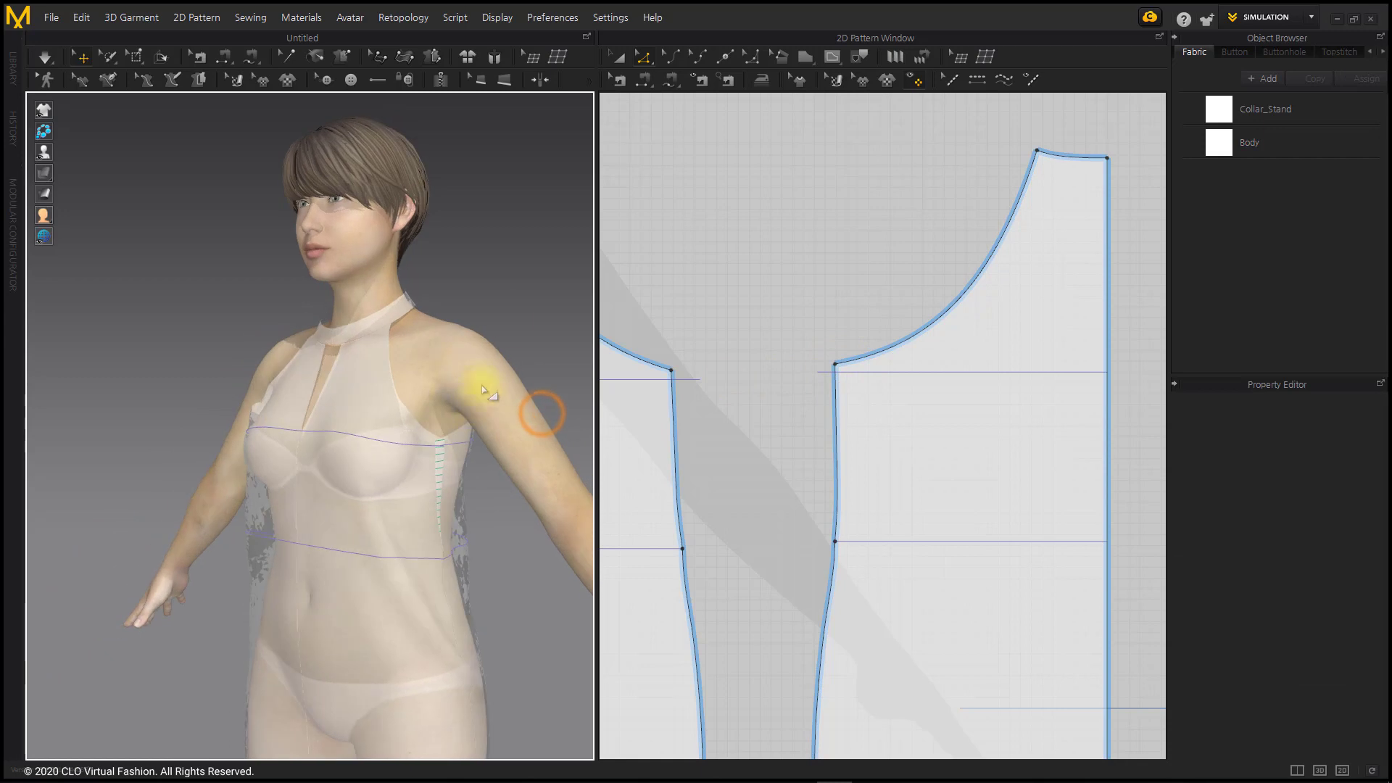
mouse_move(532, 326)
right_down()
mouse_move(283, 341)
mouse_move(233, 326)
mouse_move(593, 346)
mouse_move(600, 332)
right_up()
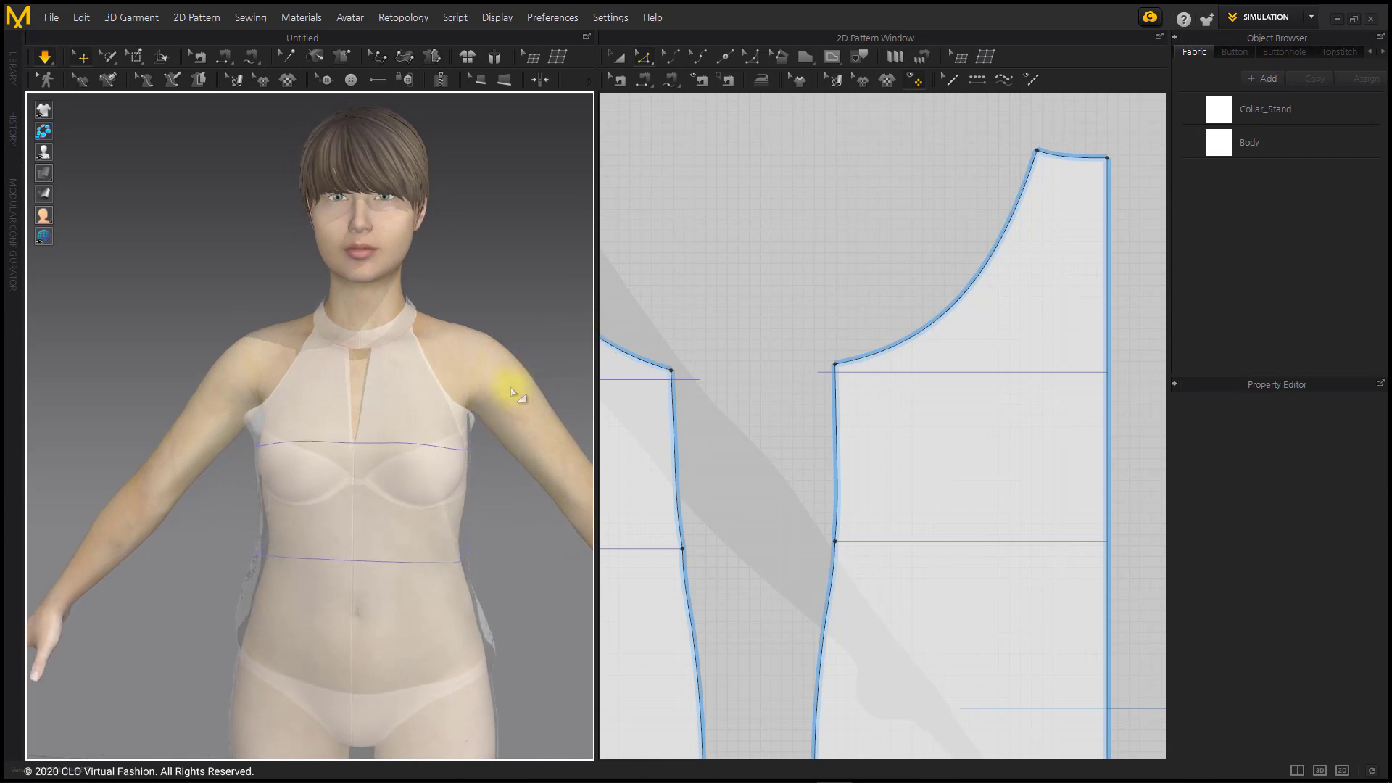
- Display the dress fabric as an opaque surface and examine the front armhole up close
click(45, 174)
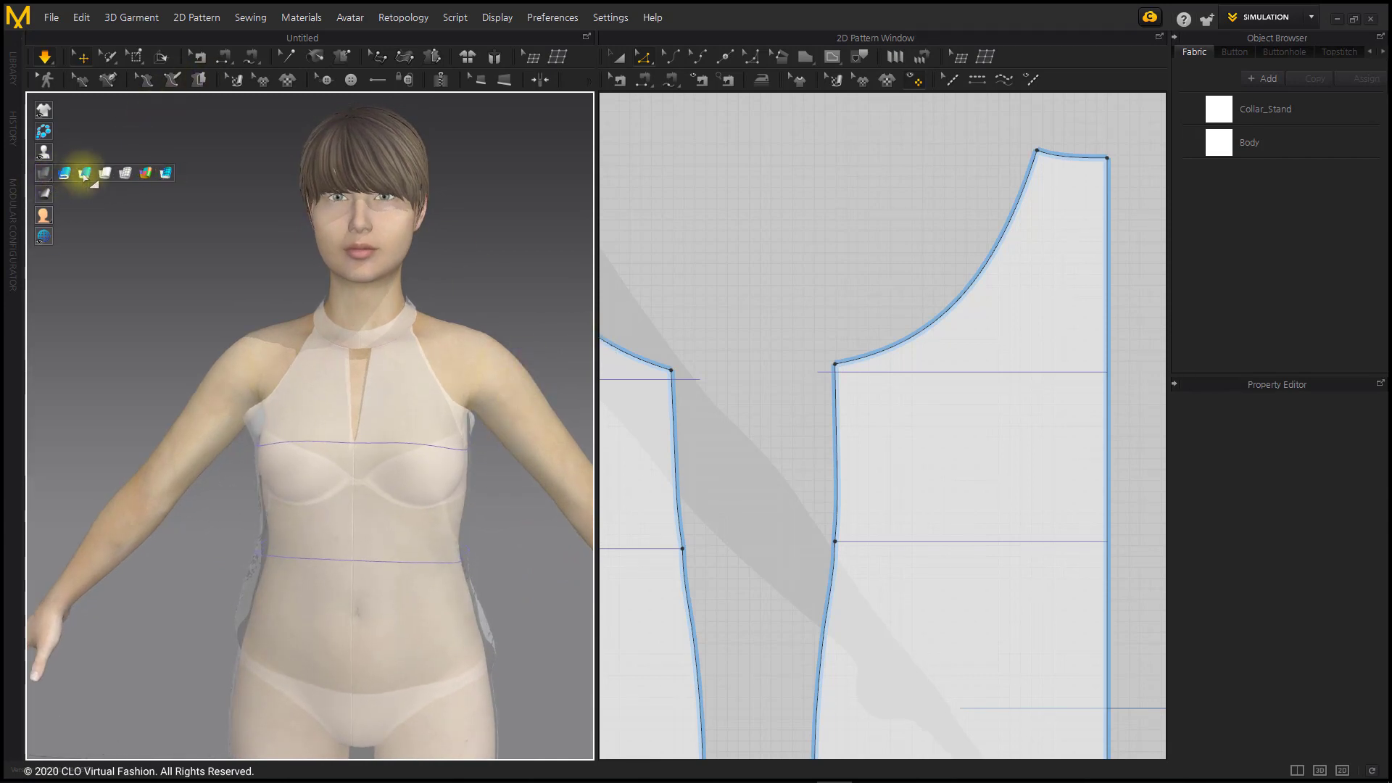
click(87, 174)
scroll(473, 424, up, 3)
scroll(471, 424, up, 3)
middle_drag(471, 424, 354, 415)
right_drag(353, 413, 314, 411)
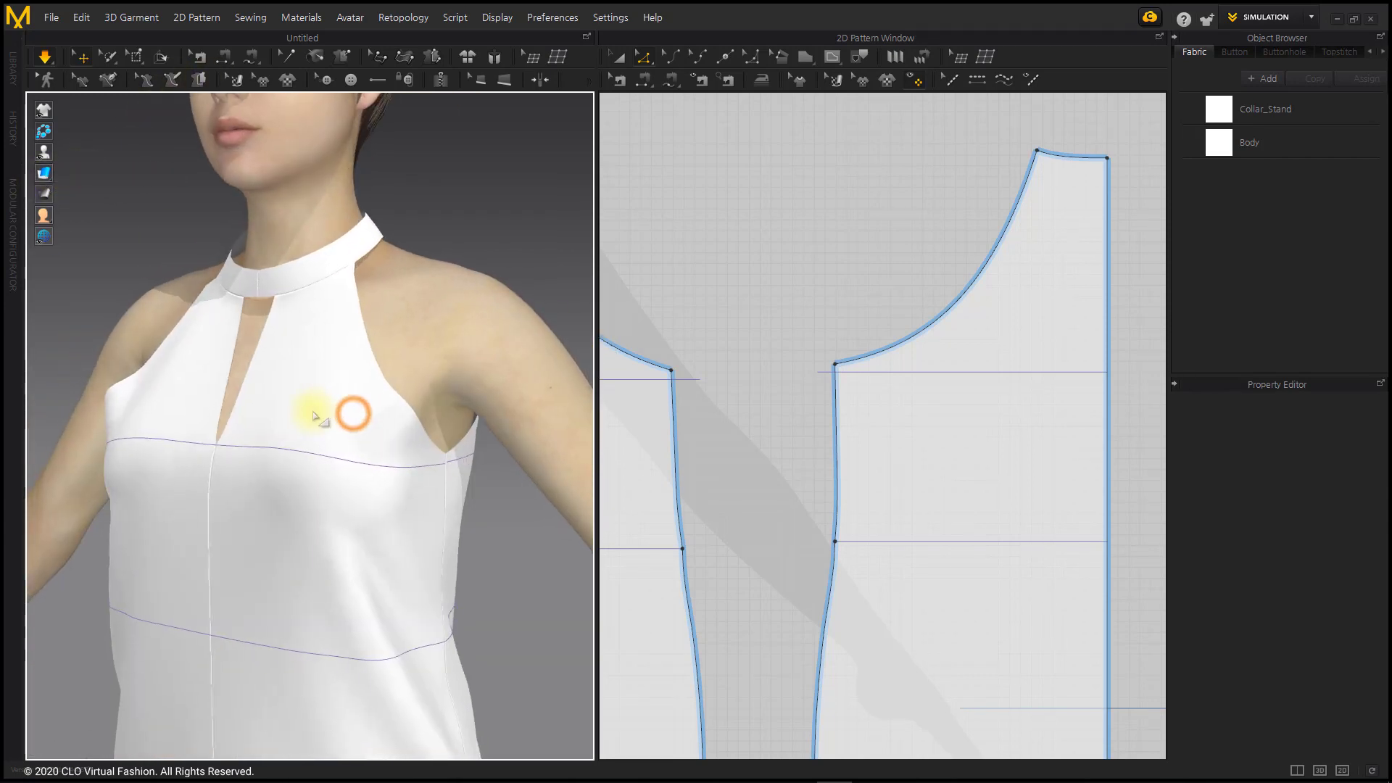
click(406, 434)
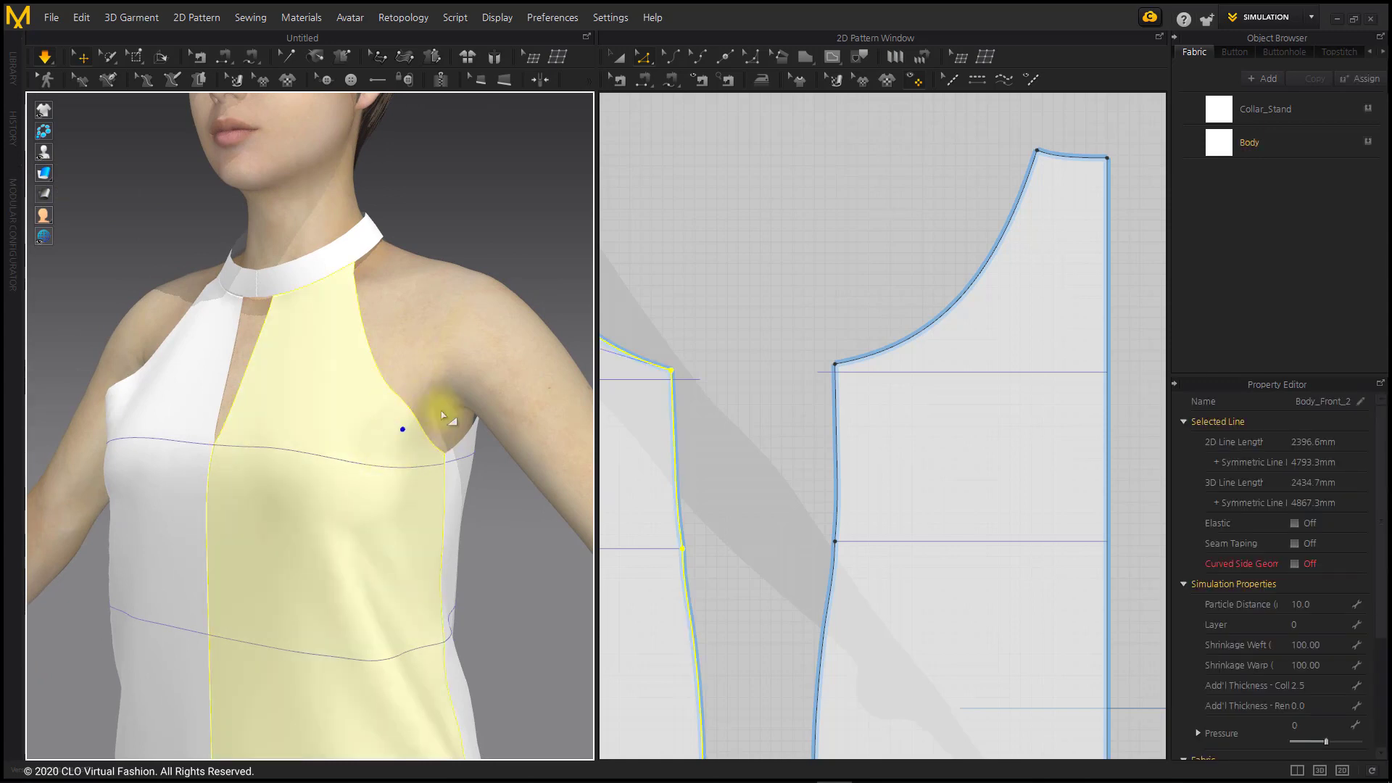
click(521, 268)
- Shrink the front bodice around the armhole and bust with the Steam Brush at -3% shrinkage, 70 mm size and 70% hardness
scroll(796, 455, down, 2)
scroll(792, 454, down, 2)
middle_drag(792, 454, 993, 484)
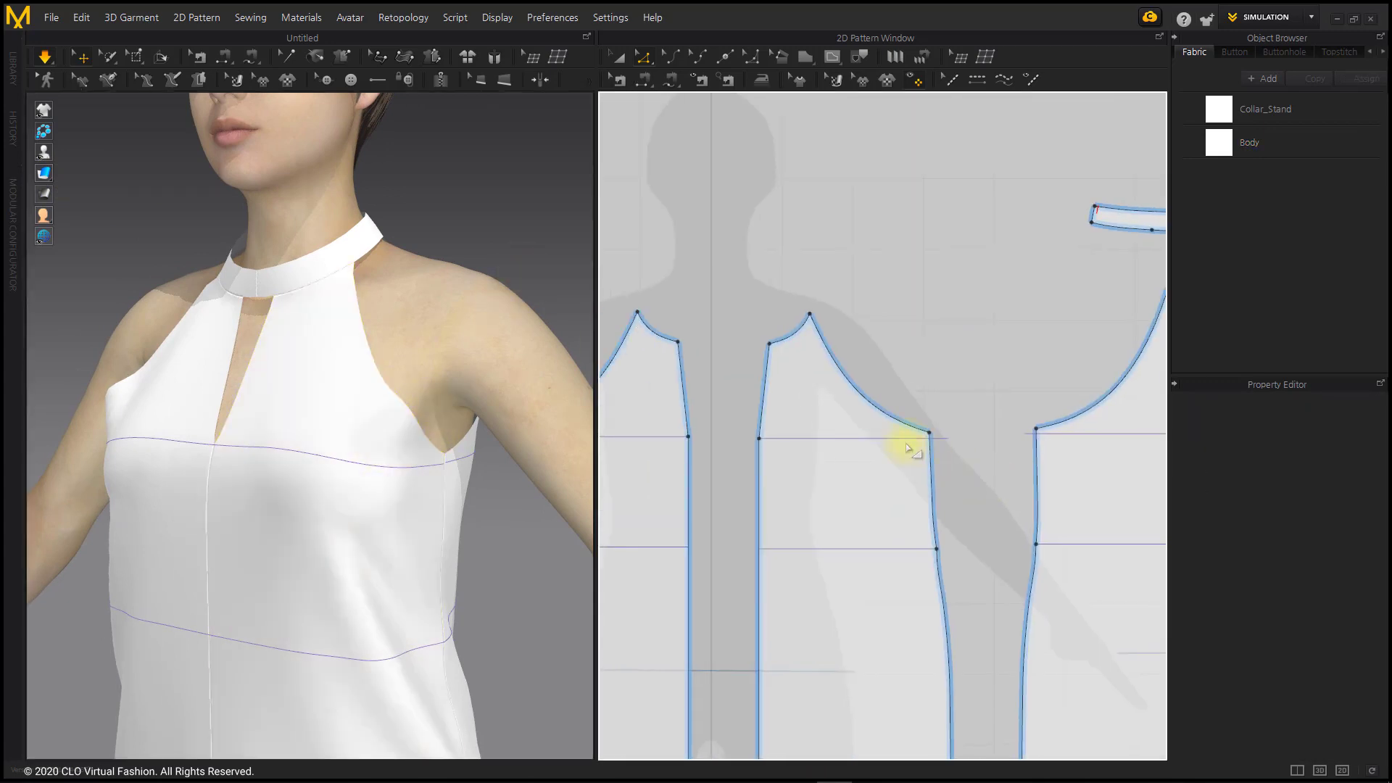
scroll(910, 449, up, 3)
middle_drag(926, 432, 962, 421)
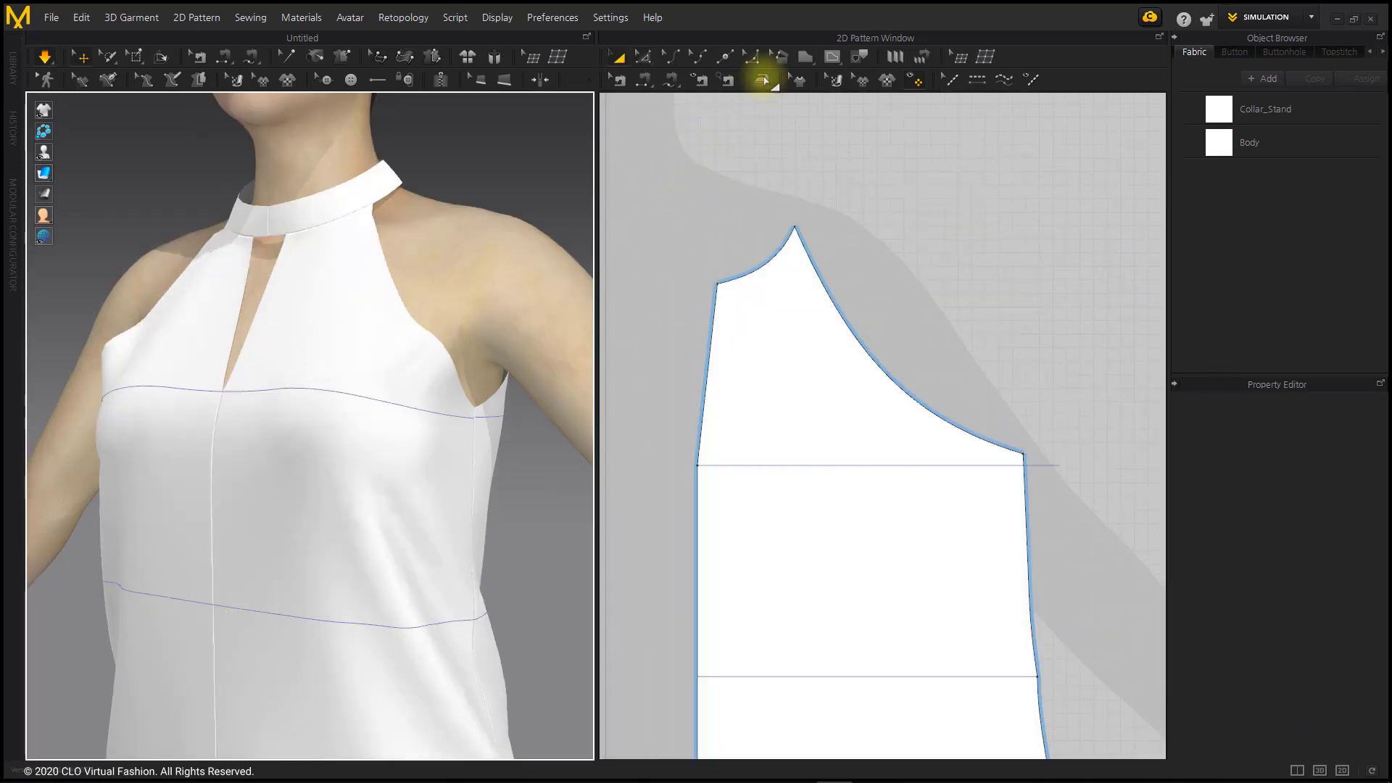
click(642, 65)
click(656, 83)
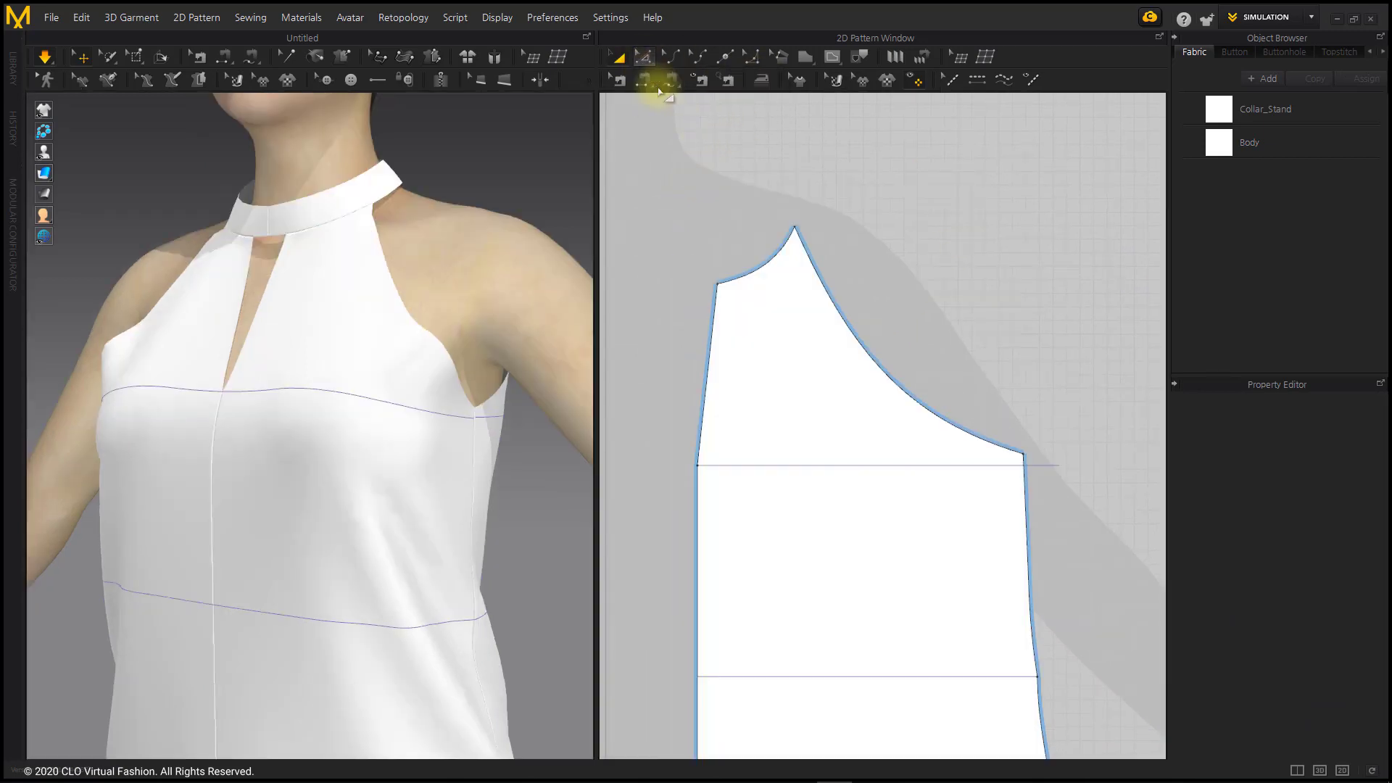
click(624, 59)
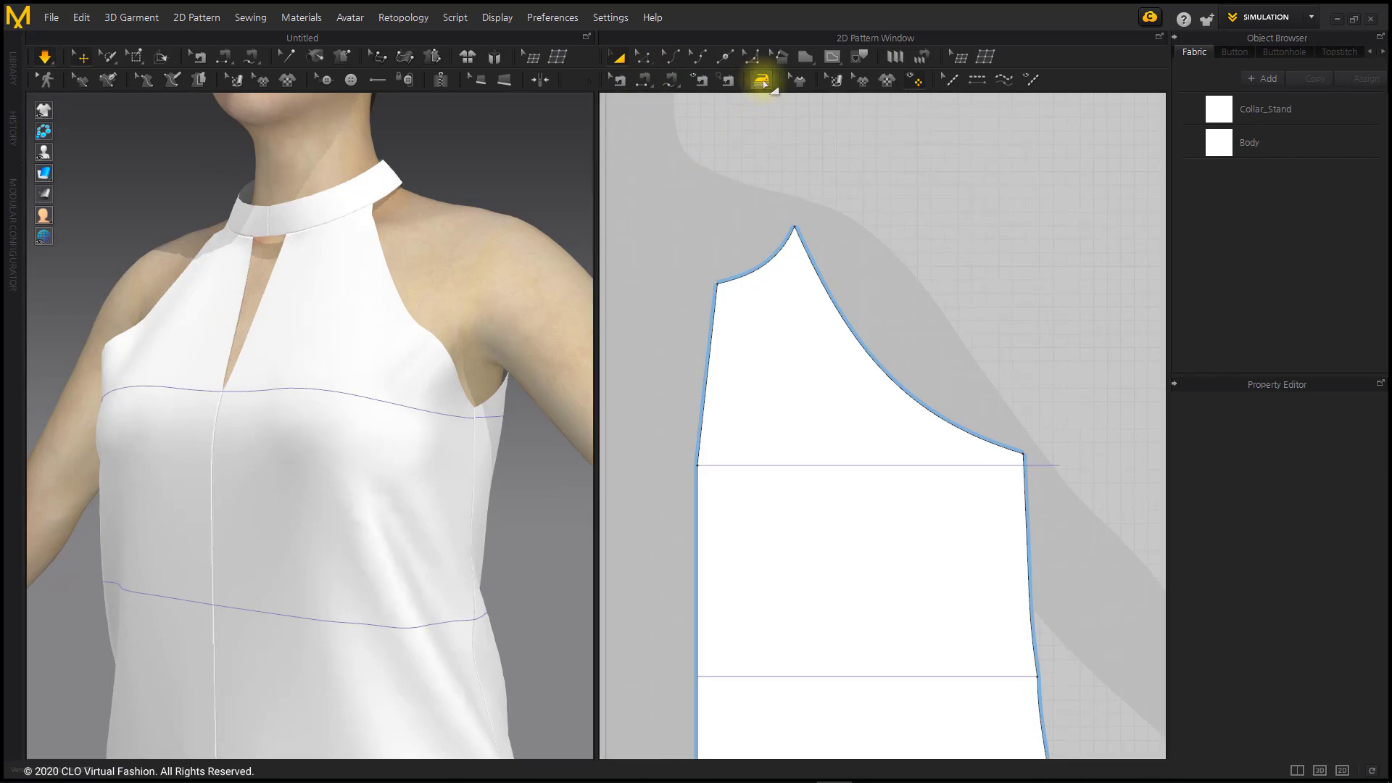
click(763, 81)
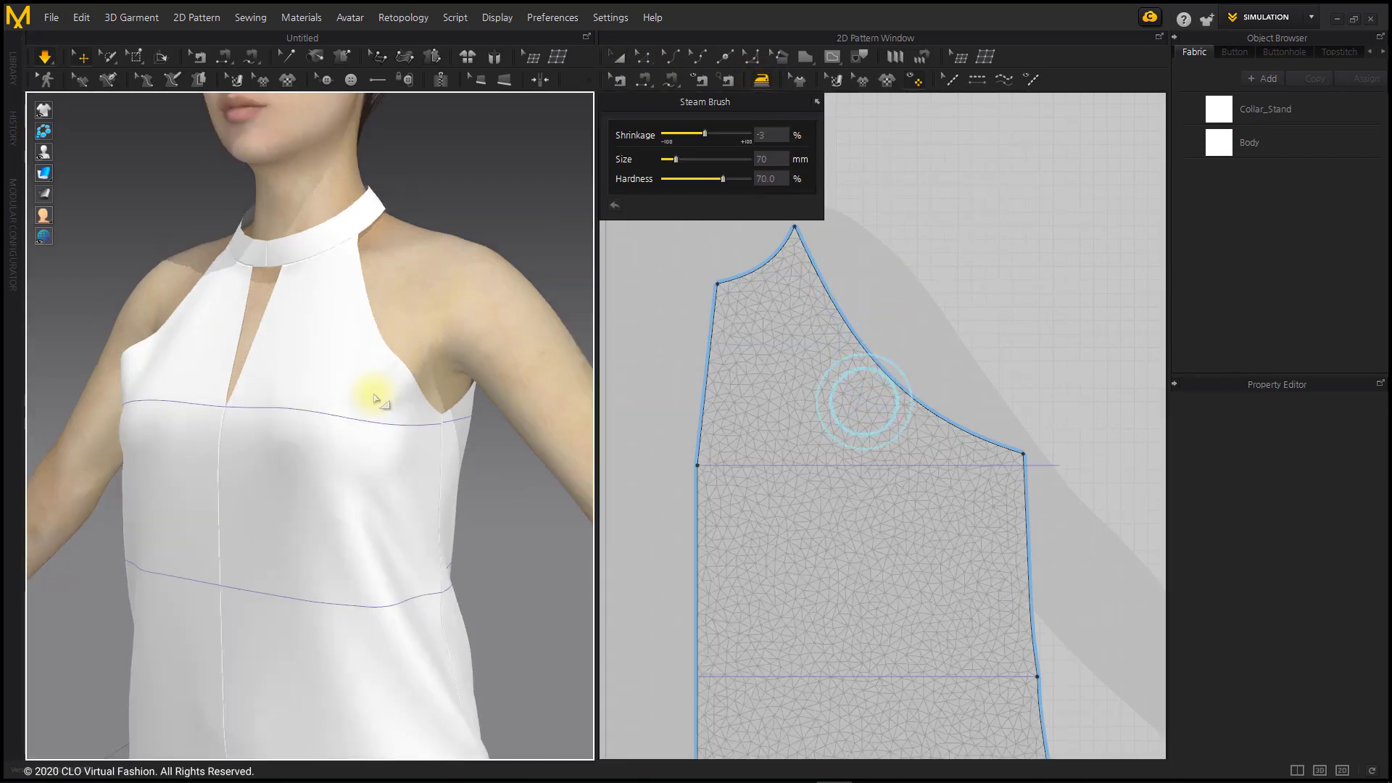
click(882, 433)
mouse_move(940, 421)
mouse_down()
mouse_move(882, 404)
mouse_move(920, 404)
mouse_move(882, 407)
mouse_move(944, 420)
mouse_move(849, 421)
mouse_move(926, 358)
mouse_move(863, 417)
mouse_move(947, 447)
mouse_up()
drag(907, 398, 913, 414)
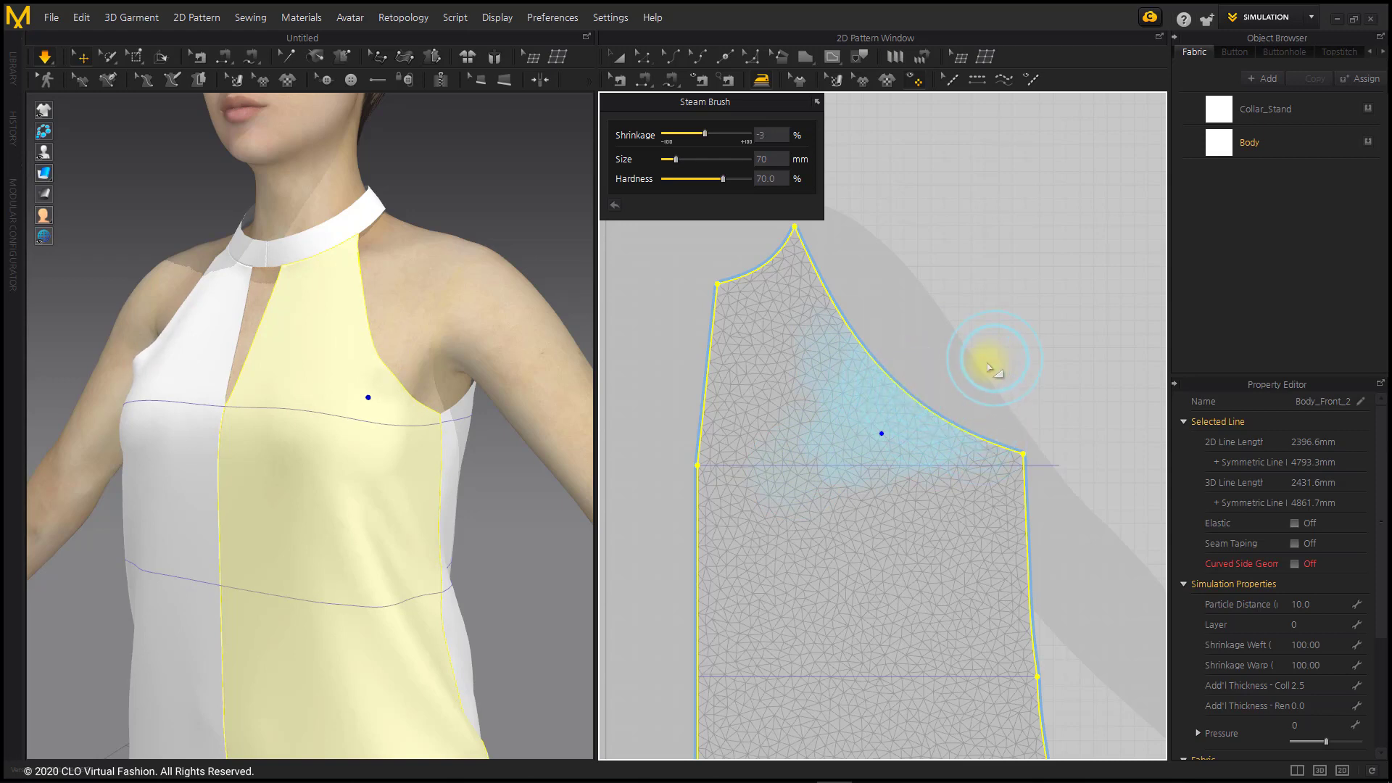
click(619, 57)
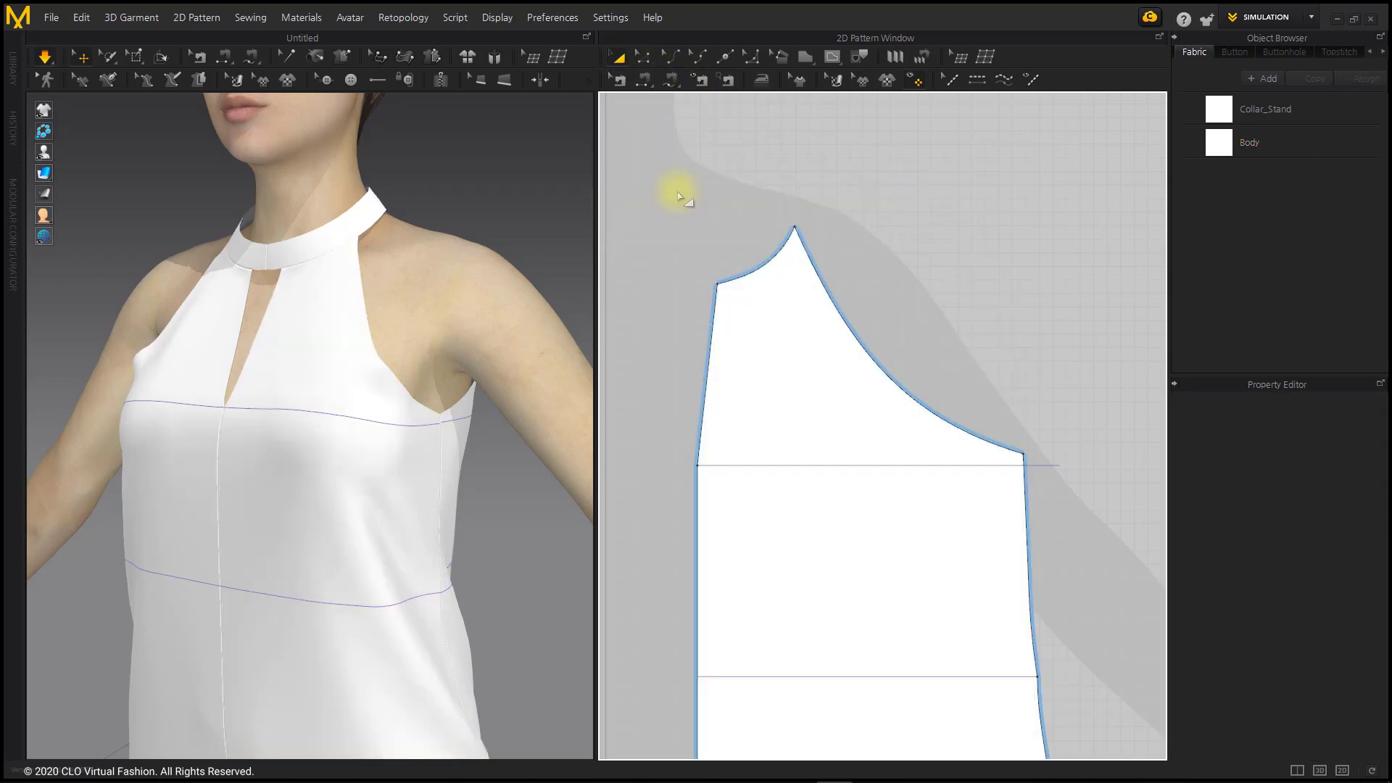
- Tug both front panels on the avatar at the armholes and neckline during simulation to settle the fabric
drag(378, 433, 453, 341)
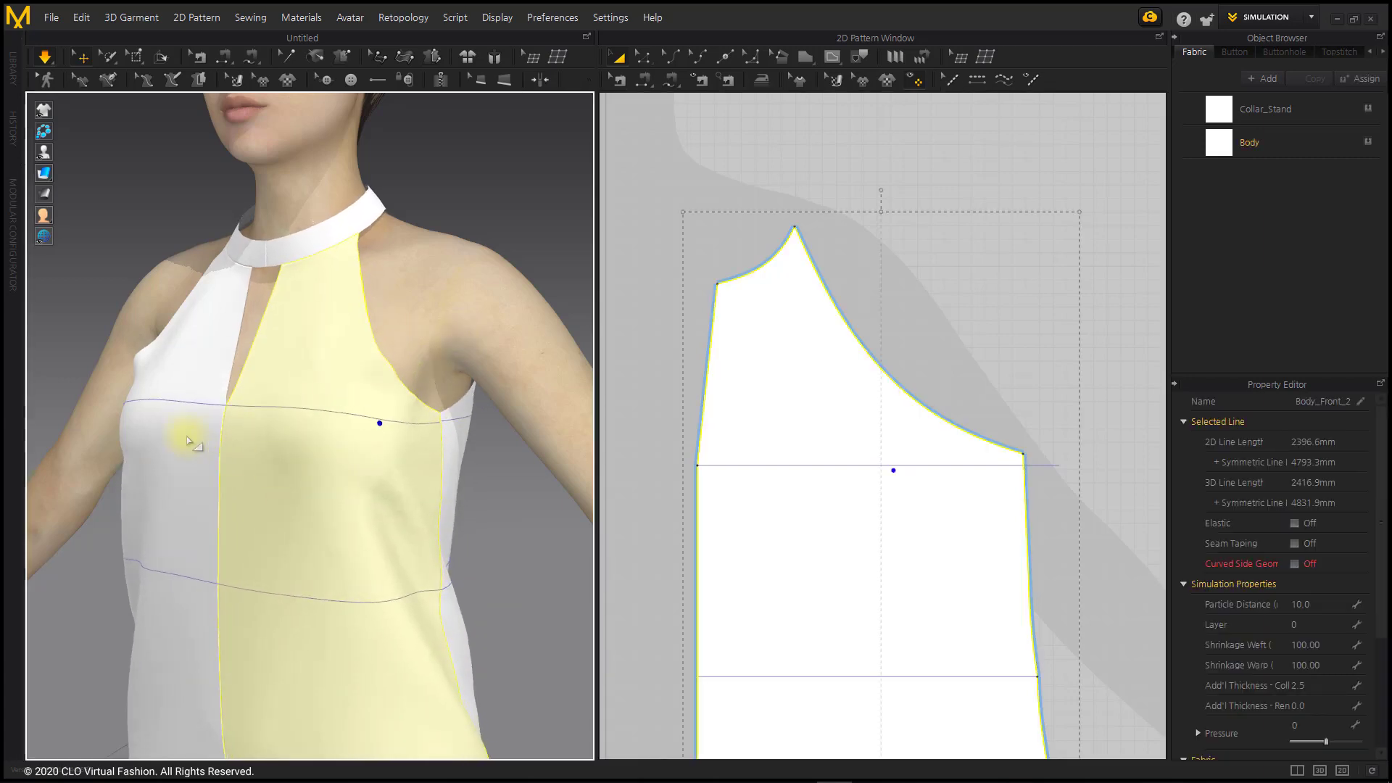
right_drag(160, 436, 338, 407)
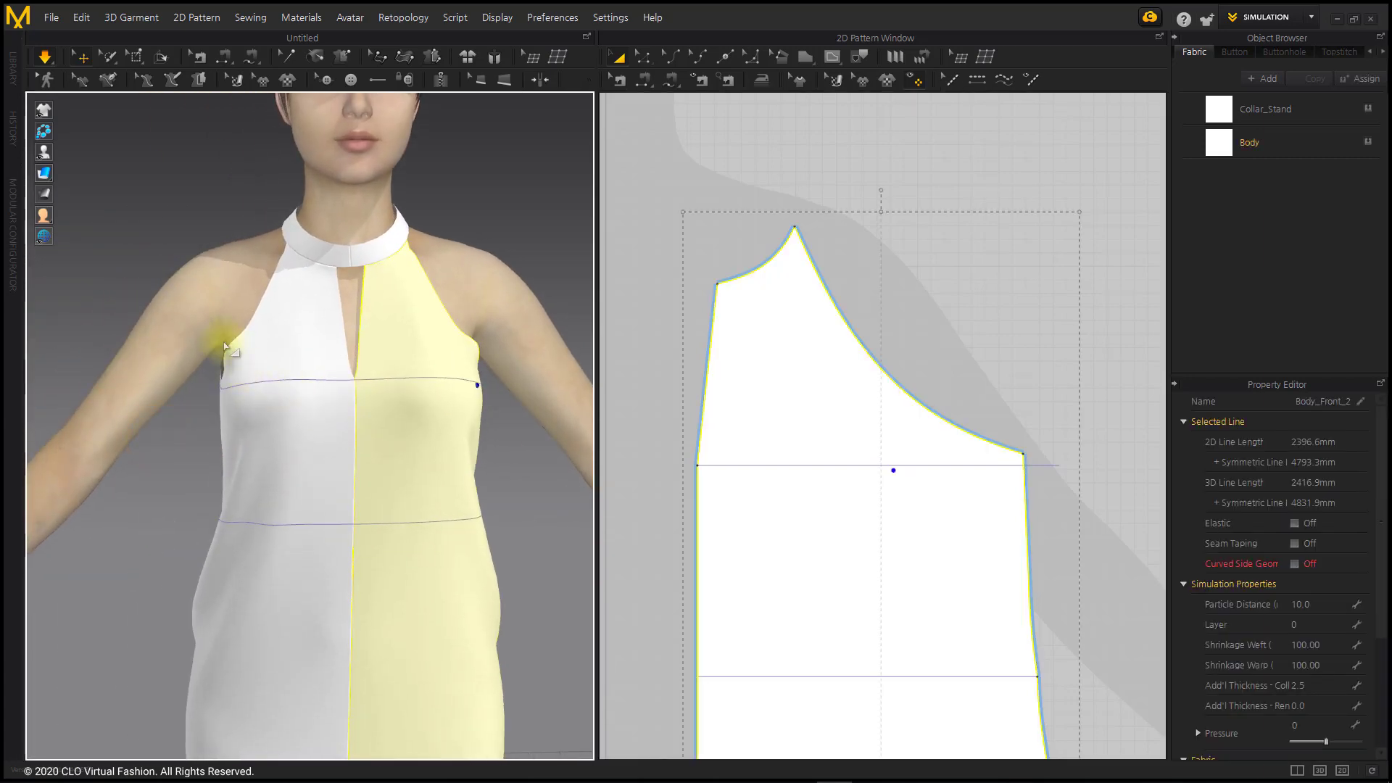
drag(232, 349, 212, 258)
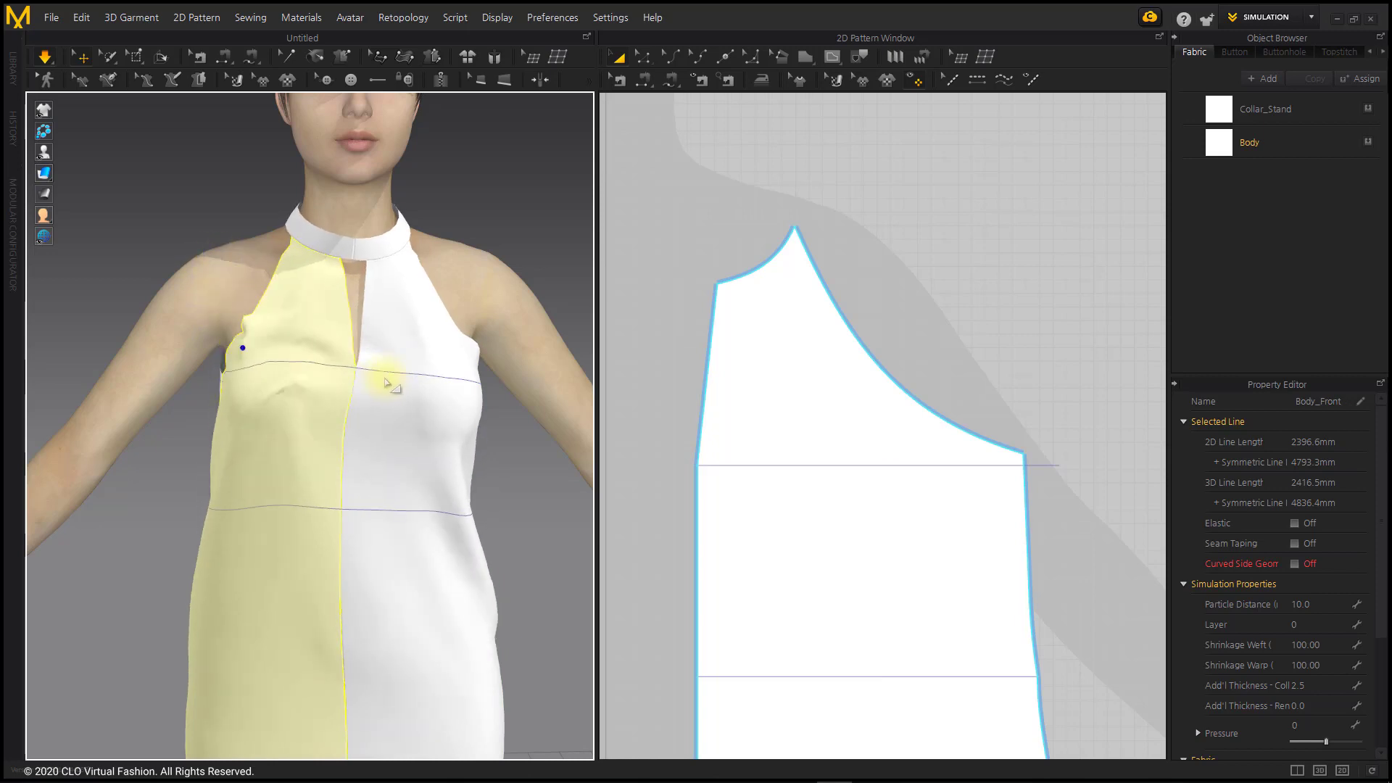
drag(392, 308, 397, 233)
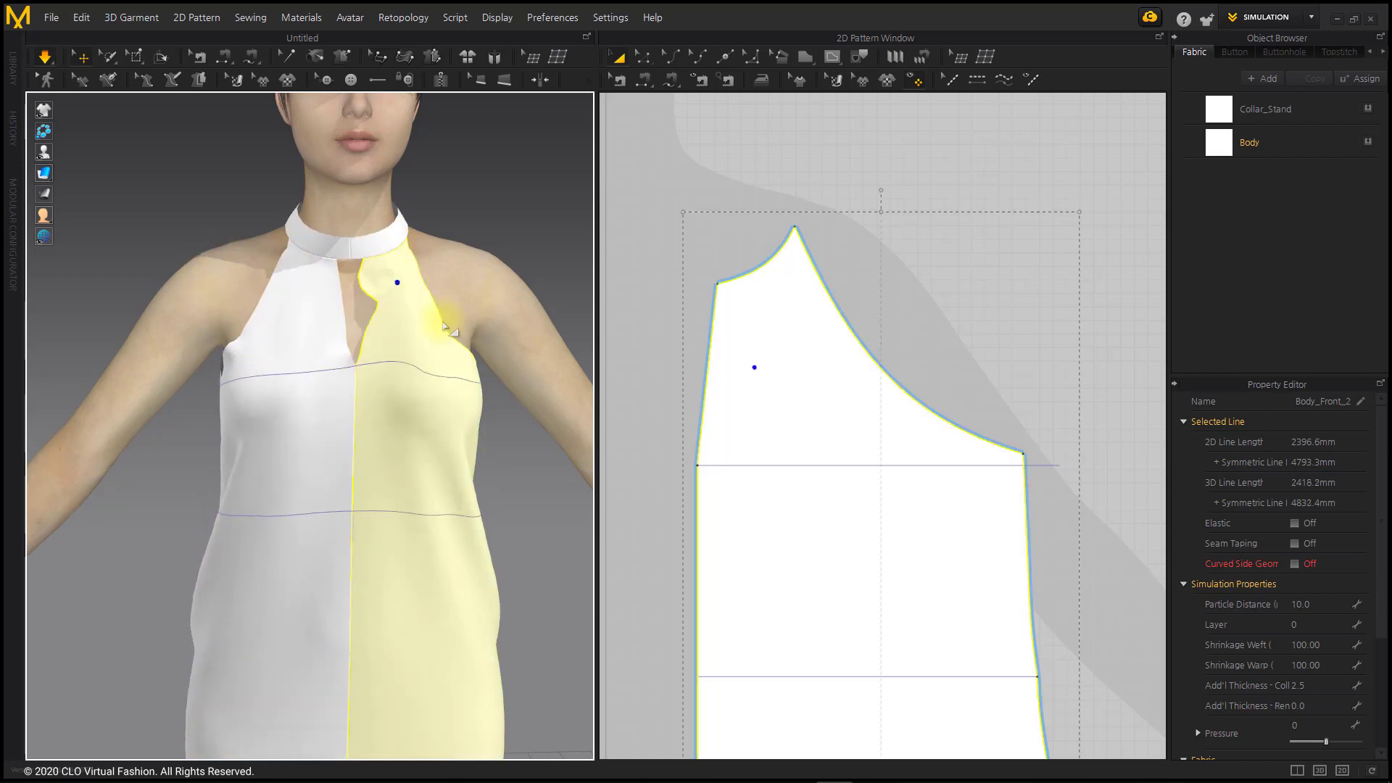
click(222, 382)
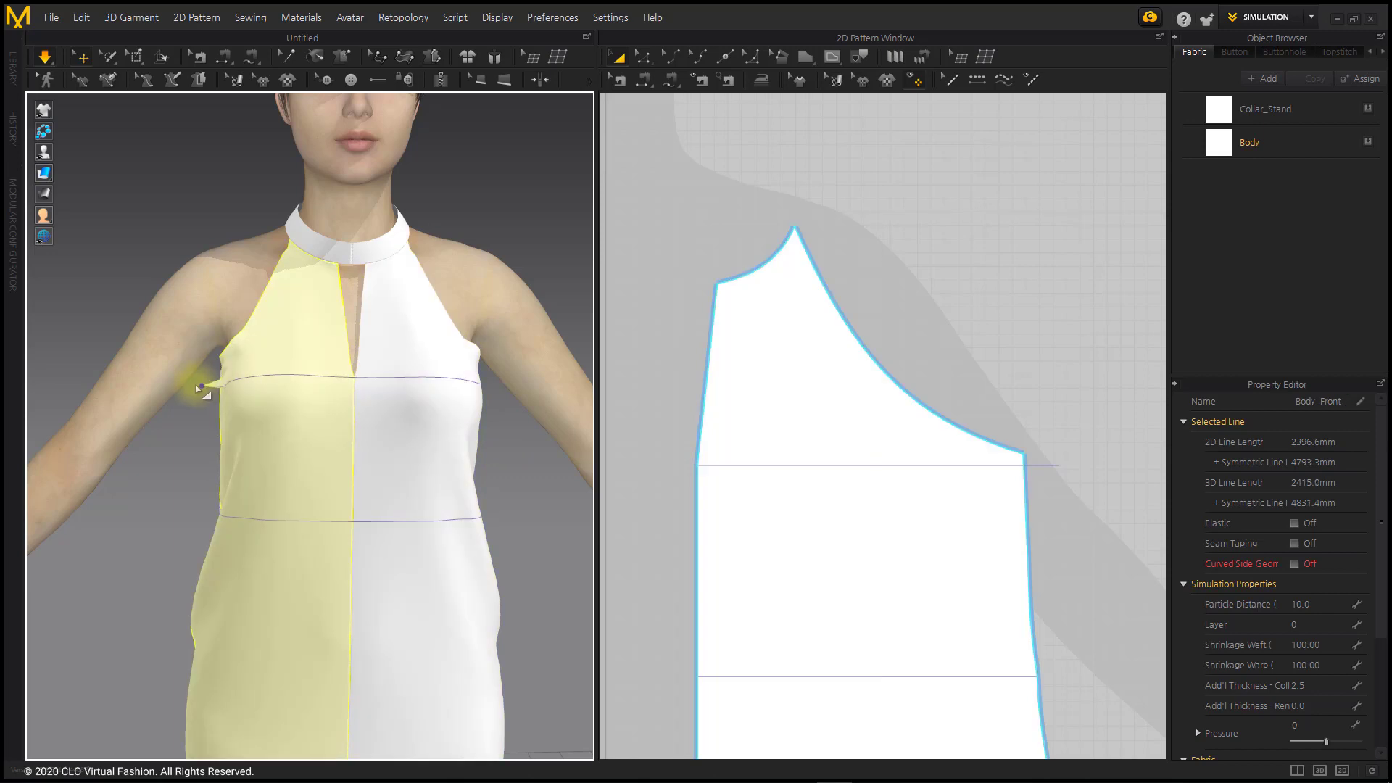
- Shrink the front bodice further along the armhole edge toward the underarm with the Steam Brush at -3% shrinkage, 70 mm size and 70% hardness
click(651, 204)
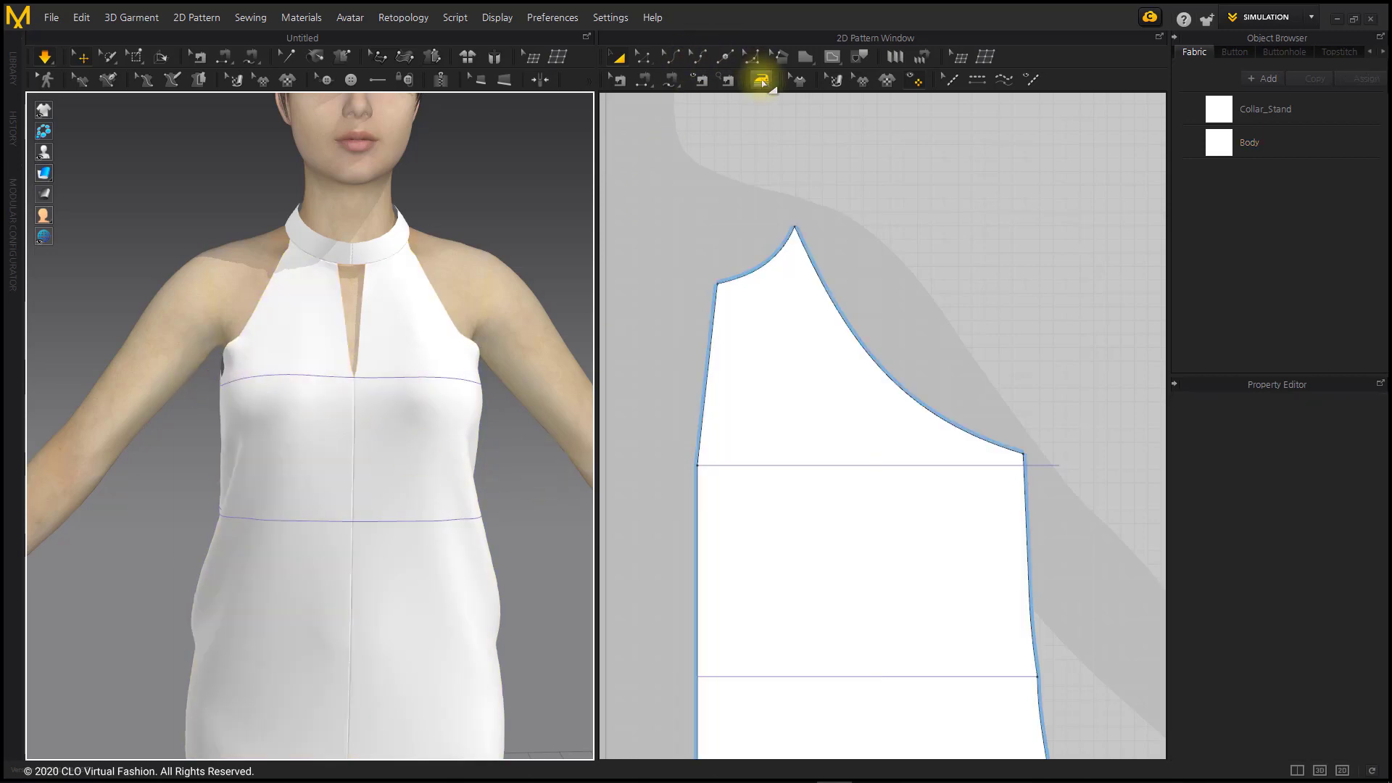
click(761, 79)
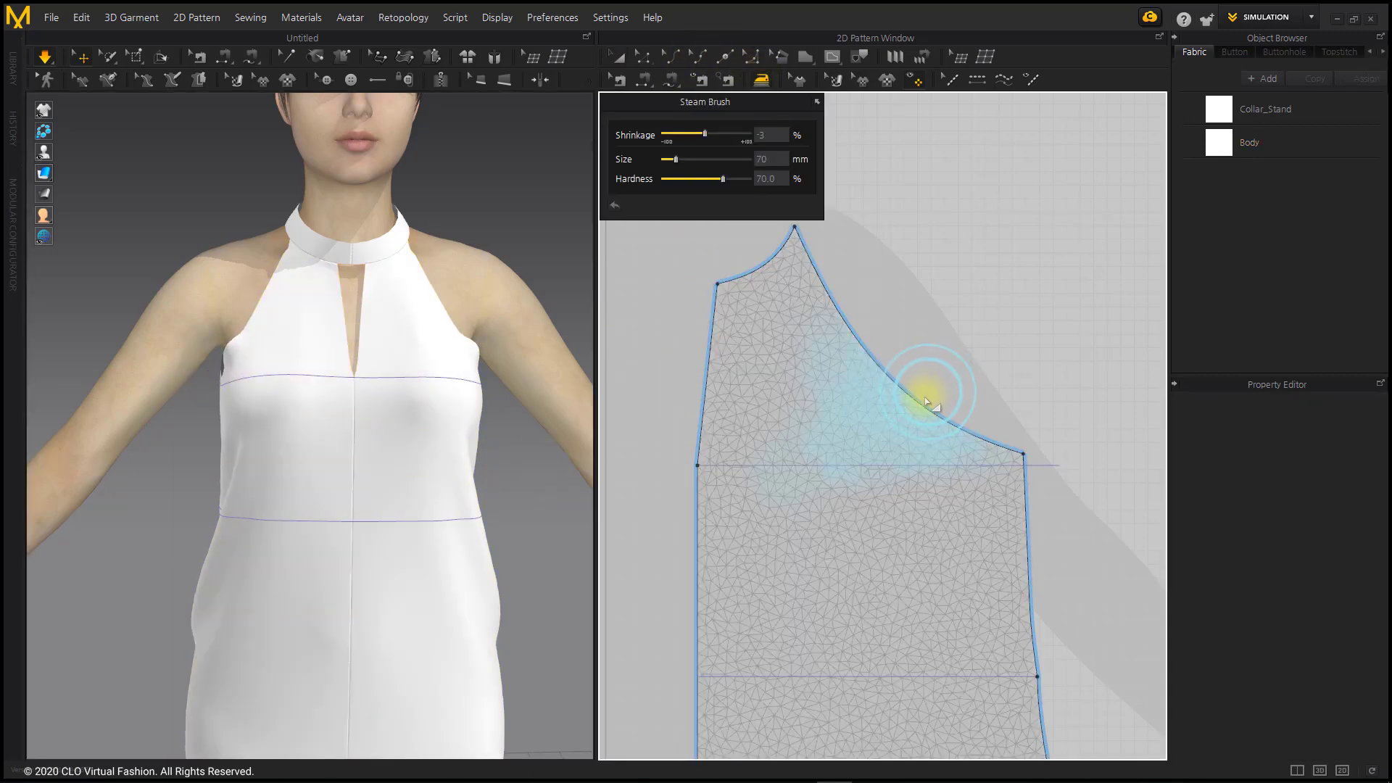
mouse_move(878, 396)
mouse_down()
mouse_move(973, 458)
mouse_move(894, 413)
mouse_move(1016, 432)
mouse_move(981, 440)
mouse_up()
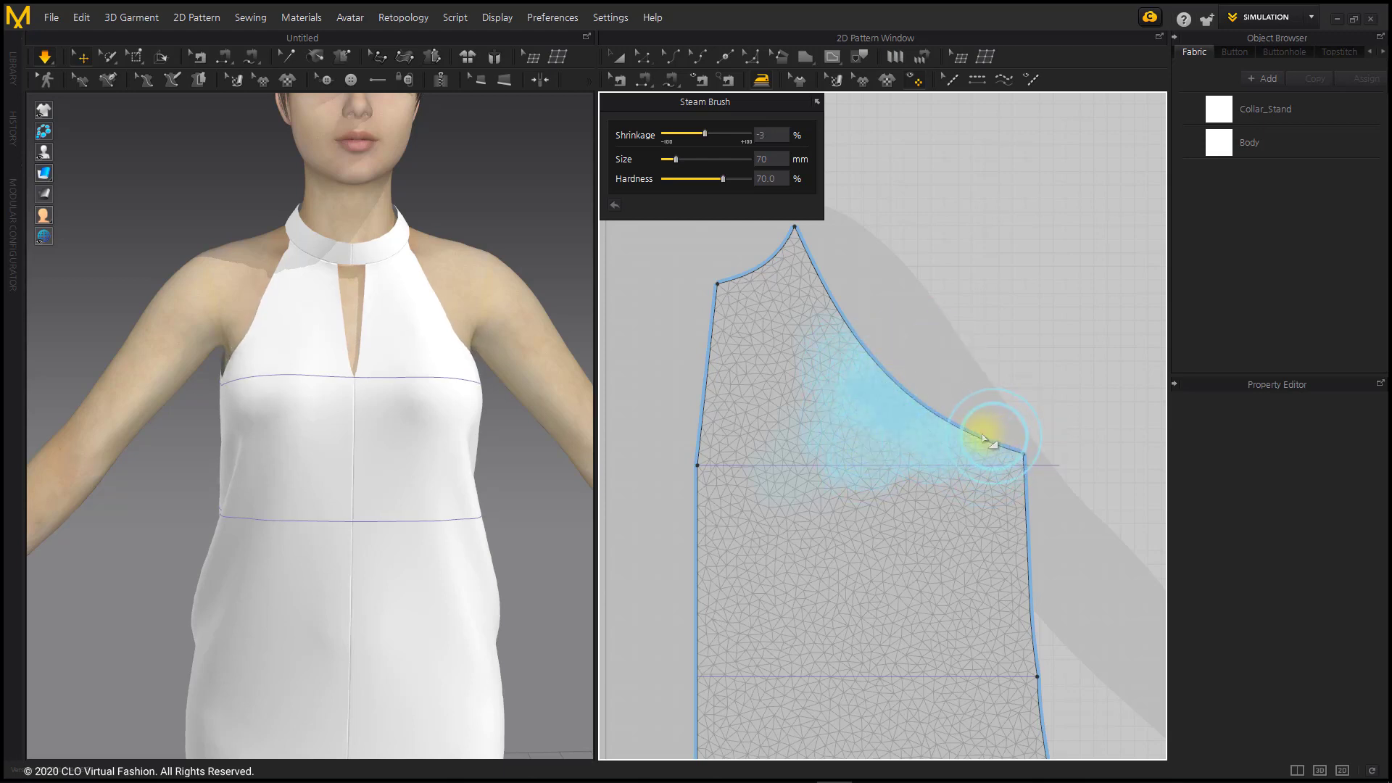
click(618, 57)
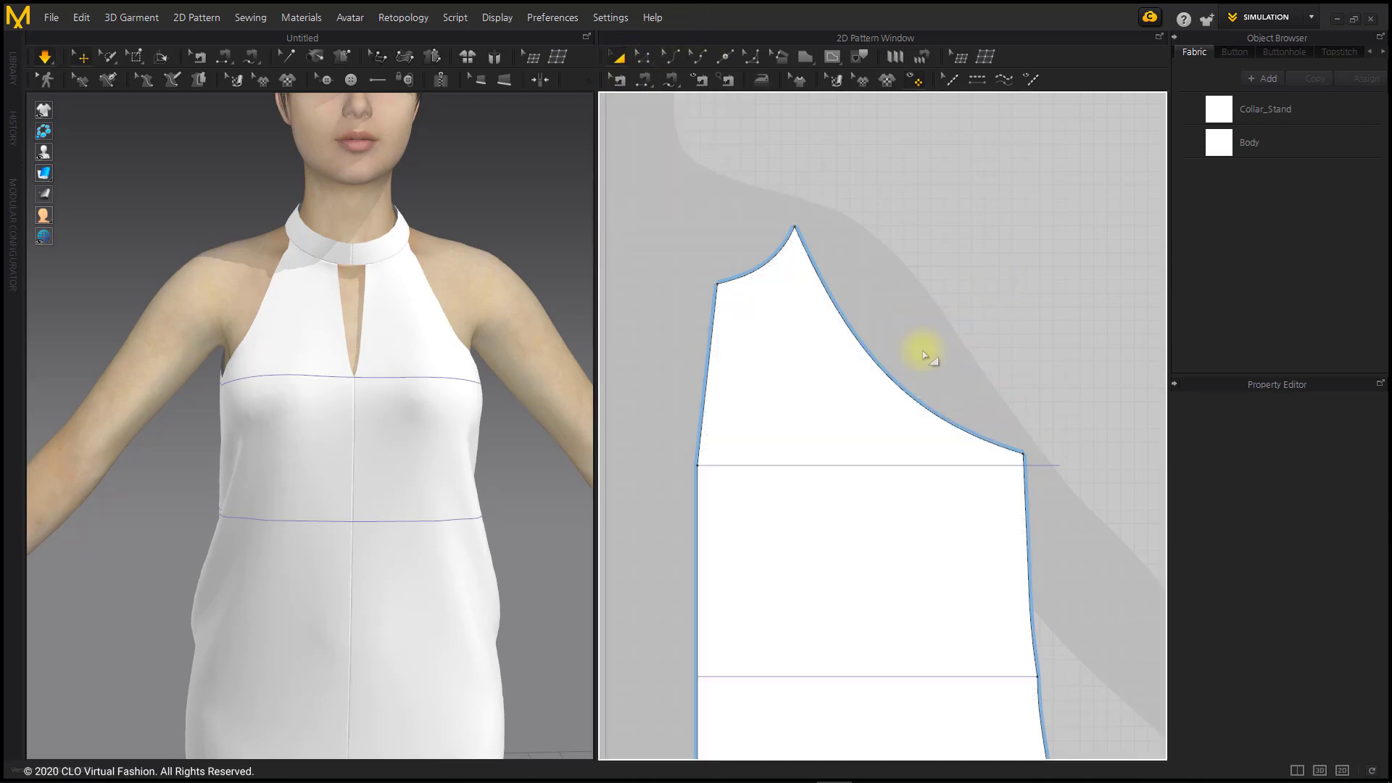
- Examine the fit of the whole dress from the front and at an angle, along with the full set of pattern pieces
mouse_move(326, 471)
right_down()
mouse_move(413, 460)
mouse_move(207, 462)
mouse_move(308, 468)
right_up()
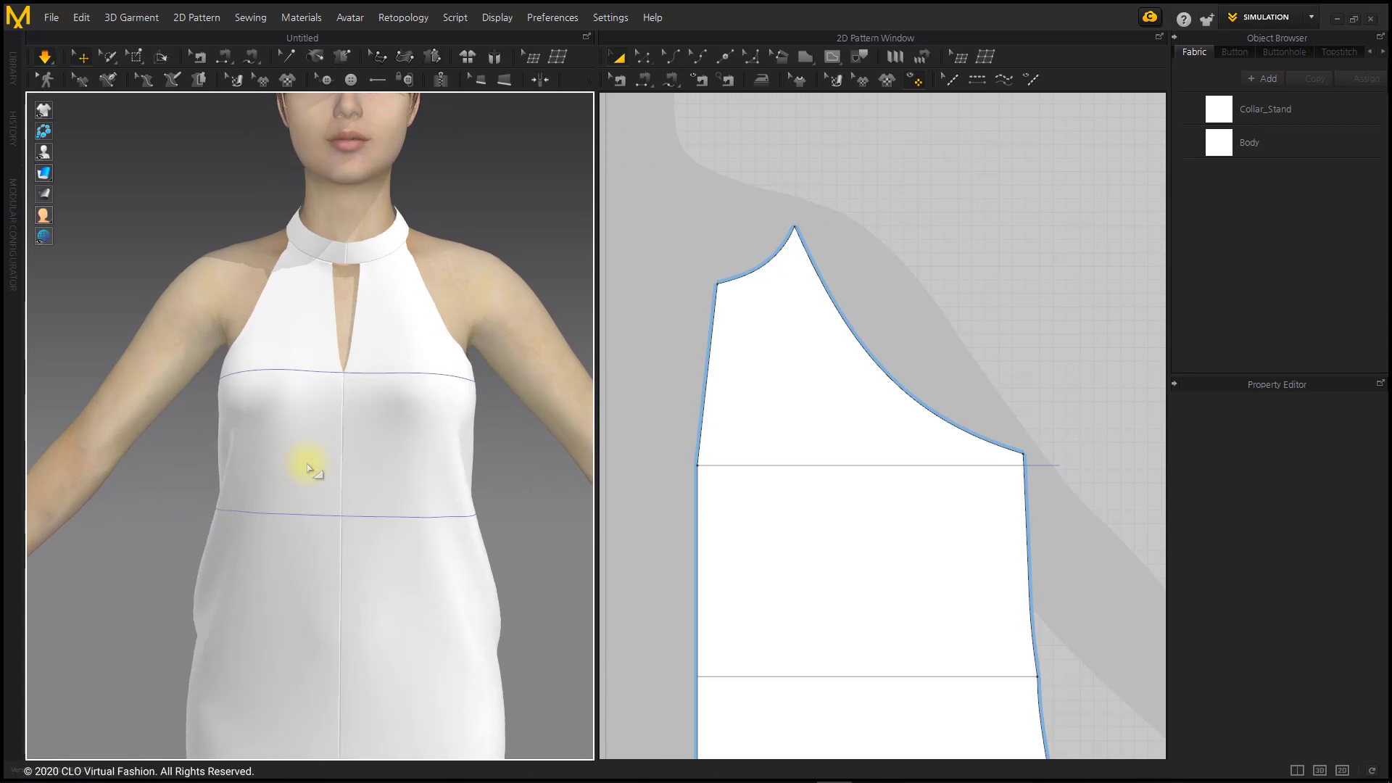
scroll(389, 557, down, 5)
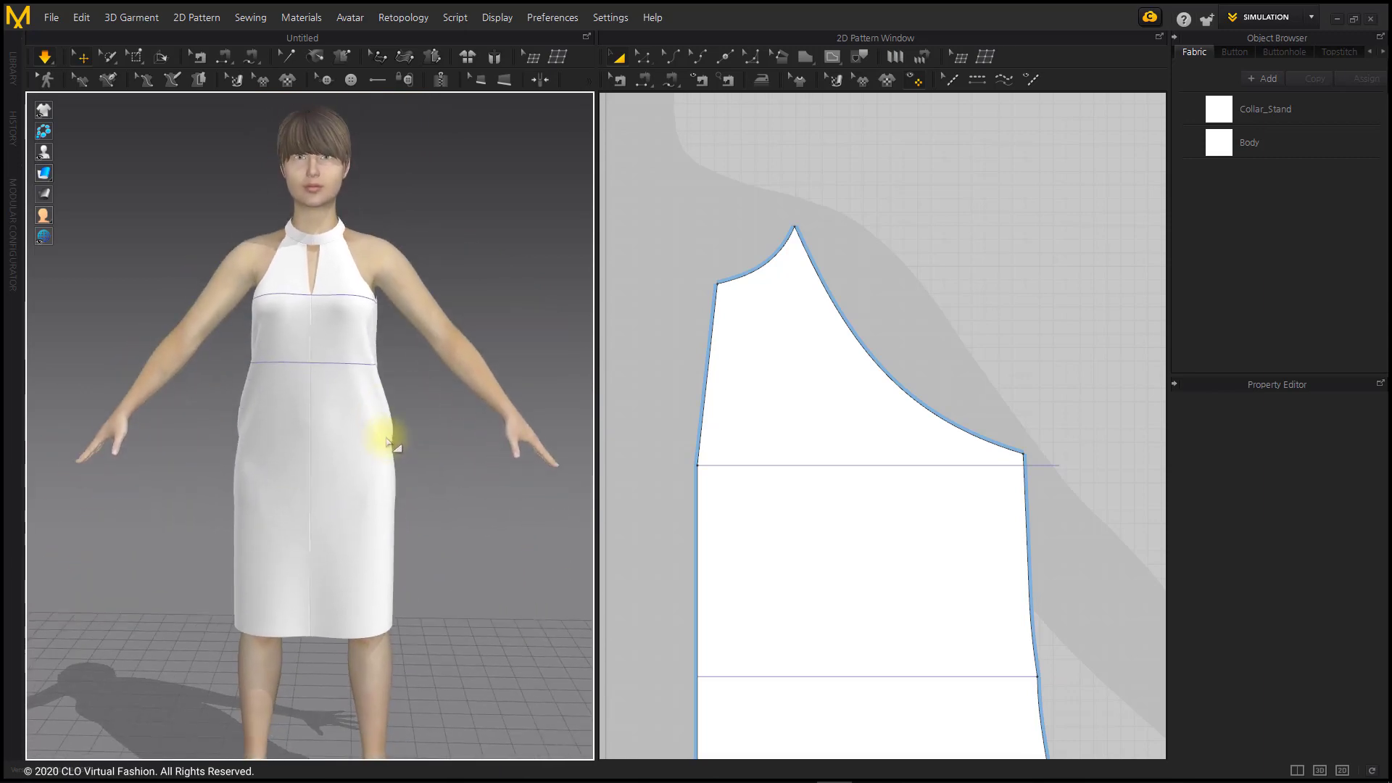
scroll(833, 568, down, 5)
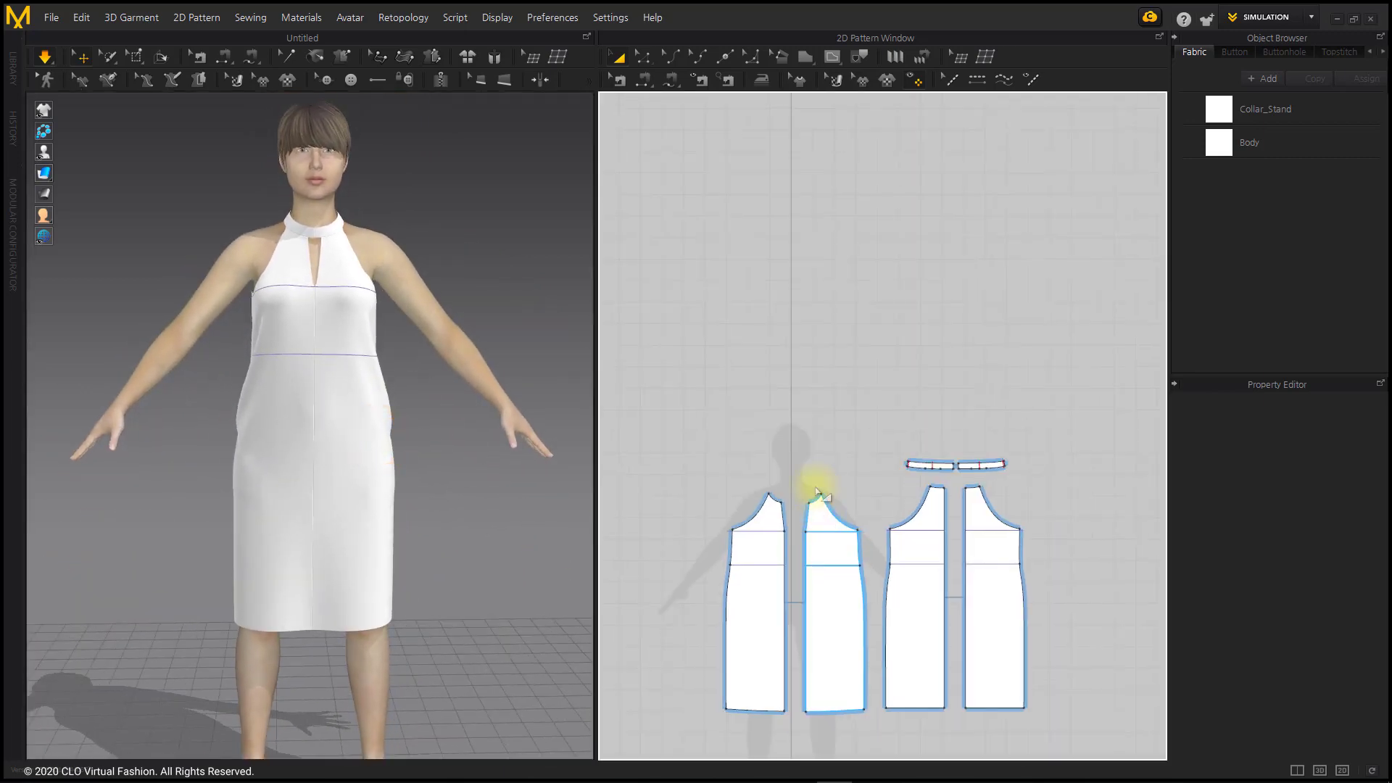
scroll(868, 428, up, 2)
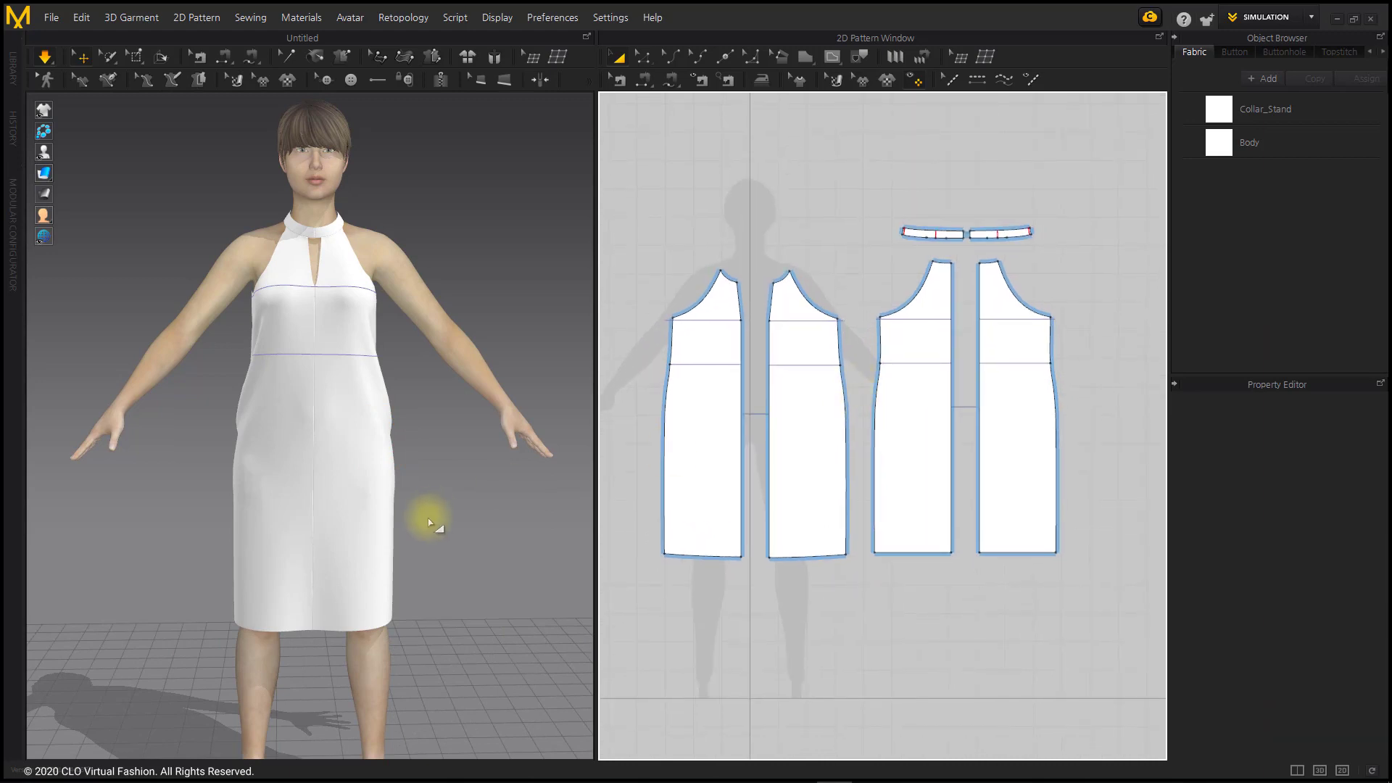
scroll(428, 524, up, 1)
scroll(428, 523, up, 2)
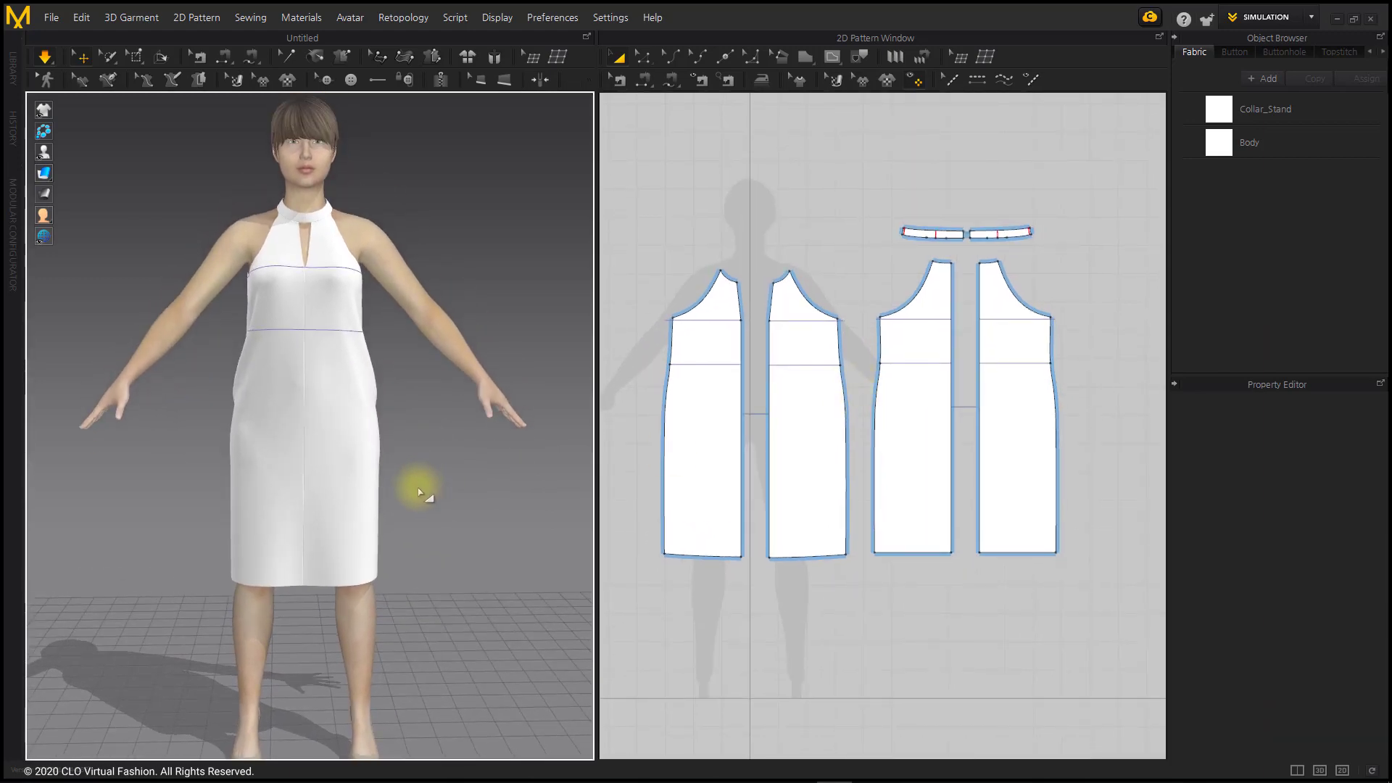
scroll(417, 495, down, 3)
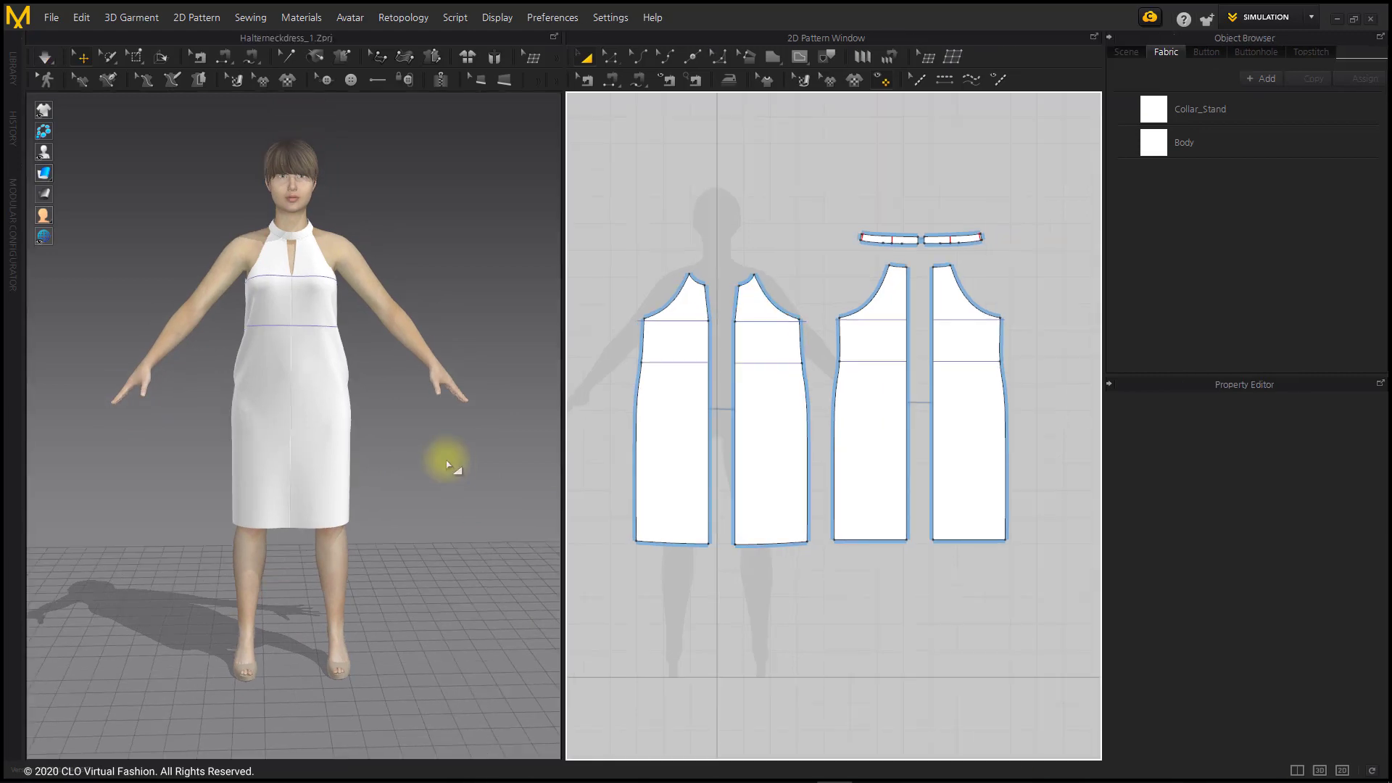
right_drag(440, 420, 361, 420)
scroll(348, 378, up, 5)
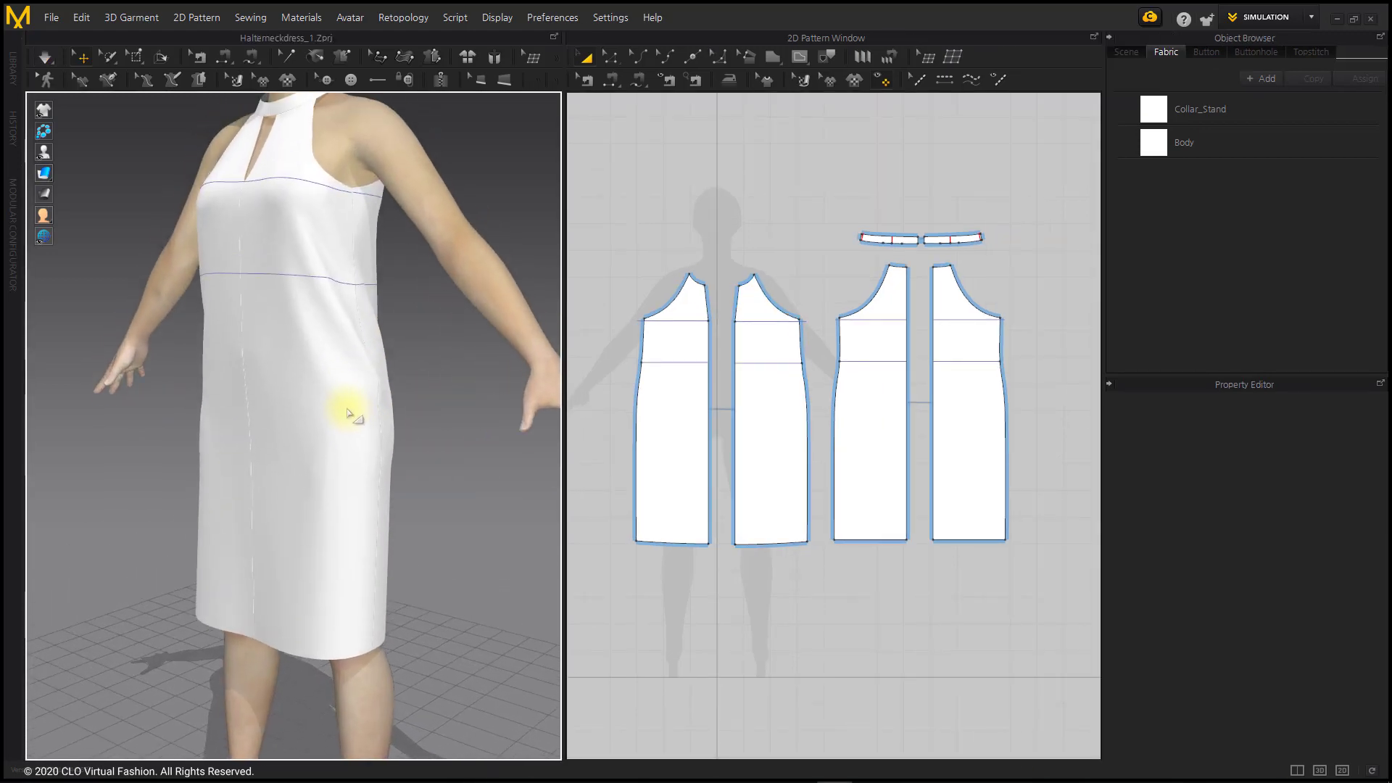
middle_drag(349, 410, 349, 423)
right_drag(339, 376, 414, 386)
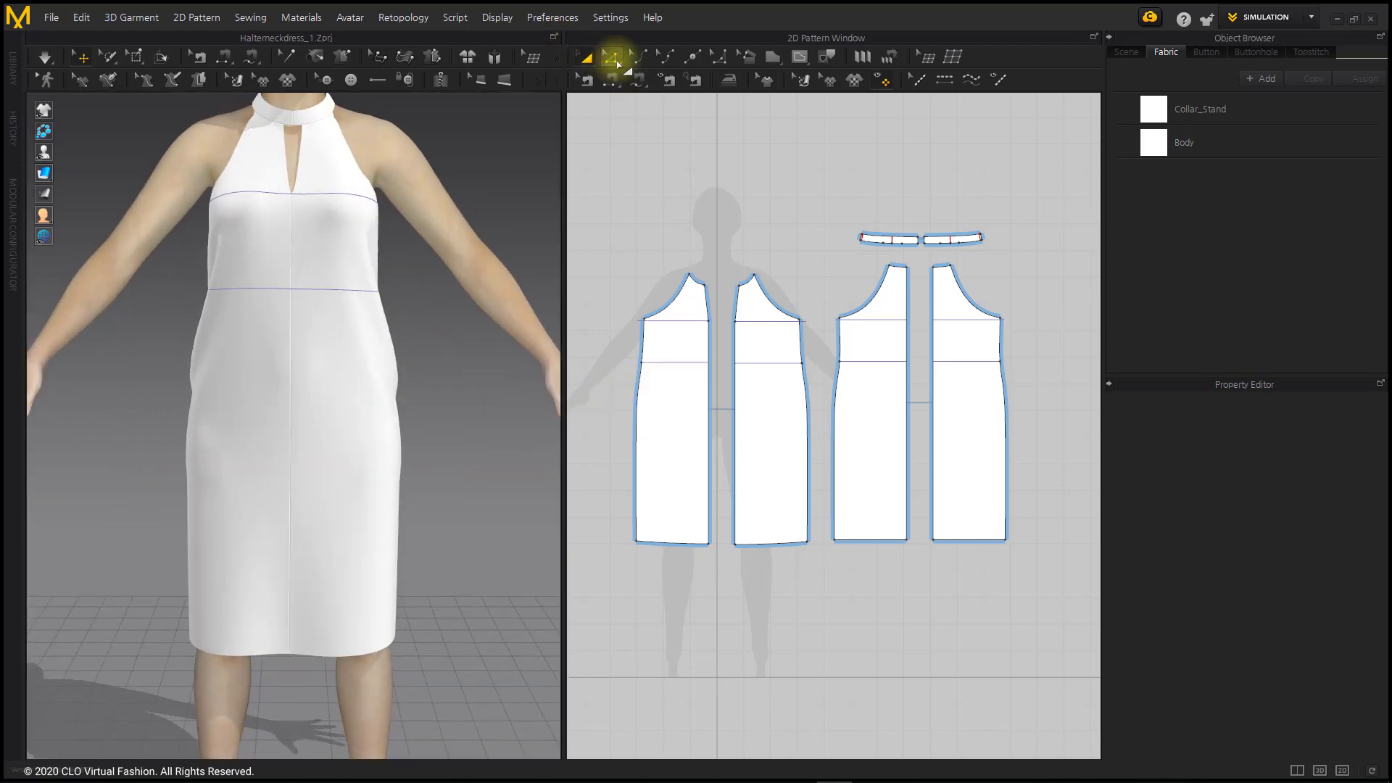
- Show the fabric as translucent and move the side-seam waist points of the front and back panels inward by 30 mm
click(617, 63)
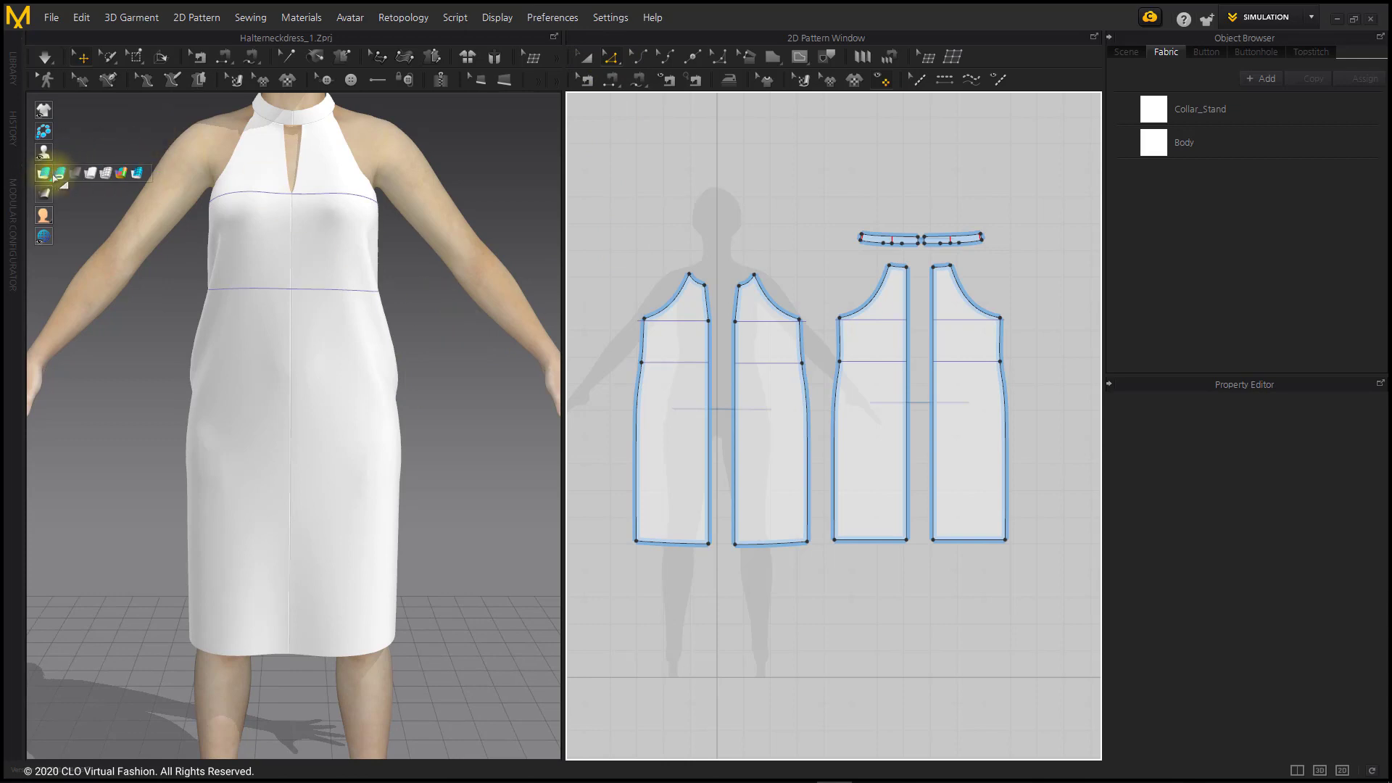
click(75, 173)
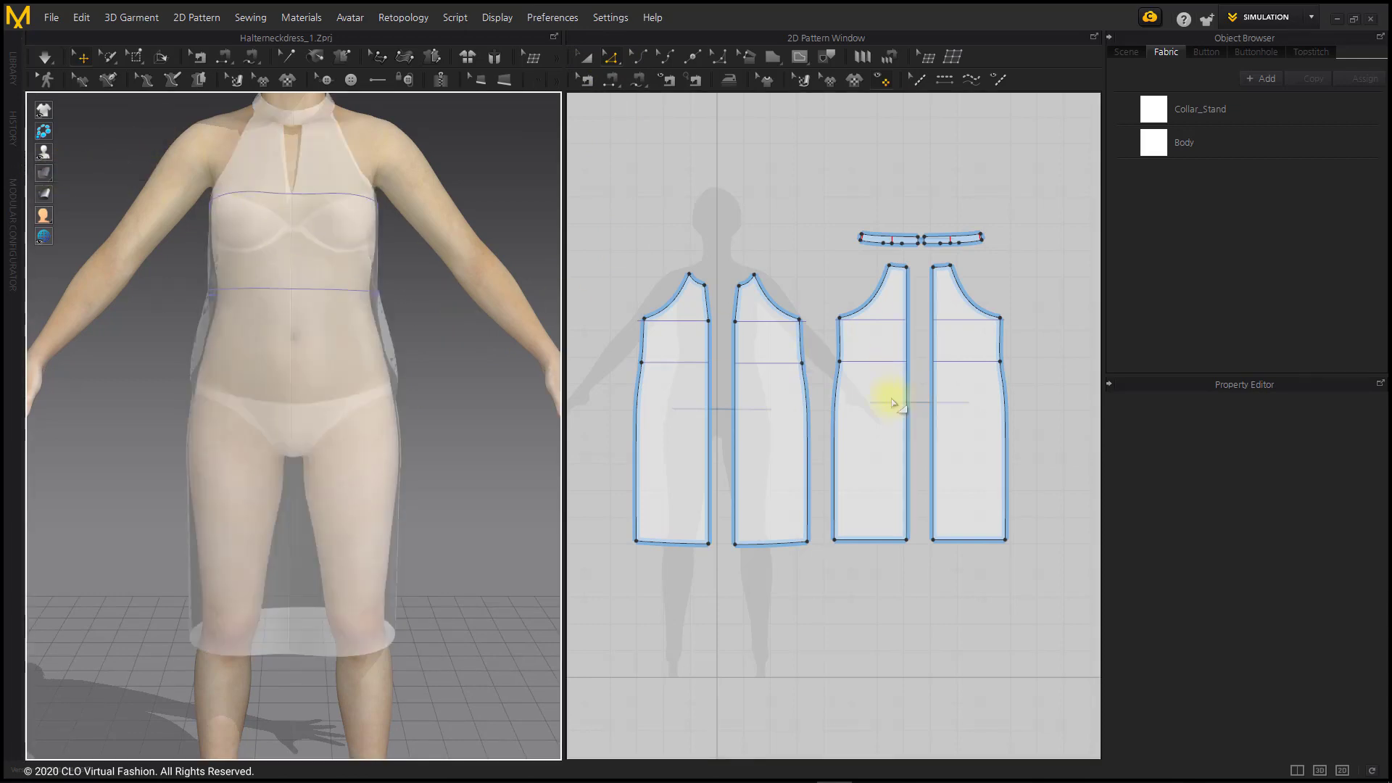
click(802, 364)
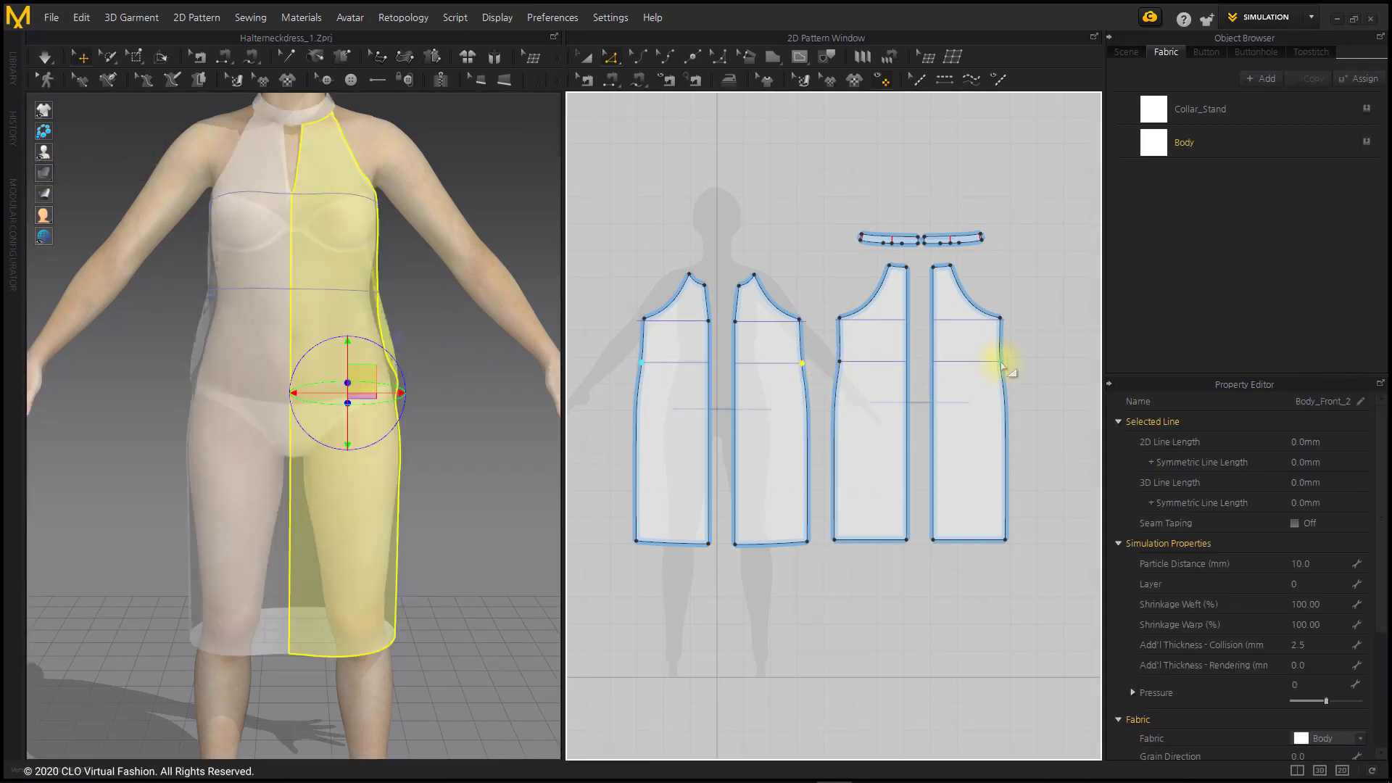
shift+click(1001, 362)
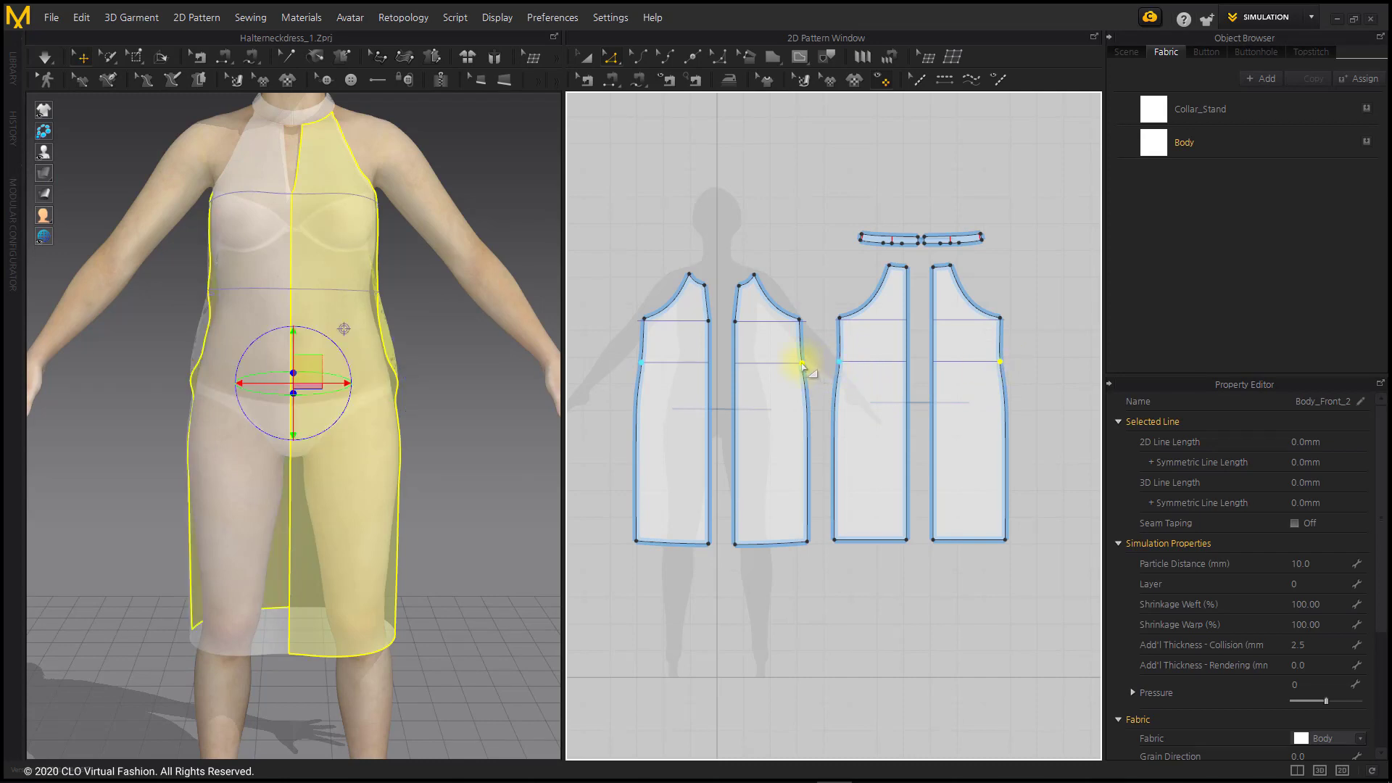
drag(804, 367, 792, 367)
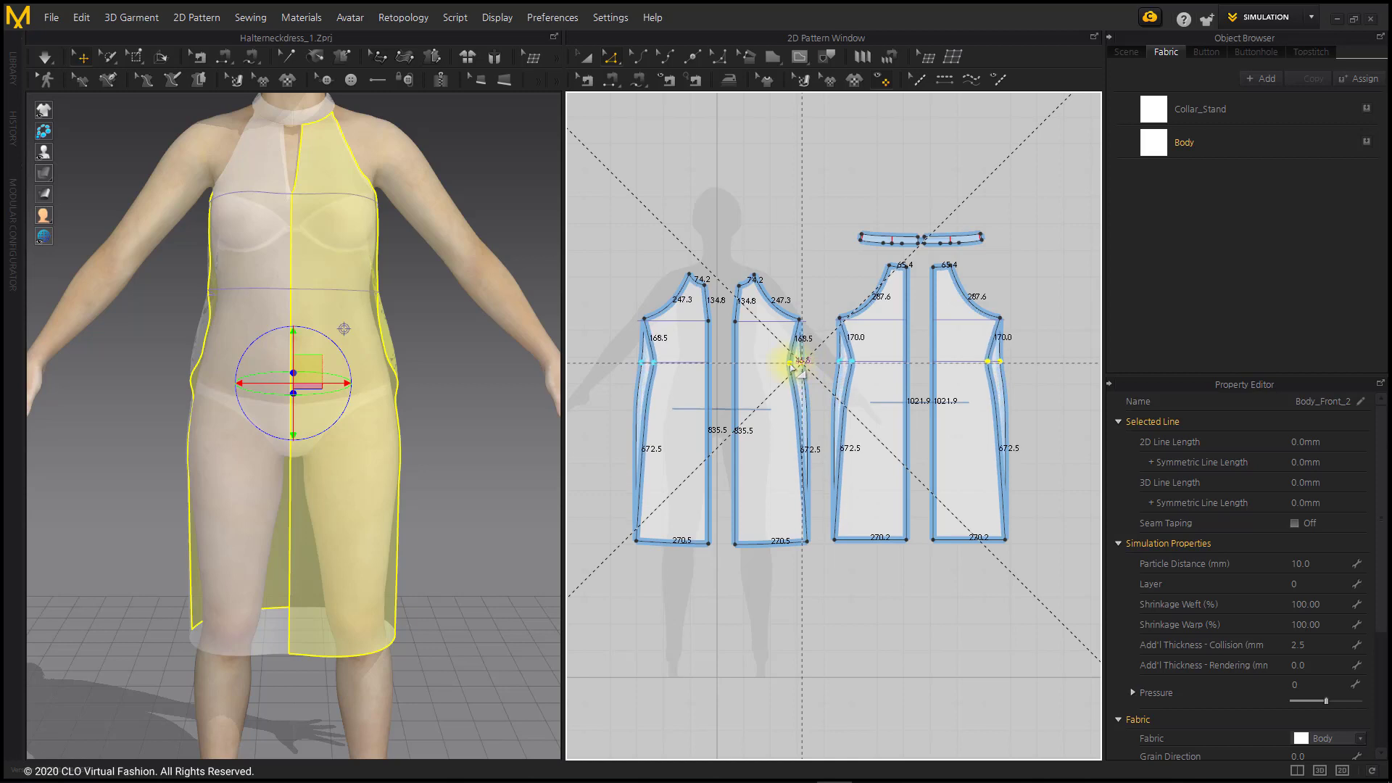
right_click(791, 366)
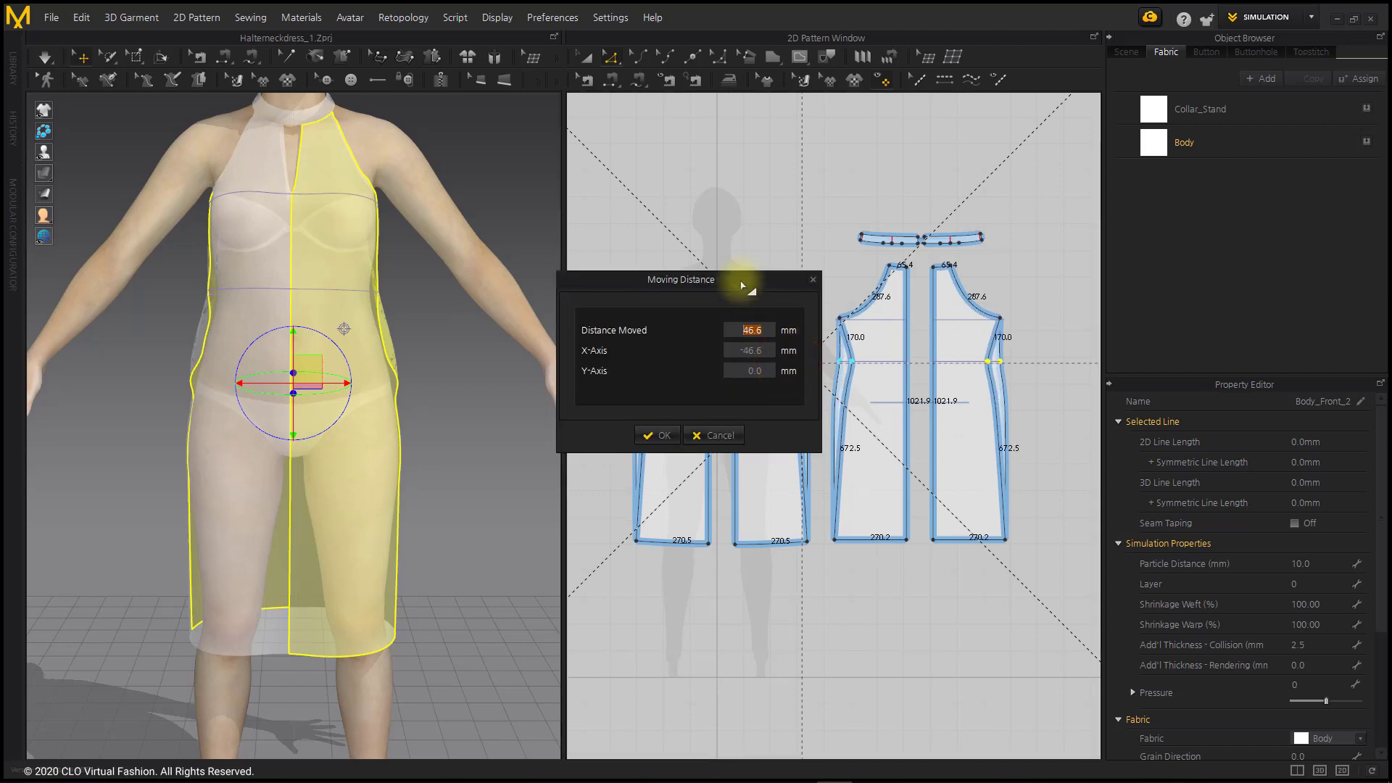
drag(765, 274, 723, 139)
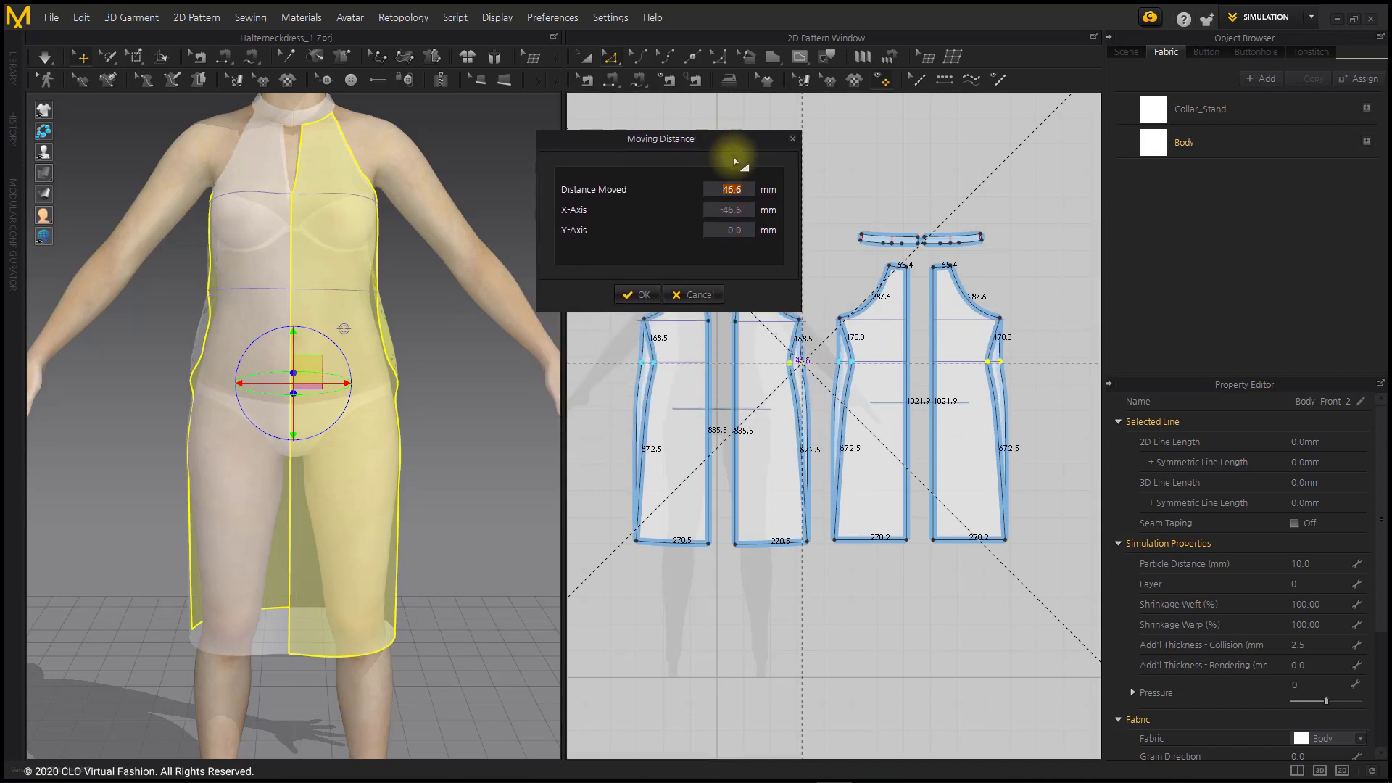
text(30)
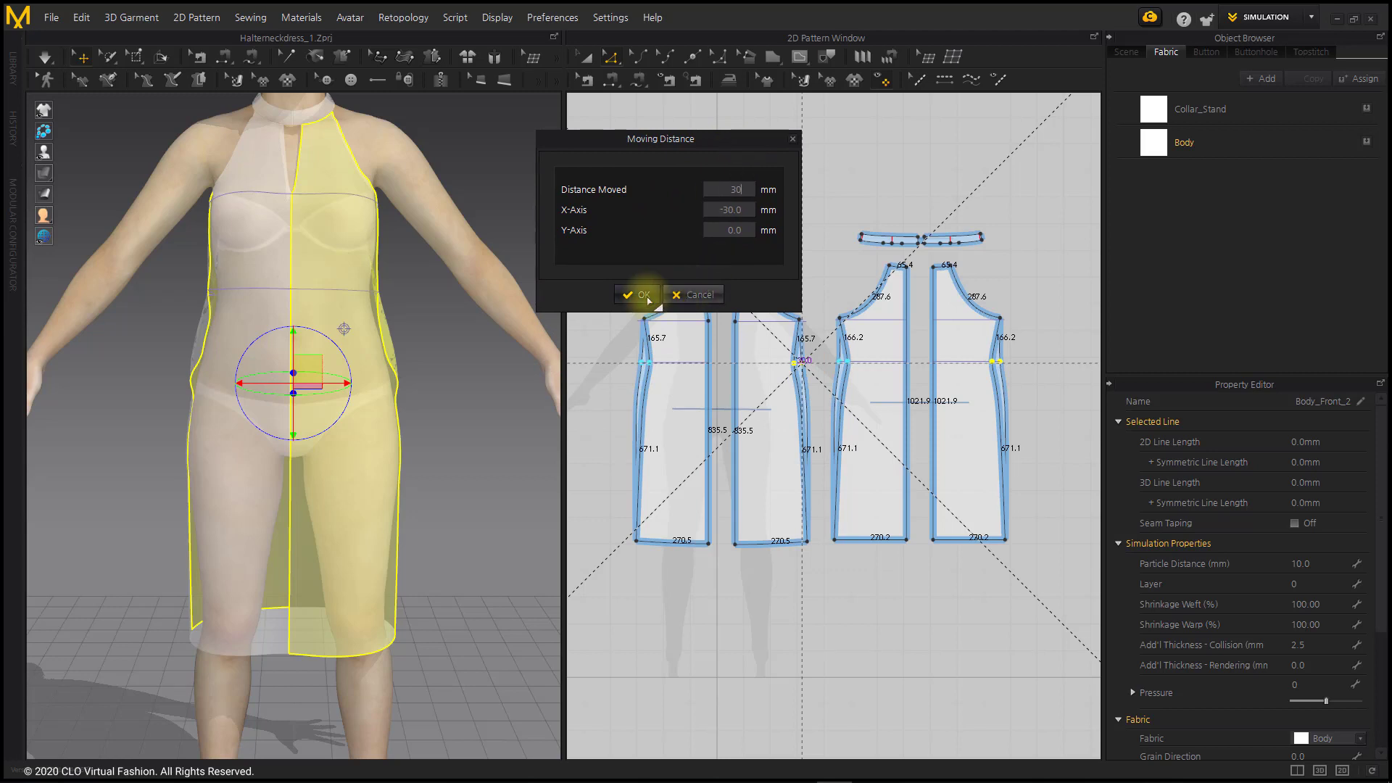
click(634, 295)
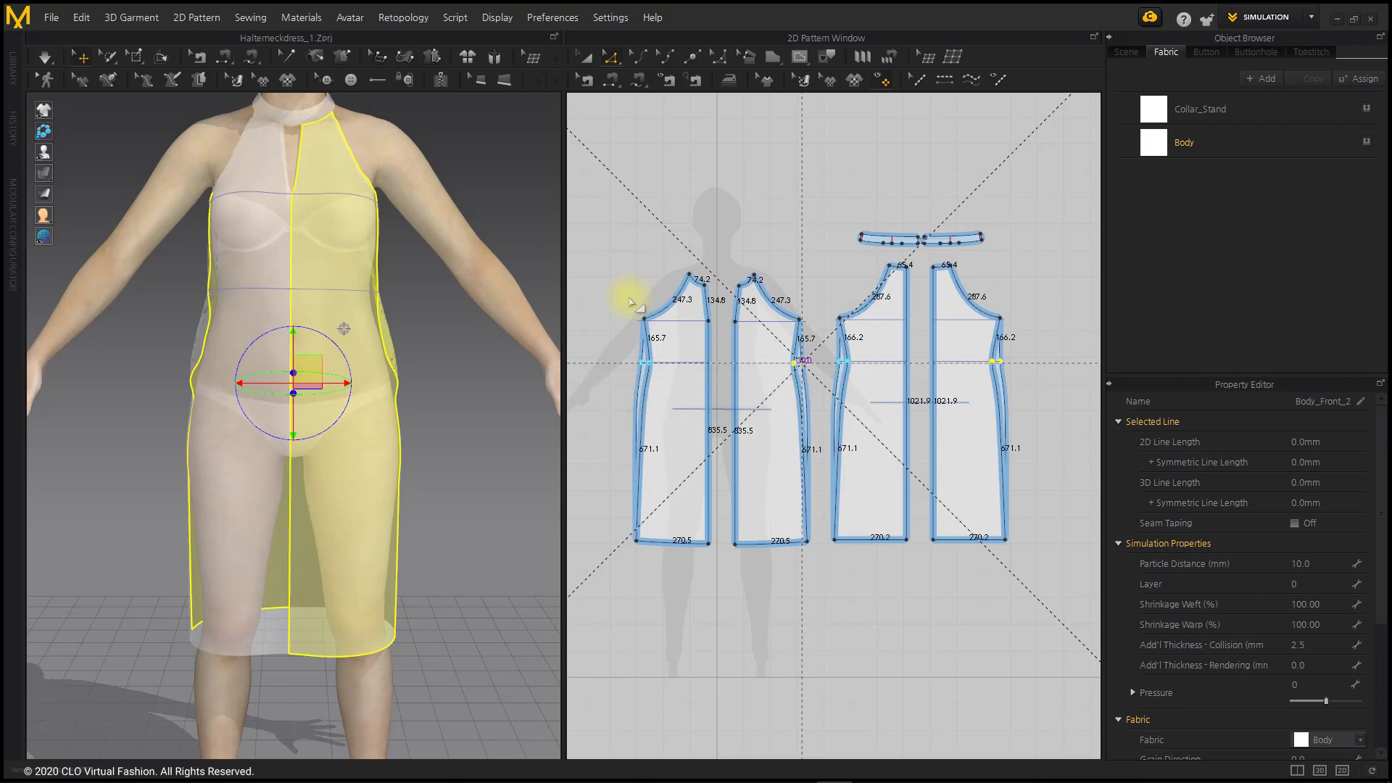
click(693, 233)
- Simulate the narrowed waist and display the dress fabric as an opaque surface again
click(44, 58)
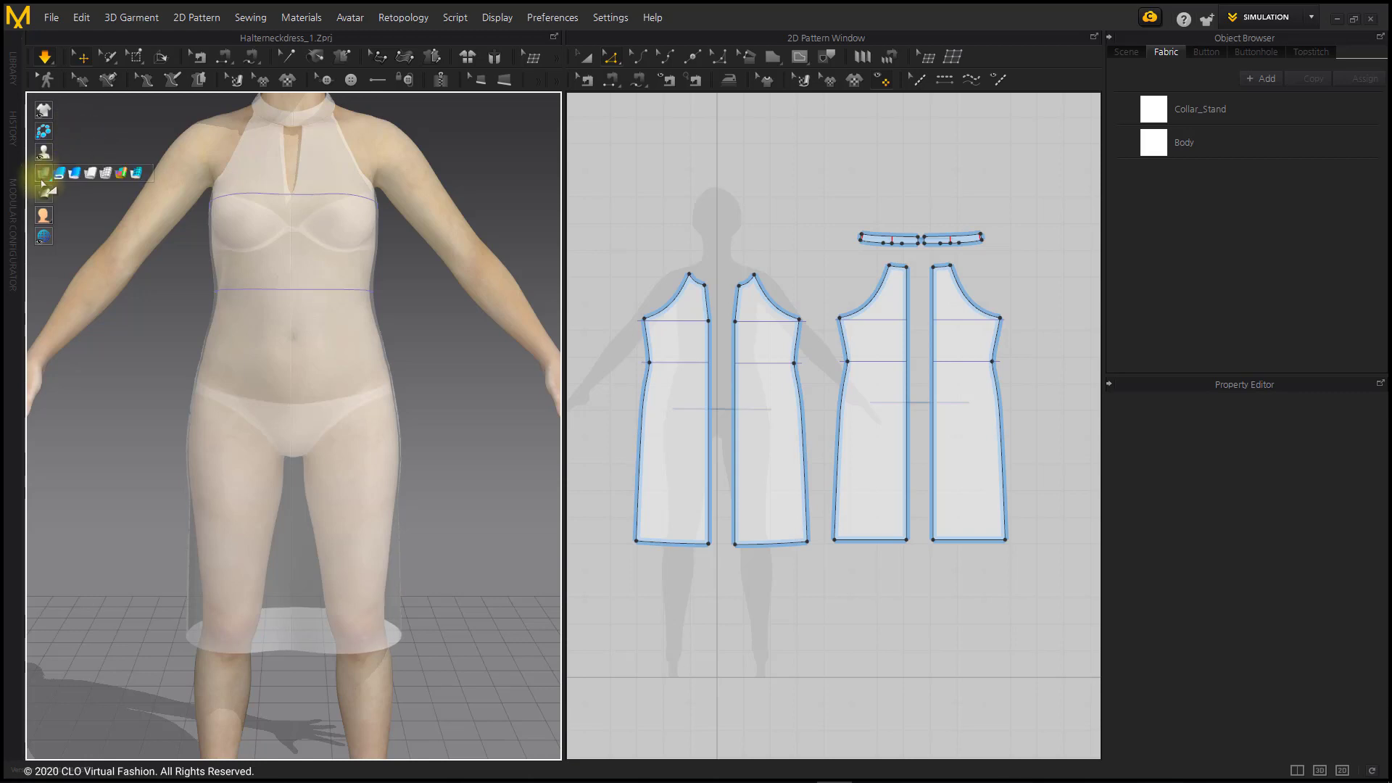
click(64, 174)
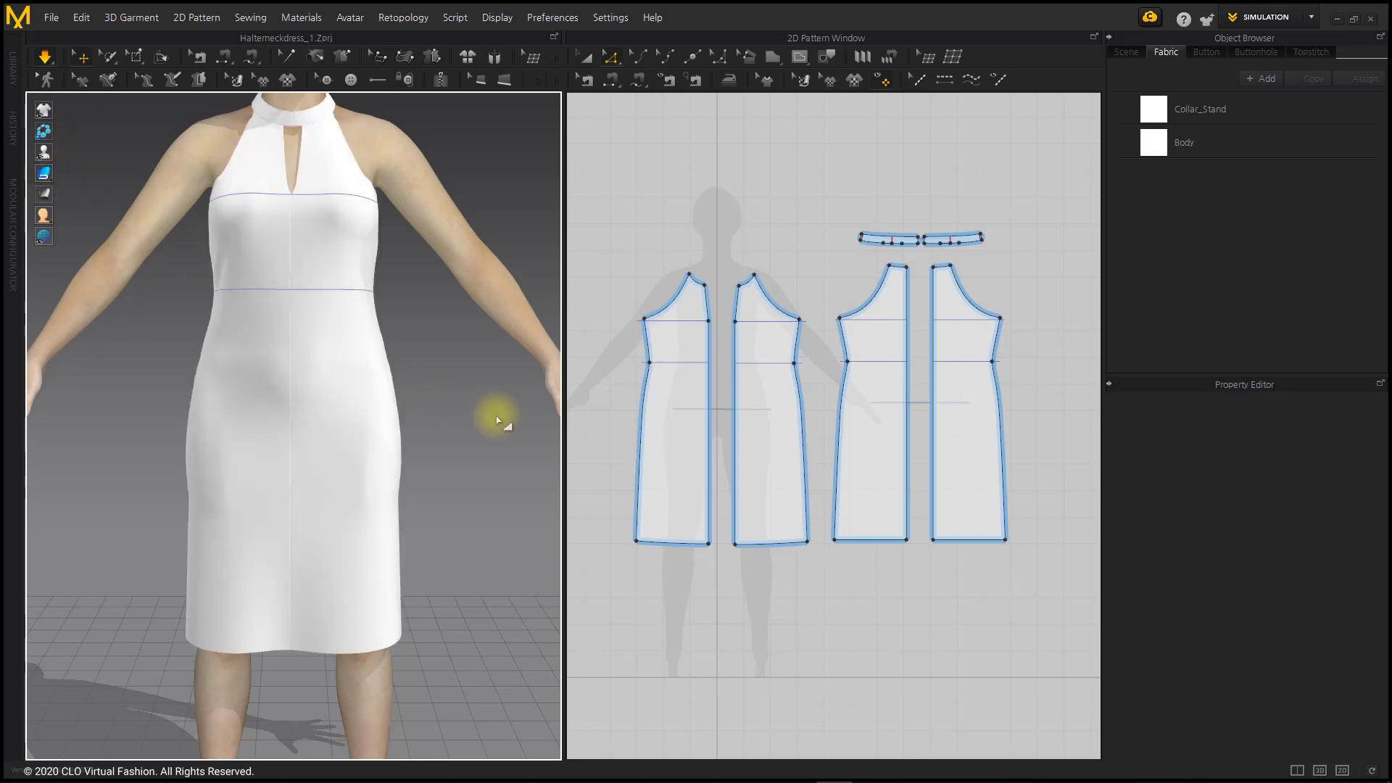
mouse_move(464, 442)
right_down()
mouse_move(114, 449)
mouse_move(485, 448)
right_up()
click(799, 229)
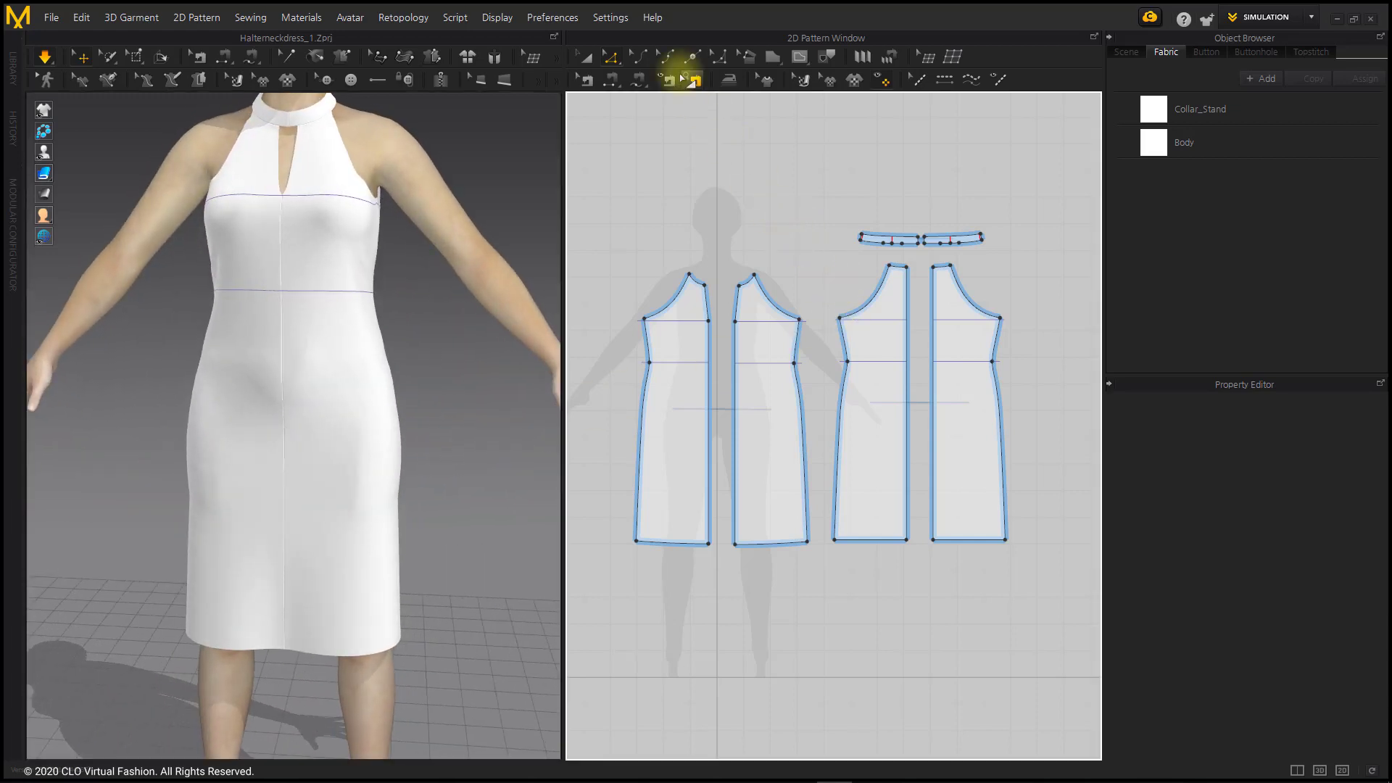
- Curve the front panel's side seam slightly outward from below the waist toward the hem with Edit Curvature
click(639, 57)
scroll(819, 403, up, 5)
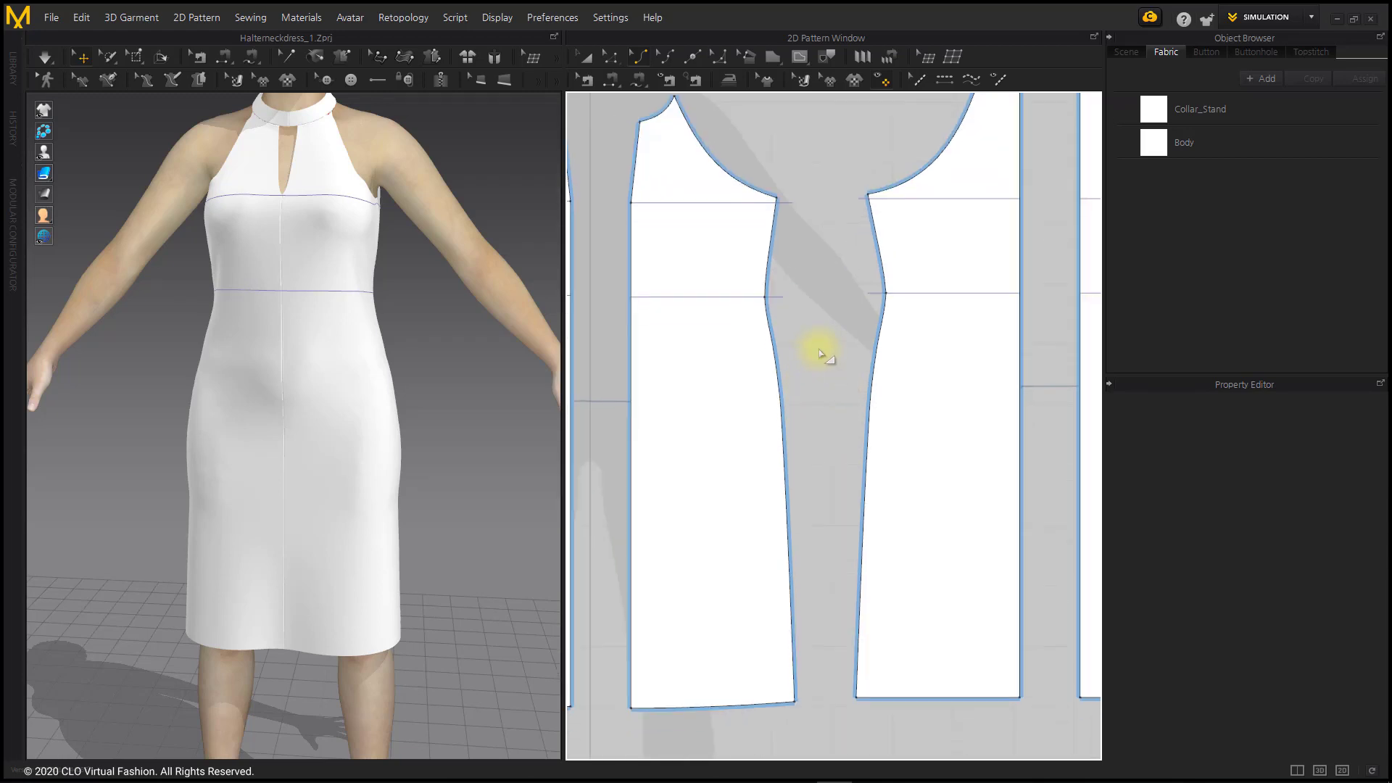
scroll(814, 308, up, 2)
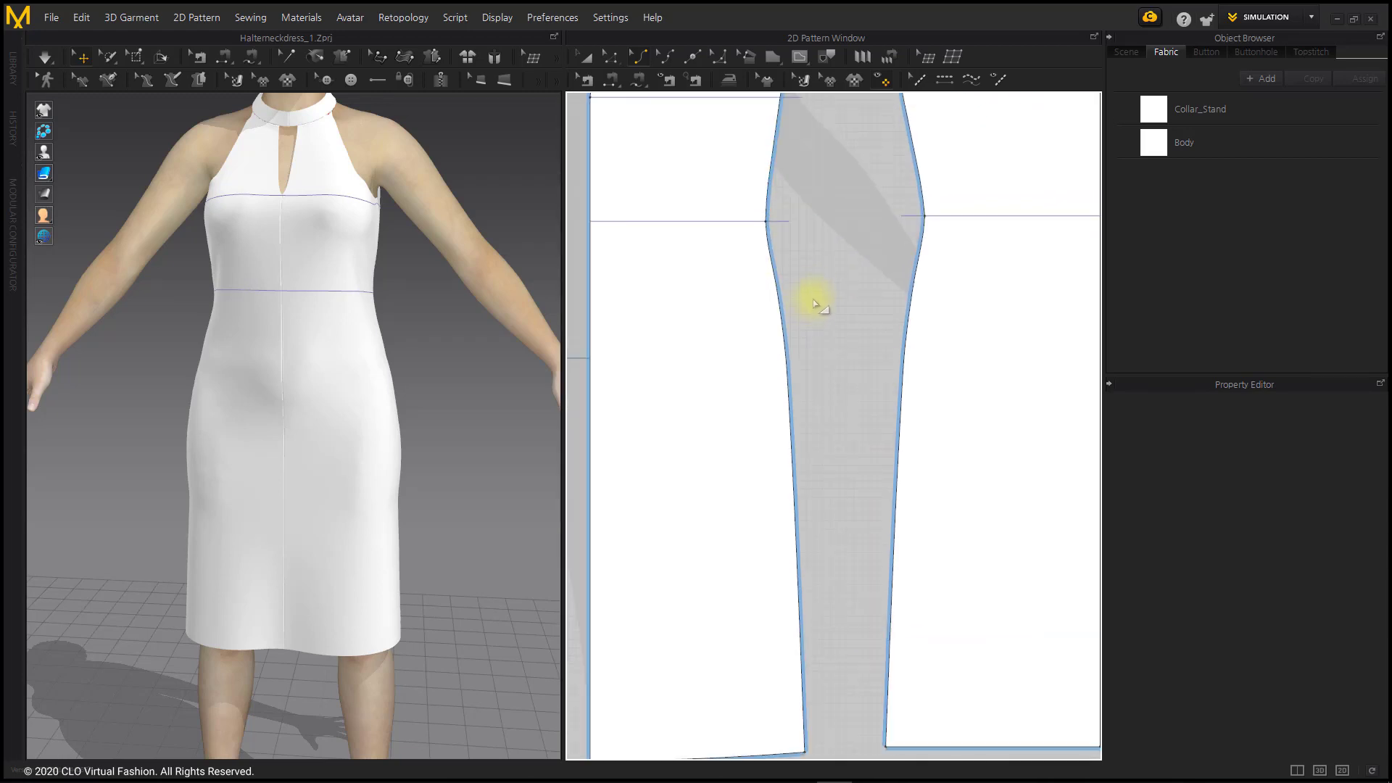
click(783, 308)
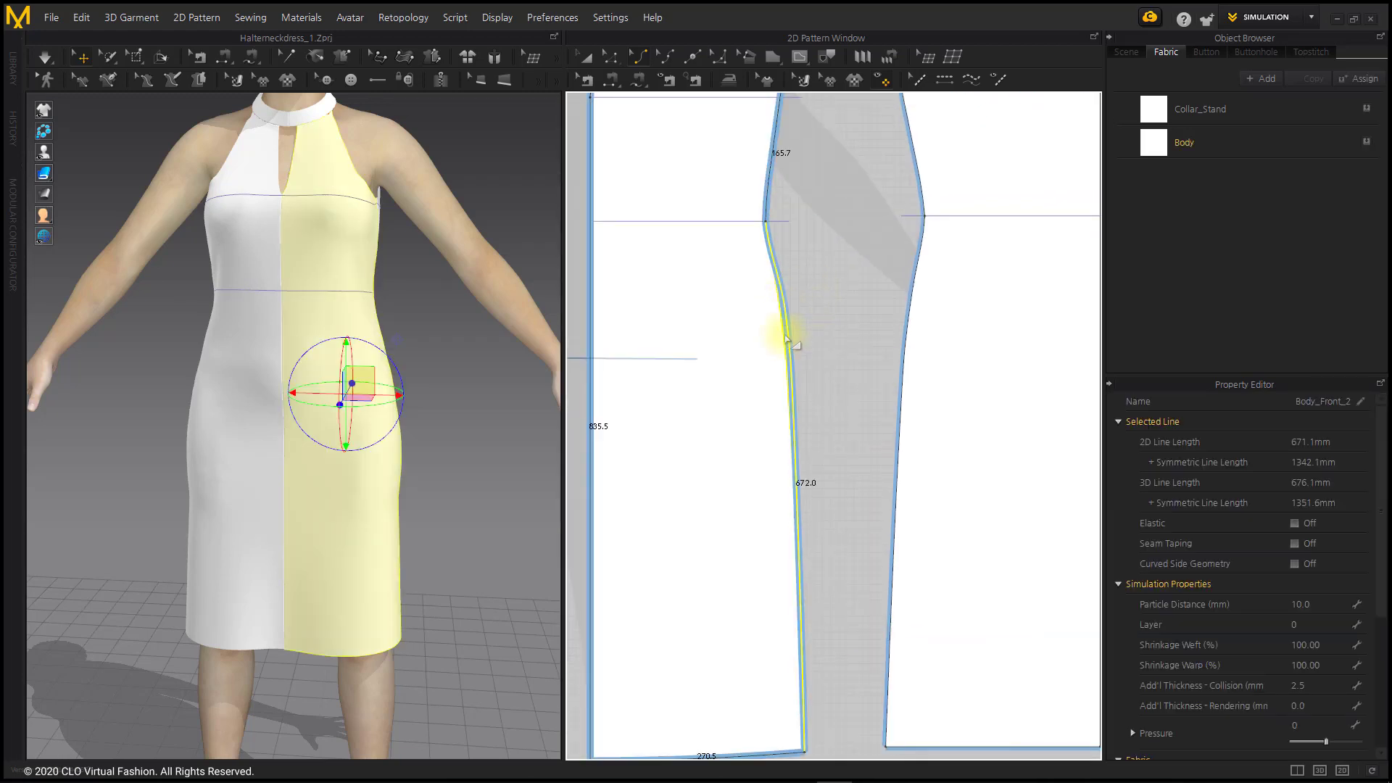
drag(798, 348, 805, 412)
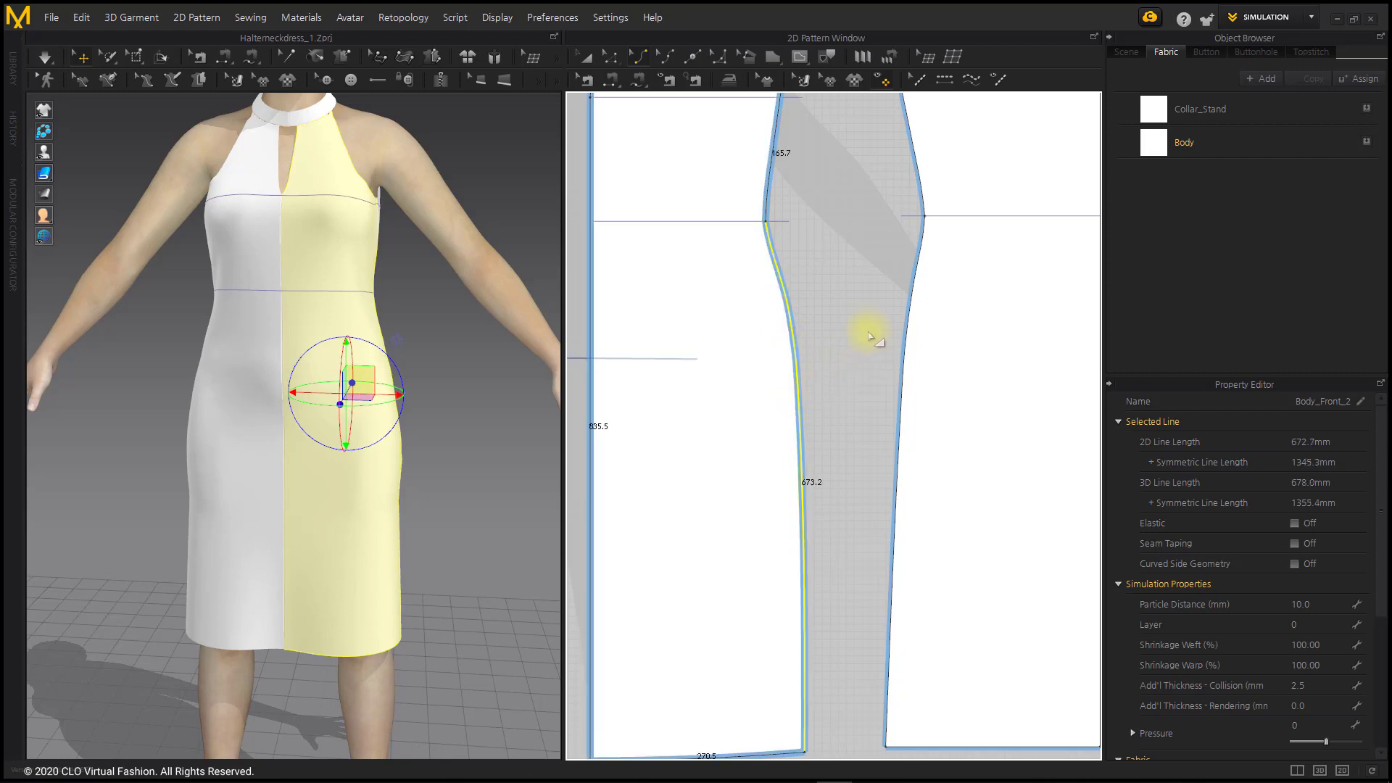
- Curve the back panel's side seam slightly outward below the waist to match the front side seam
click(905, 311)
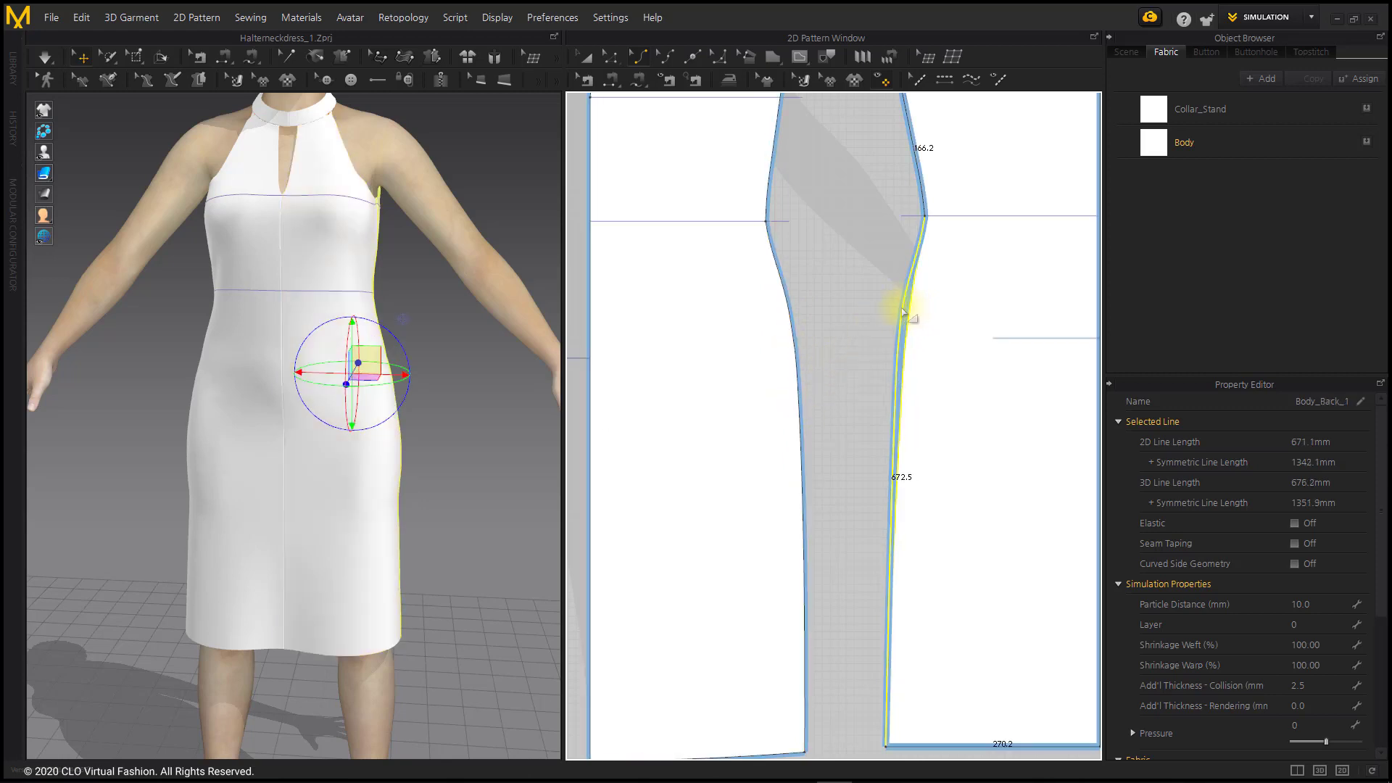
drag(903, 311, 901, 313)
drag(897, 369, 891, 370)
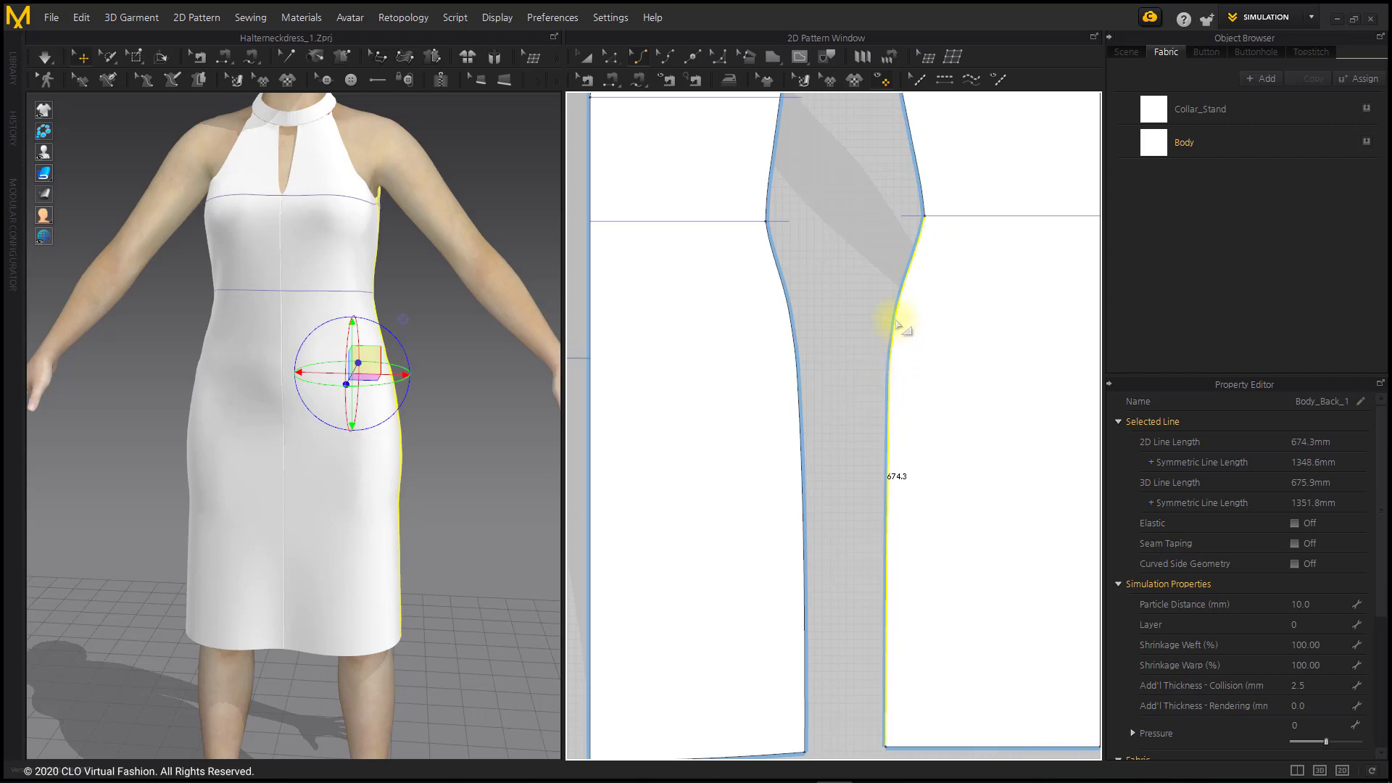
click(877, 284)
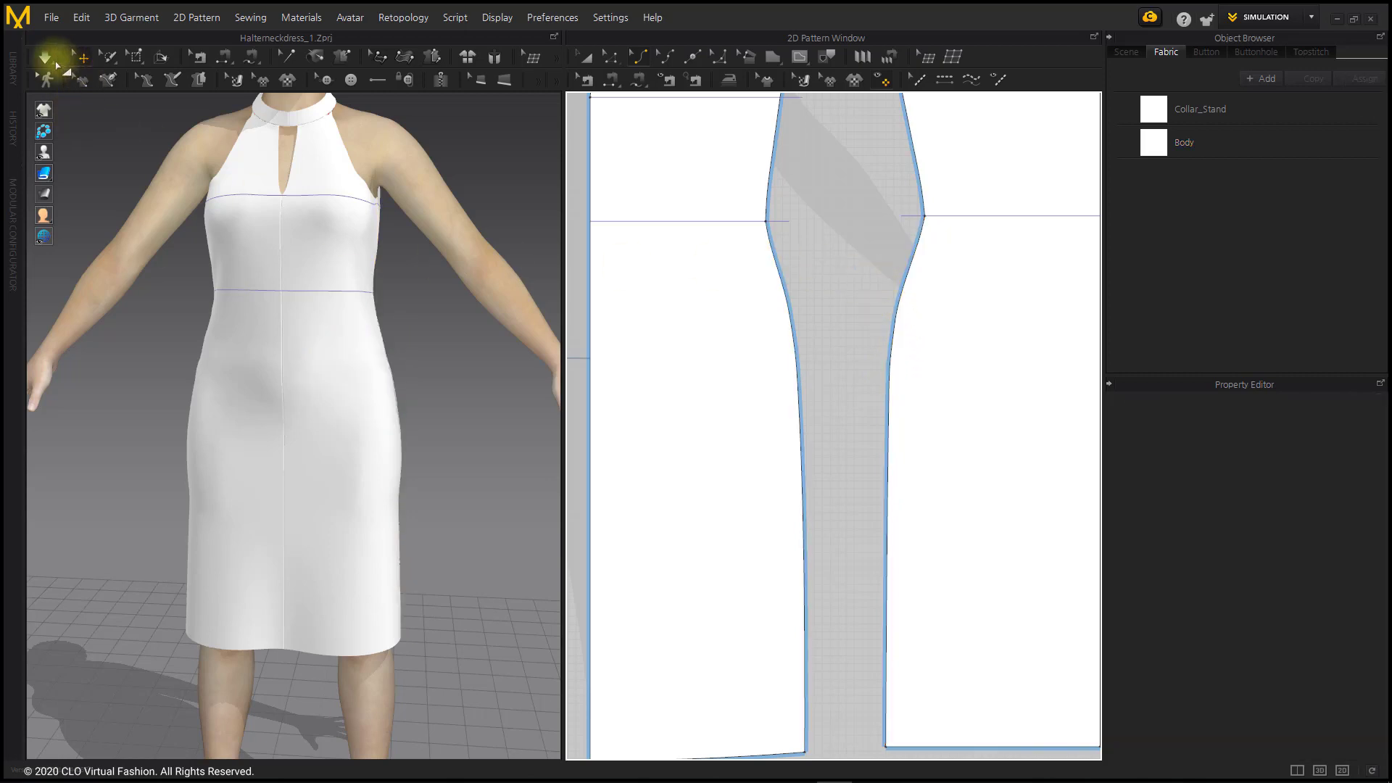
- Simulate the dress with the reshaped side seams and check its silhouette from the front alongside the pattern pieces
click(45, 56)
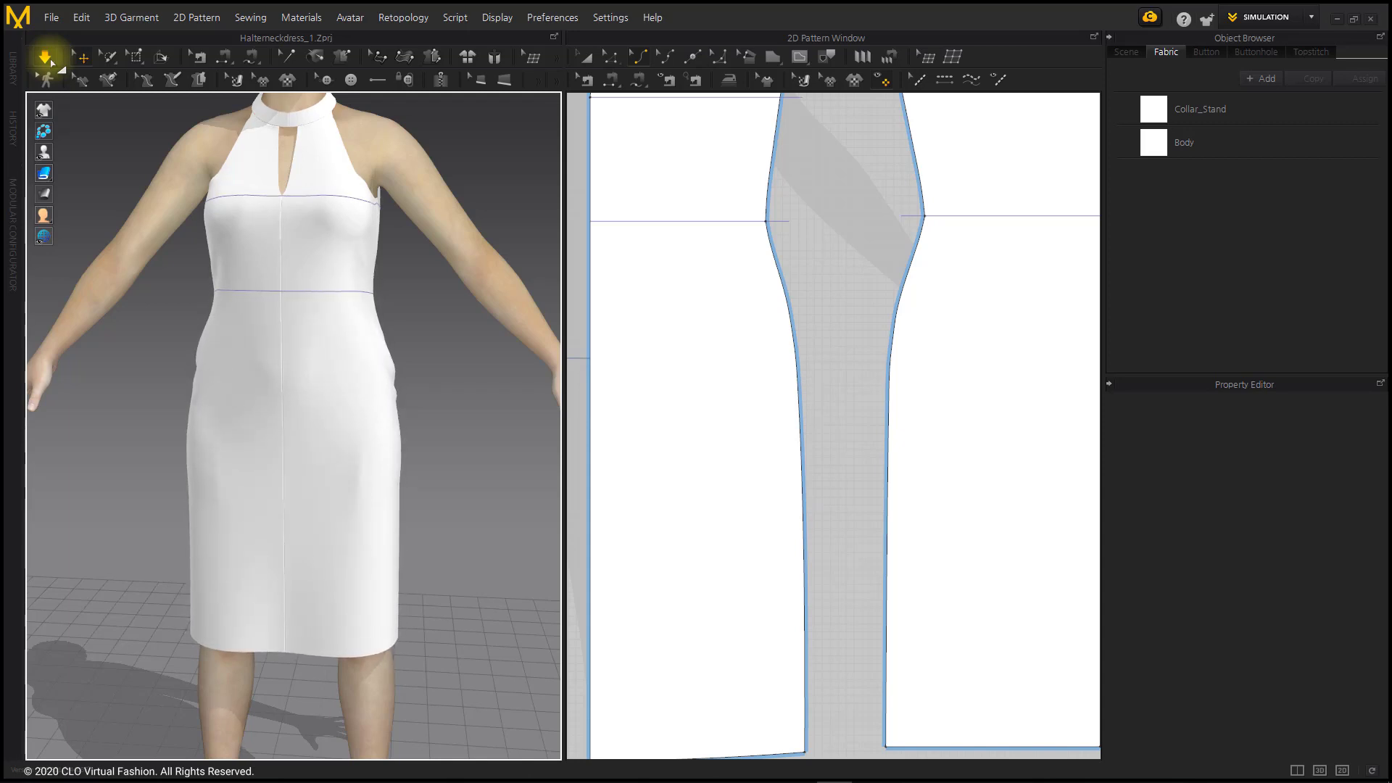
click(45, 57)
mouse_move(508, 475)
right_down()
mouse_move(137, 482)
mouse_move(515, 486)
right_up()
scroll(488, 480, down, 3)
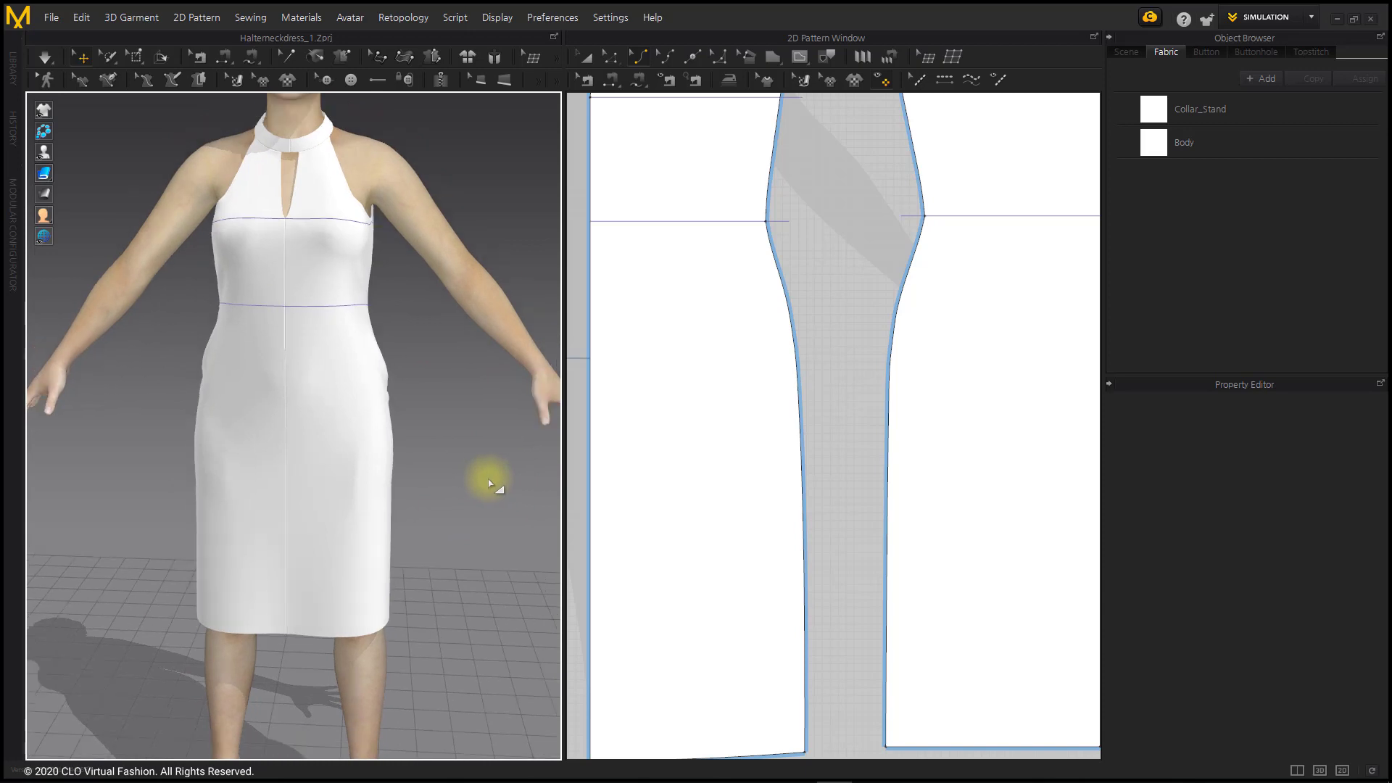
middle_drag(489, 480, 513, 524)
click(481, 505)
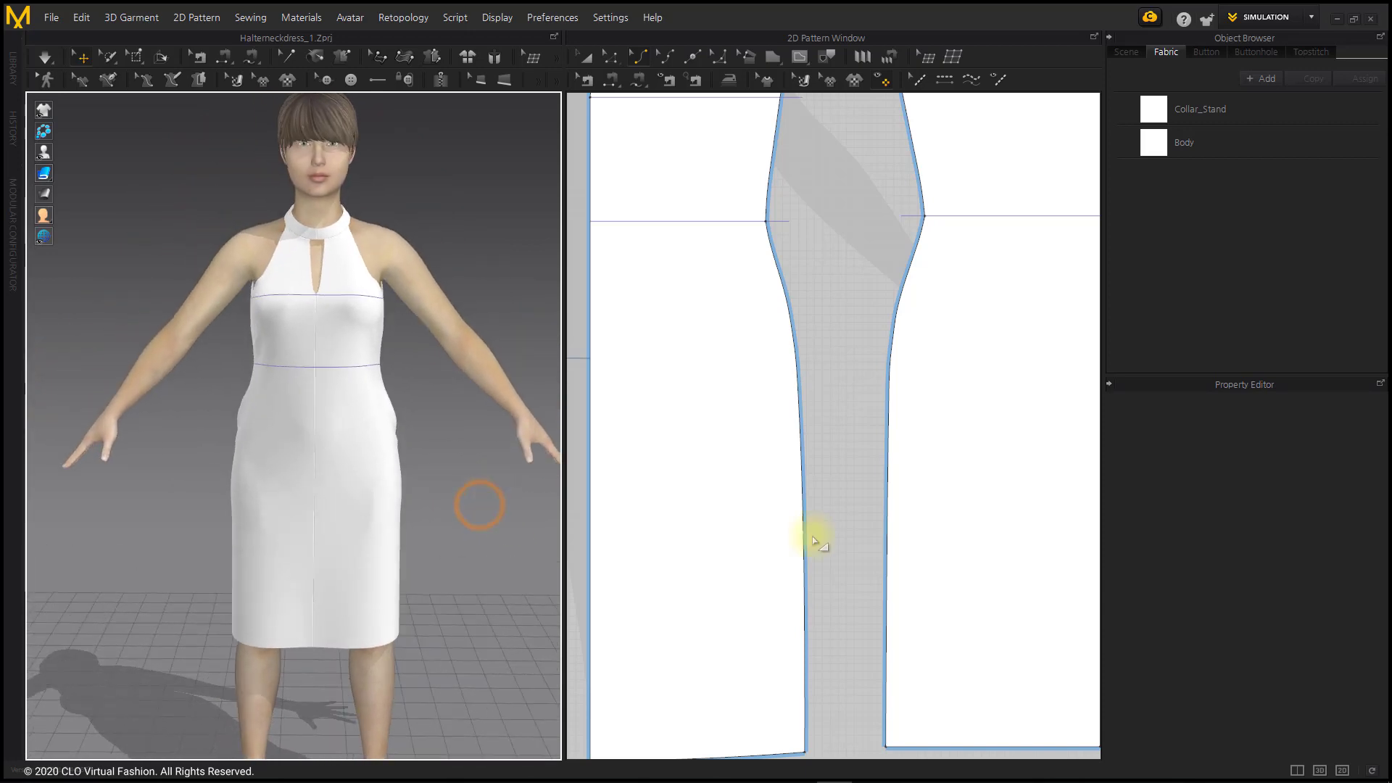
scroll(826, 535, down, 5)
middle_drag(839, 535, 954, 519)
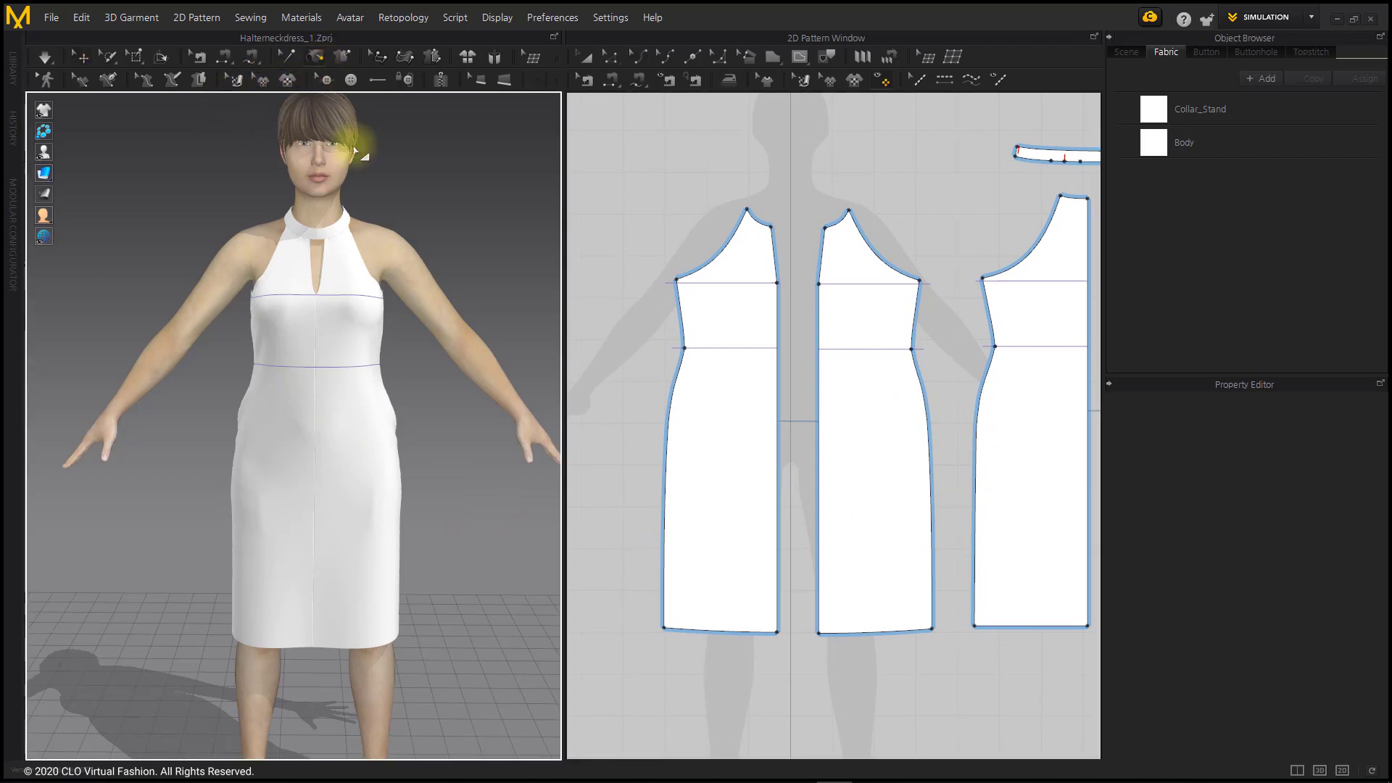
- Tack the waistline on both sides of the front and back of the dress to pinch in the excess waist width
click(1321, 771)
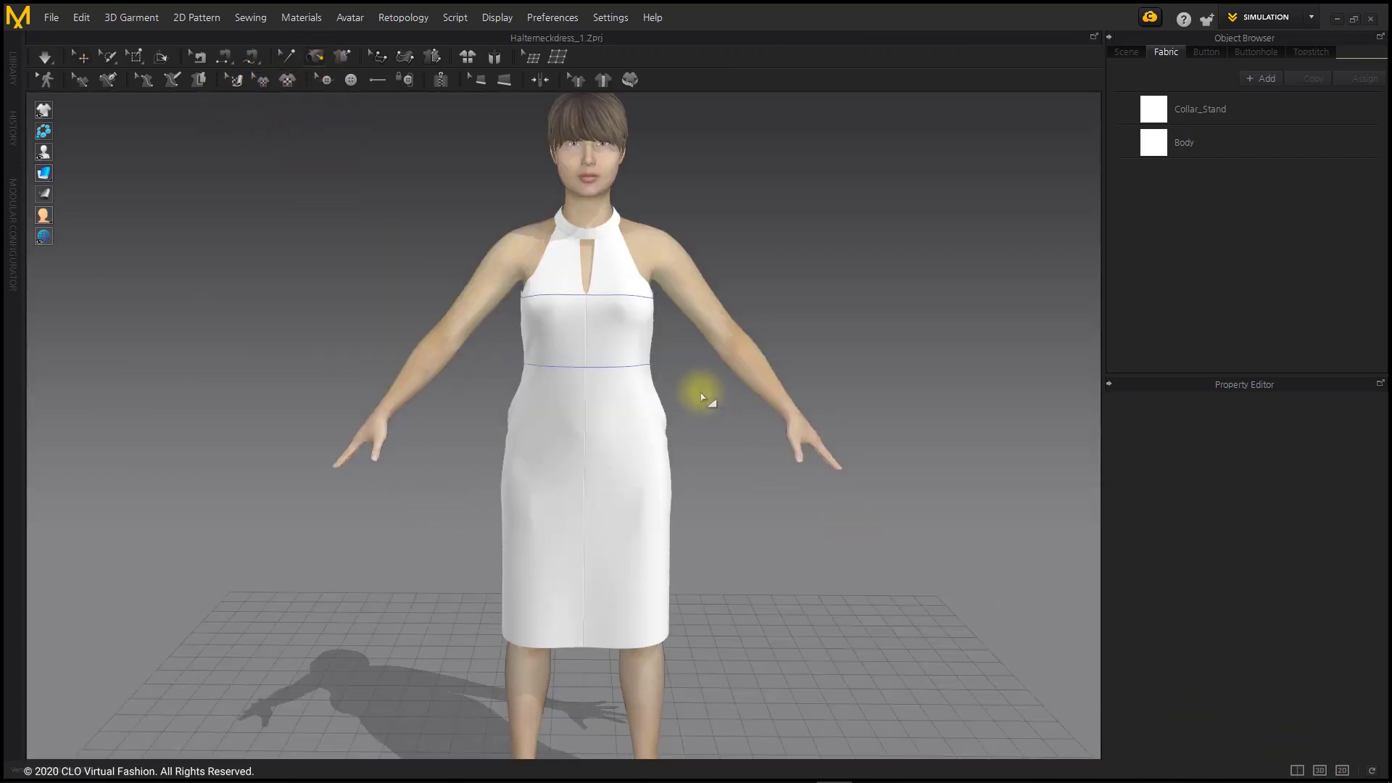
scroll(703, 406, up, 4)
scroll(716, 517, up, 2)
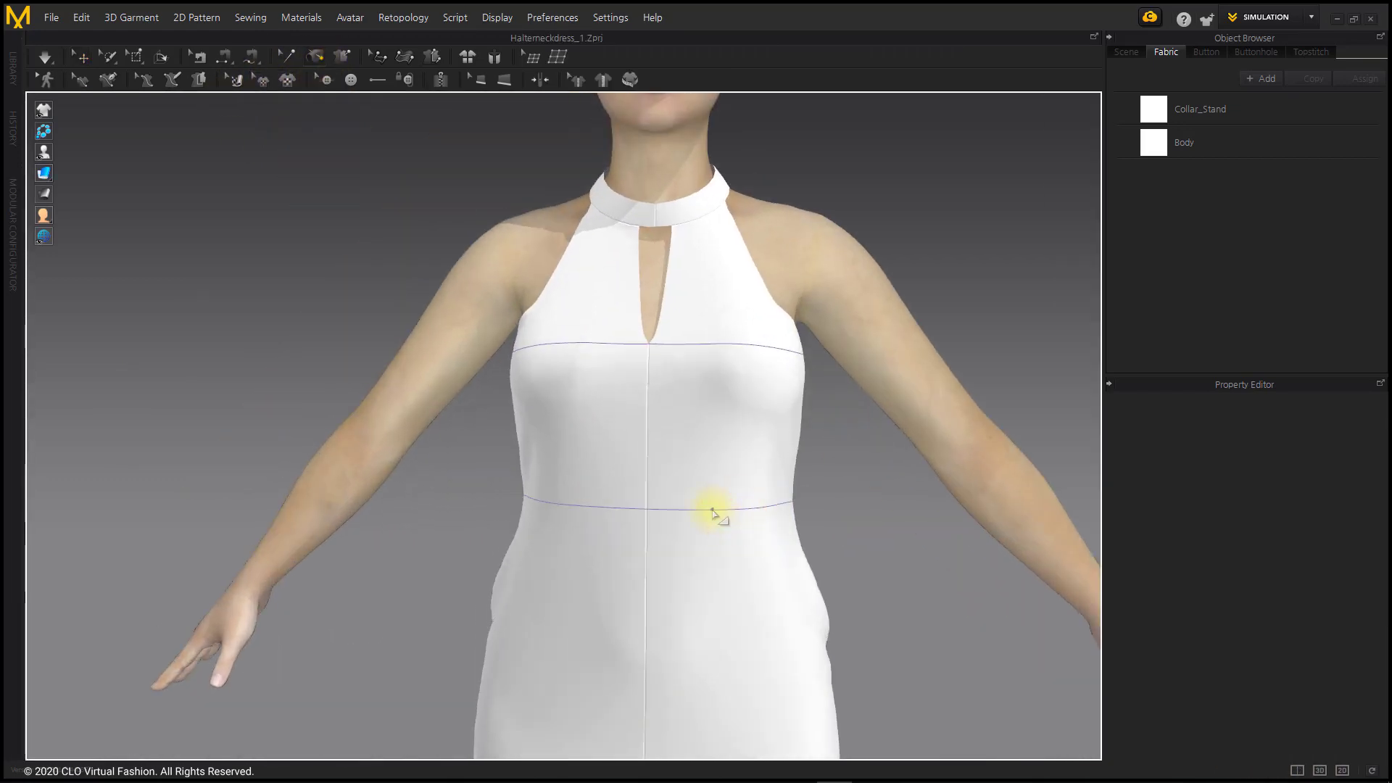
click(576, 540)
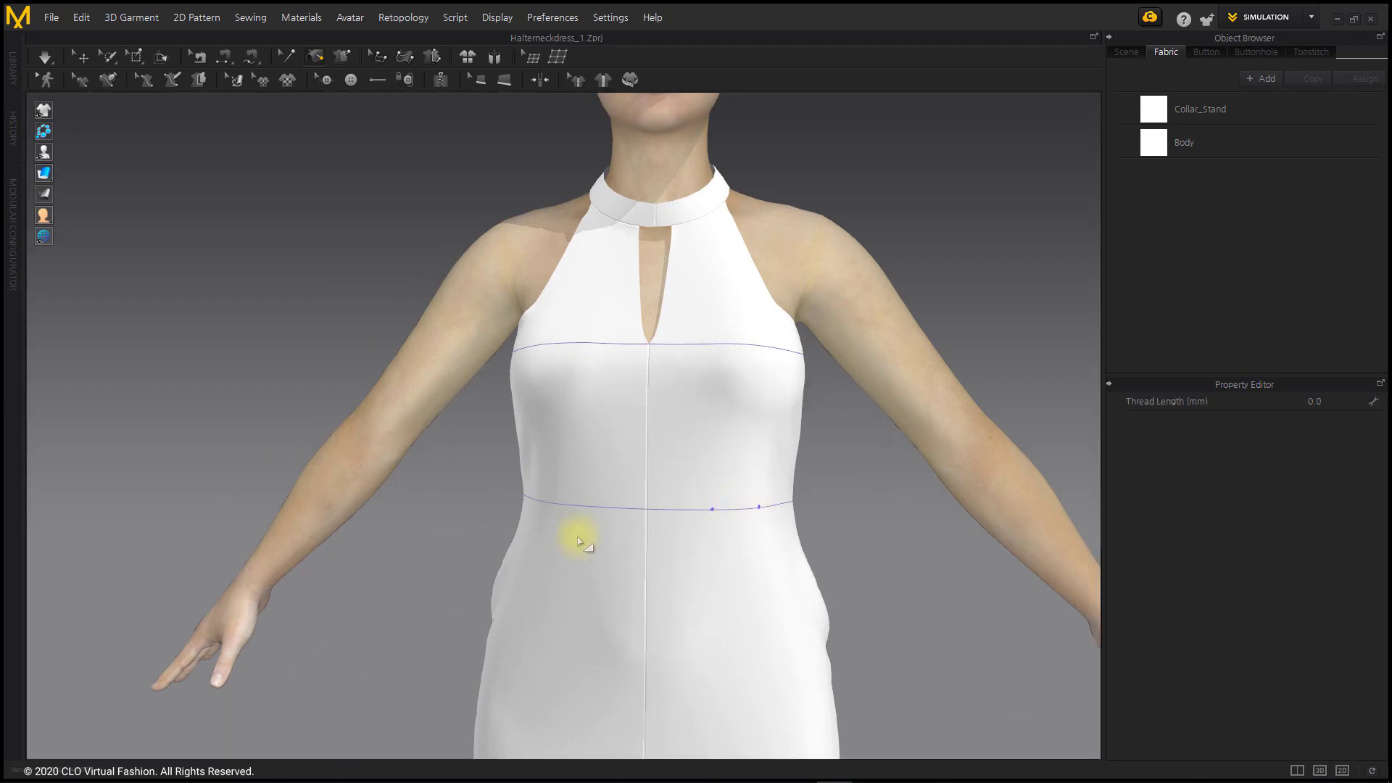
click(560, 530)
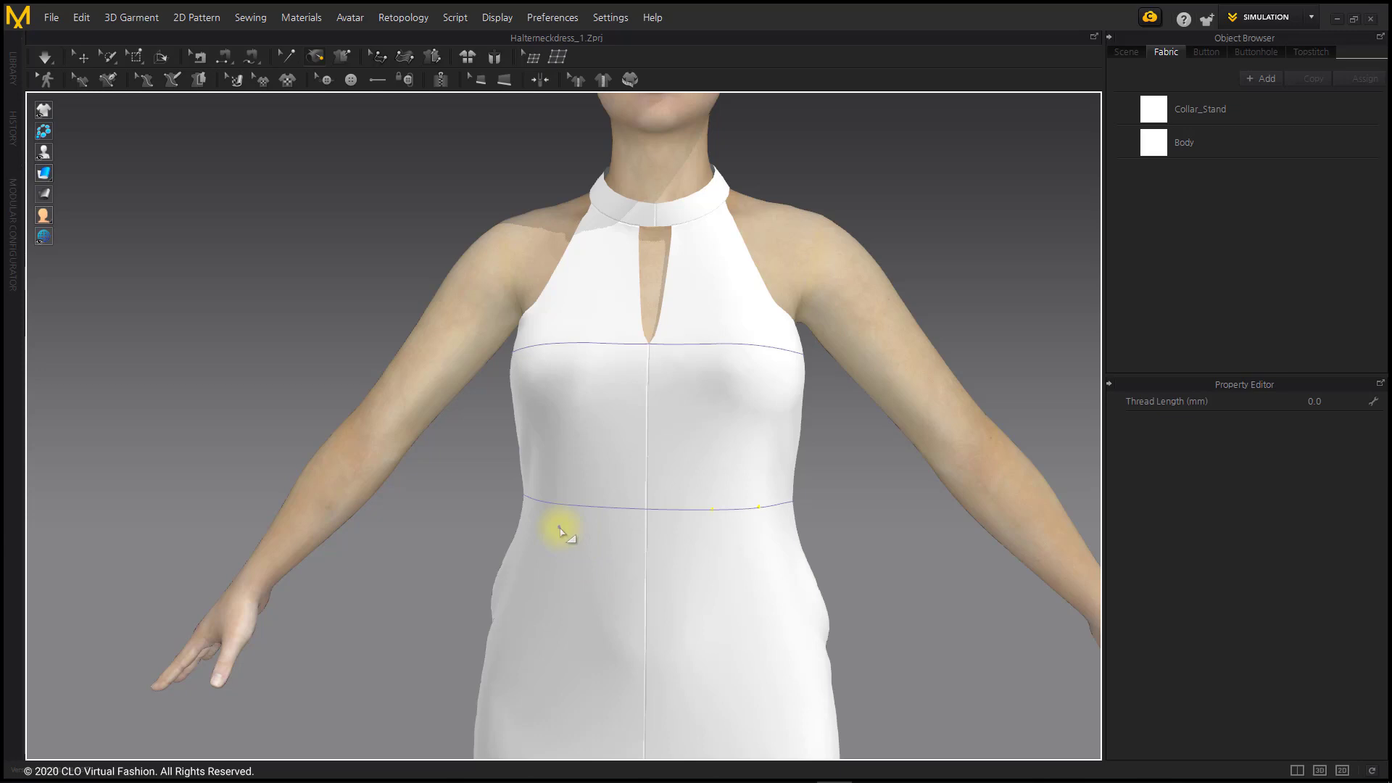
right_drag(560, 531, 601, 543)
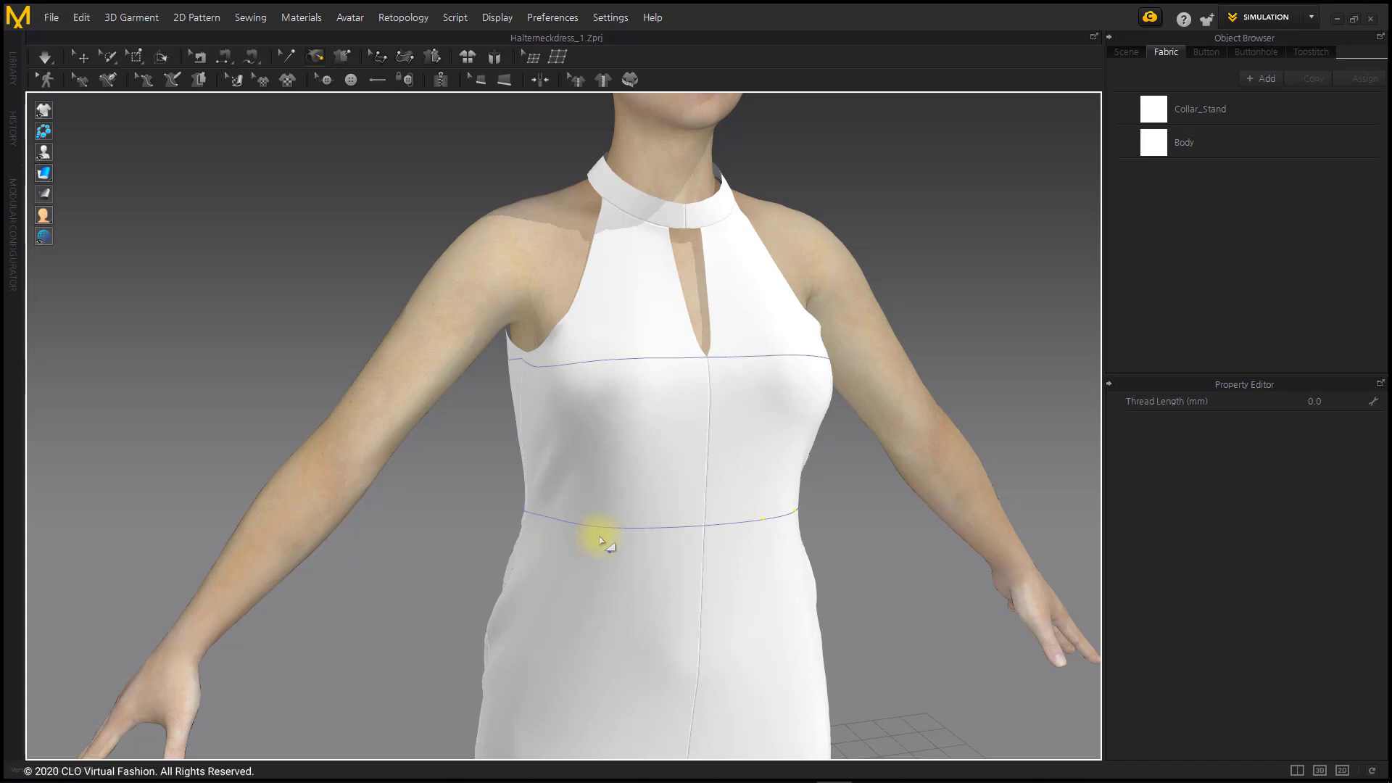
scroll(632, 540, up, 3)
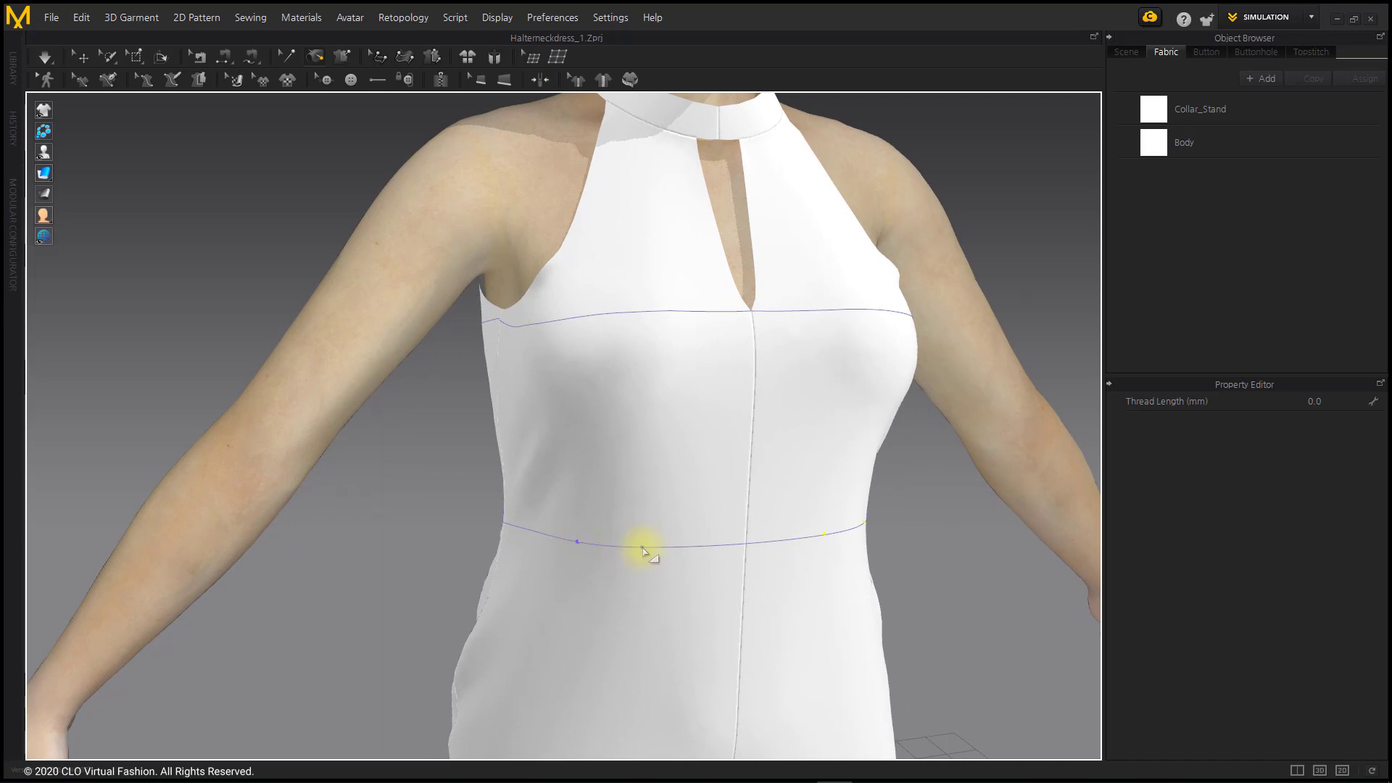
right_drag(525, 591, 817, 587)
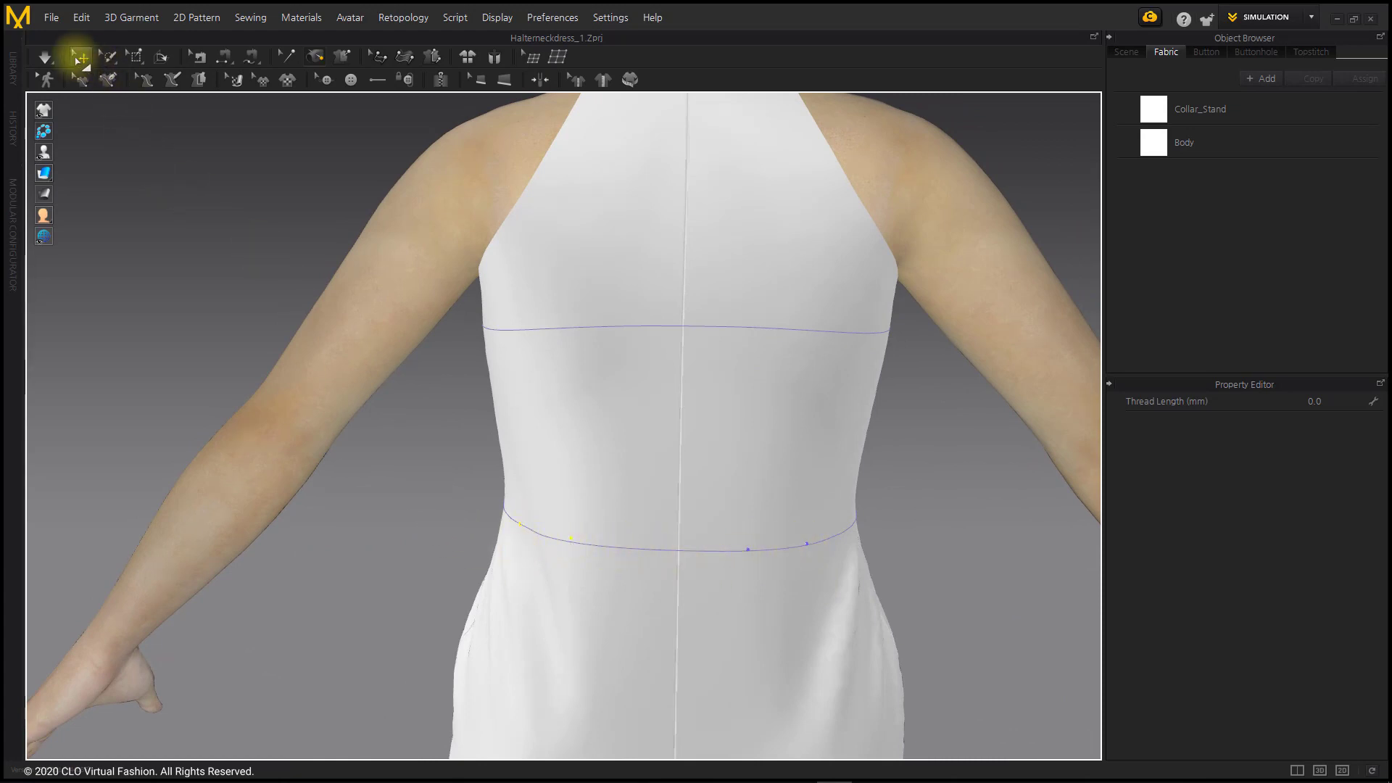
- Simulate the tacked waist and check the pinched folds and overall silhouette from the back and front
click(45, 57)
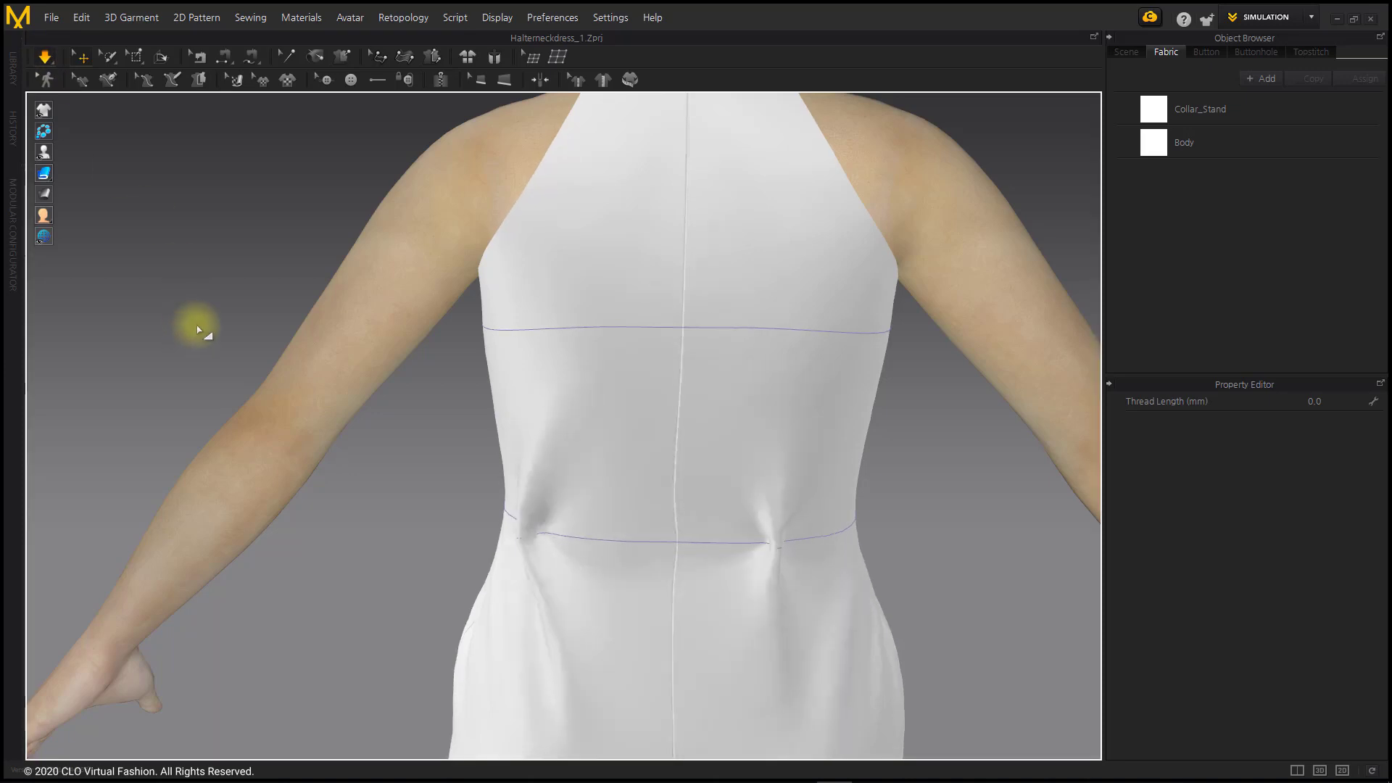
right_drag(906, 551, 591, 547)
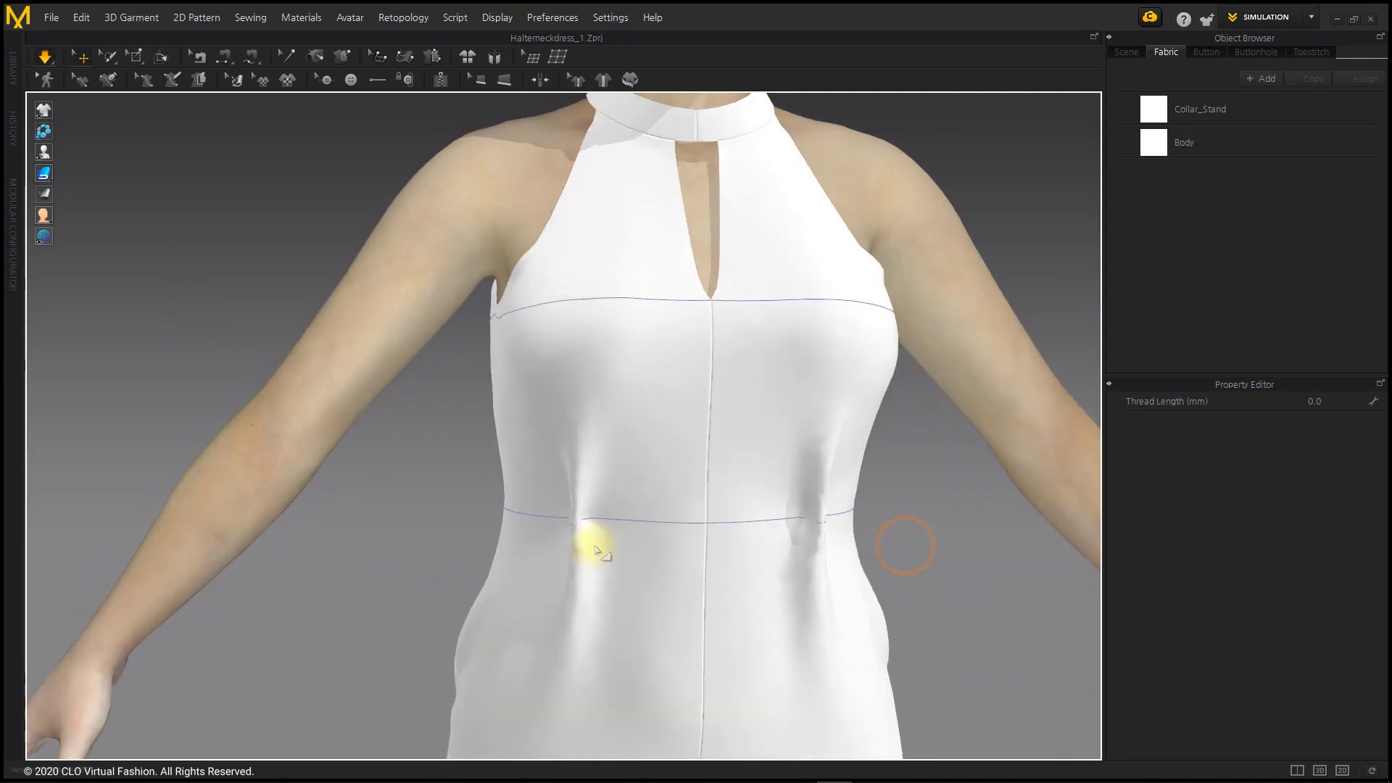
scroll(698, 572, down, 3)
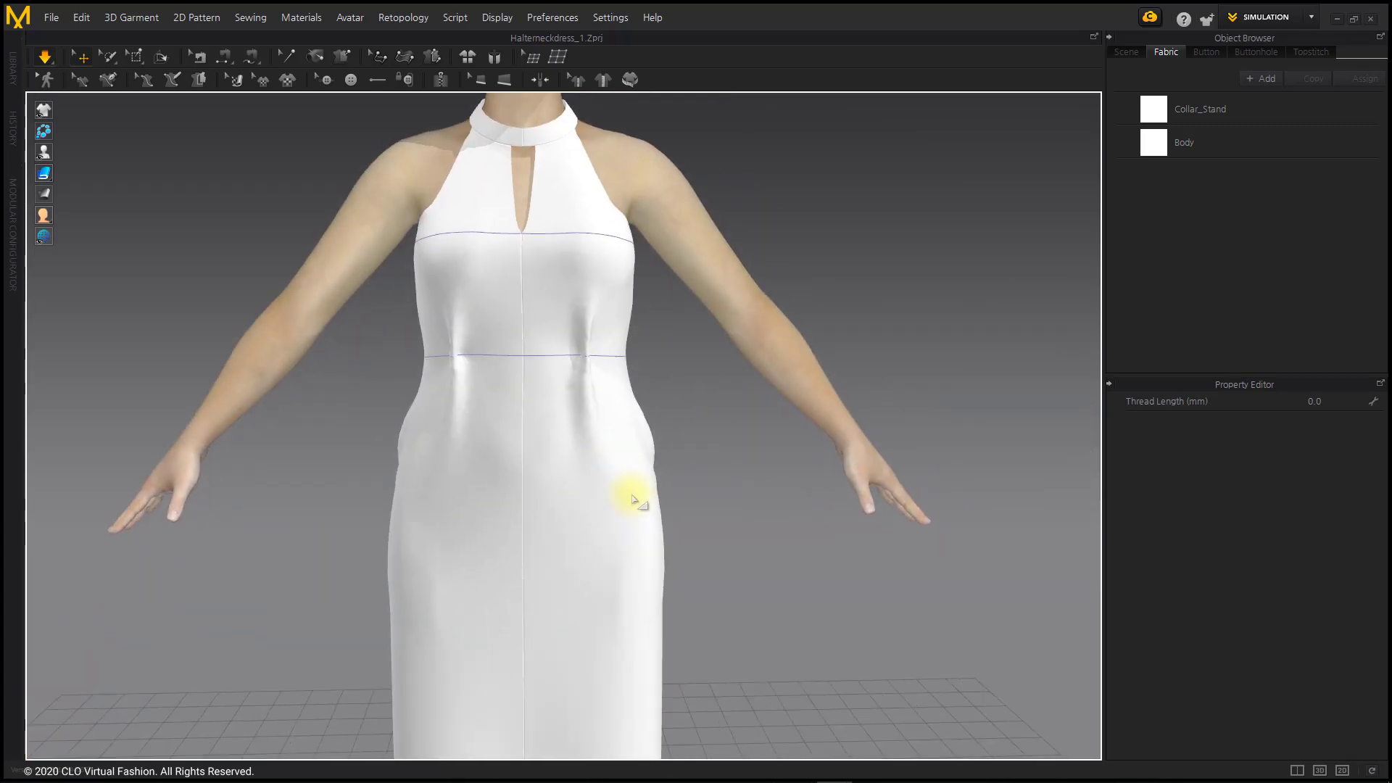
scroll(638, 499, down, 3)
middle_drag(638, 499, 590, 476)
click(591, 477)
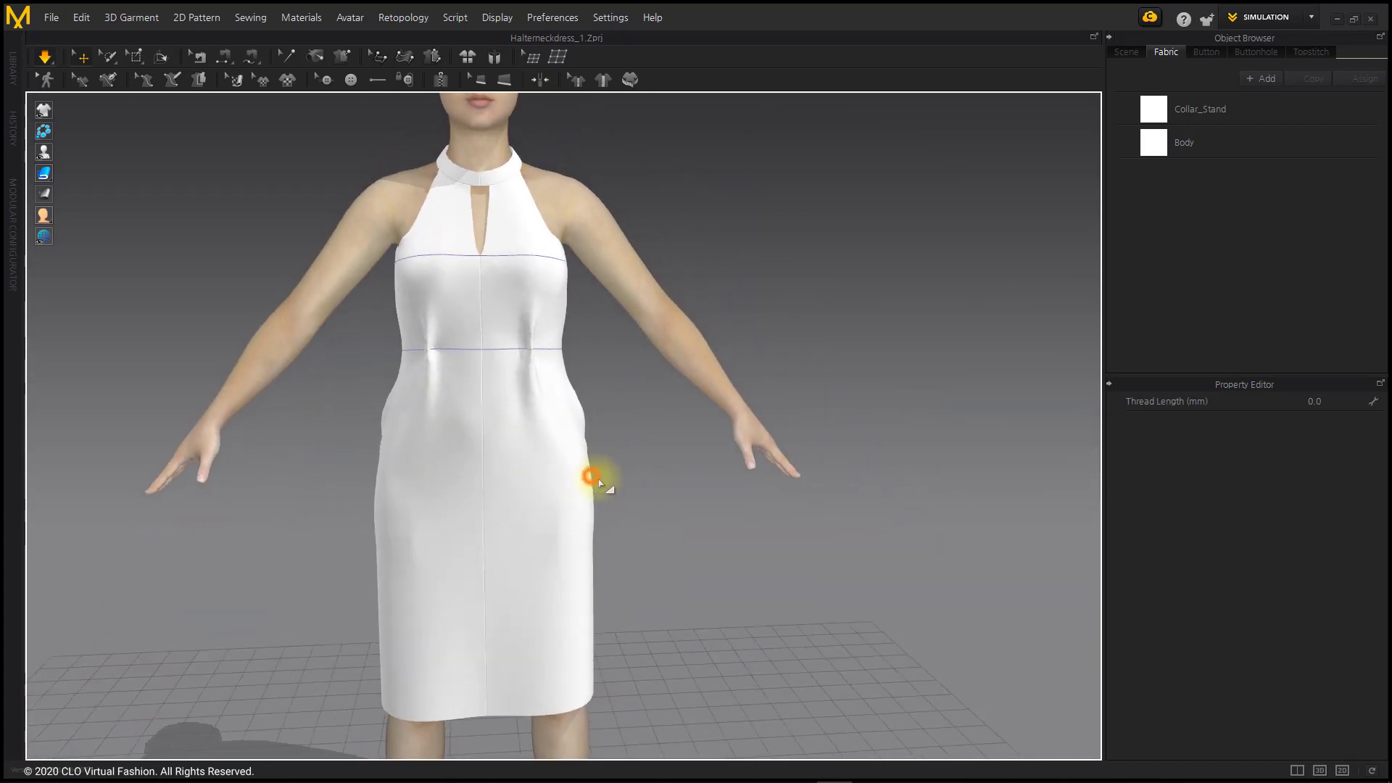
- With the pattern pieces shown again, draw a symmetric diamond dart about 40 mm wide and 250 mm long at the front panels' waist tacks
click(1298, 771)
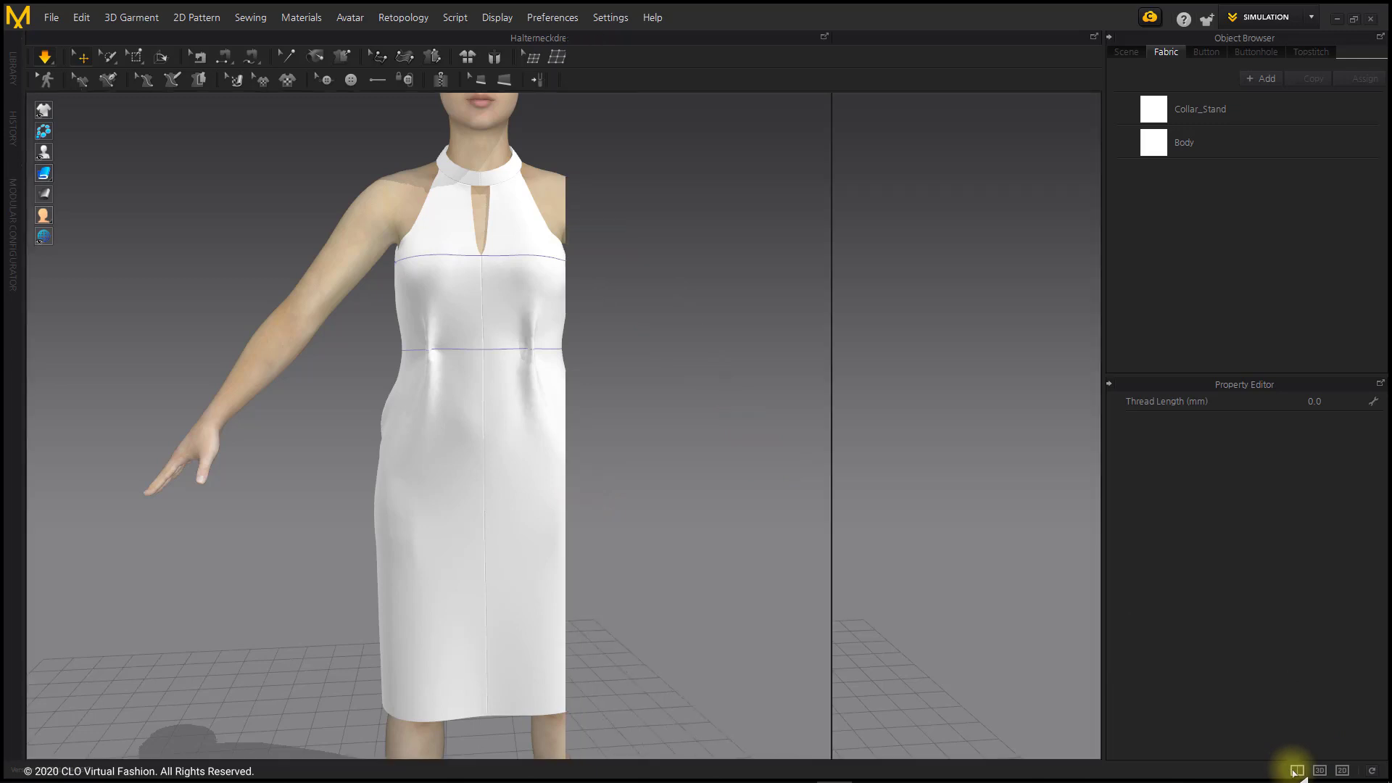
middle_drag(972, 541, 955, 534)
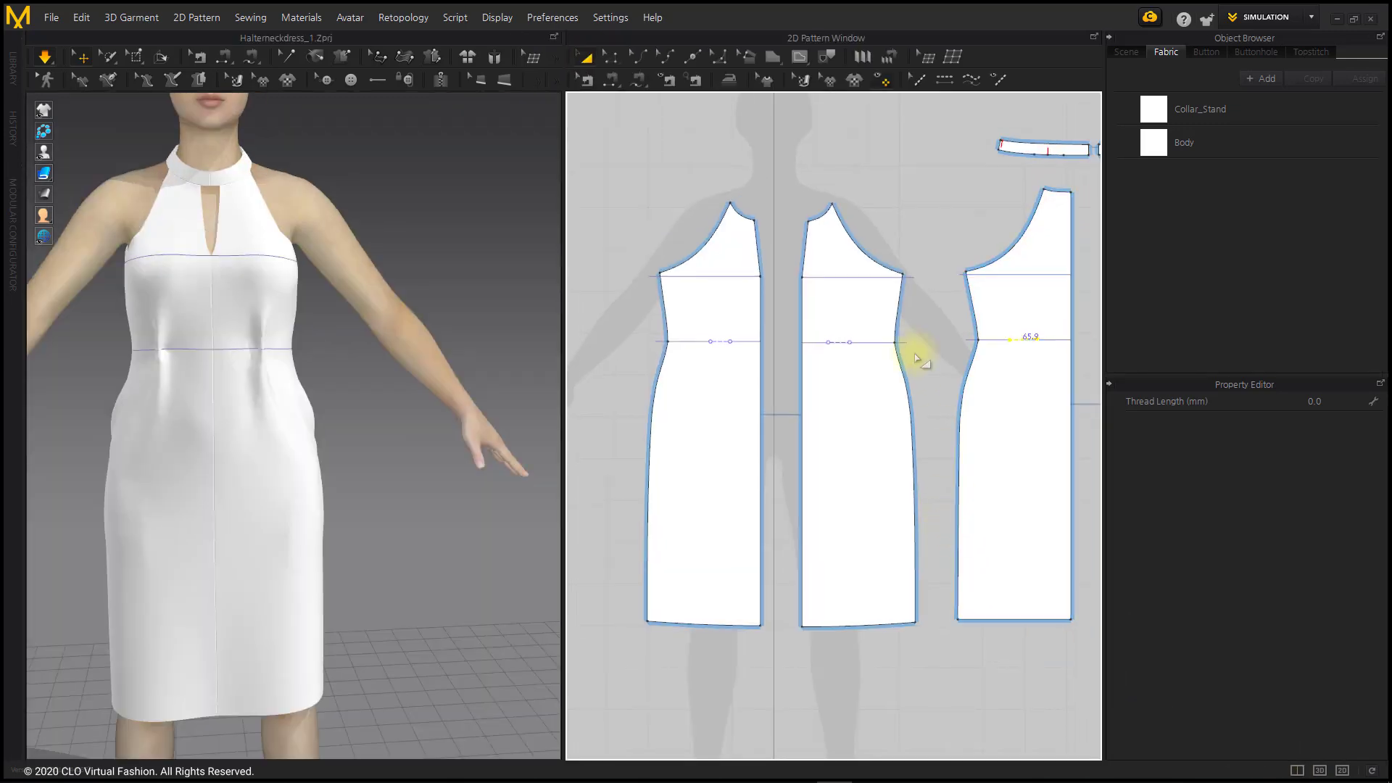
click(920, 355)
click(801, 58)
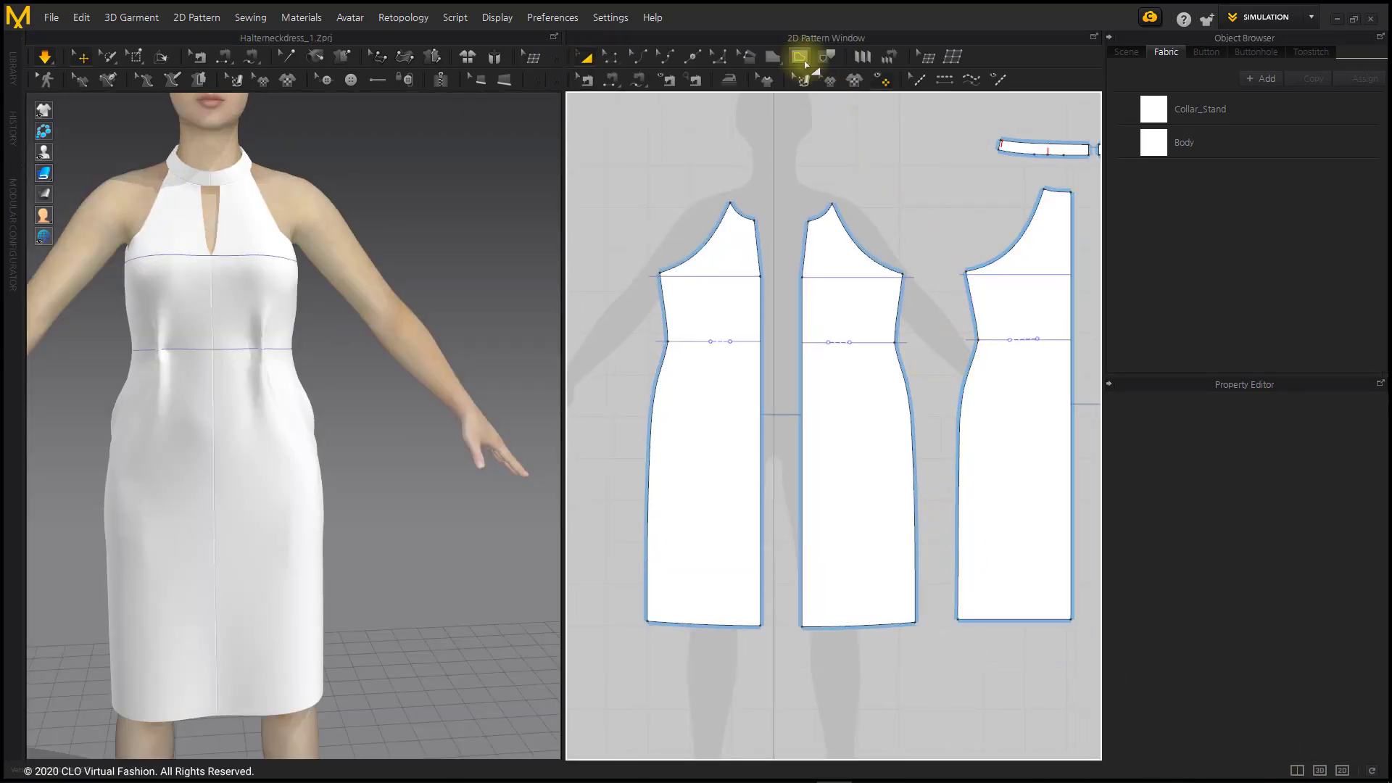
click(801, 59)
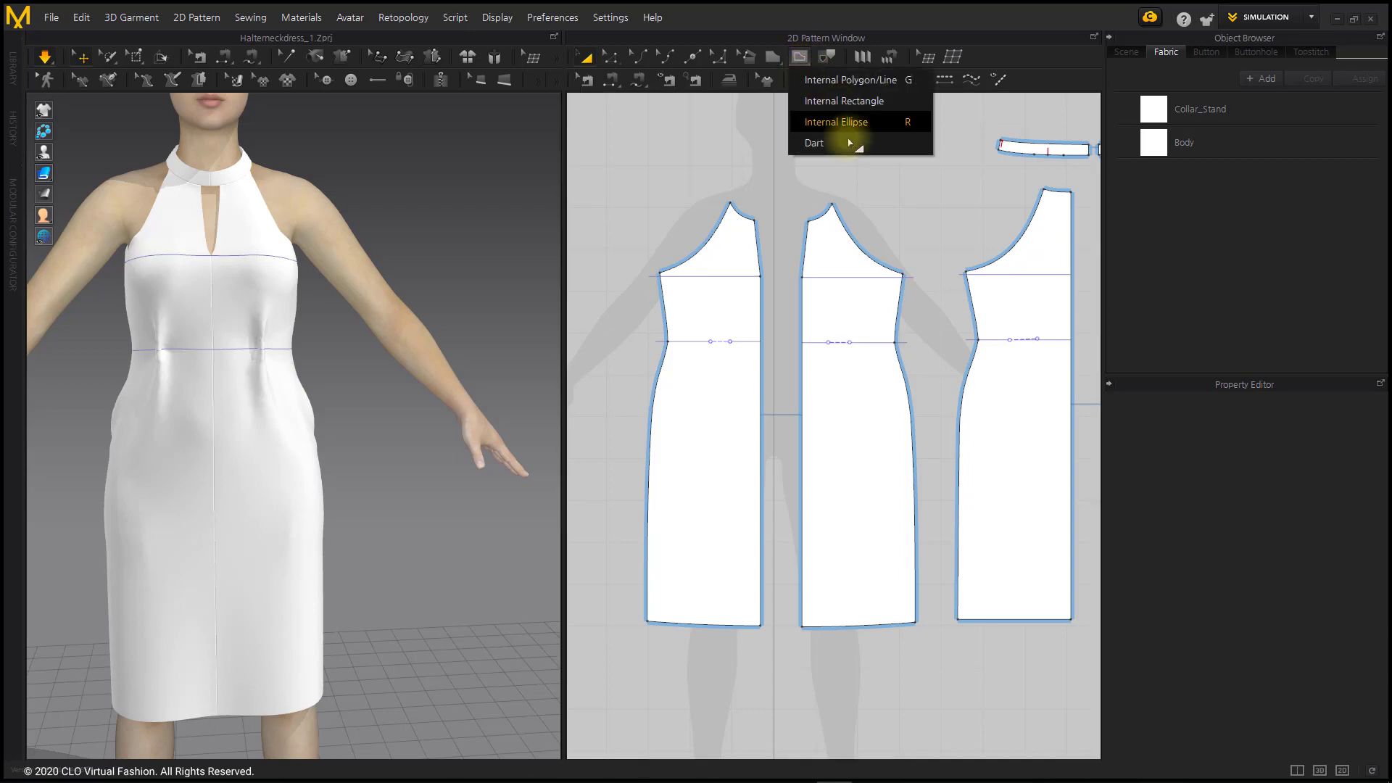
click(814, 143)
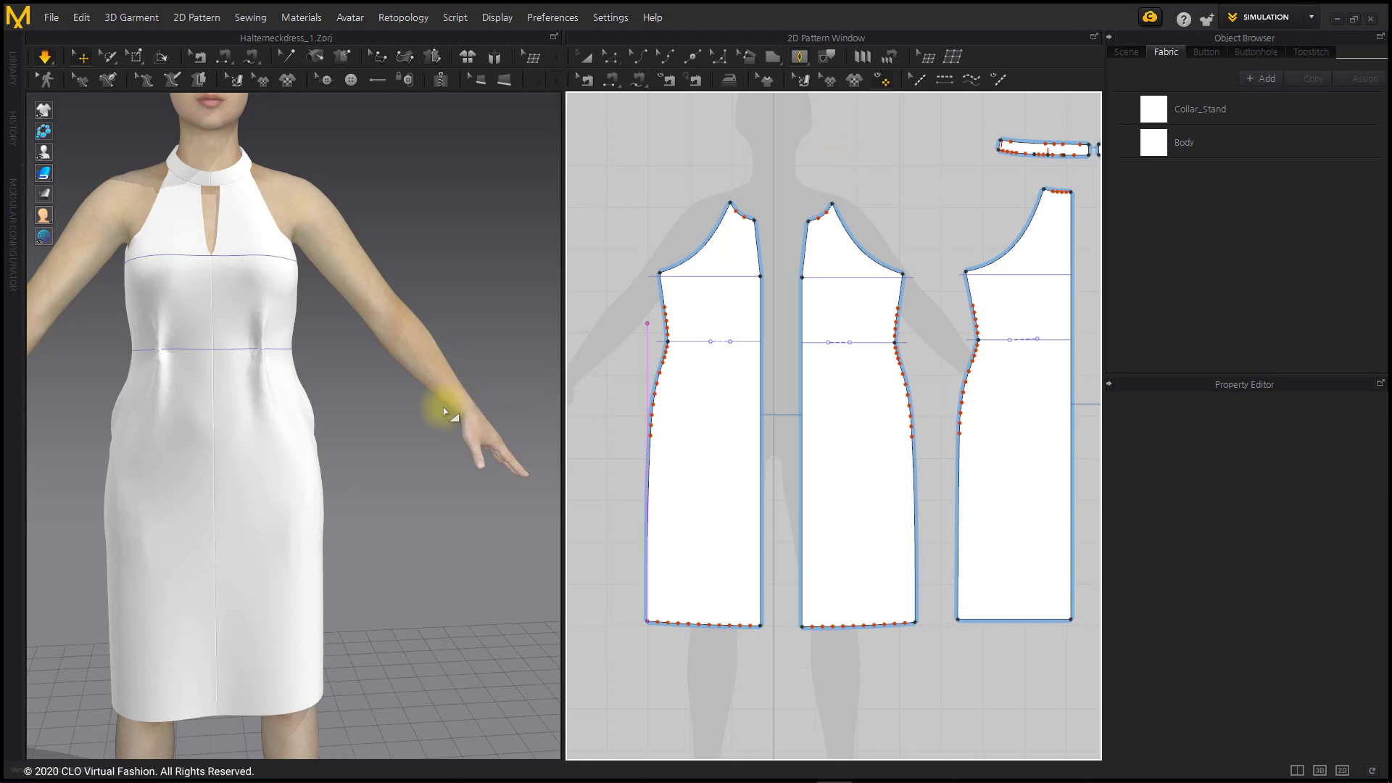
scroll(435, 399, up, 5)
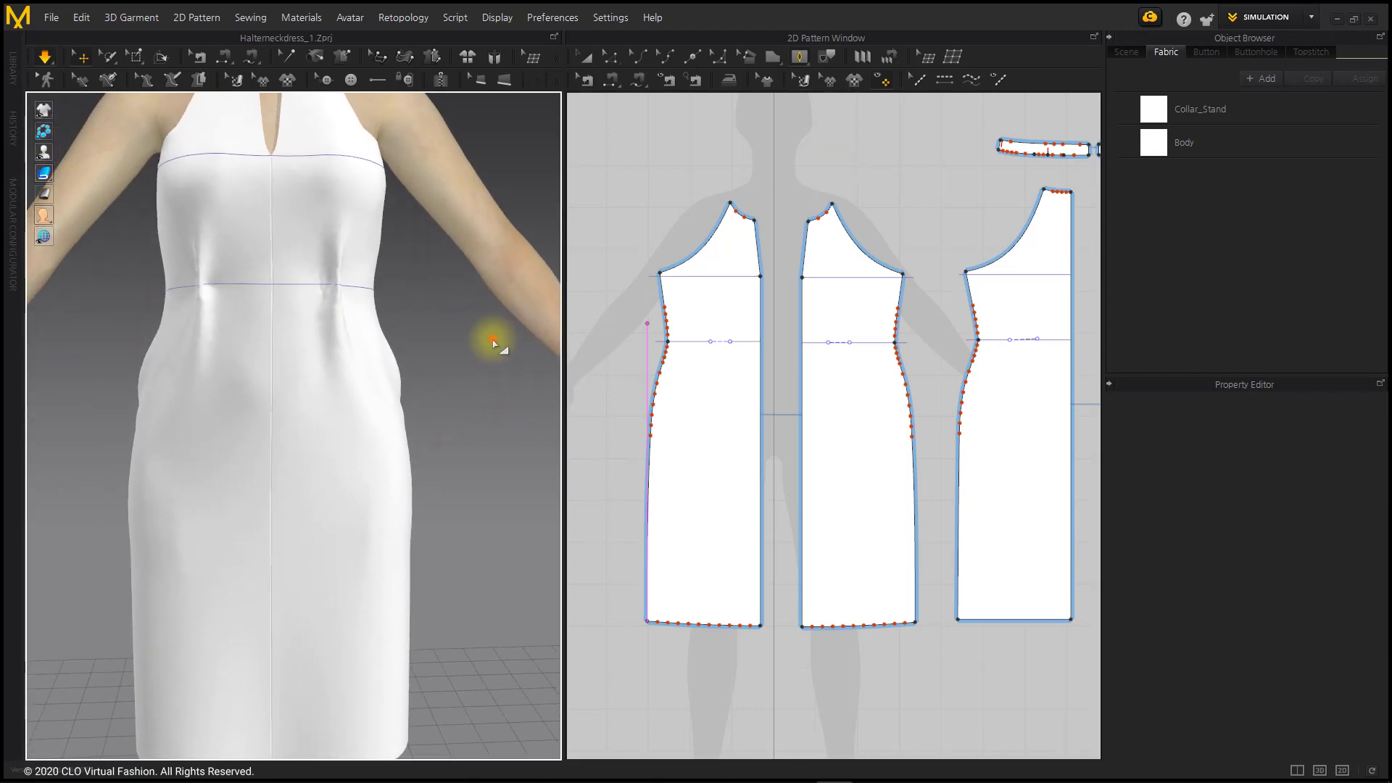
scroll(489, 337, down, 3)
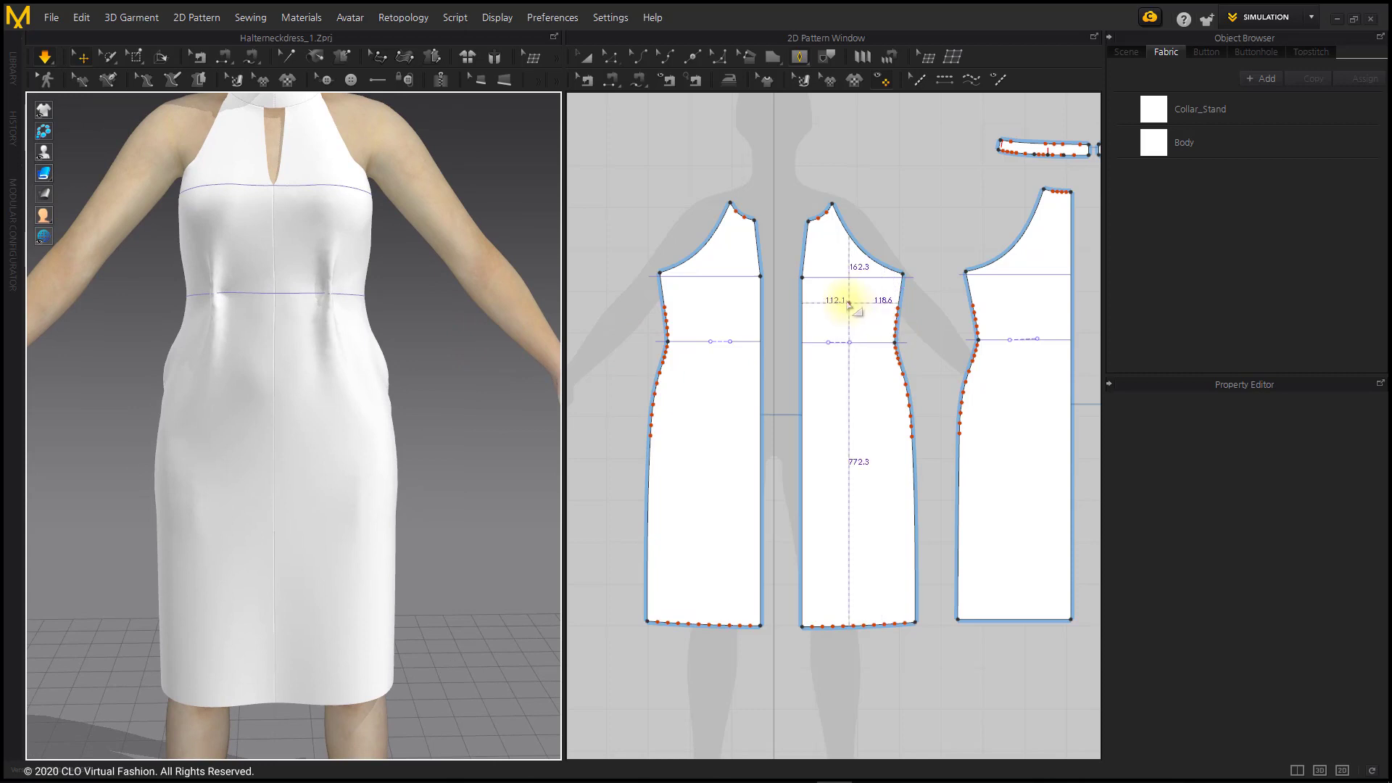
drag(850, 298, 859, 405)
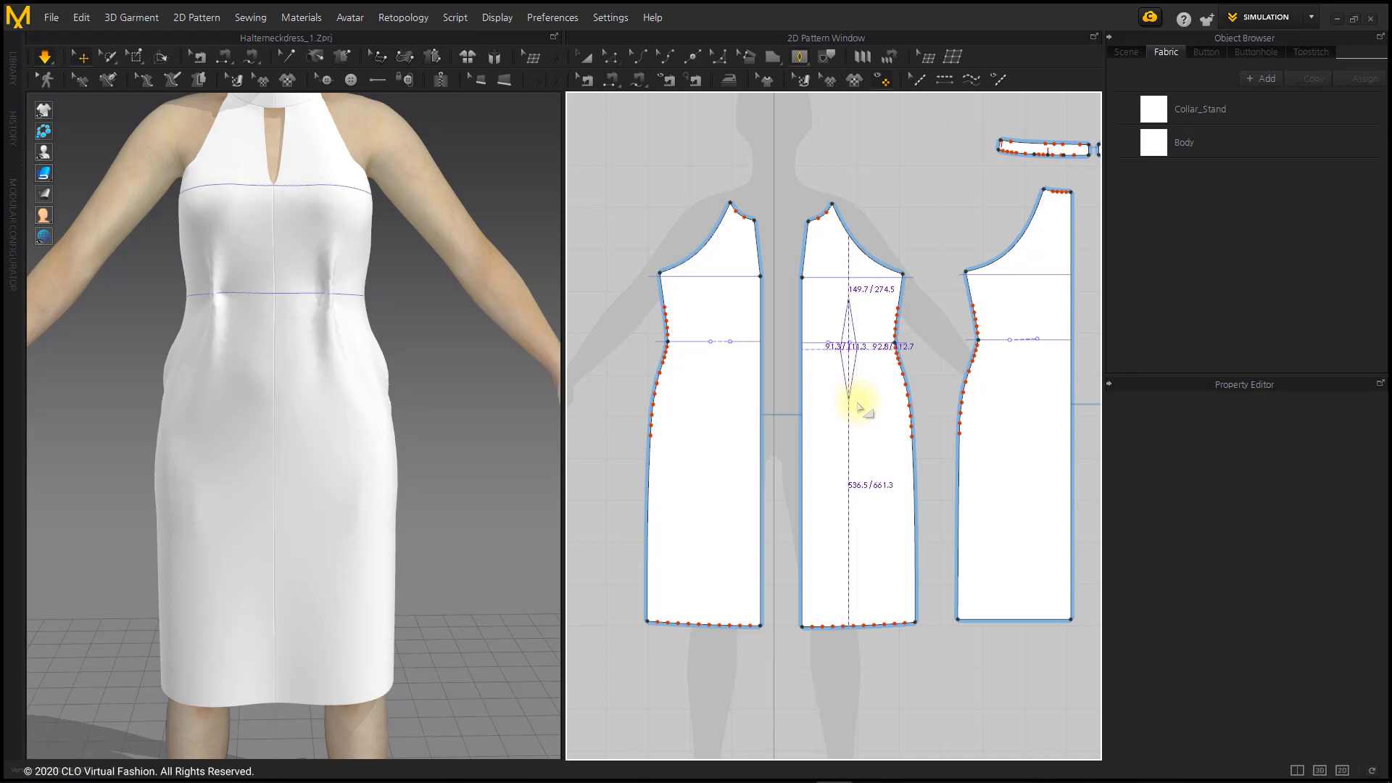
drag(859, 406, 859, 406)
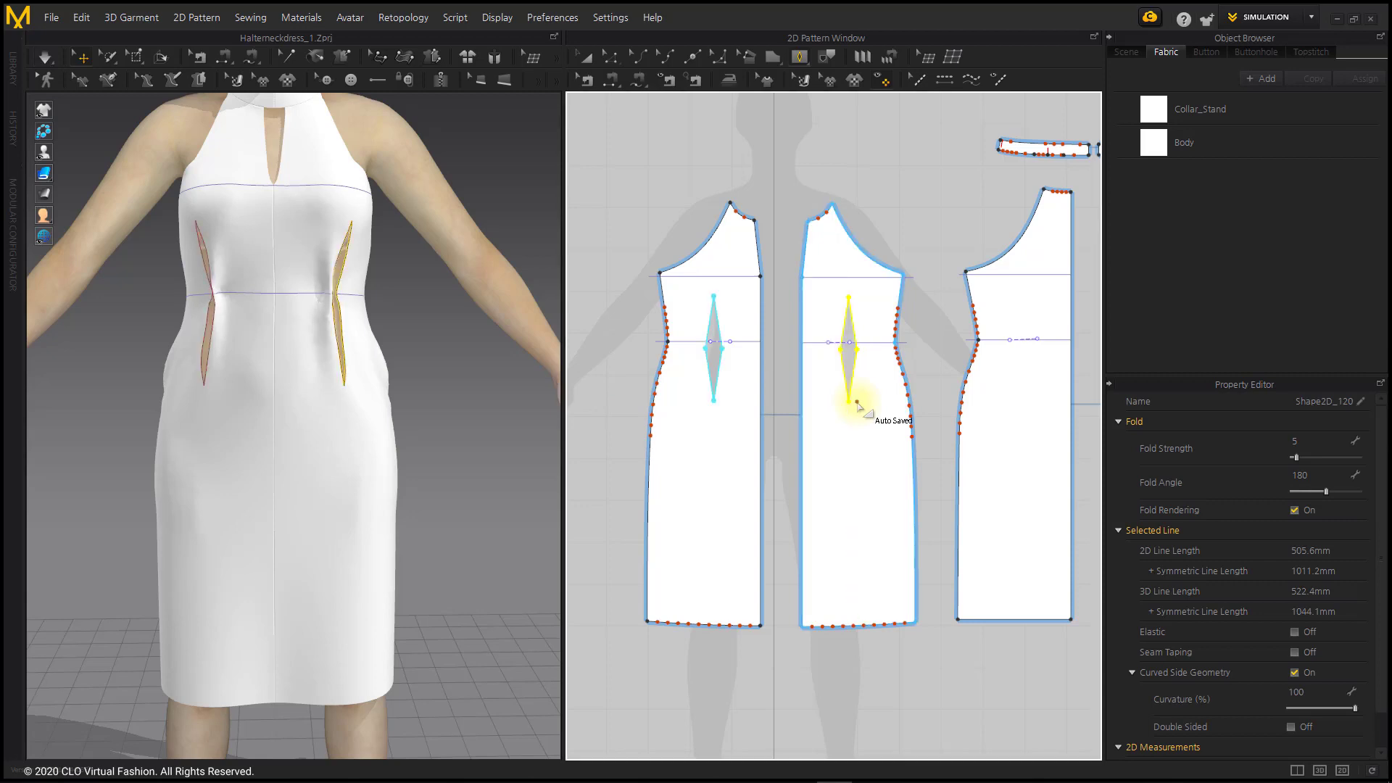
- Display the dress fabric as translucent to compare the front darts with the avatar's bust and waist
click(585, 58)
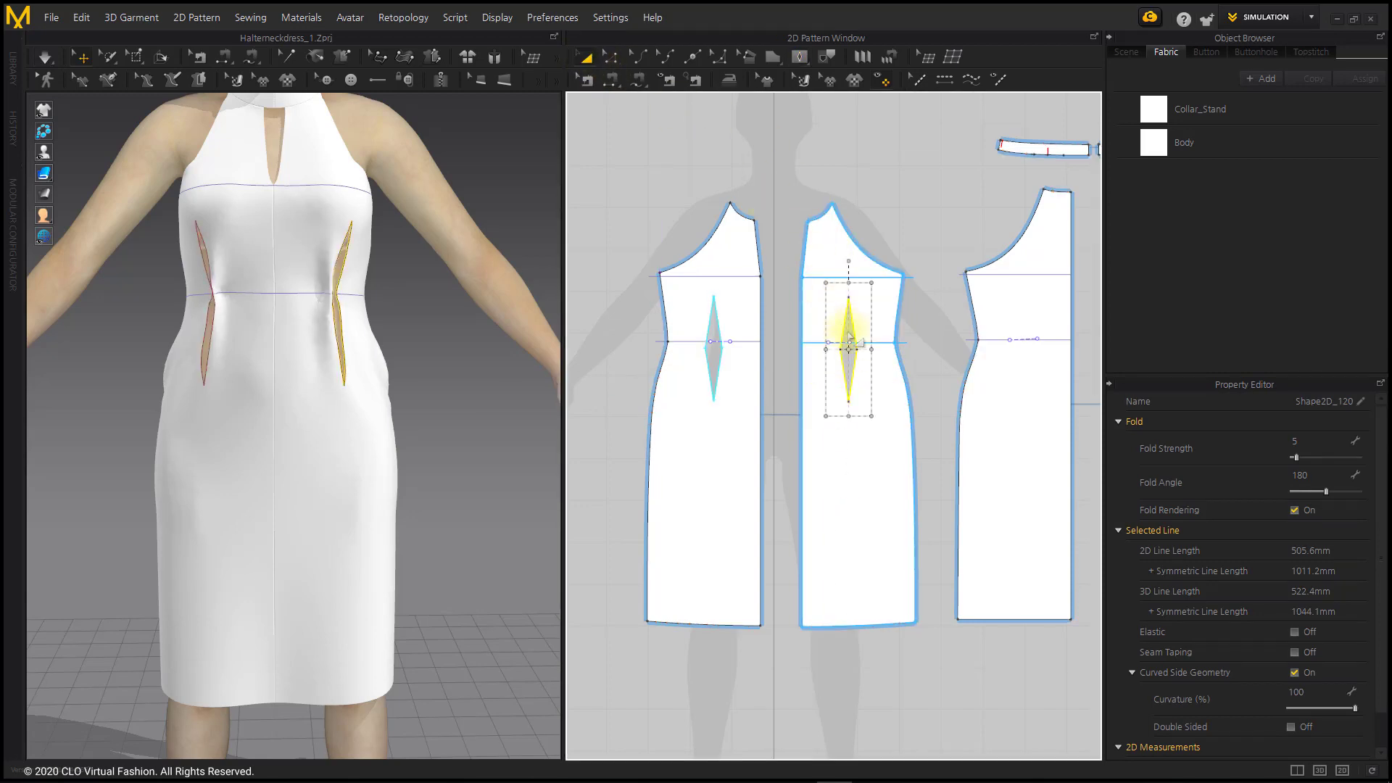
click(45, 174)
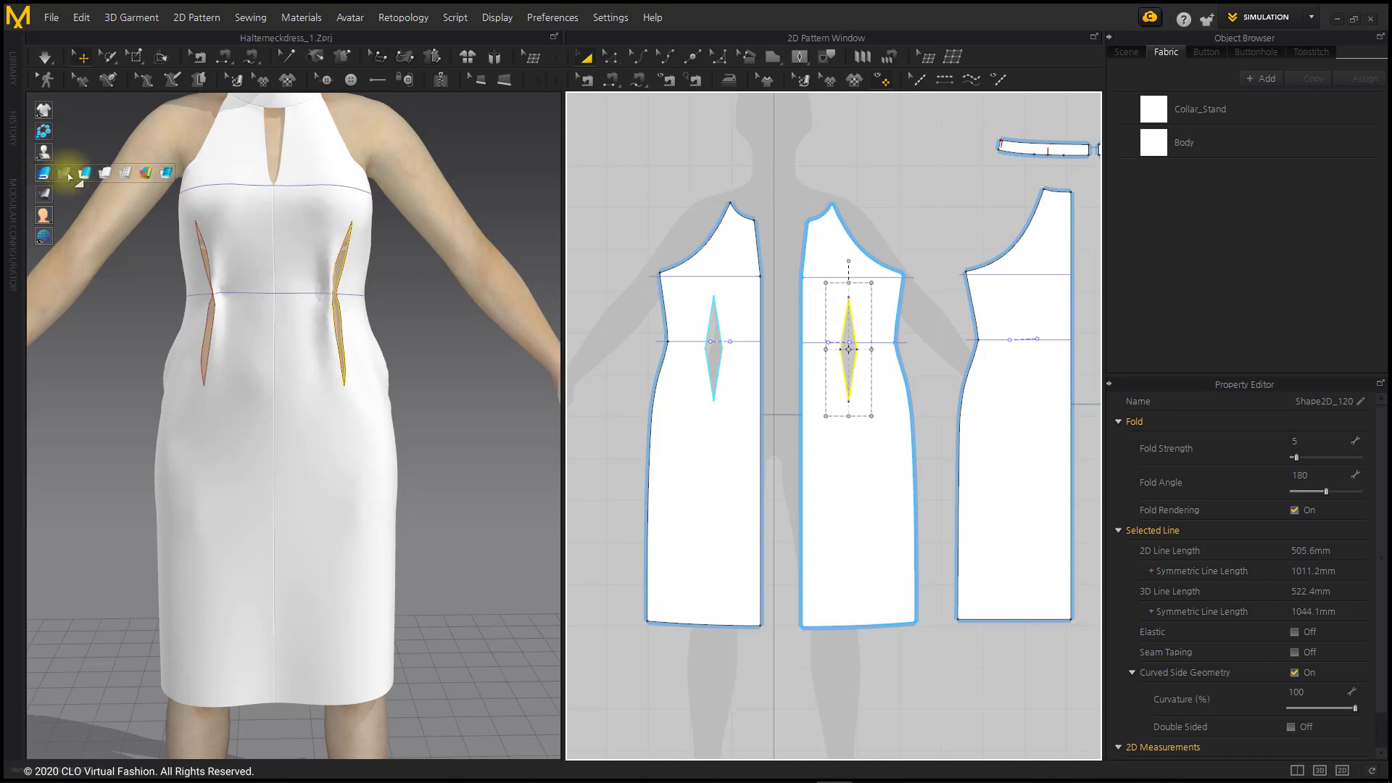
click(68, 173)
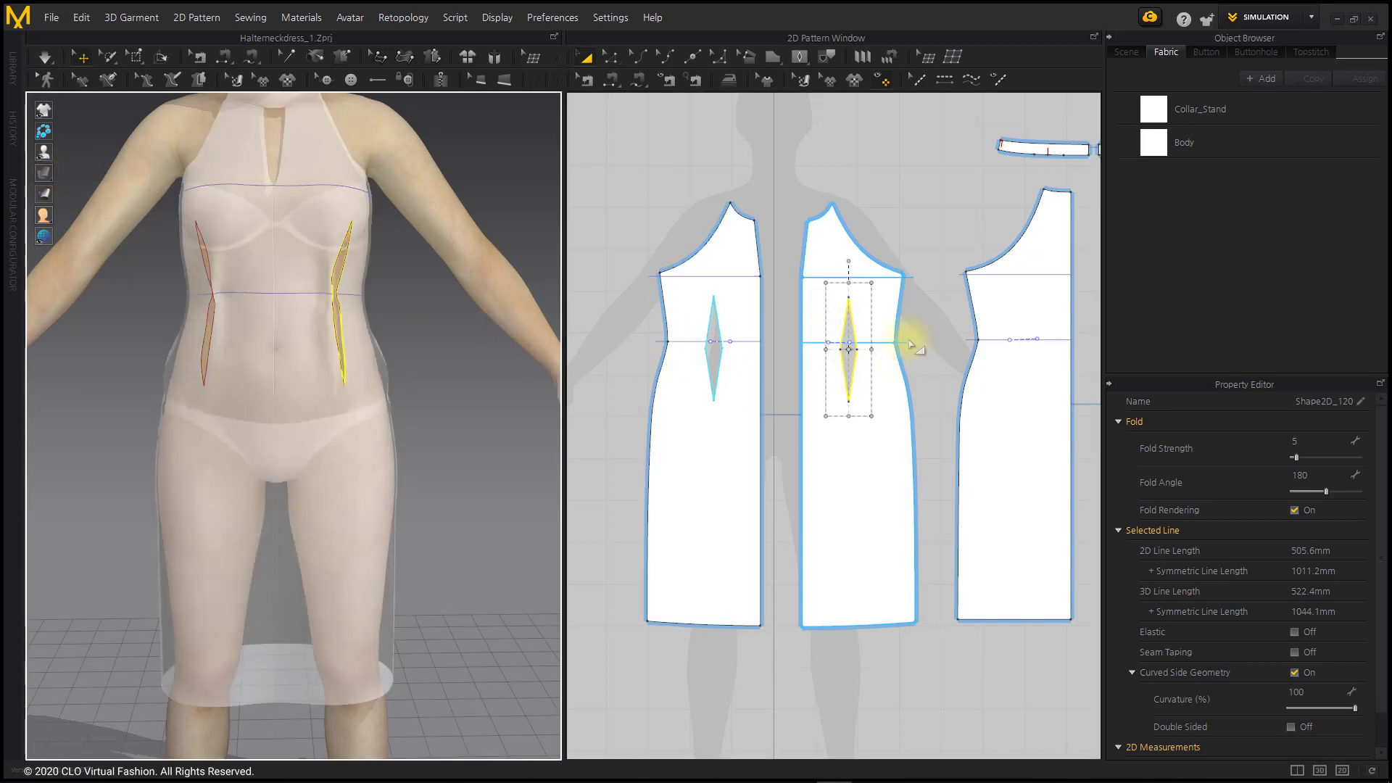
click(932, 254)
mouse_move(470, 396)
right_down()
mouse_move(433, 403)
mouse_move(480, 401)
right_up()
scroll(475, 395, up, 5)
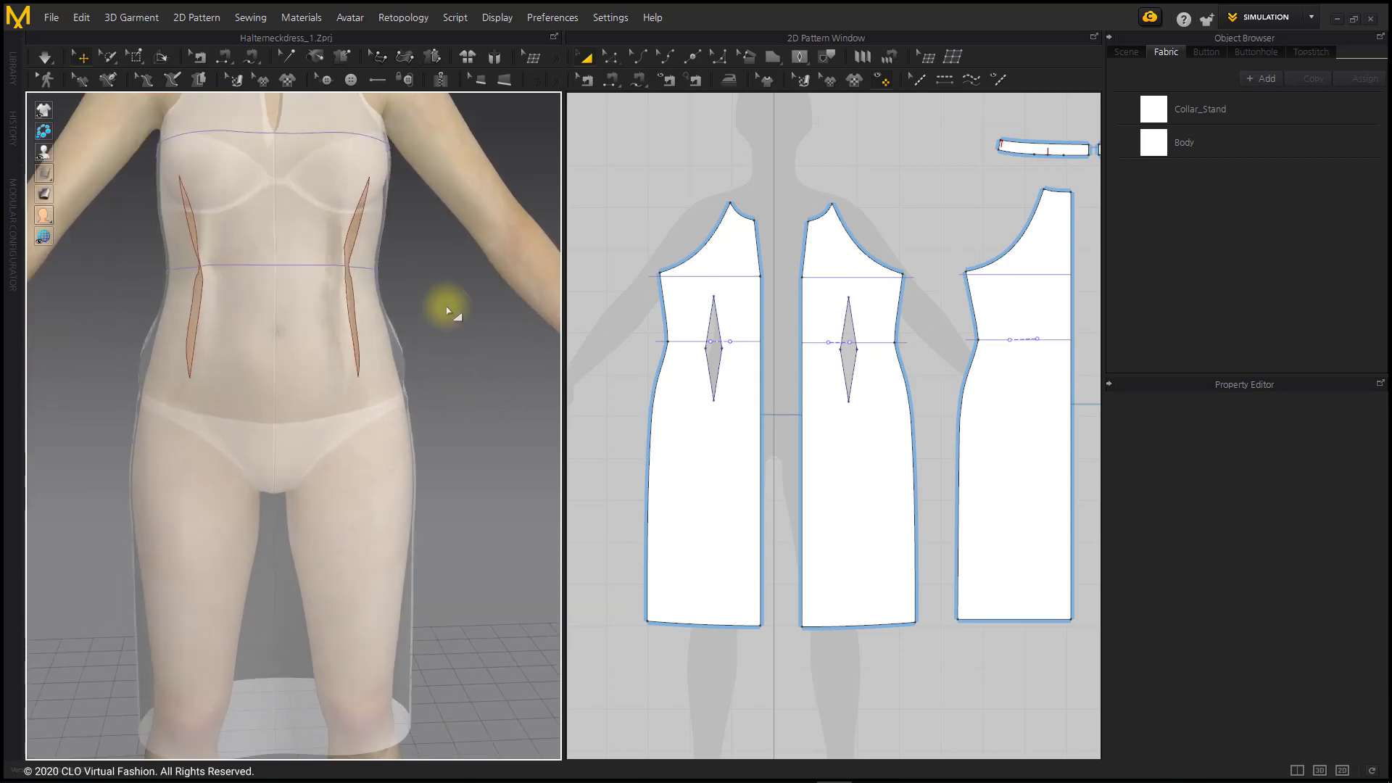
right_drag(447, 439, 507, 411)
scroll(868, 378, up, 5)
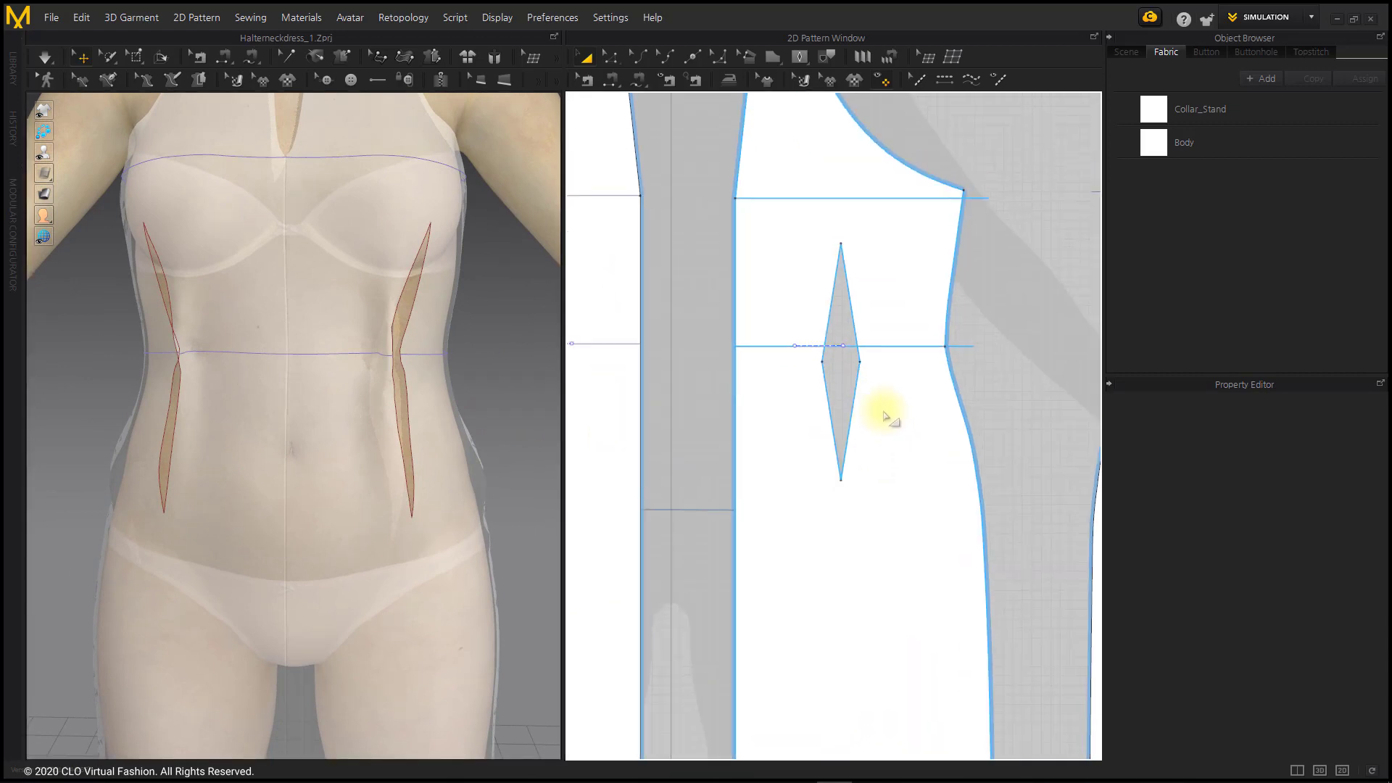
- Move the front dart upward so its widest points sit on the waistline
click(862, 379)
drag(863, 380, 873, 370)
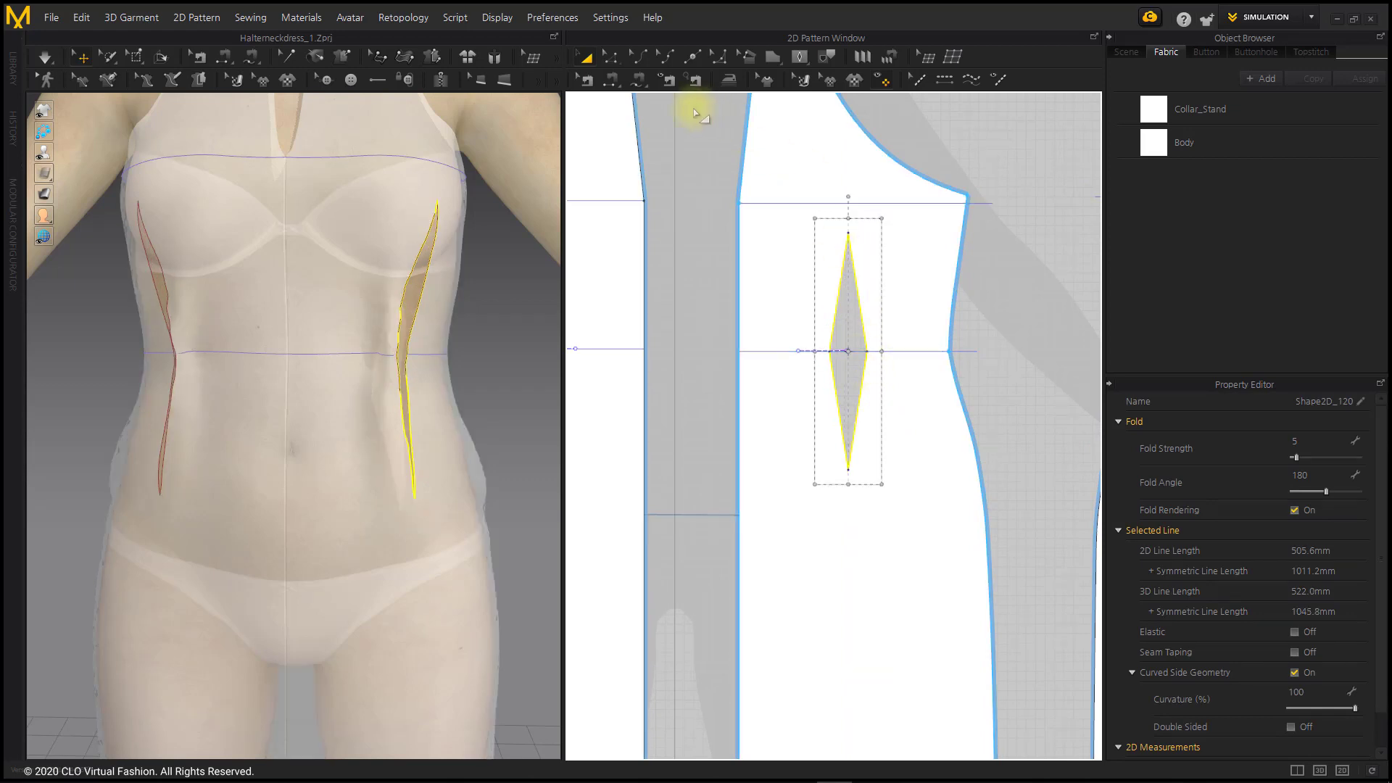
key(Escape)
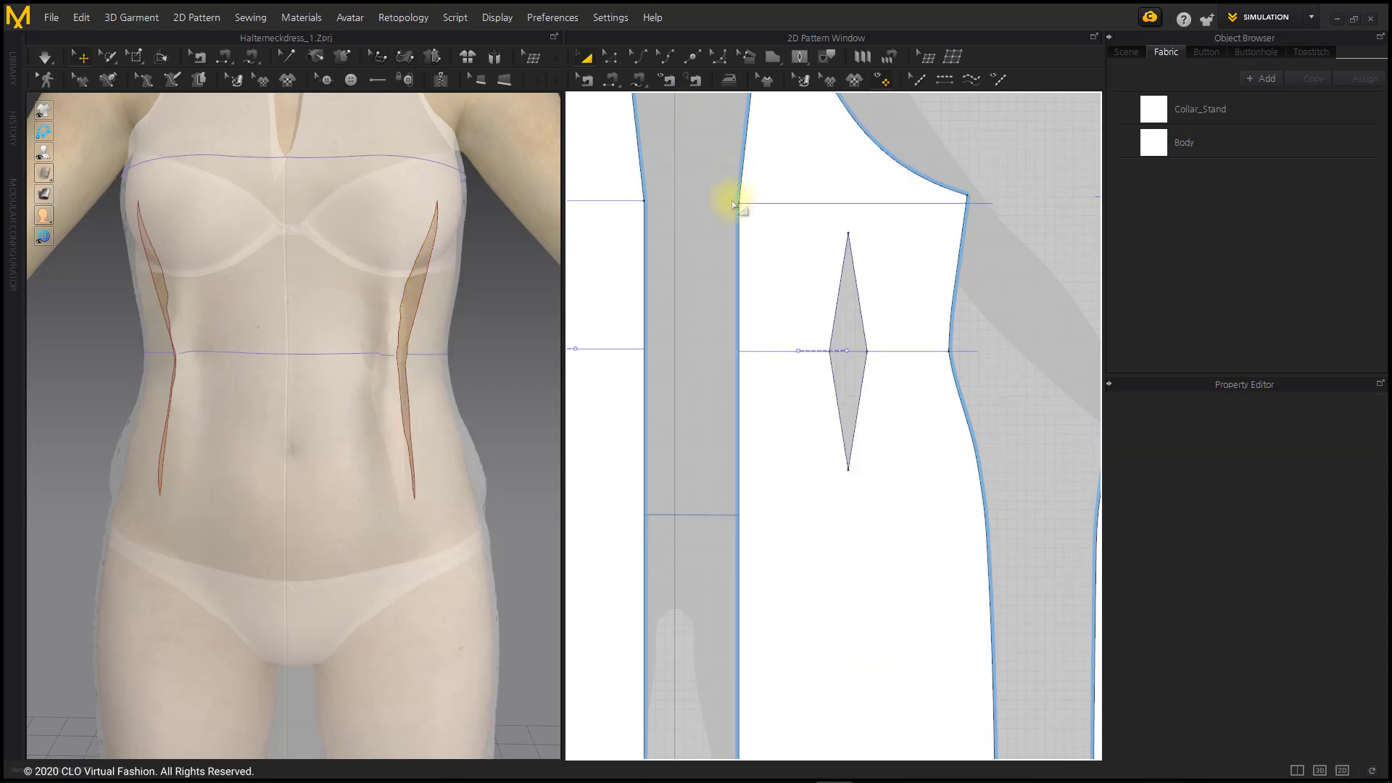
- Lower the front dart's top point with Edit Pattern so it ends farther below the bust apex
click(611, 57)
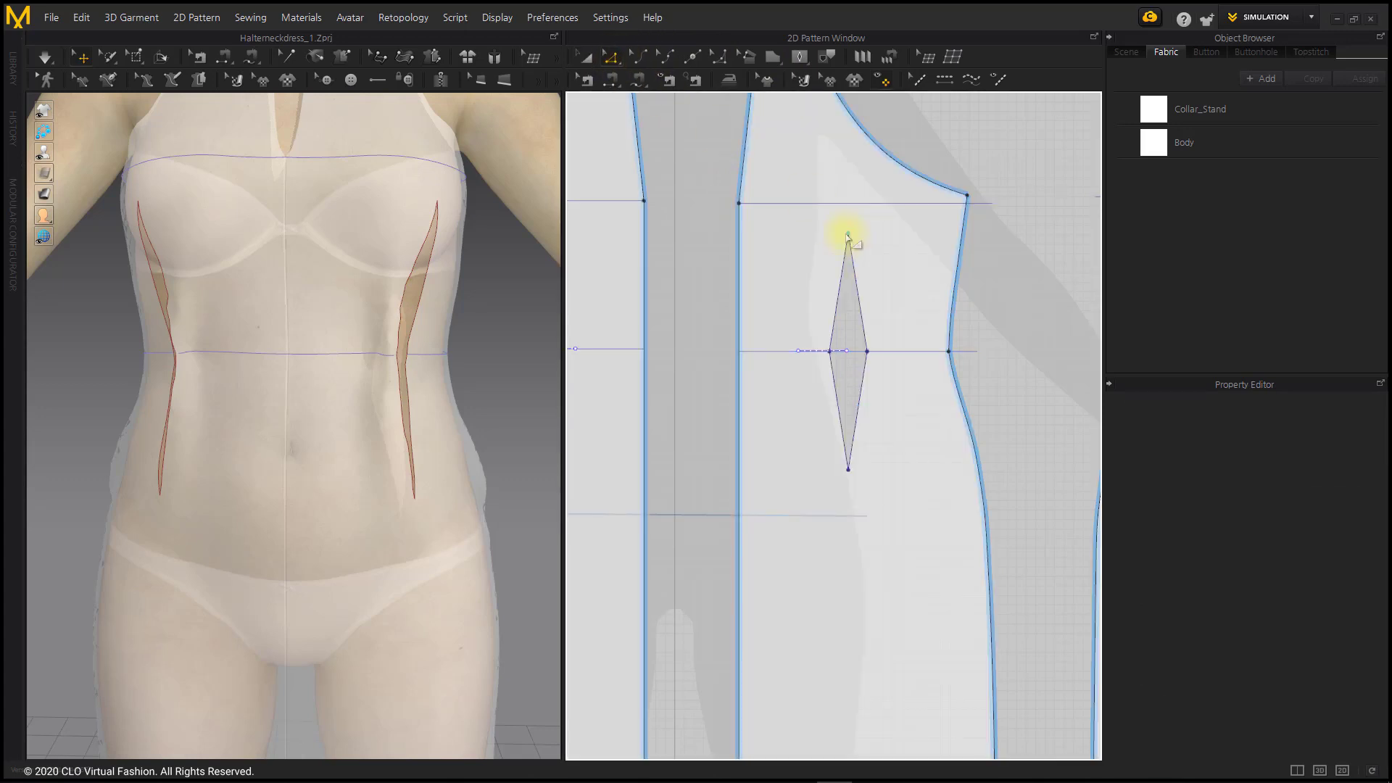
drag(847, 235, 838, 279)
scroll(854, 257, up, 6)
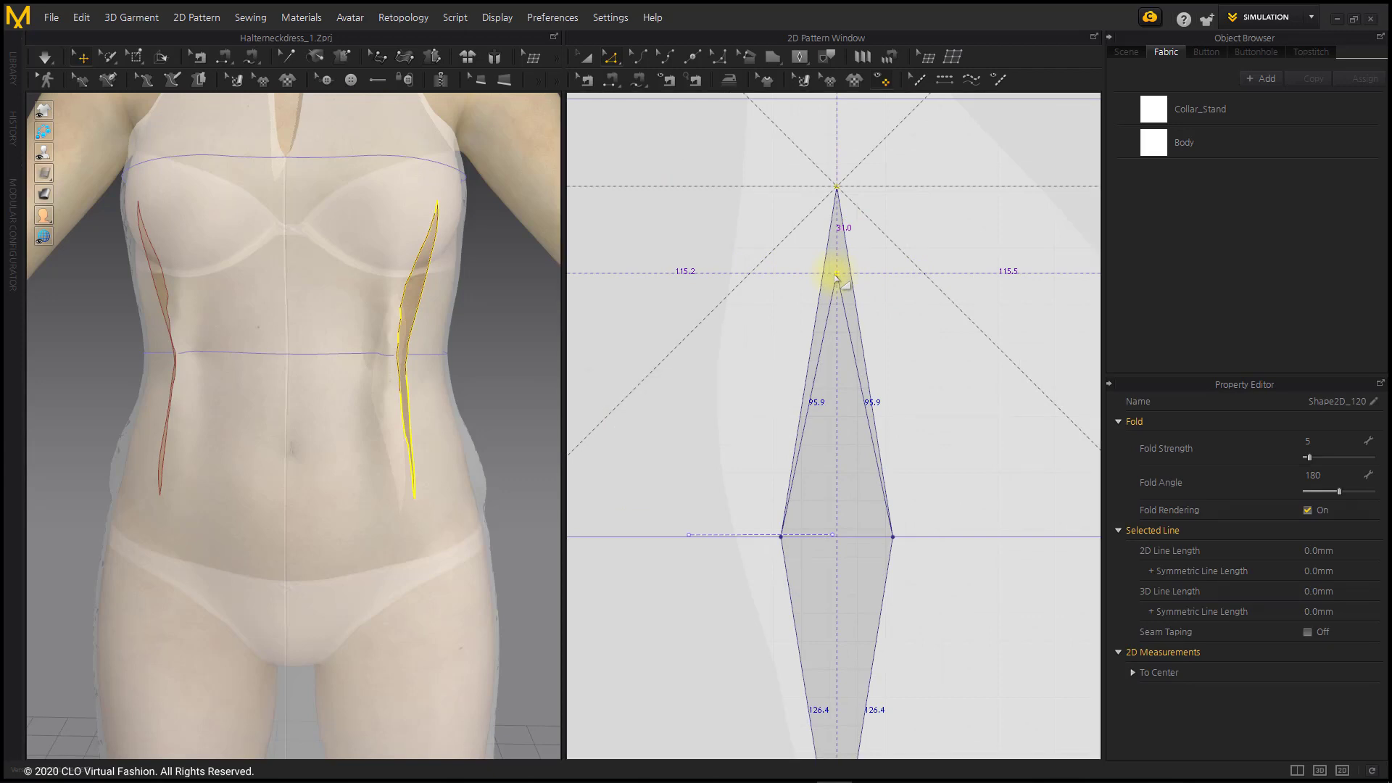
drag(836, 275, 837, 259)
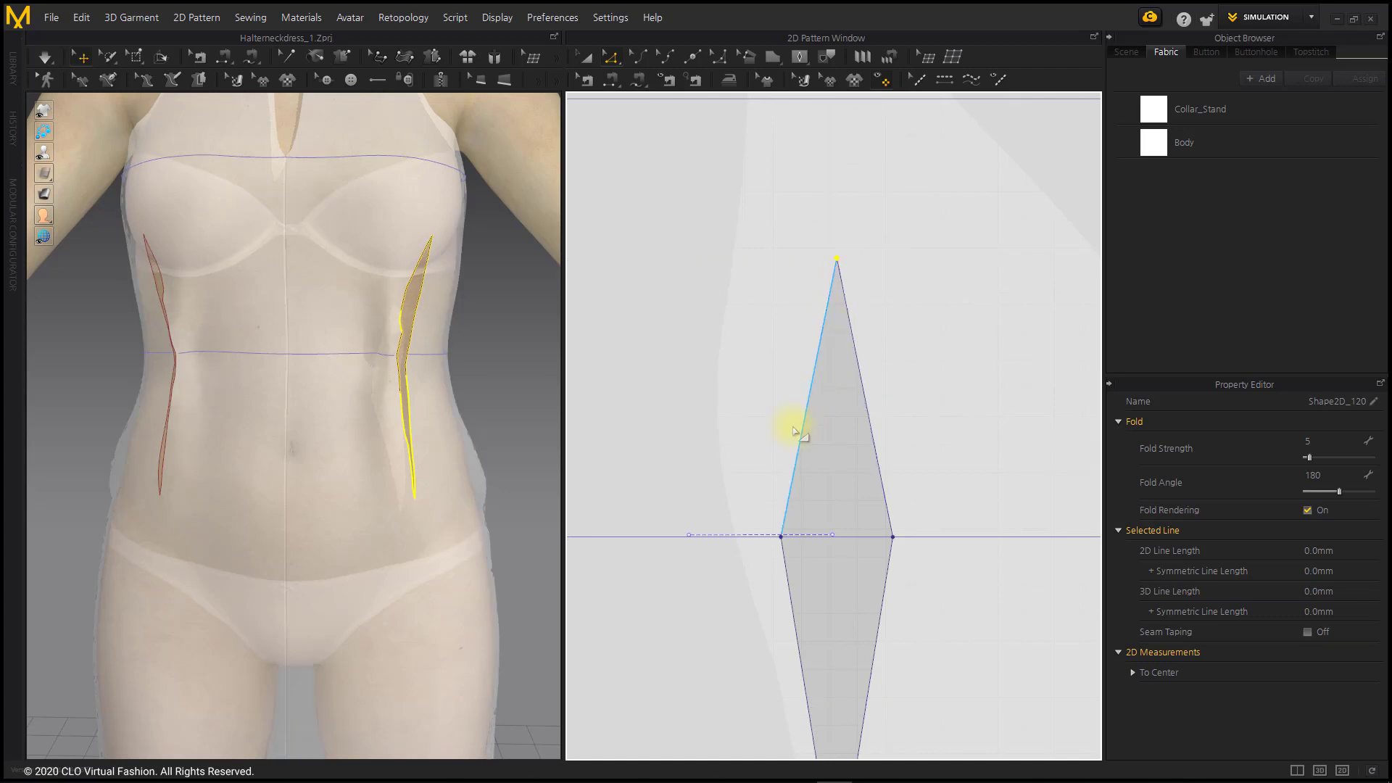
click(446, 218)
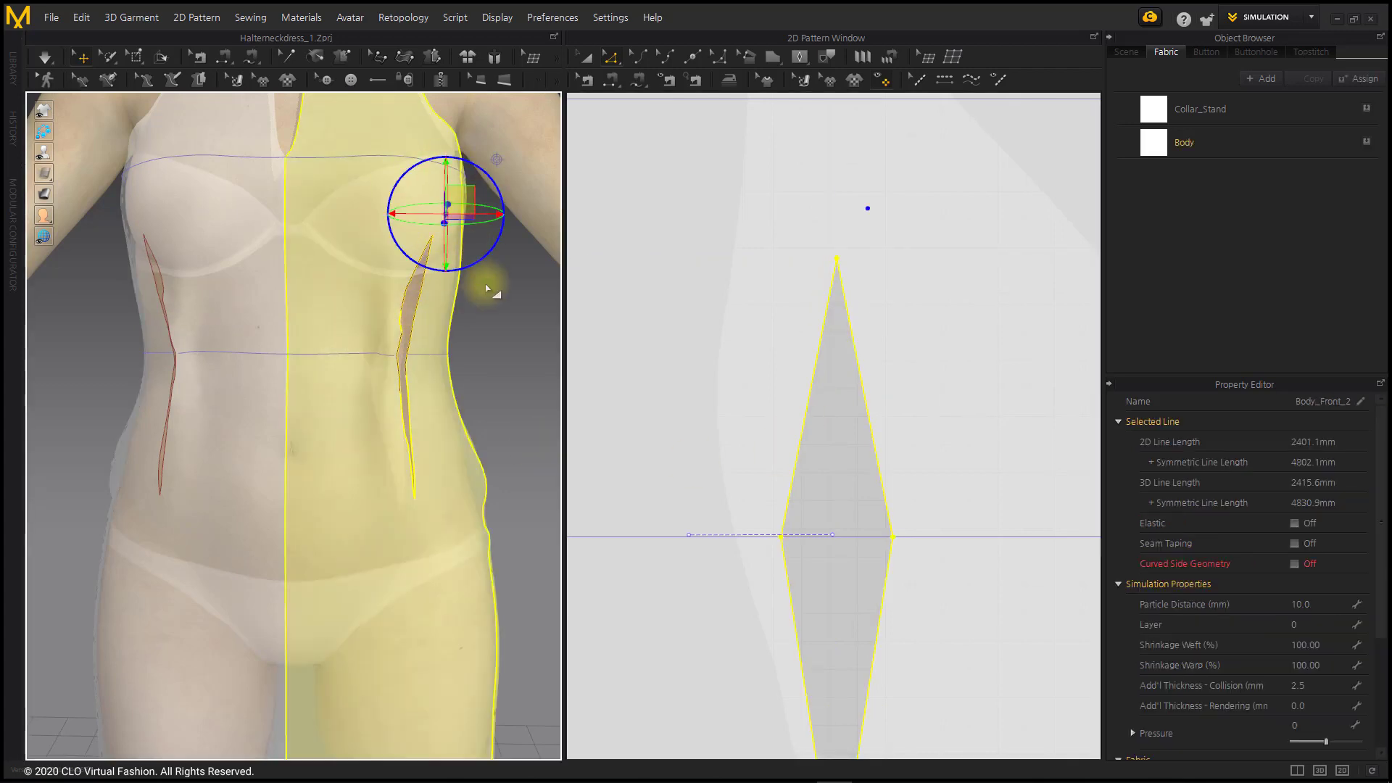
click(498, 320)
- Lengthen the front dart's lower leg by moving its bottom point straight down toward the hip
middle_drag(407, 522, 404, 441)
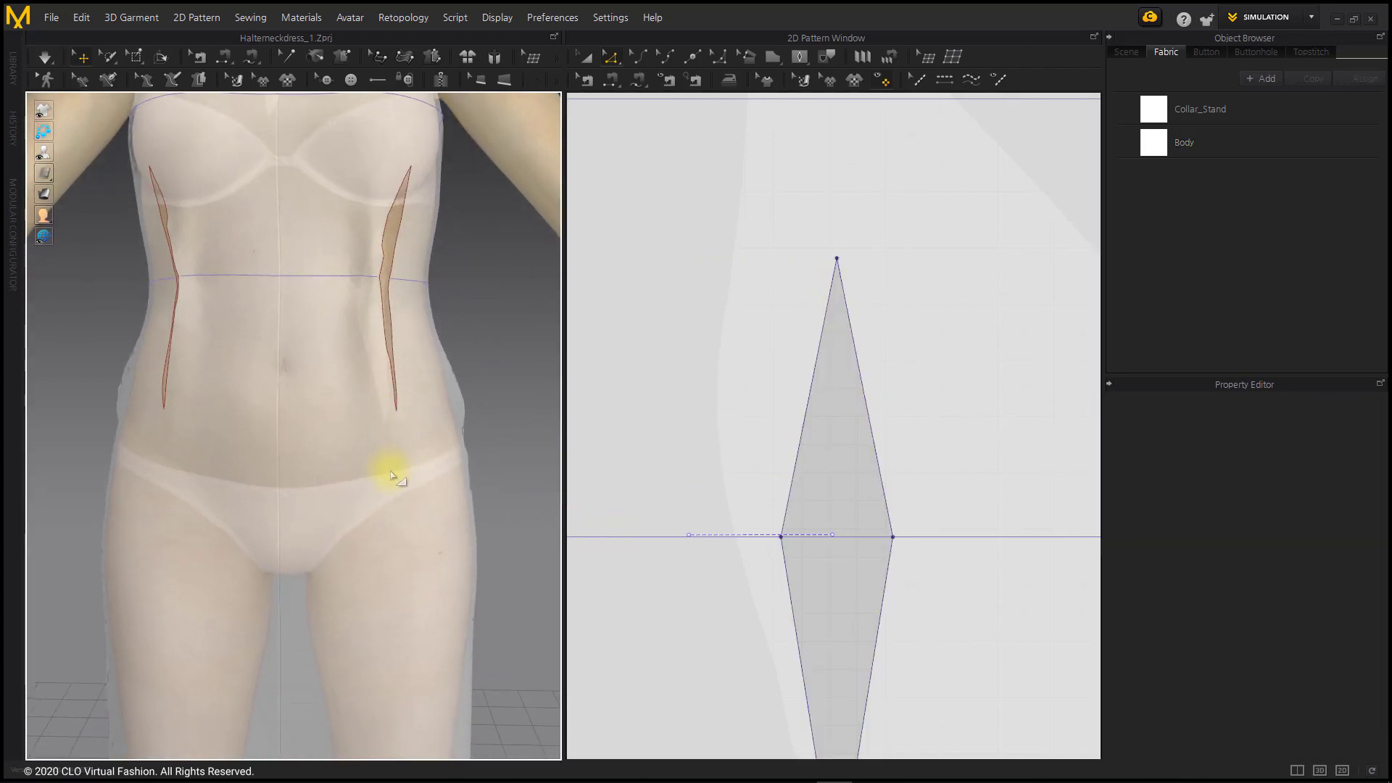
click(391, 473)
click(528, 407)
scroll(800, 591, down, 4)
middle_drag(797, 569, 768, 348)
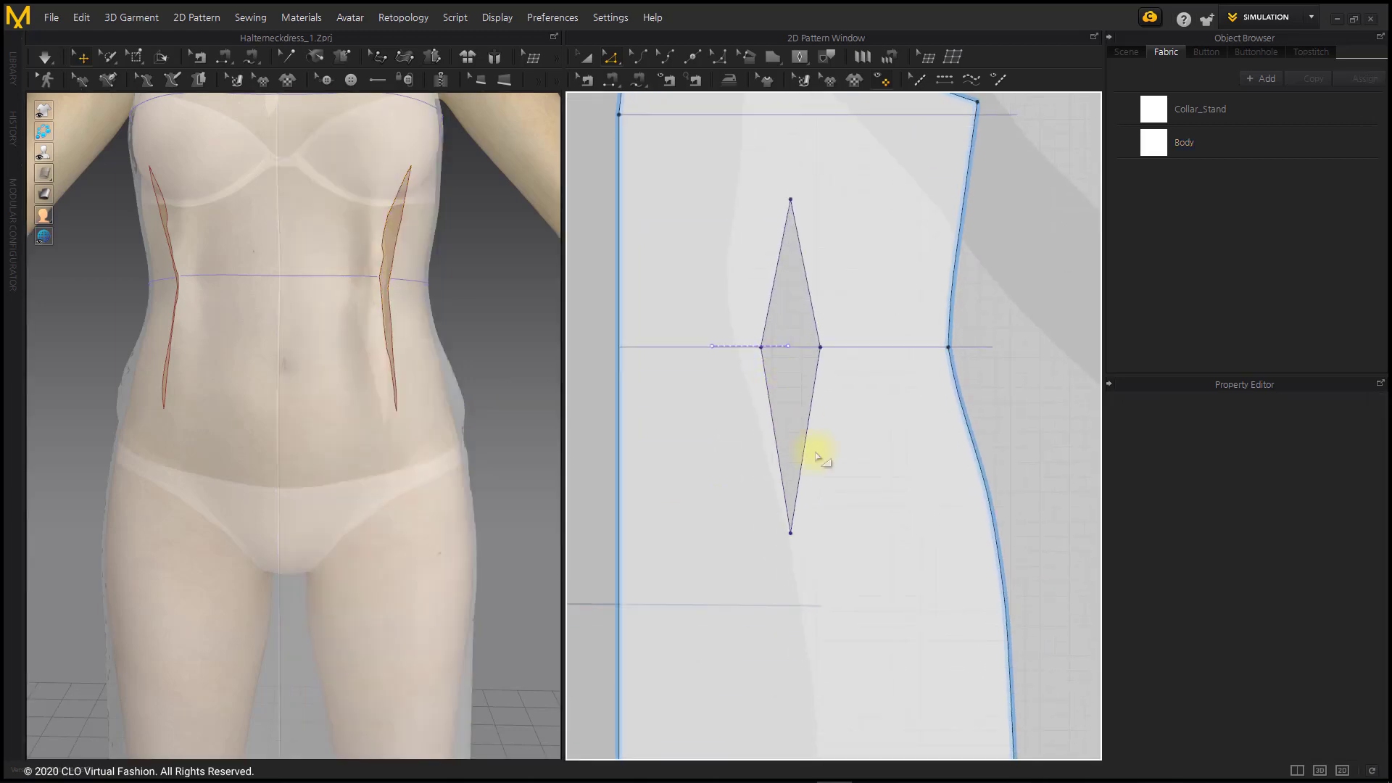
drag(791, 534, 790, 578)
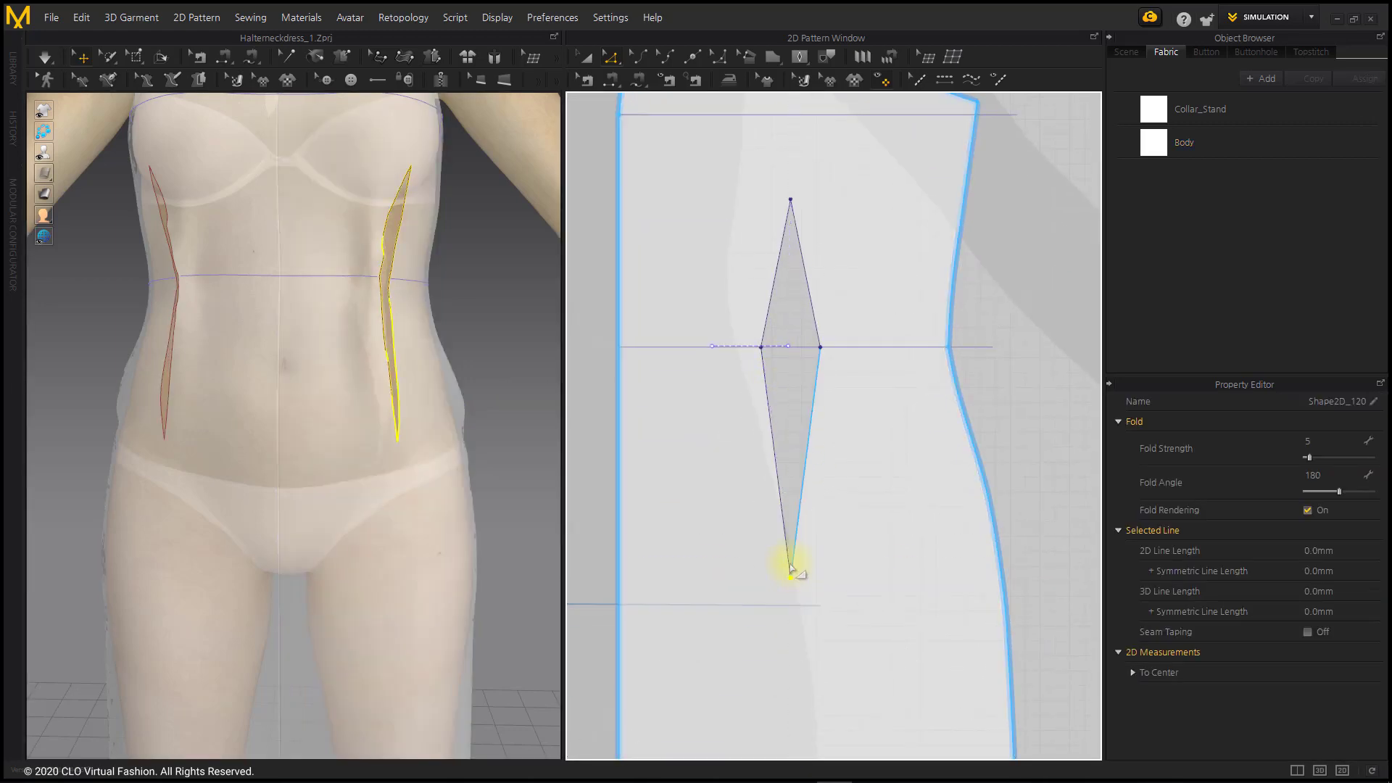
click(524, 325)
- Draw a diamond-shaped waist dart with the Dart tool across the waistline of the back panel
scroll(478, 427, down, 2)
middle_drag(476, 433, 468, 469)
right_drag(476, 428, 156, 420)
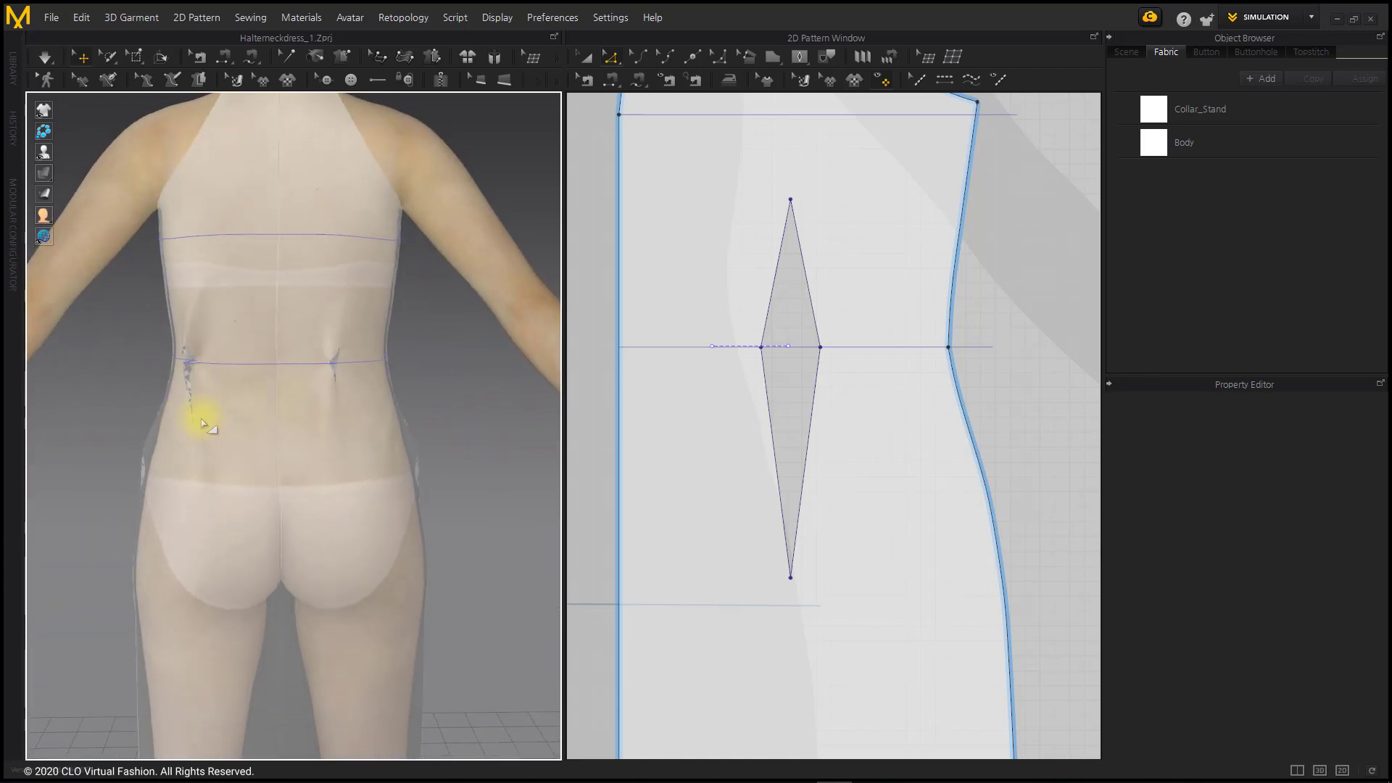
scroll(907, 508, down, 4)
middle_drag(1052, 484, 829, 418)
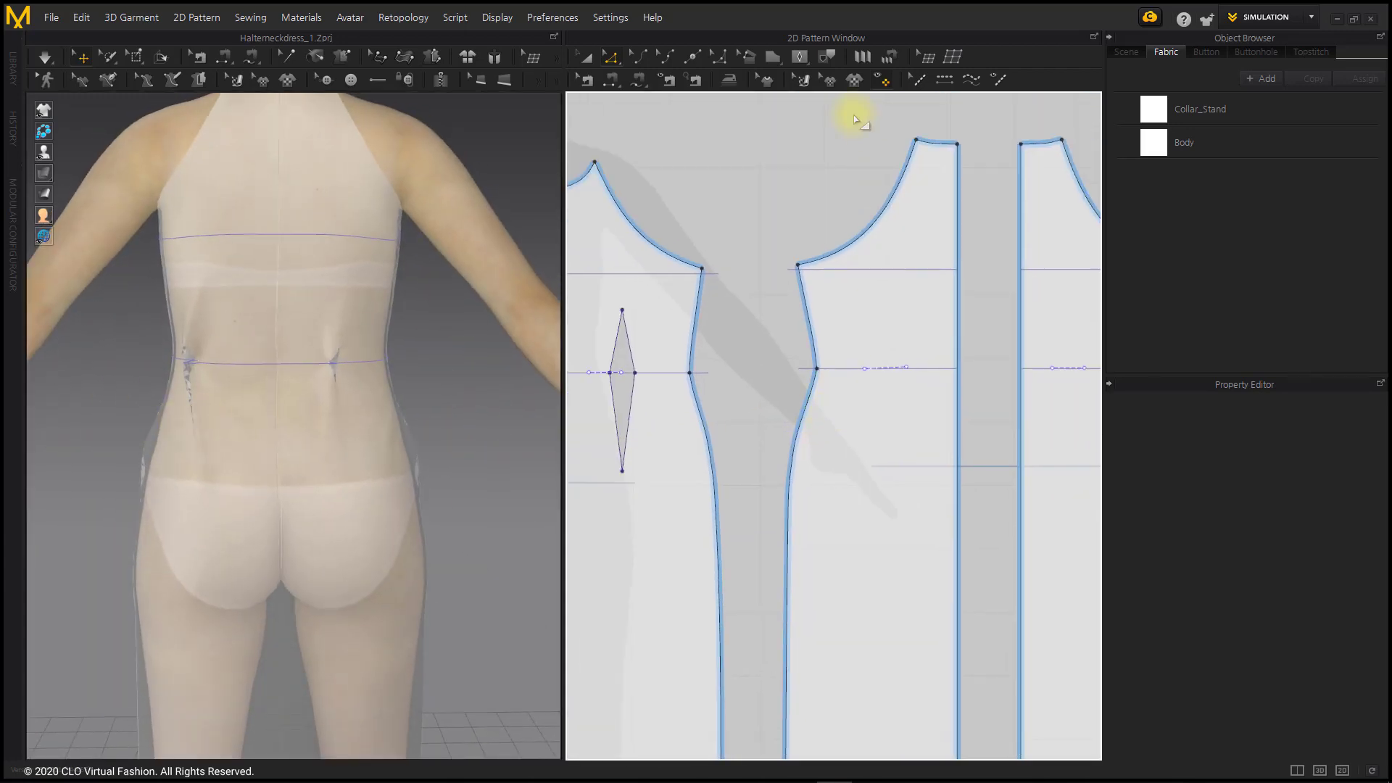
click(801, 56)
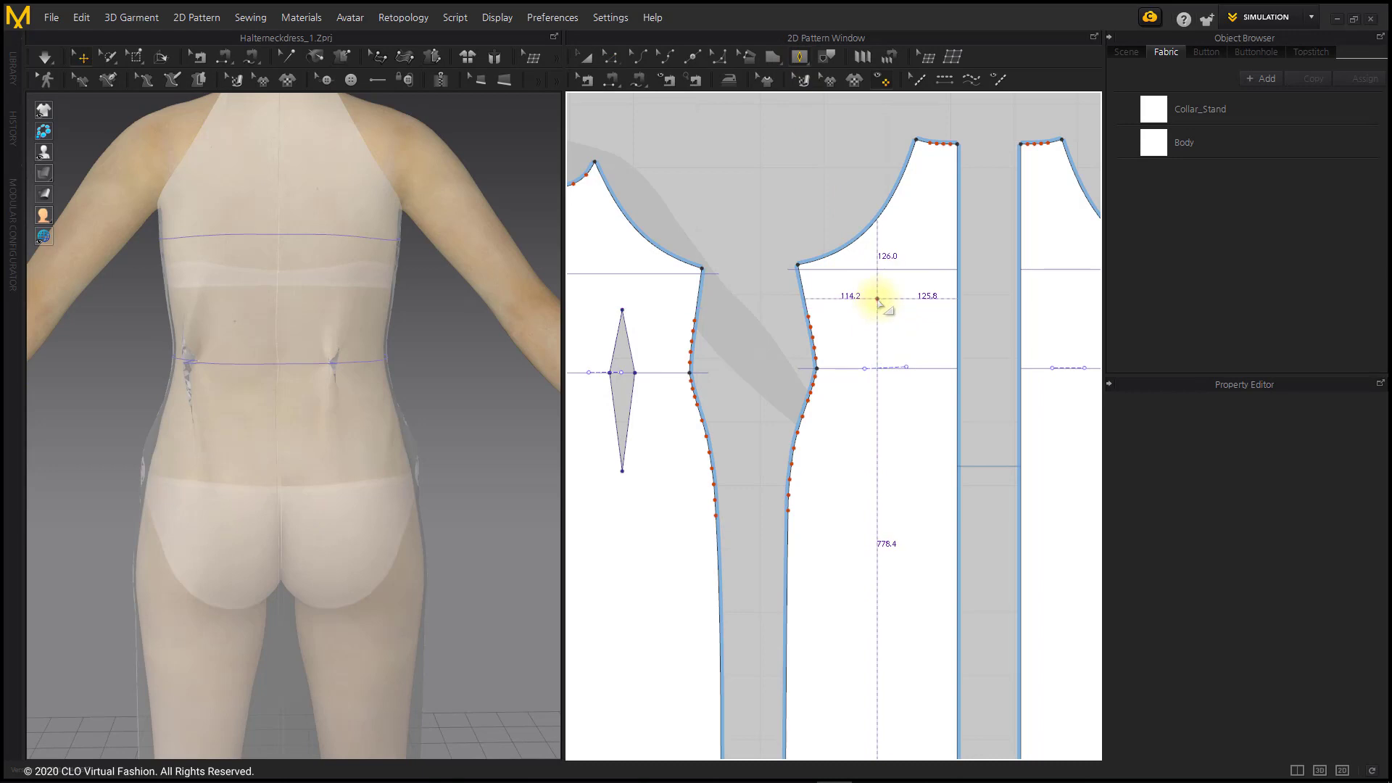
drag(877, 299, 900, 453)
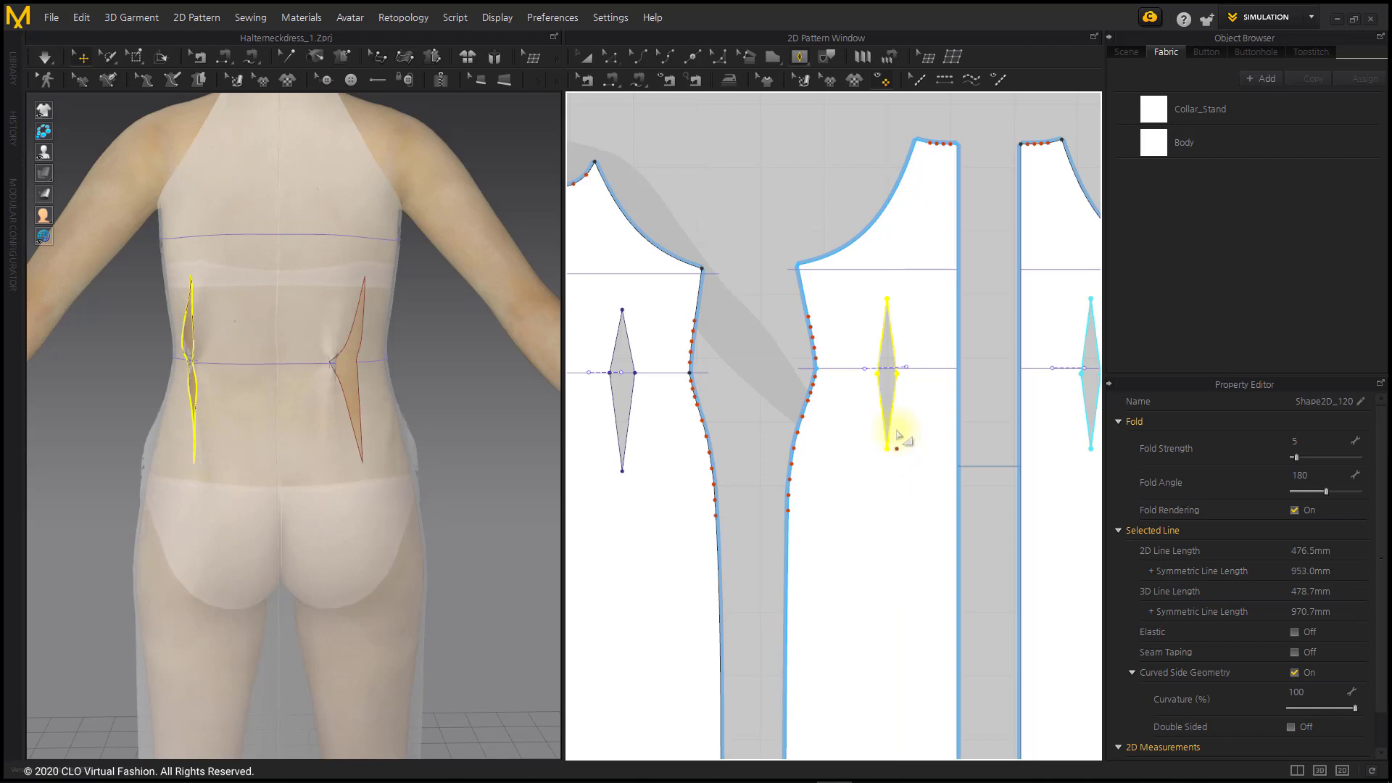
- Widen the back dart by moving its two middle points outward with Edit Pattern
click(611, 57)
scroll(858, 389, up, 2)
click(875, 357)
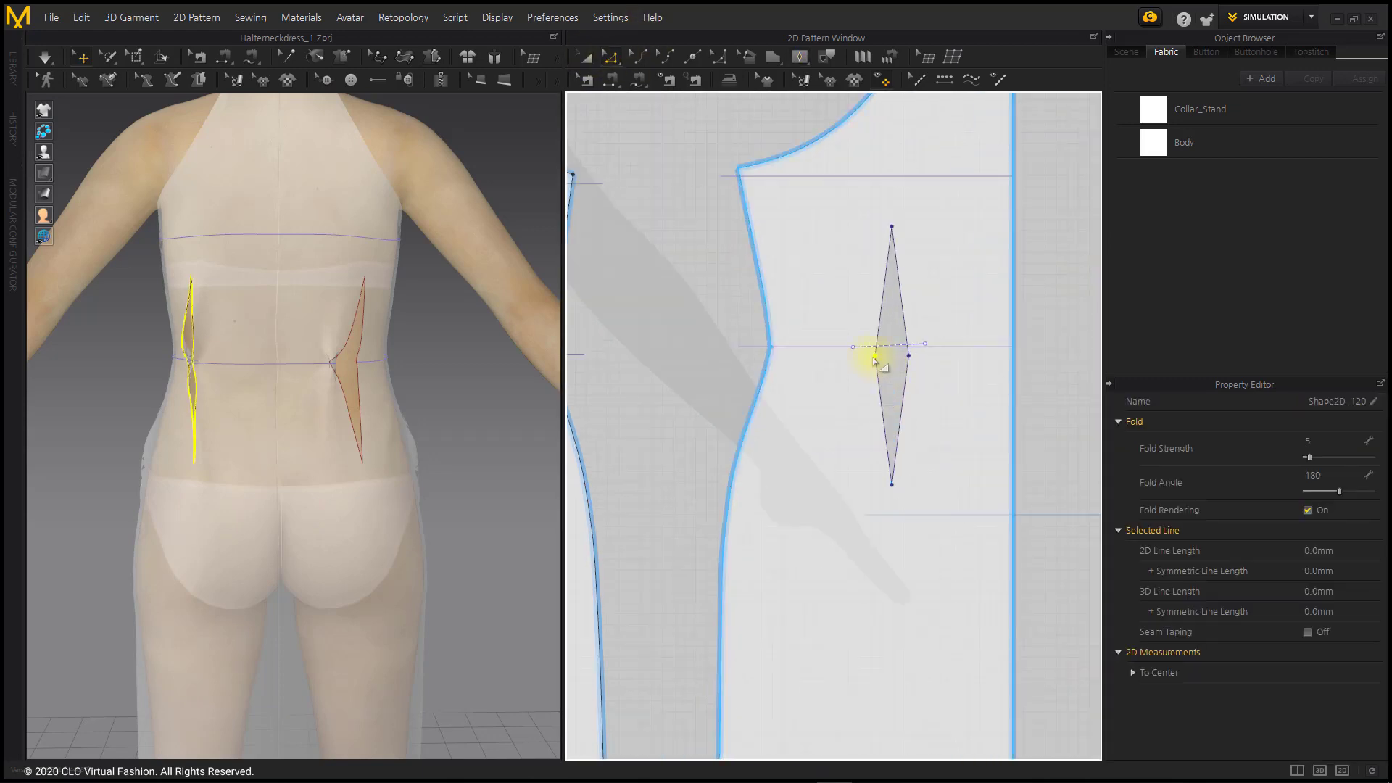
click(910, 355)
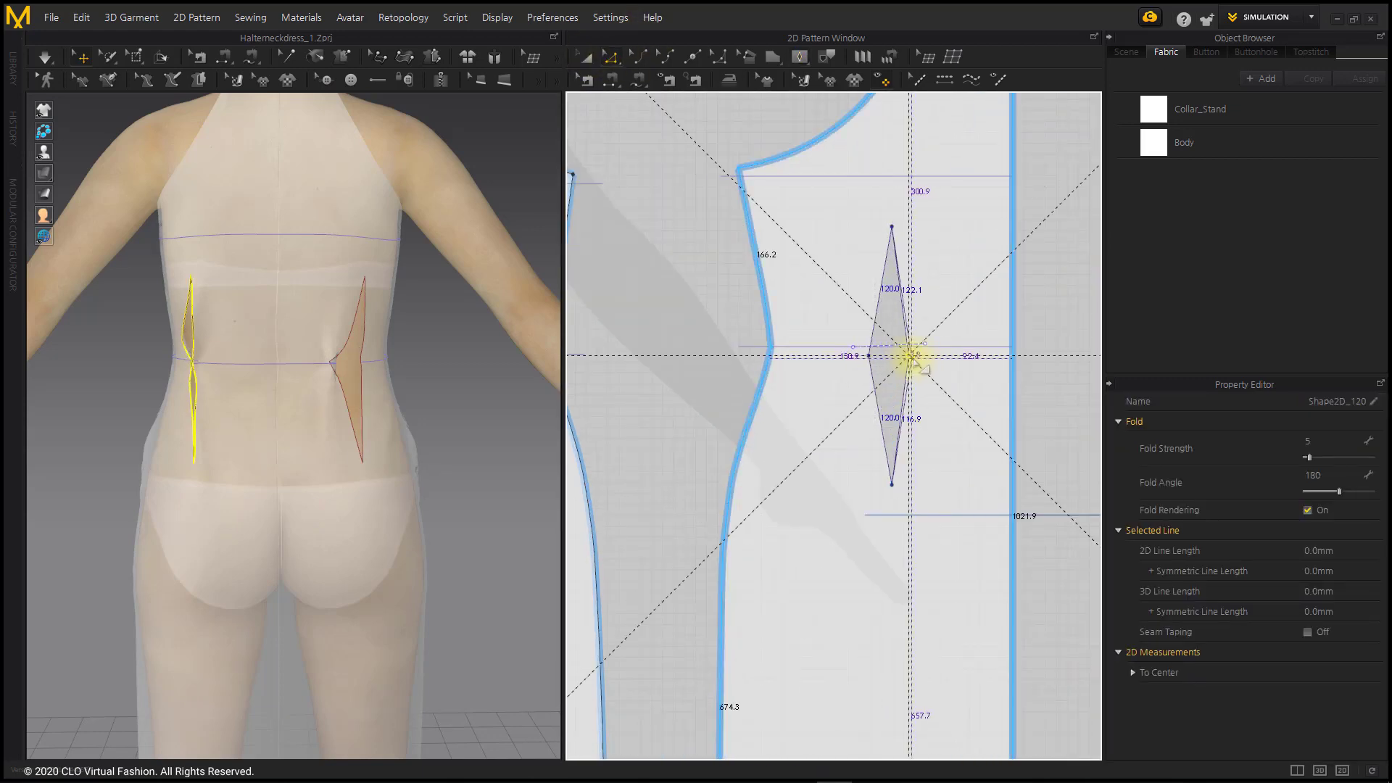
drag(910, 355, 911, 353)
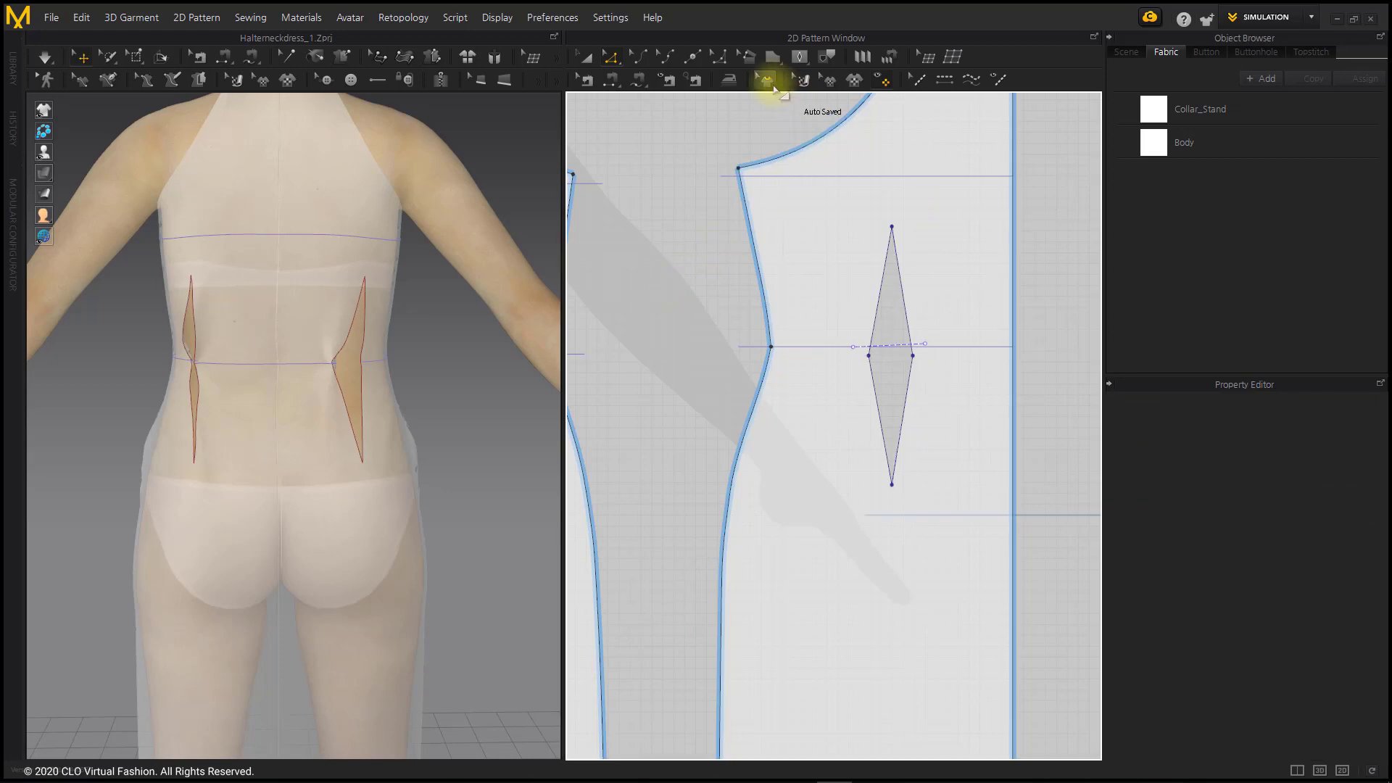
- Move the back dart up so its widest points sit on the waistline, and shift it slightly toward center back
click(586, 57)
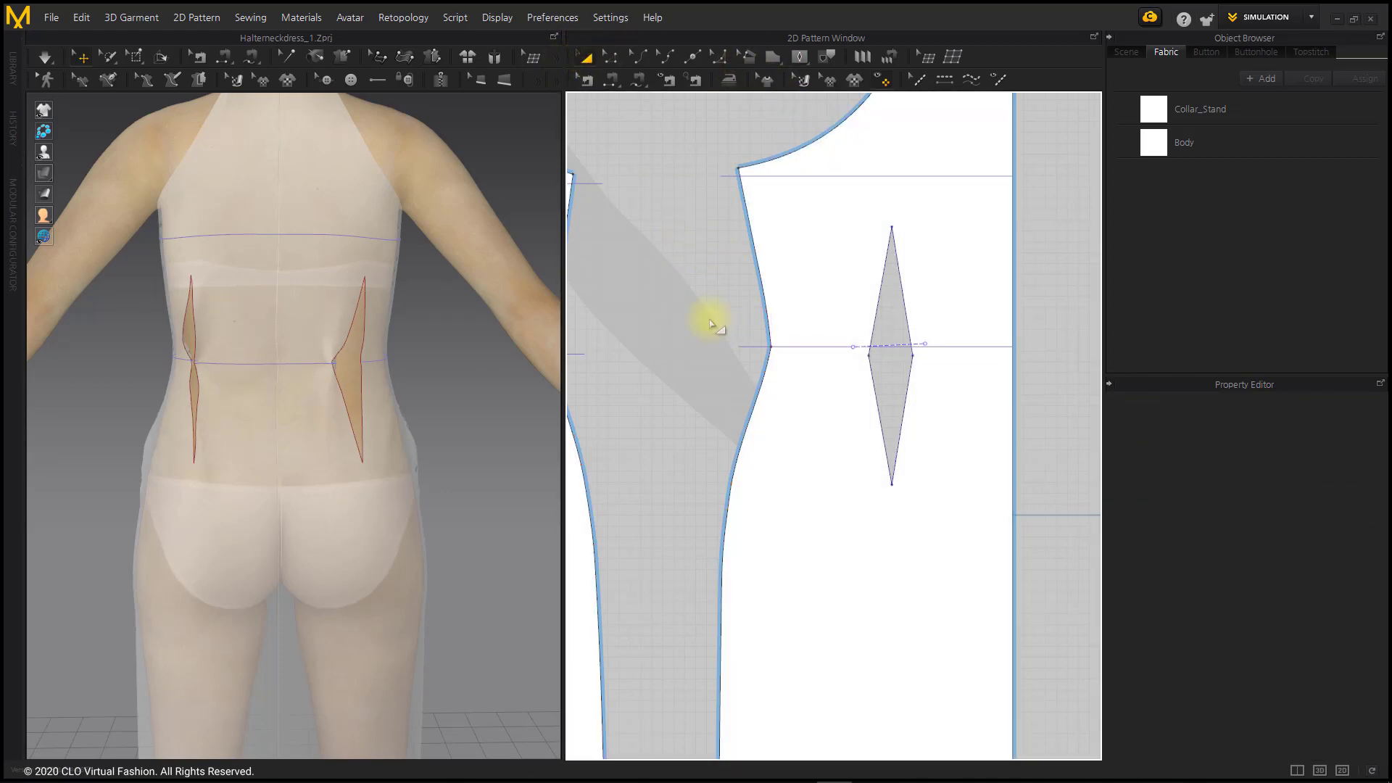
scroll(801, 347, down, 1)
click(804, 341)
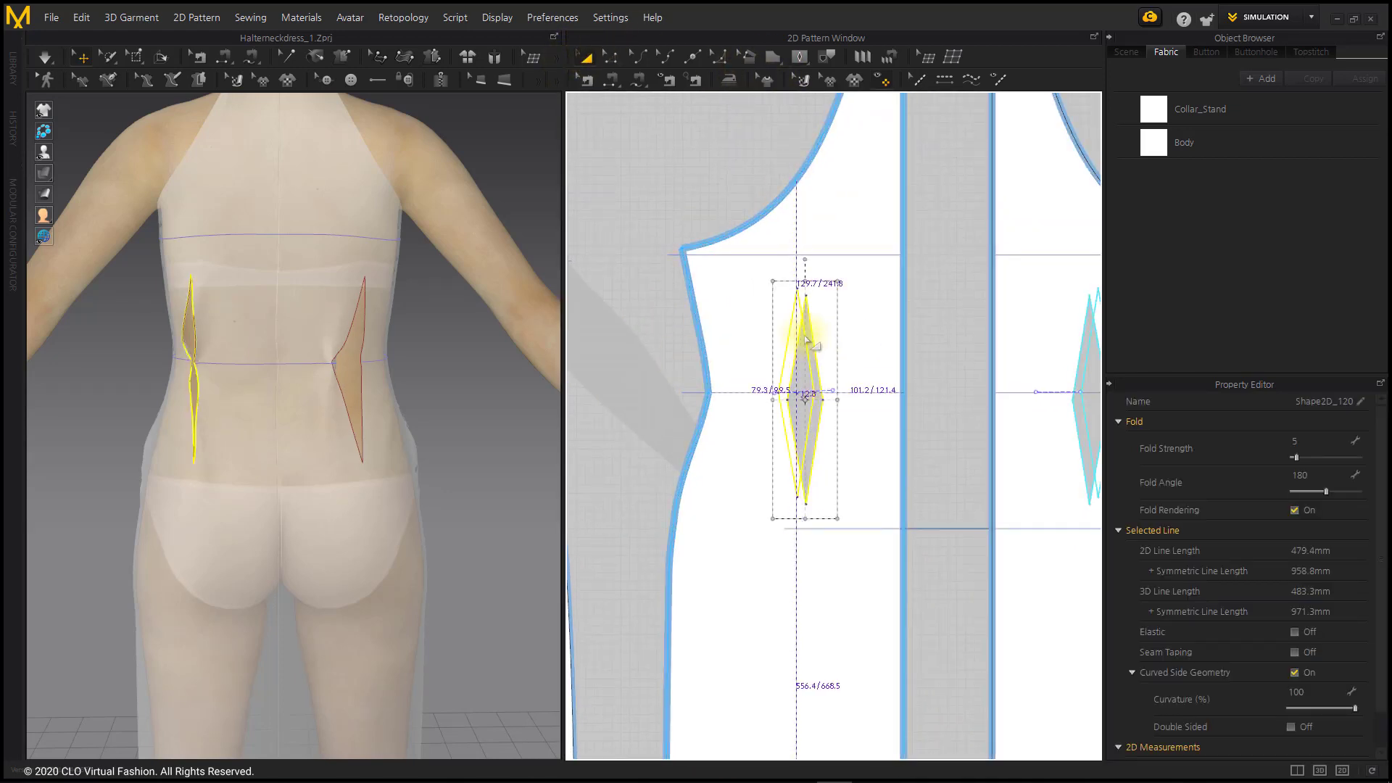
drag(806, 338, 805, 337)
right_drag(258, 414, 278, 423)
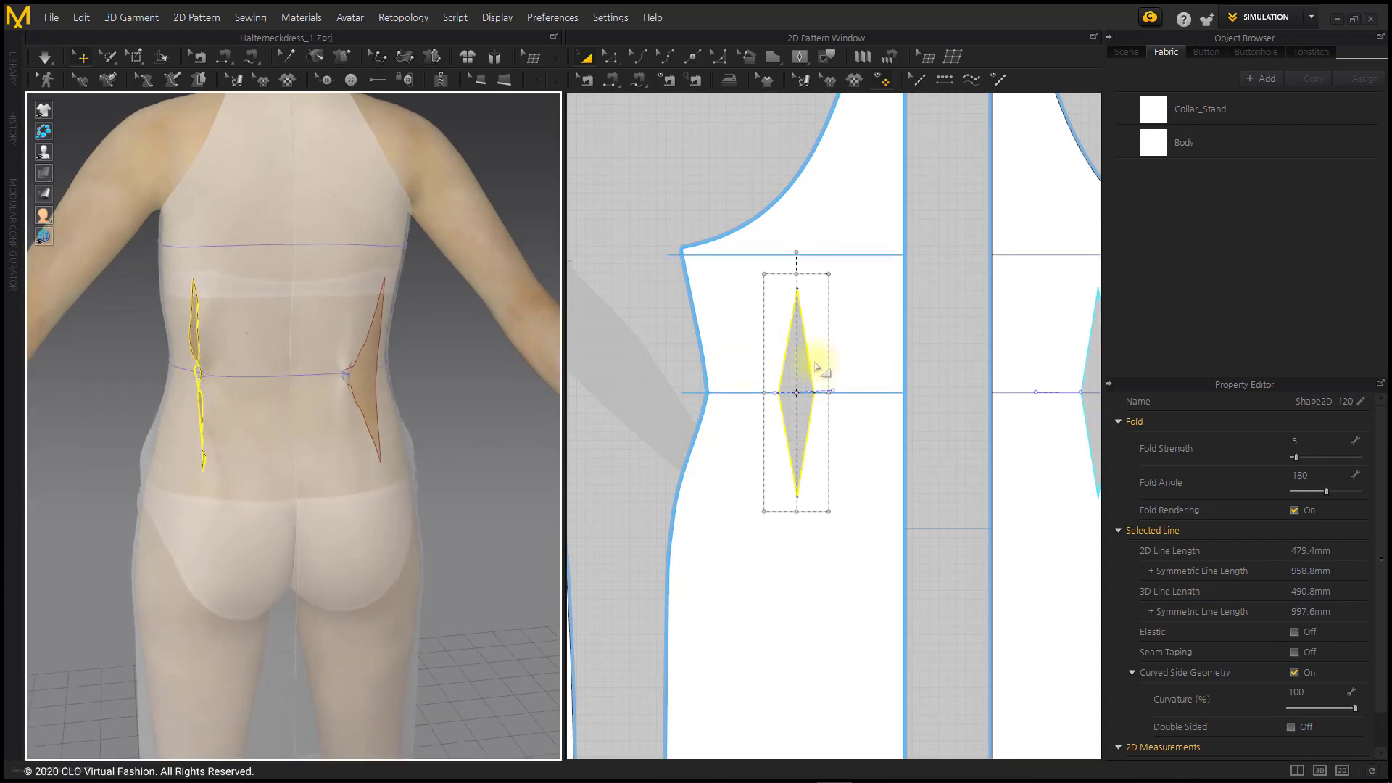
drag(806, 360, 819, 372)
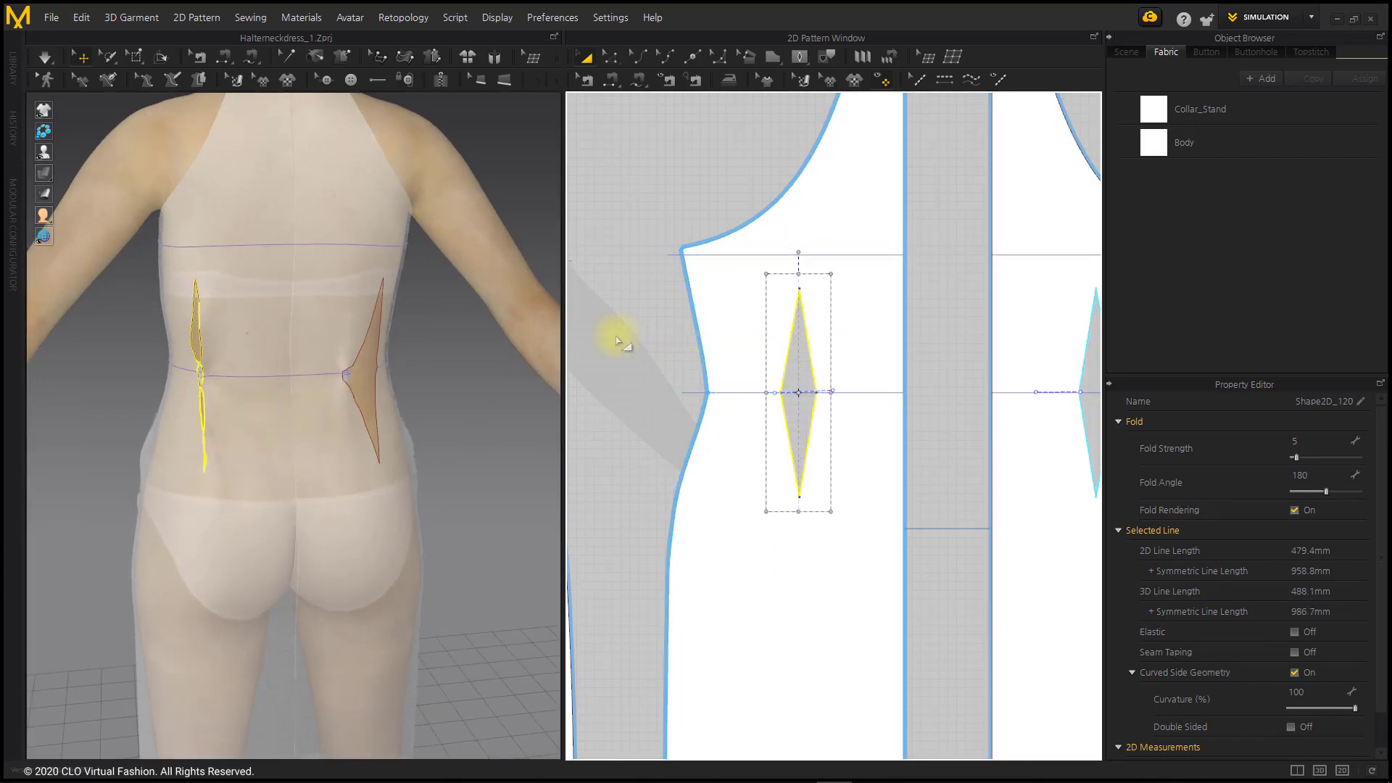
click(621, 319)
- Lengthen the back dart by raising its top point to just below the bust line and lowering its bottom point past the hip line
click(612, 58)
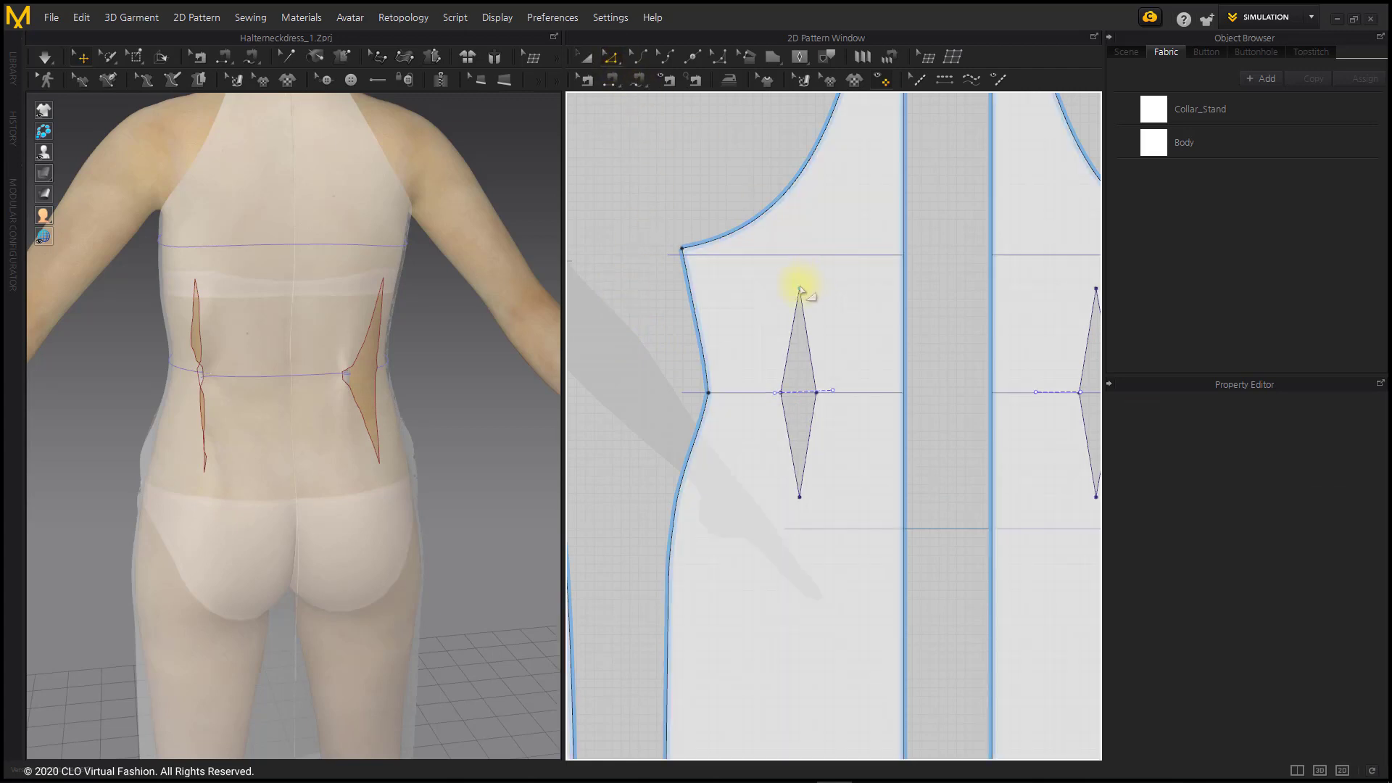
drag(800, 290, 800, 270)
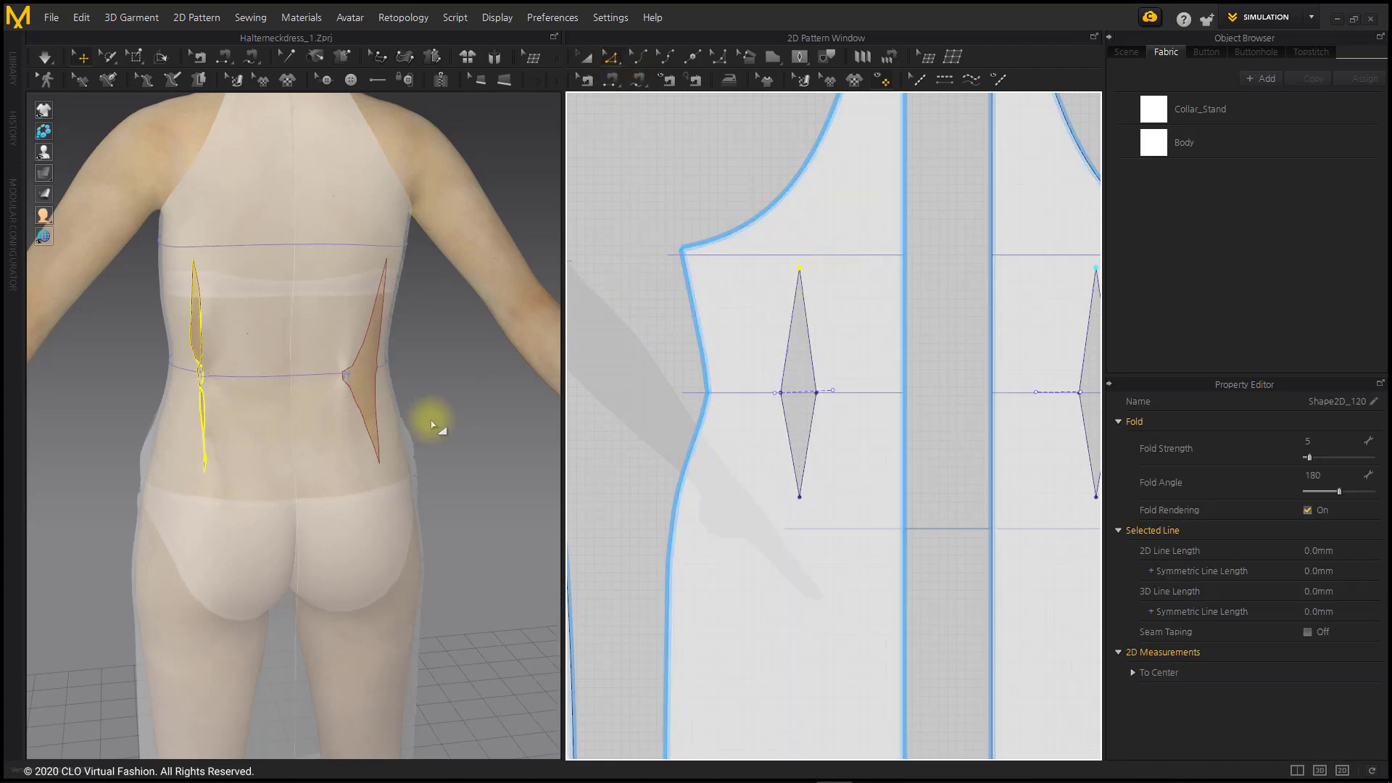
scroll(495, 501, up, 3)
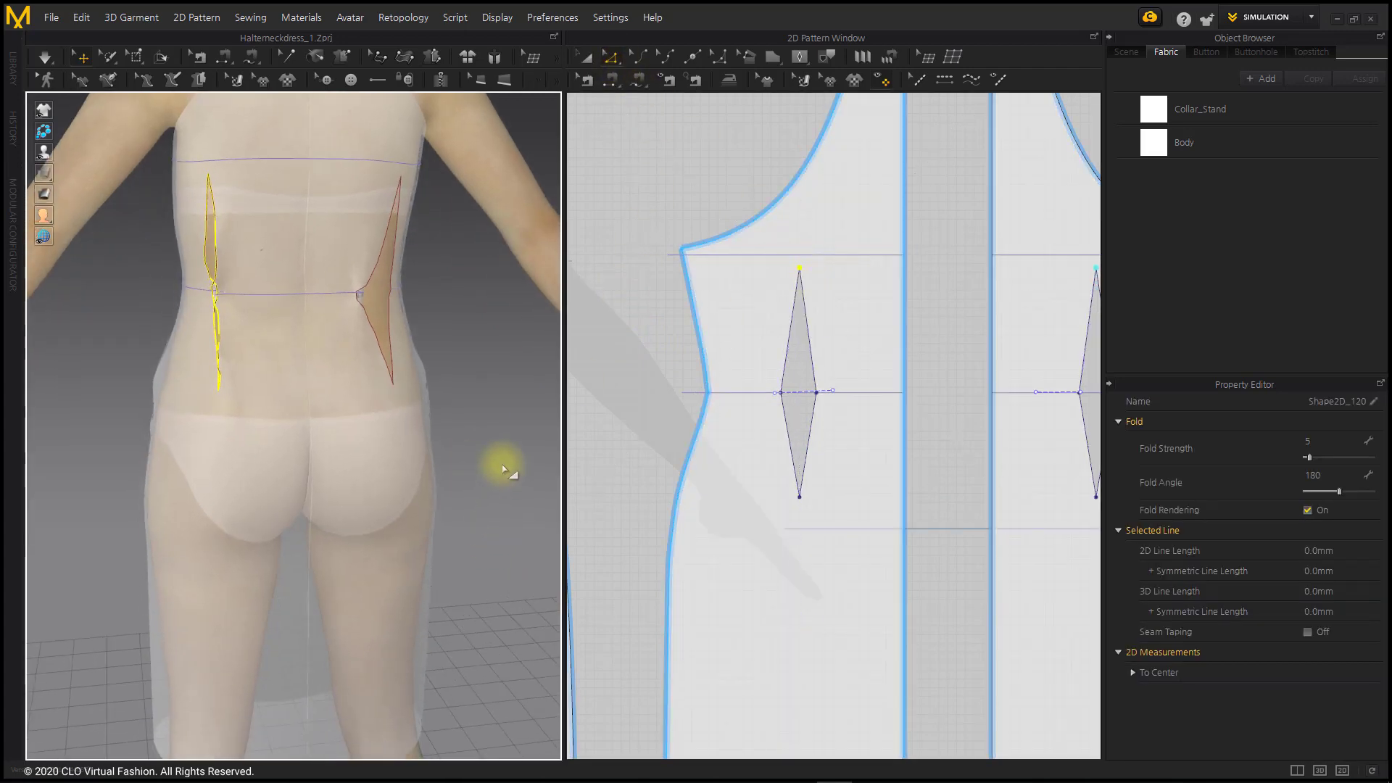
click(222, 487)
click(582, 476)
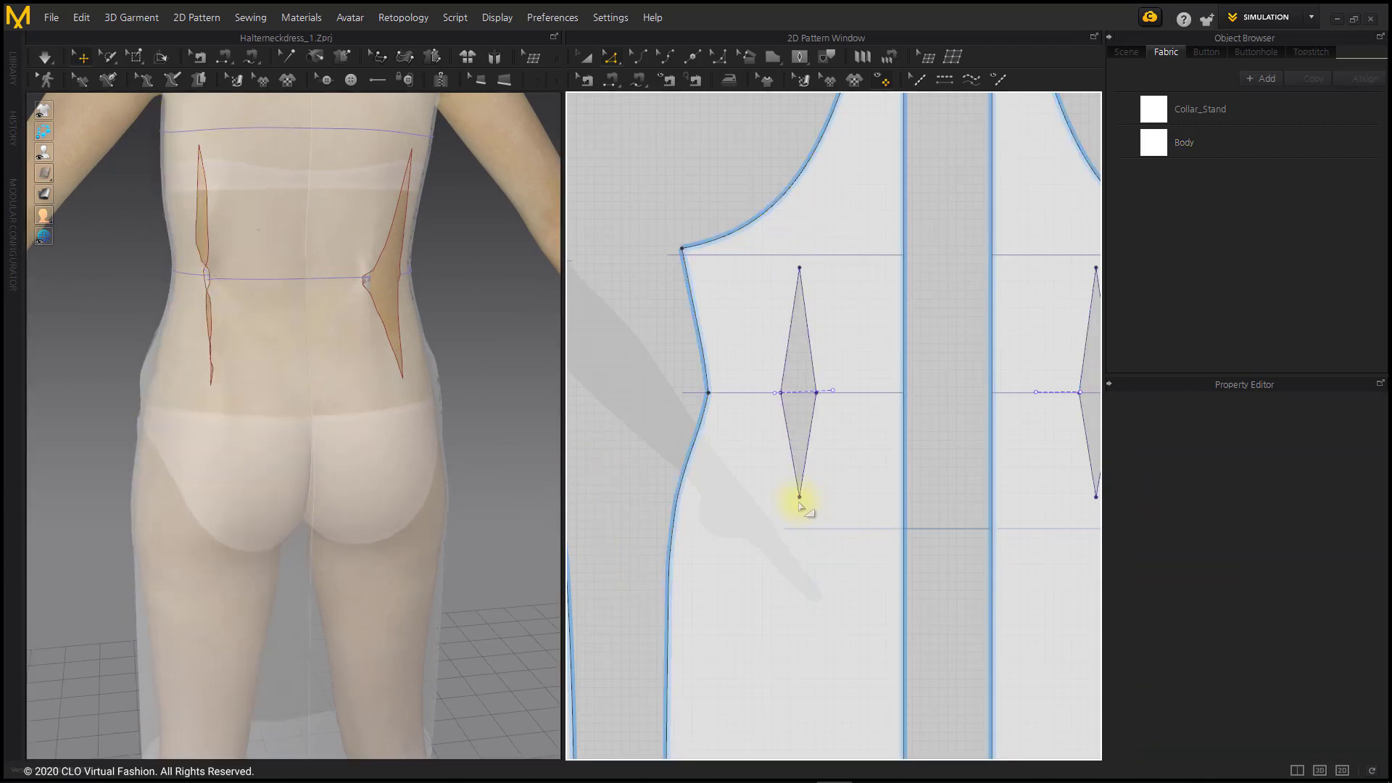
drag(800, 500, 797, 544)
click(658, 435)
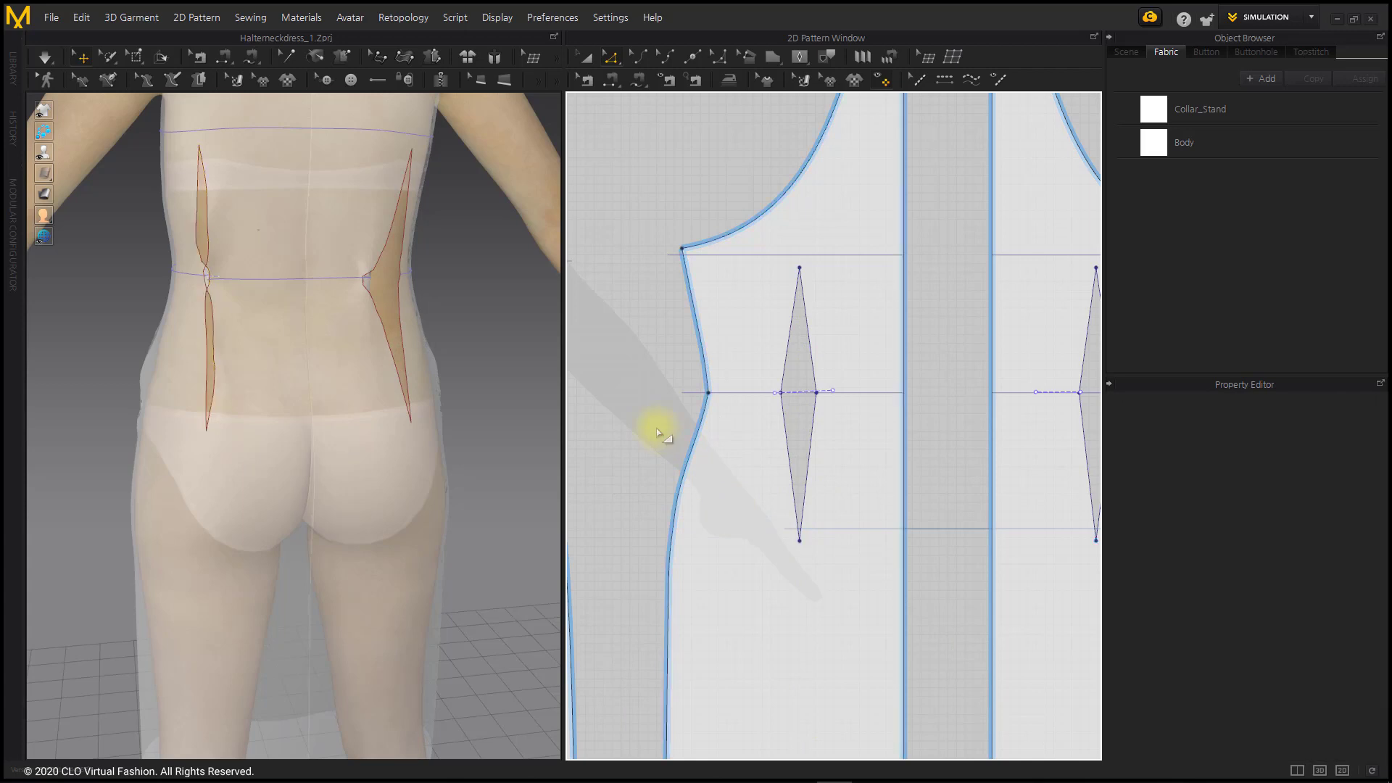
- Sew the upper and lower pairs of legs of the back dart together with Segment Sewing
click(611, 79)
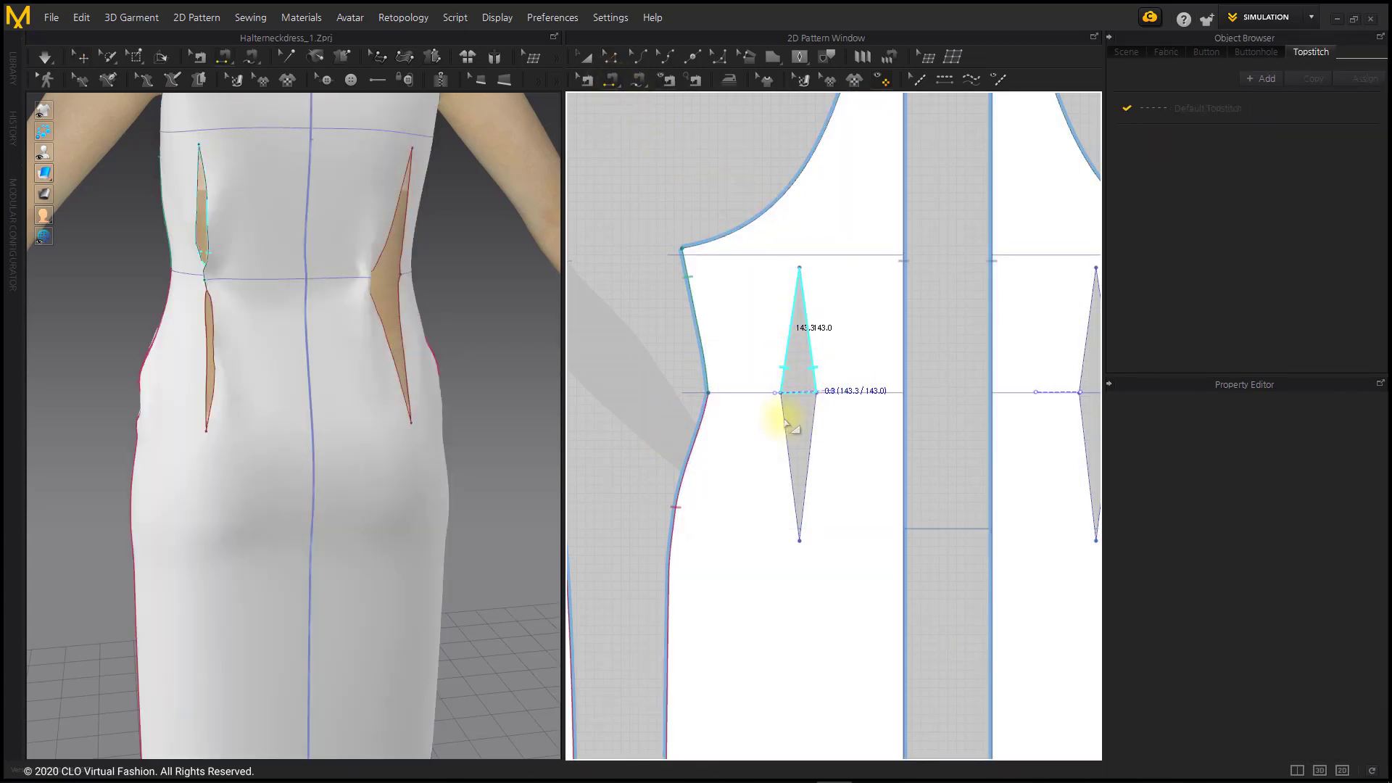
click(785, 422)
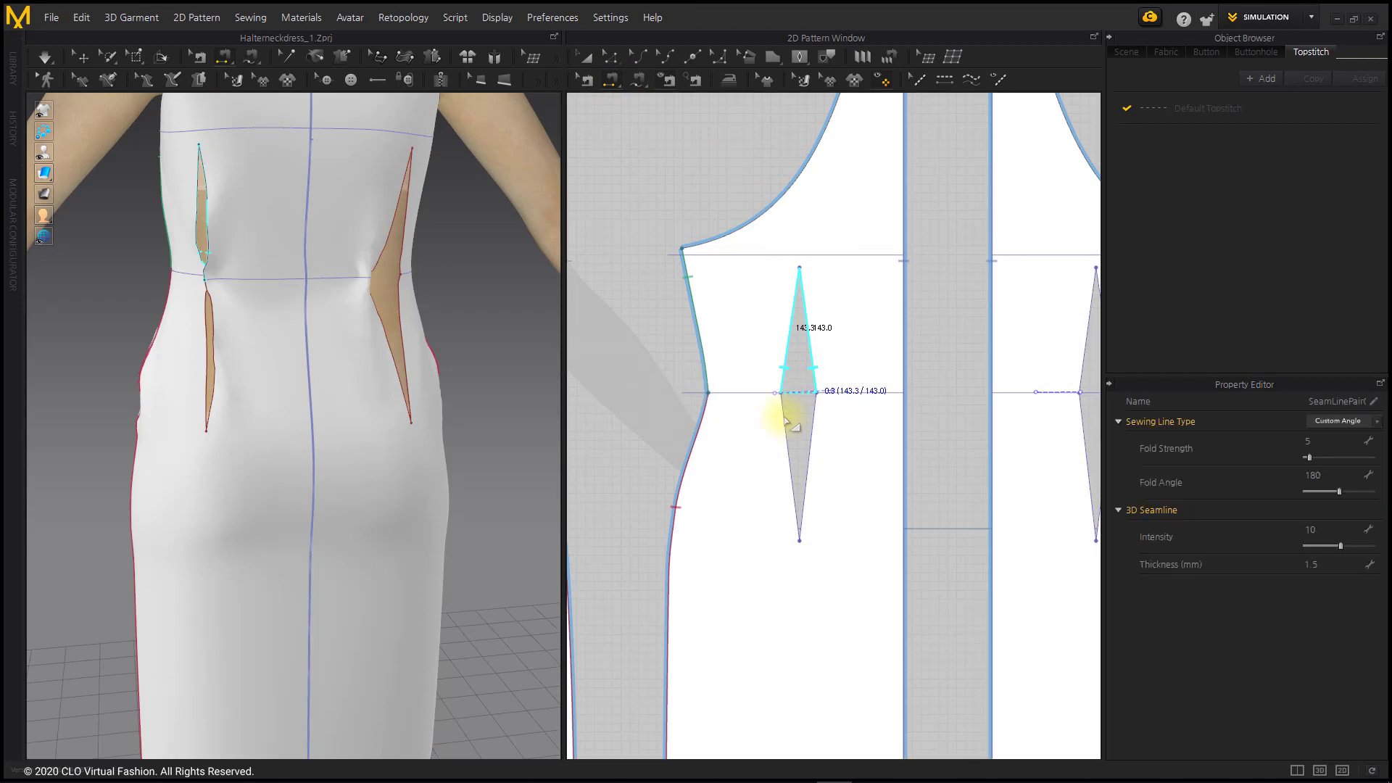
click(784, 418)
click(813, 418)
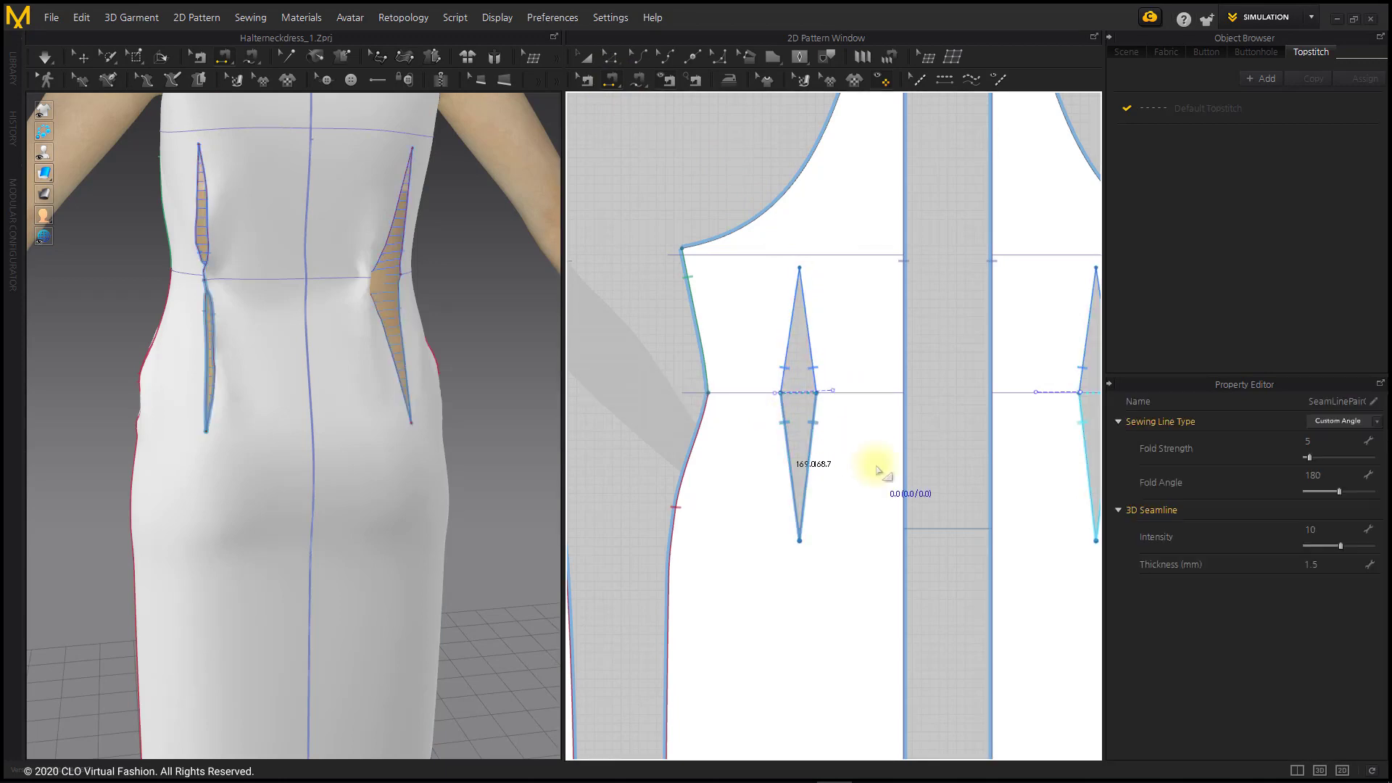
- Sew the front dart's upper and lower leg pairs together in the same way, finishing with the sewing tool
right_drag(283, 443, 348, 434)
scroll(943, 493, down, 3)
scroll(901, 460, up, 4)
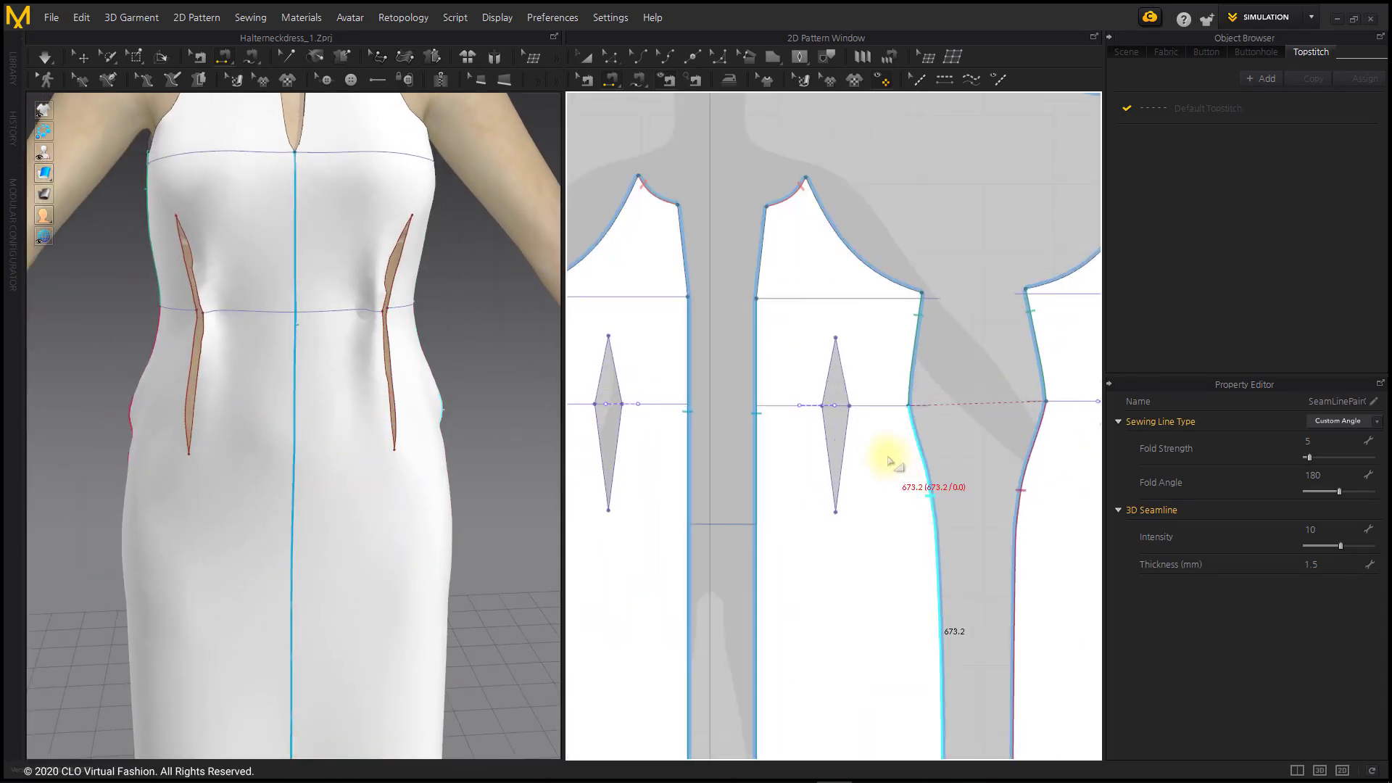
click(830, 397)
click(845, 397)
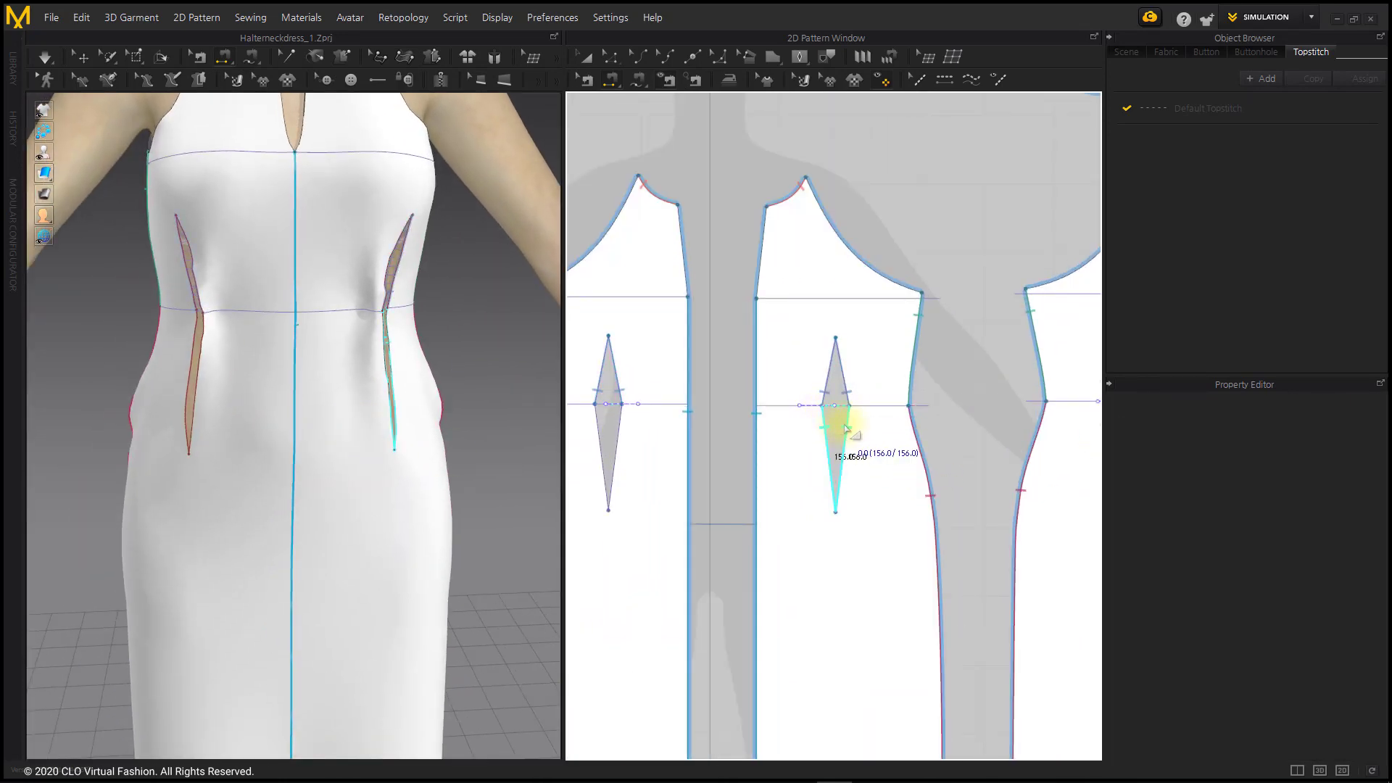
click(584, 56)
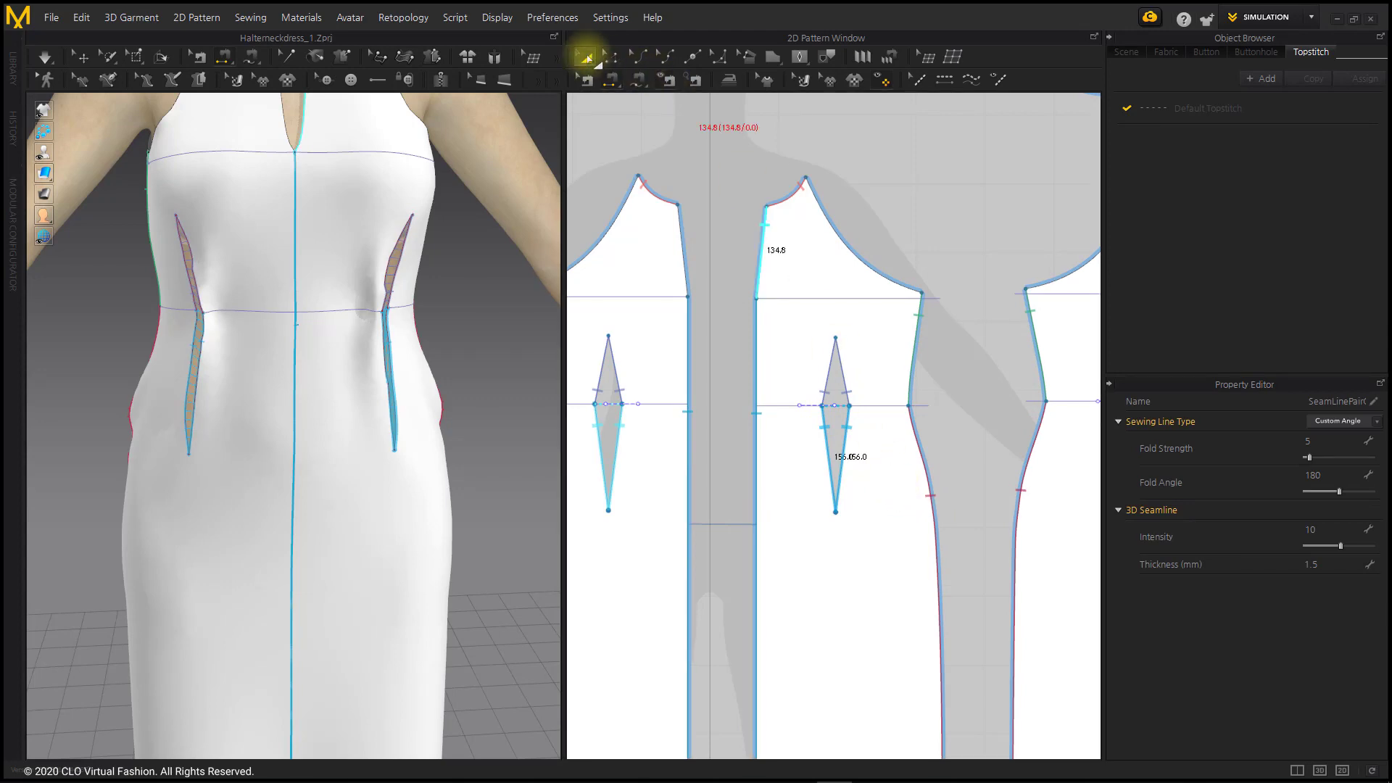
- Select all the tacks at the waistline and delete them
scroll(864, 429, down, 5)
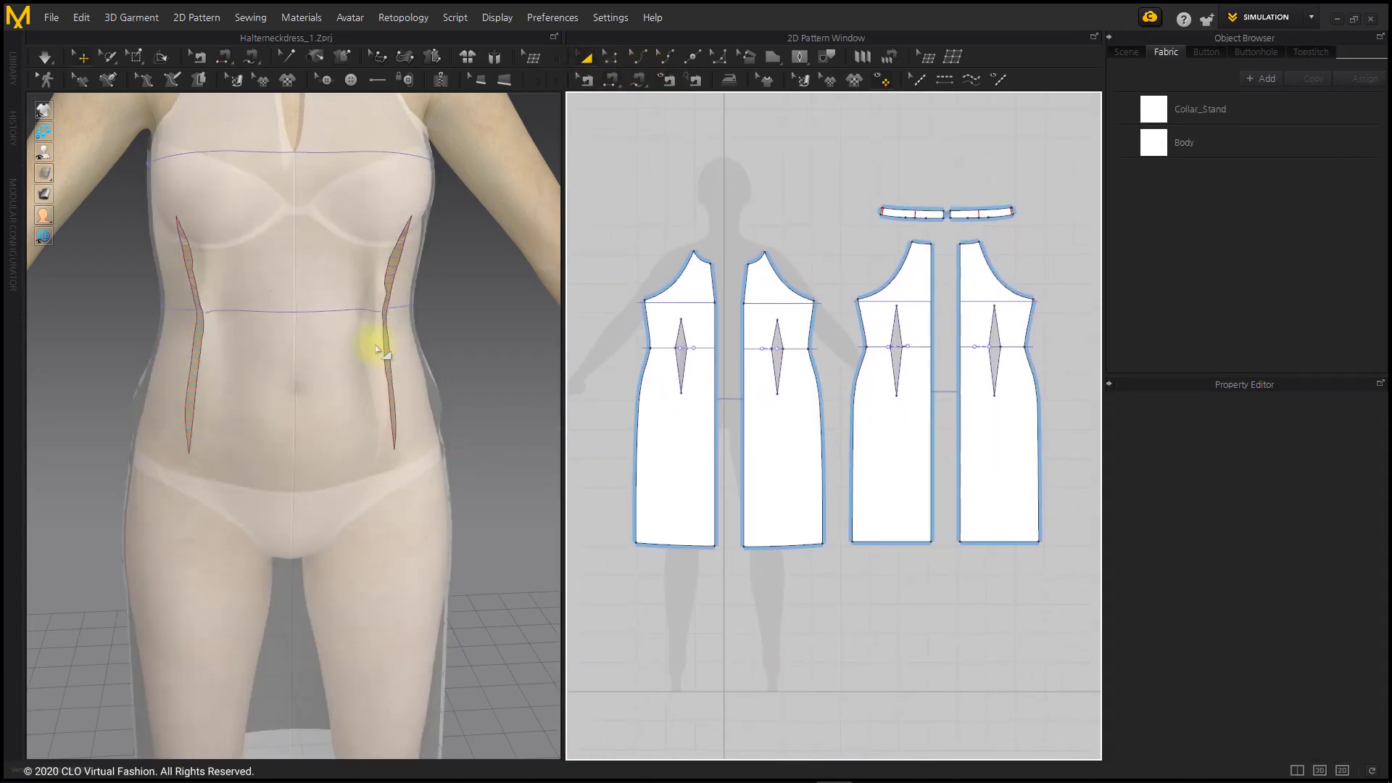
click(288, 58)
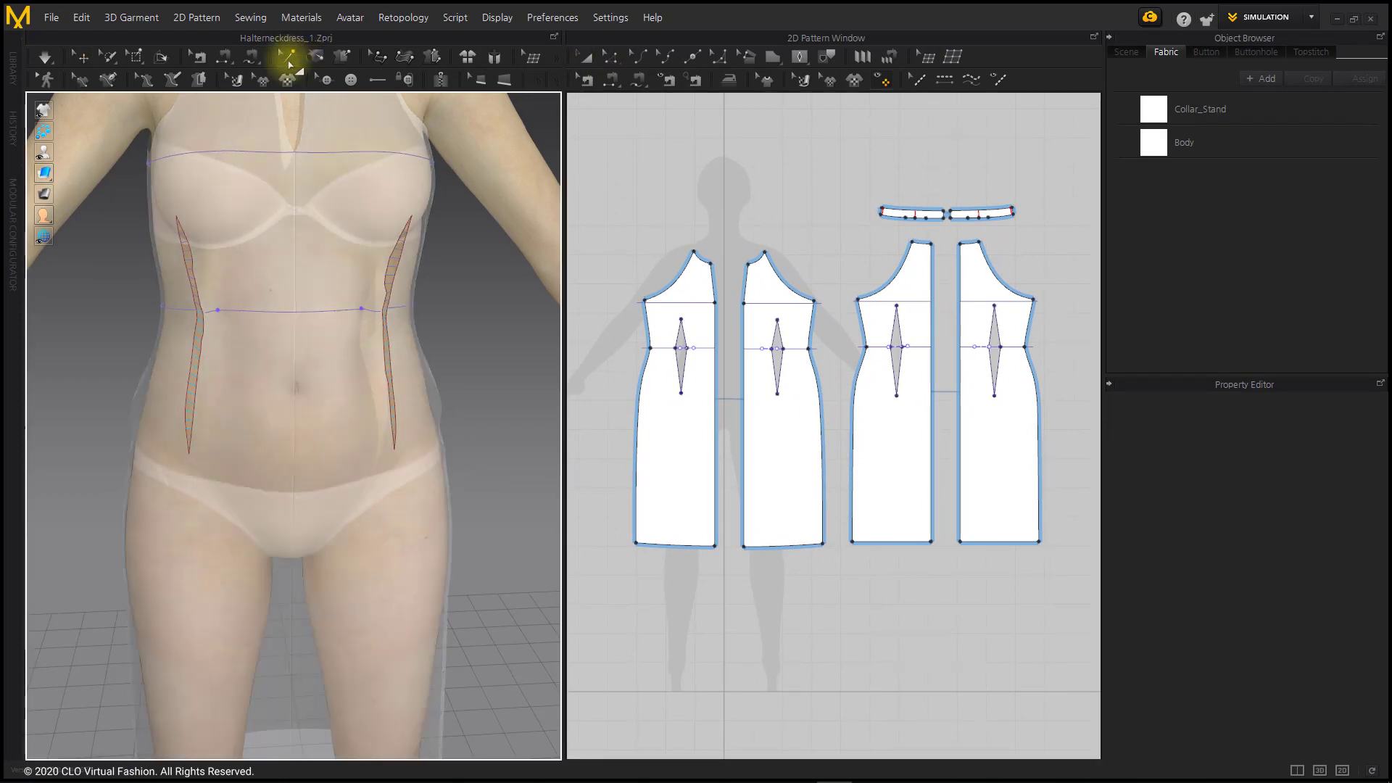
key(ctrl+a)
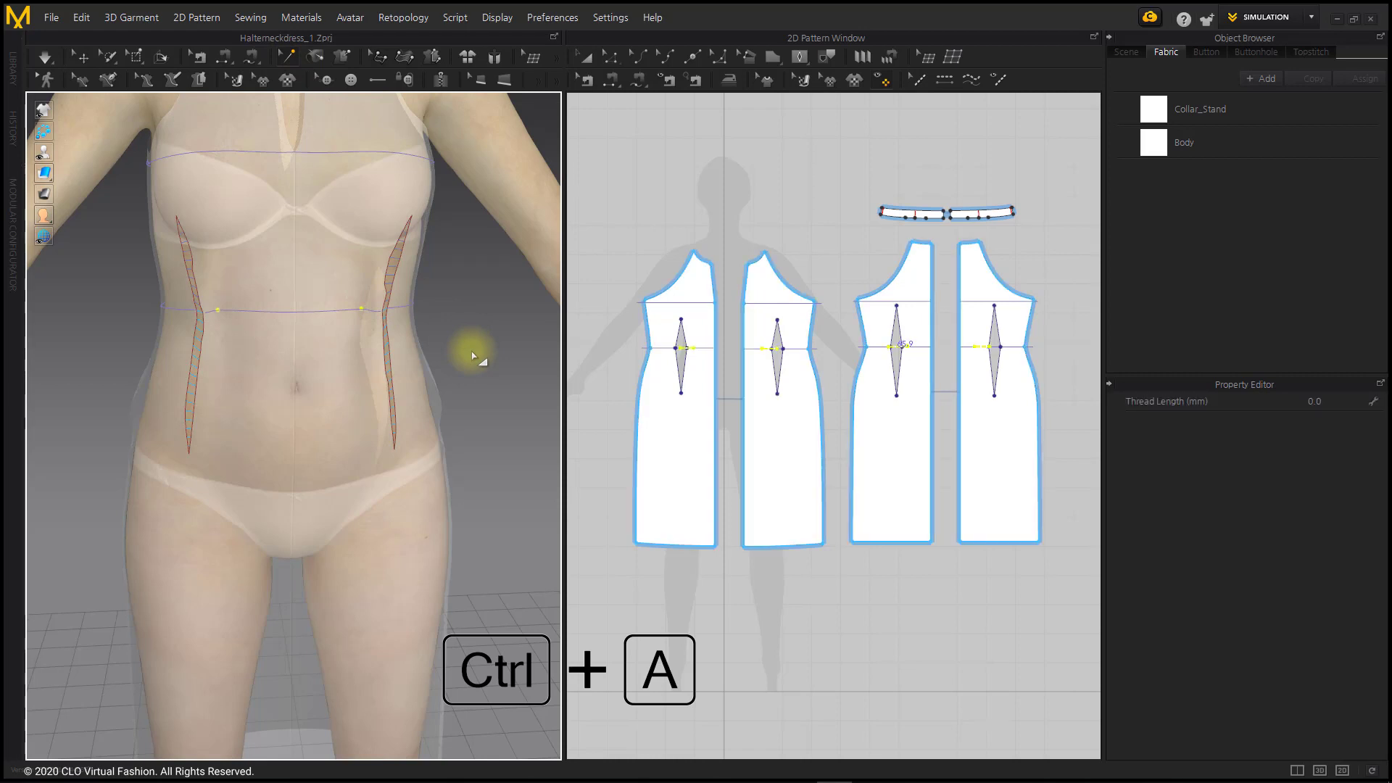
key(Delete)
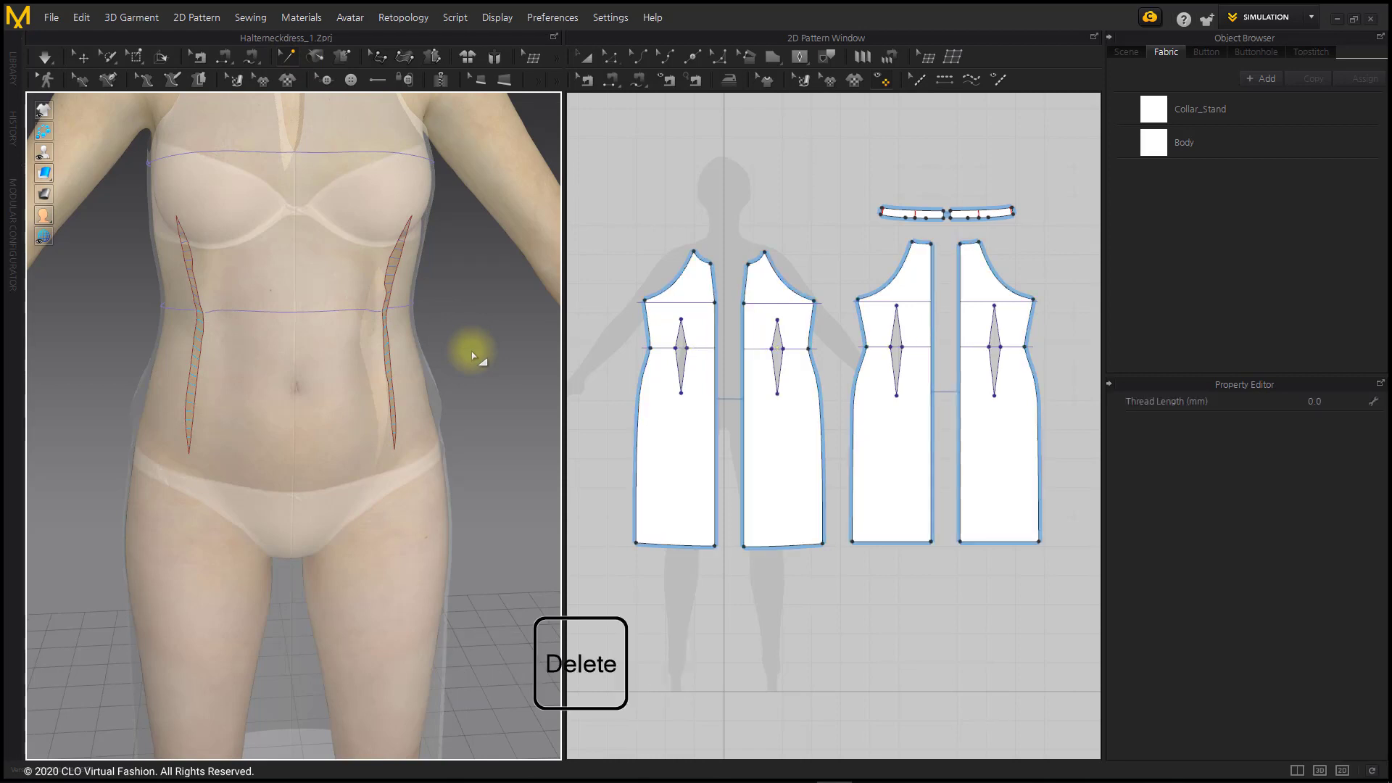
- Simulate the garment to close the sewn darts and return the fabric display to the opaque textured surface
click(45, 56)
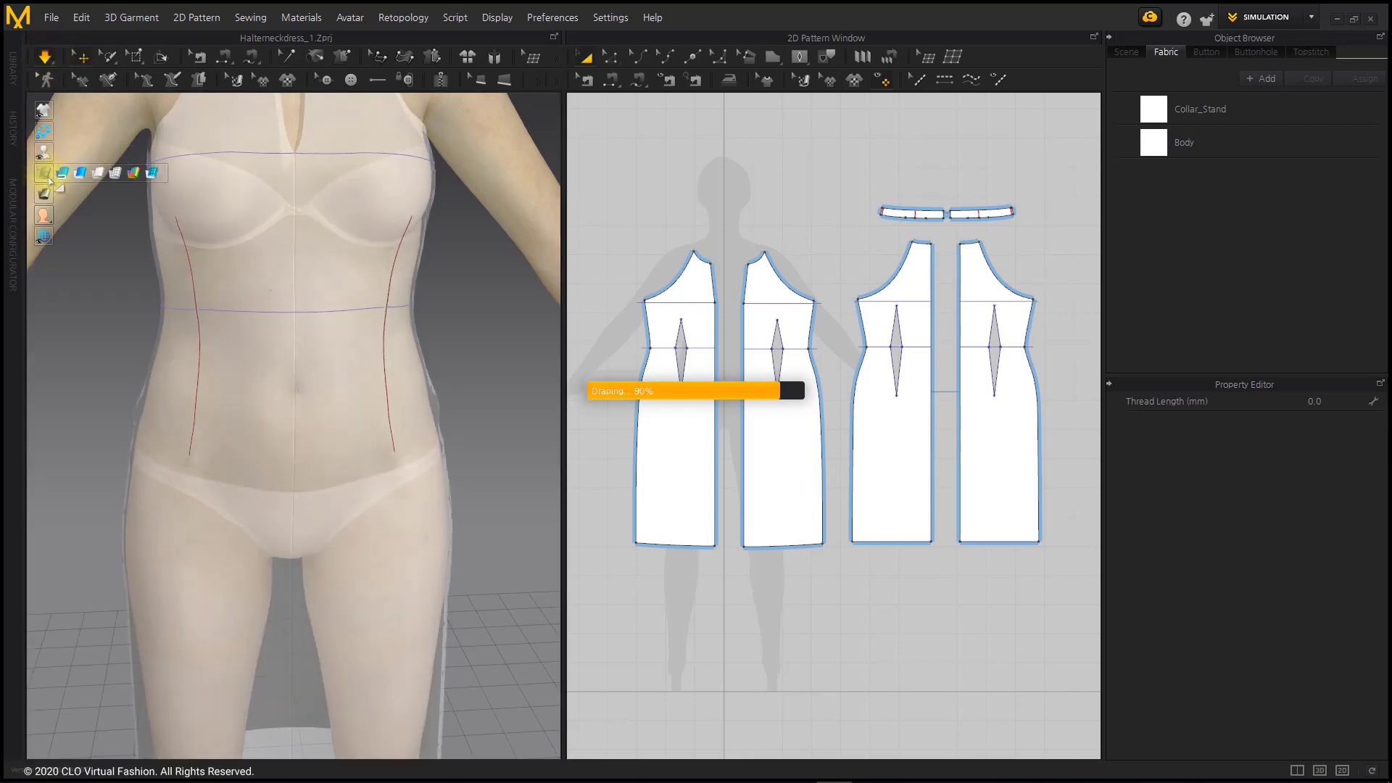
click(85, 174)
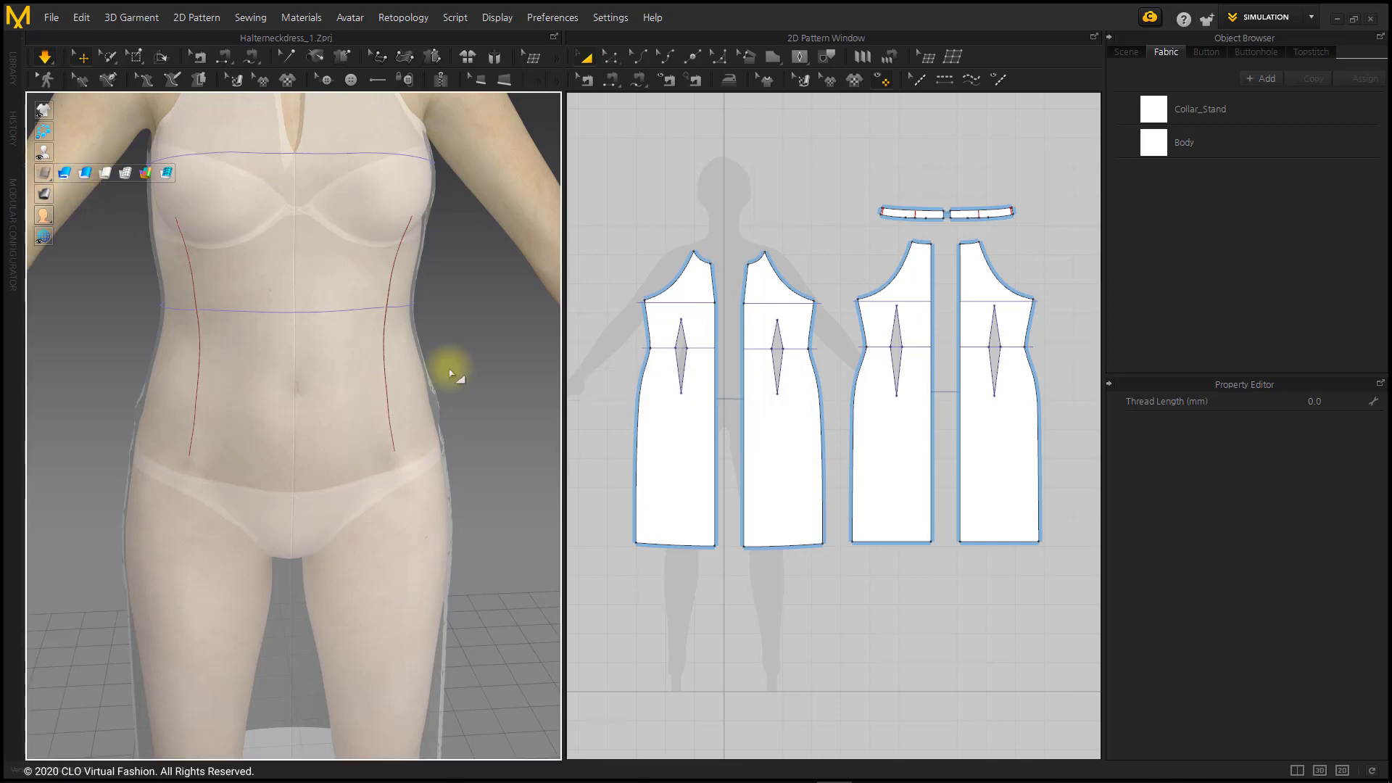
scroll(464, 420, down, 5)
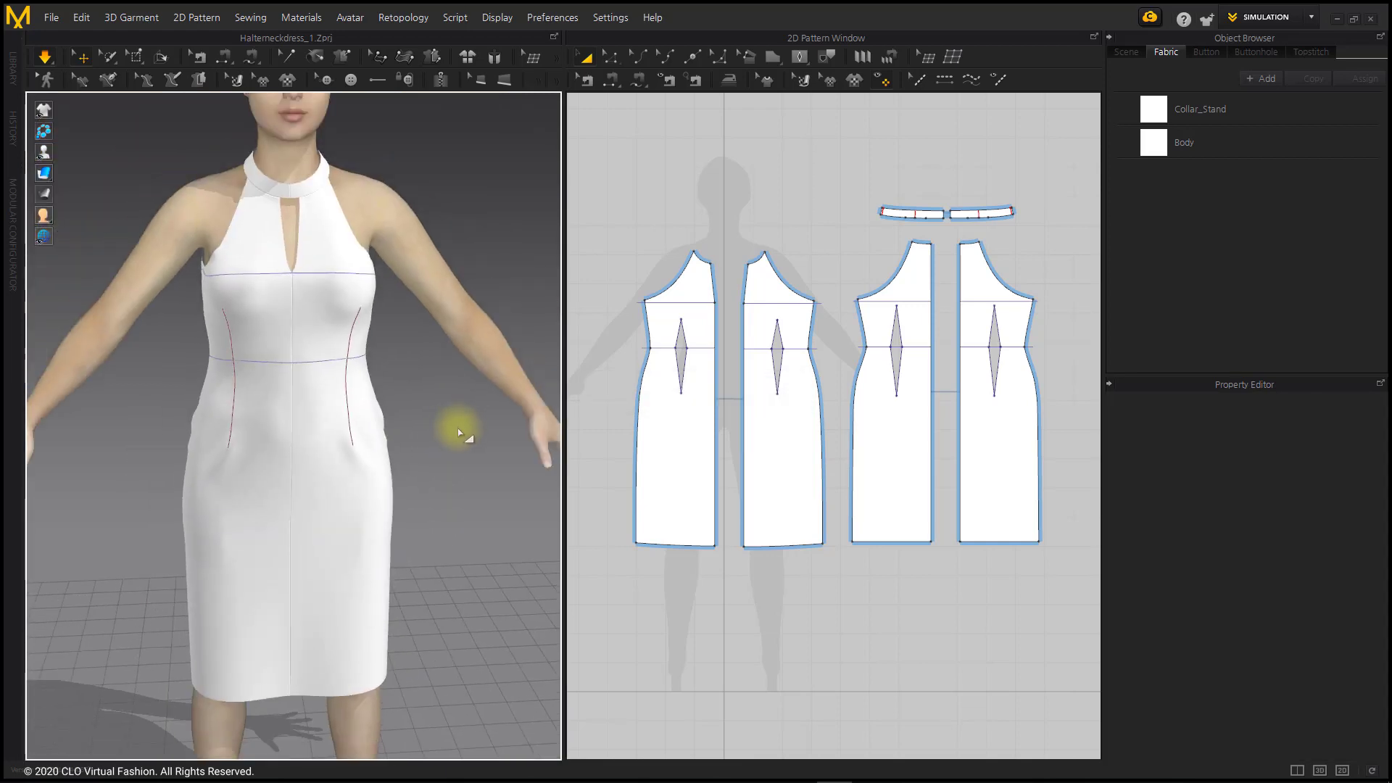
mouse_move(460, 424)
right_down()
mouse_move(233, 441)
mouse_move(46, 413)
mouse_move(68, 426)
mouse_move(383, 406)
mouse_move(417, 429)
mouse_move(445, 417)
right_up()
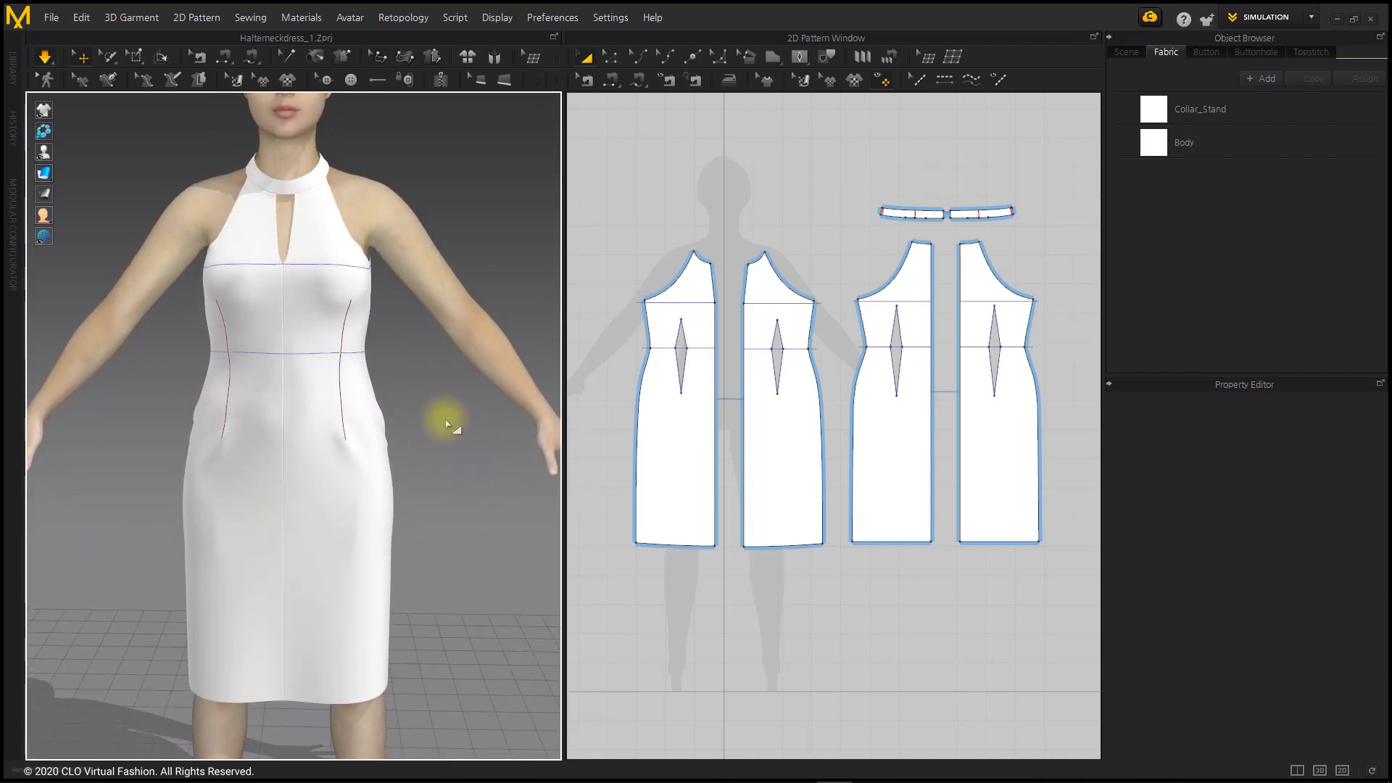
- Shrink the fabric with the Steam Brush around the front dart's lower tip and along the front and back side seams at the hip
click(729, 80)
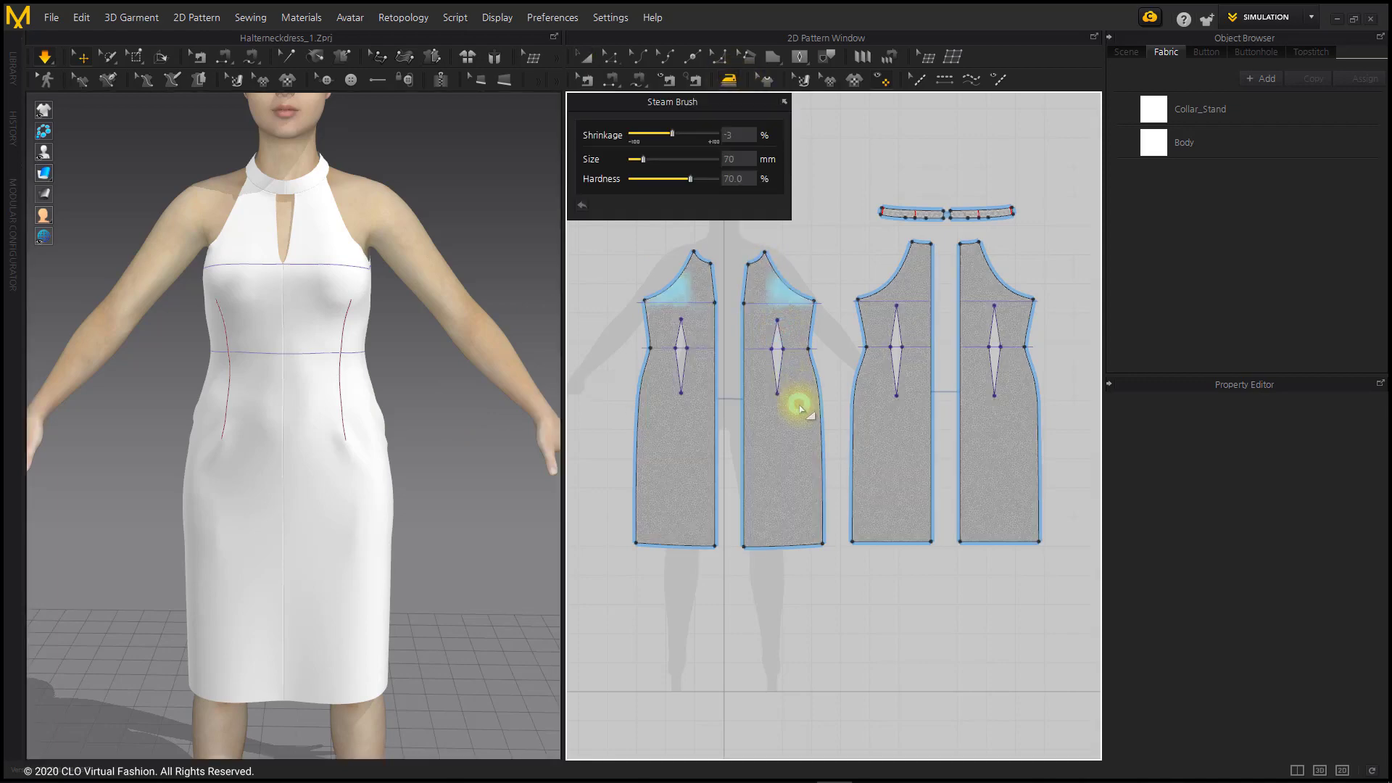
scroll(790, 398, up, 5)
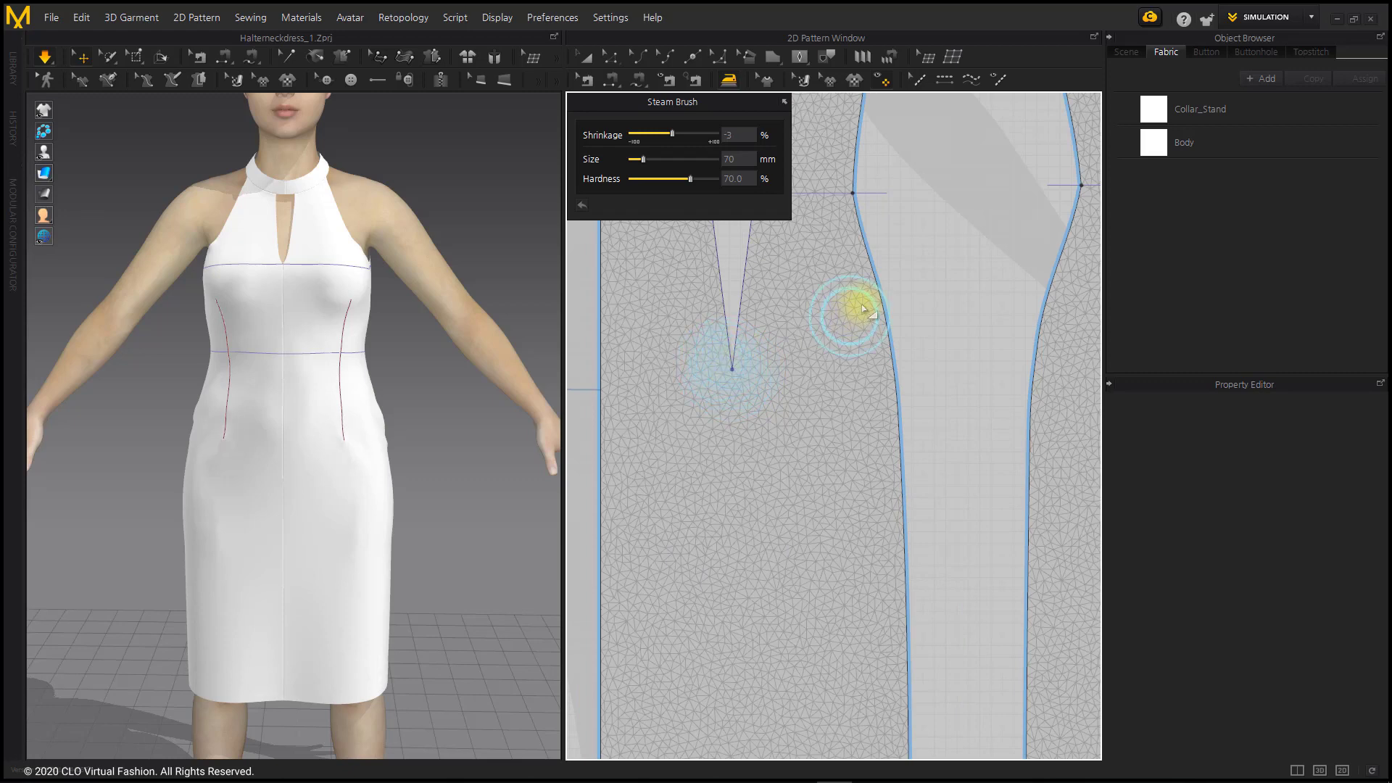
mouse_move(876, 305)
mouse_down()
mouse_move(891, 397)
mouse_move(874, 330)
mouse_up()
mouse_move(1056, 293)
mouse_down()
mouse_move(1047, 407)
mouse_move(1047, 332)
mouse_up()
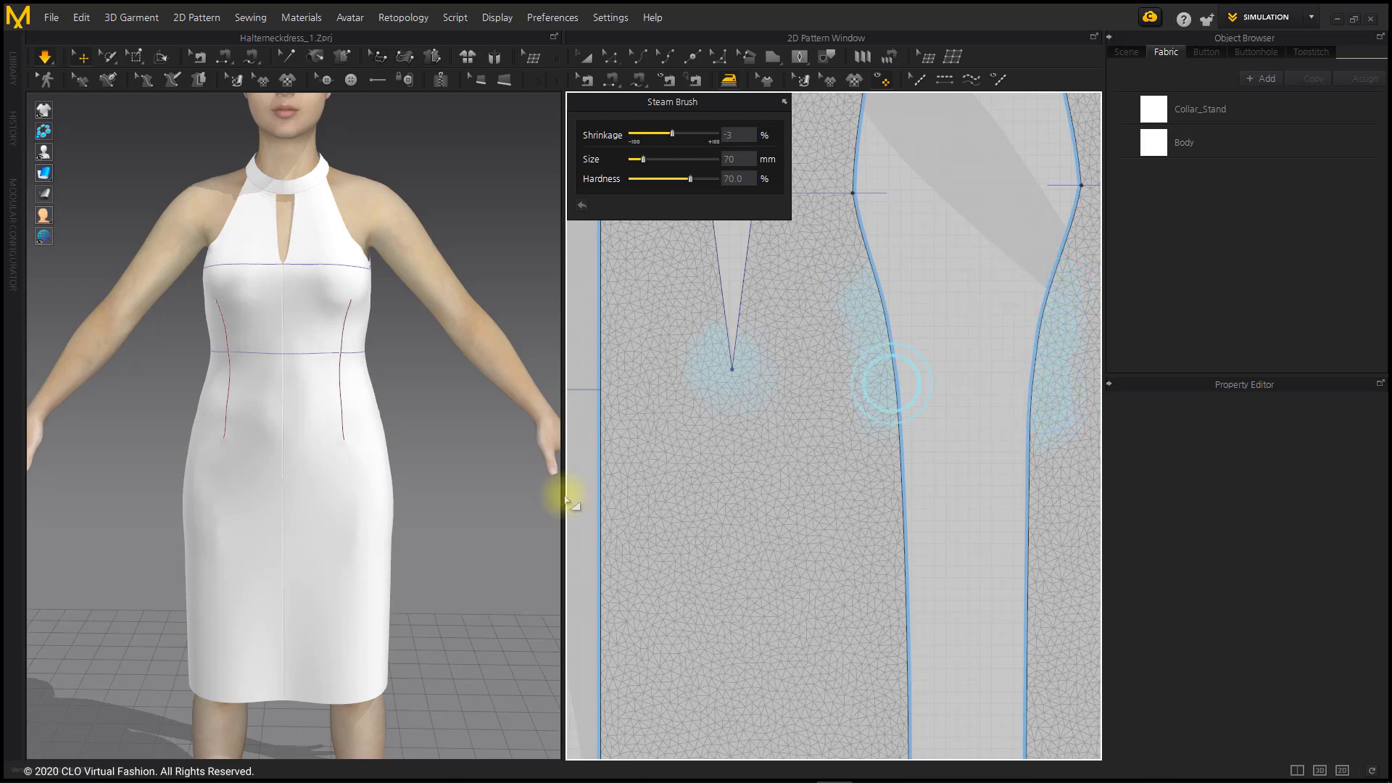
right_drag(323, 508, 398, 506)
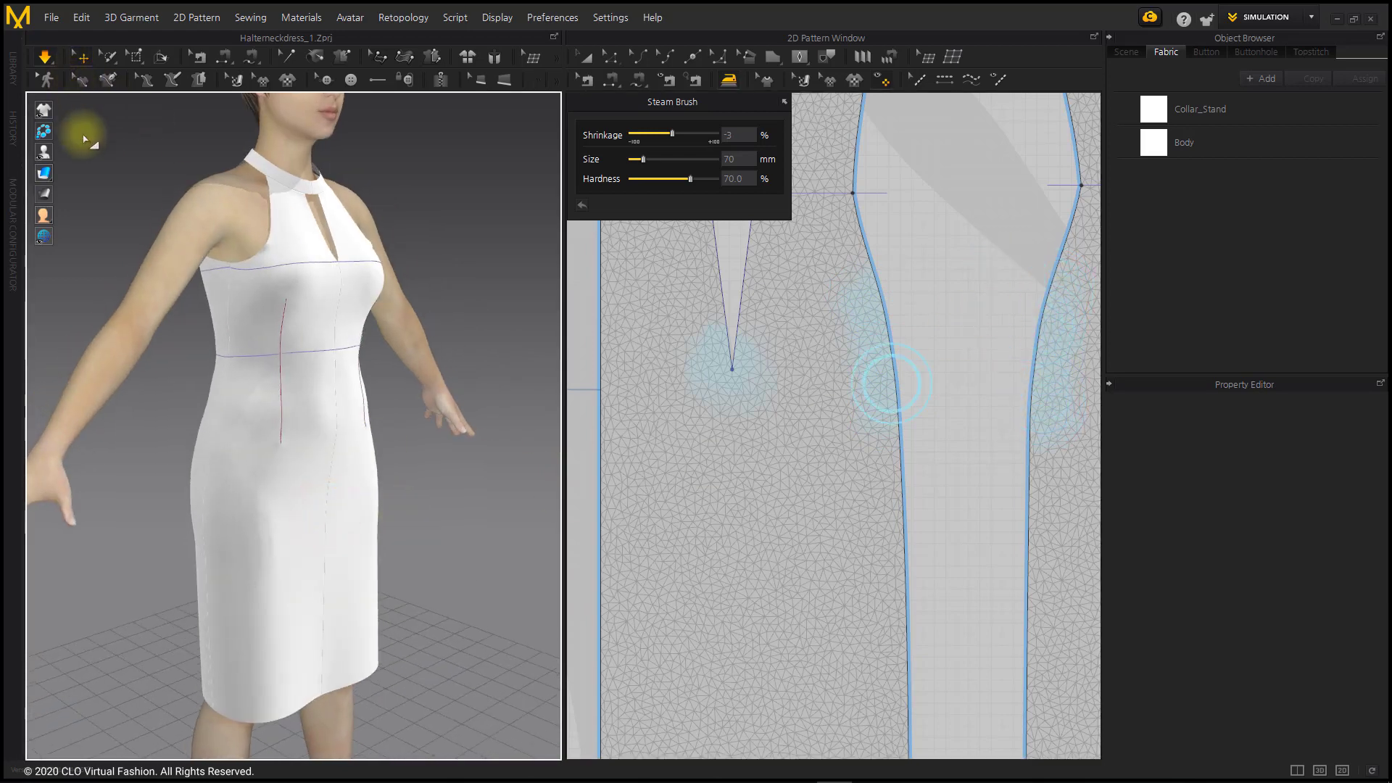
click(585, 57)
right_drag(477, 588, 356, 590)
scroll(772, 565, down, 5)
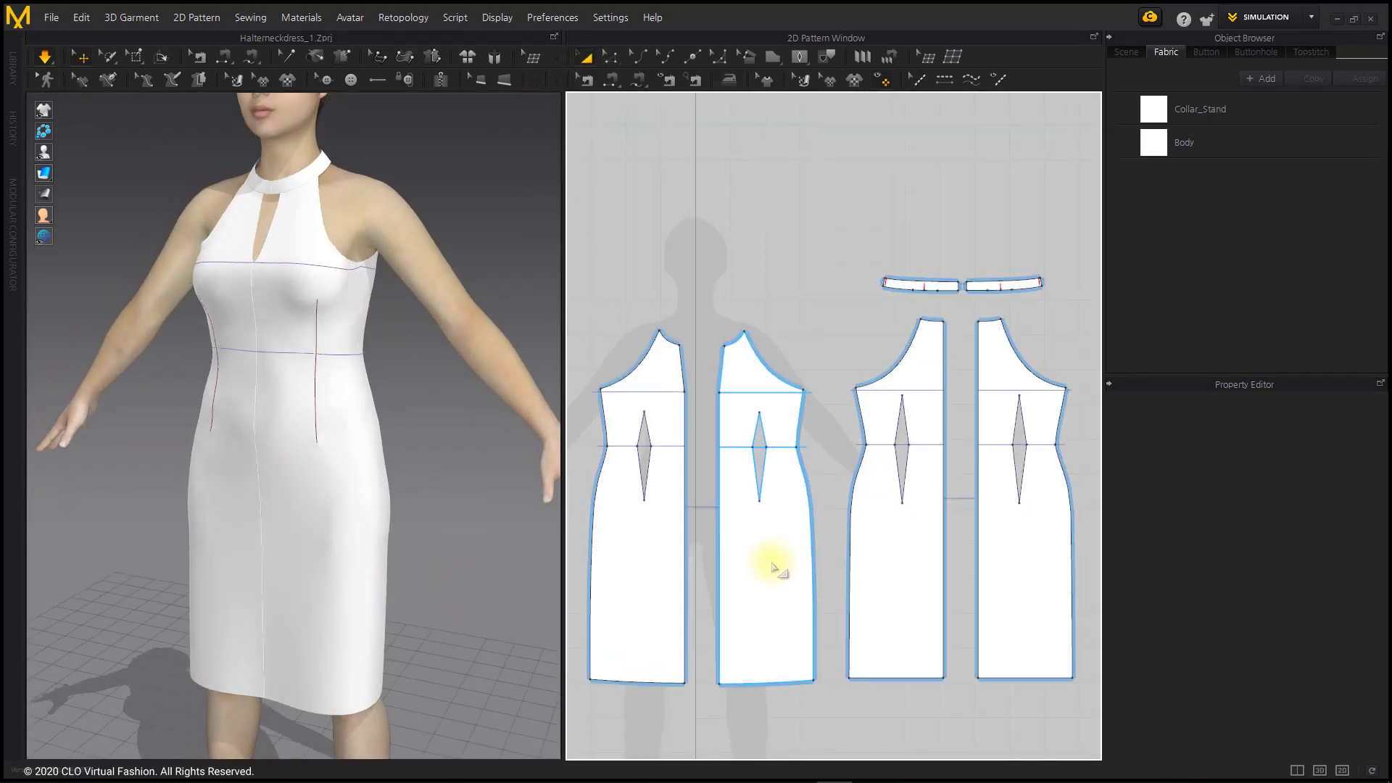
- Inspect the fit of the darted dress from the back, side and front
right_drag(773, 564, 786, 522)
right_drag(507, 592, 302, 587)
right_drag(454, 578, 305, 591)
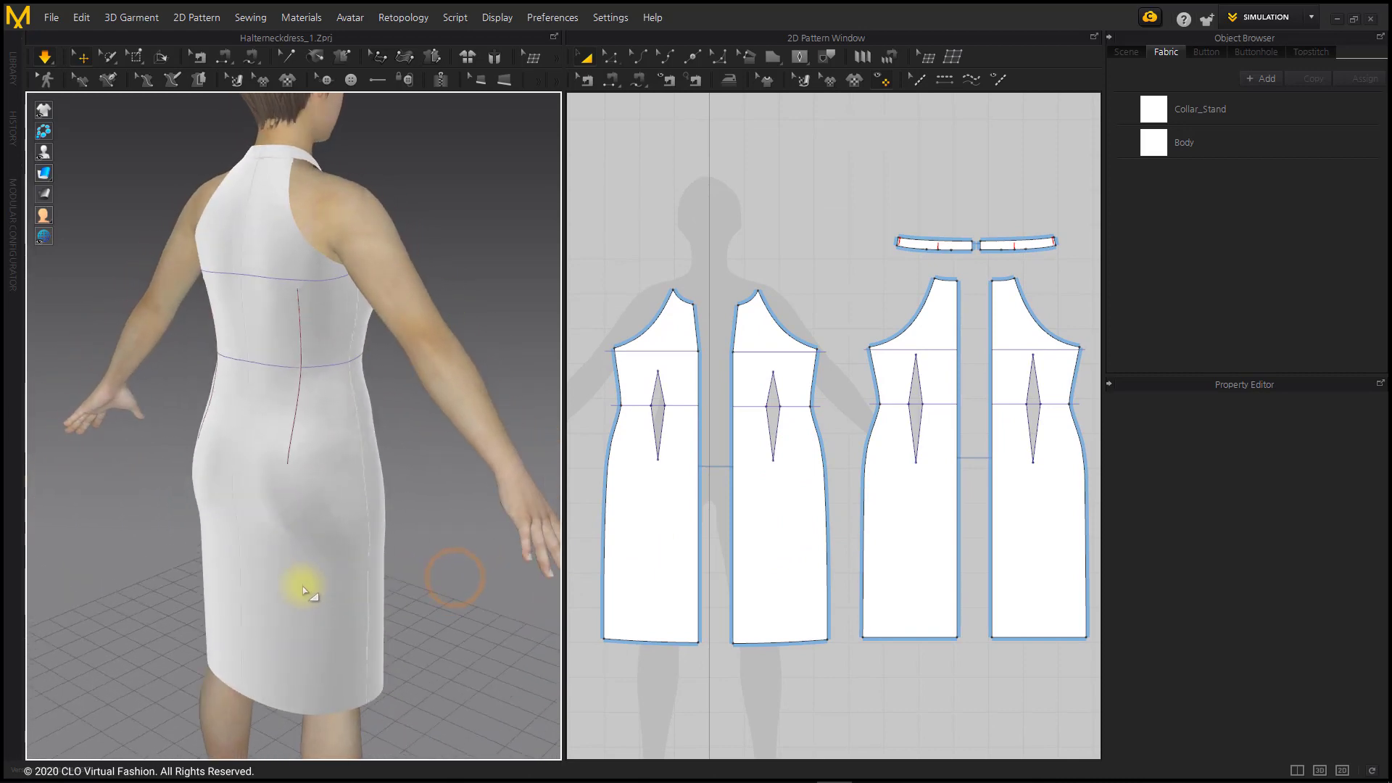
right_drag(460, 581, 215, 593)
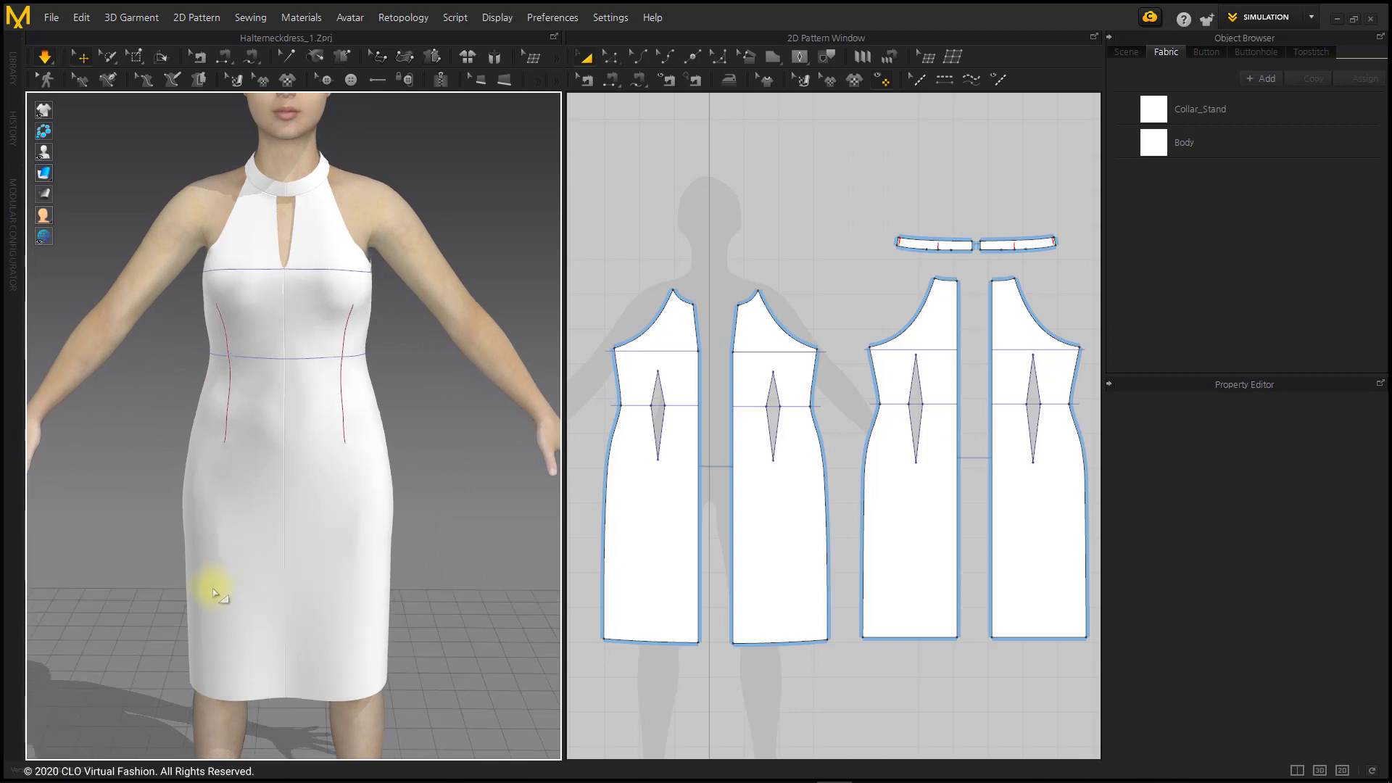
scroll(379, 543, down, 5)
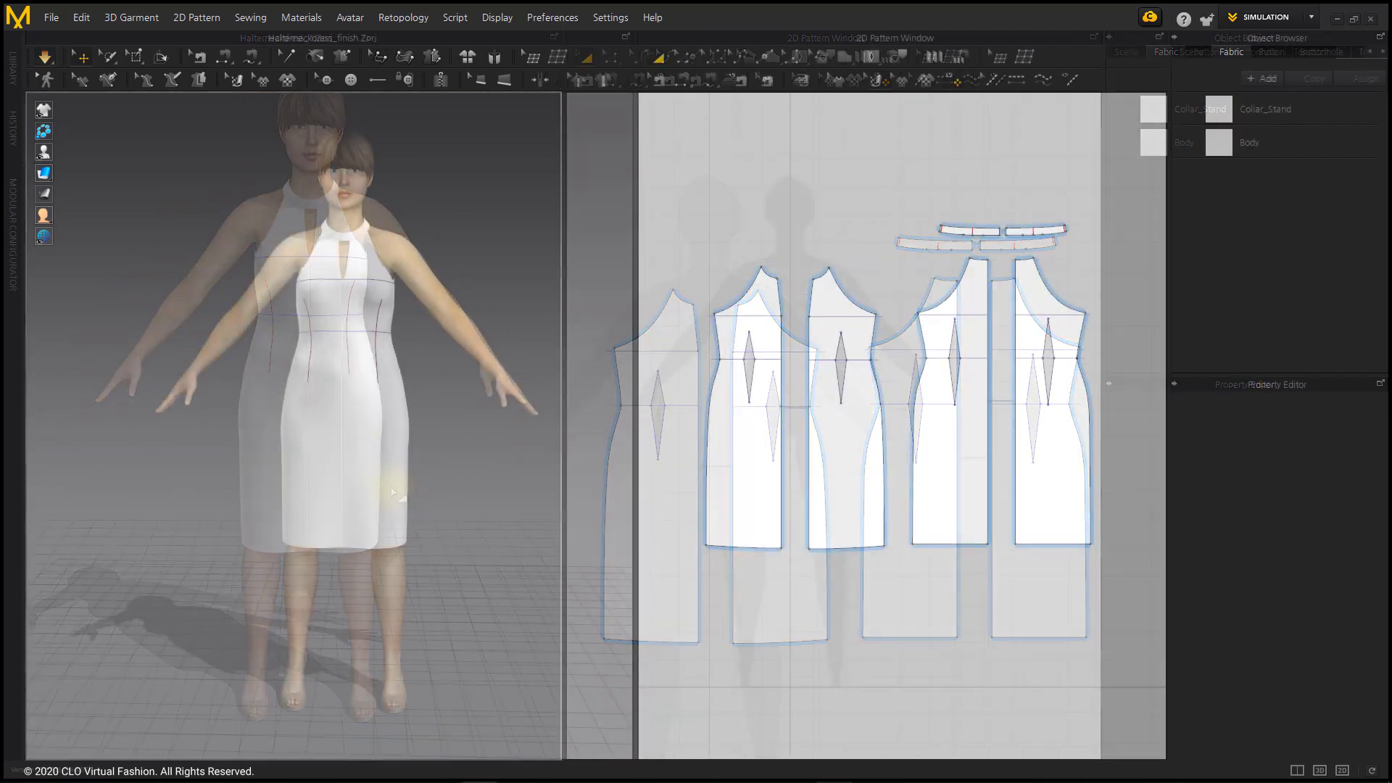
- Select the Collar_Stand and Body fabrics together and set their material type to Fabric_Velvet
click(1297, 142)
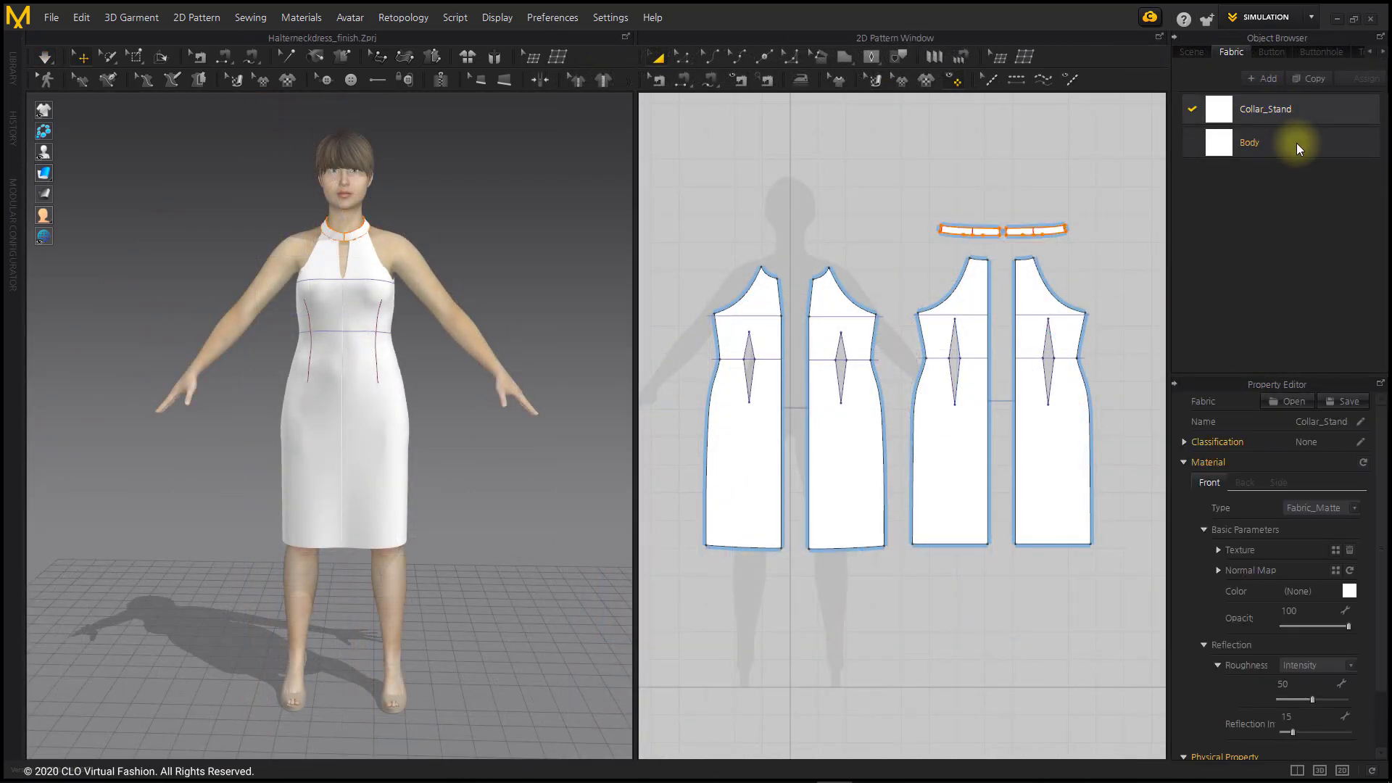
click(1319, 506)
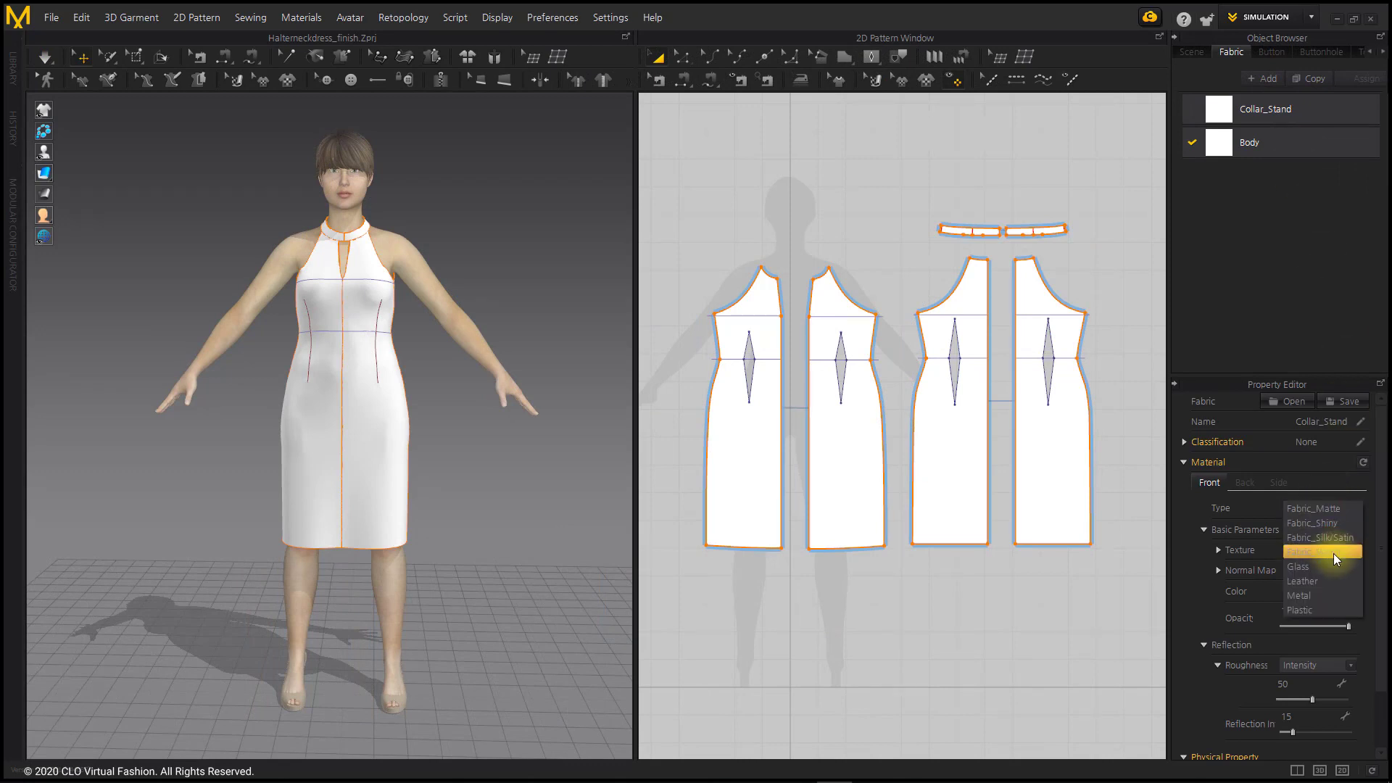
click(1352, 554)
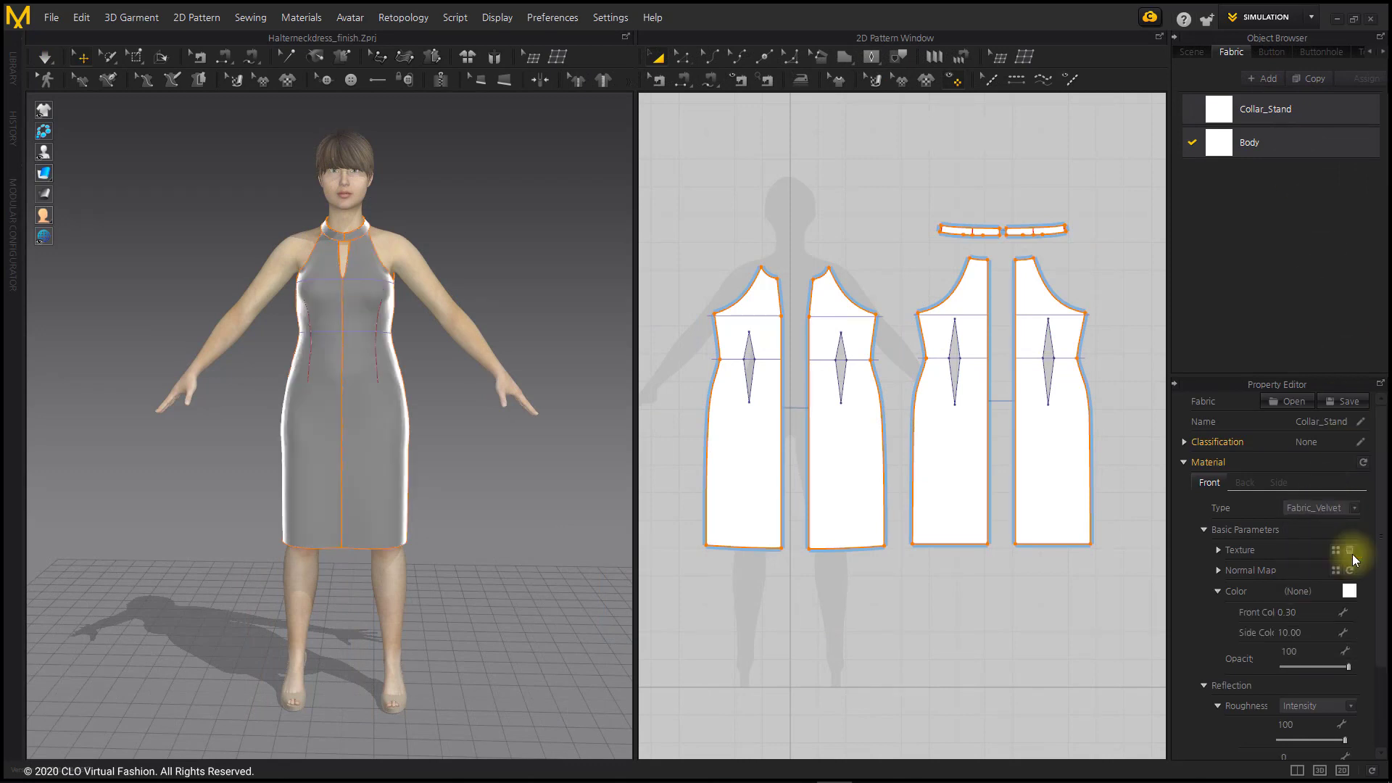
- Set the colour of both selected fabrics to dark grey 414141 and deselect them
click(1349, 592)
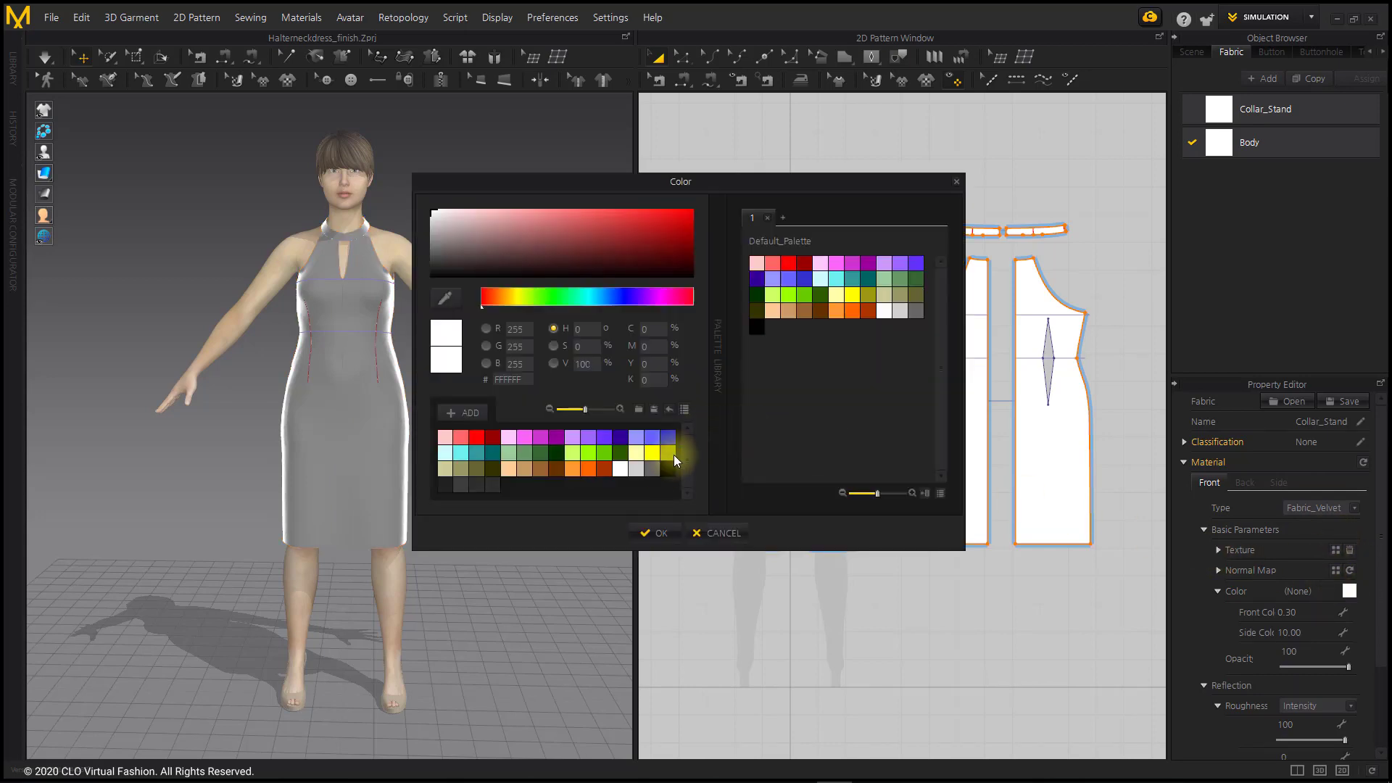
click(653, 470)
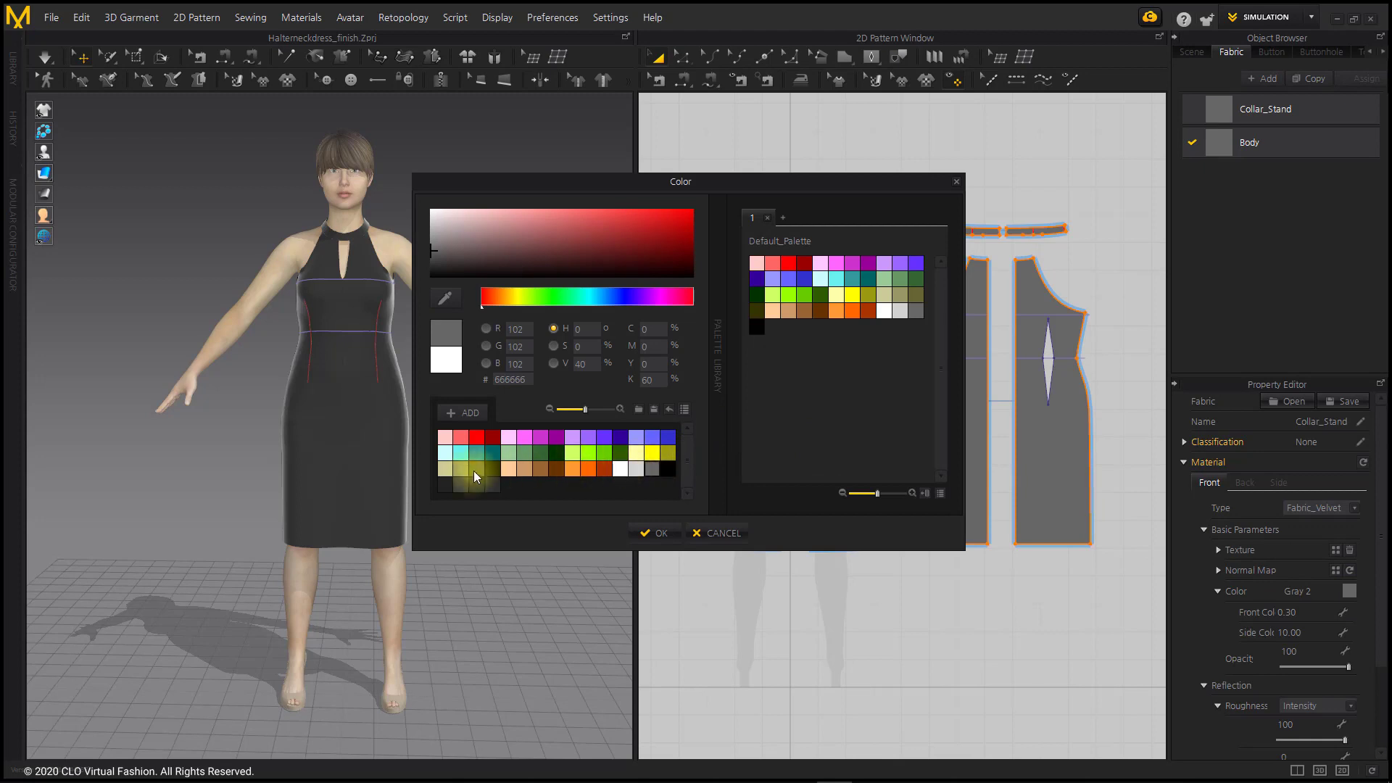
click(444, 488)
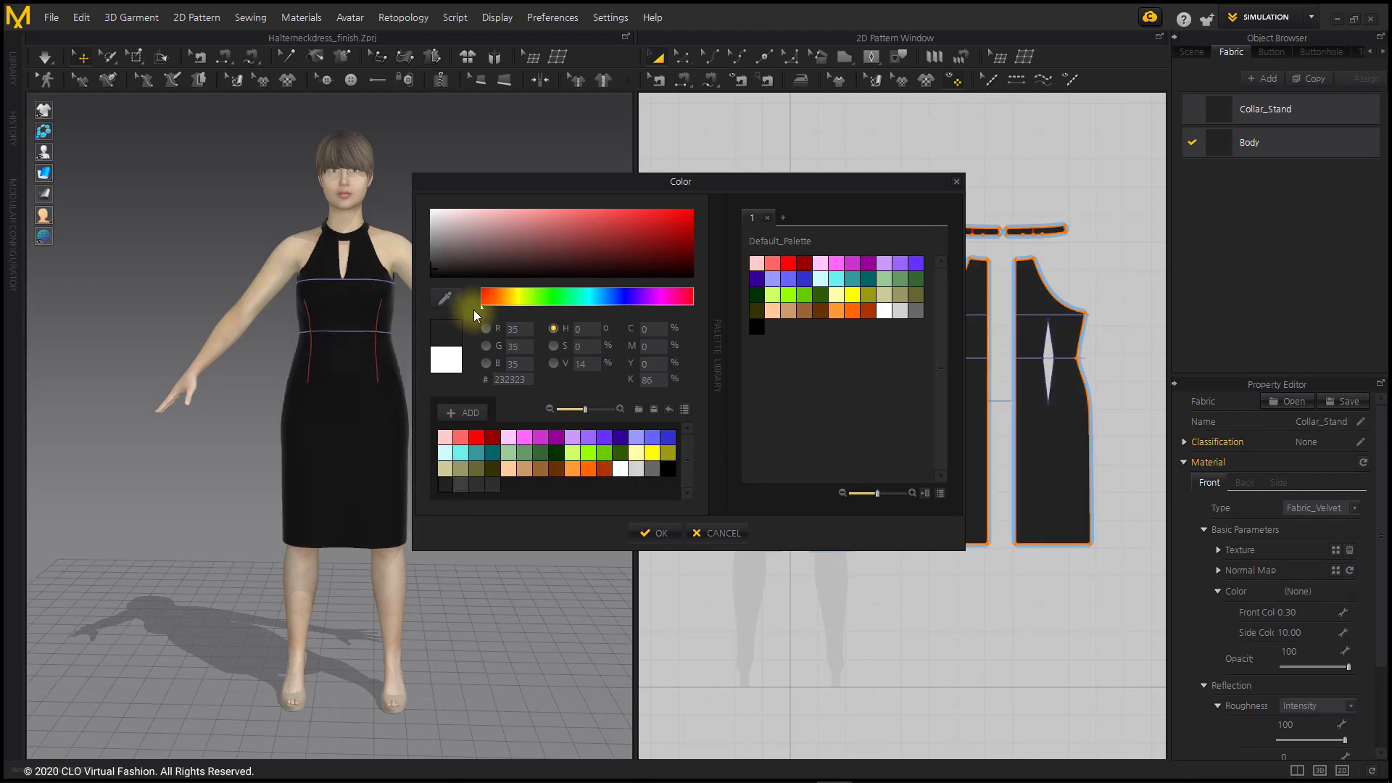
click(430, 261)
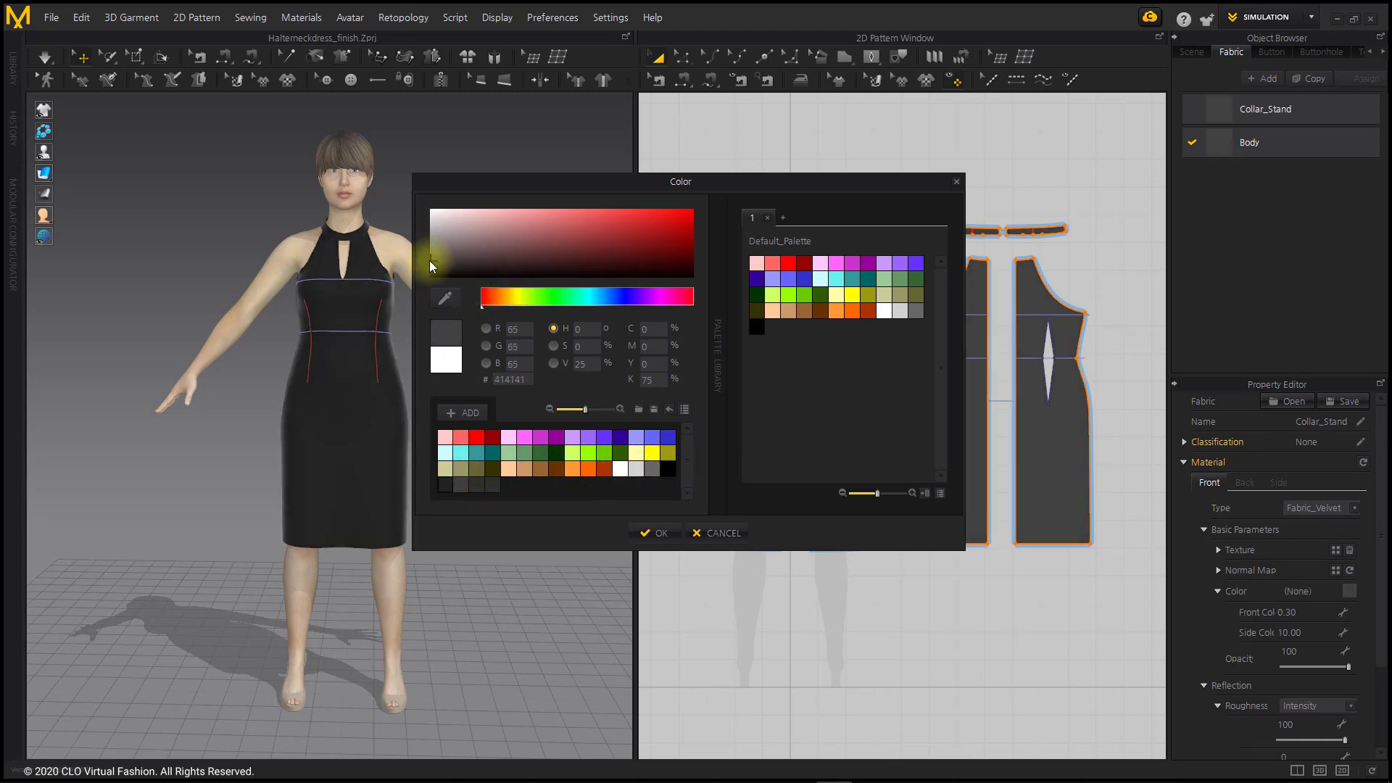
click(661, 533)
click(469, 442)
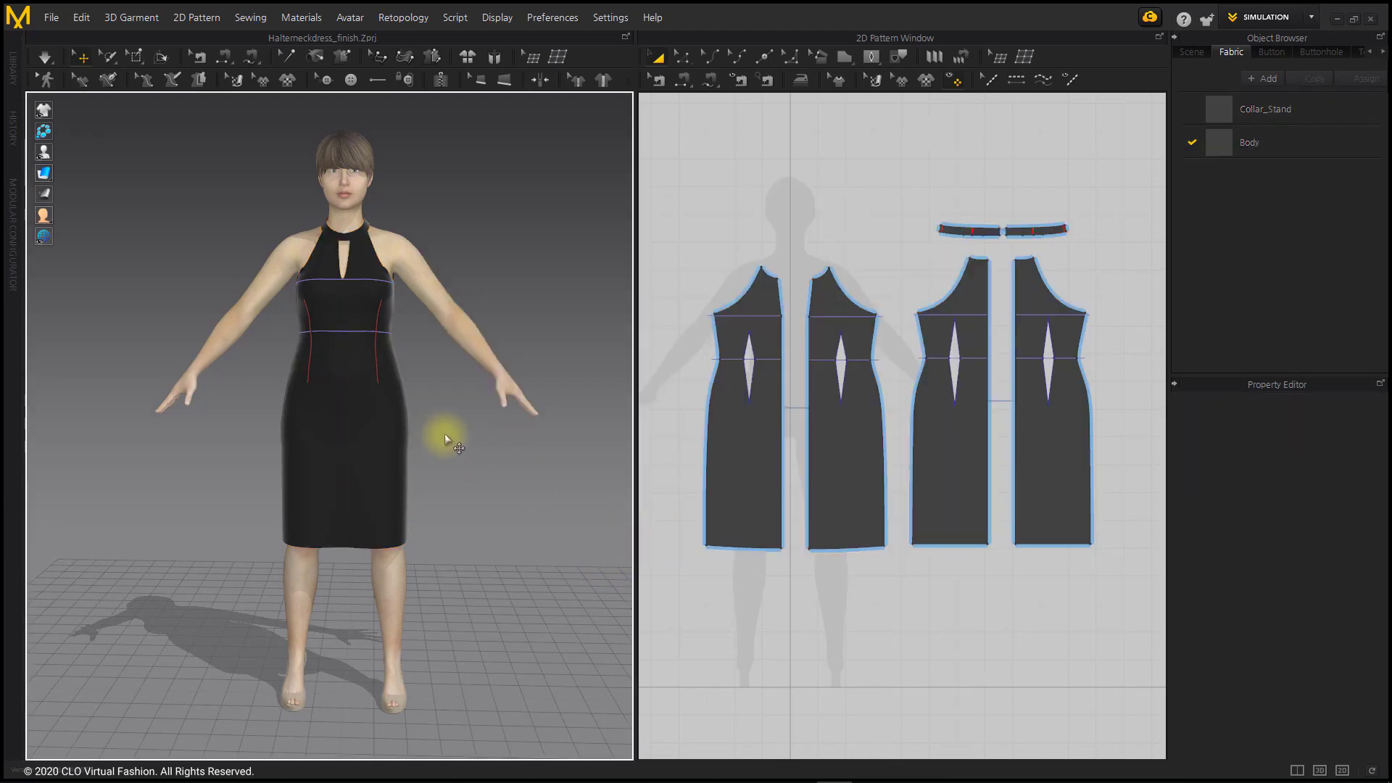
- Hide the internal lines on the 3D garment and start the simulation
scroll(360, 339, up, 5)
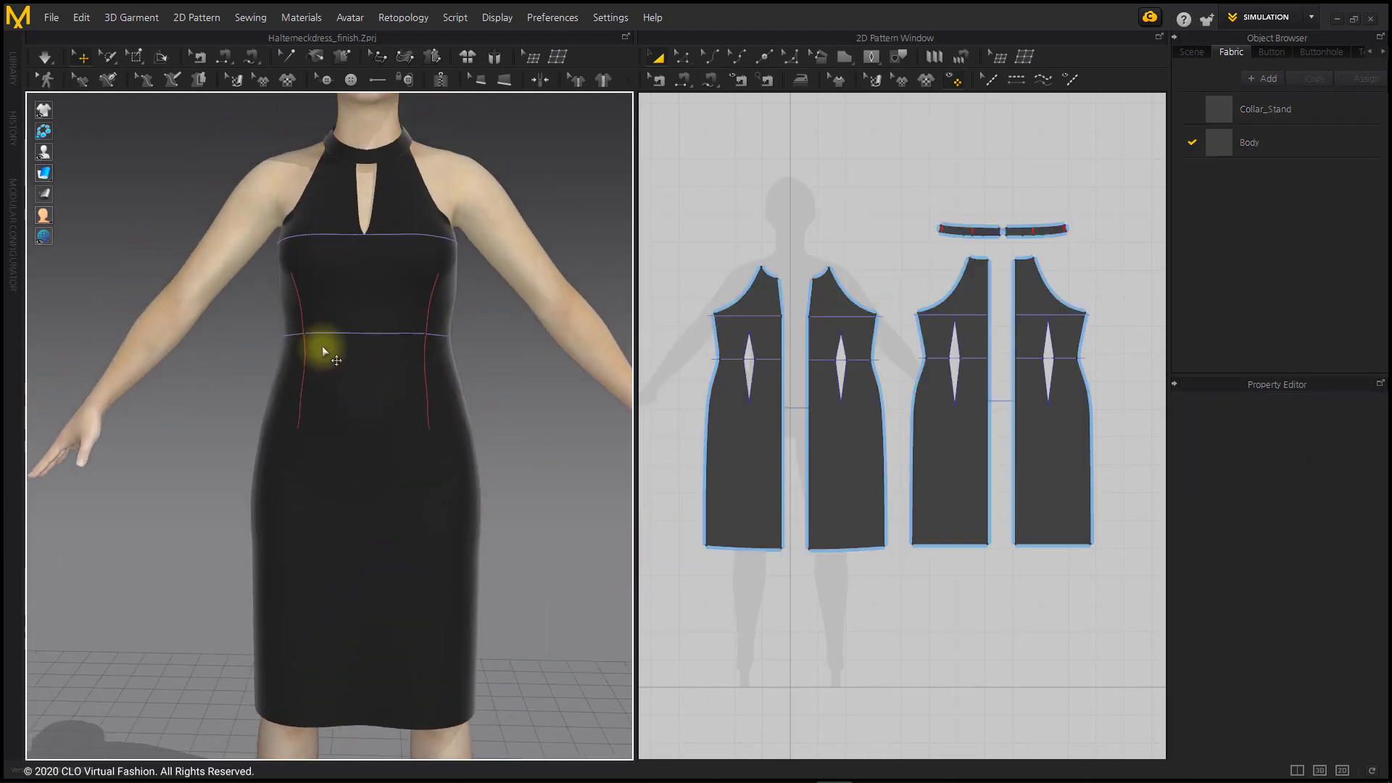
mouse_move(323, 346)
right_down()
mouse_move(466, 349)
mouse_move(328, 347)
right_up()
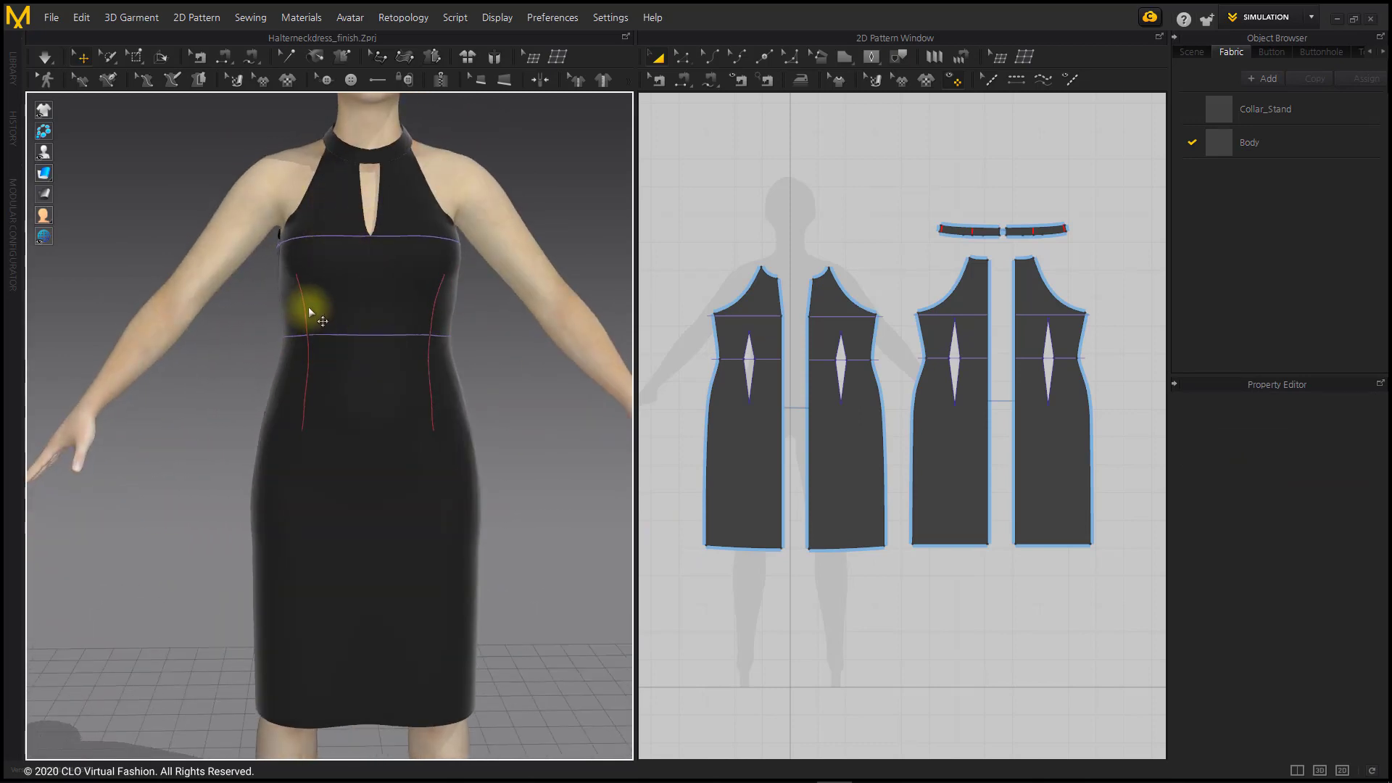
mouse_move(43, 109)
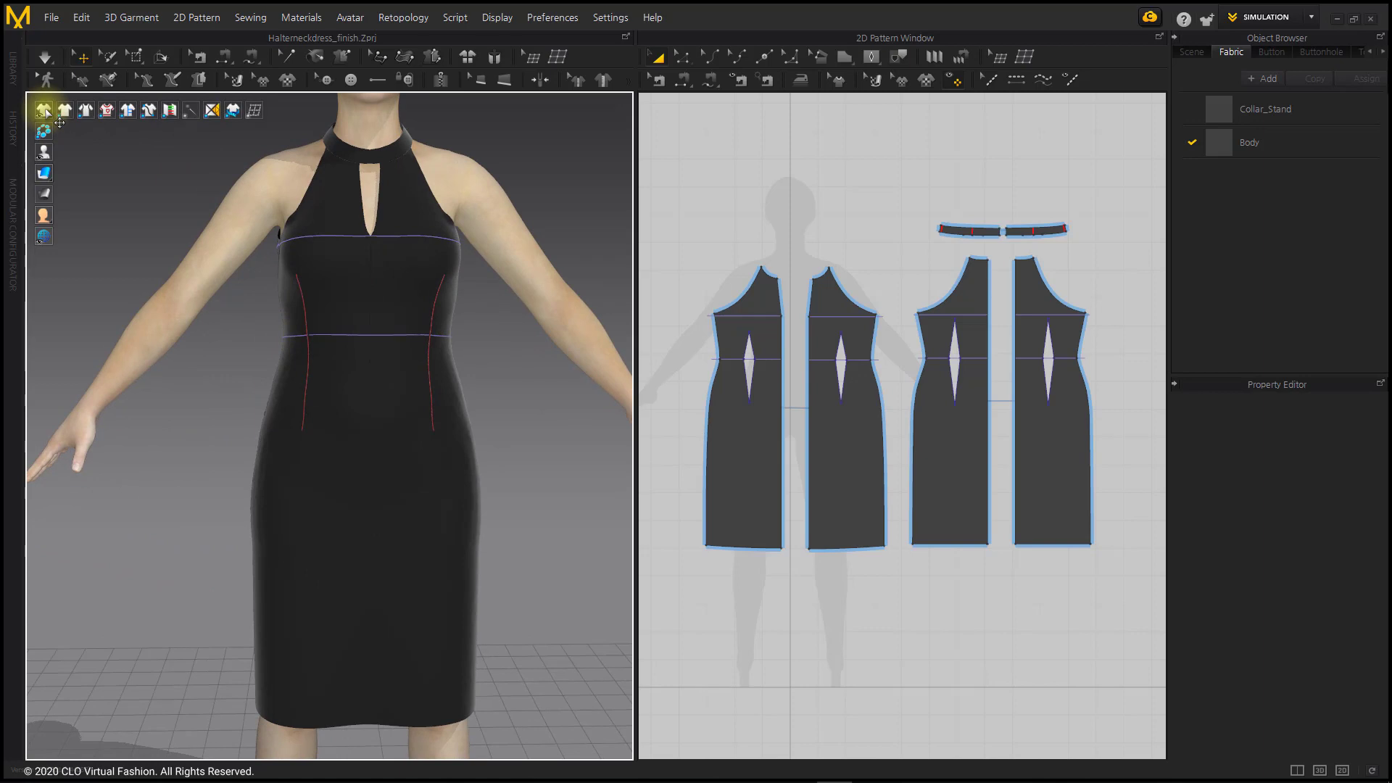
click(109, 114)
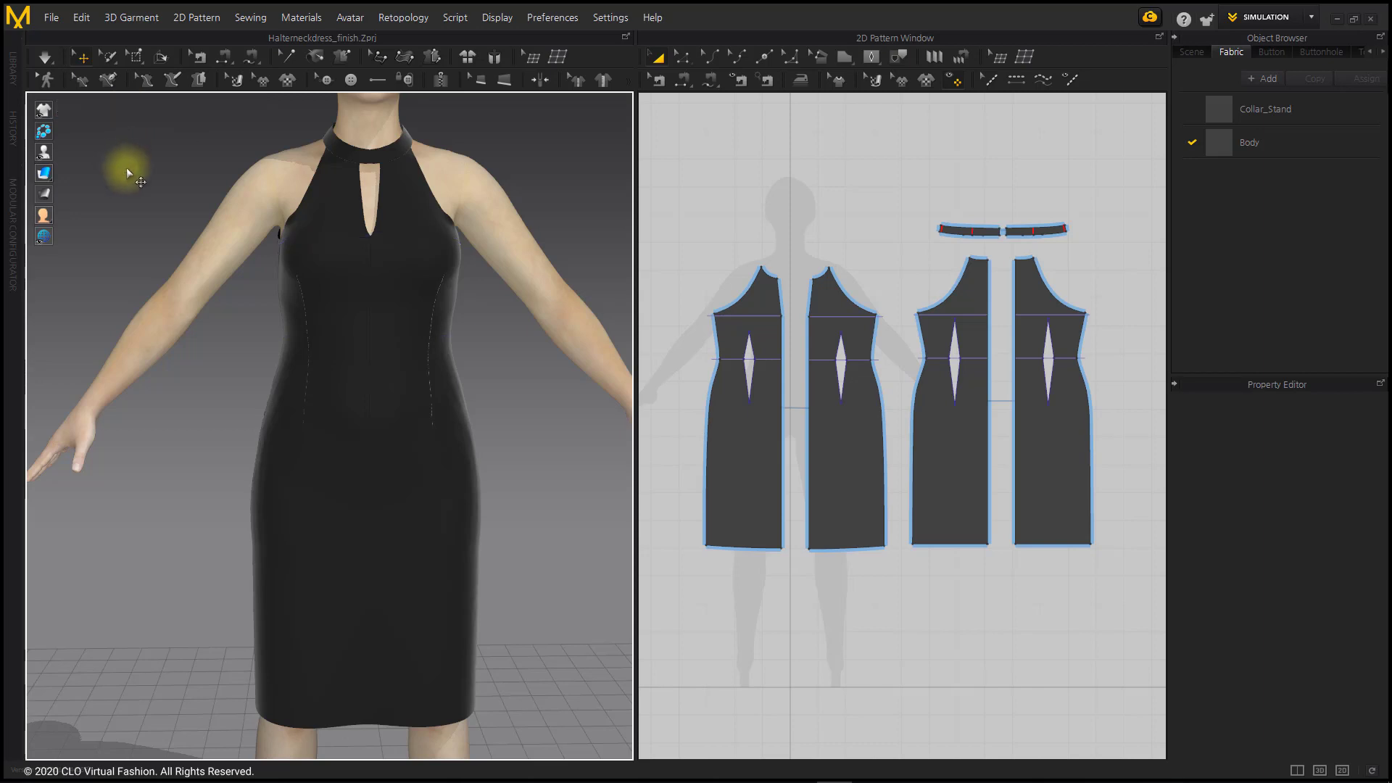
click(47, 56)
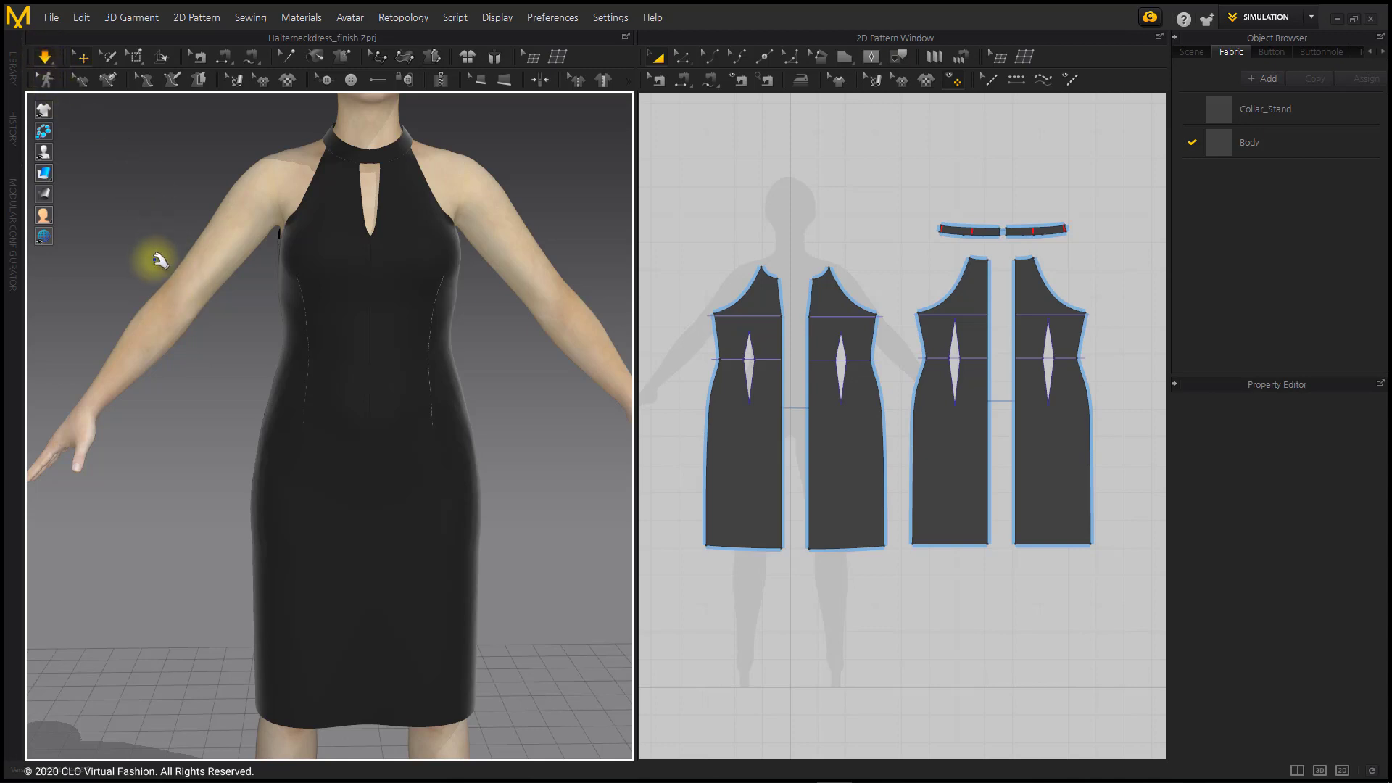
- Hide the seamlines along the sides and darts of the 3D garment
right_drag(211, 333, 346, 361)
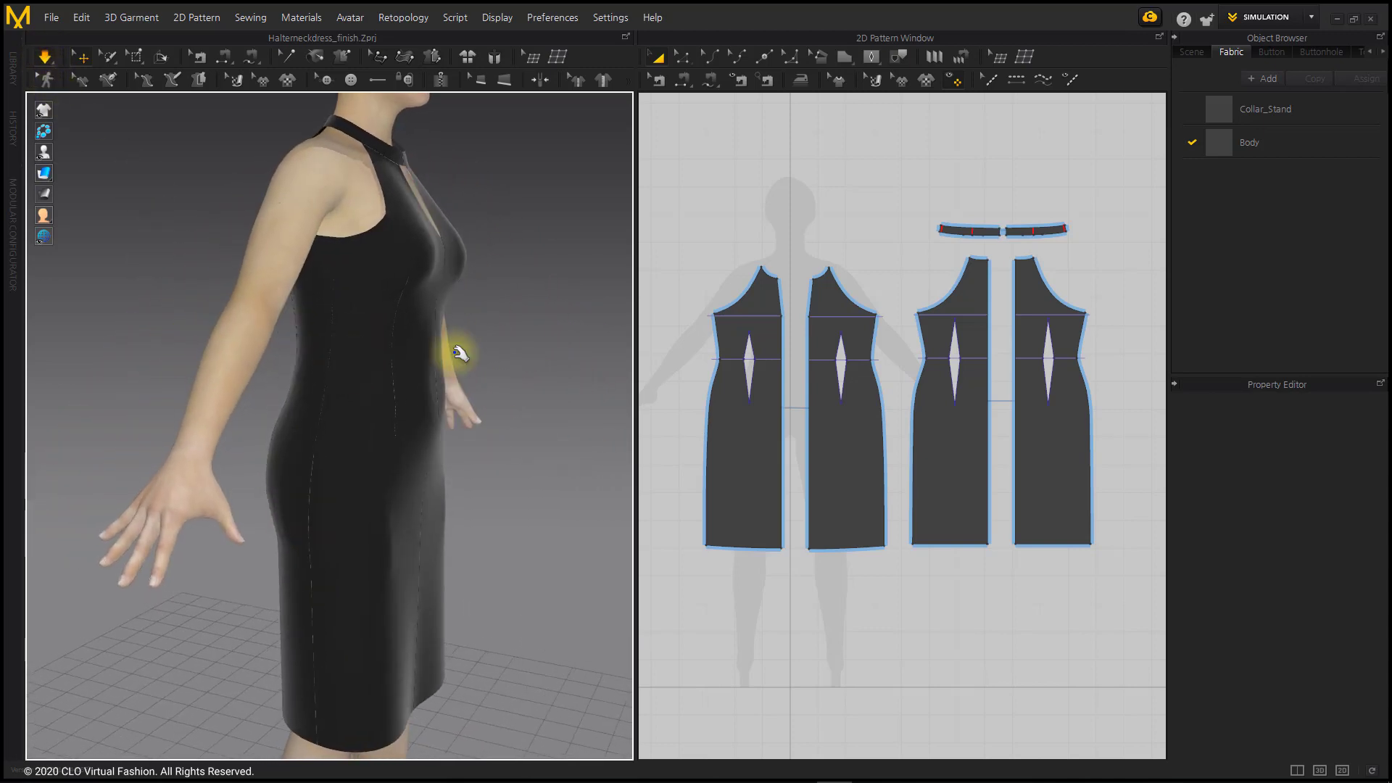
scroll(444, 379, up, 5)
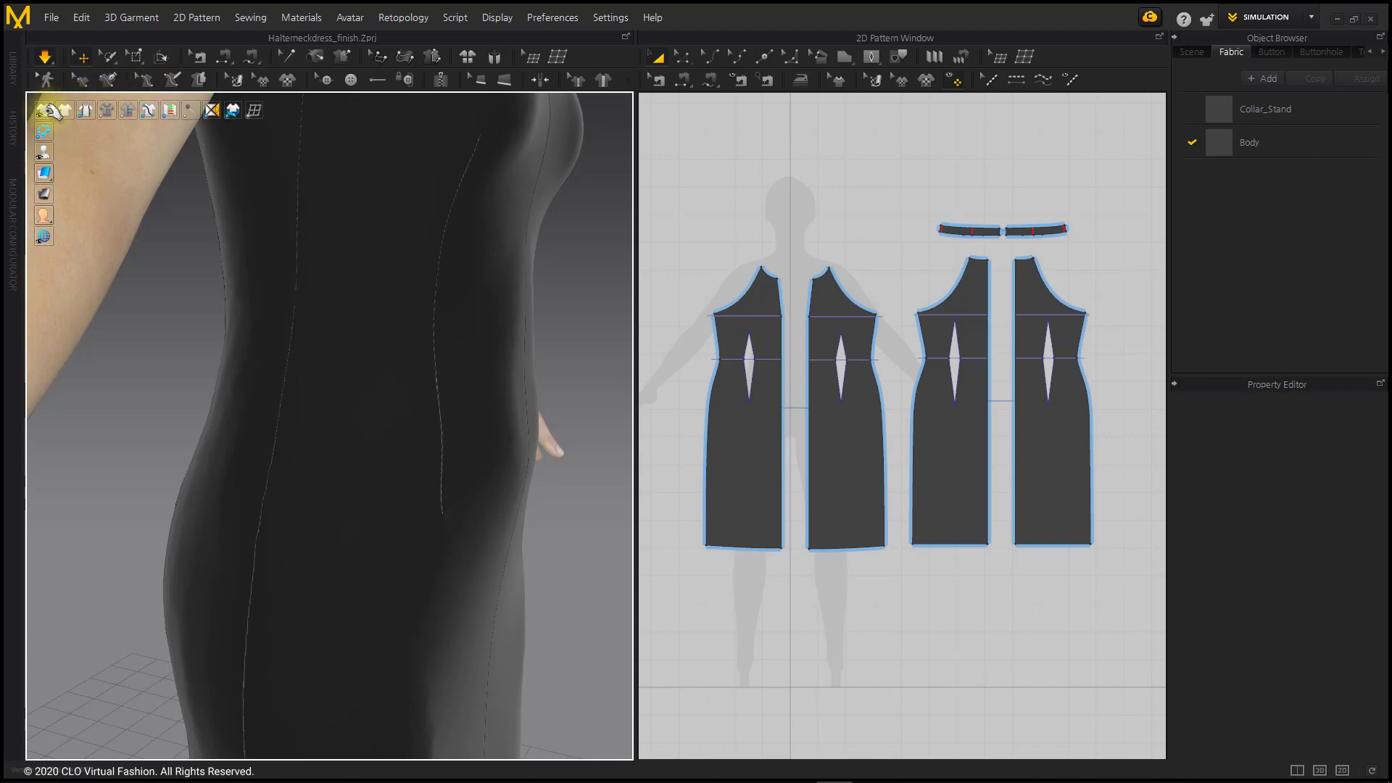
click(87, 111)
scroll(301, 320, down, 3)
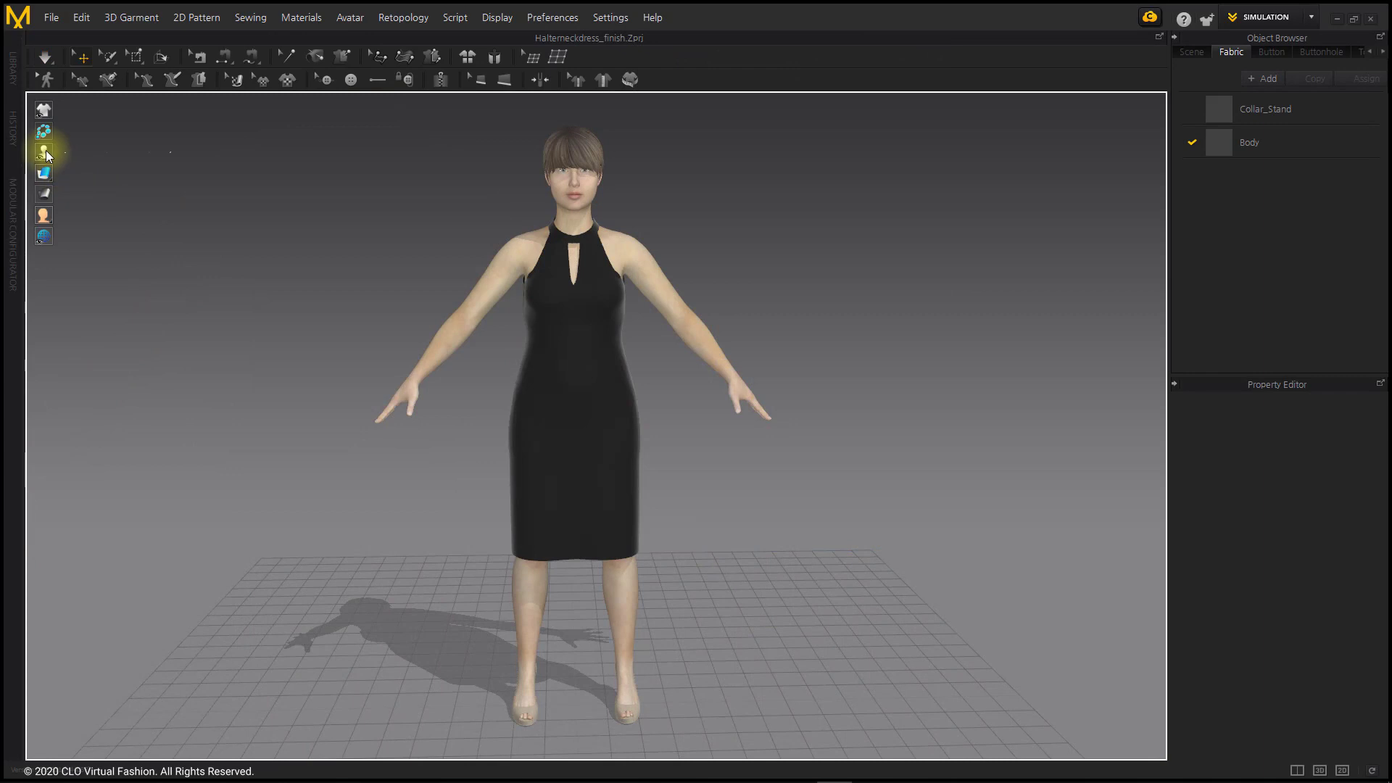
- Hide the avatar so that only the dress is displayed in the 3D view
click(71, 151)
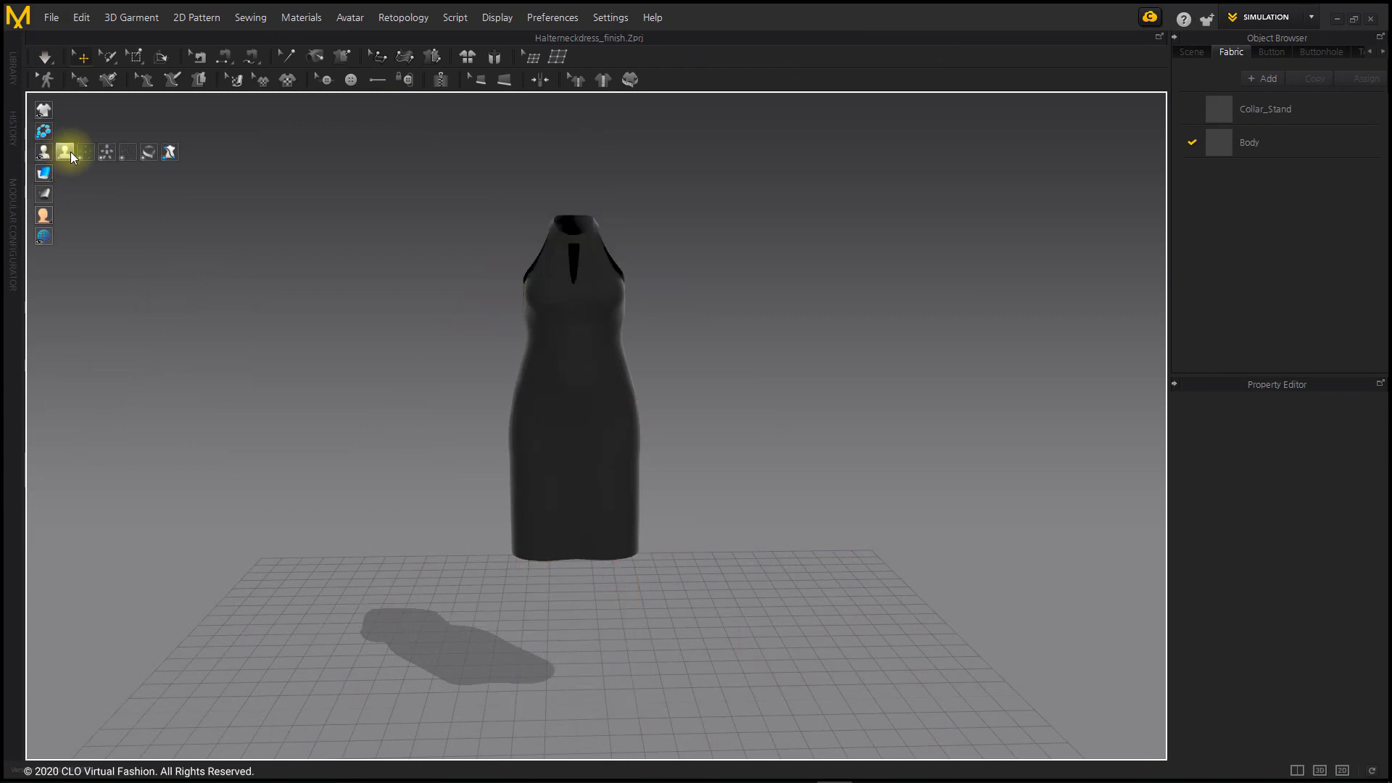
scroll(667, 345, up, 3)
middle_drag(668, 348, 675, 394)
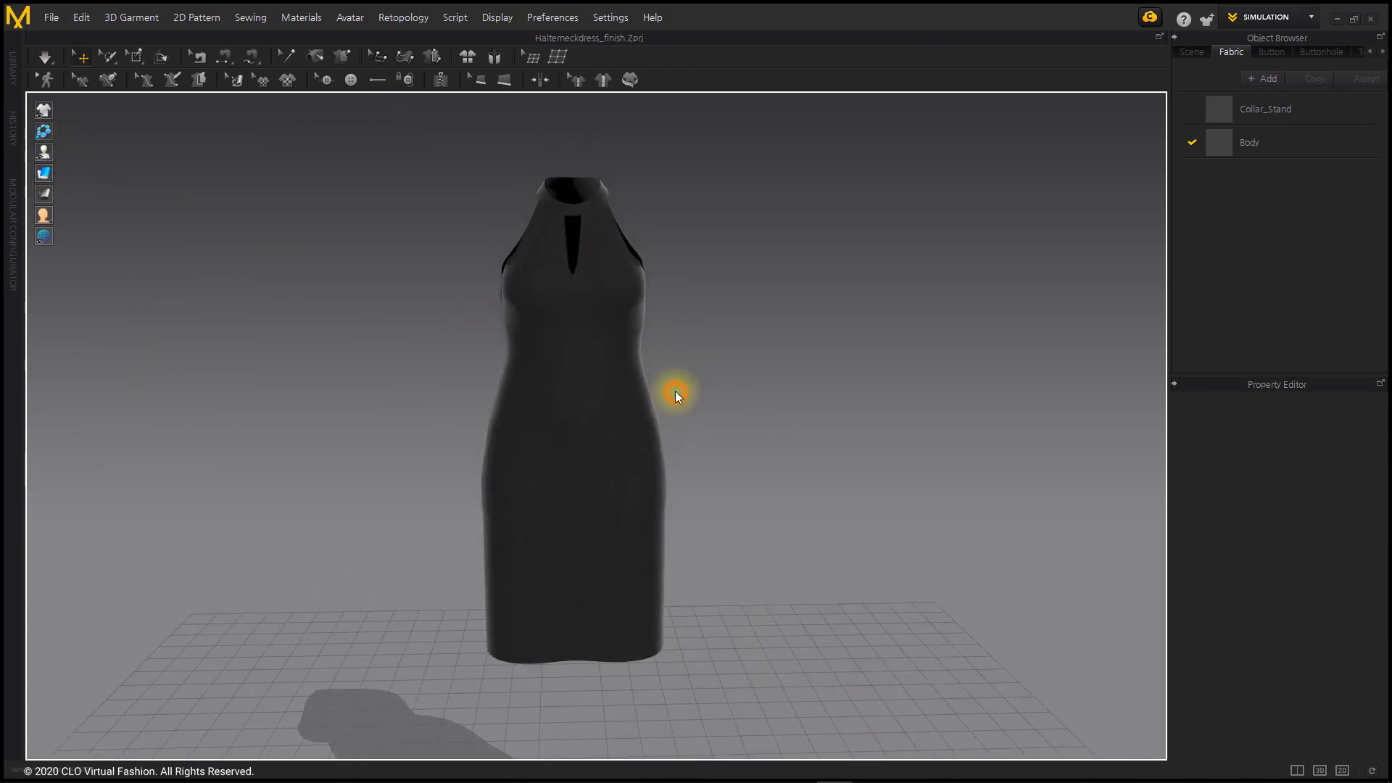
right_drag(854, 543, 799, 507)
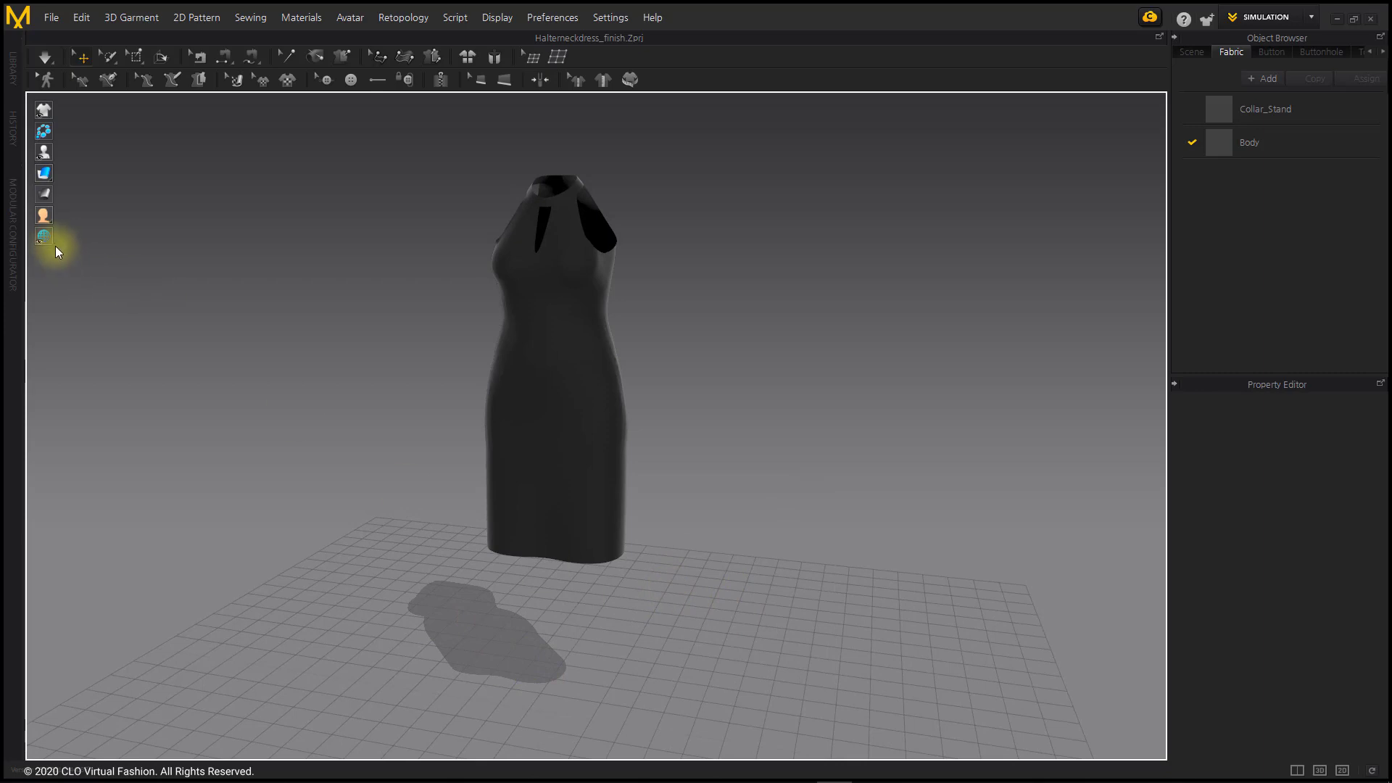
- Turn off the garment's shadow and the floor grid in the 3D view
mouse_move(43, 236)
click(108, 237)
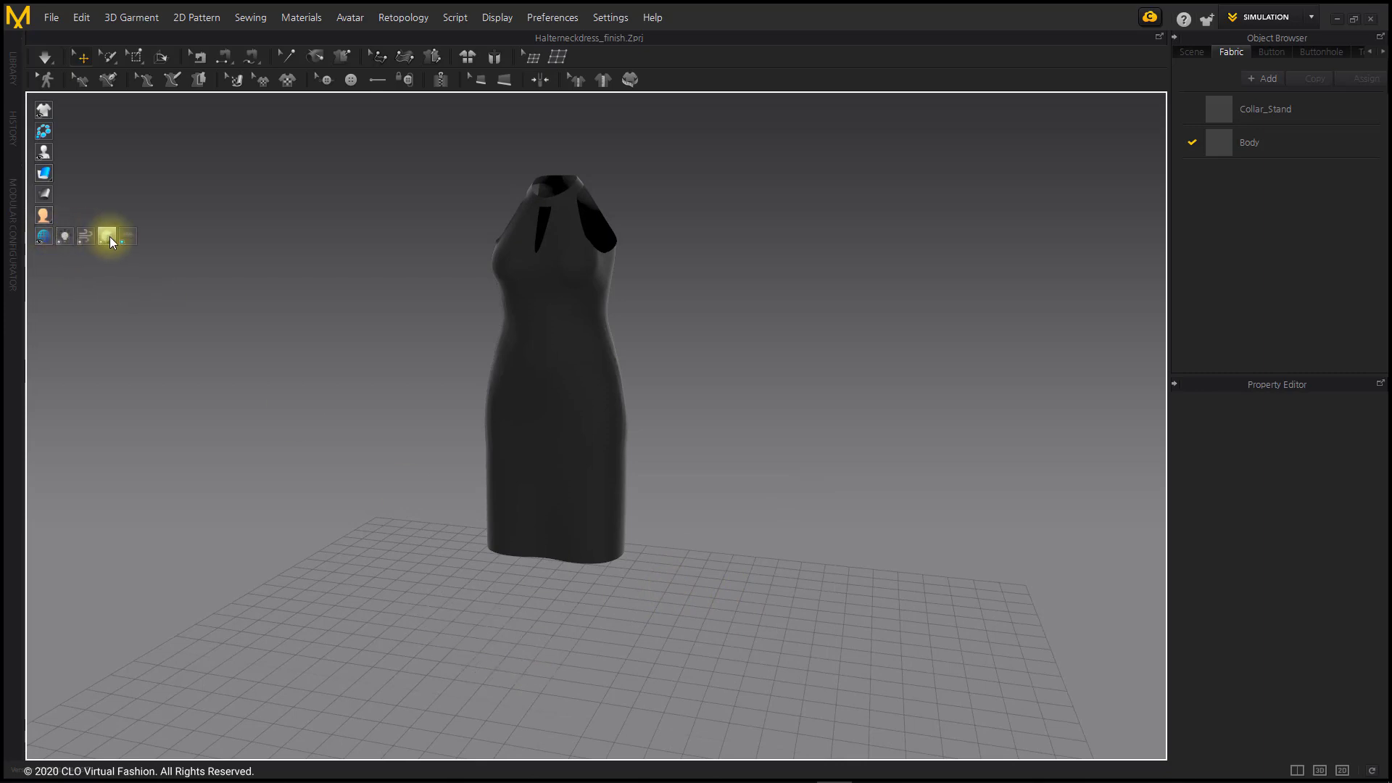
click(124, 237)
right_drag(347, 413, 384, 412)
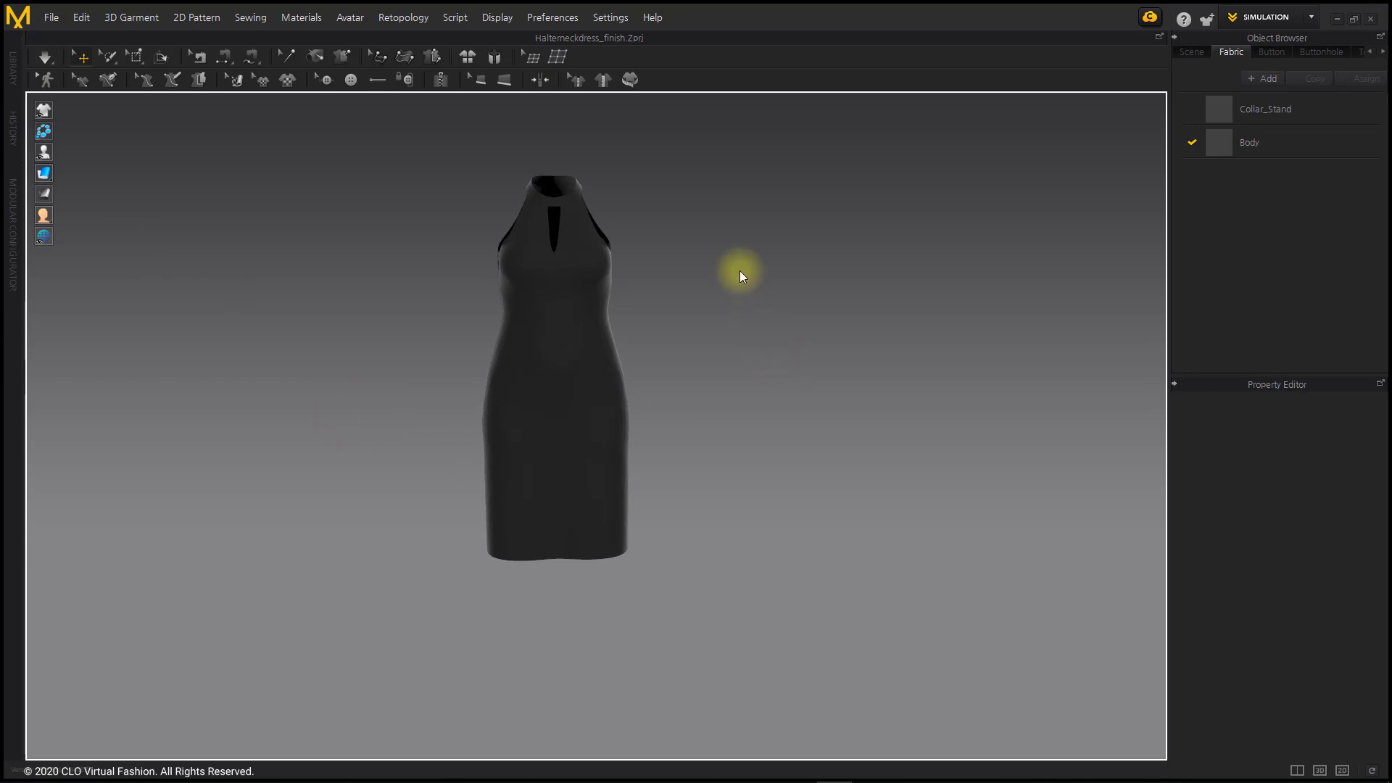
- Format the 3D background as a Solid Fill in light grey D1D1D1
right_click(765, 281)
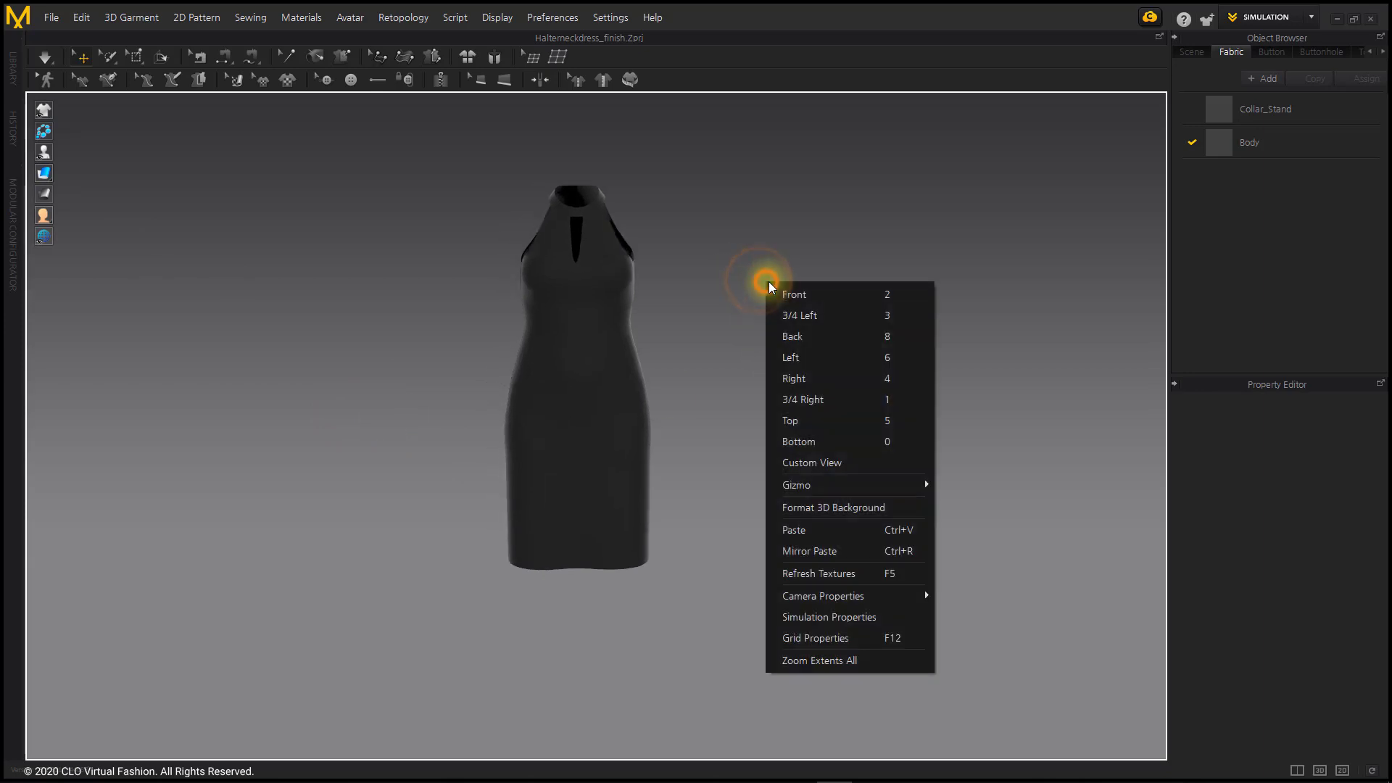
click(857, 507)
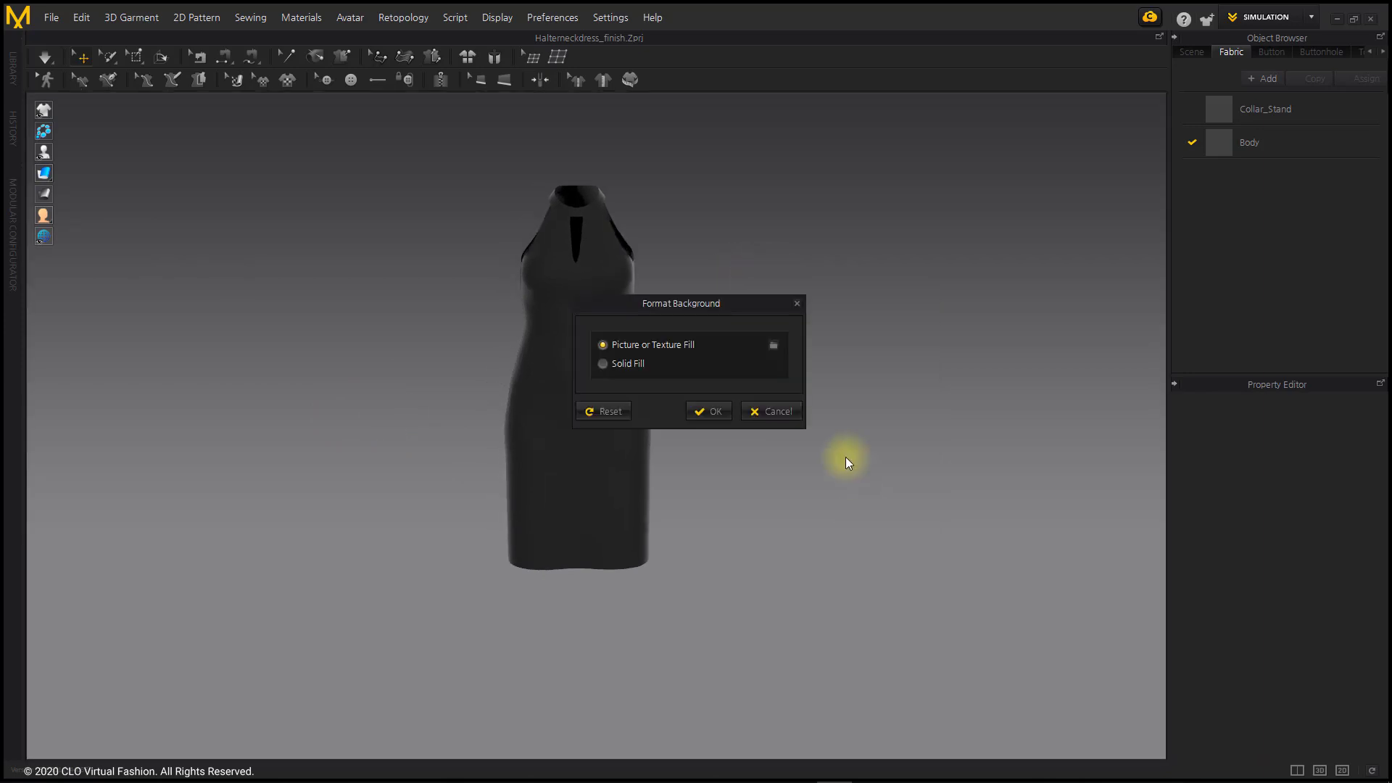
click(628, 364)
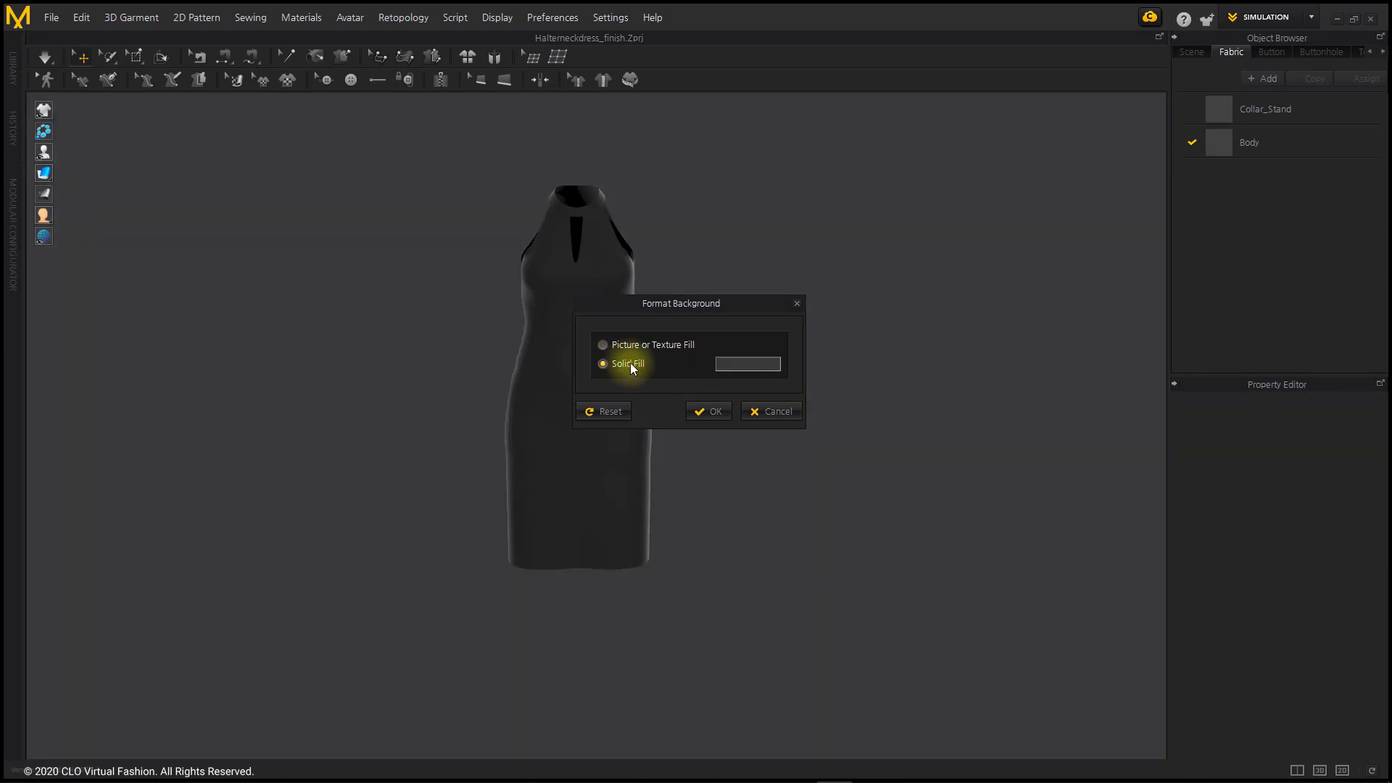
click(767, 364)
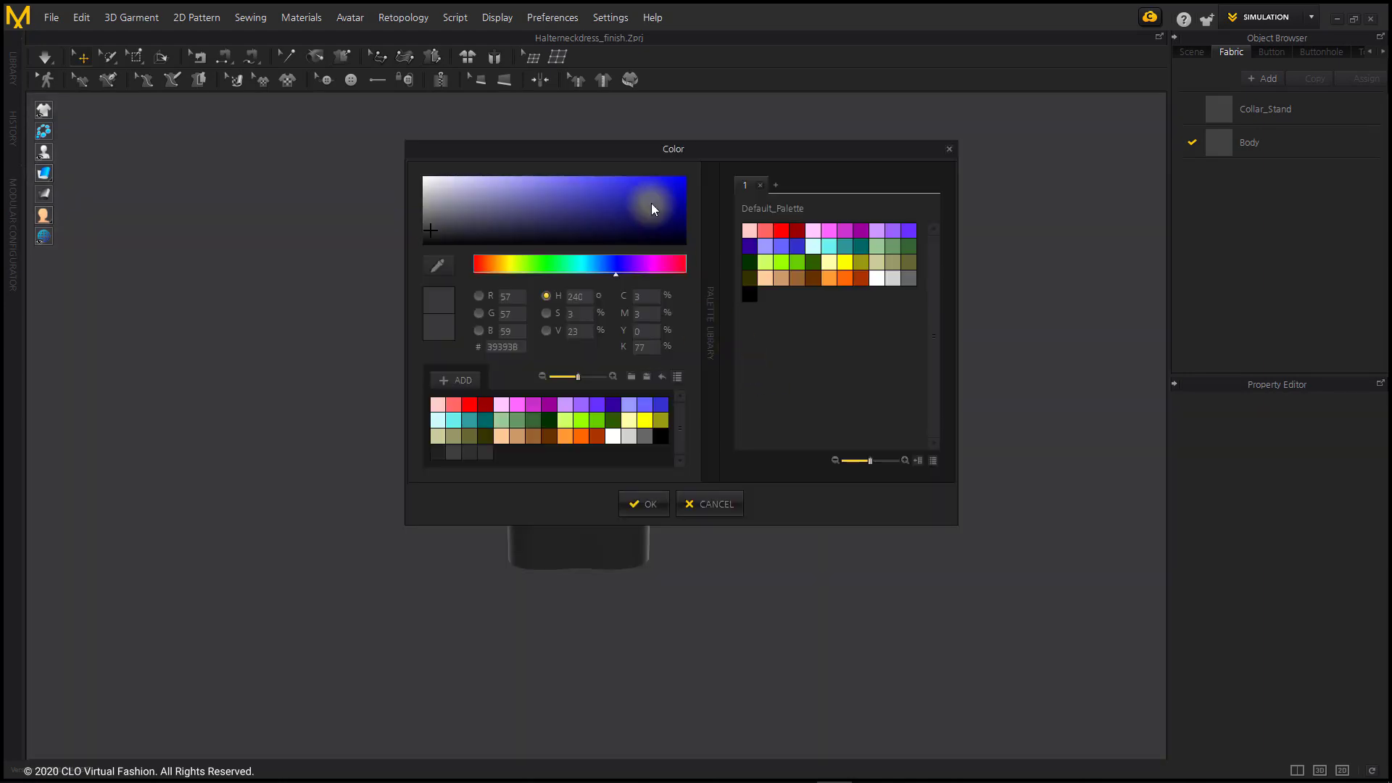
drag(644, 160, 865, 261)
click(850, 538)
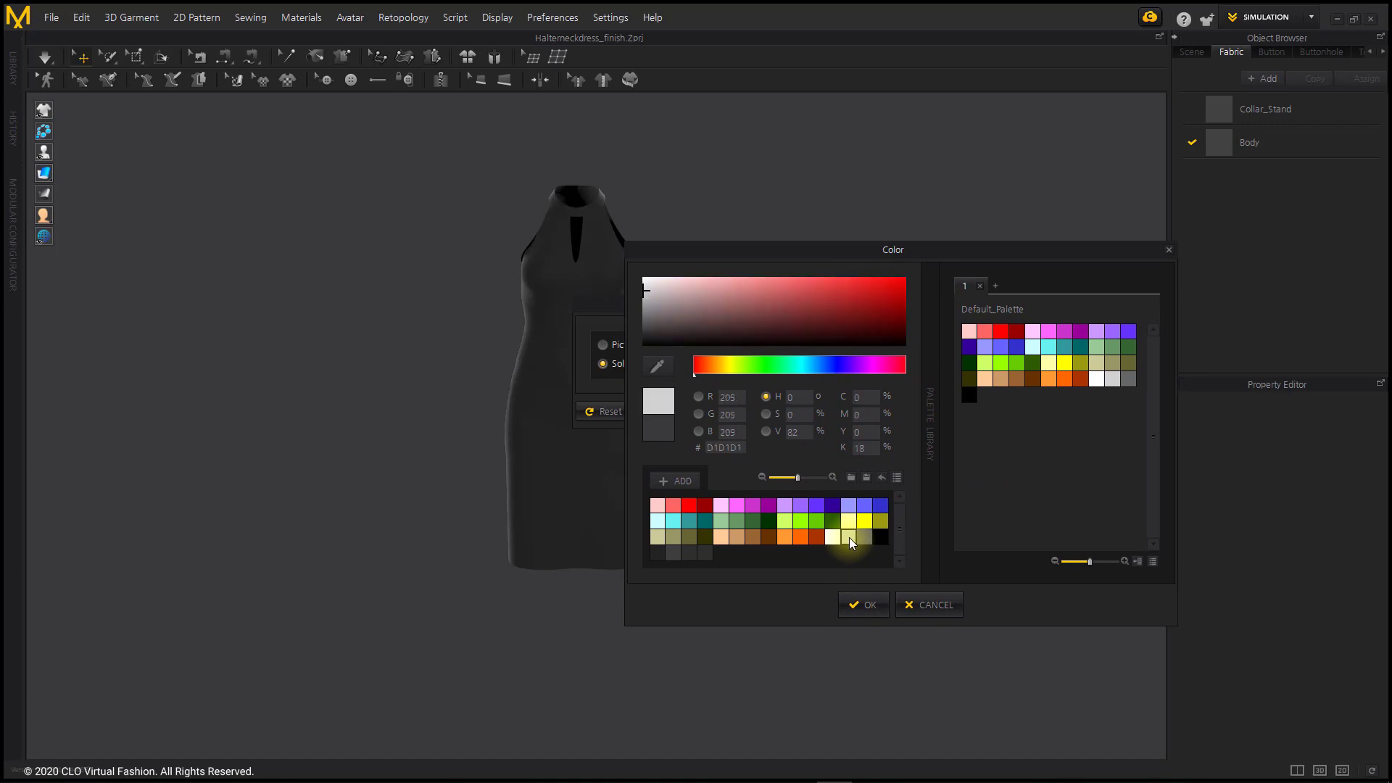
click(865, 605)
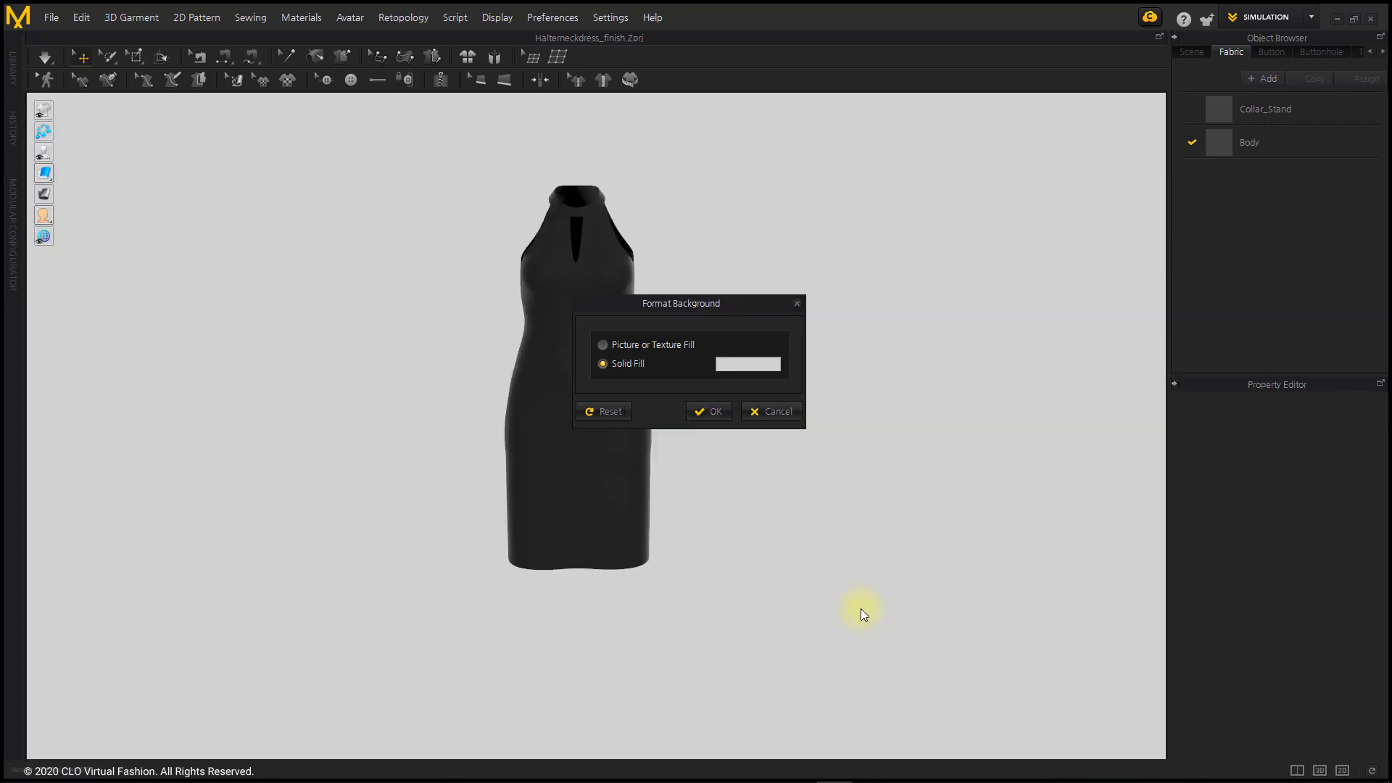
click(711, 409)
- Change the 3D background from Solid Fill to Picture or Texture Fill and show the avatar again
right_drag(825, 411, 791, 485)
right_drag(1010, 544, 965, 540)
right_drag(965, 540, 740, 539)
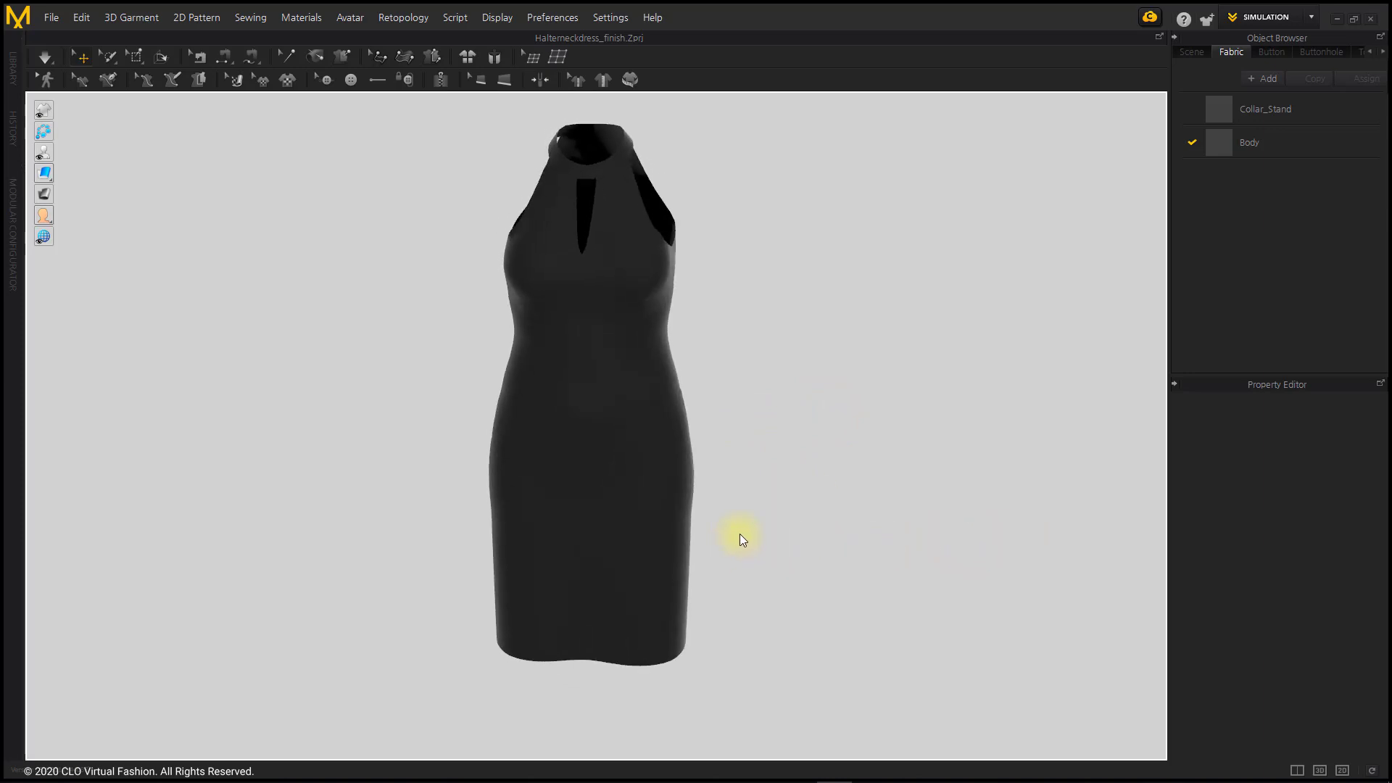
scroll(745, 525, down, 3)
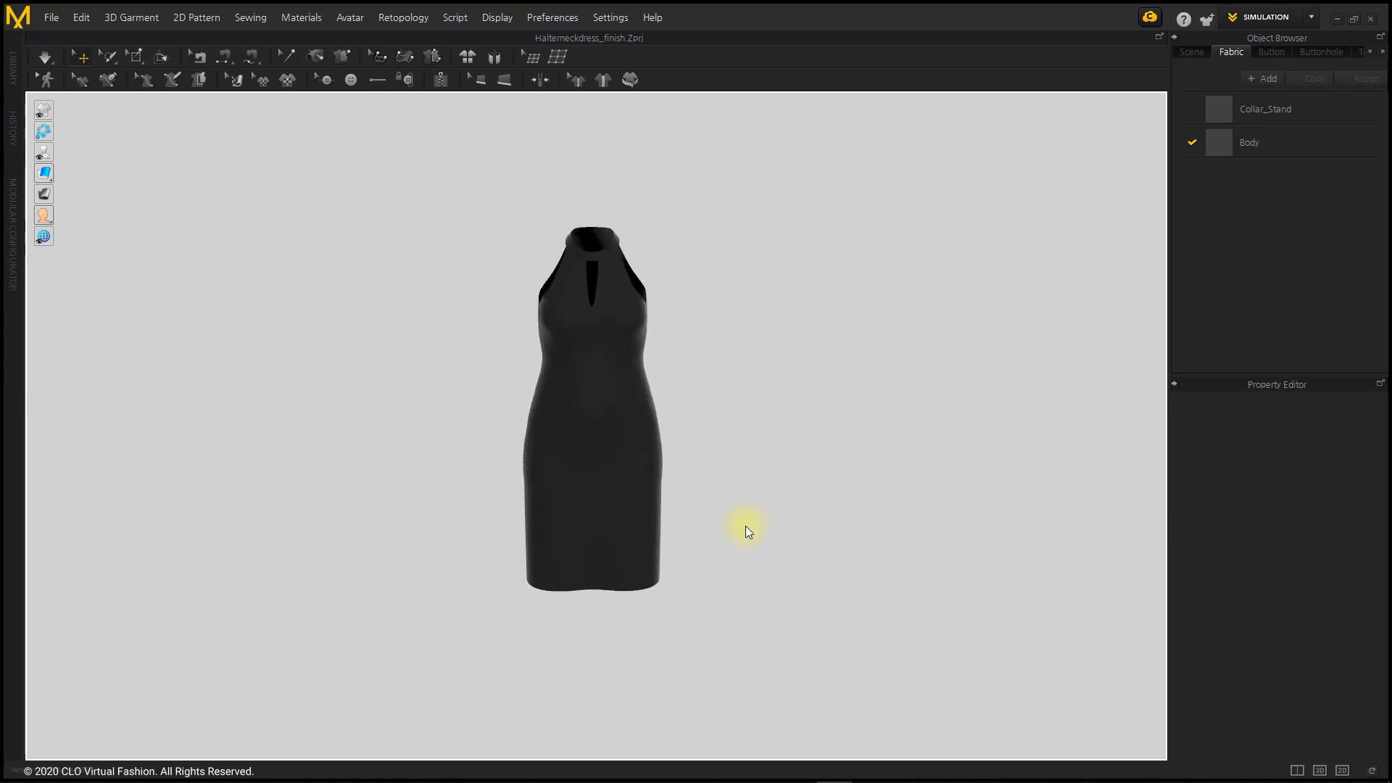
right_click(818, 359)
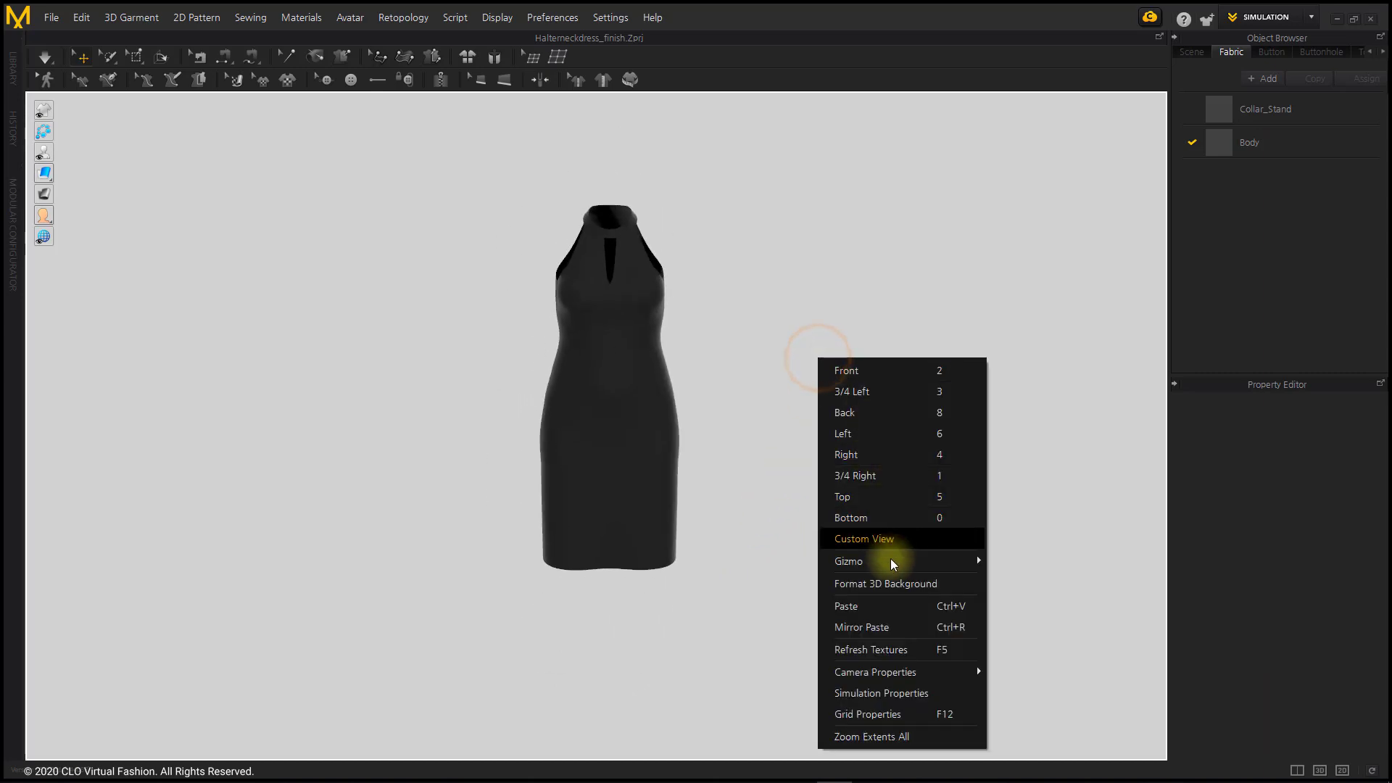
click(886, 582)
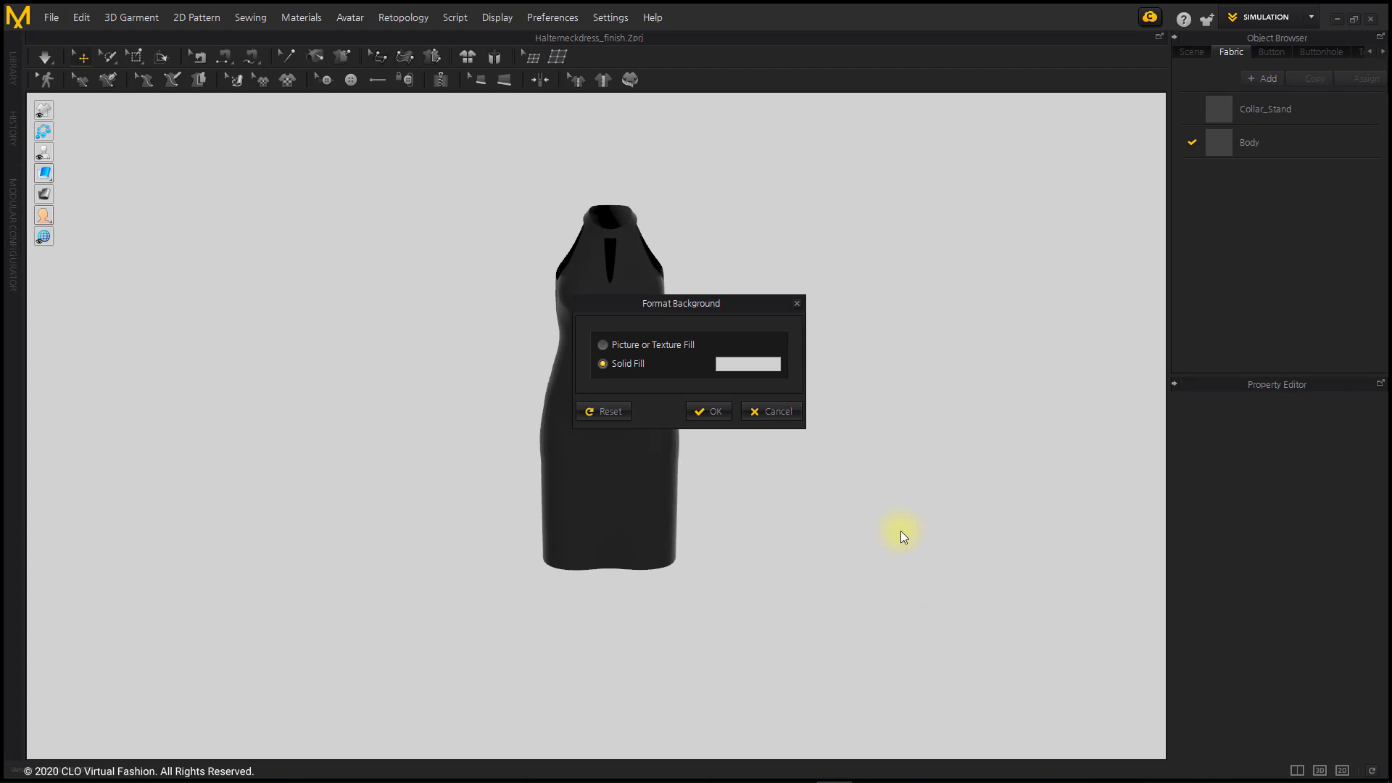
click(634, 344)
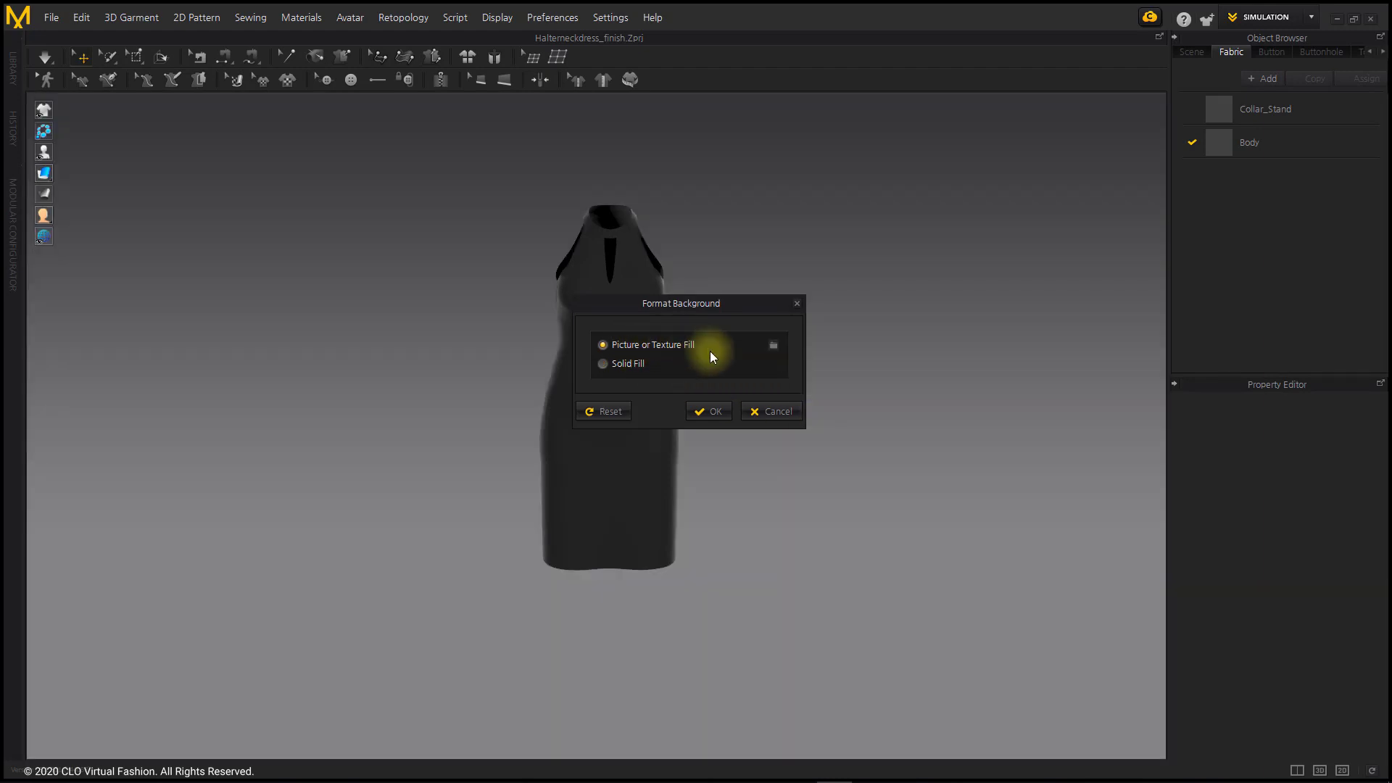
click(714, 412)
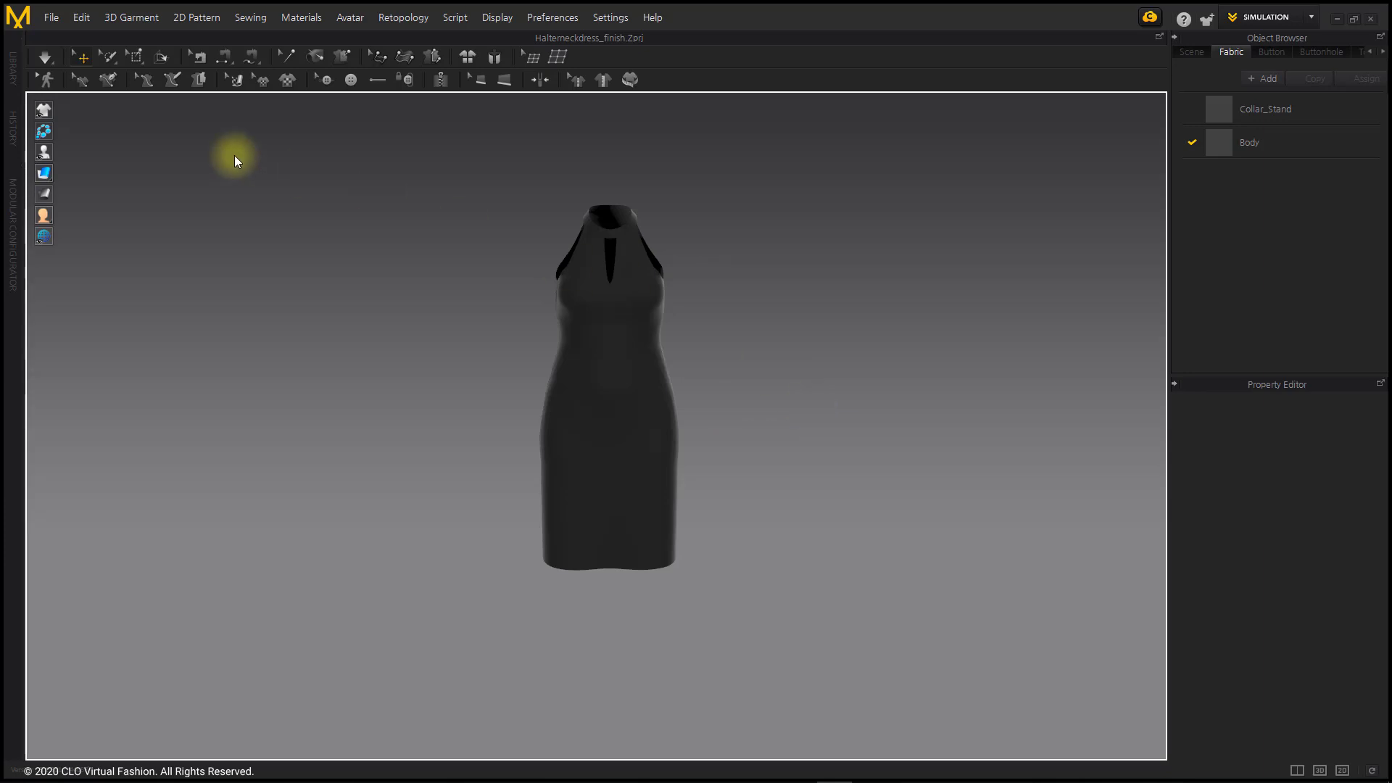
click(57, 152)
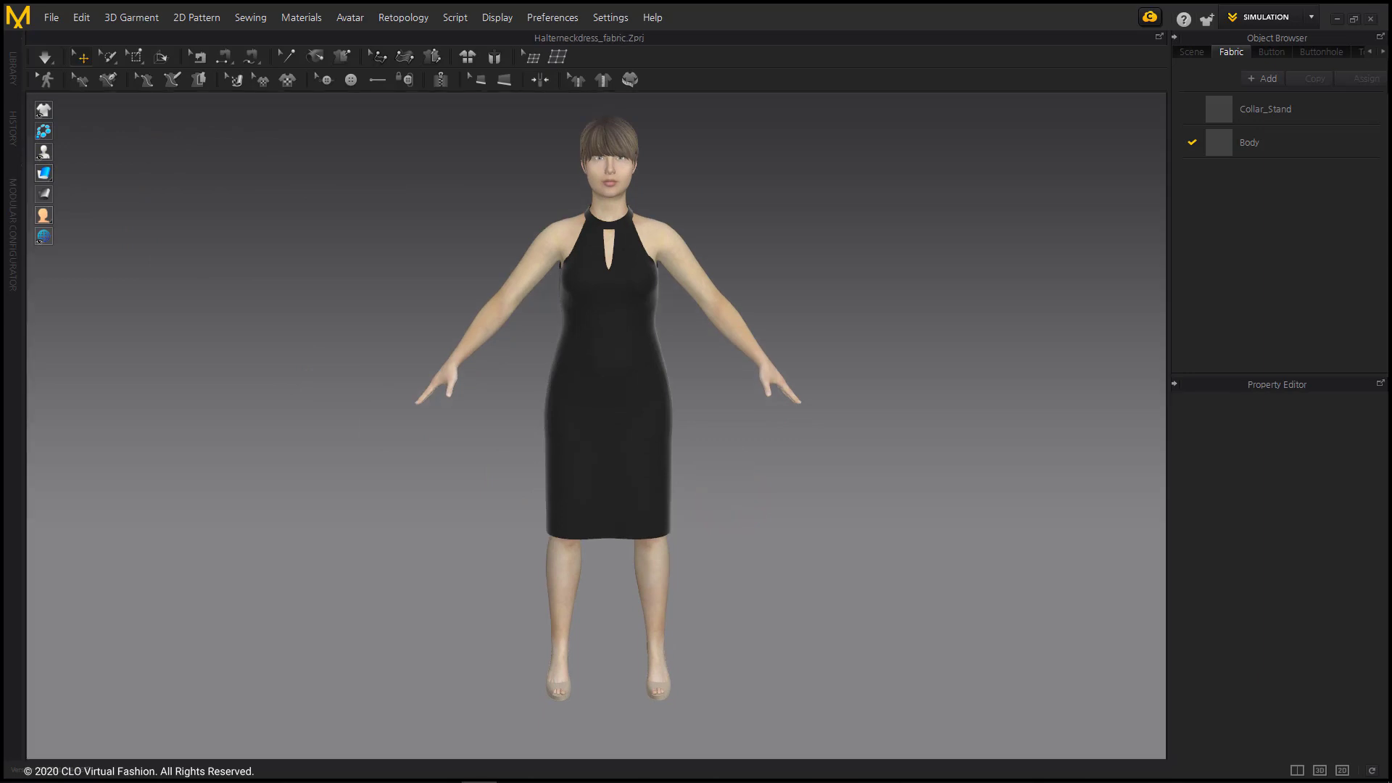
- Switch to UV Editor mode and enlarge the 2D pattern area so all dress pieces fit in view
click(1258, 19)
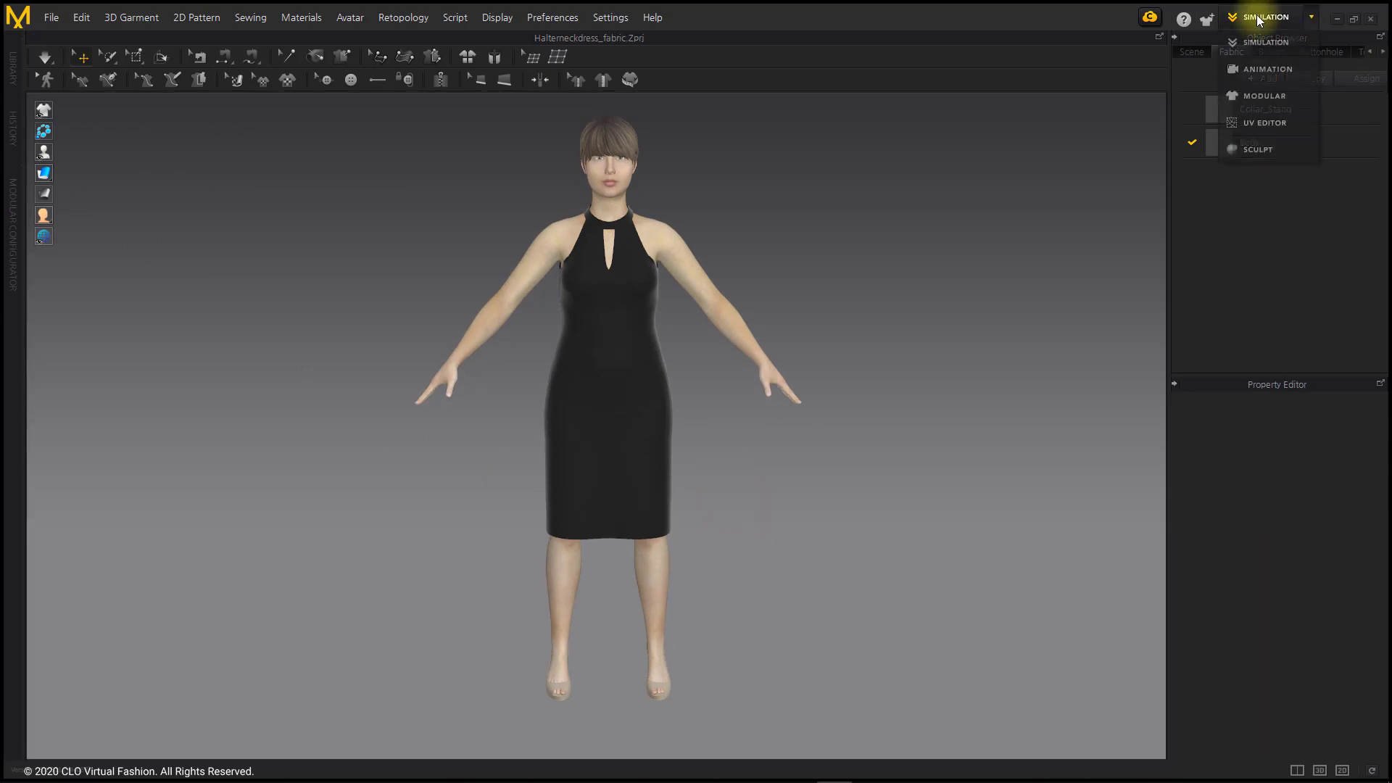
click(1264, 123)
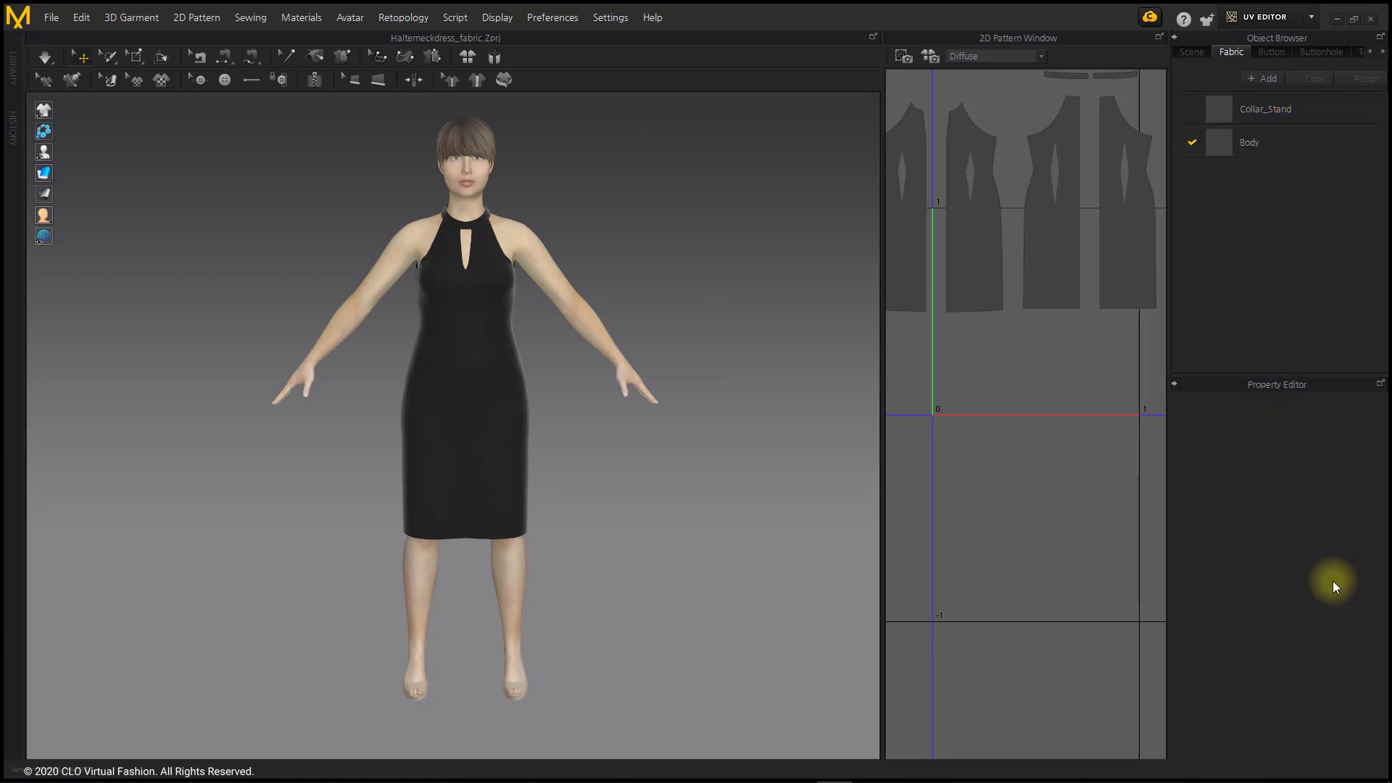
drag(888, 410, 636, 422)
scroll(678, 426, down, 8)
scroll(813, 453, up, 2)
middle_drag(787, 431, 899, 482)
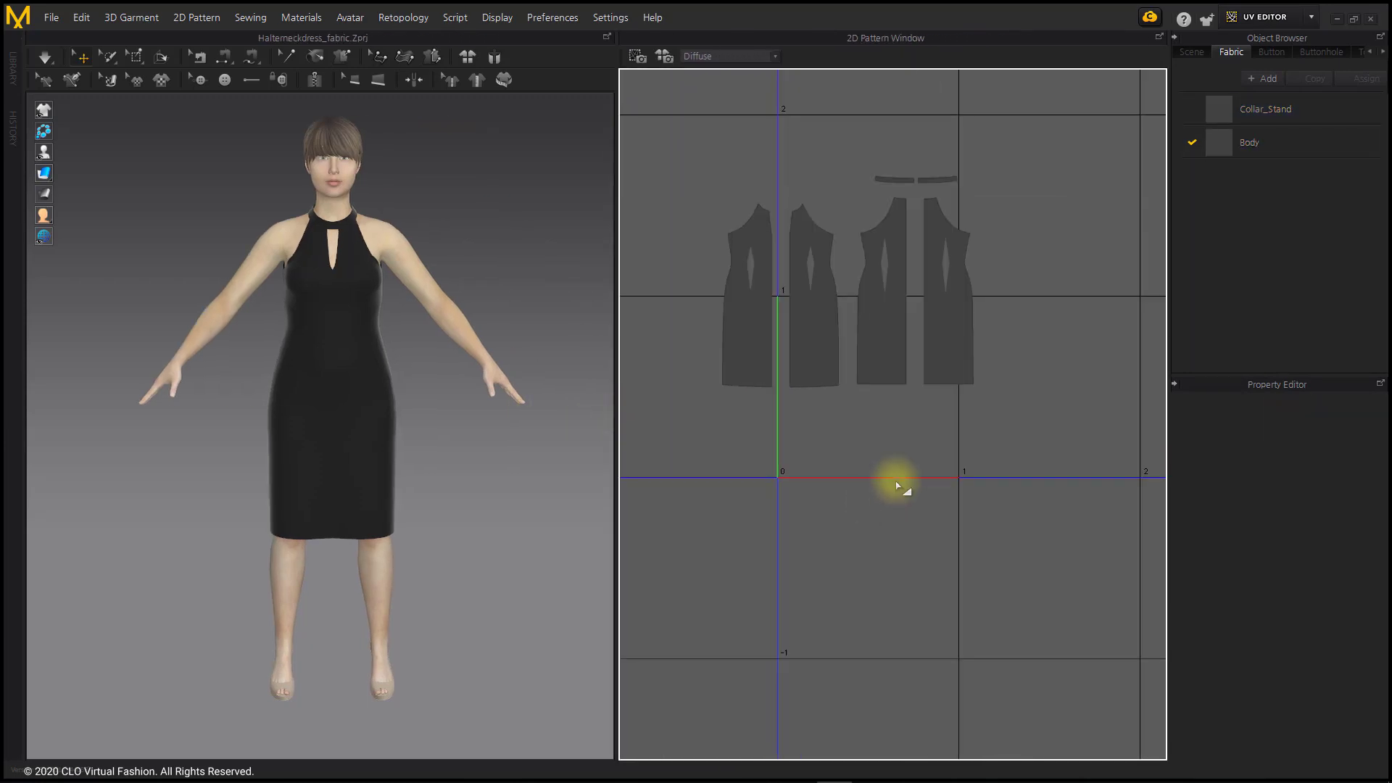
- Reset the materials of the Collar_Stand and Body fabrics to the default white Fabric_Matte
click(1289, 146)
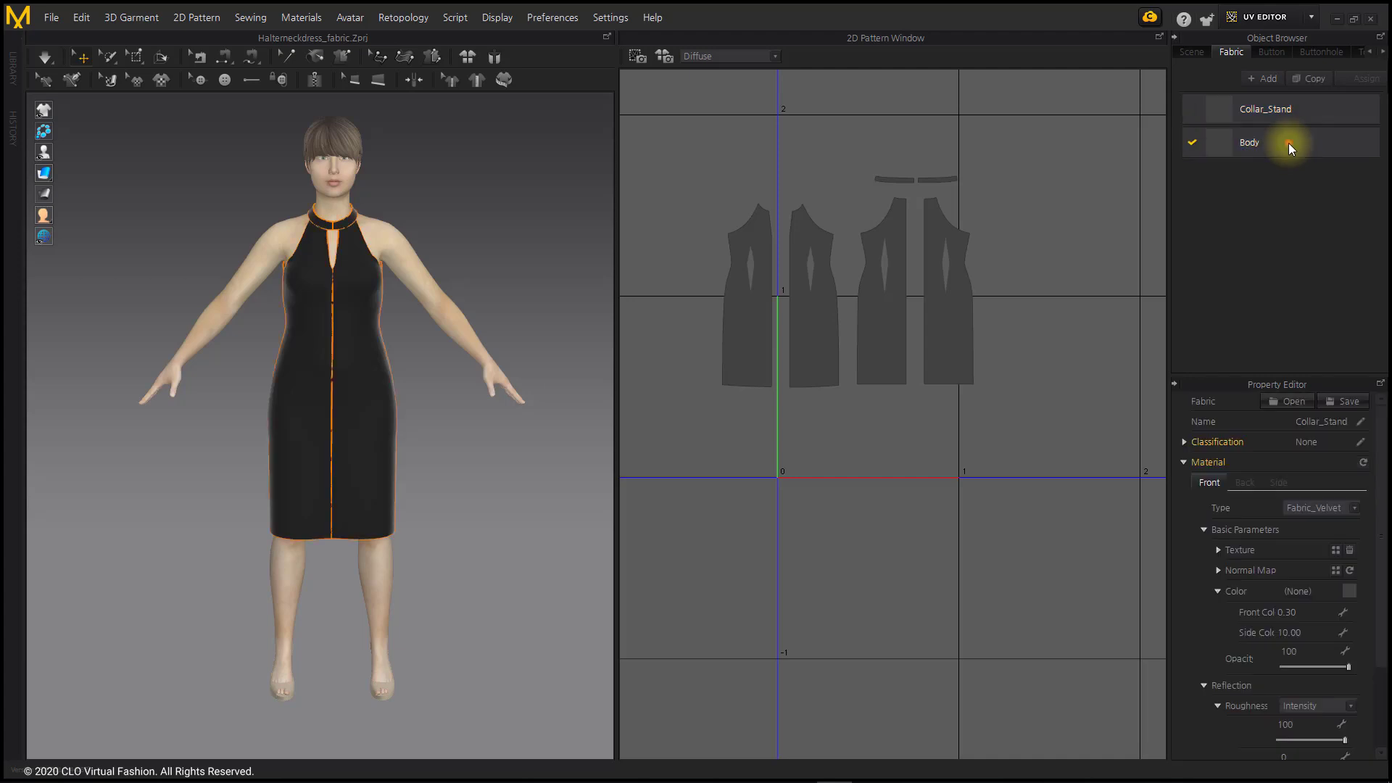
right_click(1289, 142)
click(1299, 198)
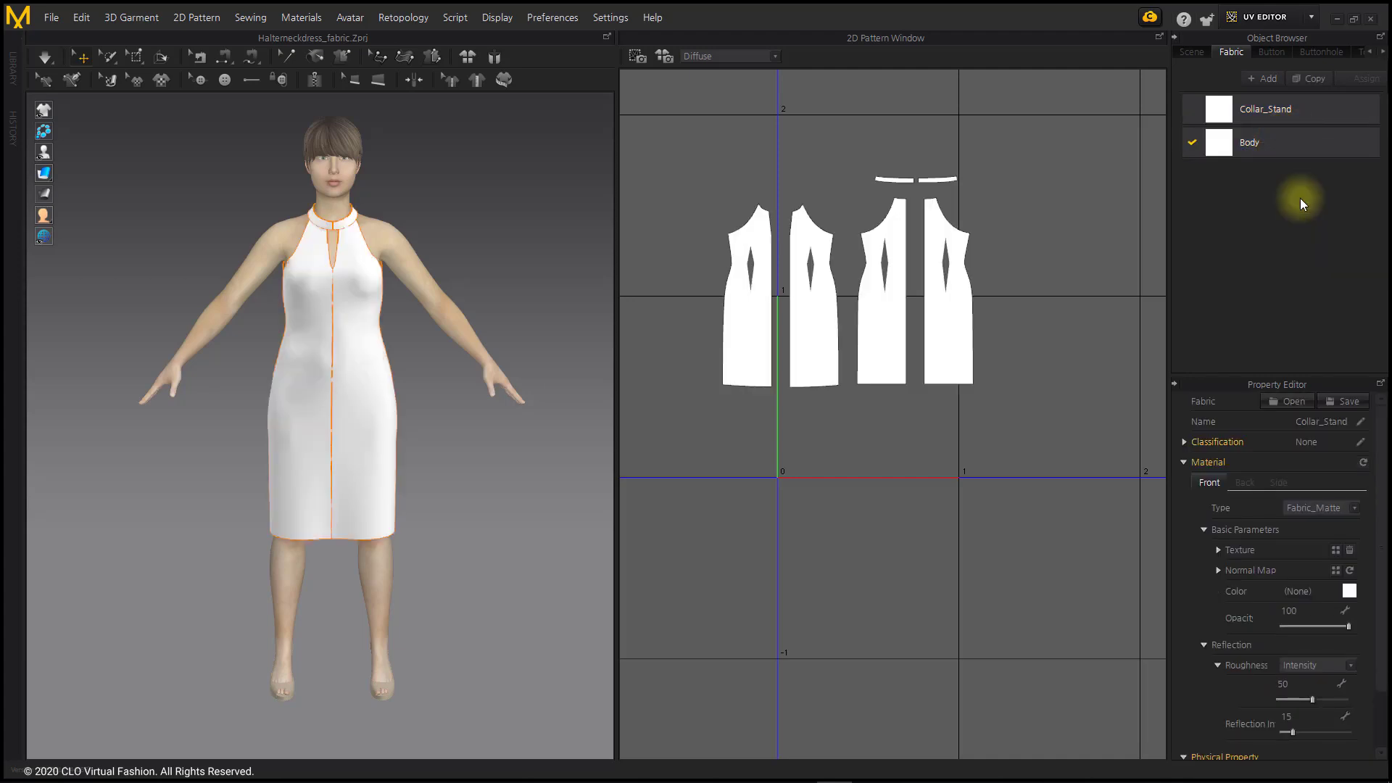
click(1016, 416)
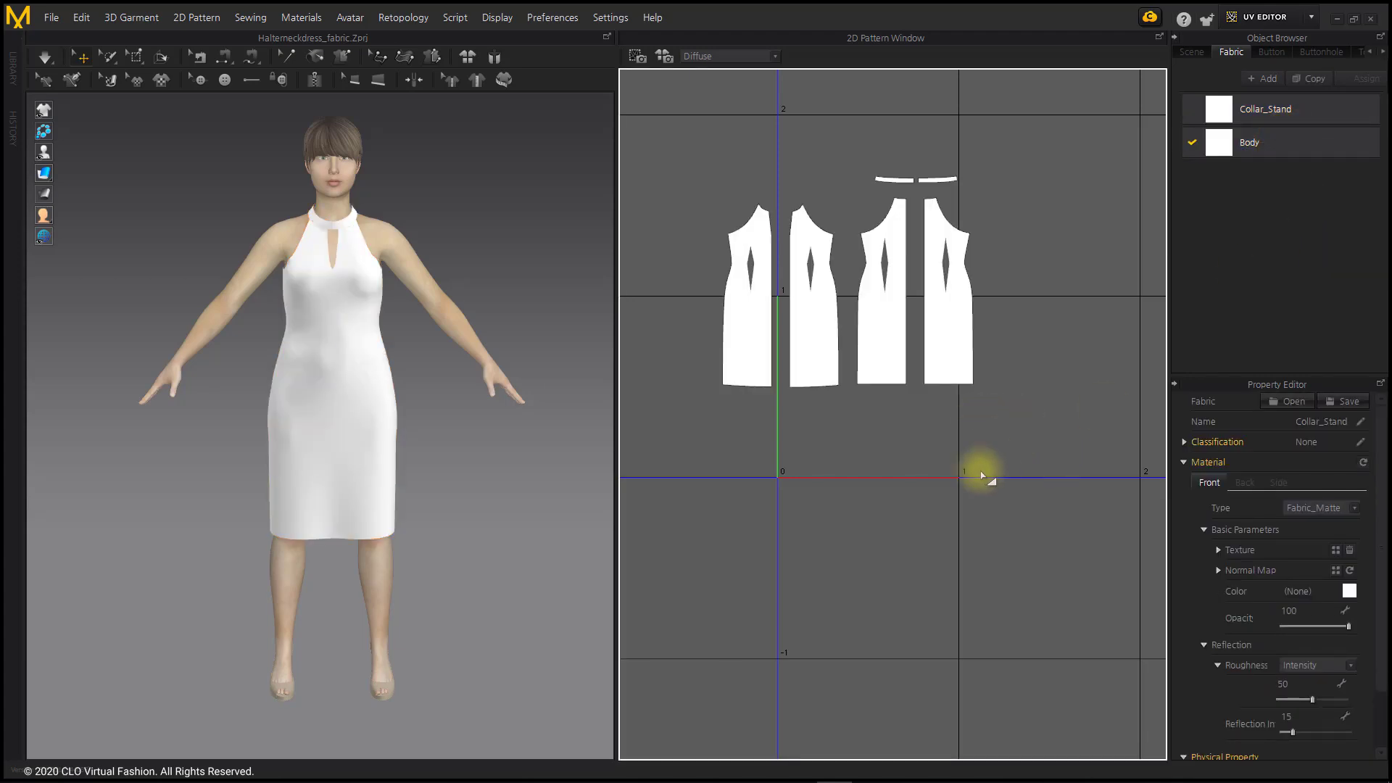
- Fit the UVs of all pieces to the unified 0-1 tile with an absolute-length tile padding of 15 mm
drag(615, 473, 463, 488)
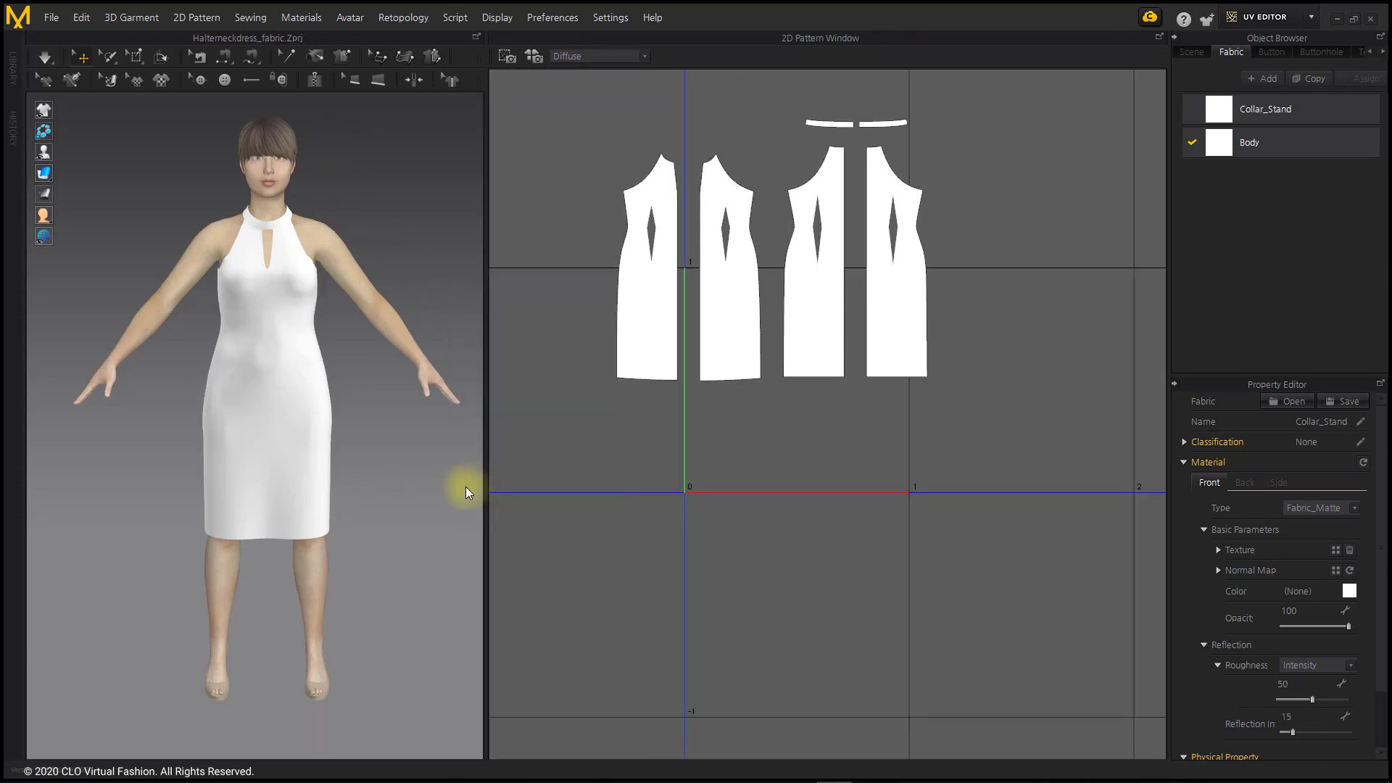
middle_drag(934, 344, 950, 458)
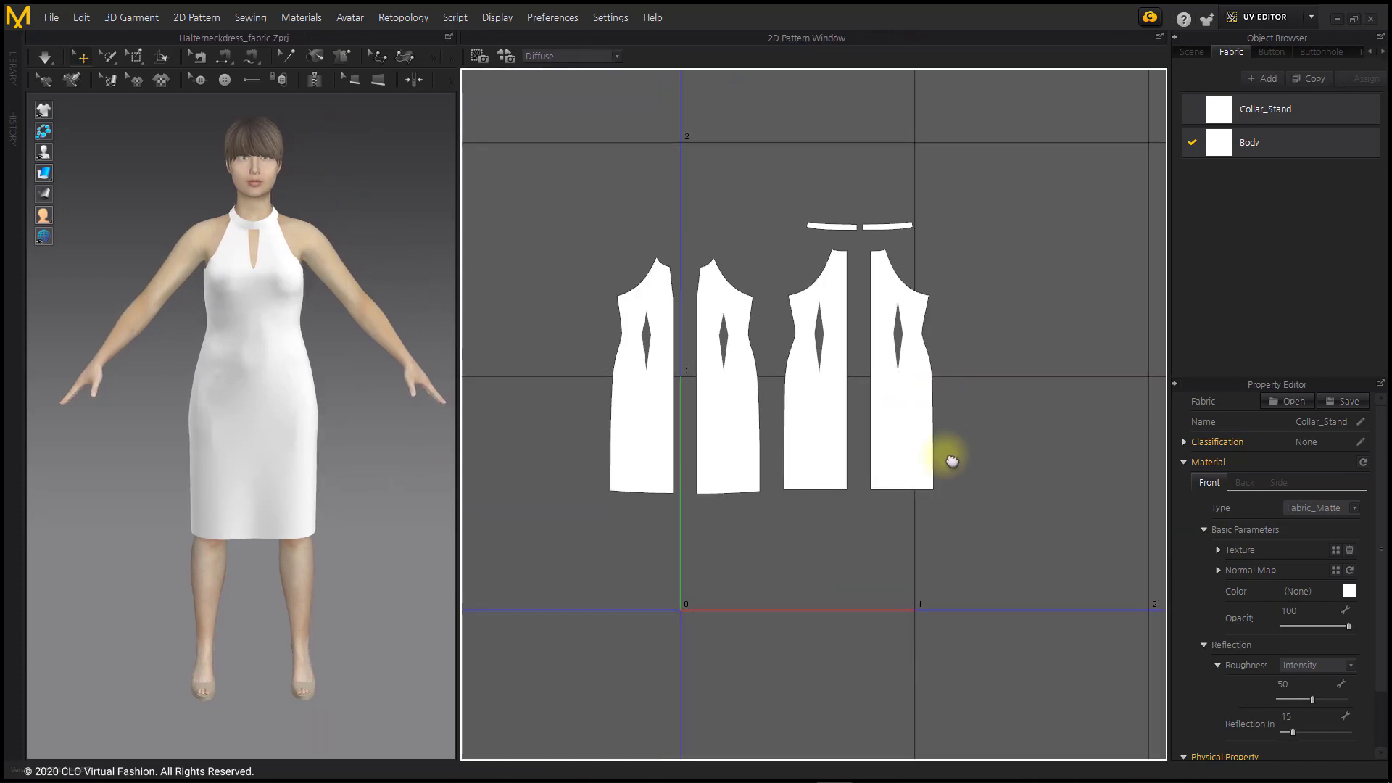
right_click(990, 192)
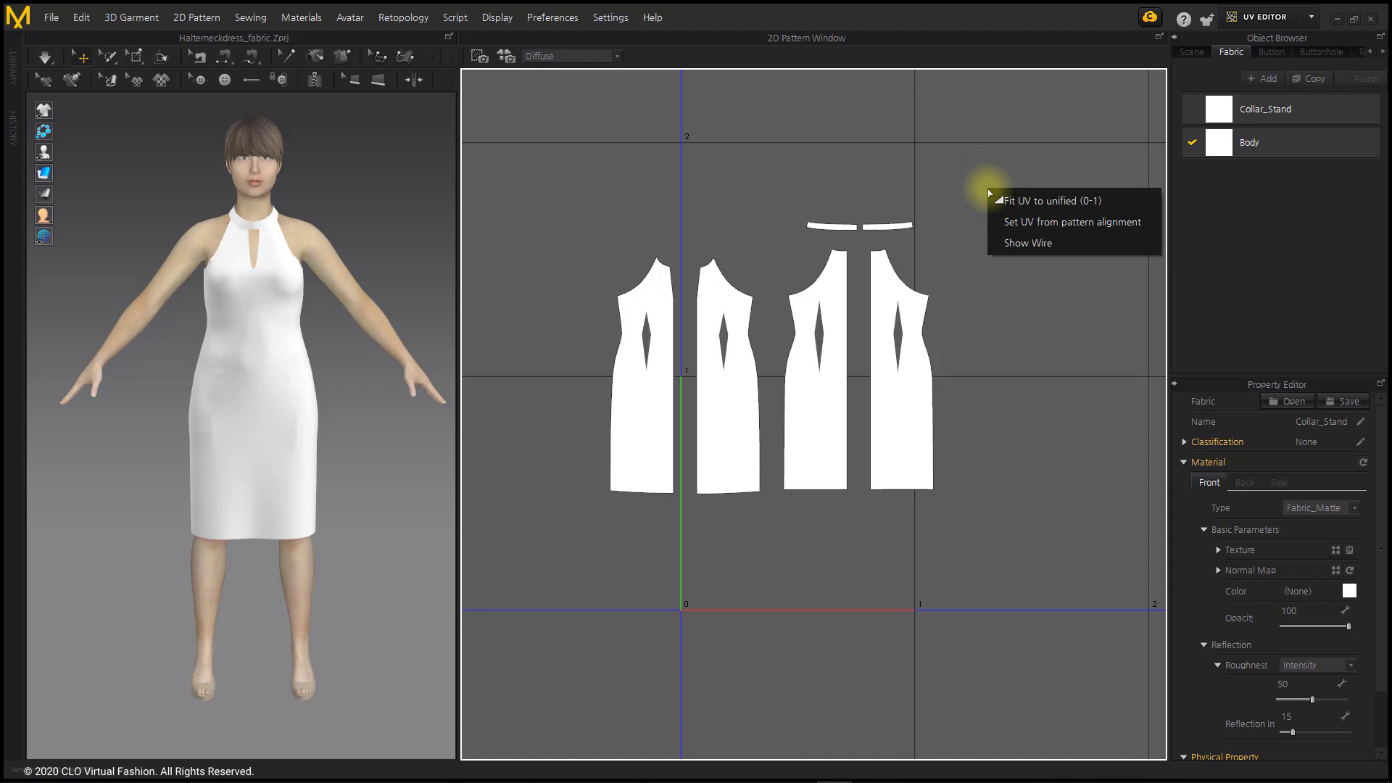
click(1055, 203)
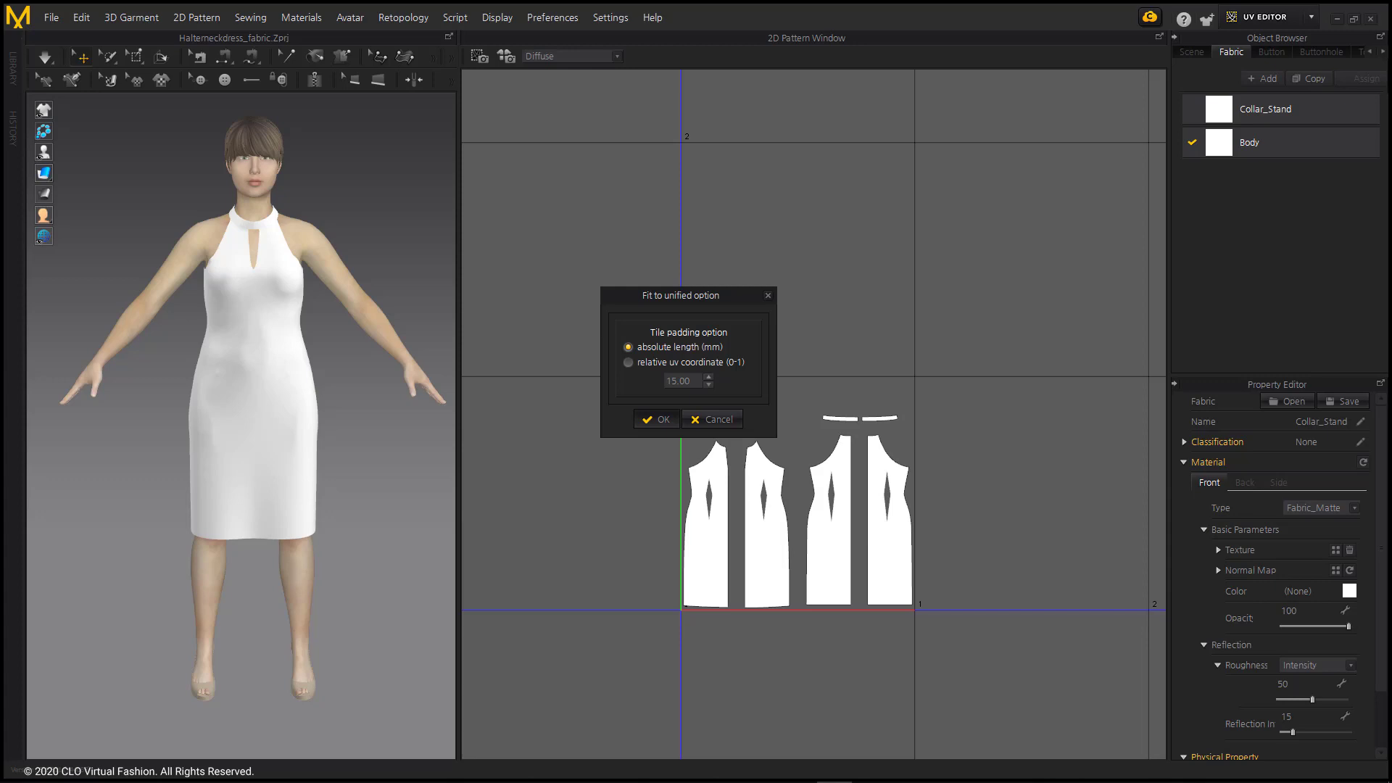
click(656, 419)
- Move one front piece and one back piece in the UV layout closer to their mirrored counterparts
scroll(920, 591, up, 3)
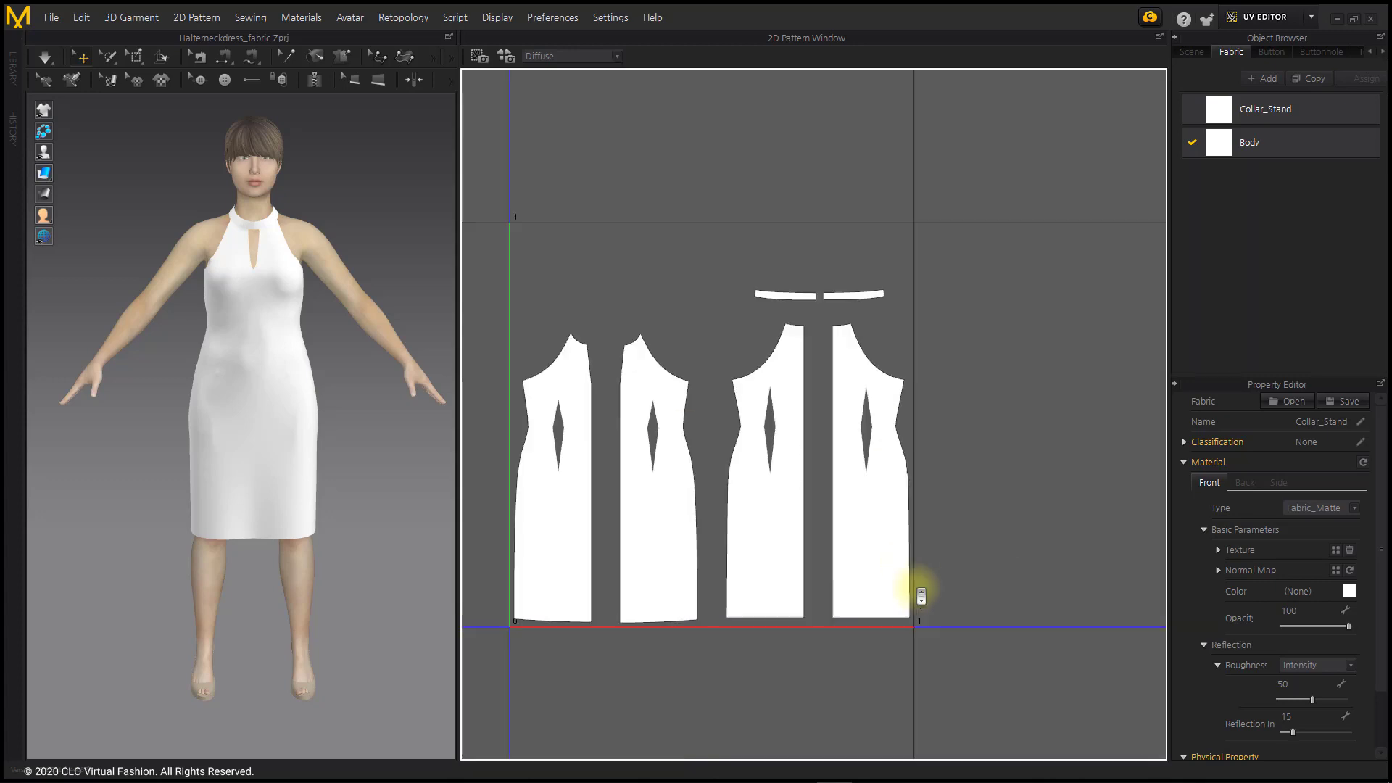
right_drag(921, 590, 1052, 525)
drag(784, 481, 768, 477)
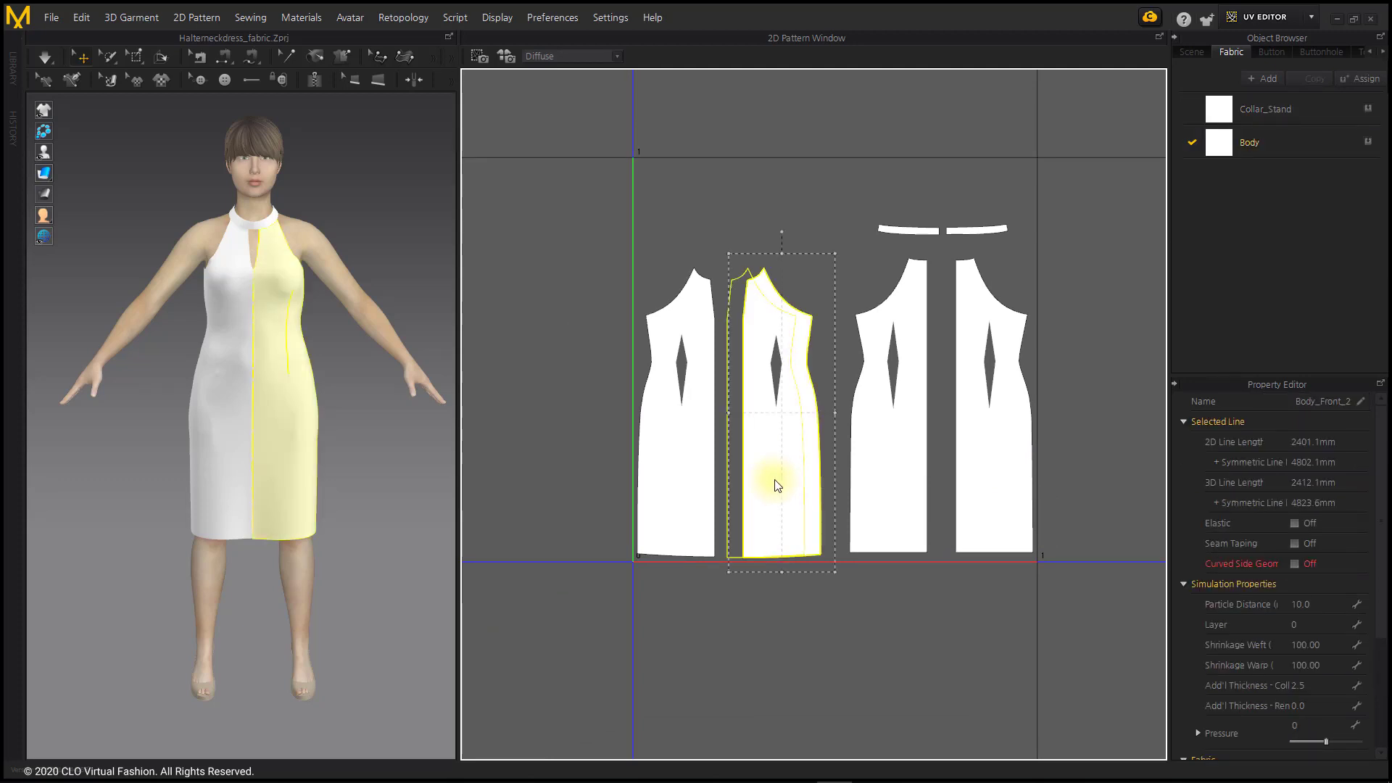
click(825, 603)
drag(994, 472, 982, 472)
click(1038, 646)
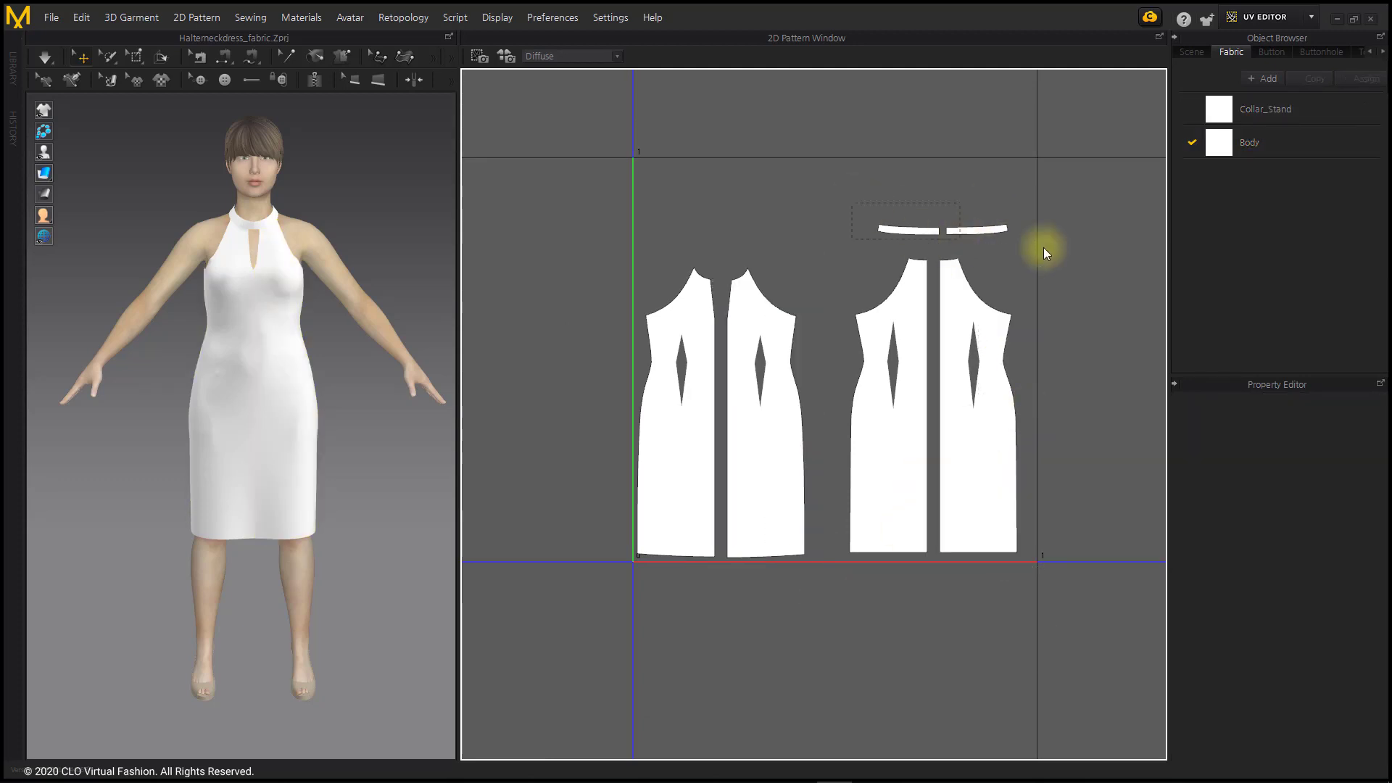
- Shift the collar pieces to sit centred above the back pieces and slightly enlarge all UV pieces together
click(977, 232)
drag(976, 232, 1056, 207)
click(1086, 282)
key(ctrl+a)
click(1103, 358)
- Move the back and collar pieces closer to the front pieces within the 0-1 tile and return to Simulation mode
click(892, 454)
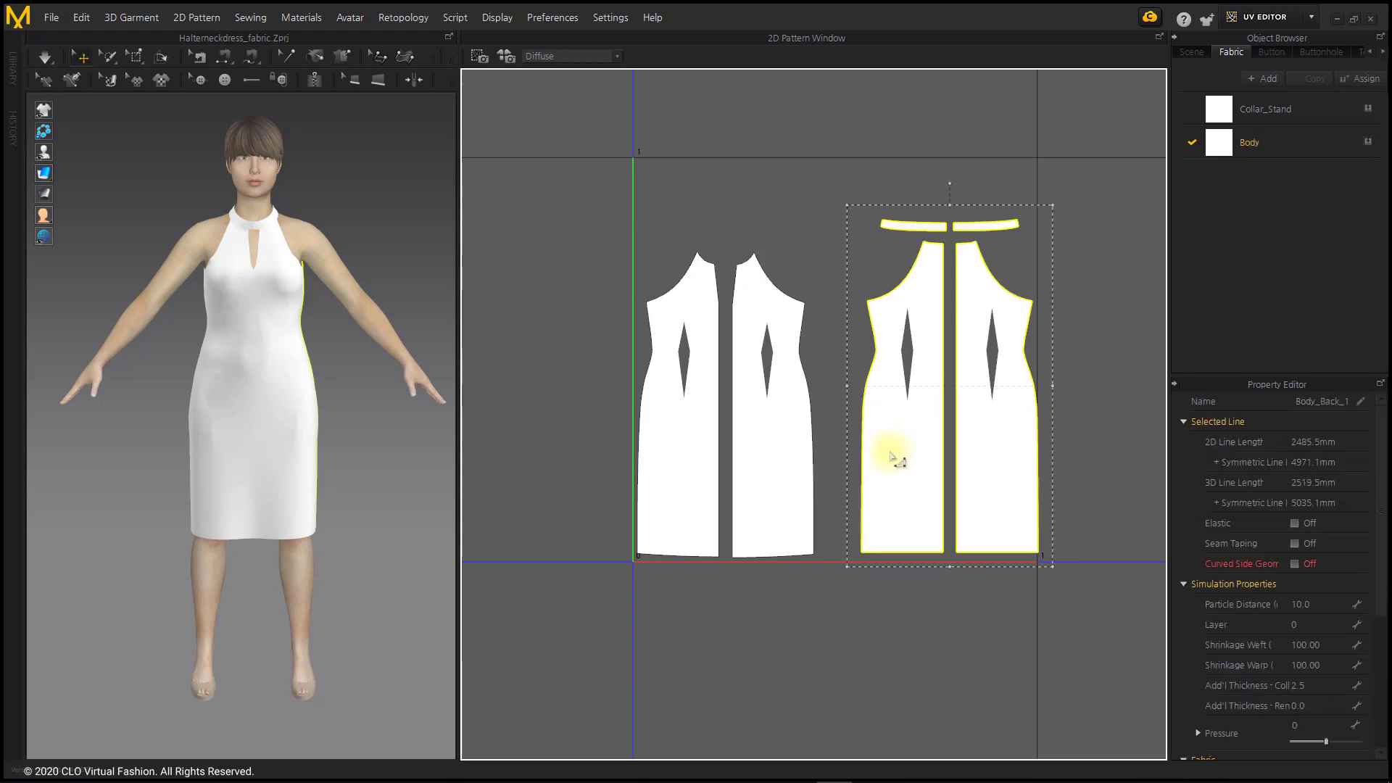
drag(892, 454, 865, 459)
click(901, 650)
scroll(1035, 671, down, 3)
middle_drag(1048, 630, 946, 599)
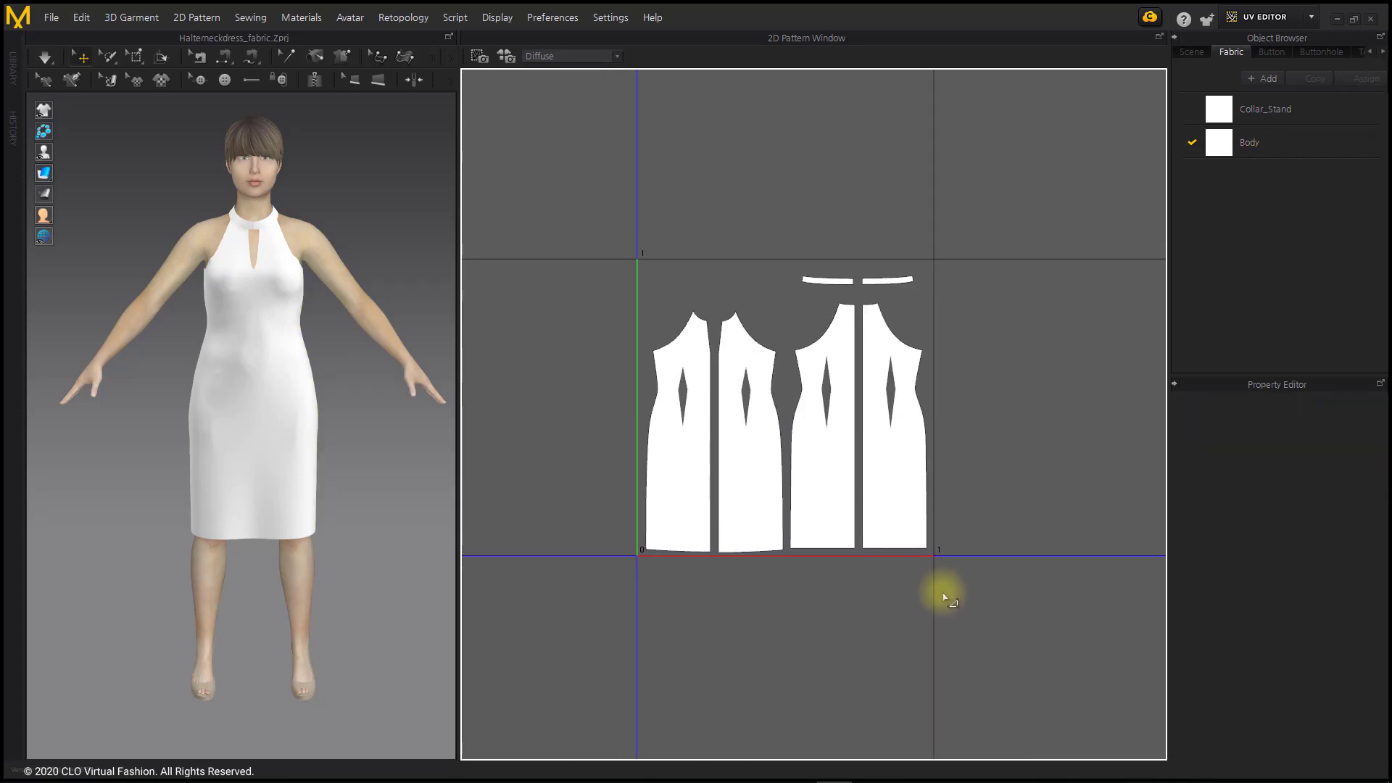
click(1262, 17)
click(1265, 42)
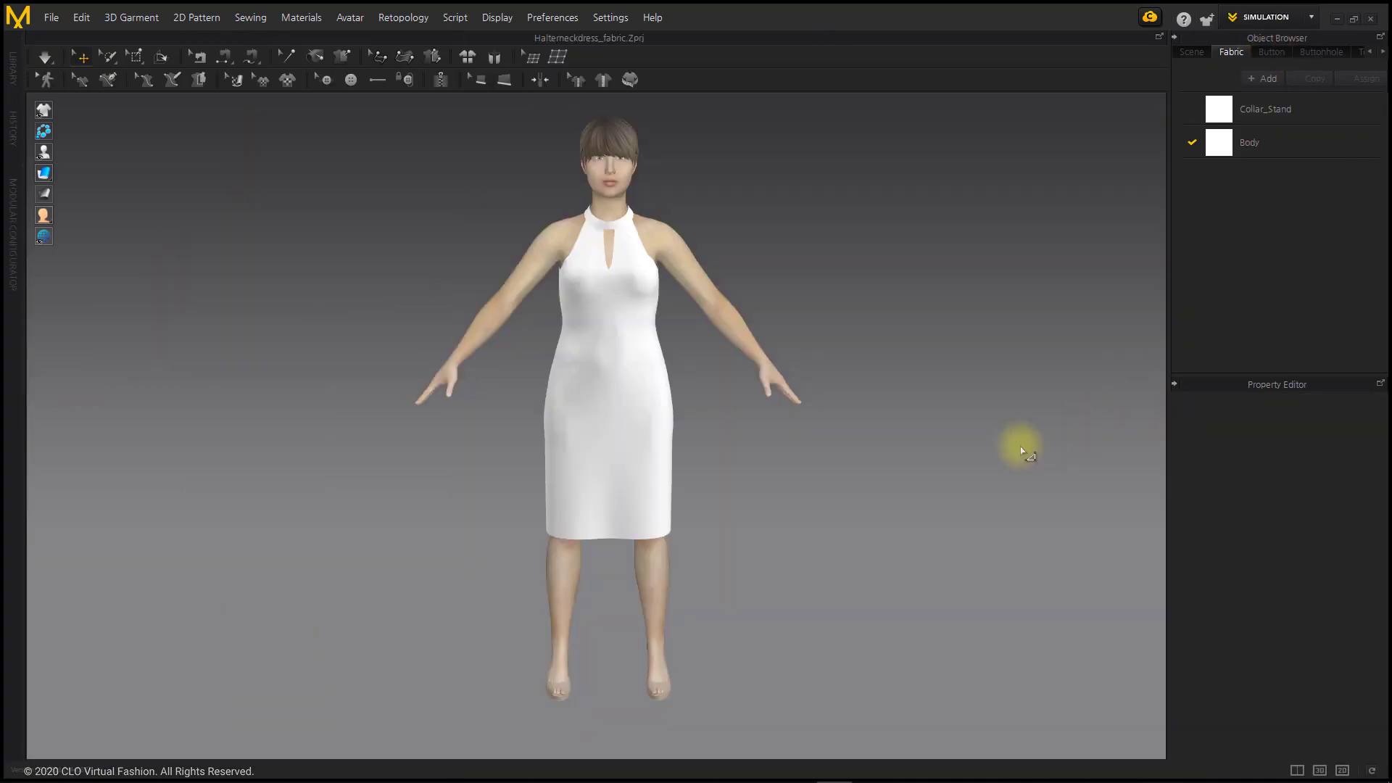